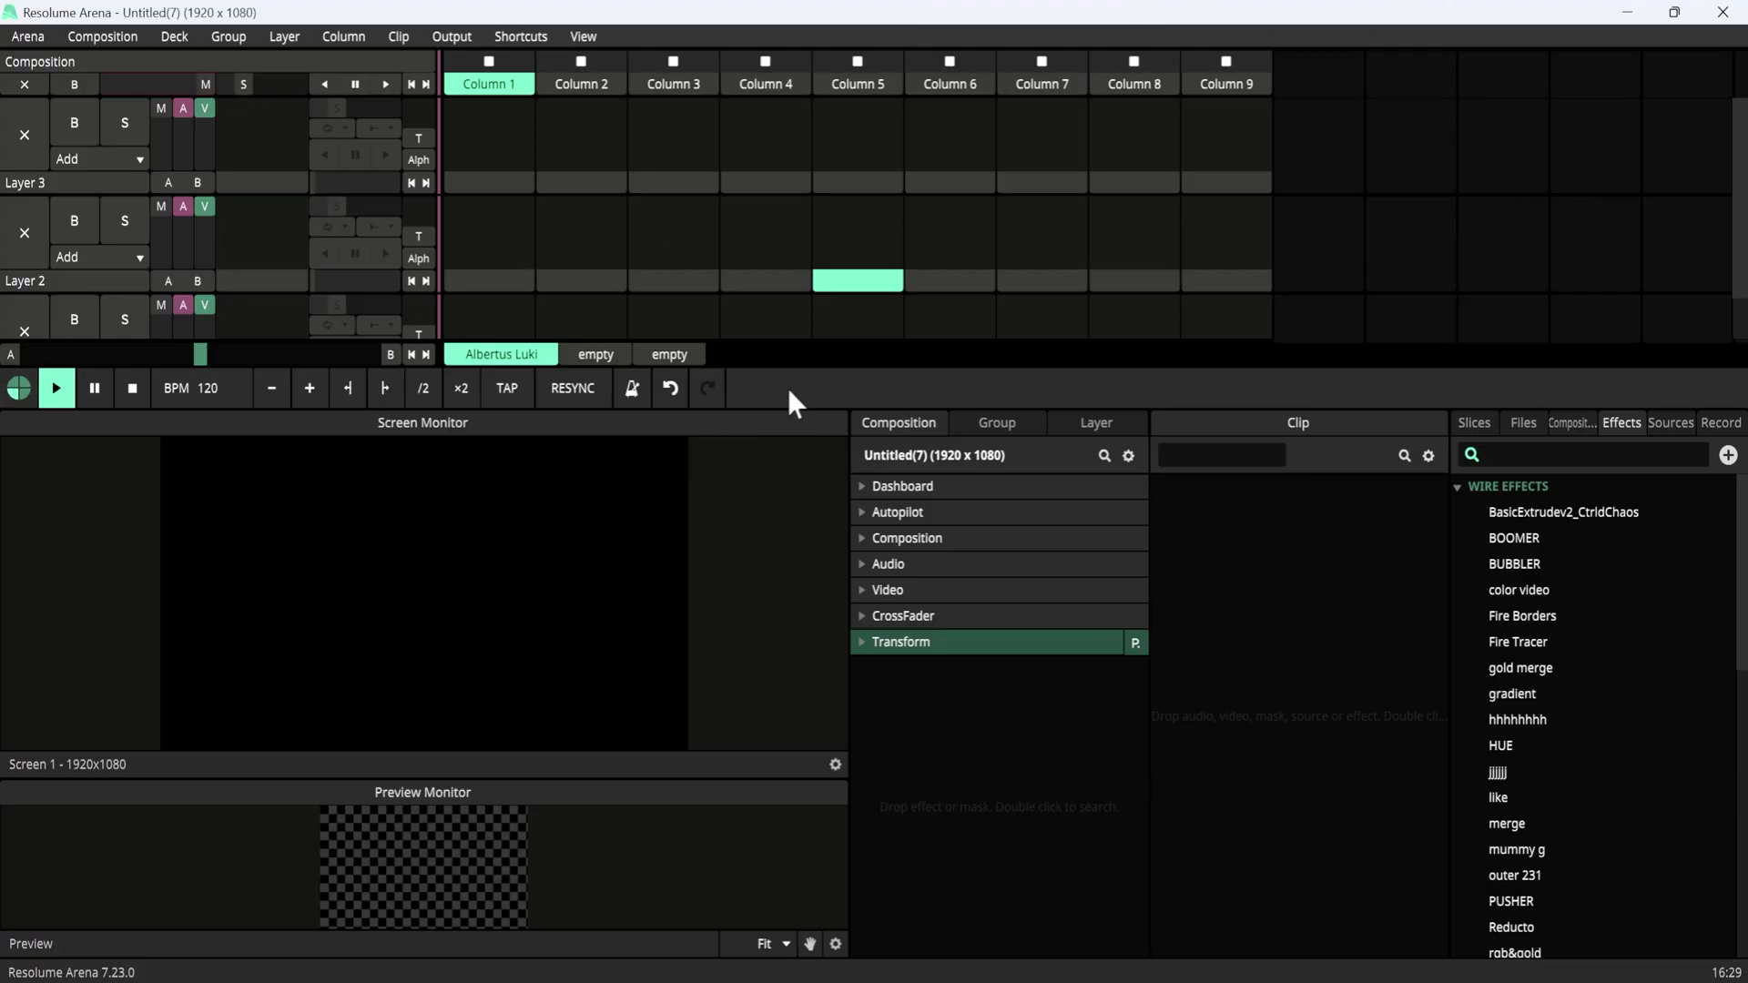
# Open the Advanced Output setup, start a new preset and select its default slice.
pyautogui.click(455, 38)
pyautogui.click(490, 271)
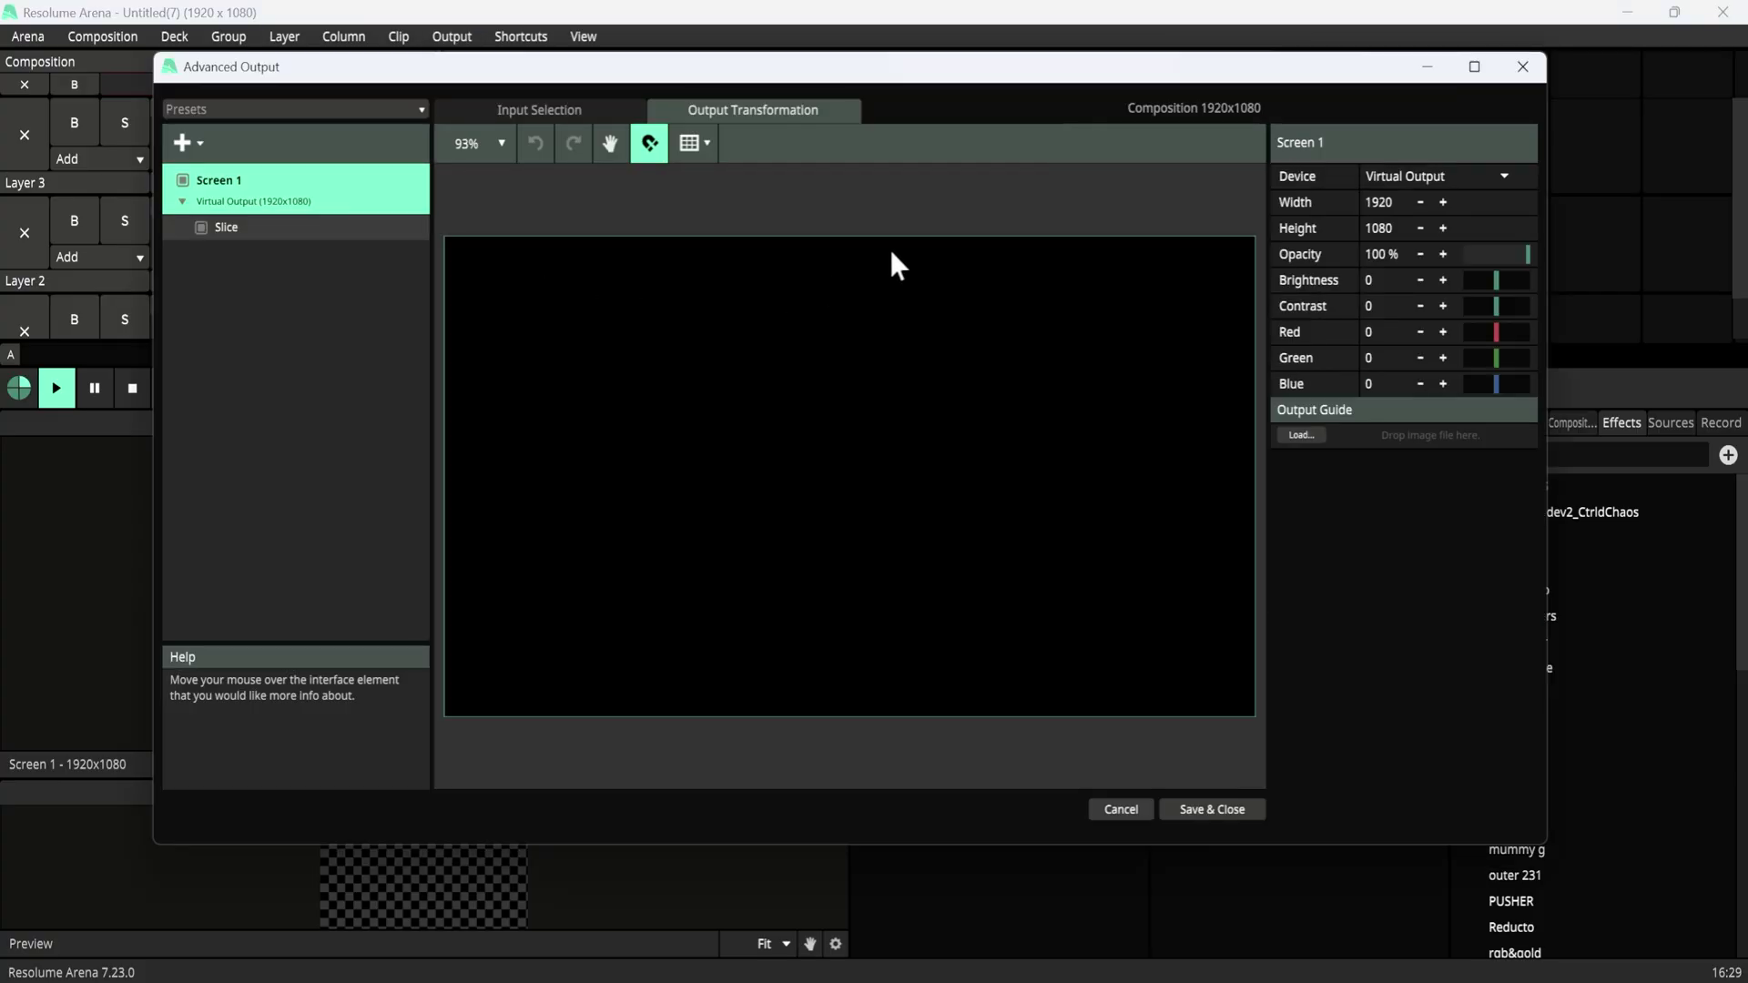
pyautogui.click(756, 433)
pyautogui.click(263, 111)
pyautogui.click(215, 219)
pyautogui.click(799, 428)
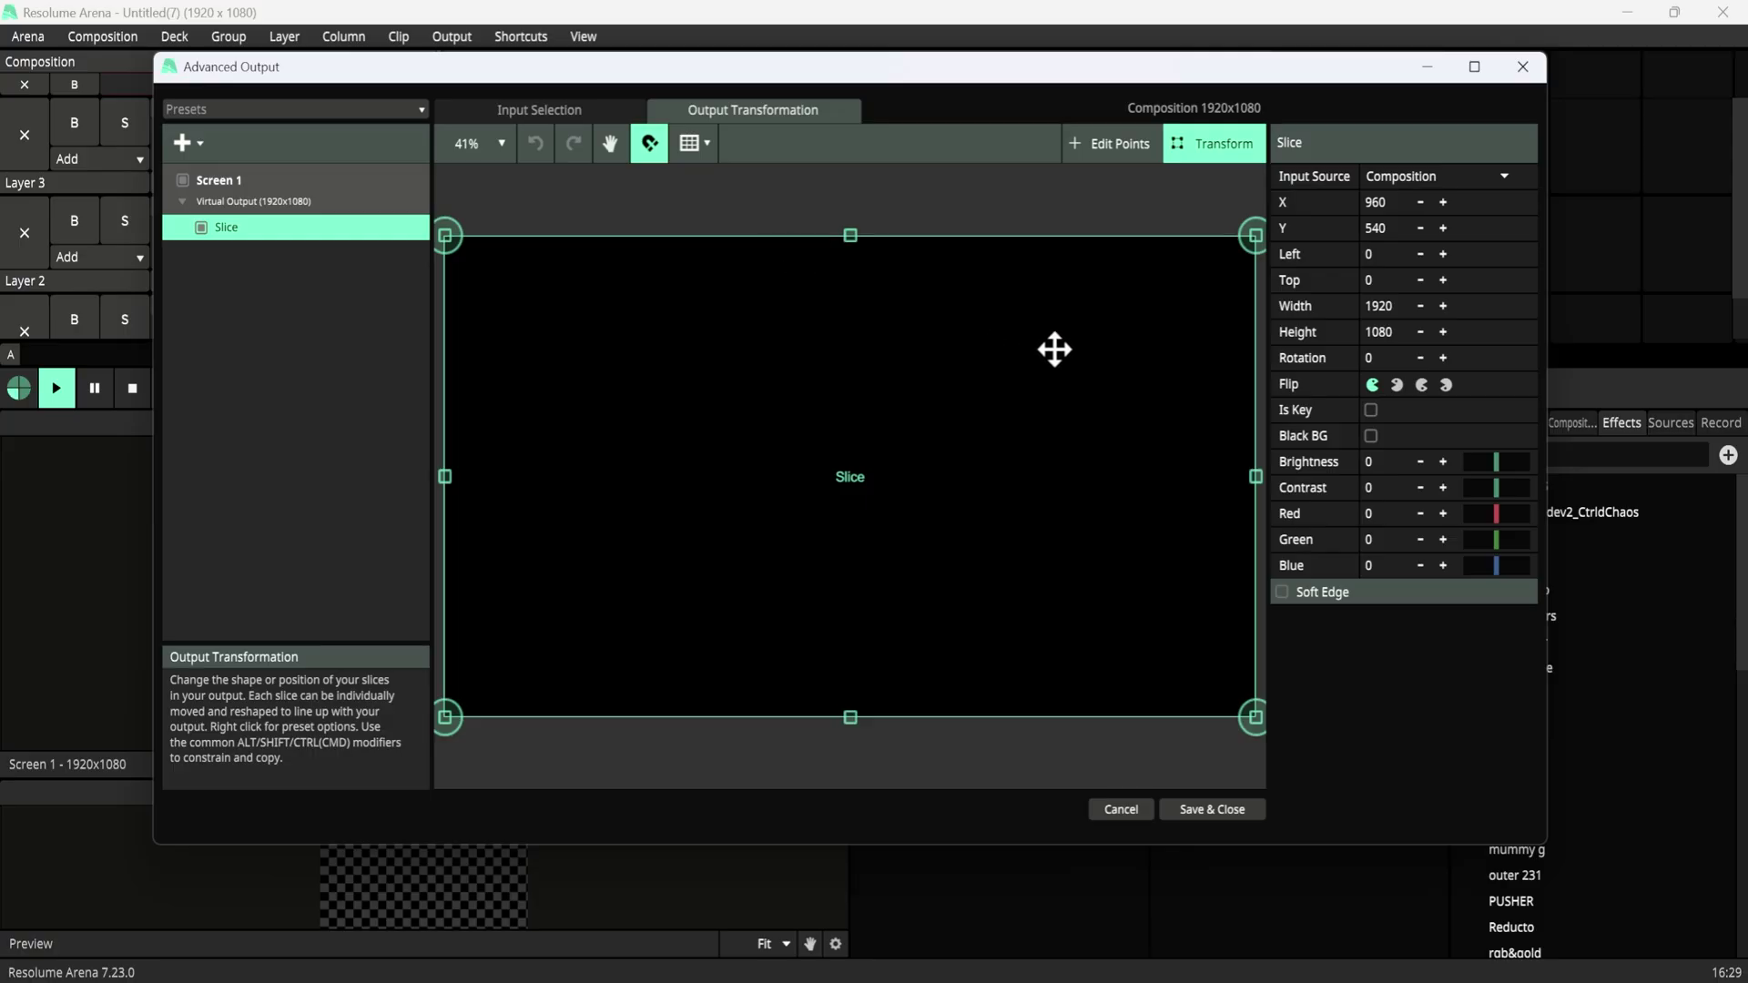
# Draw a seven-point polygon slice shaped like a bent arrow pointing right in the input selection.
pyautogui.click(567, 111)
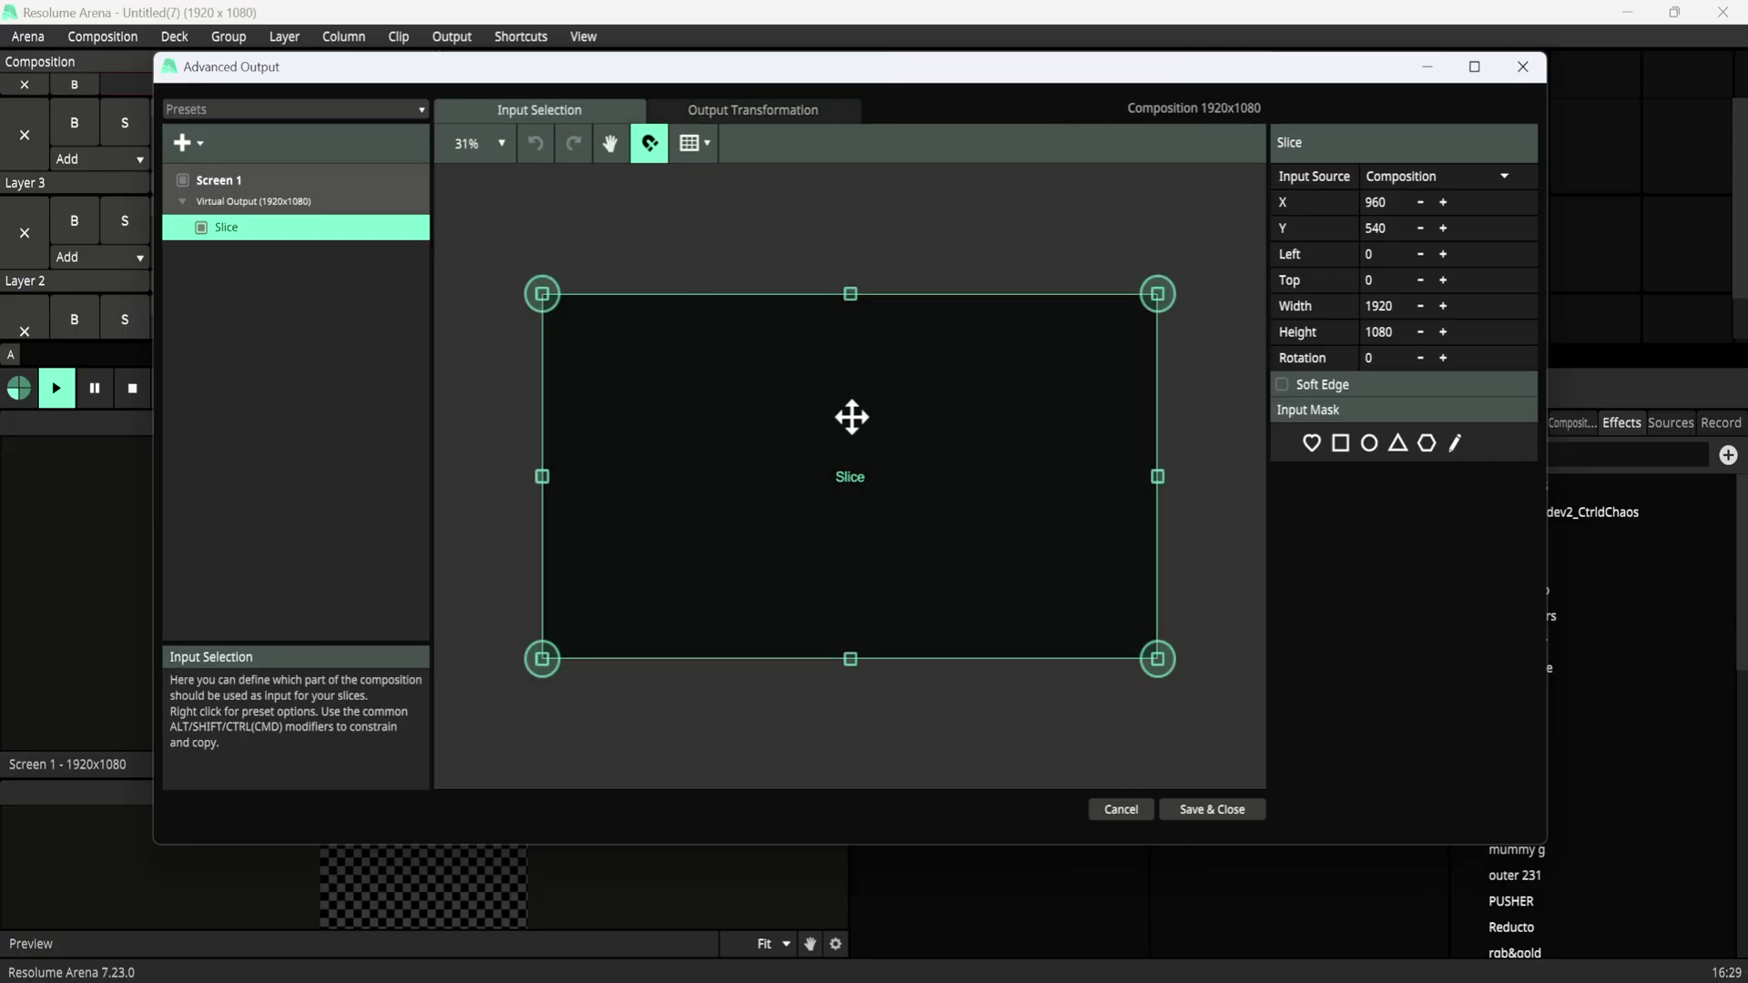
pyautogui.click(202, 140)
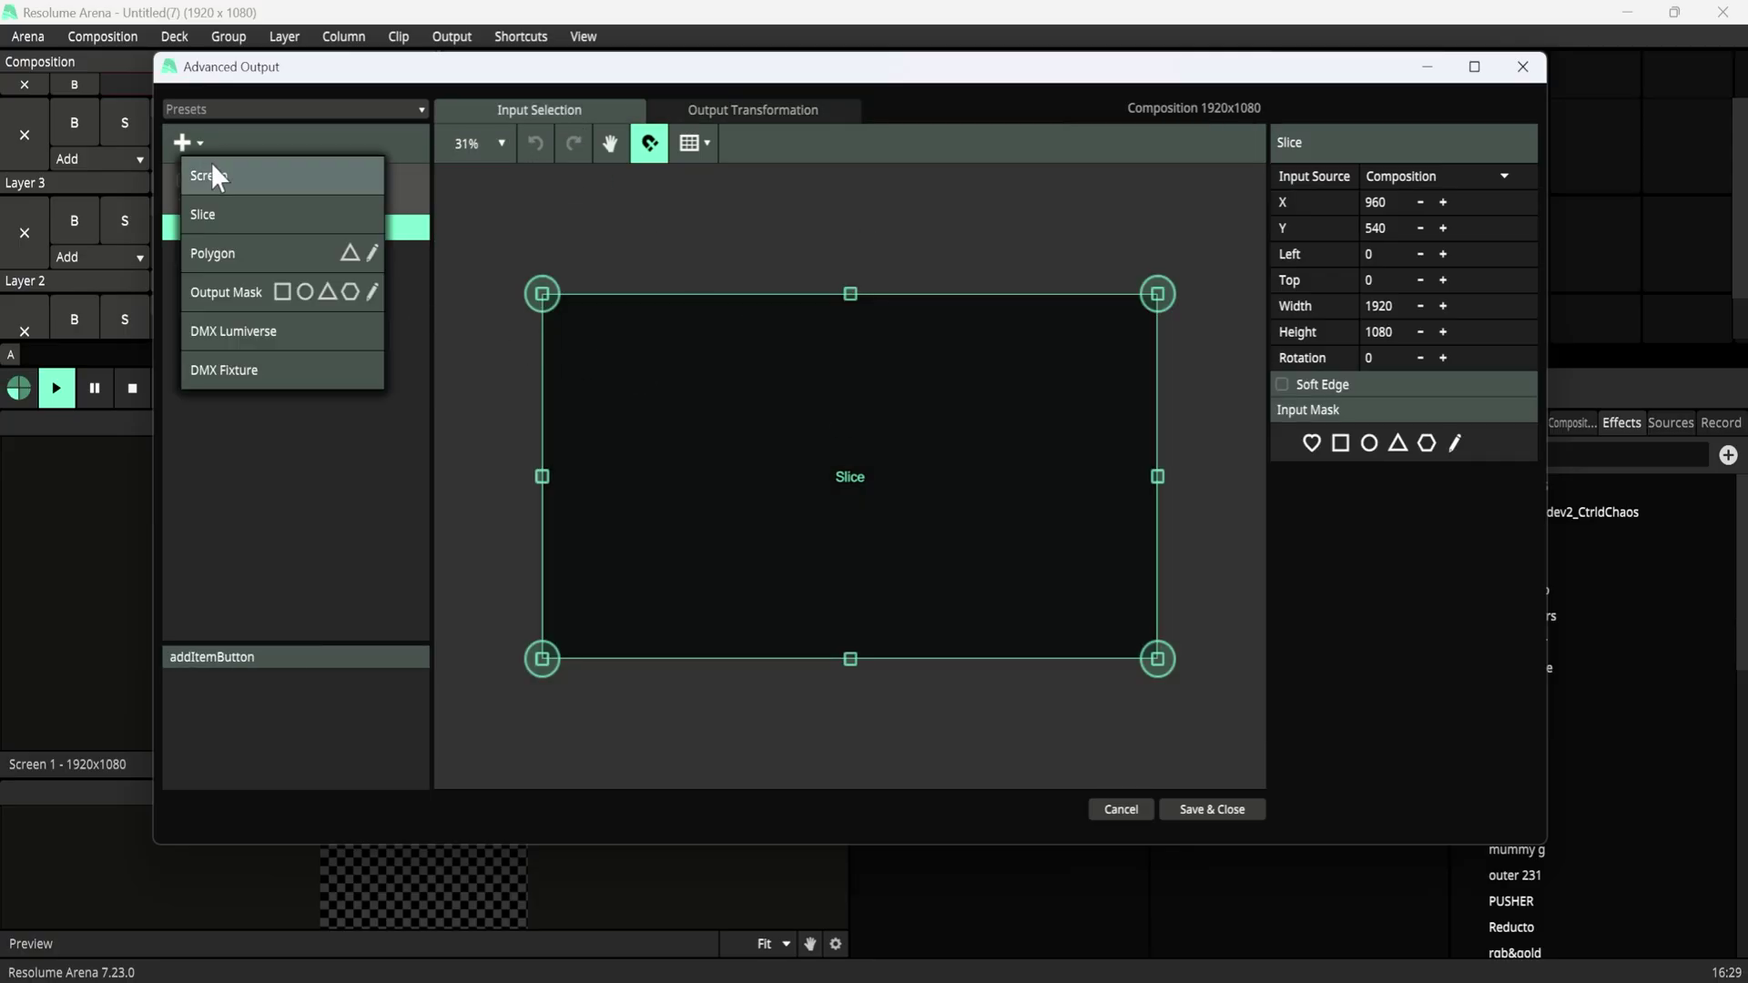
pyautogui.click(255, 254)
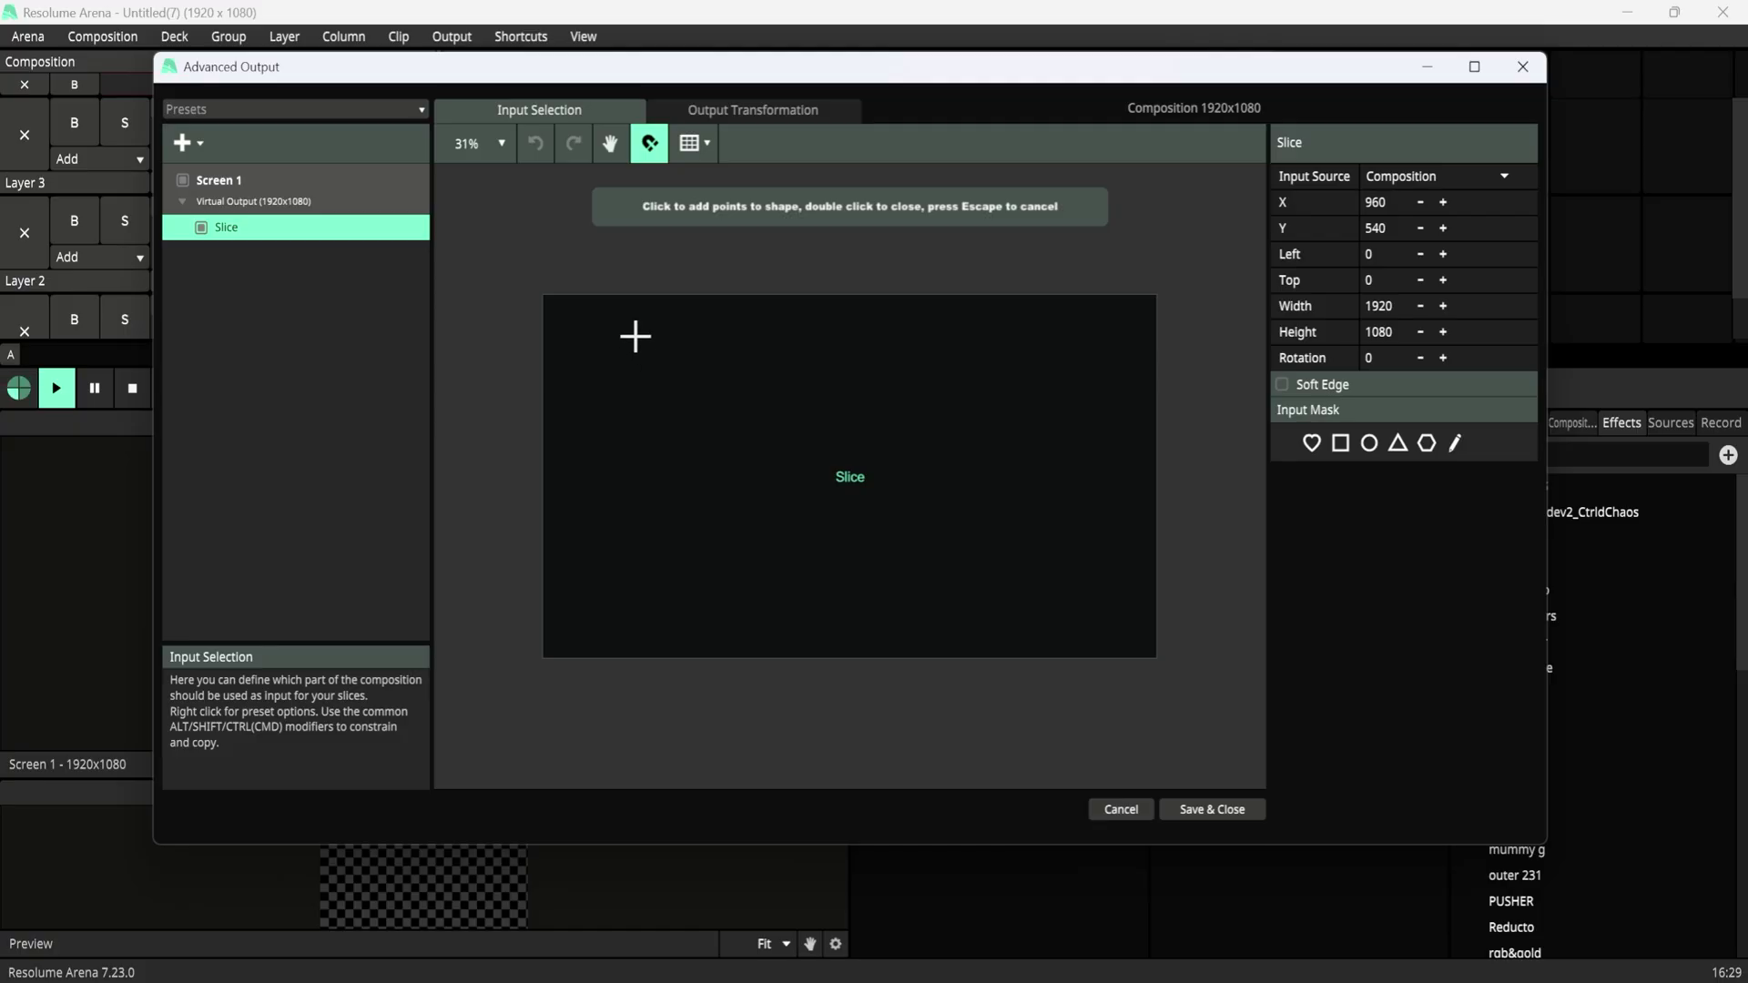
pyautogui.click(628, 336)
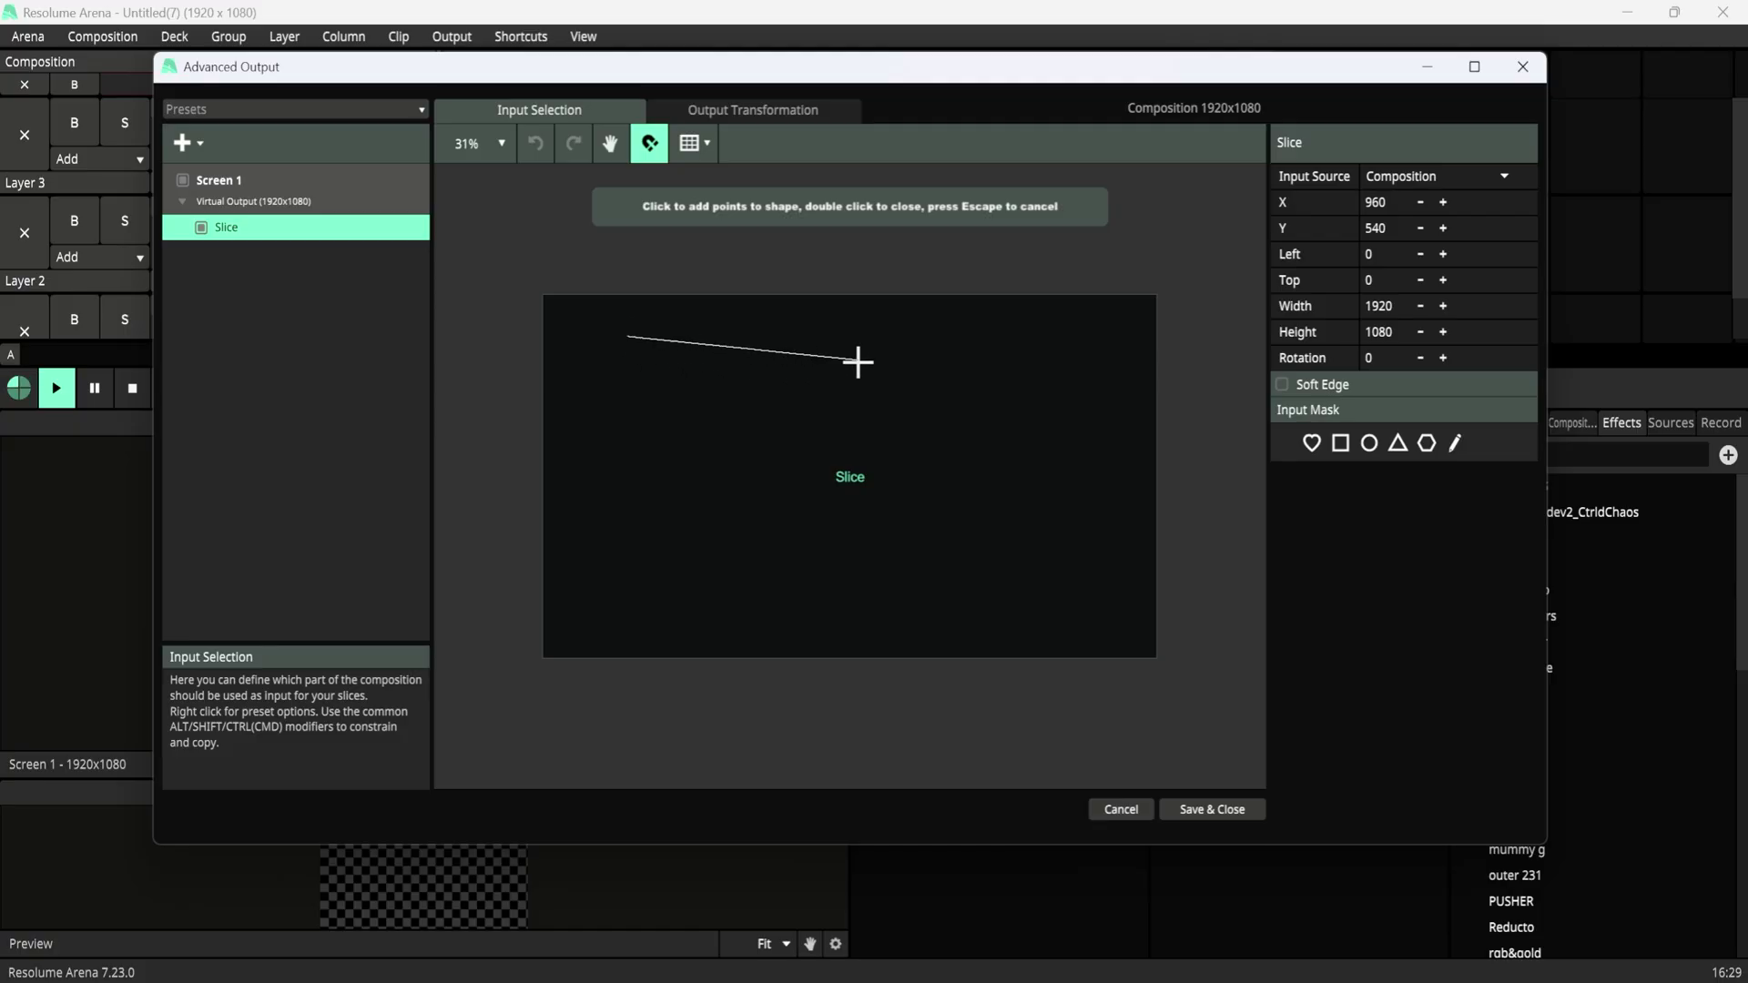
pyautogui.click(988, 326)
pyautogui.click(1030, 377)
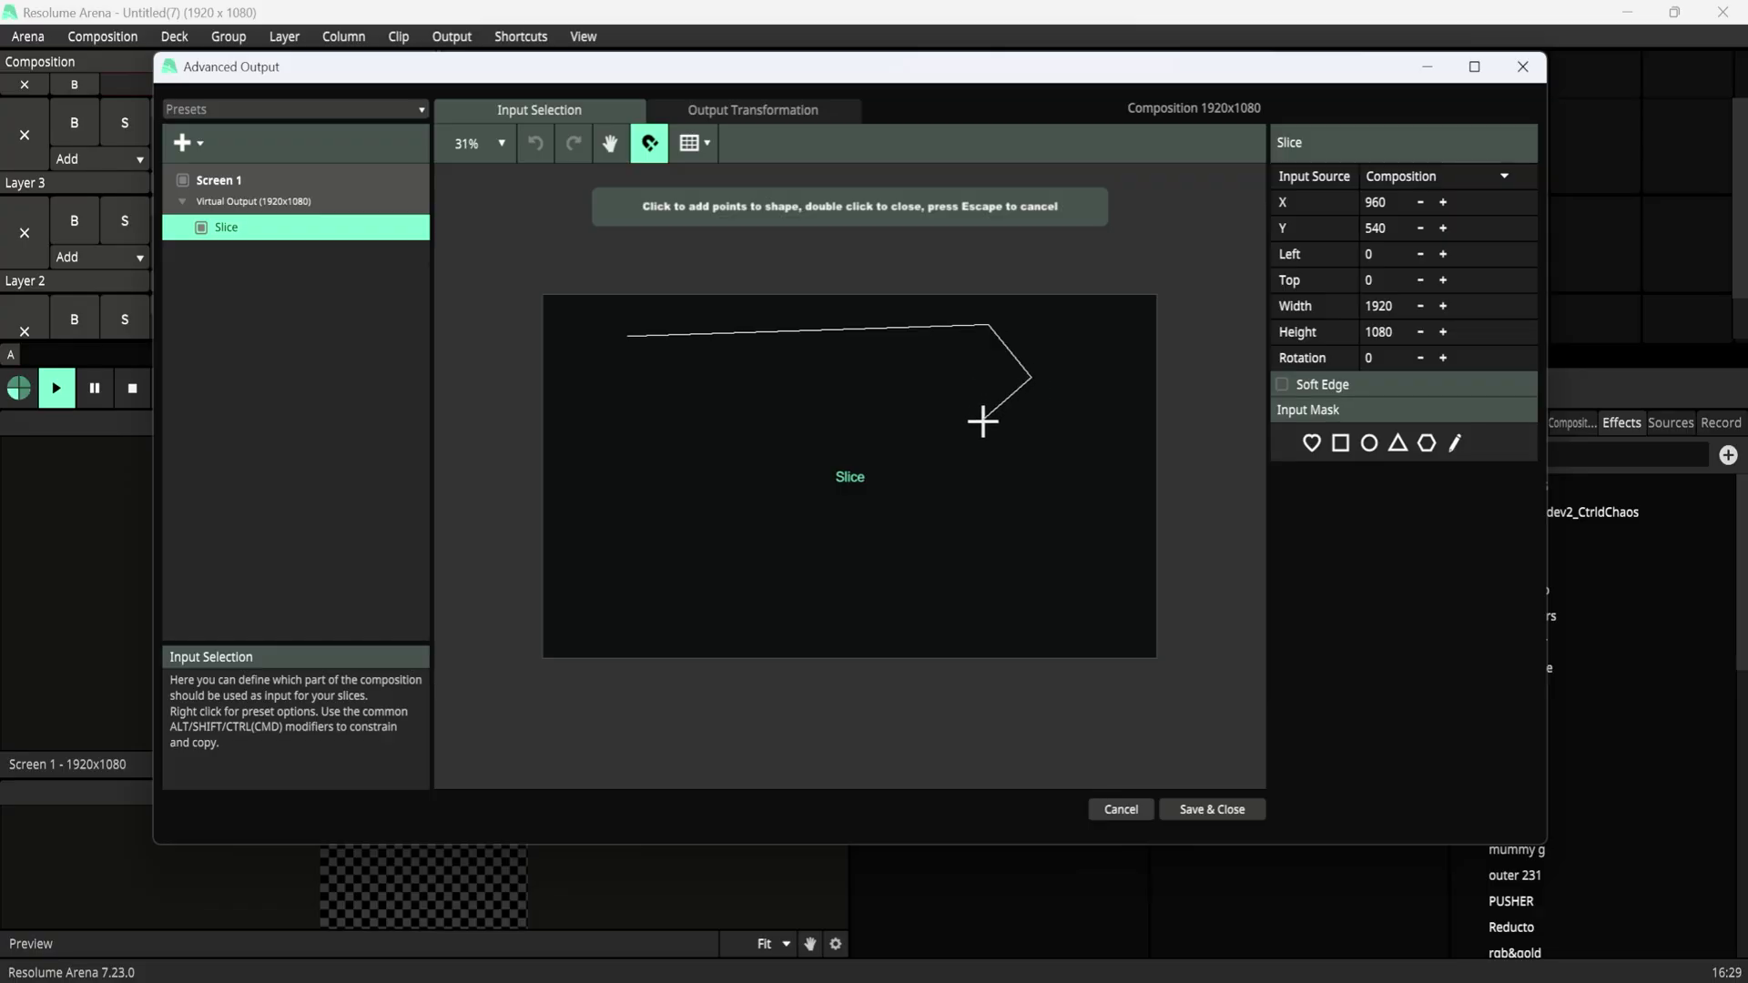
pyautogui.click(983, 421)
pyautogui.click(699, 411)
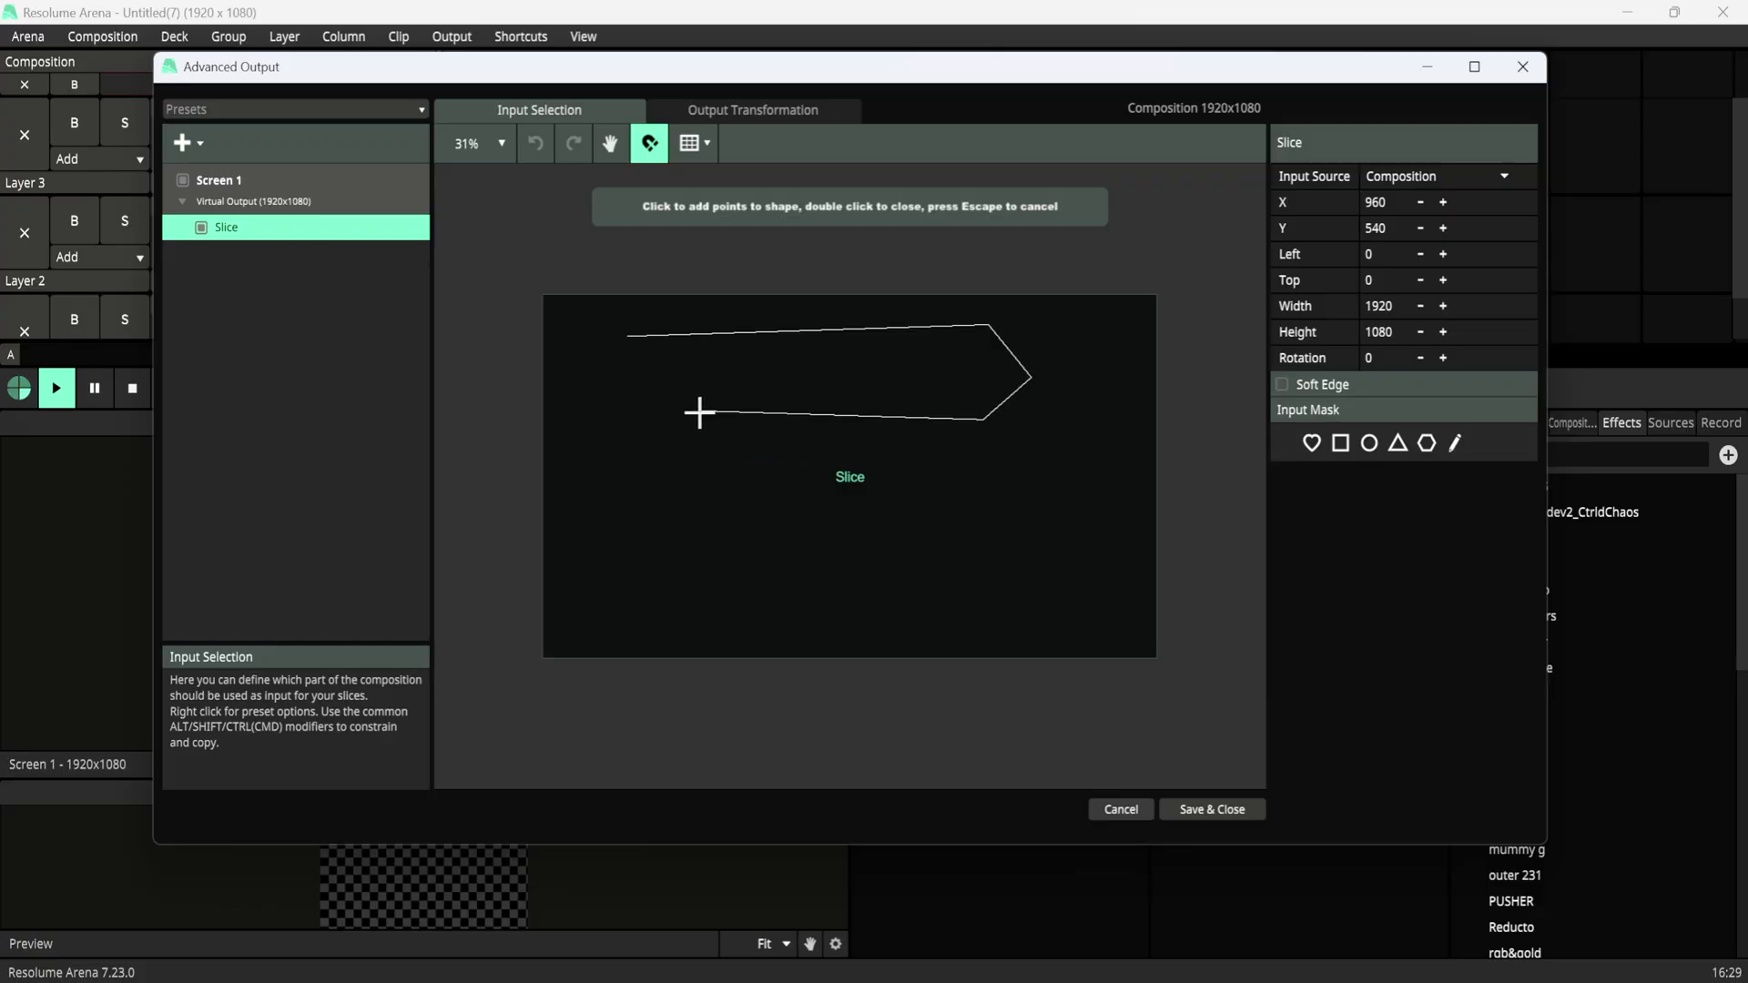
pyautogui.click(709, 607)
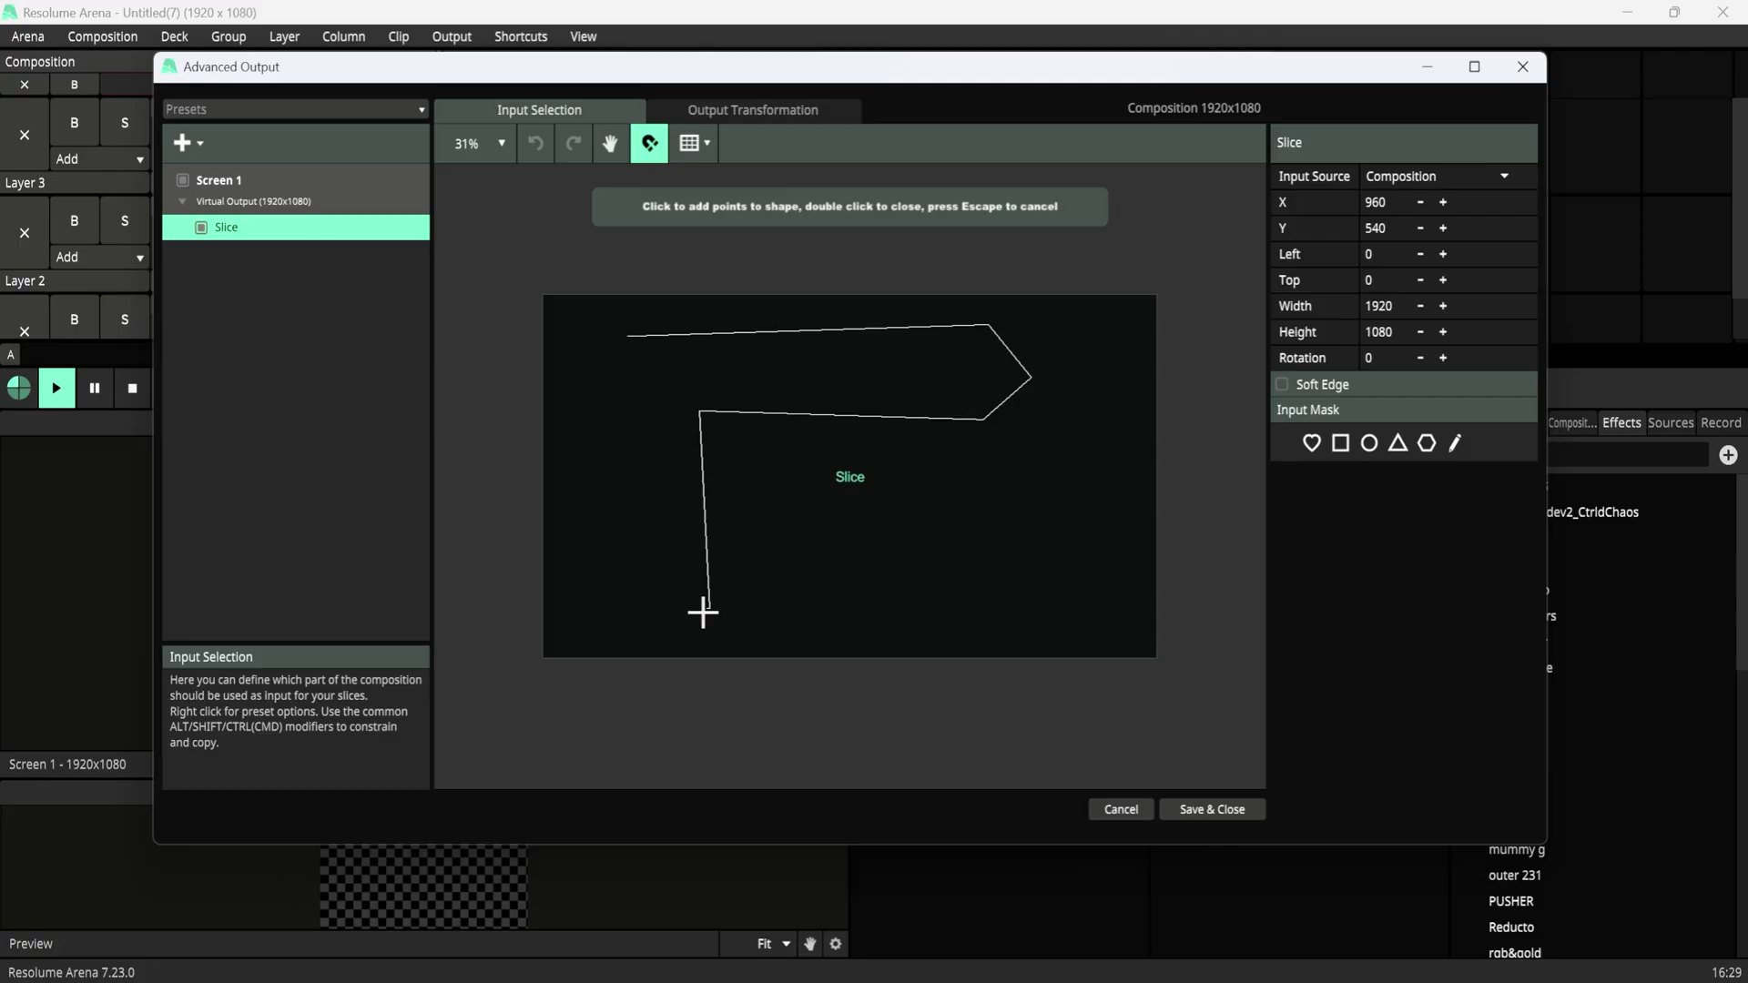
pyautogui.click(627, 607)
pyautogui.doubleClick(627, 336)
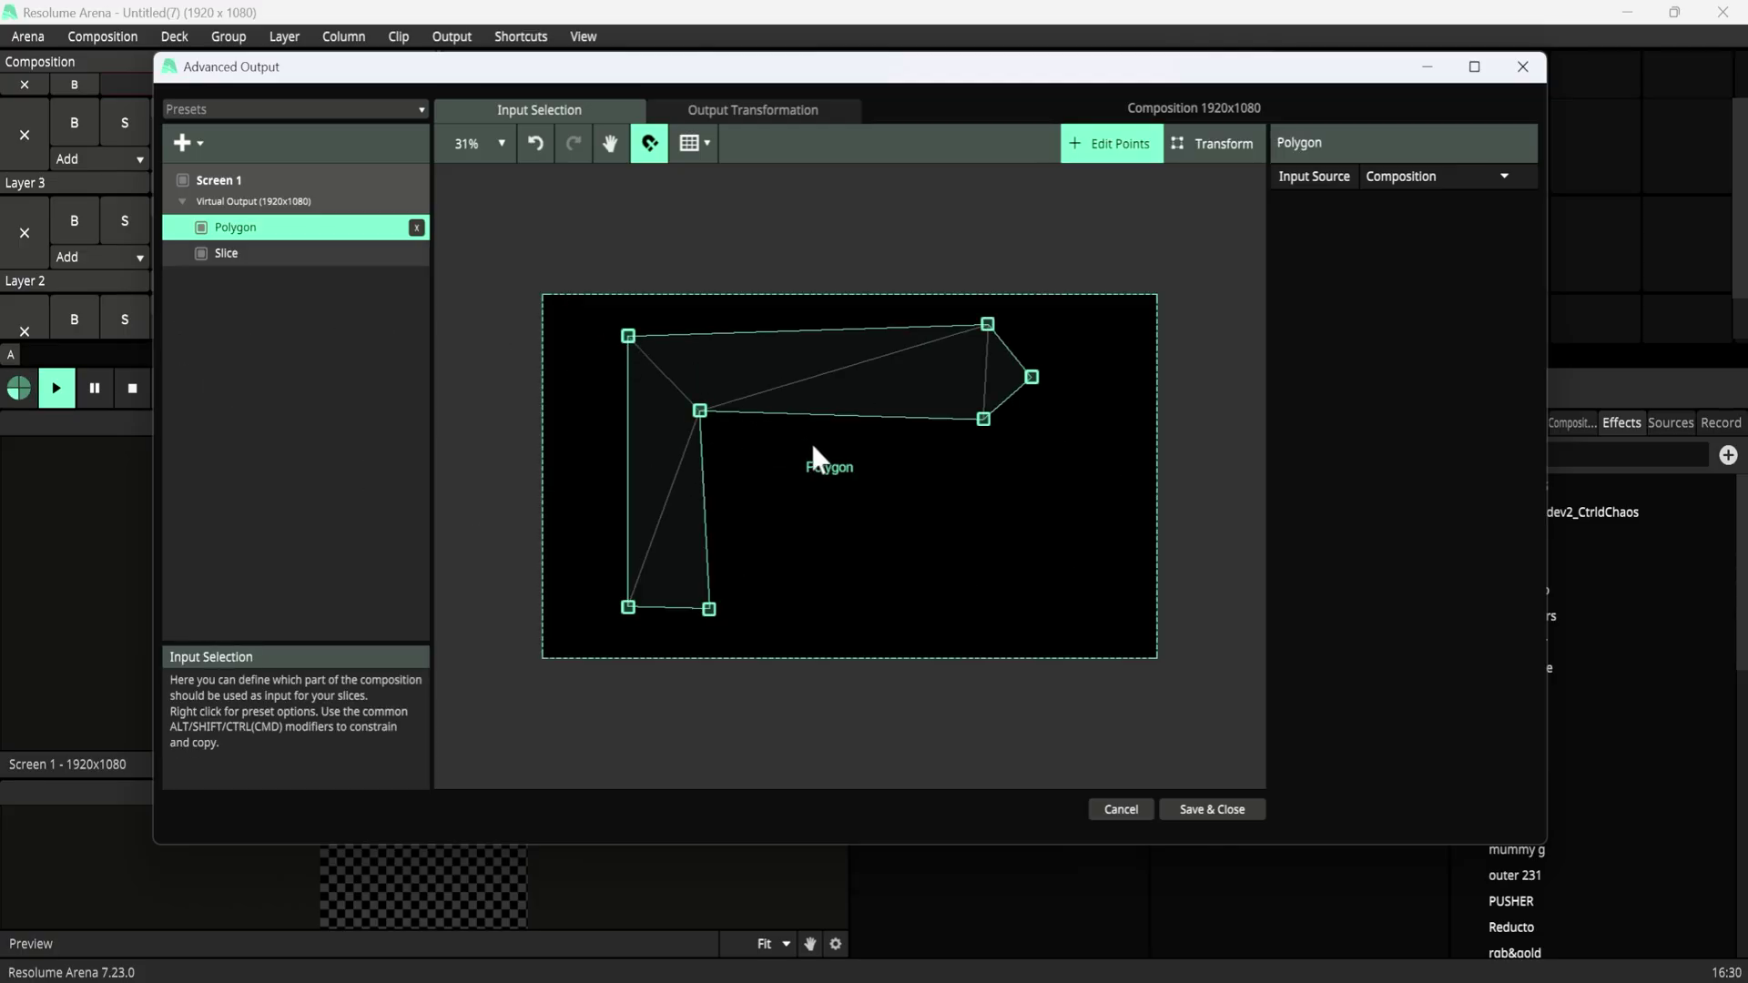
# Straighten the arrow polygon by repositioning its points, with the inner corner at about X 531, Y 381.
pyautogui.moveTo(699, 411); pyautogui.dragTo(712, 422)
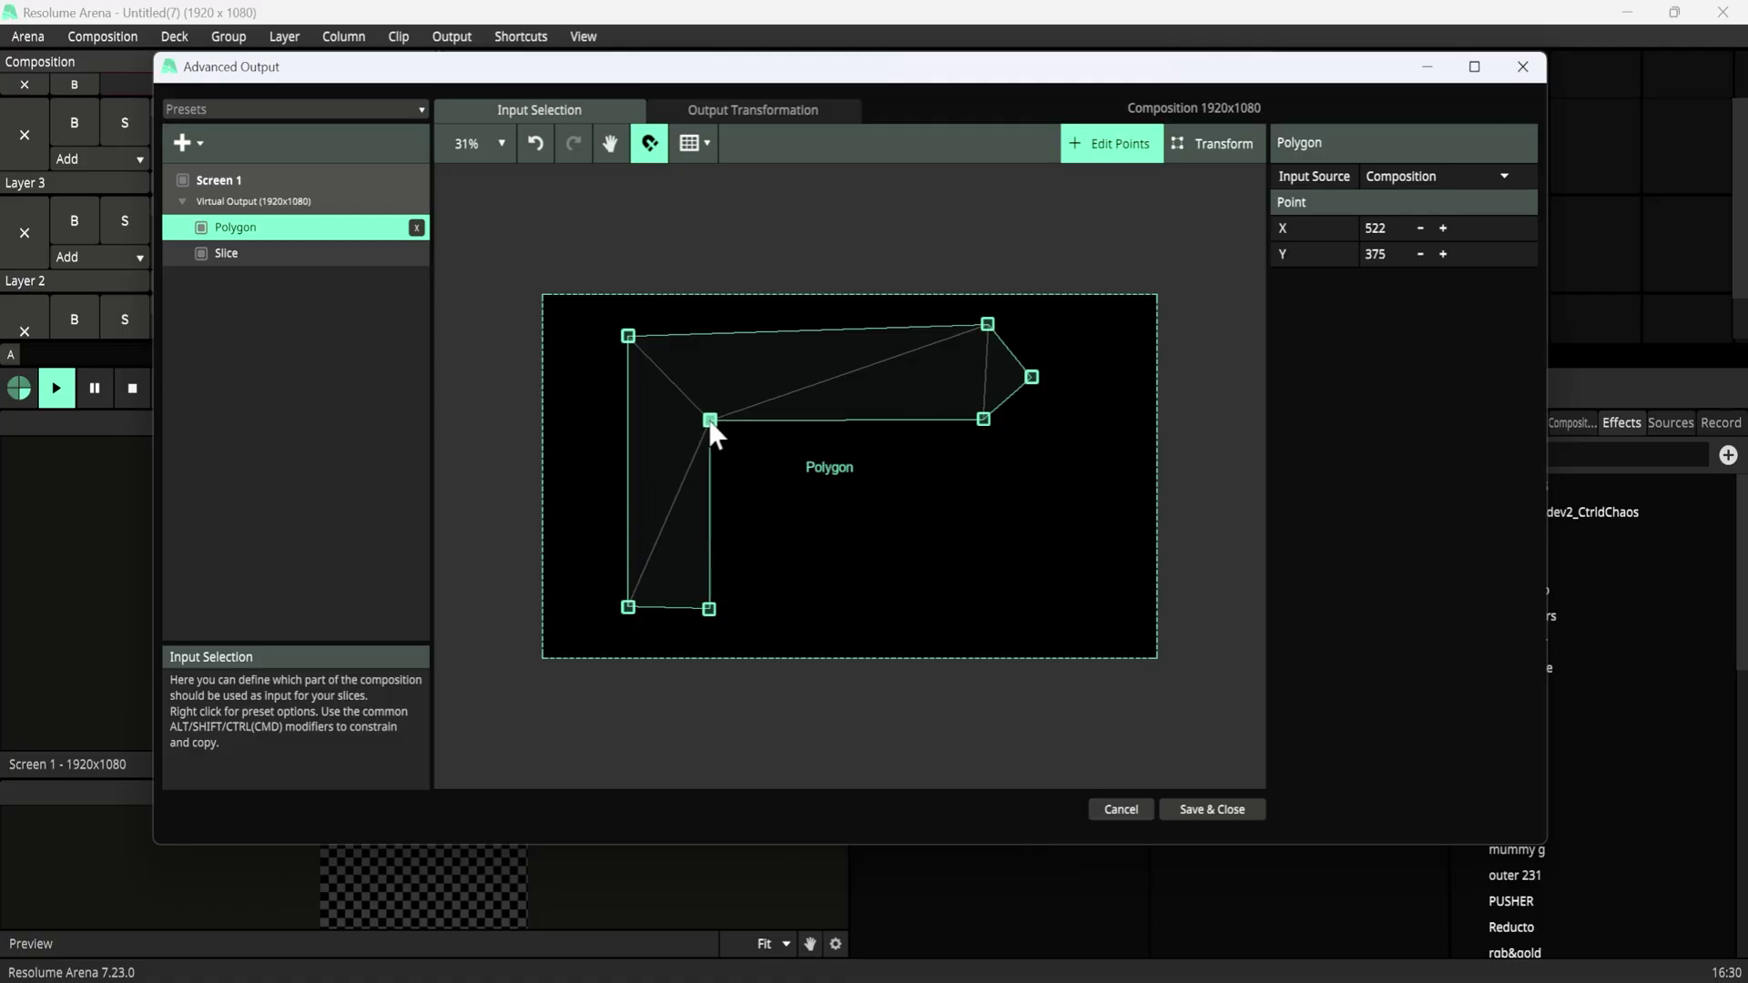
pyautogui.moveTo(626, 336); pyautogui.dragTo(628, 328)
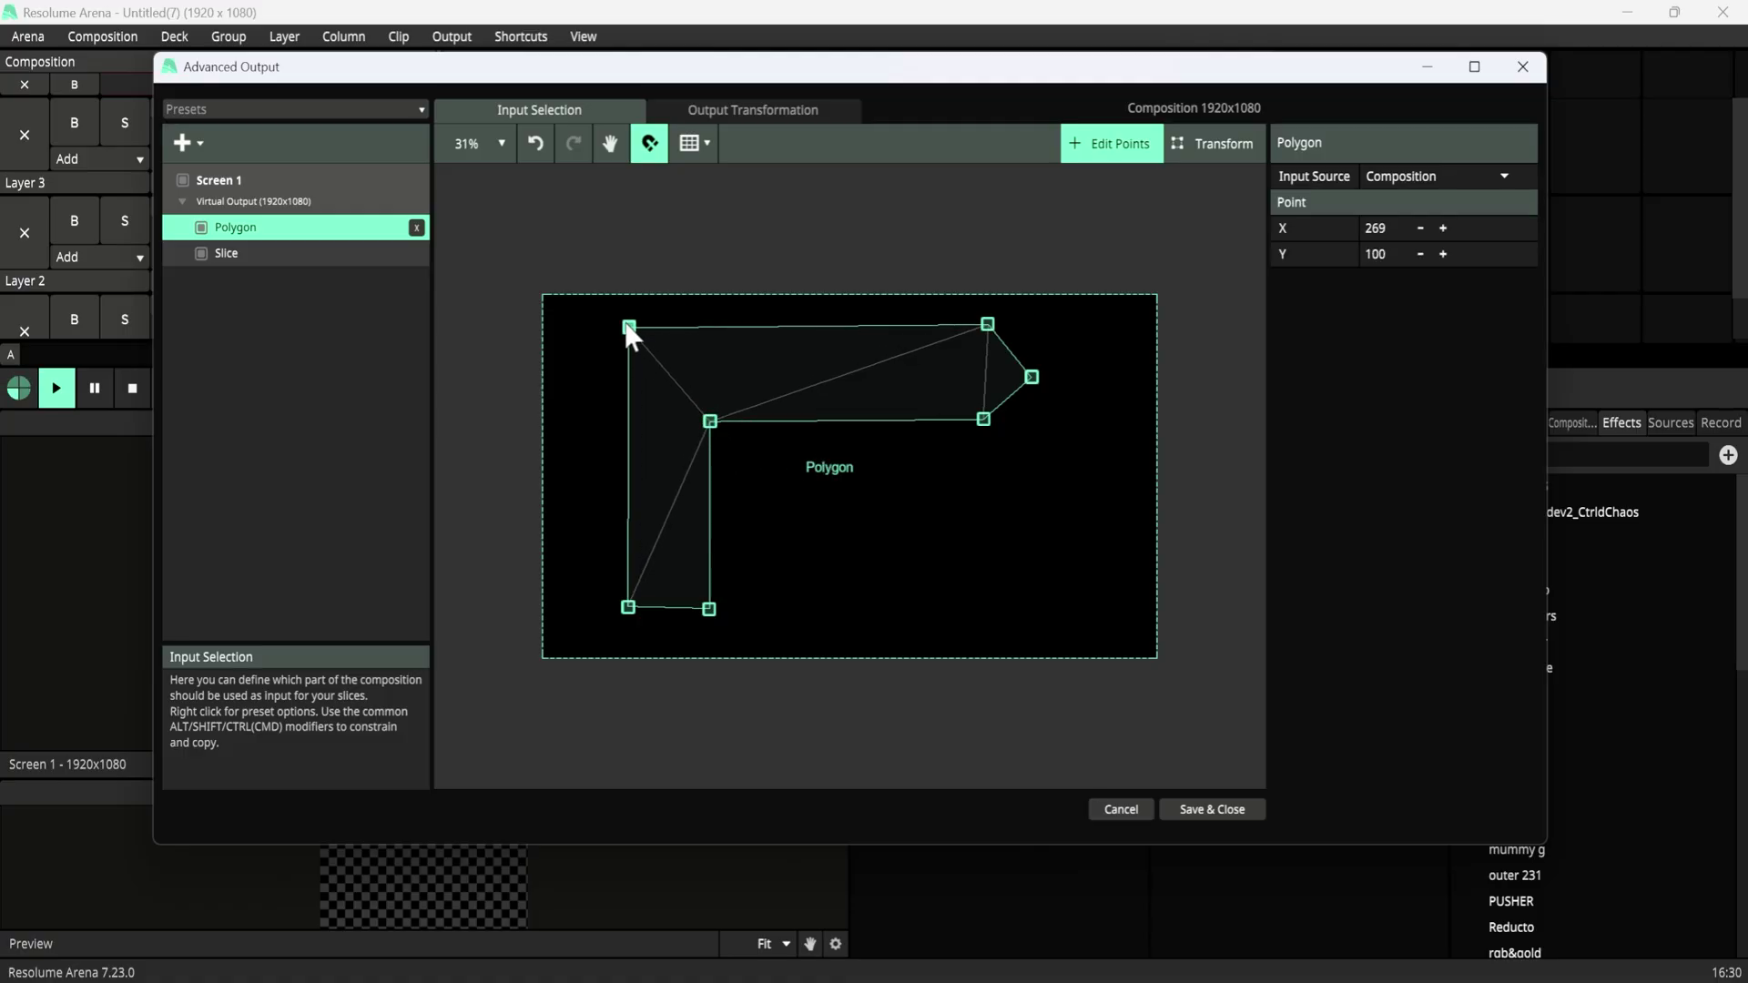
pyautogui.moveTo(711, 608); pyautogui.dragTo(713, 607)
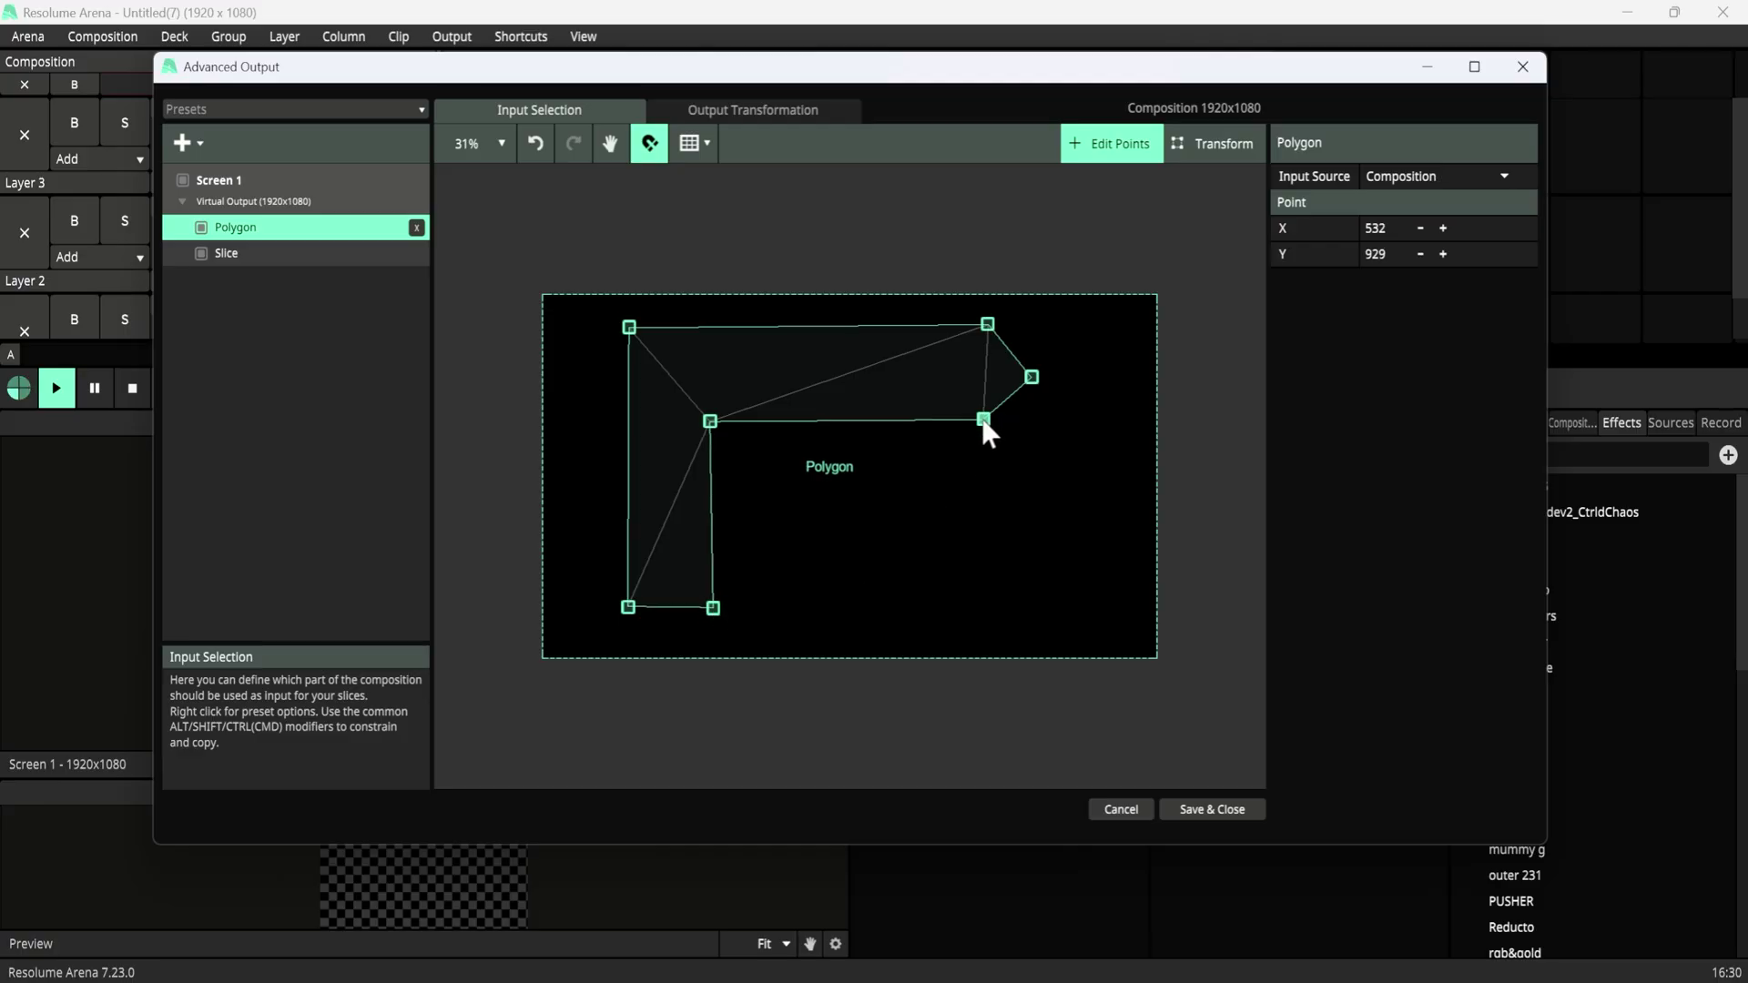
pyautogui.moveTo(983, 419); pyautogui.dragTo(1046, 376)
pyautogui.moveTo(982, 322); pyautogui.dragTo(987, 327)
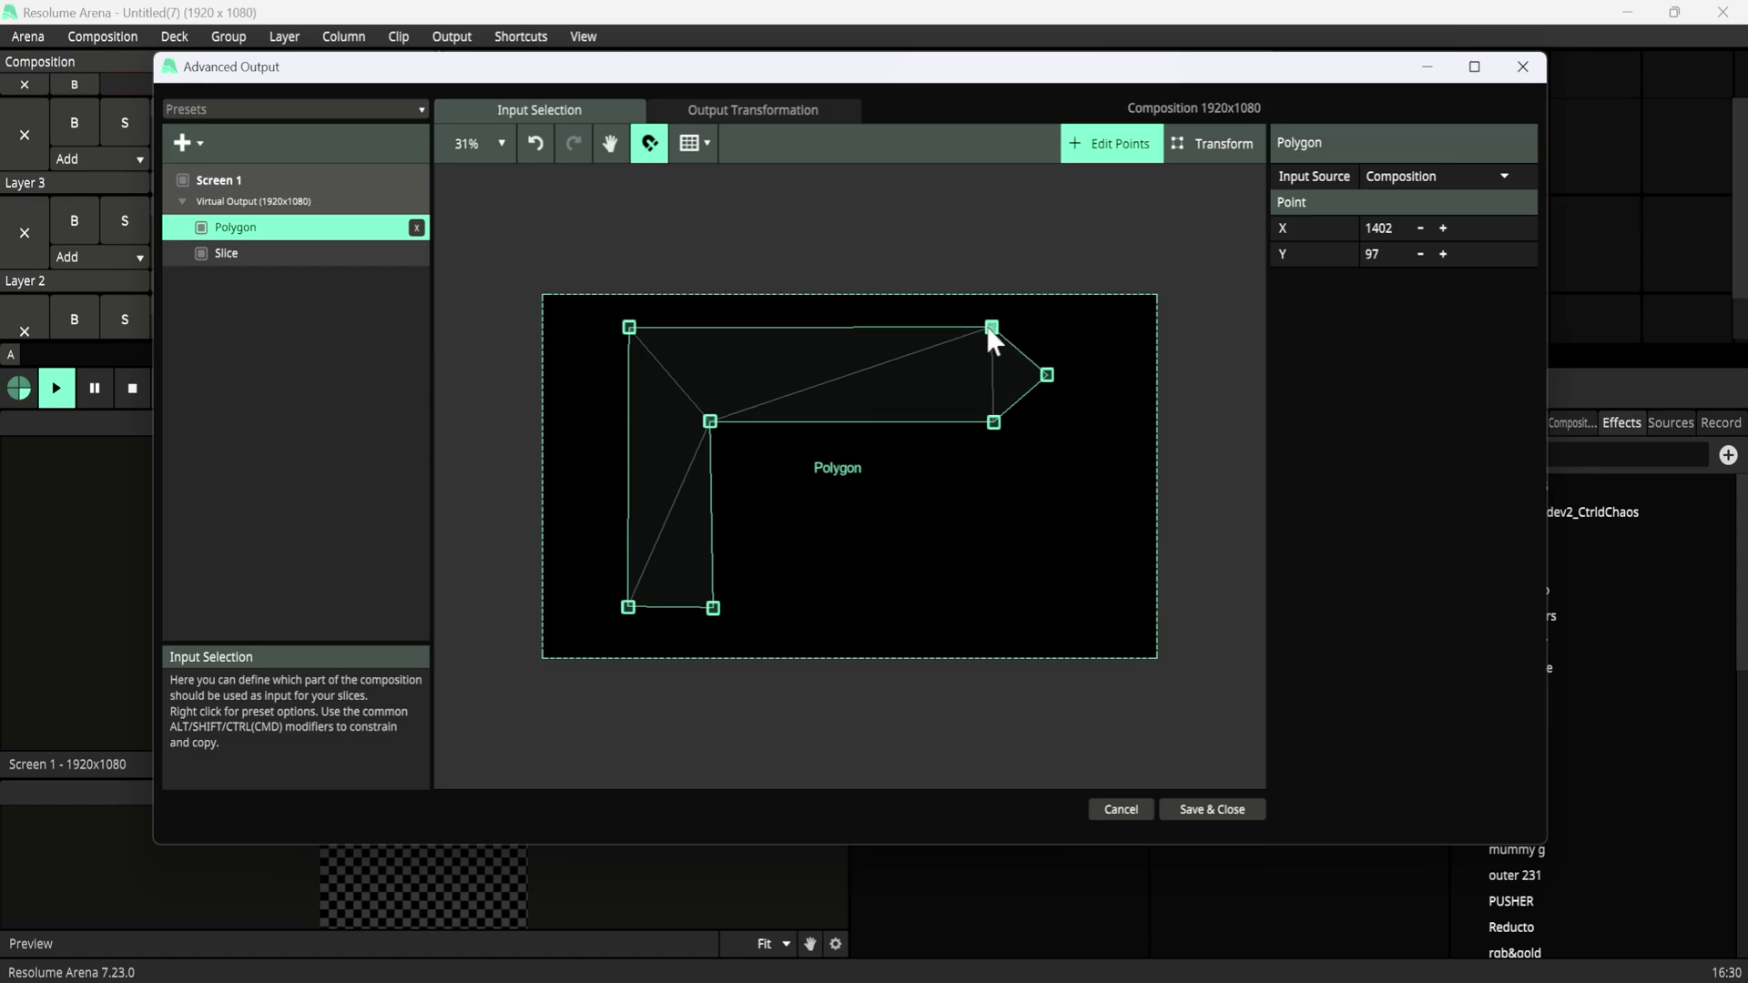
pyautogui.moveTo(995, 427); pyautogui.dragTo(994, 423)
pyautogui.moveTo(707, 423); pyautogui.dragTo(713, 428)
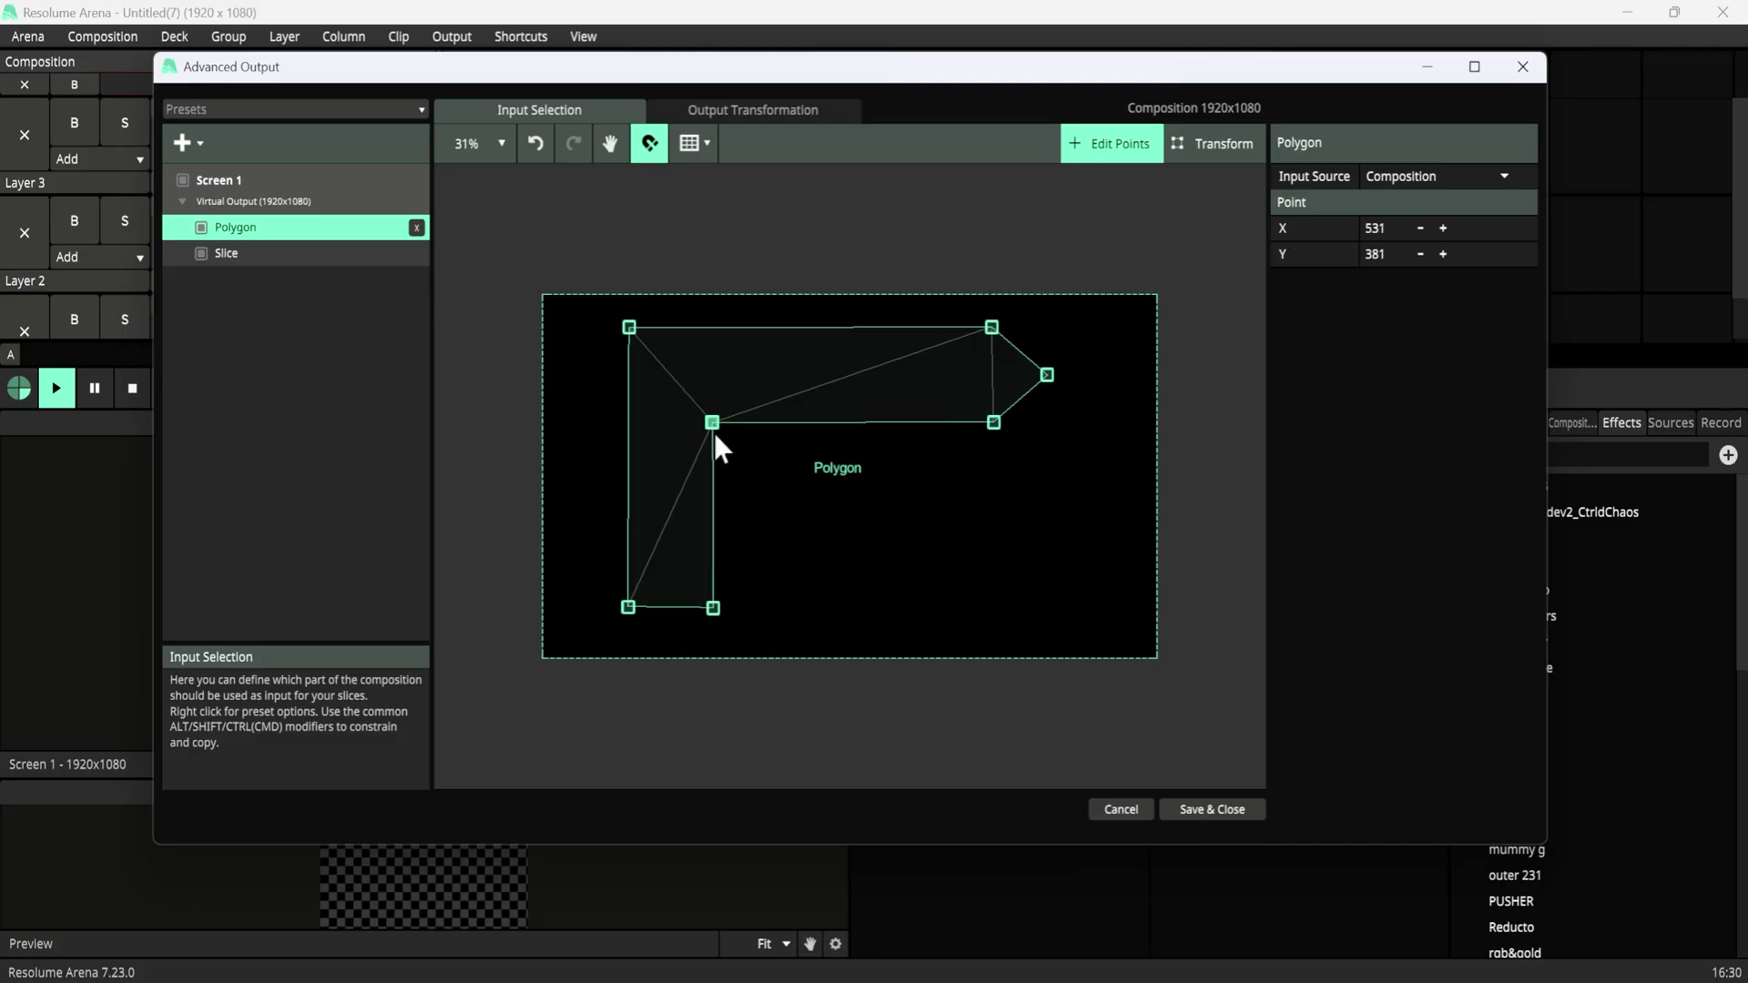
pyautogui.click(713, 607)
pyautogui.click(628, 608)
pyautogui.click(629, 328)
# Delete the default full-screen slice and compare the polygon's shape between input selection and output transformation.
pyautogui.click(728, 110)
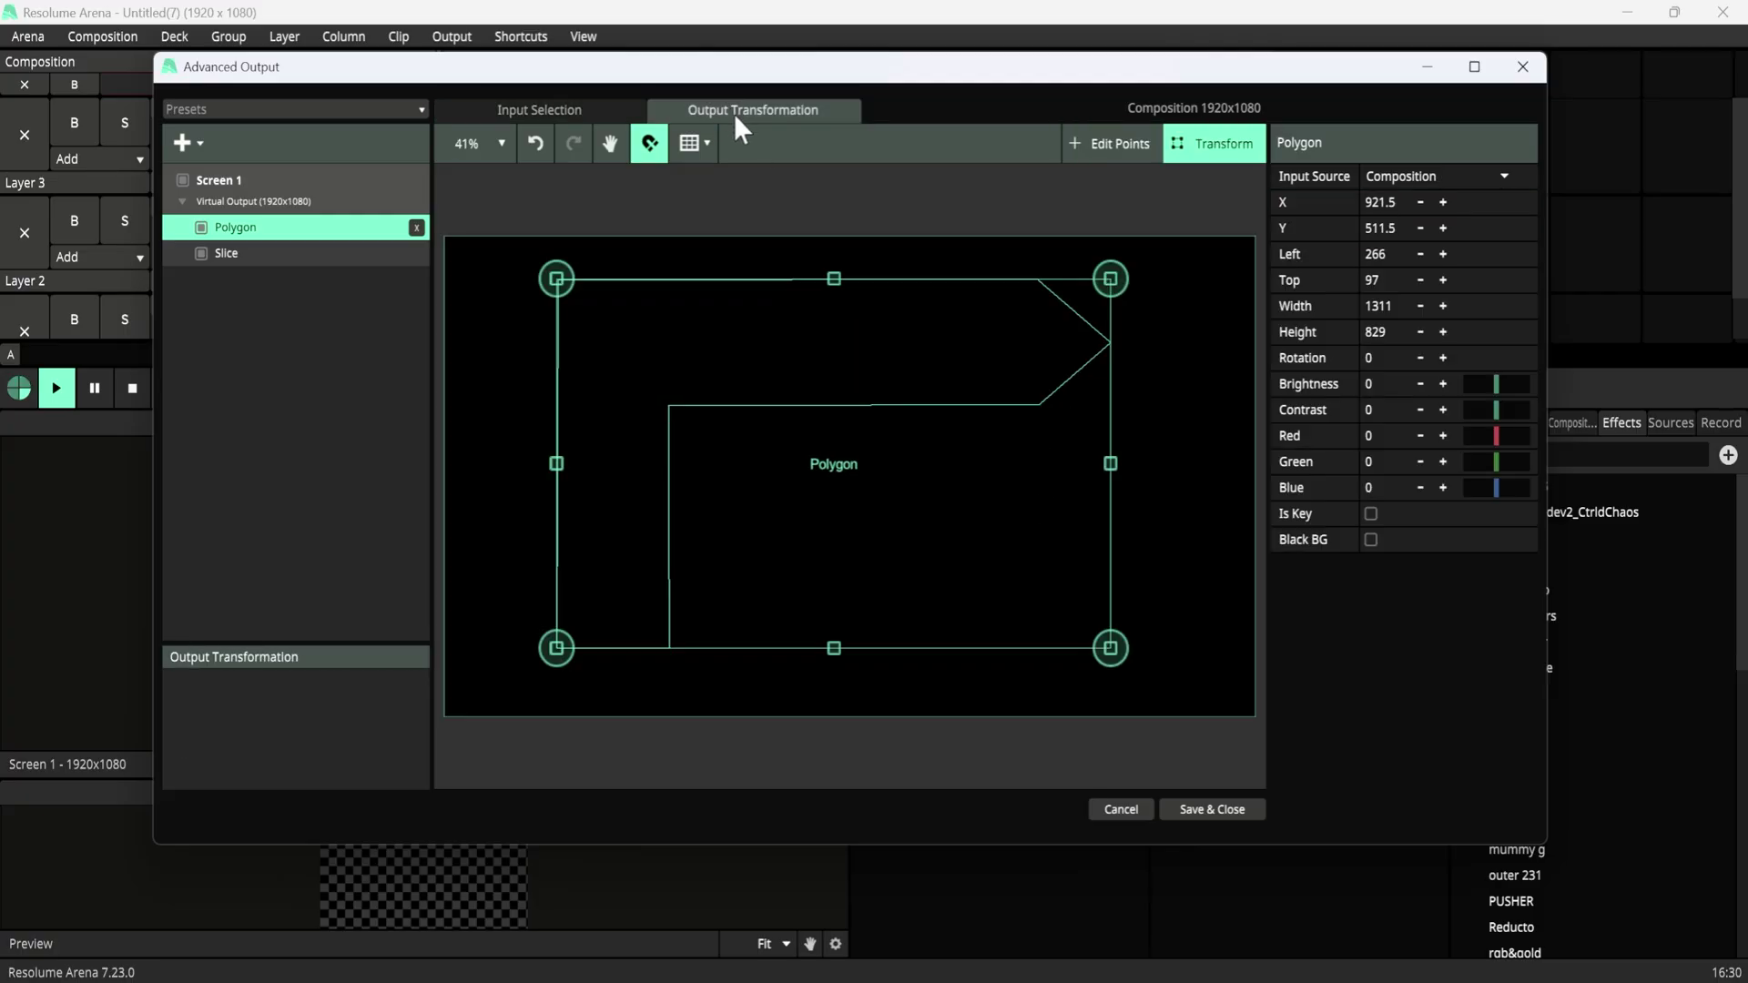
pyautogui.click(209, 257)
pyautogui.click(417, 254)
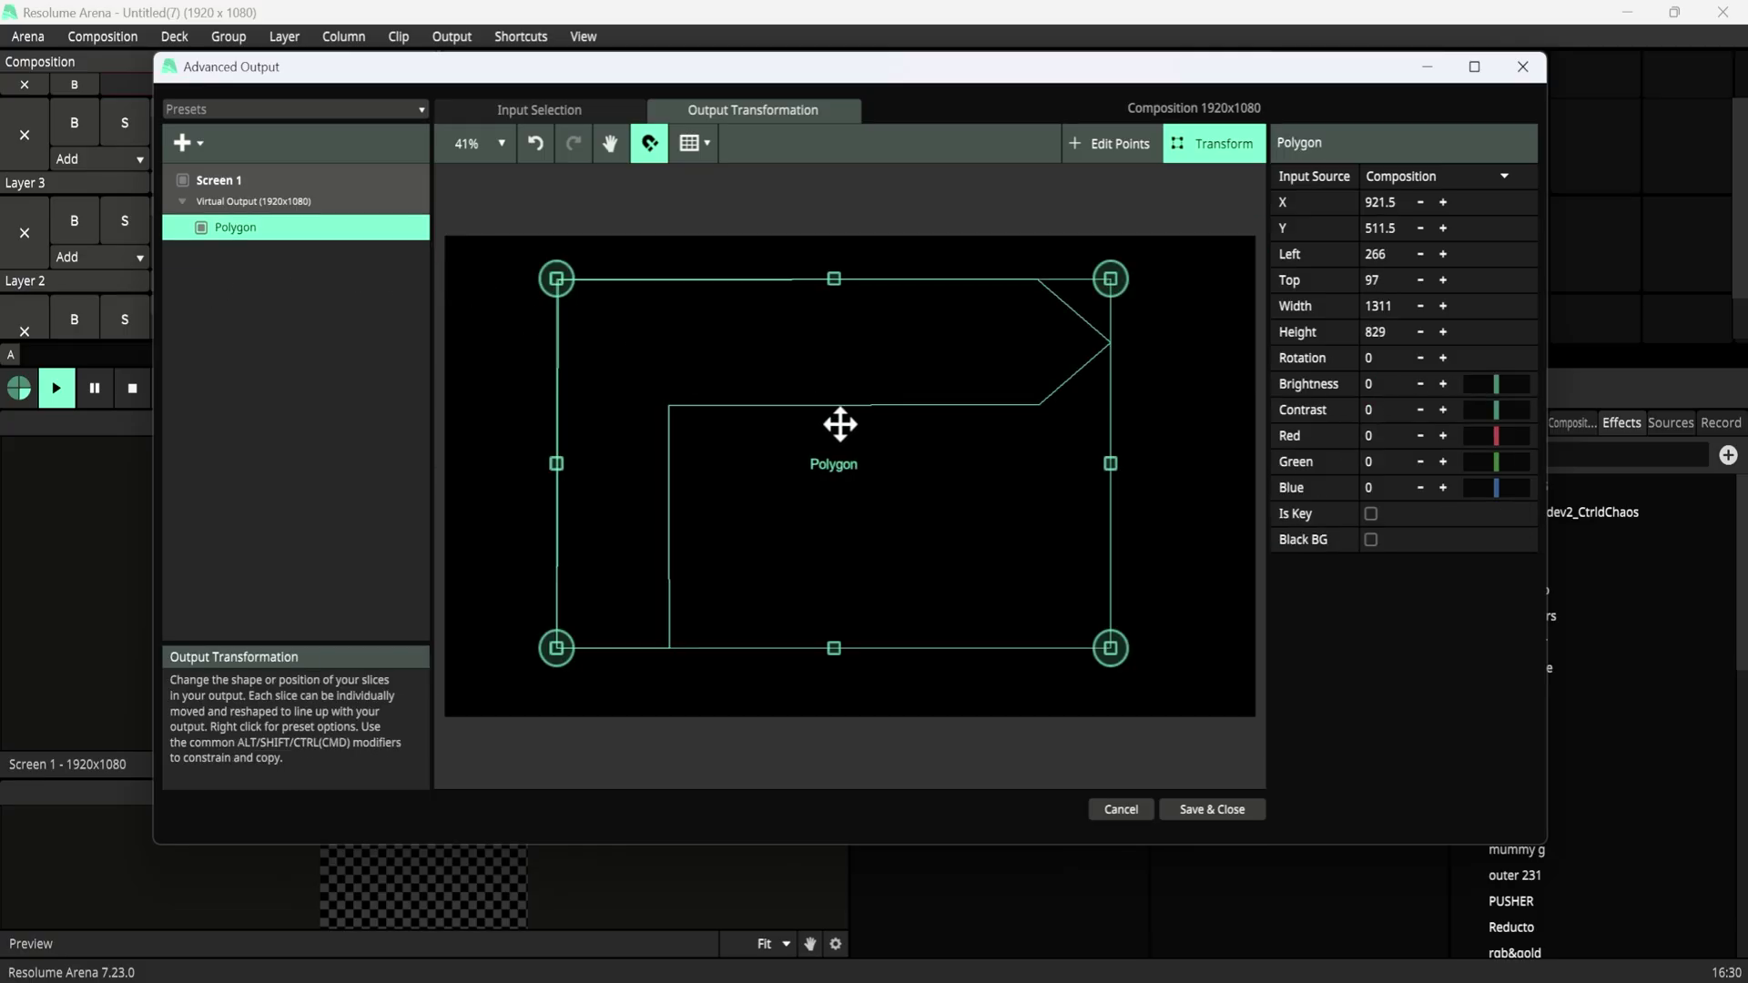
pyautogui.click(558, 109)
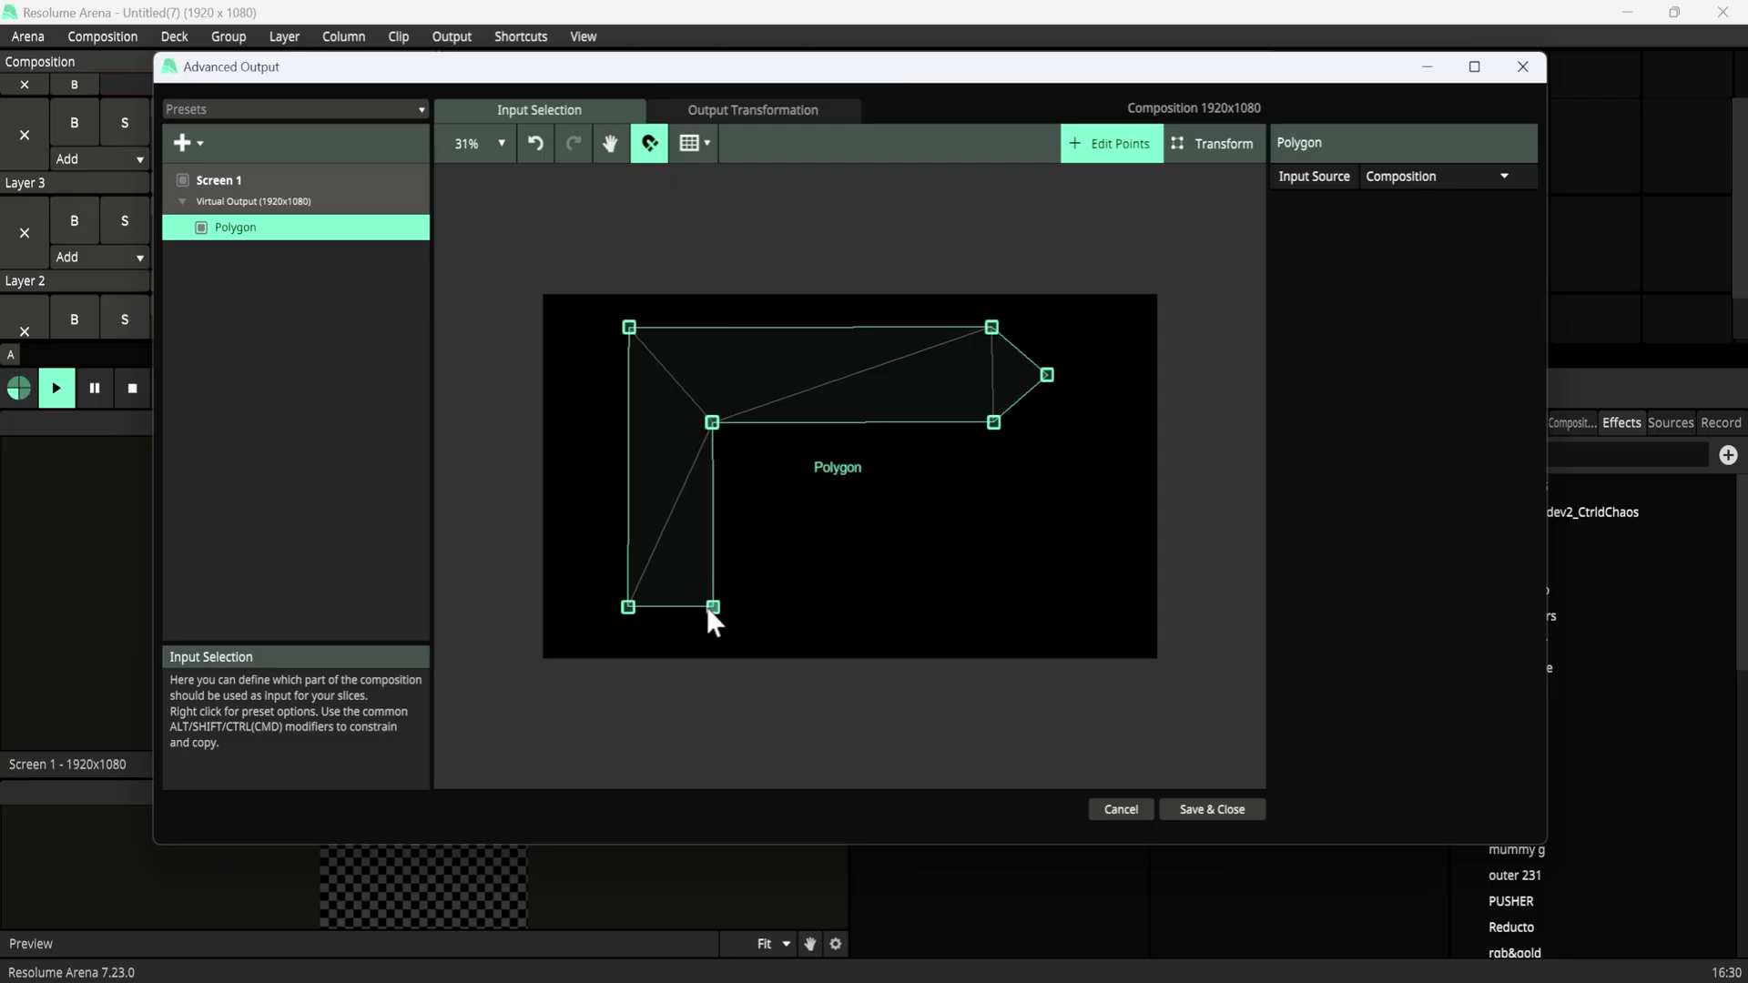
pyautogui.click(773, 106)
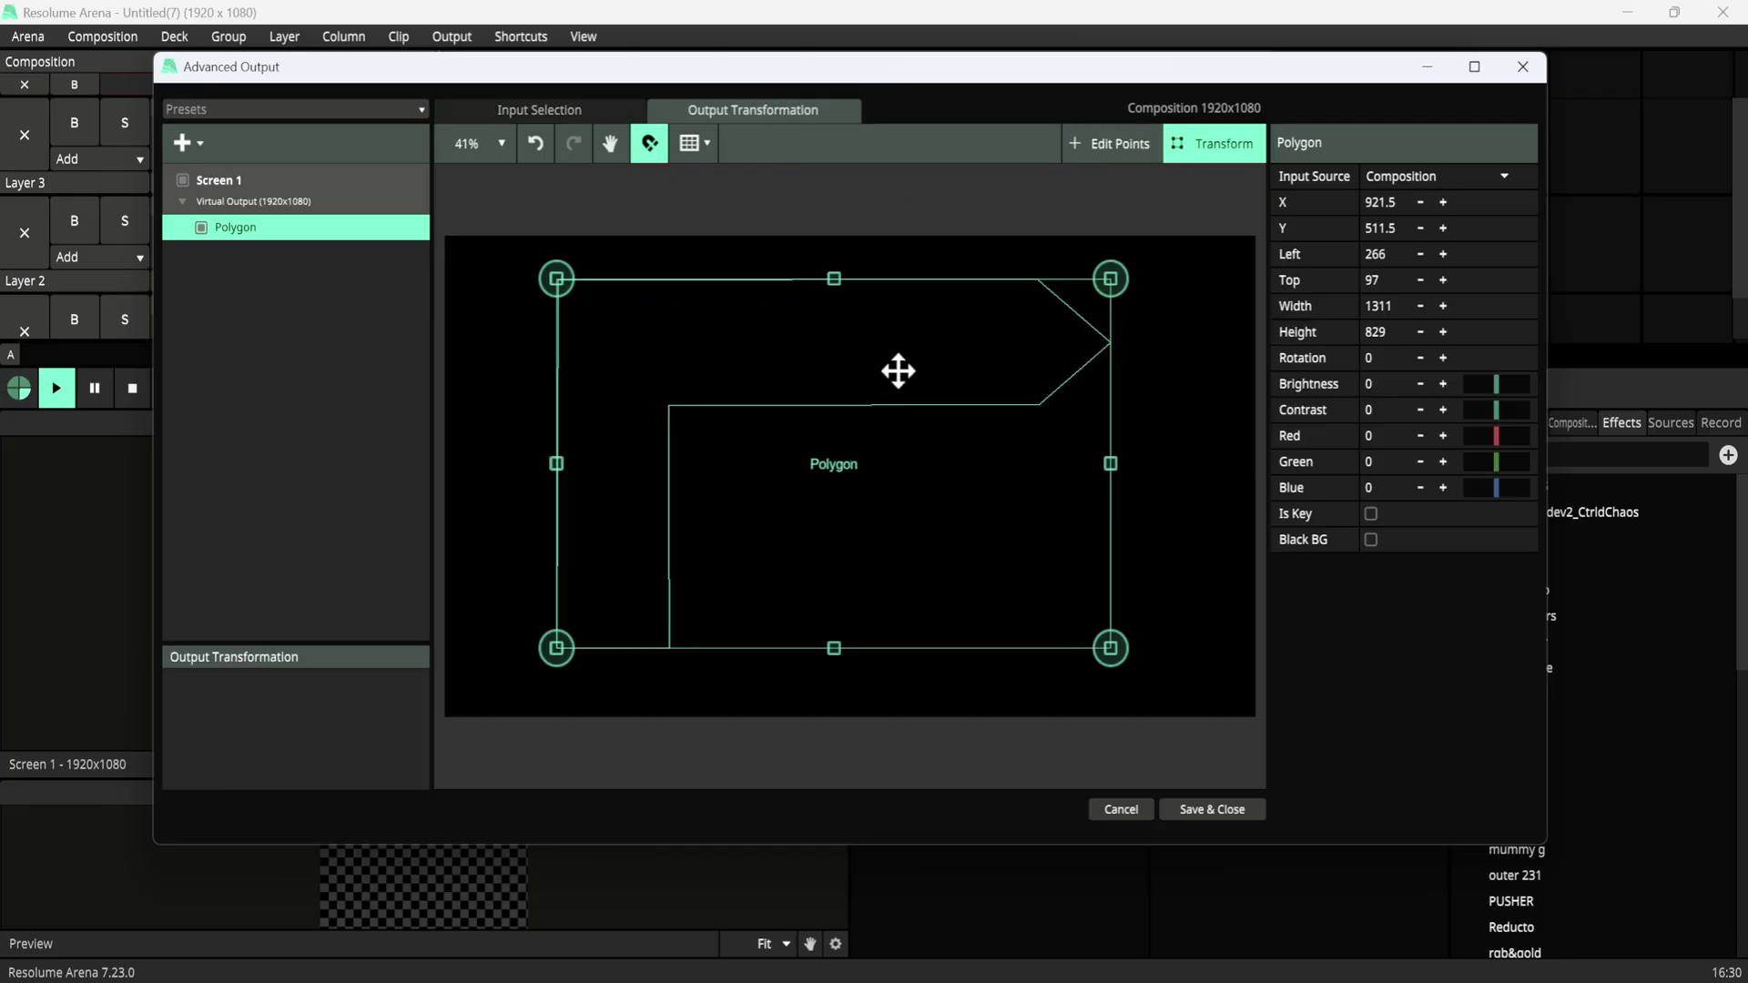
pyautogui.click(885, 441)
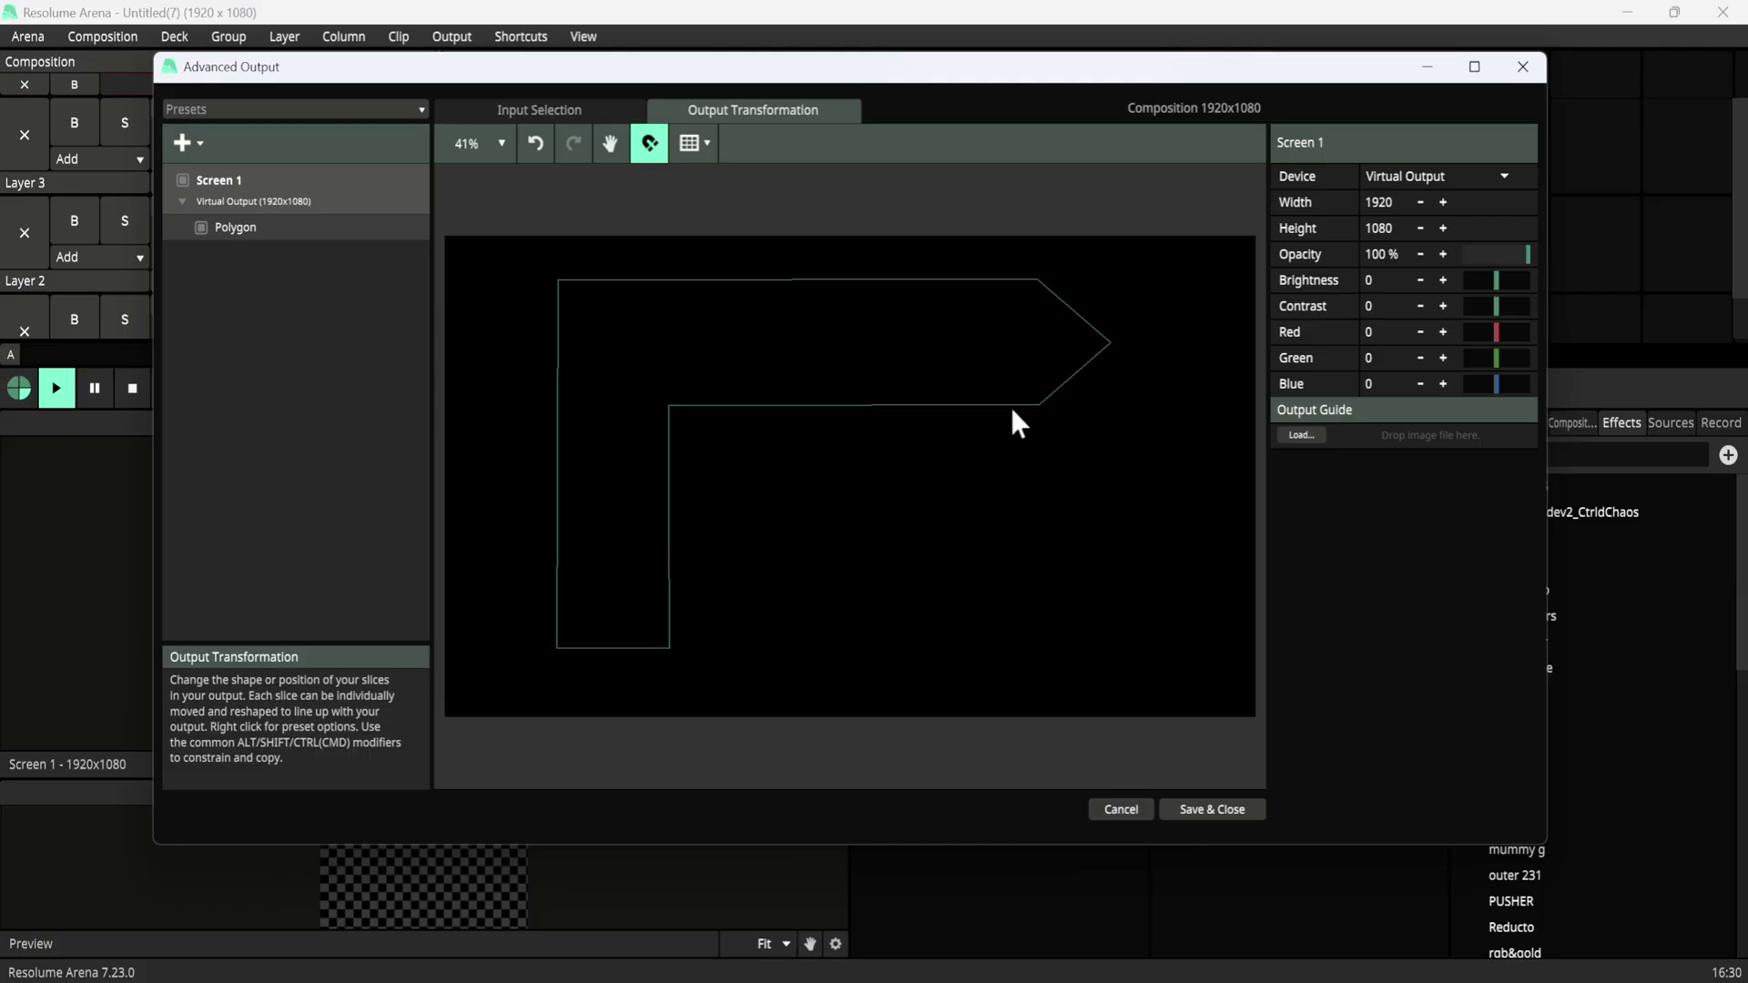
# Start a new preset and resize its slice to about 933 × 353, placed at the lower left of the output.
pyautogui.click(197, 112)
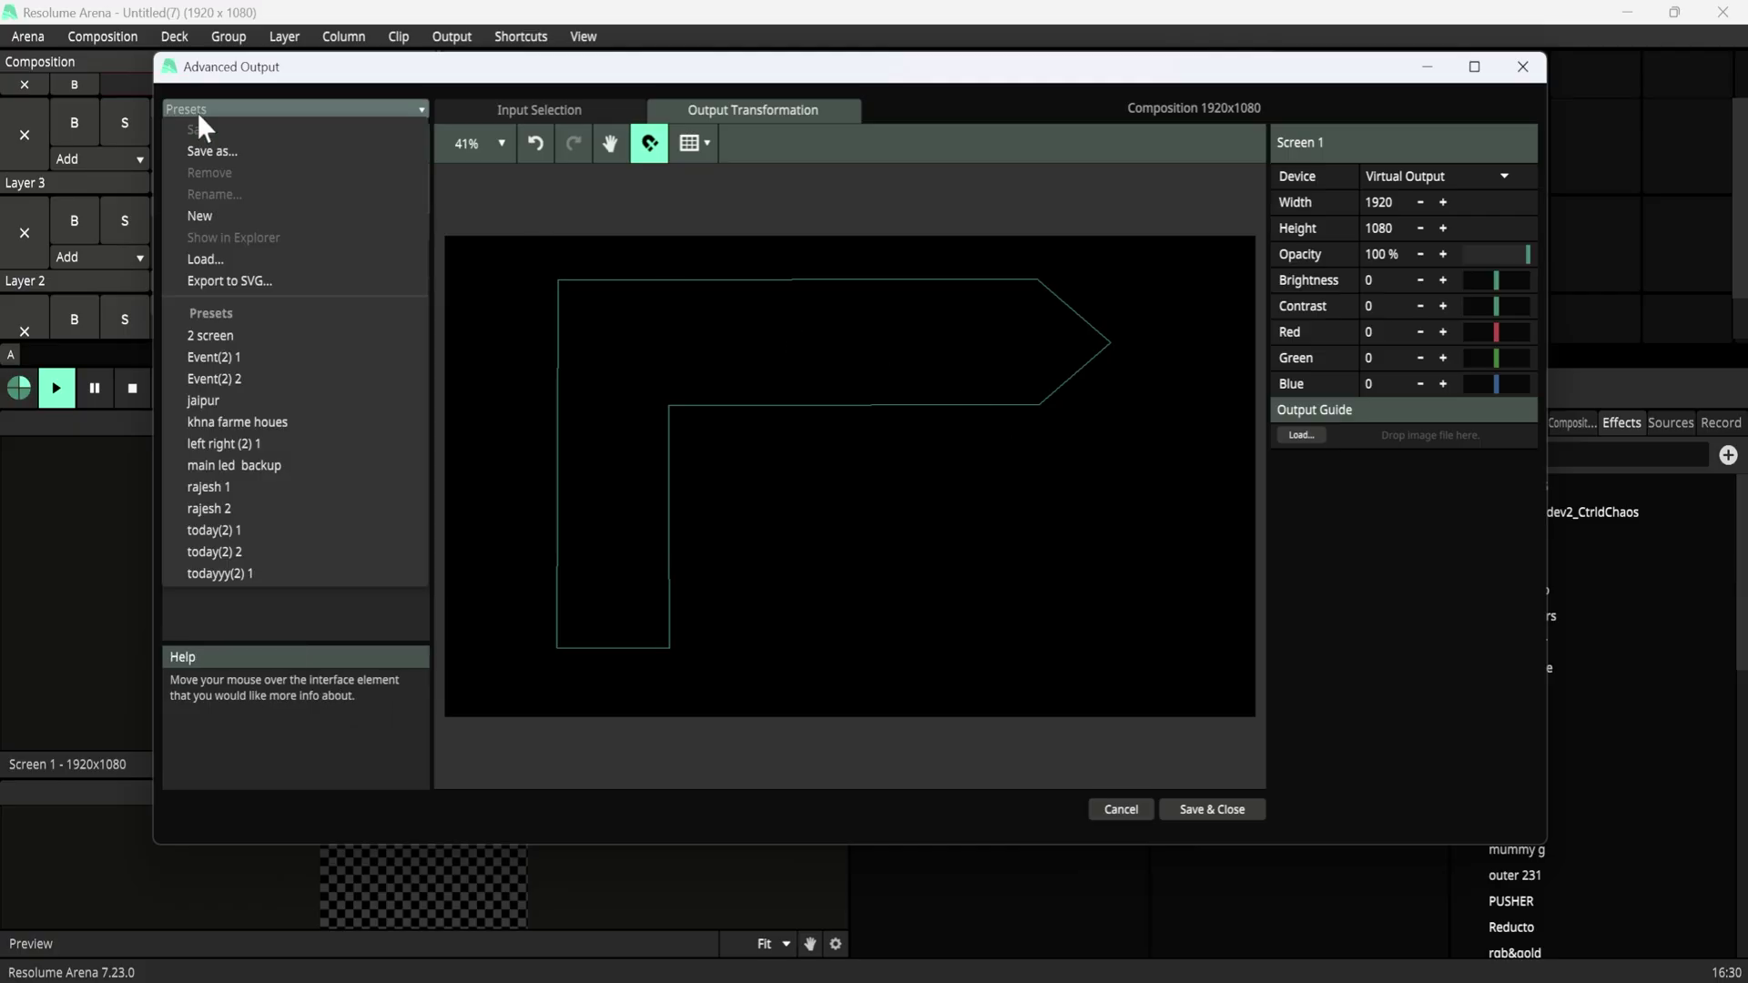
pyautogui.click(222, 220)
pyautogui.click(722, 392)
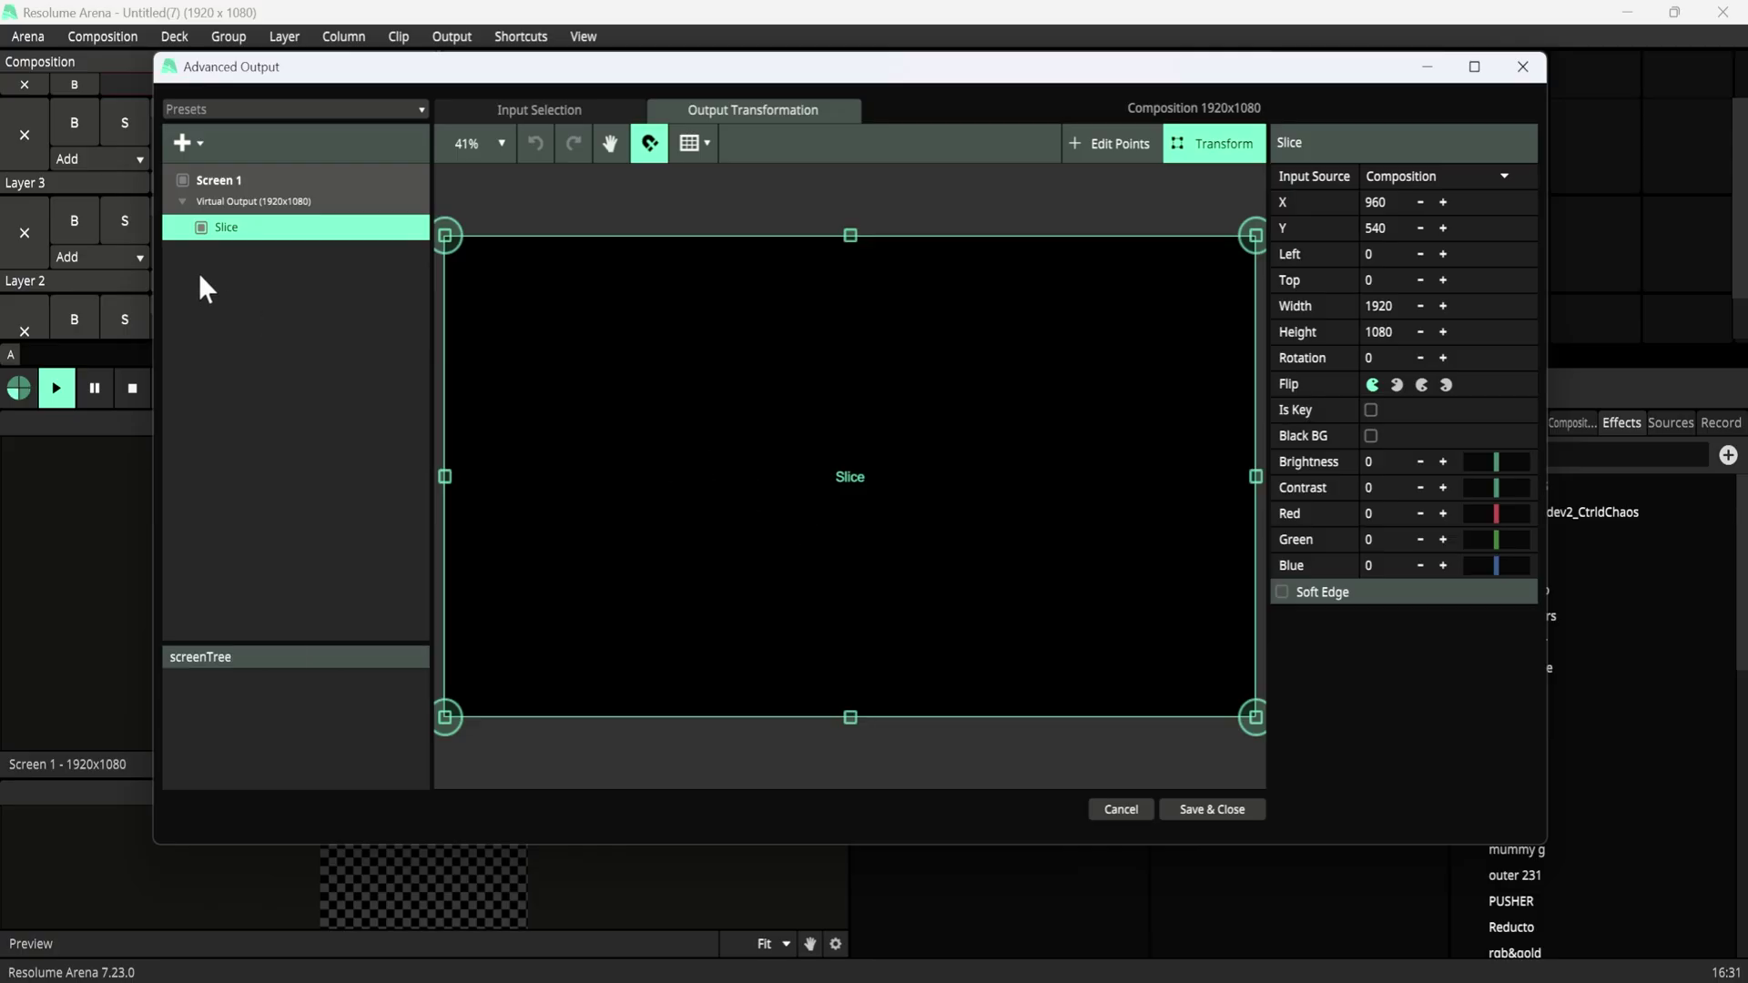
pyautogui.moveTo(1256, 477); pyautogui.dragTo(838, 475)
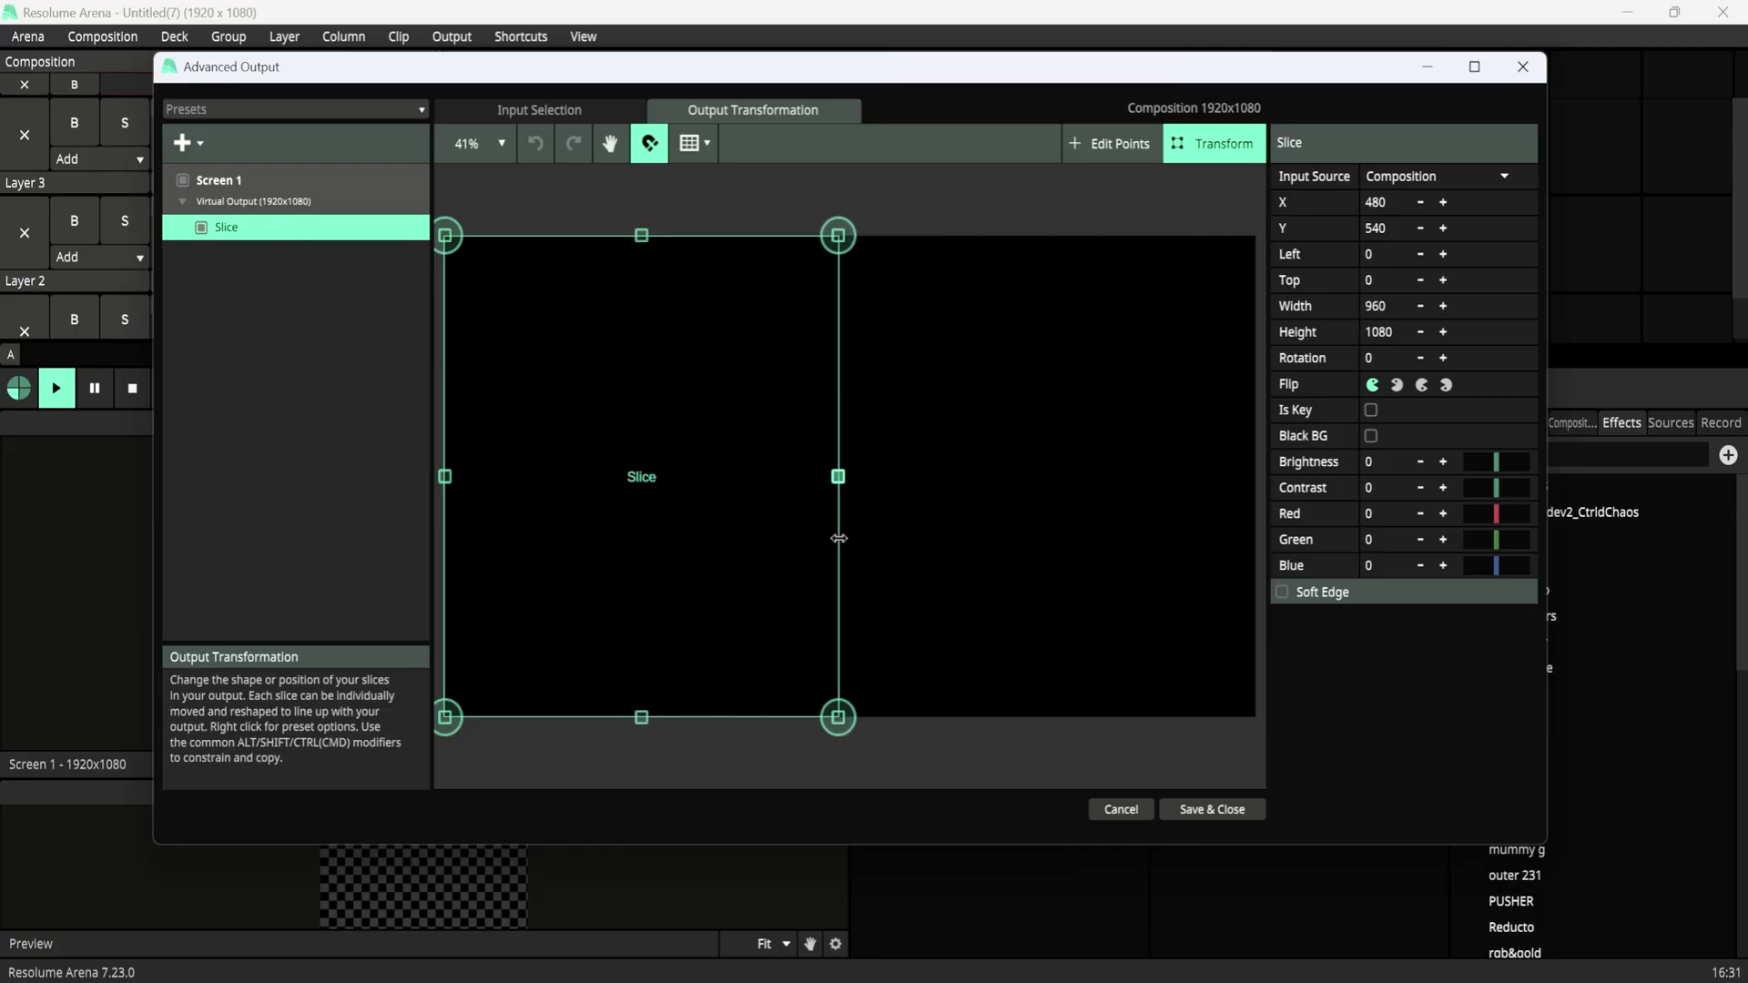
pyautogui.moveTo(643, 235); pyautogui.dragTo(670, 577)
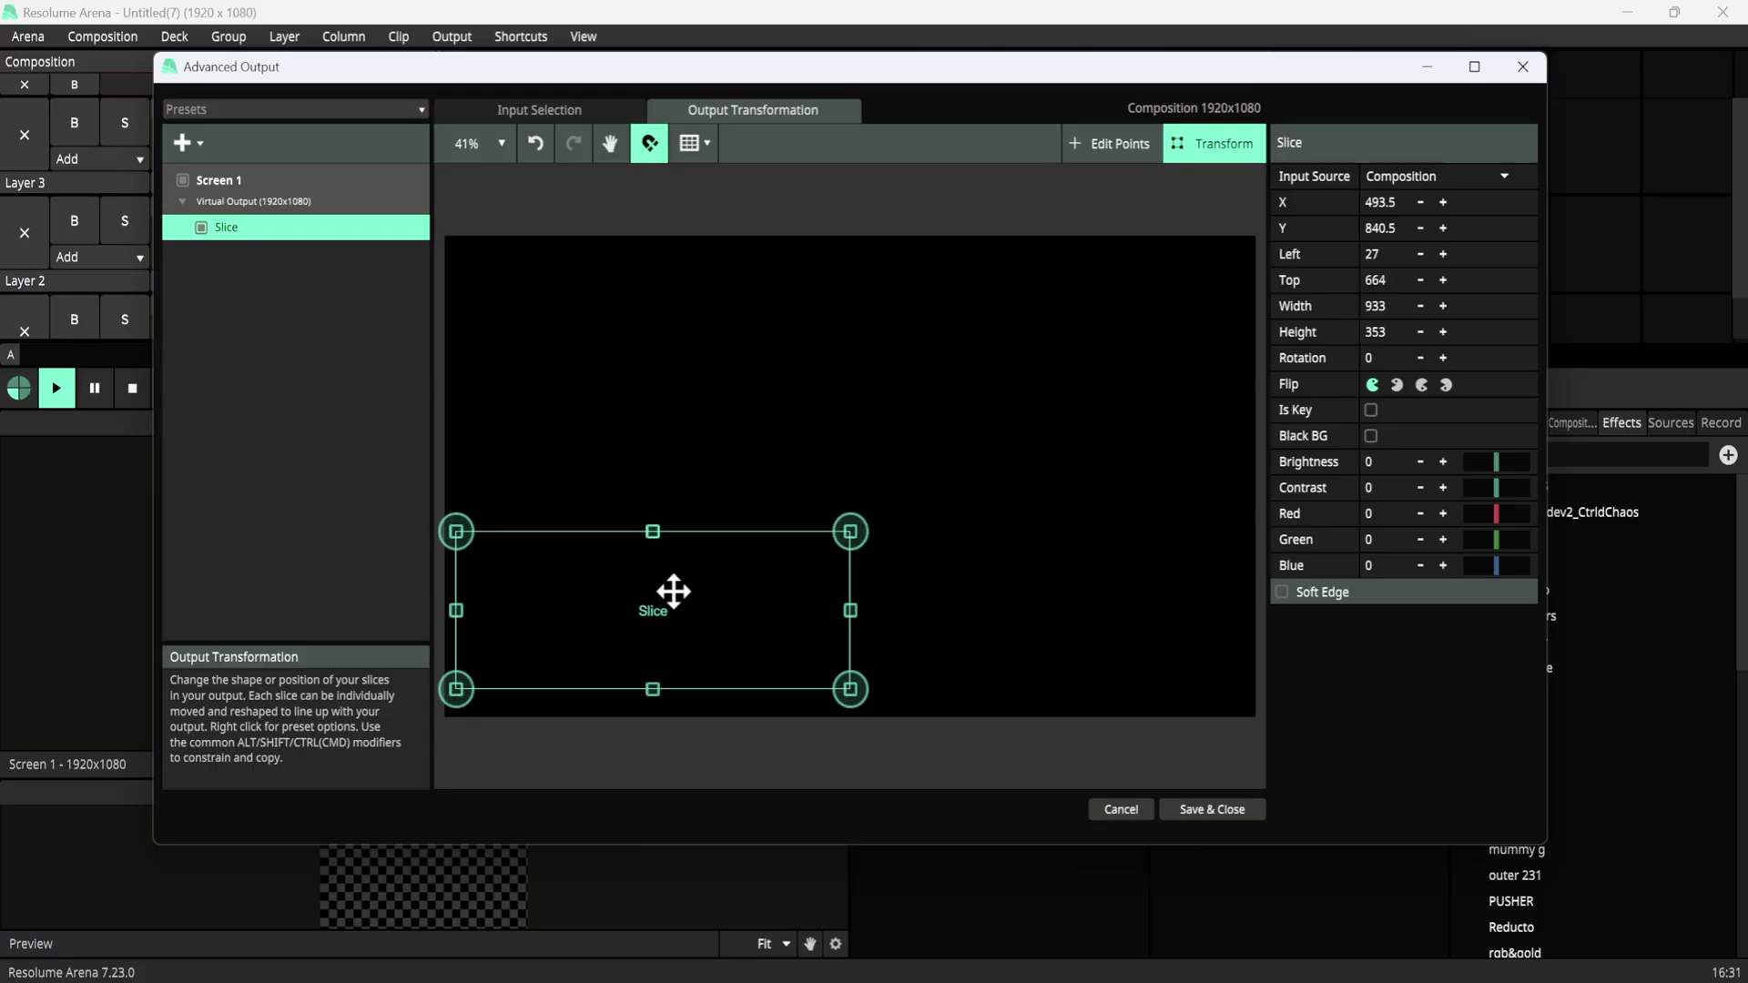
# Duplicate the slice and place the copy diagonally above the original, centred at about X 960, Y 487.5.
pyautogui.rightClick(673, 585)
pyautogui.click(725, 503)
pyautogui.moveTo(792, 516); pyautogui.dragTo(874, 425)
# Duplicate the second slice, place the copy above it and resize the copy to about 894 × 265.
pyautogui.rightClick(858, 451)
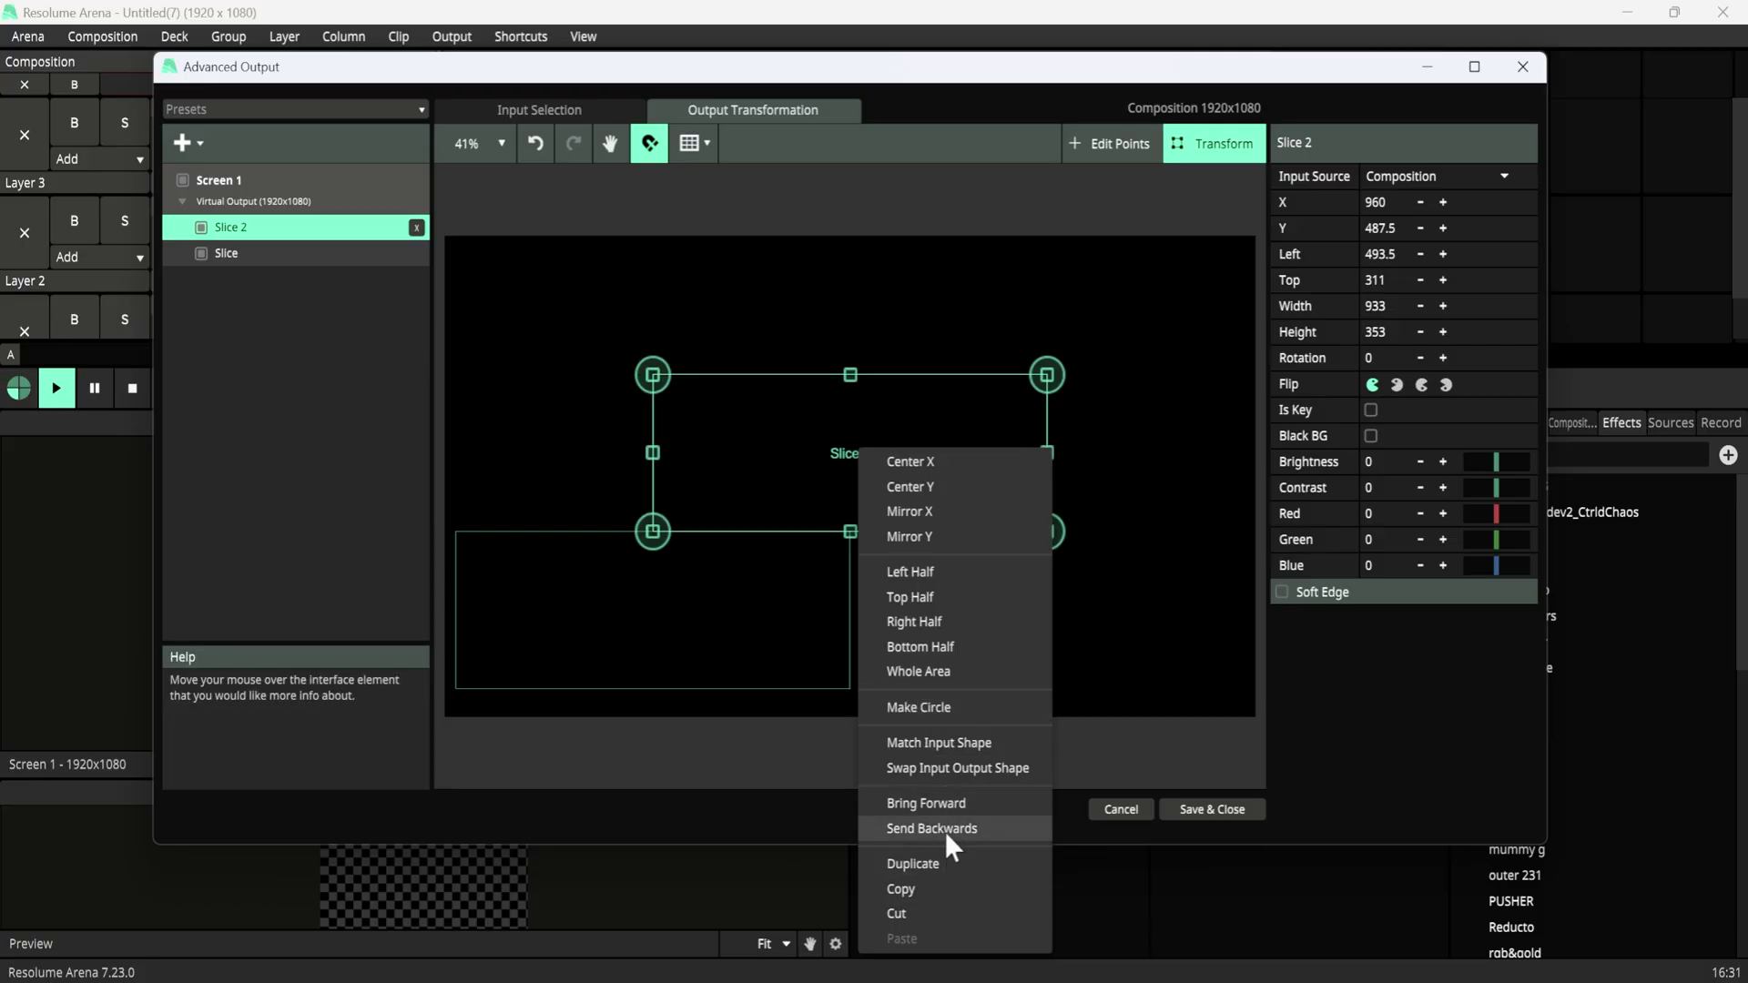
pyautogui.click(938, 865)
pyautogui.moveTo(914, 461); pyautogui.dragTo(967, 307)
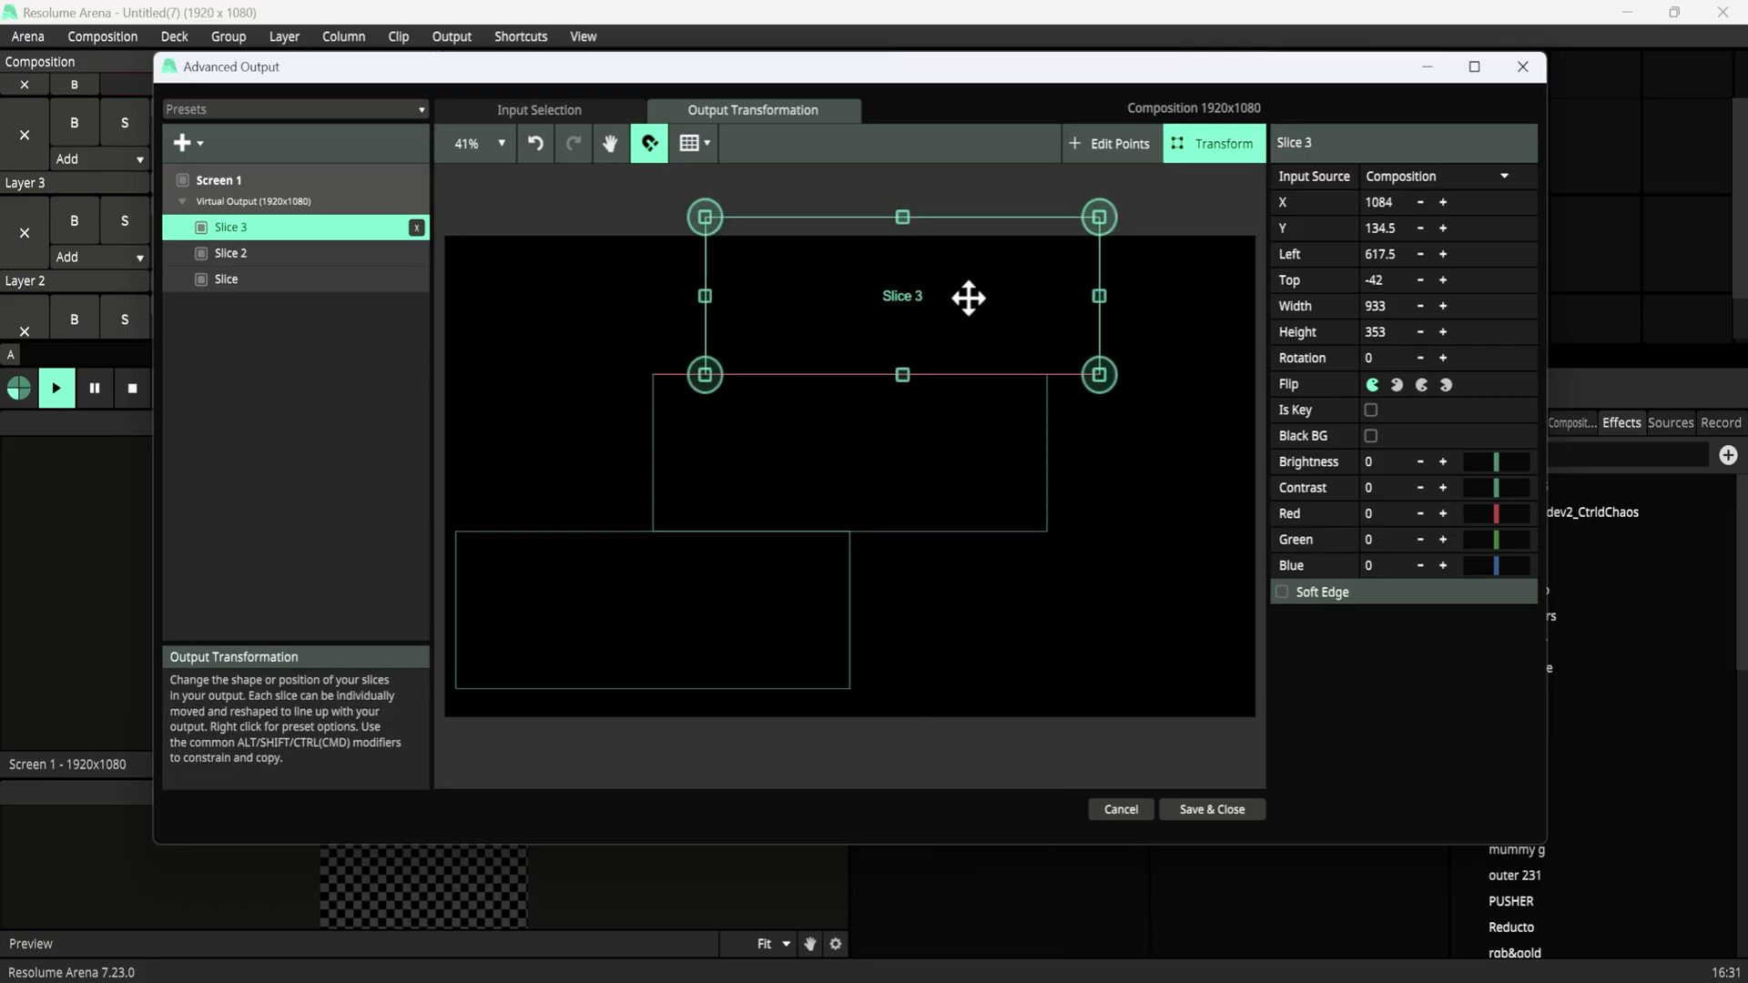
pyautogui.moveTo(902, 216); pyautogui.dragTo(903, 257)
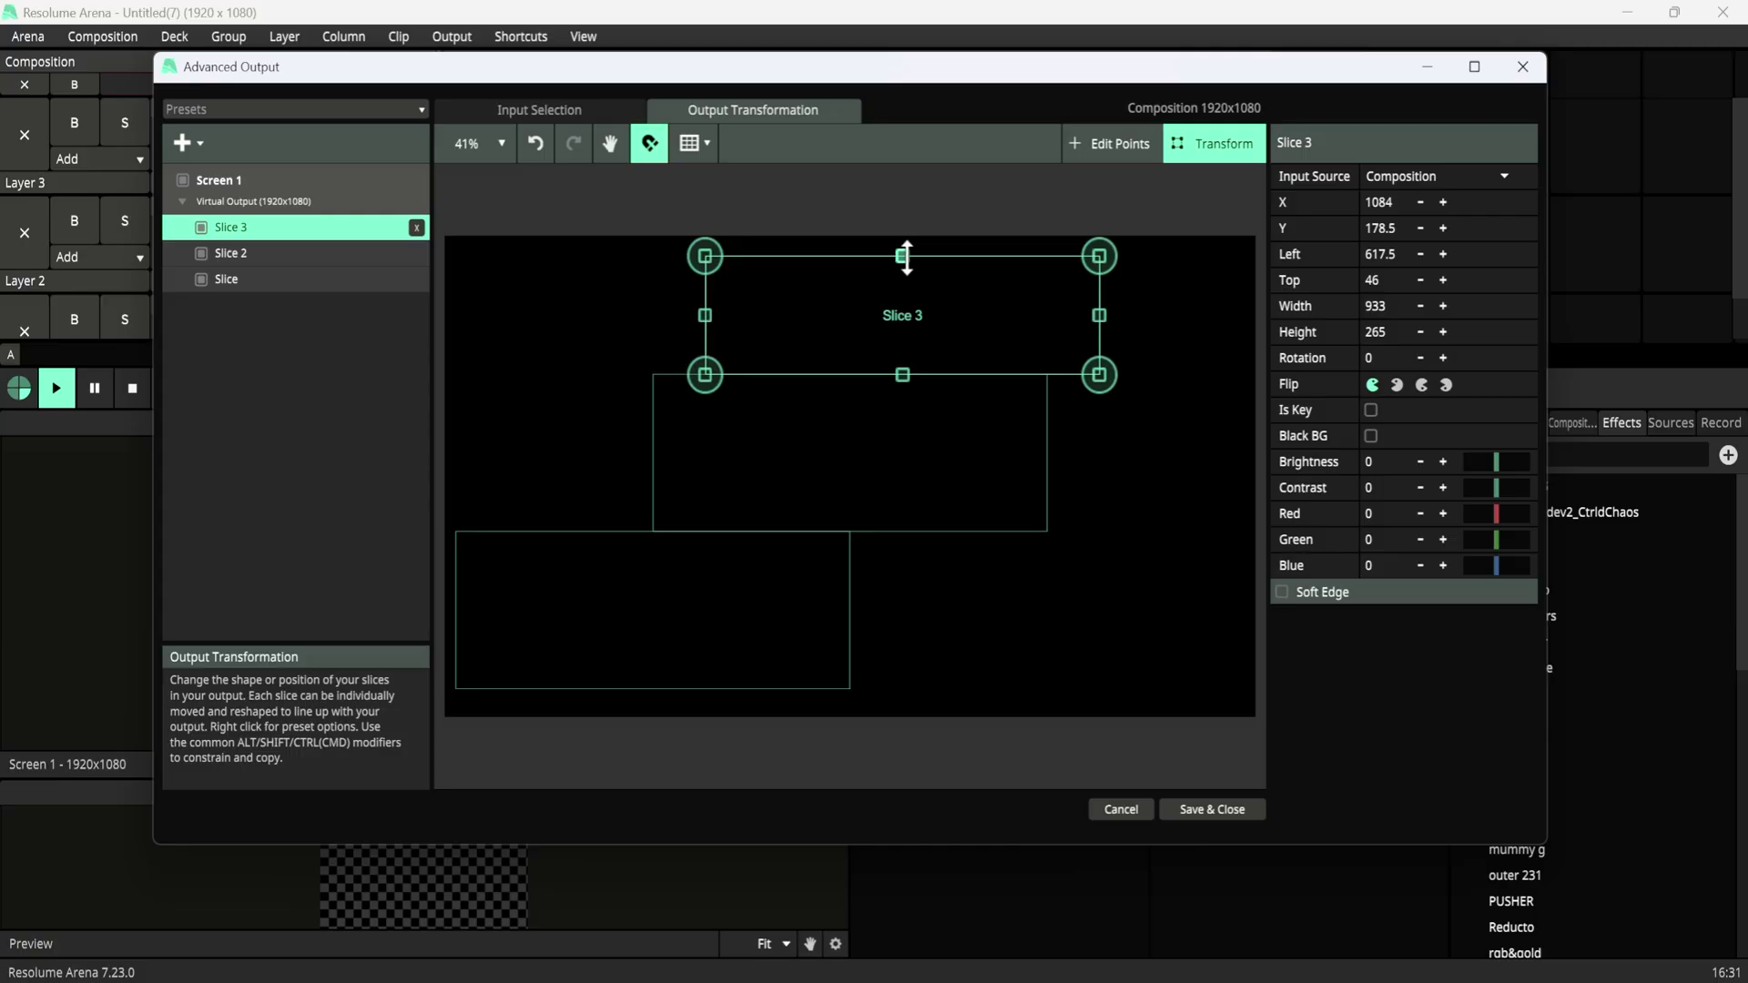
pyautogui.moveTo(1100, 318); pyautogui.dragTo(1082, 315)
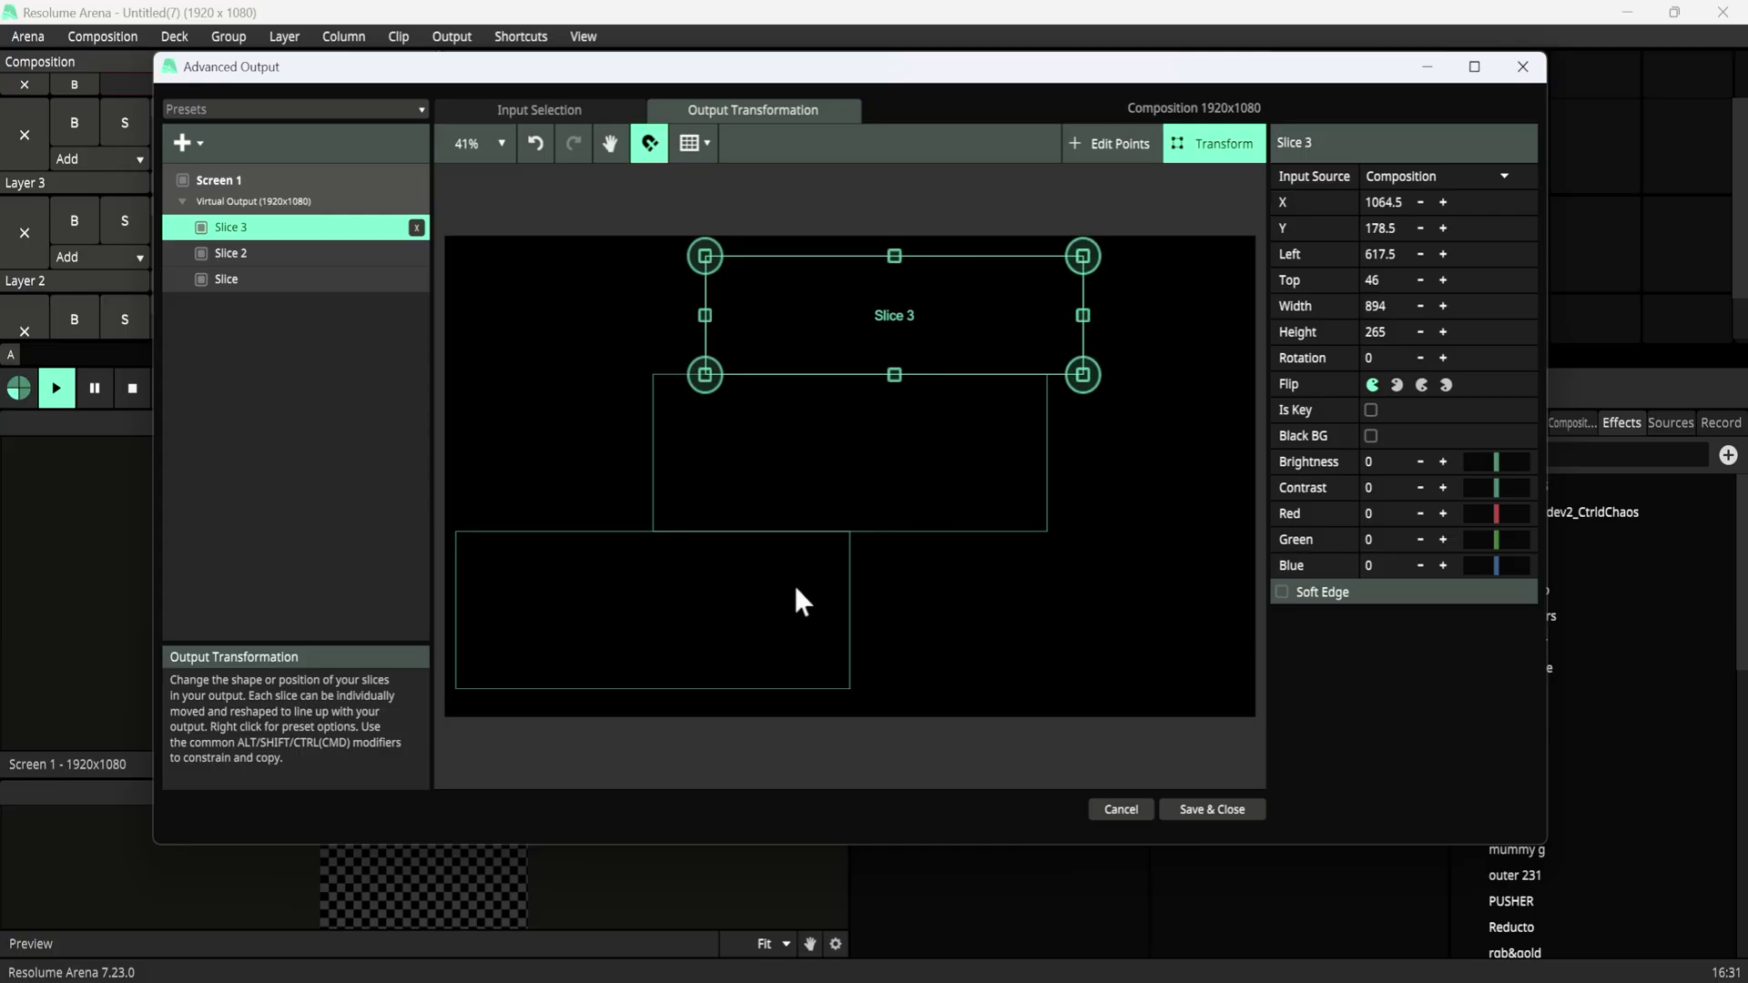
# Reduce the middle slice's height from its upper edge and shift the upper slice right onto it, completing the staircase.
pyautogui.click(835, 451)
pyautogui.moveTo(852, 376); pyautogui.dragTo(851, 406)
pyautogui.moveTo(855, 320); pyautogui.dragTo(963, 350)
pyautogui.click(687, 354)
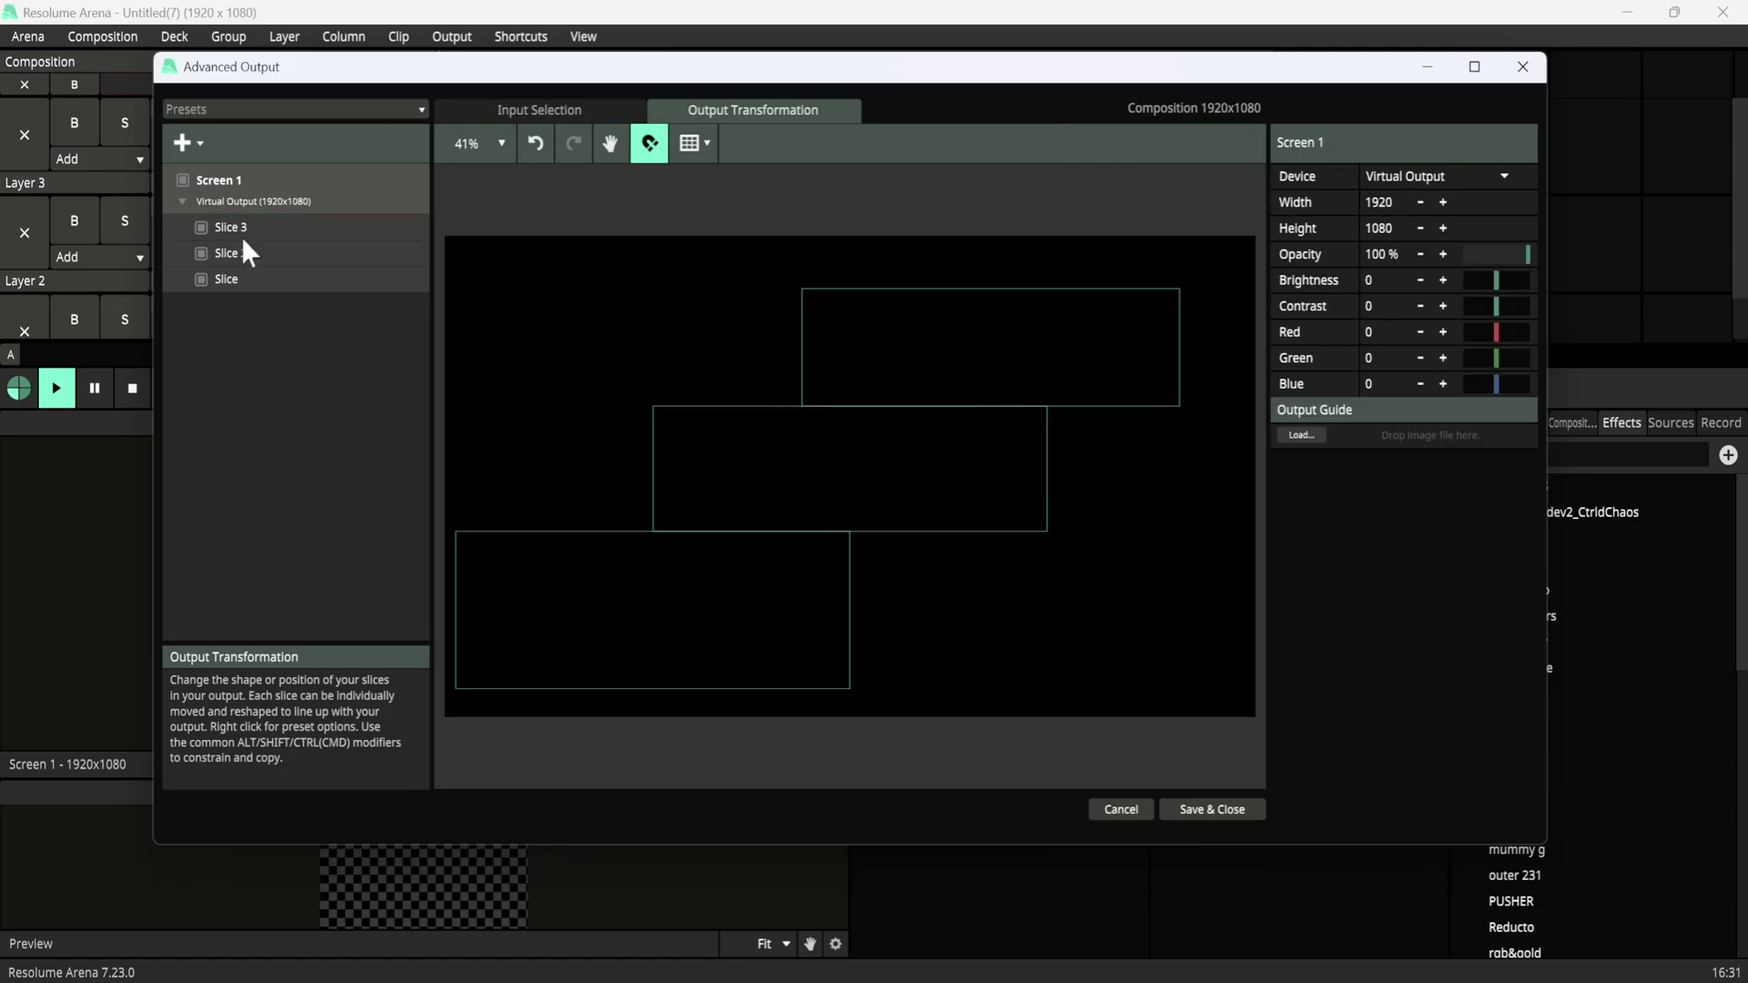
pyautogui.click(552, 610)
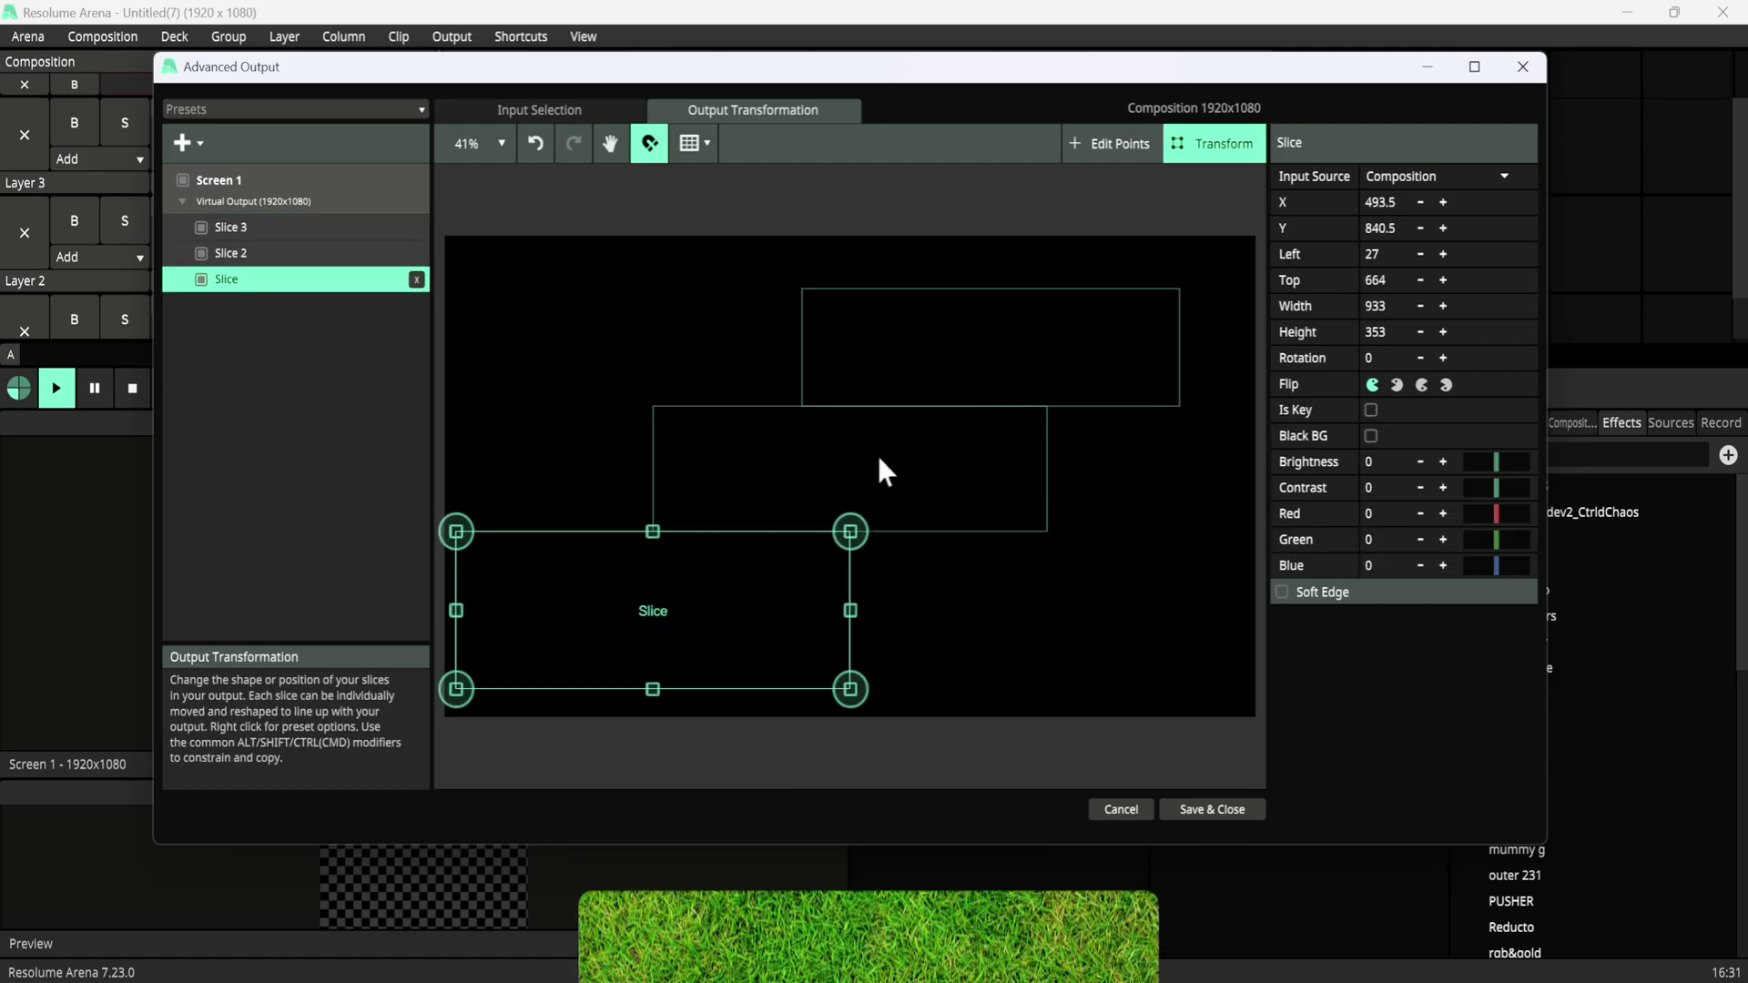
pyautogui.click(968, 336)
pyautogui.click(1120, 560)
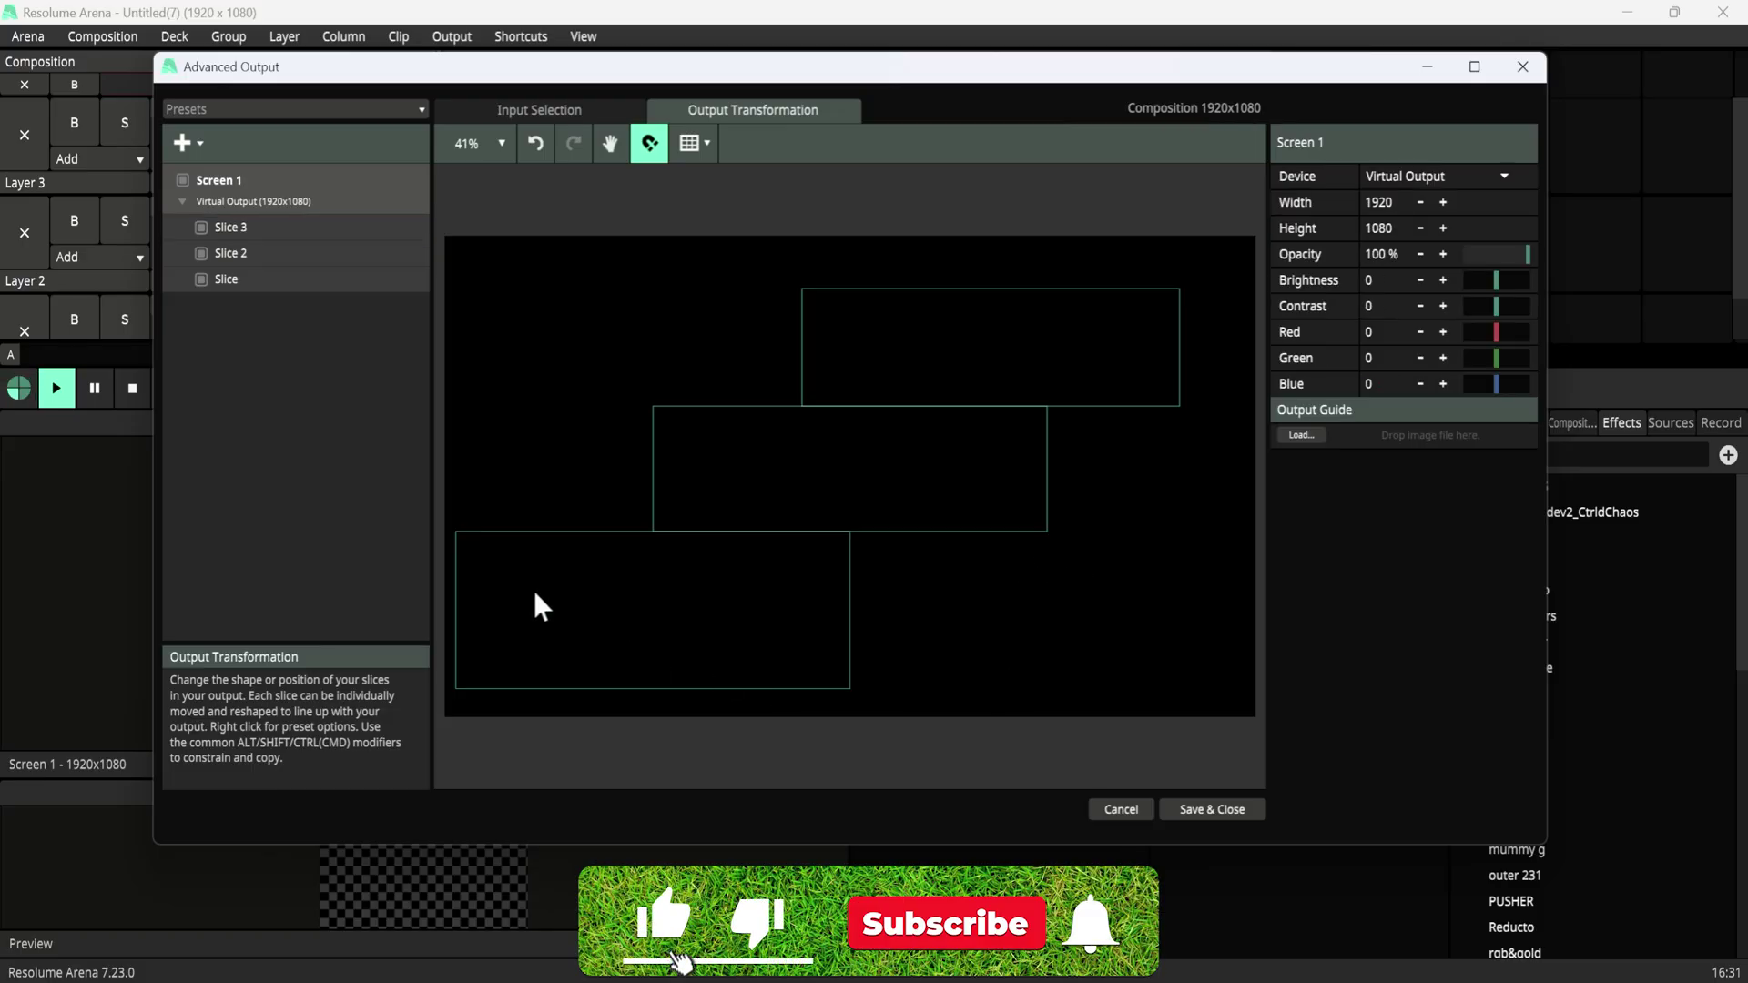
# Select all three slices in the input selection and match their input shapes to their output shapes.
pyautogui.click(542, 108)
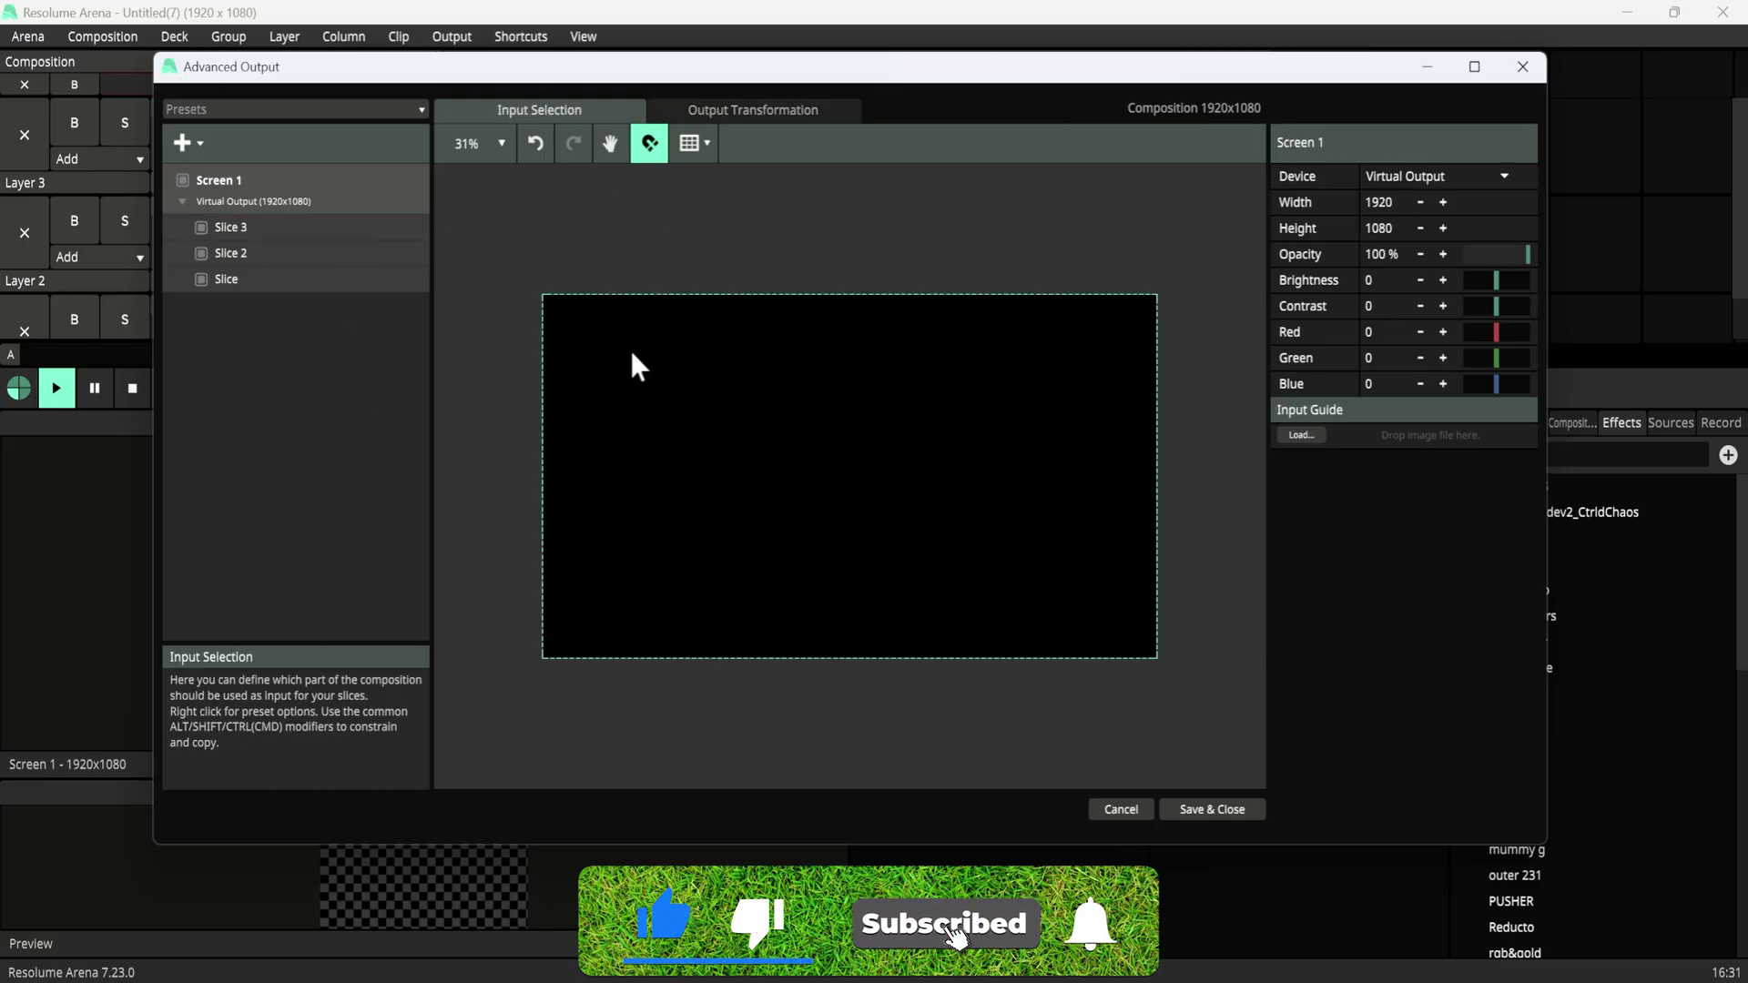
pyautogui.click(303, 293)
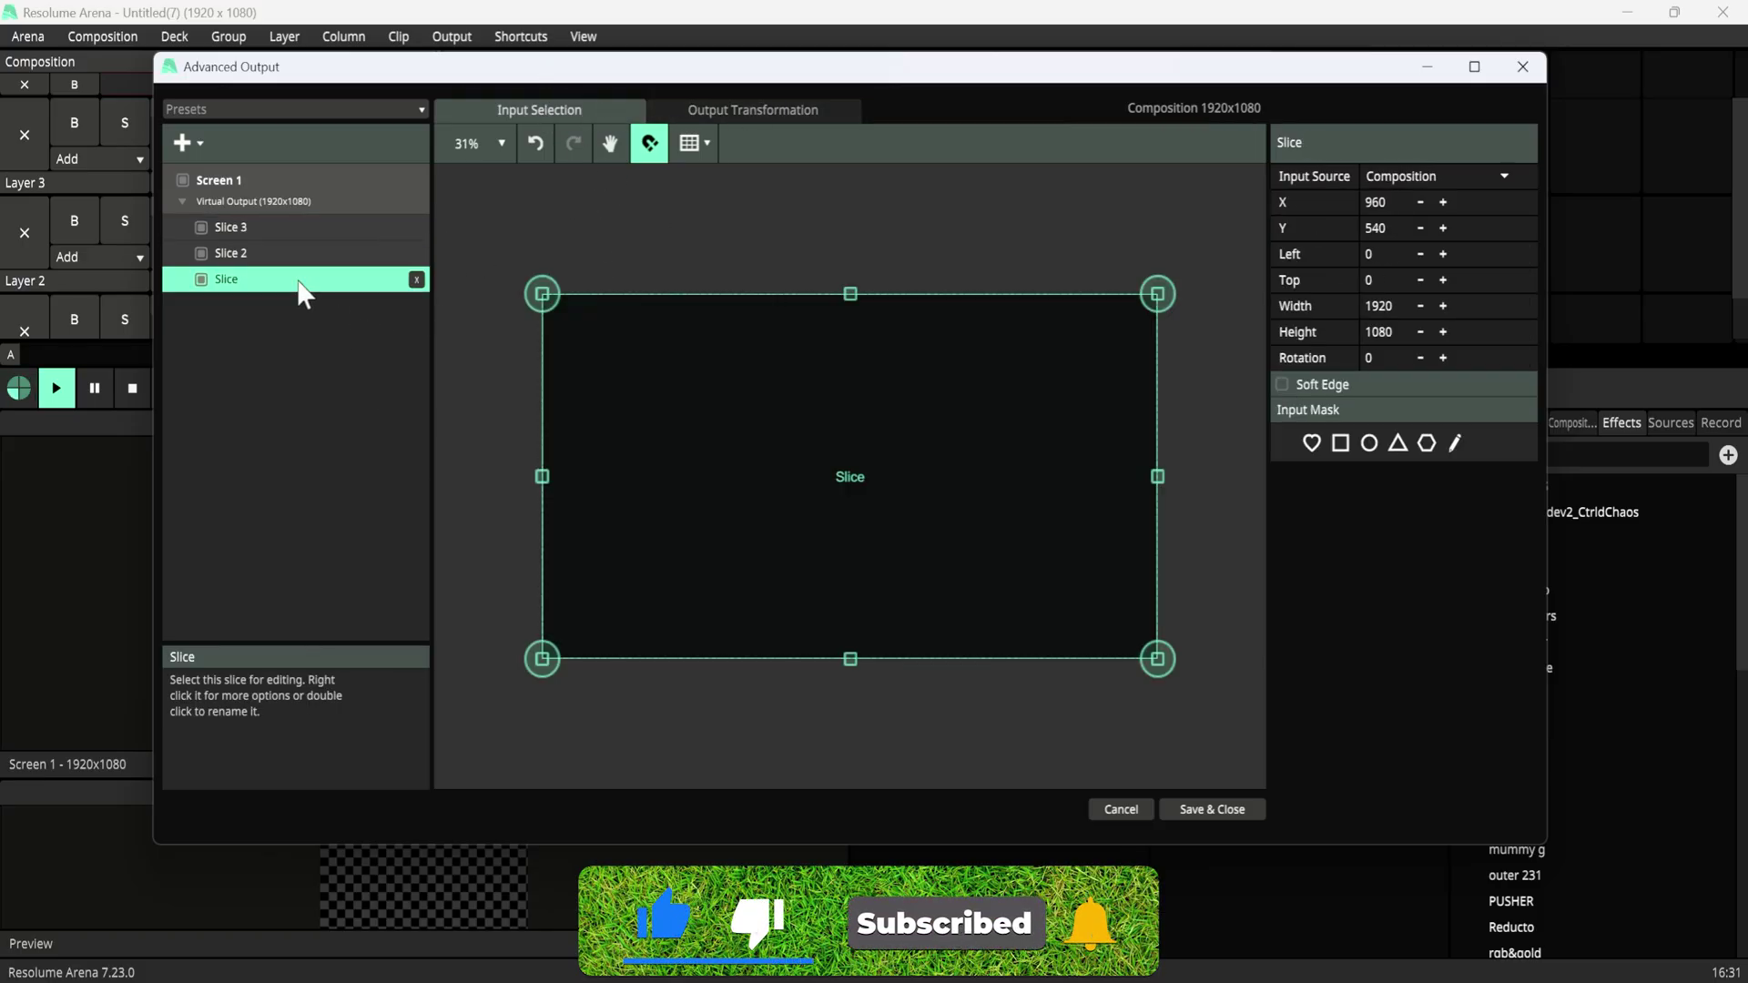
pyautogui.keyDown('shift'); pyautogui.click(273, 227); pyautogui.keyUp('shift')
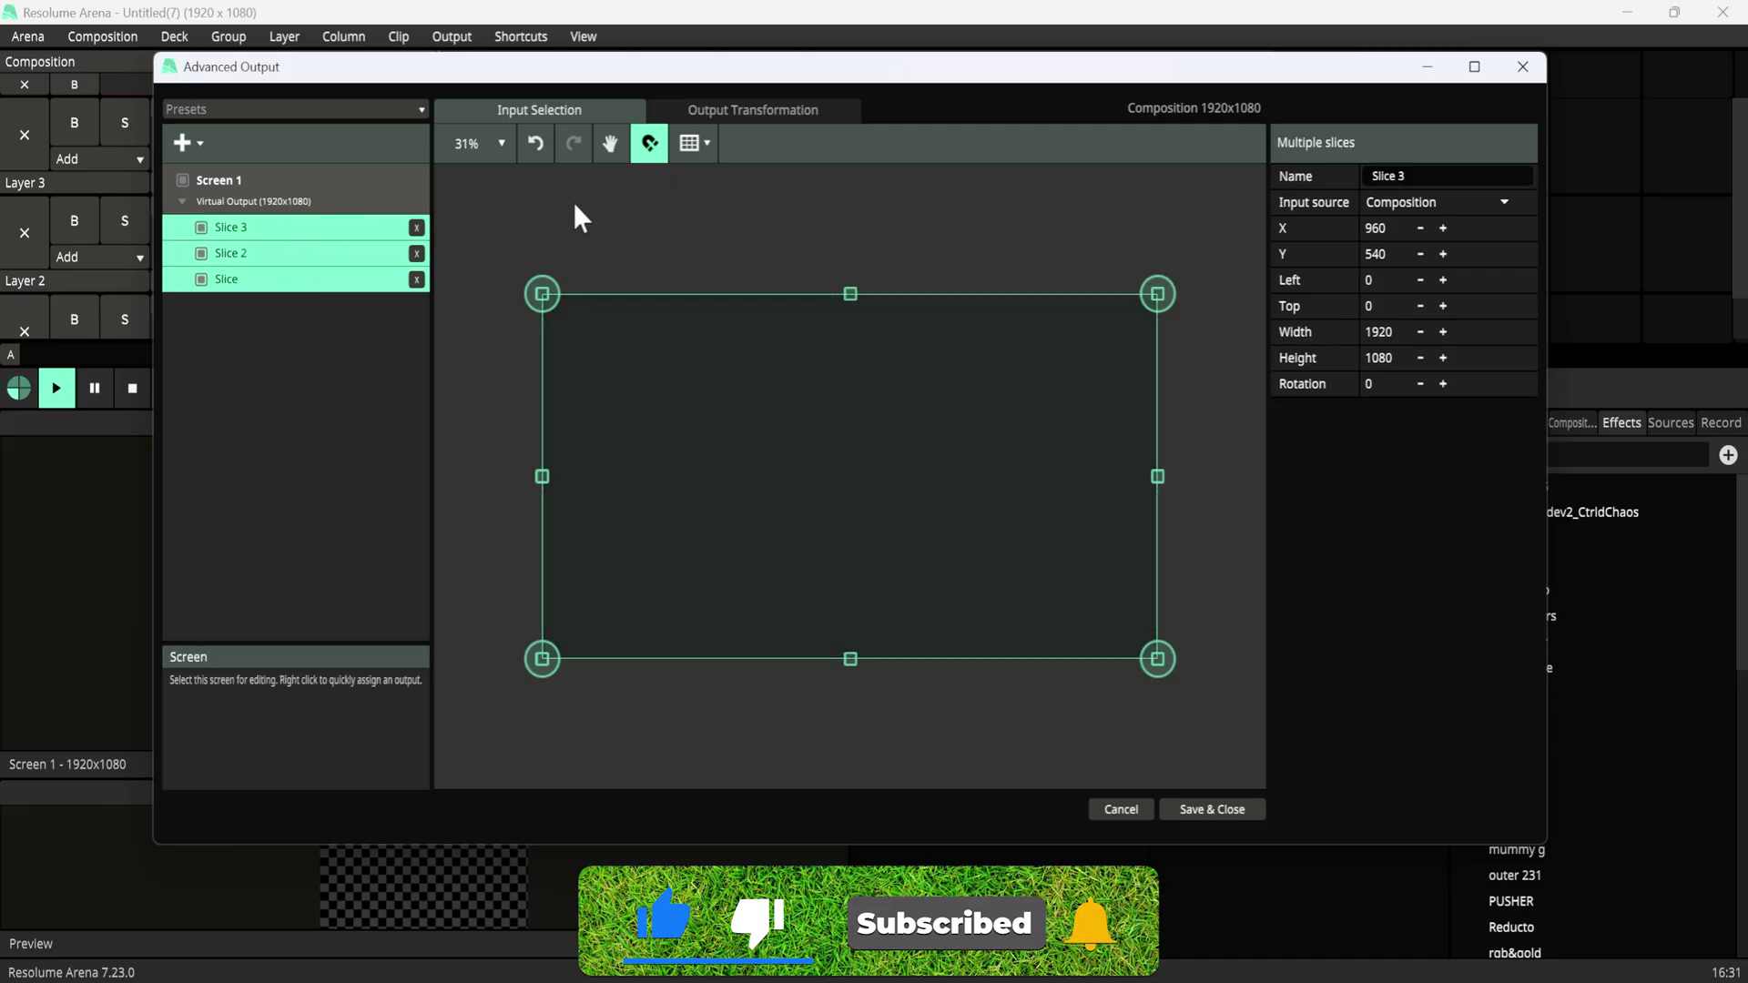
pyautogui.rightClick(716, 481)
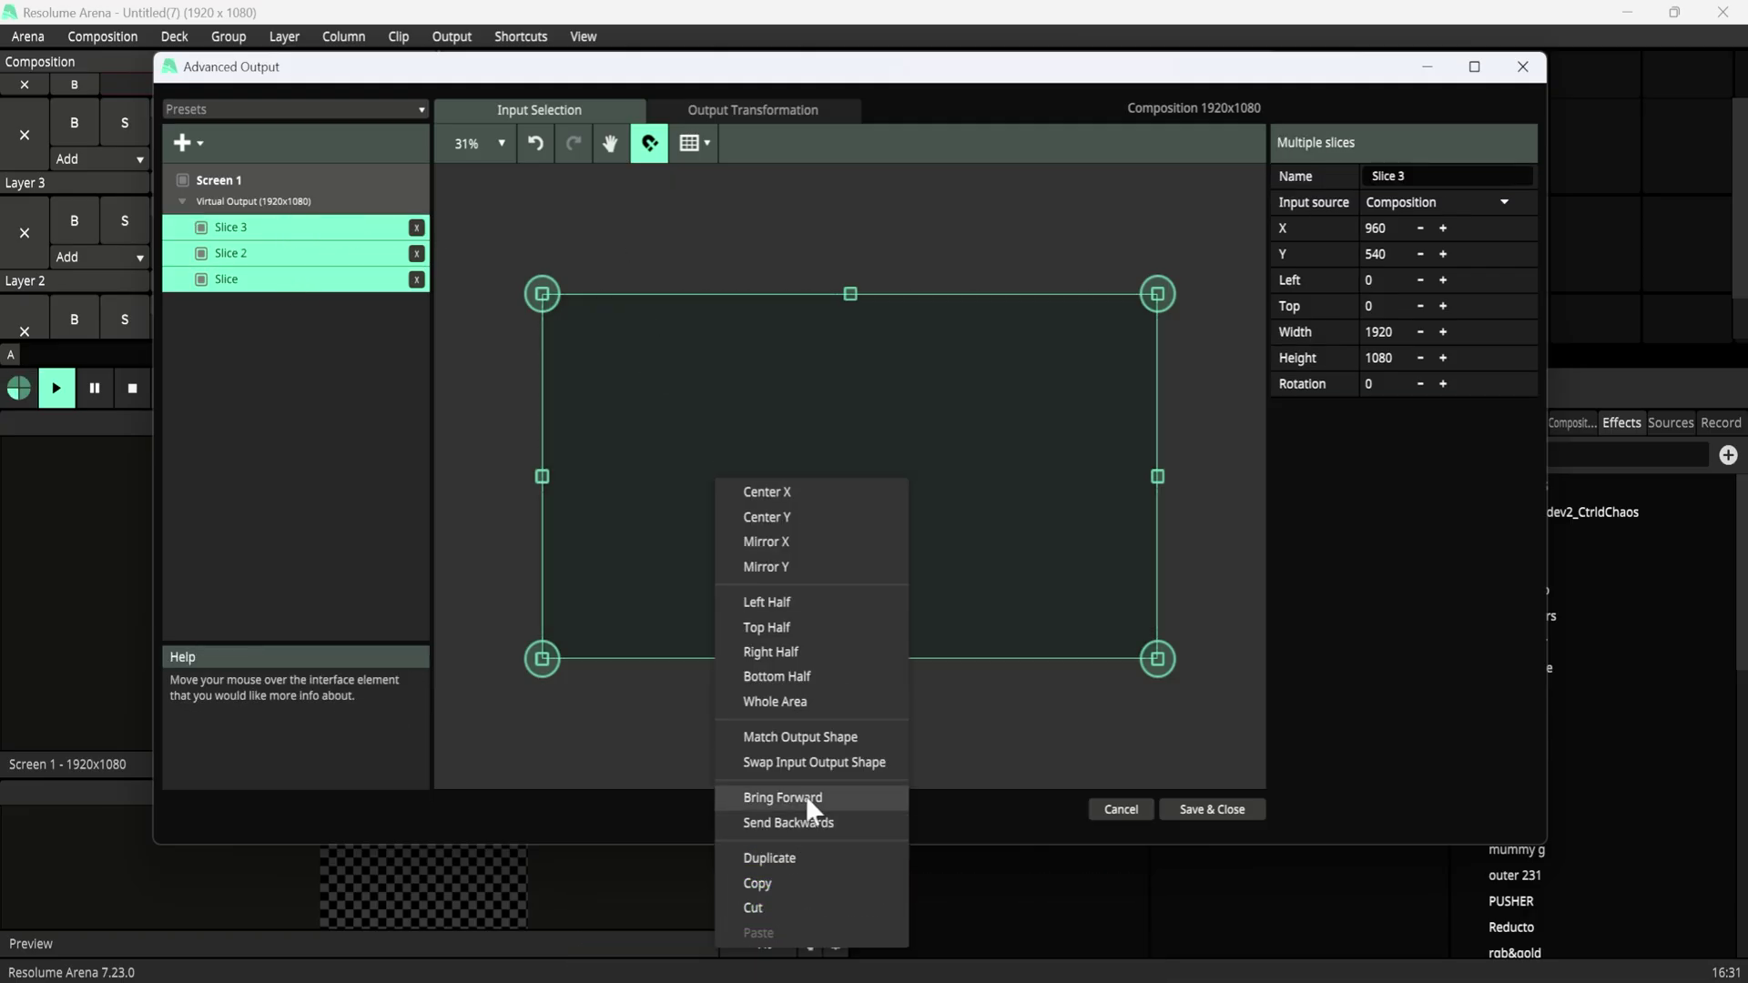
pyautogui.click(807, 735)
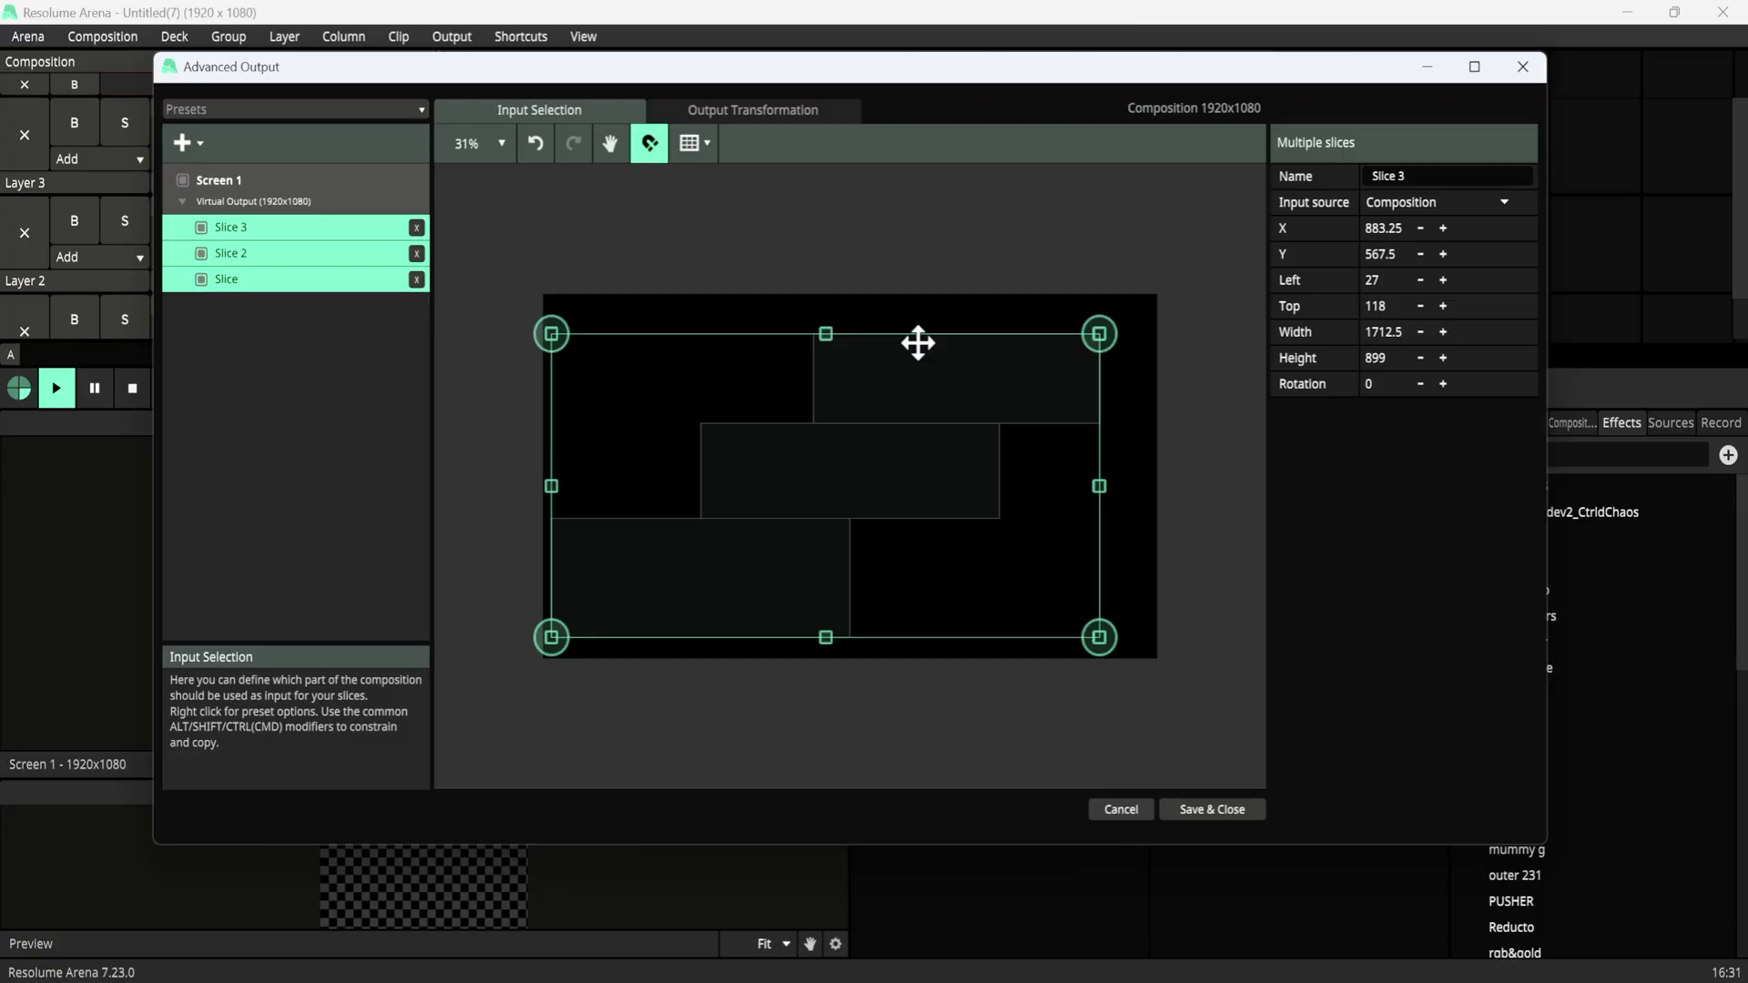
# Scale the three slices' combined input selection to the whole area of the composition, then deselect them.
pyautogui.rightClick(880, 446)
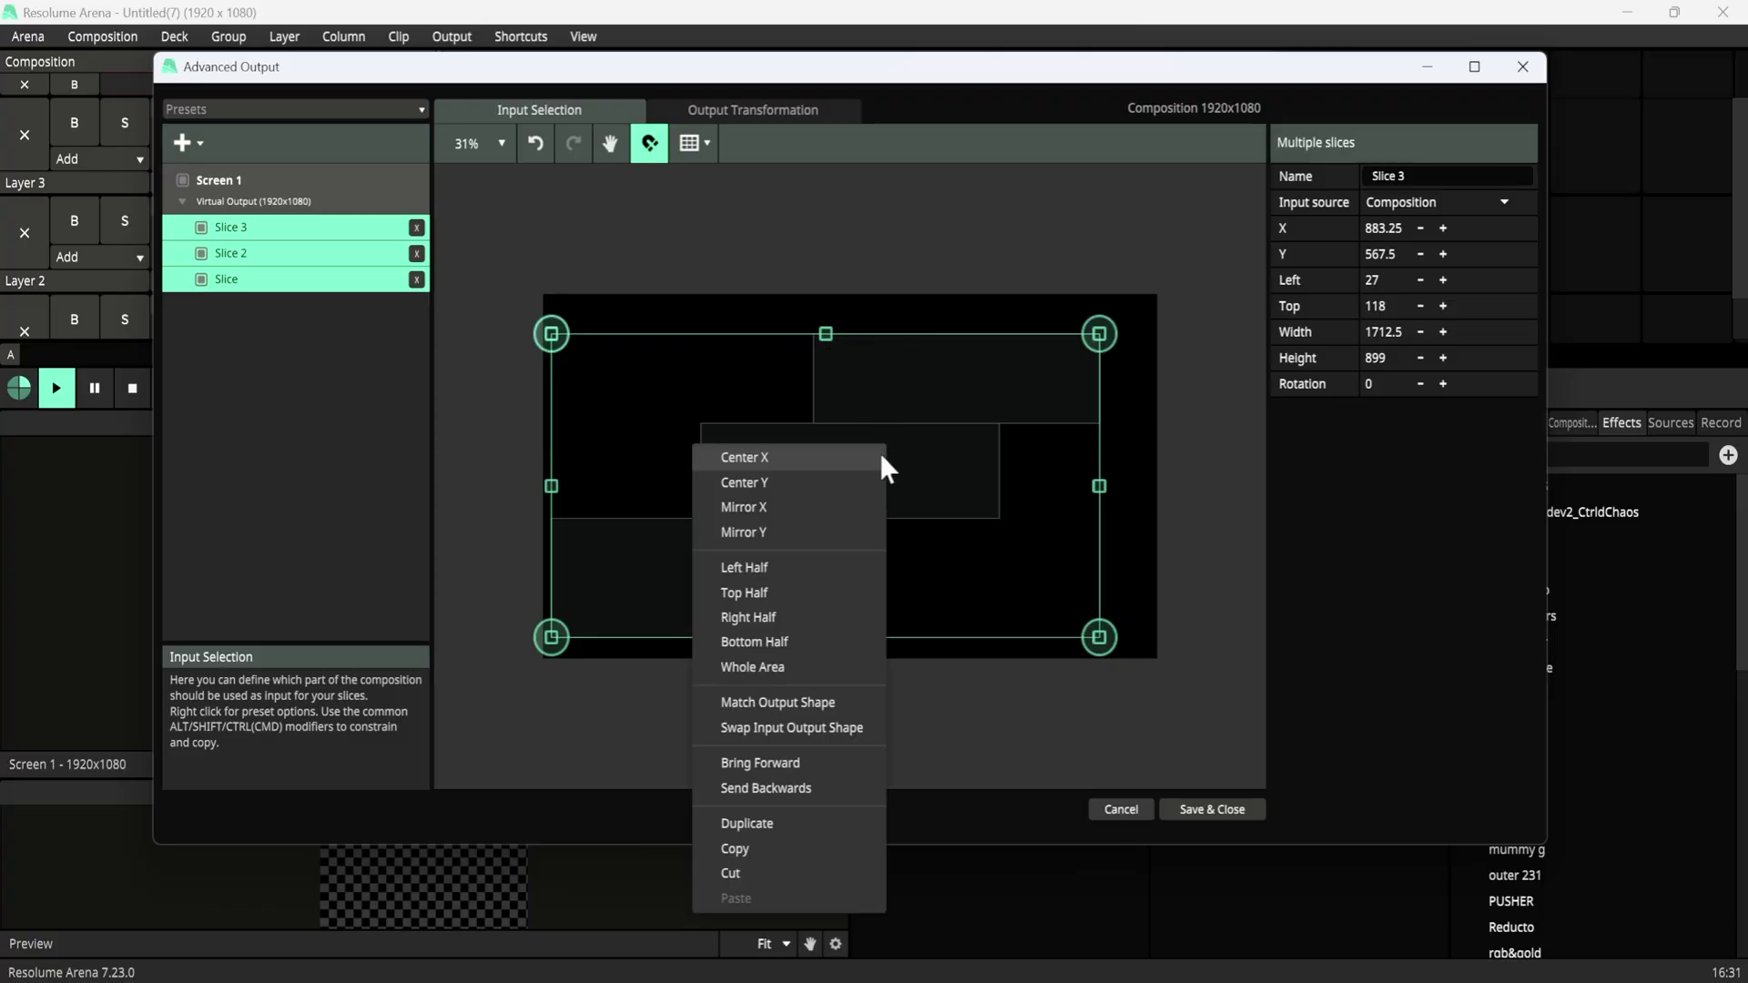
pyautogui.click(789, 675)
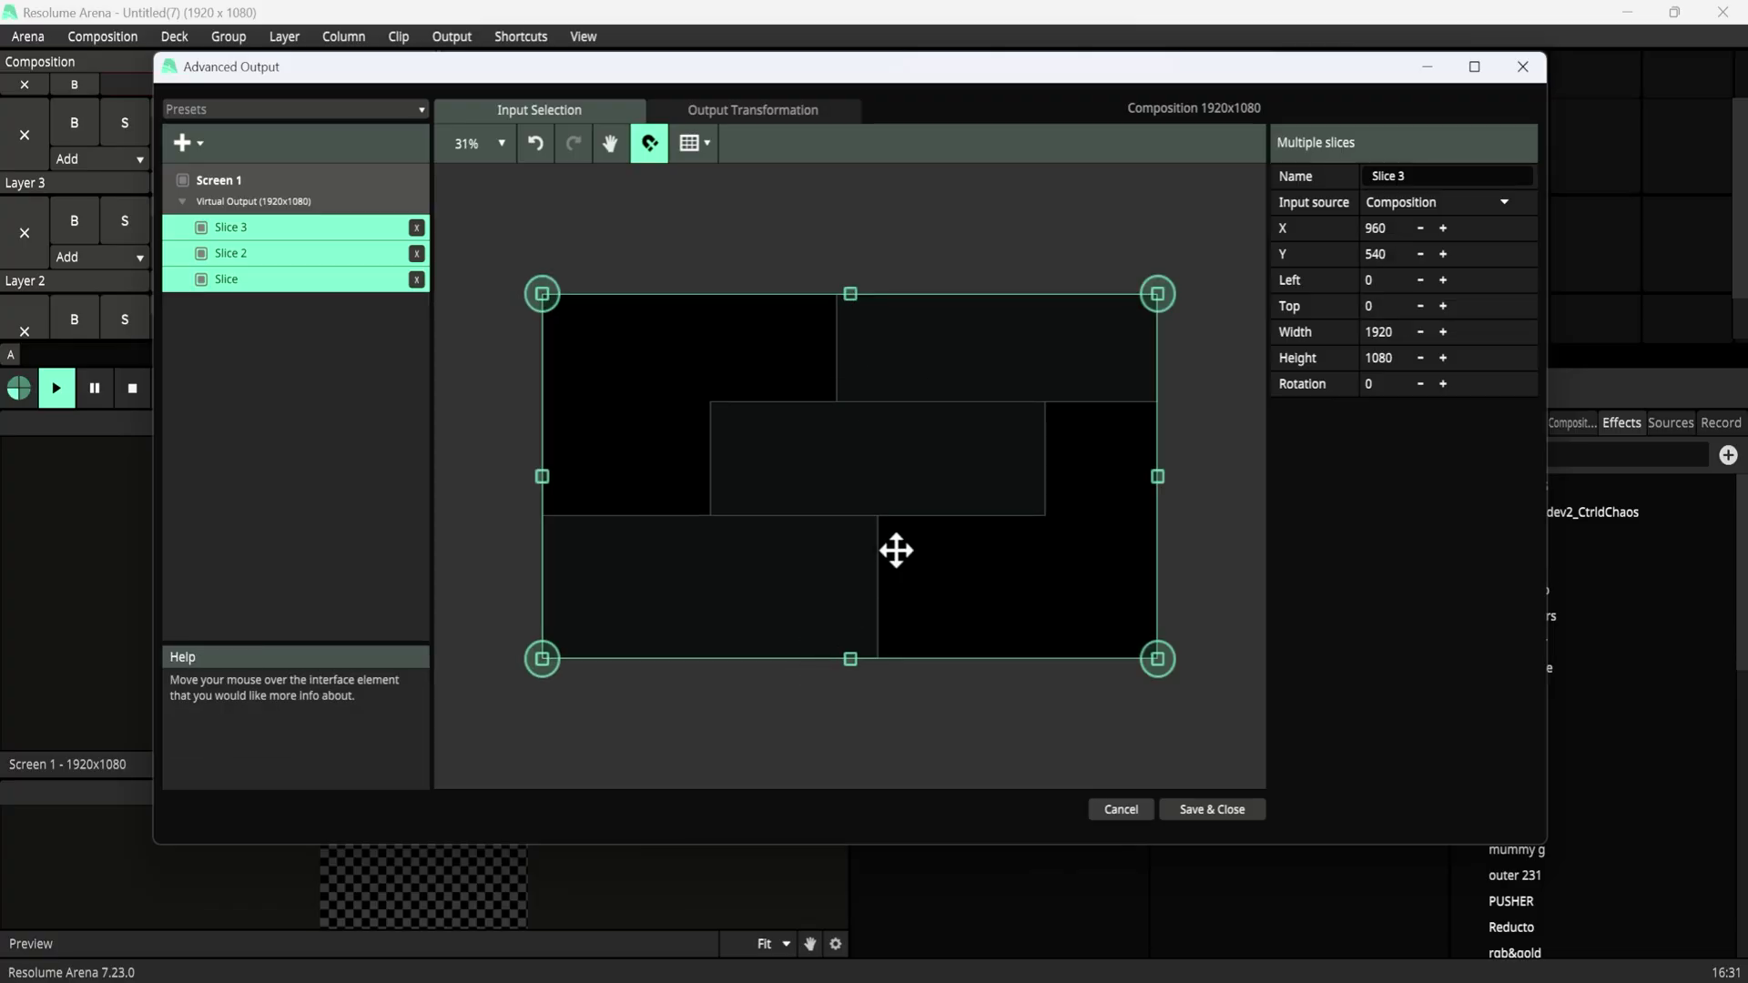
pyautogui.click(442, 460)
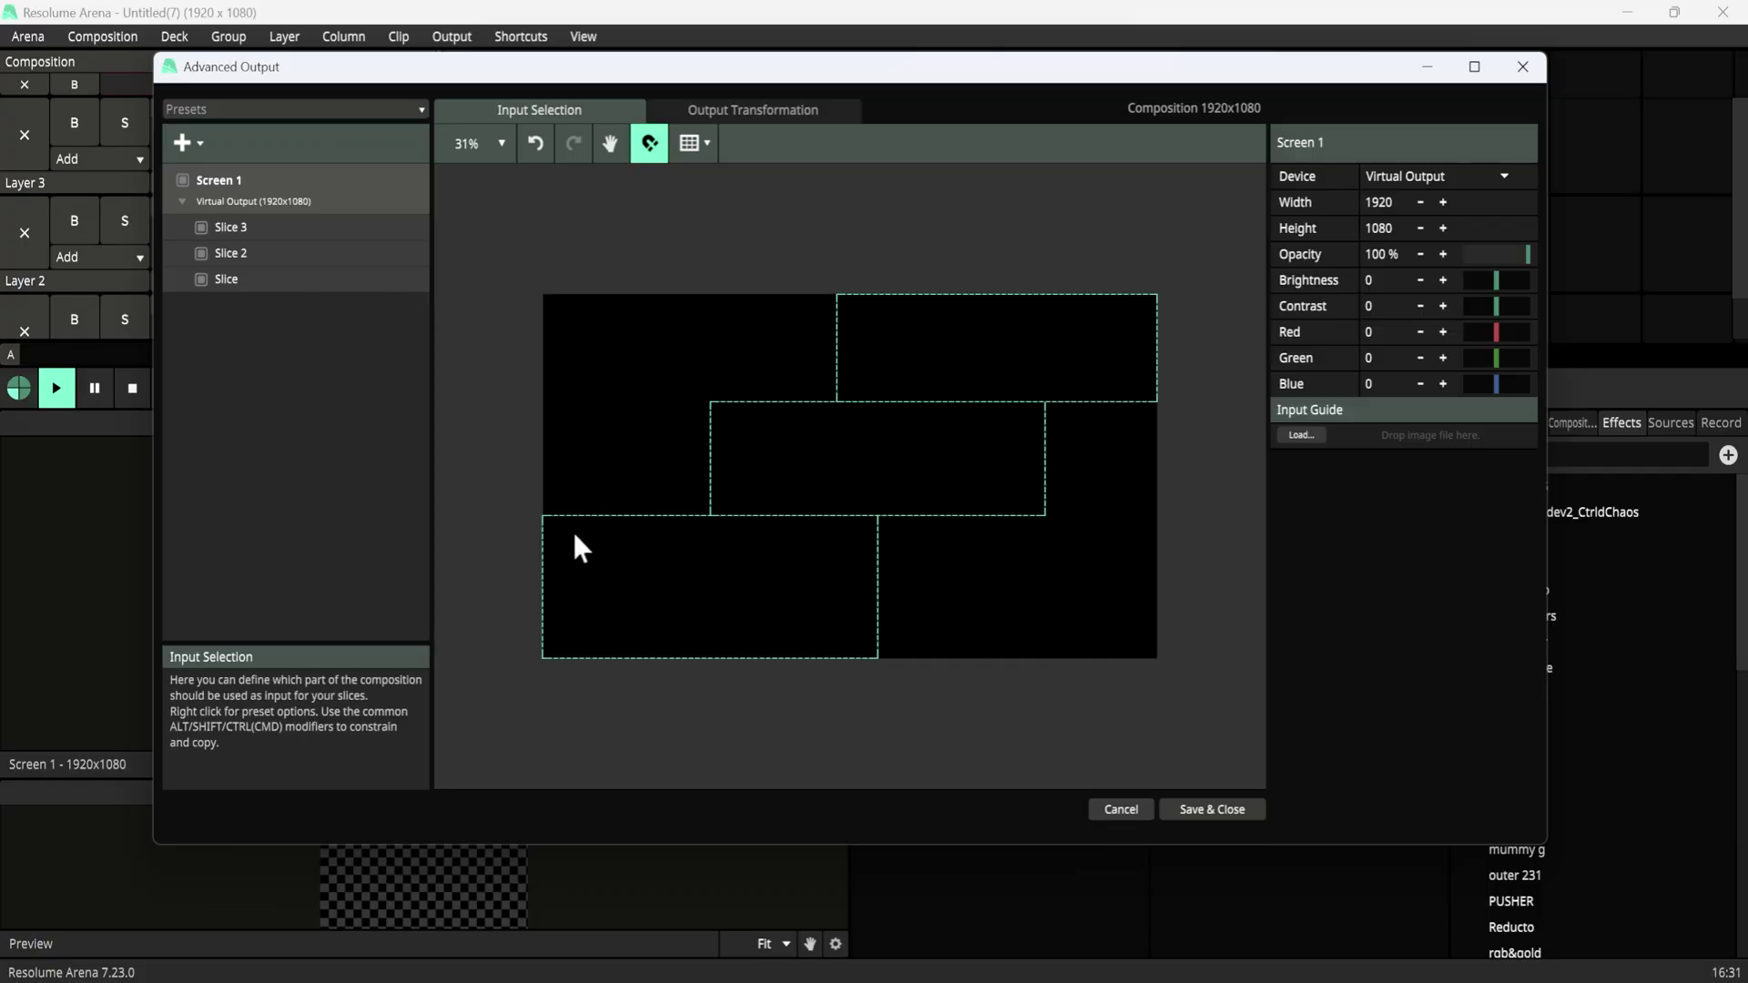
# Add a freehand polygon slice tracing the staircase outline of the three slices corner by corner, and close the shape.
pyautogui.click(182, 142)
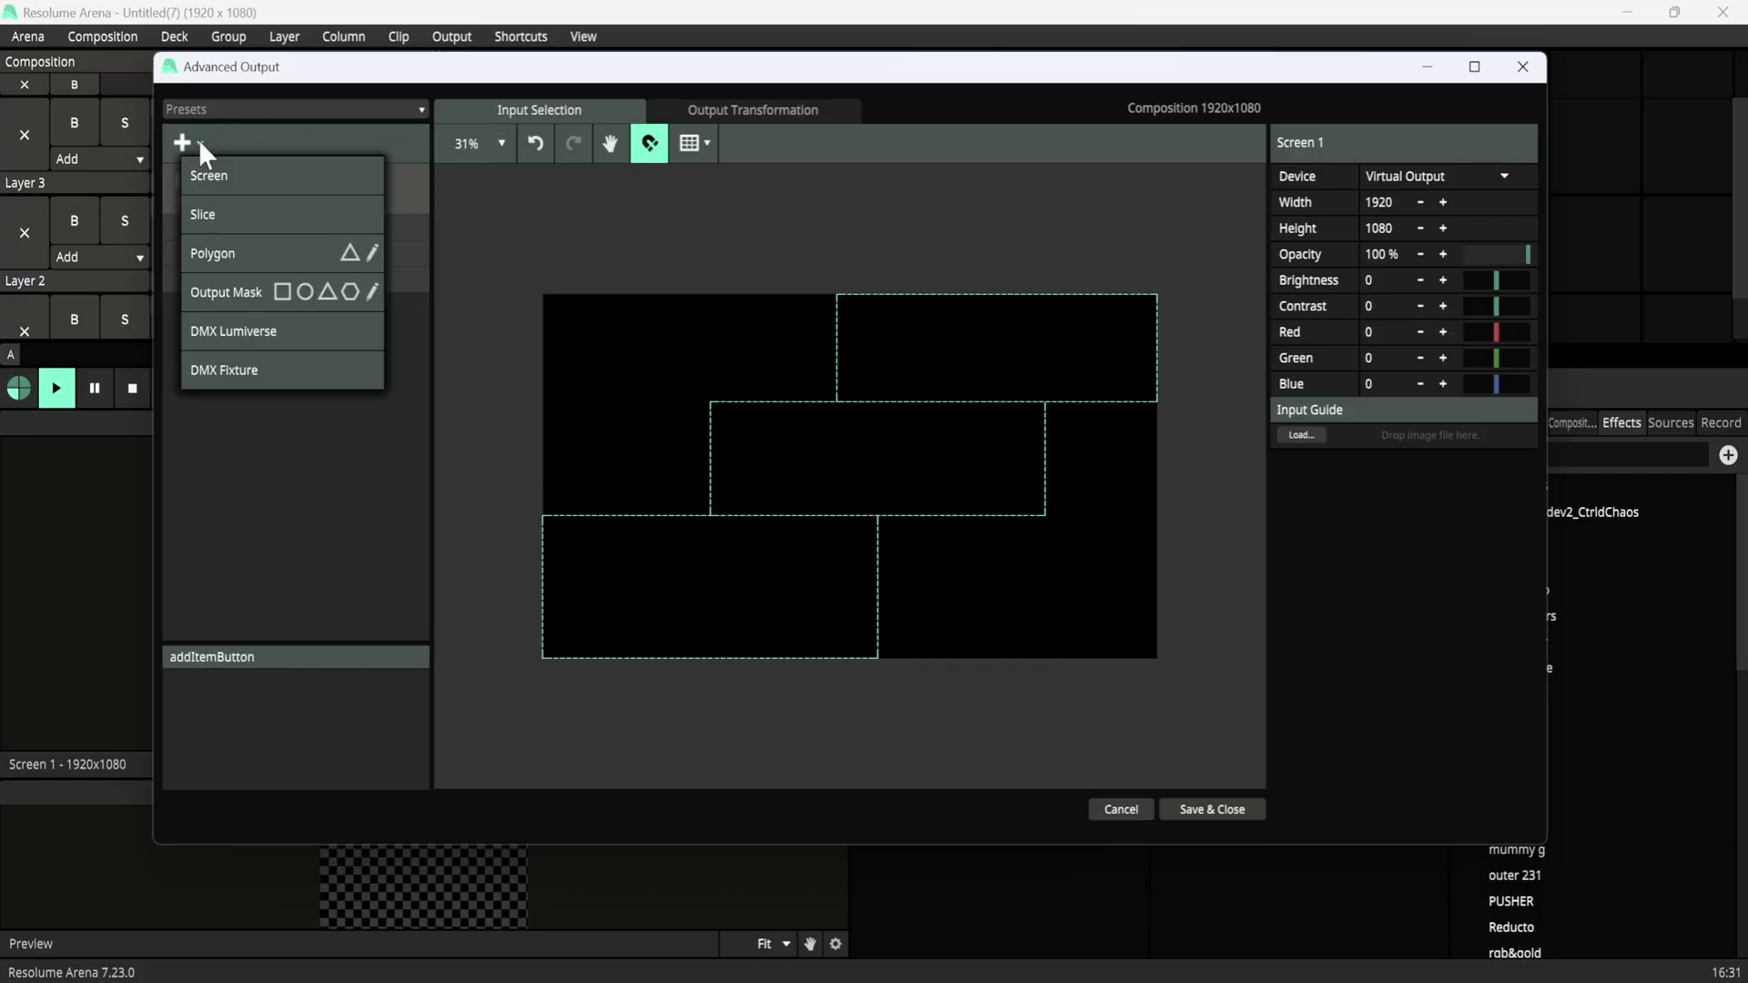
pyautogui.click(320, 254)
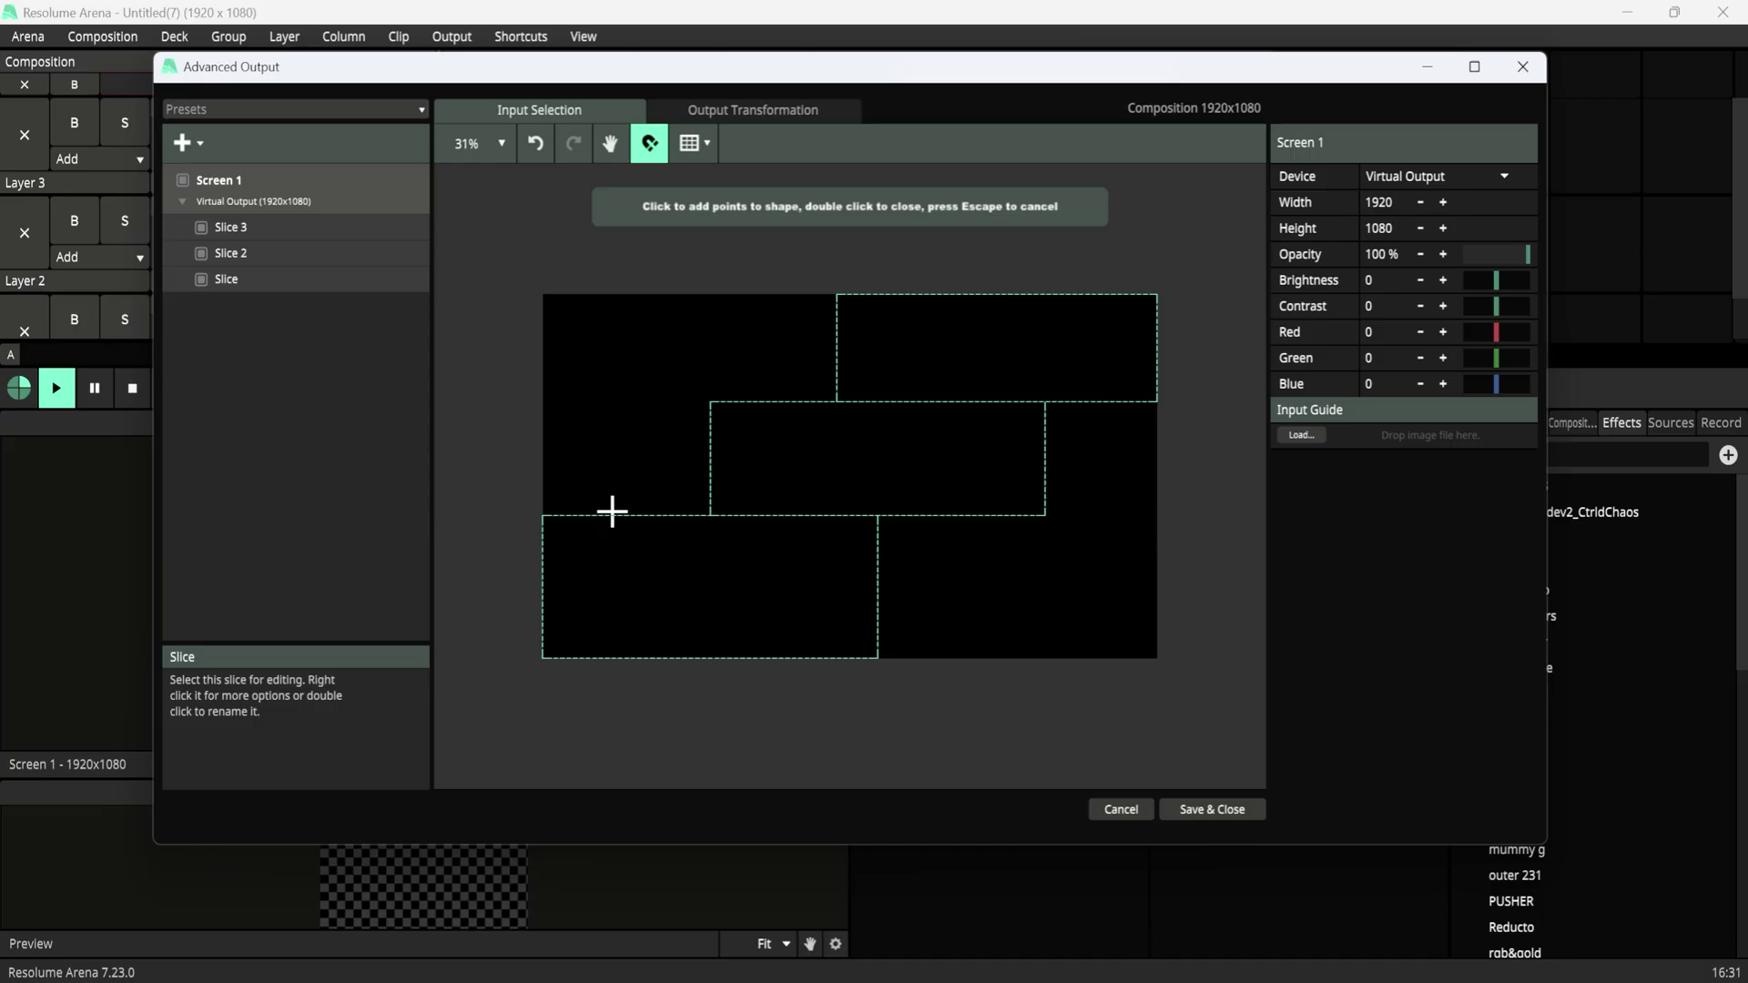
pyautogui.click(542, 517)
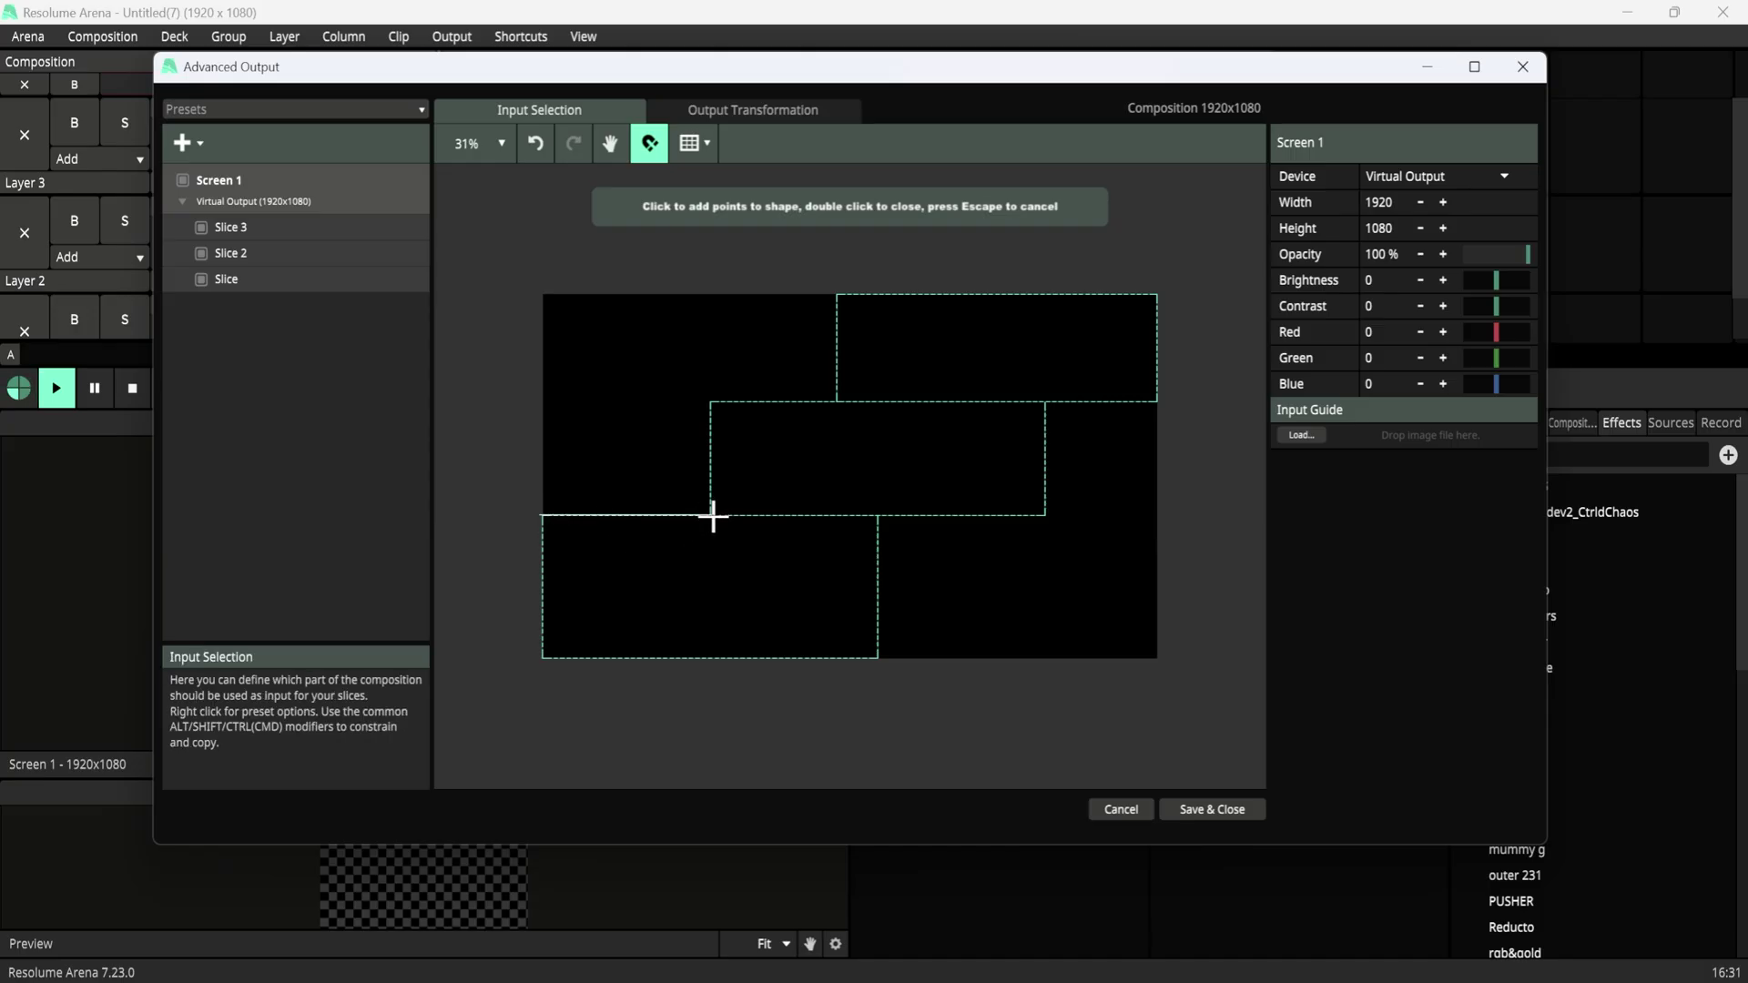
pyautogui.click(713, 516)
pyautogui.click(712, 401)
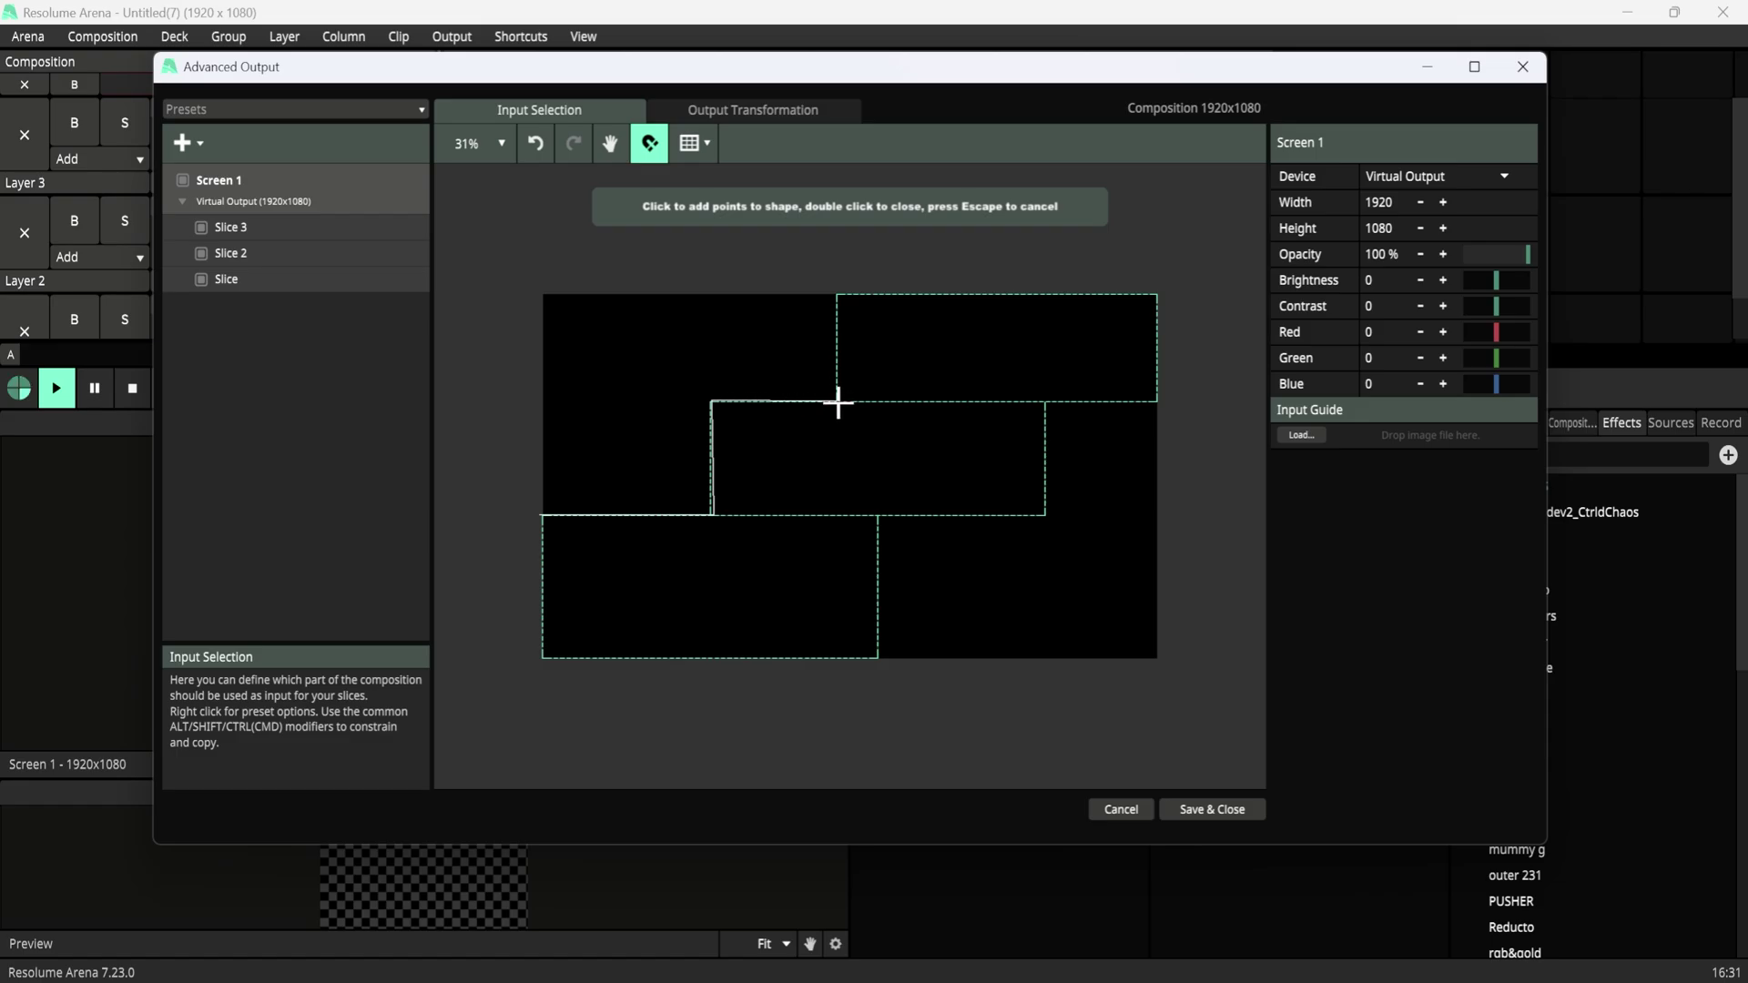
pyautogui.click(838, 402)
pyautogui.click(838, 294)
pyautogui.click(1159, 294)
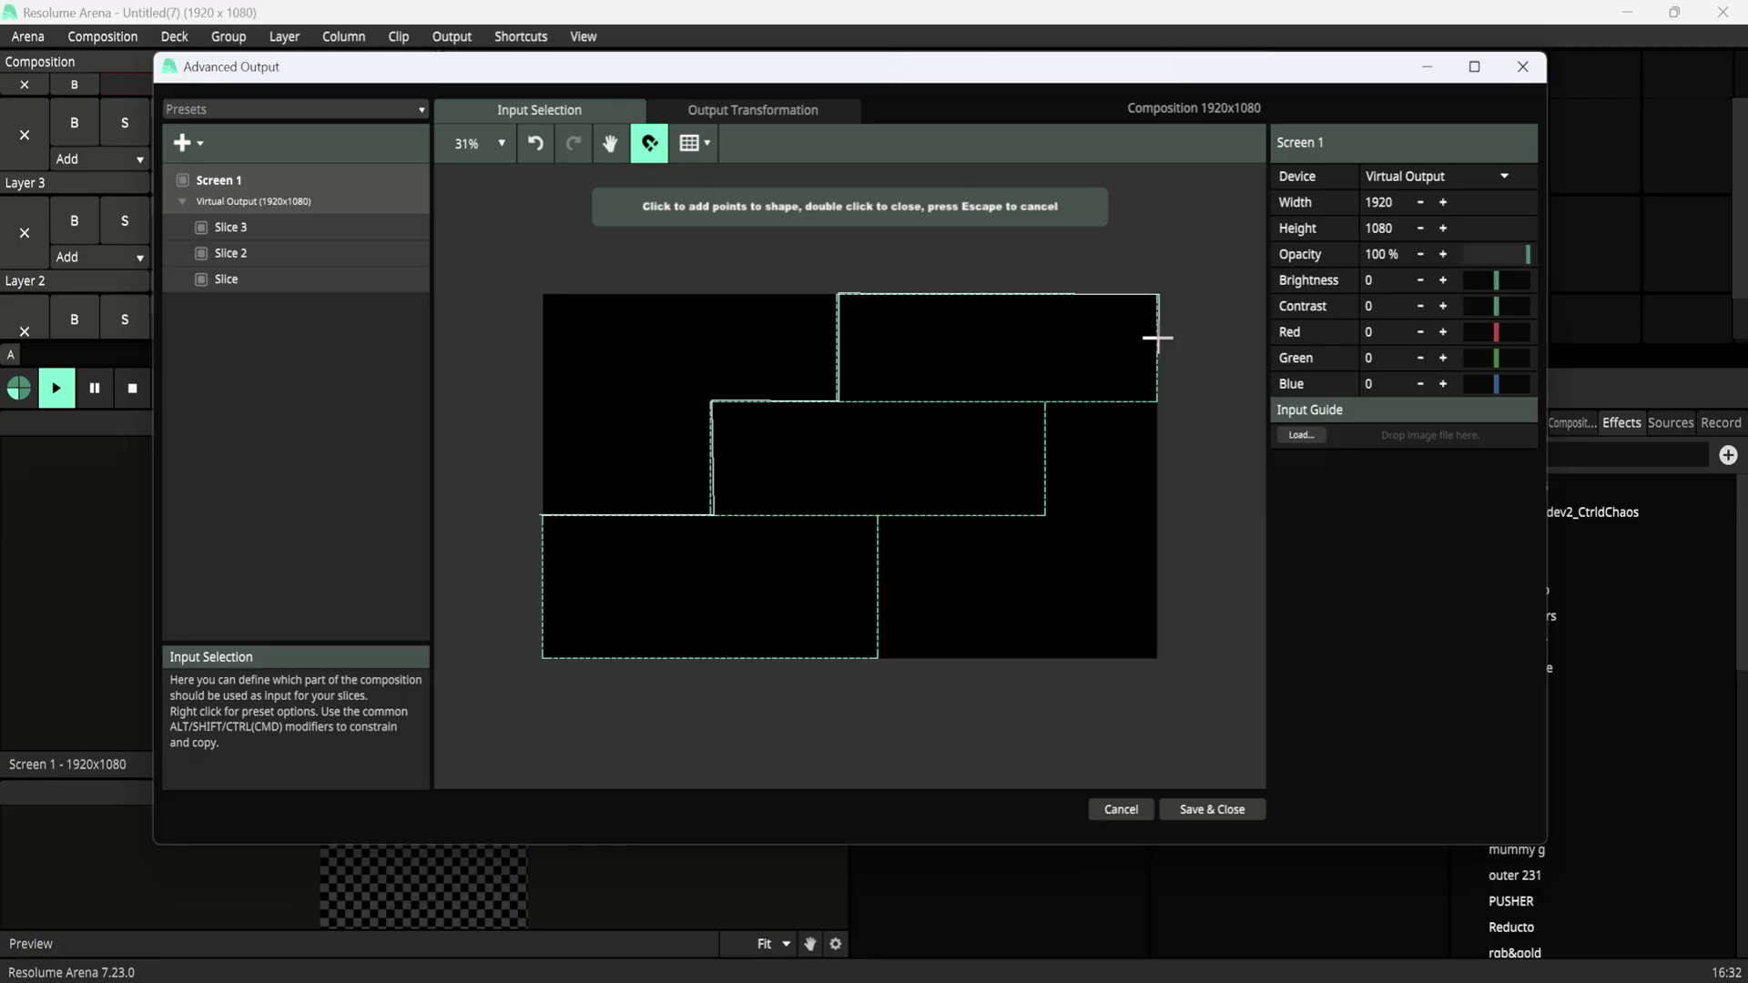
pyautogui.click(1157, 393)
pyautogui.click(1045, 402)
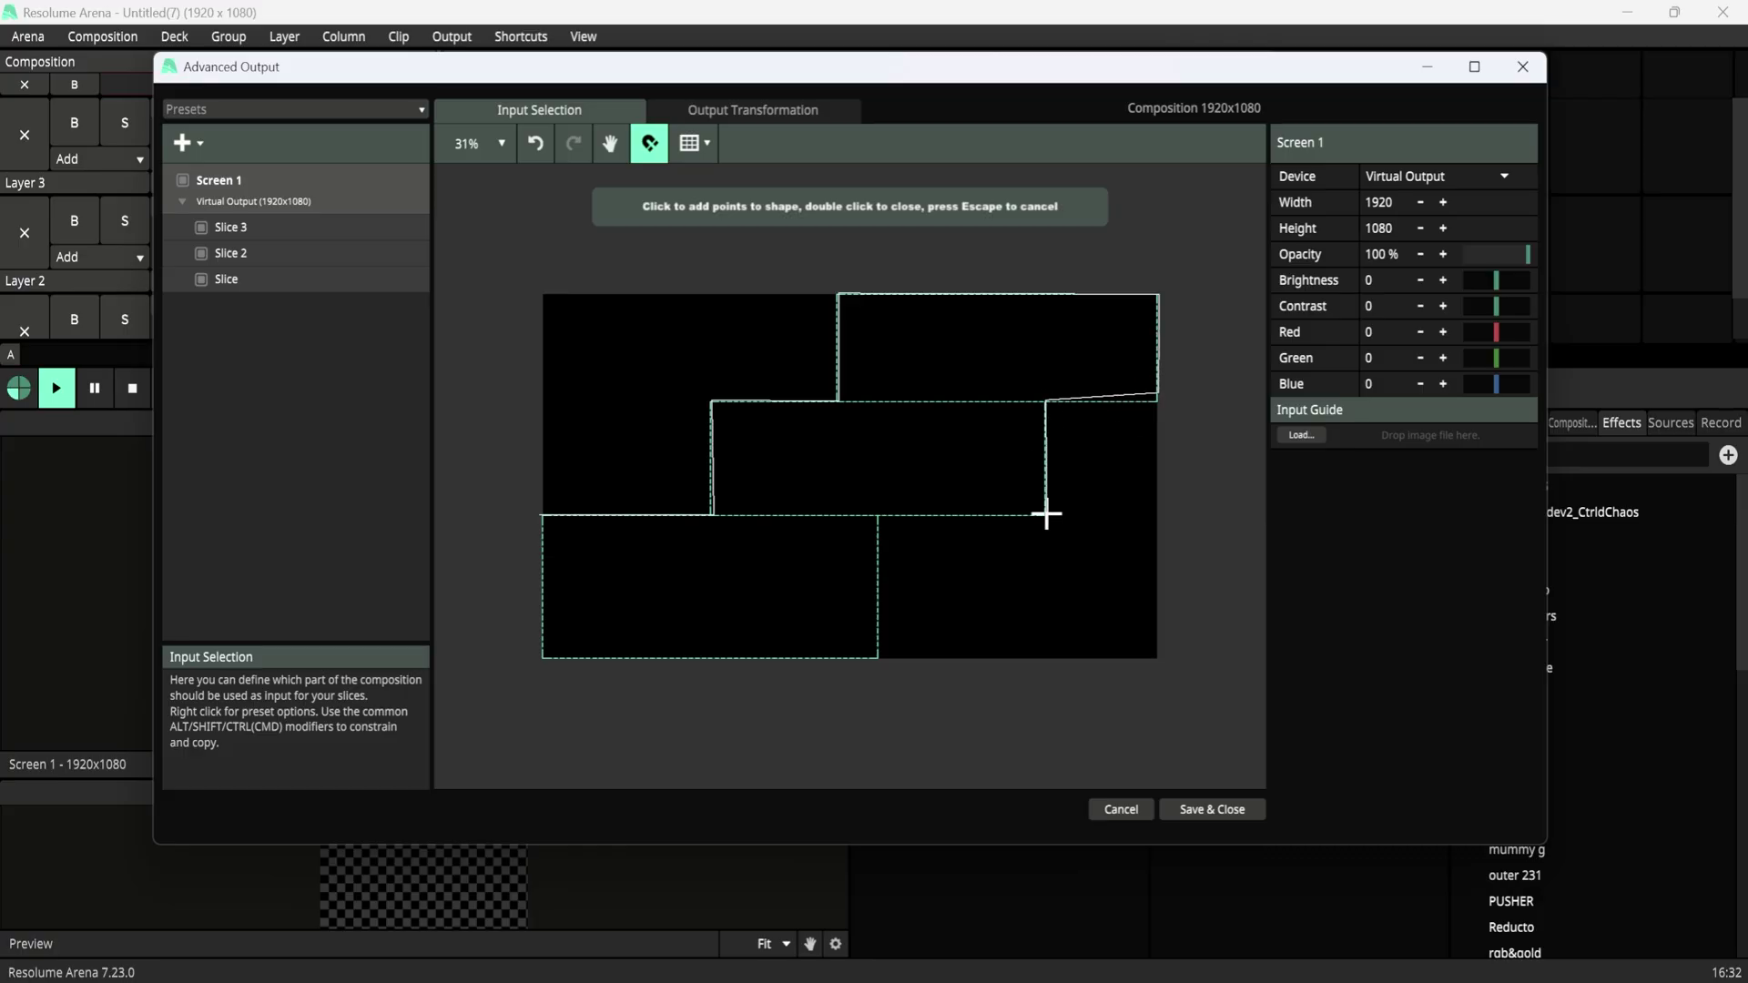
pyautogui.click(1046, 515)
pyautogui.click(877, 517)
pyautogui.click(544, 656)
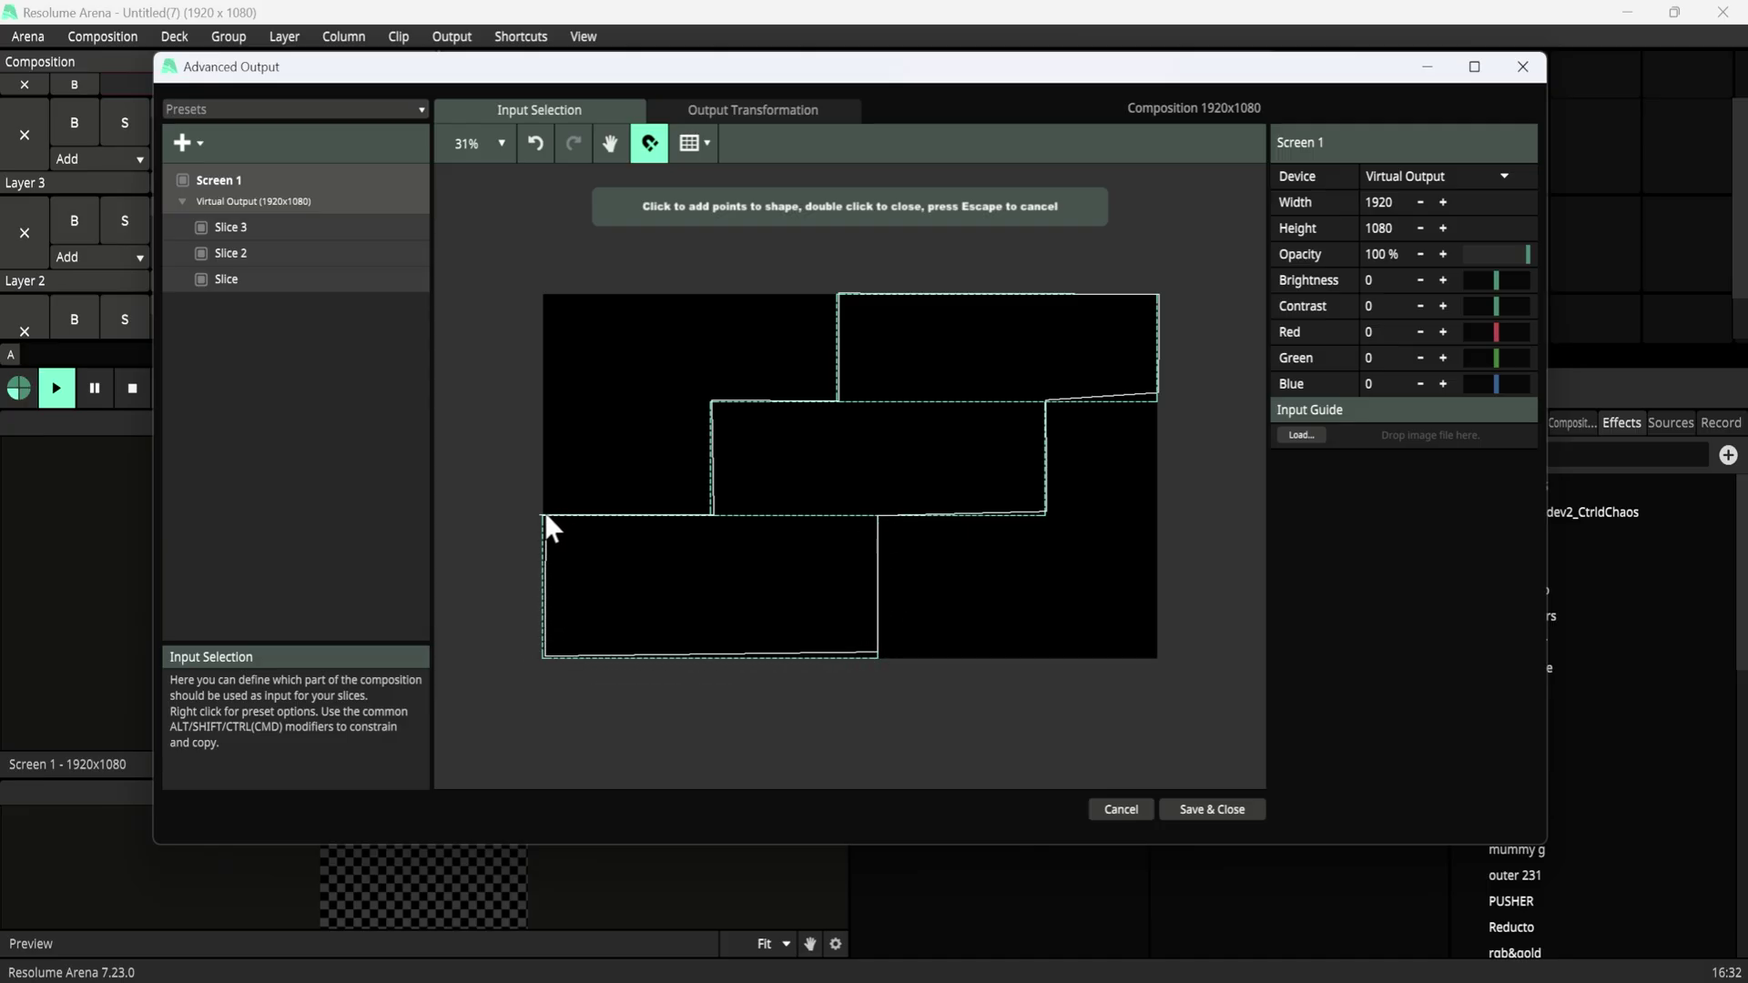
pyautogui.doubleClick(540, 515)
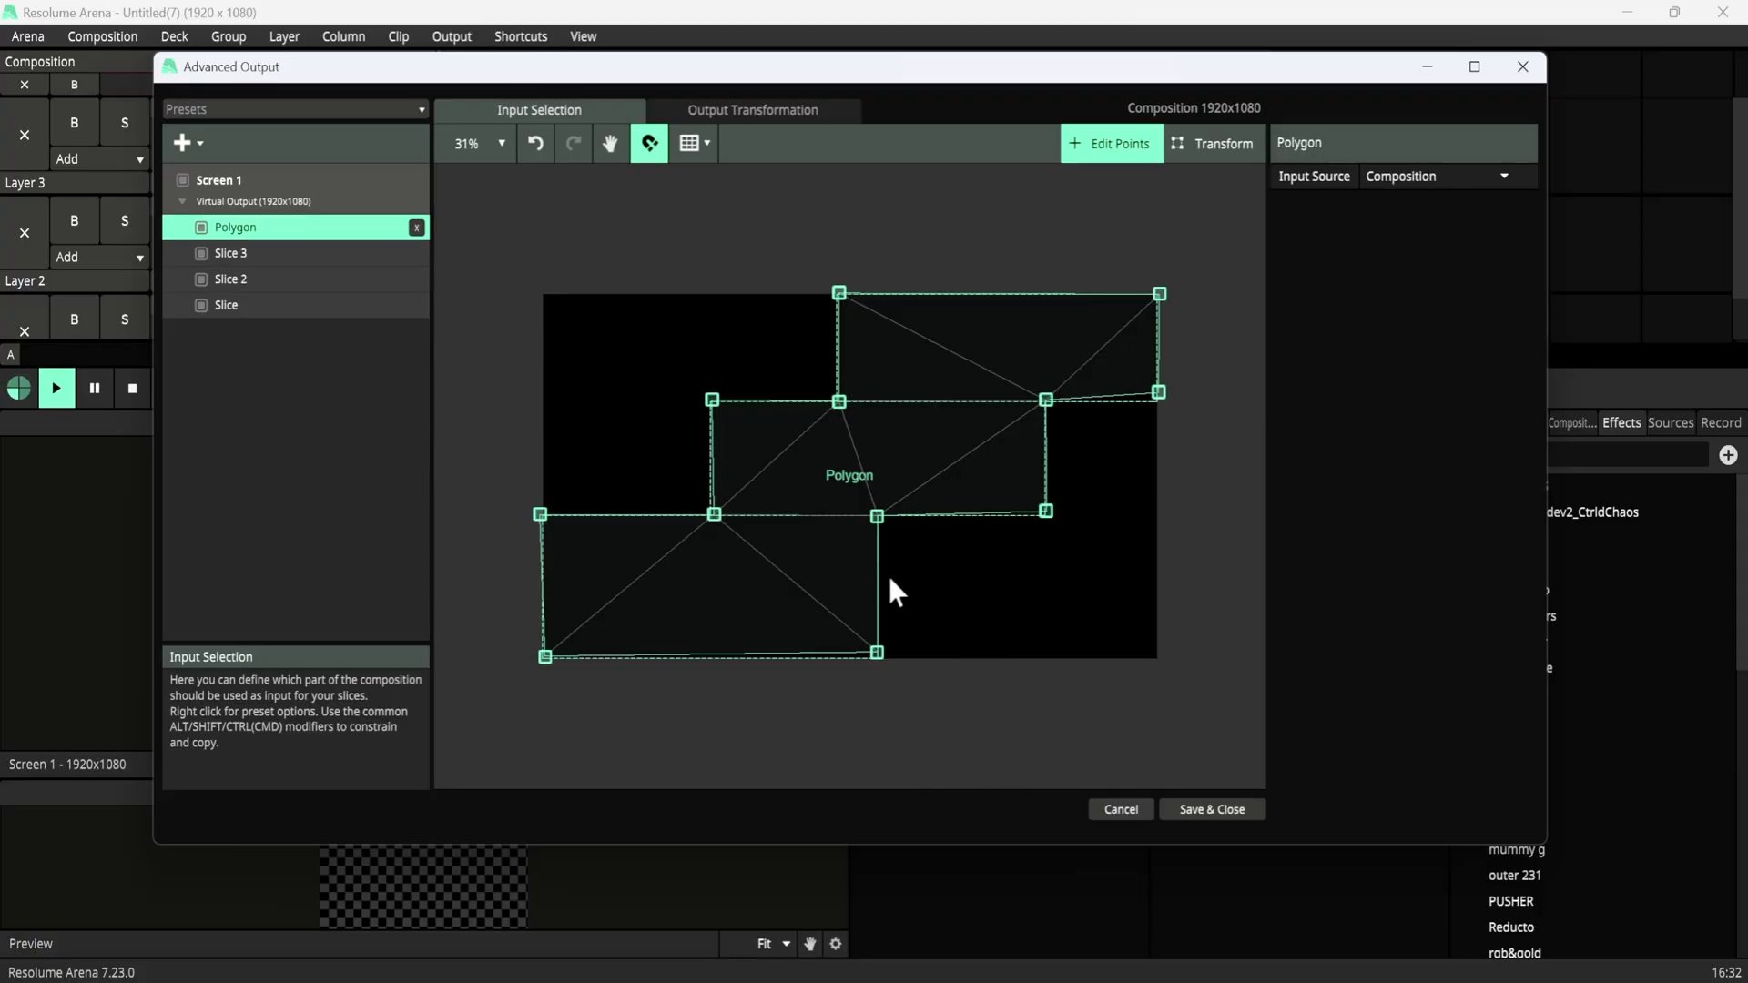
# Snap the polygon's two leftmost points to the lowest slice's left corners at X 0, Y 655.93 and X 0, Y 1080.
pyautogui.scroll(8, 890, 579)
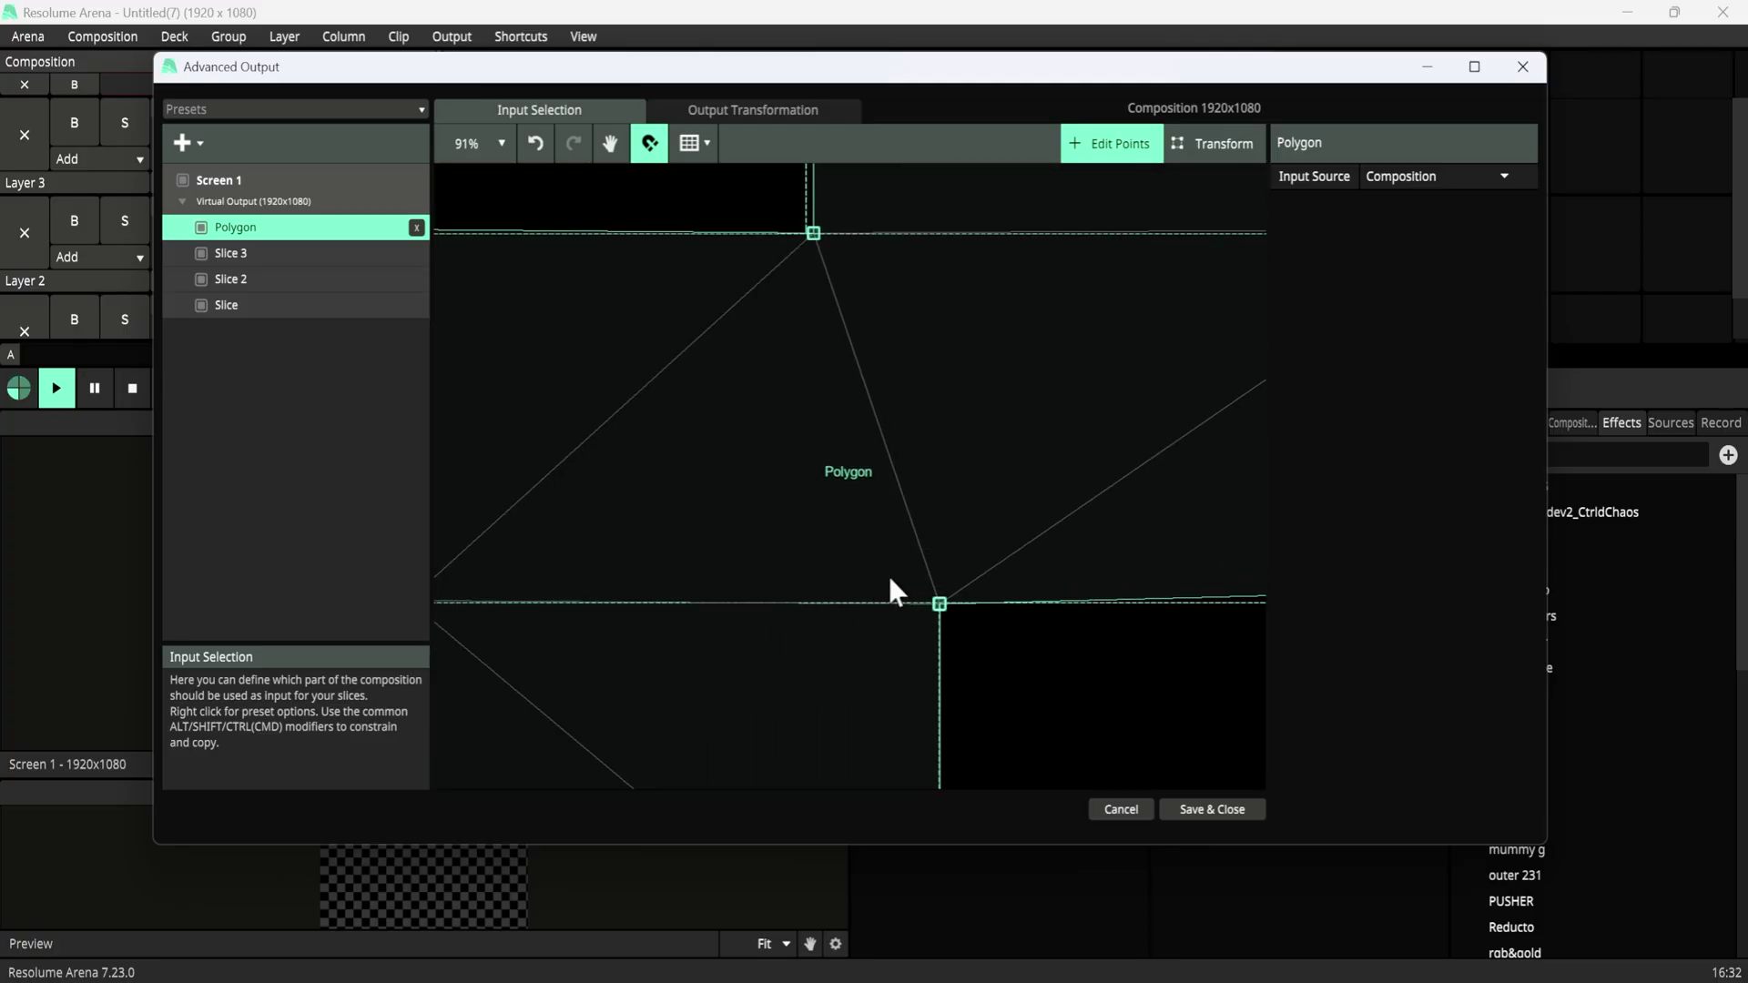
pyautogui.press('space')
pyautogui.moveTo(519, 675); pyautogui.dragTo(868, 586)
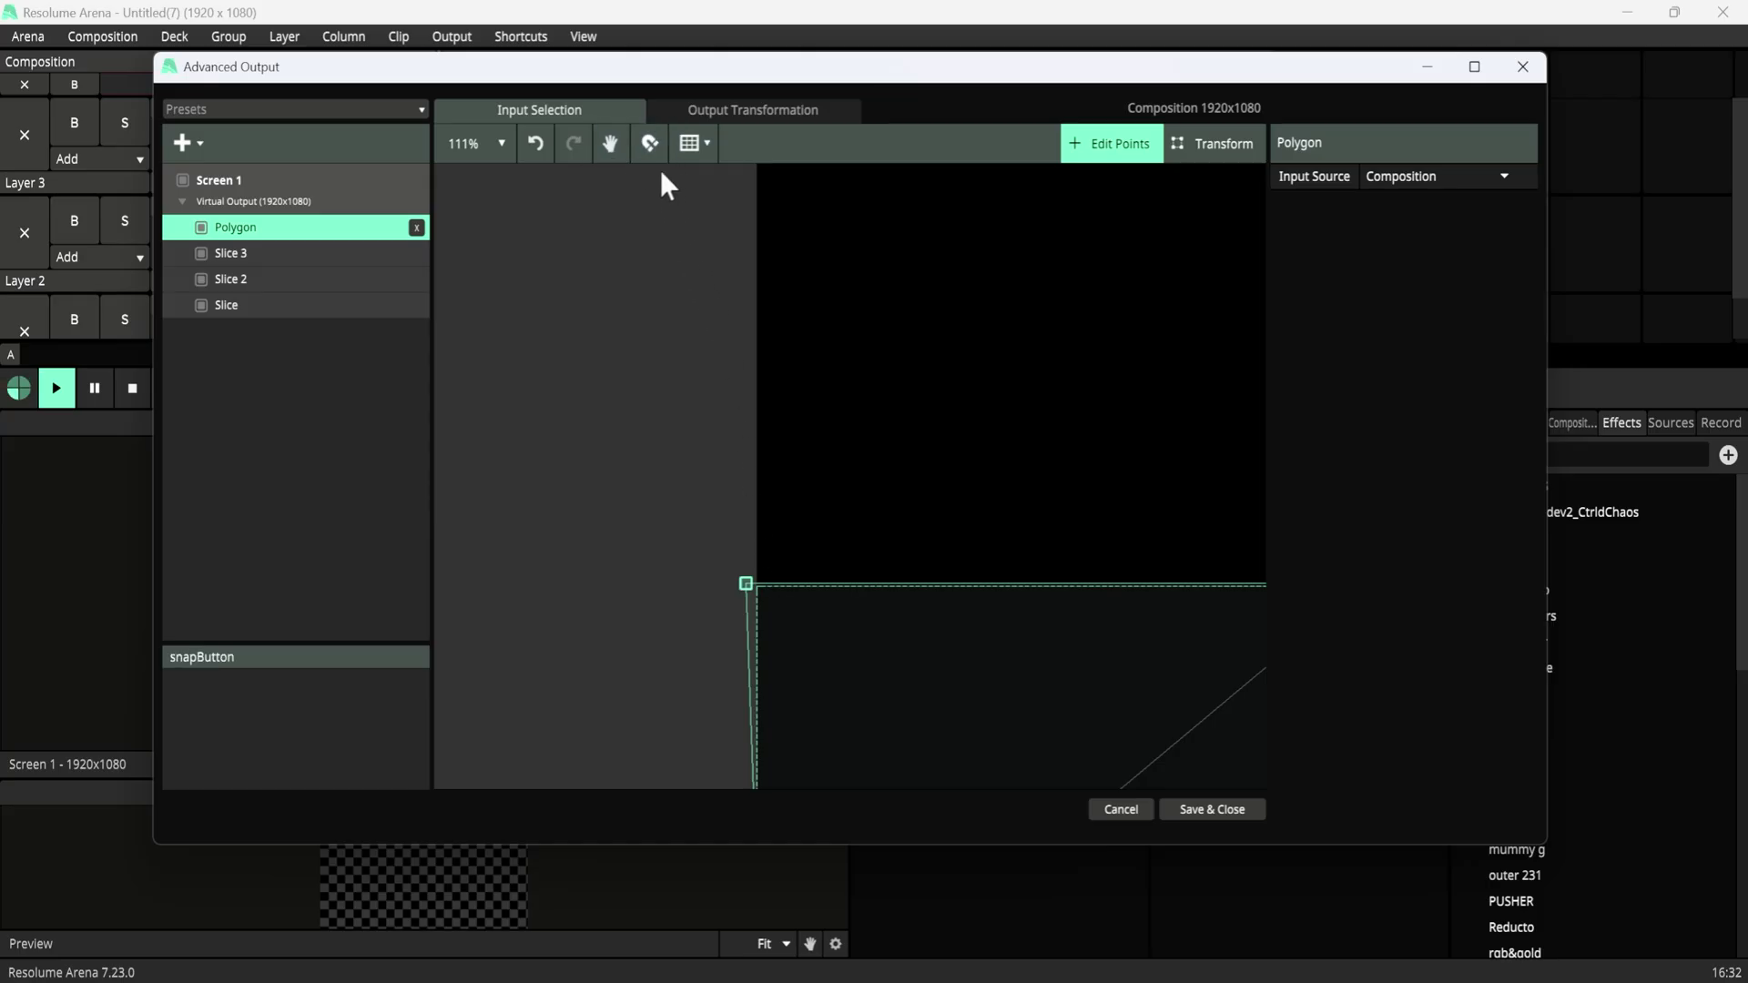
pyautogui.moveTo(745, 584); pyautogui.dragTo(756, 587)
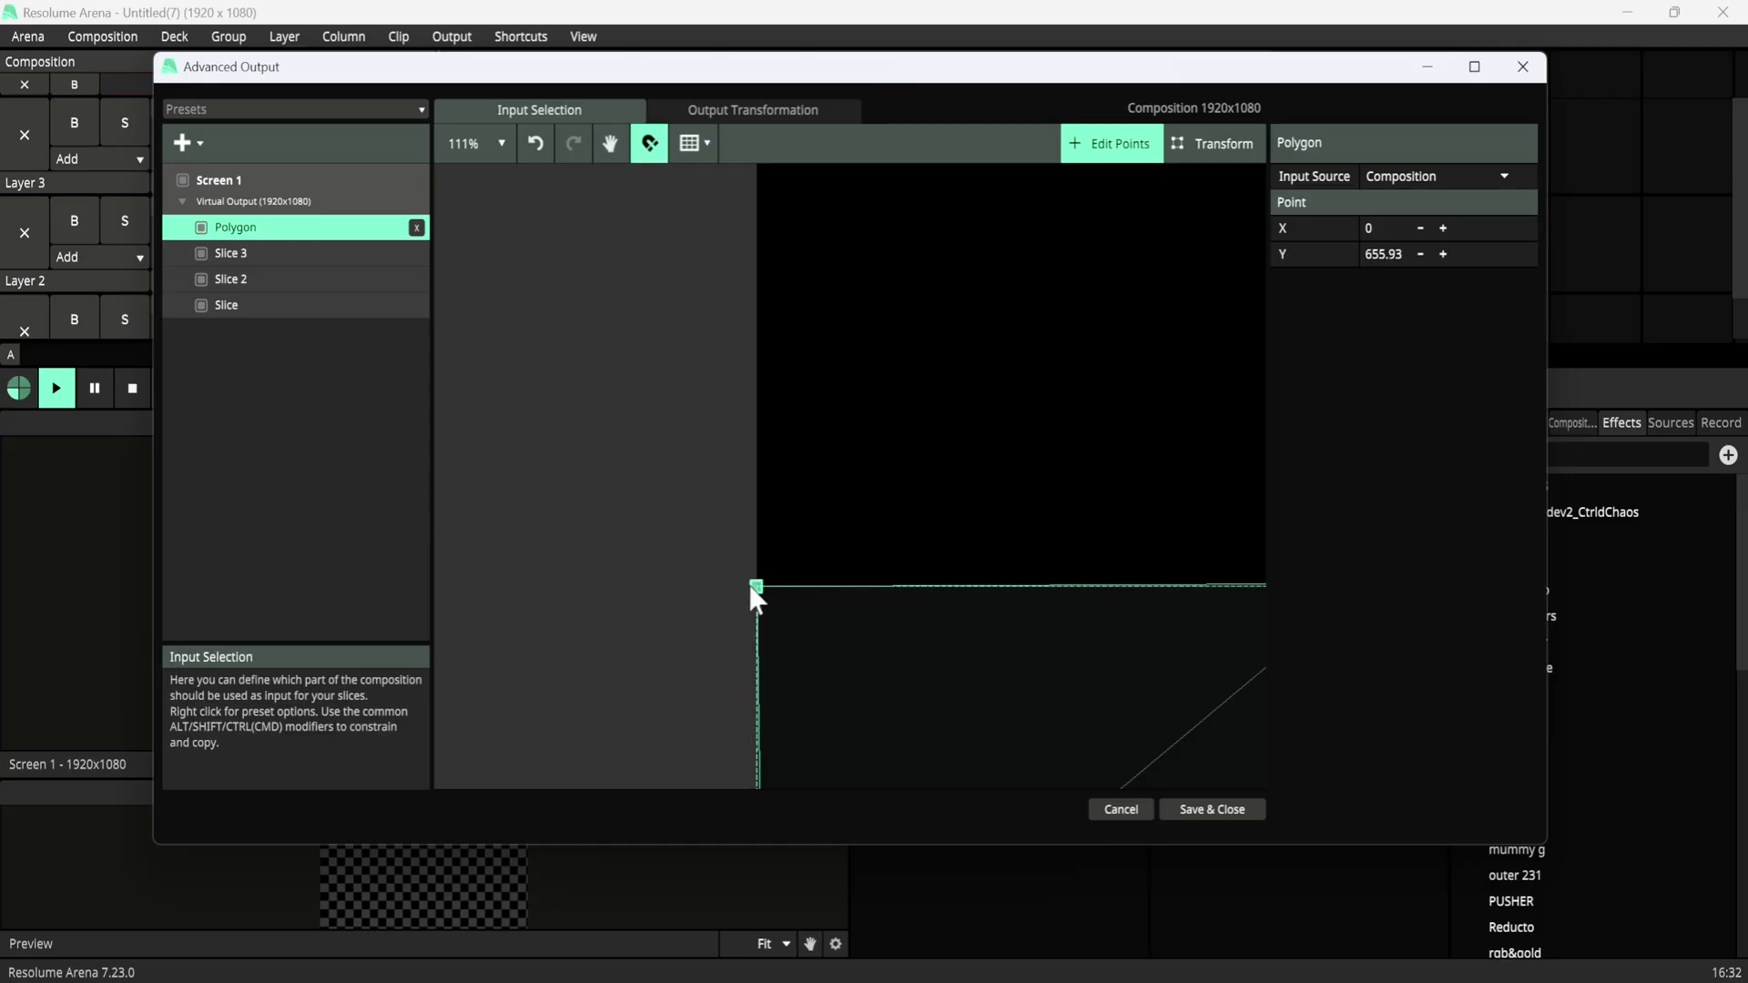
pyautogui.press('space')
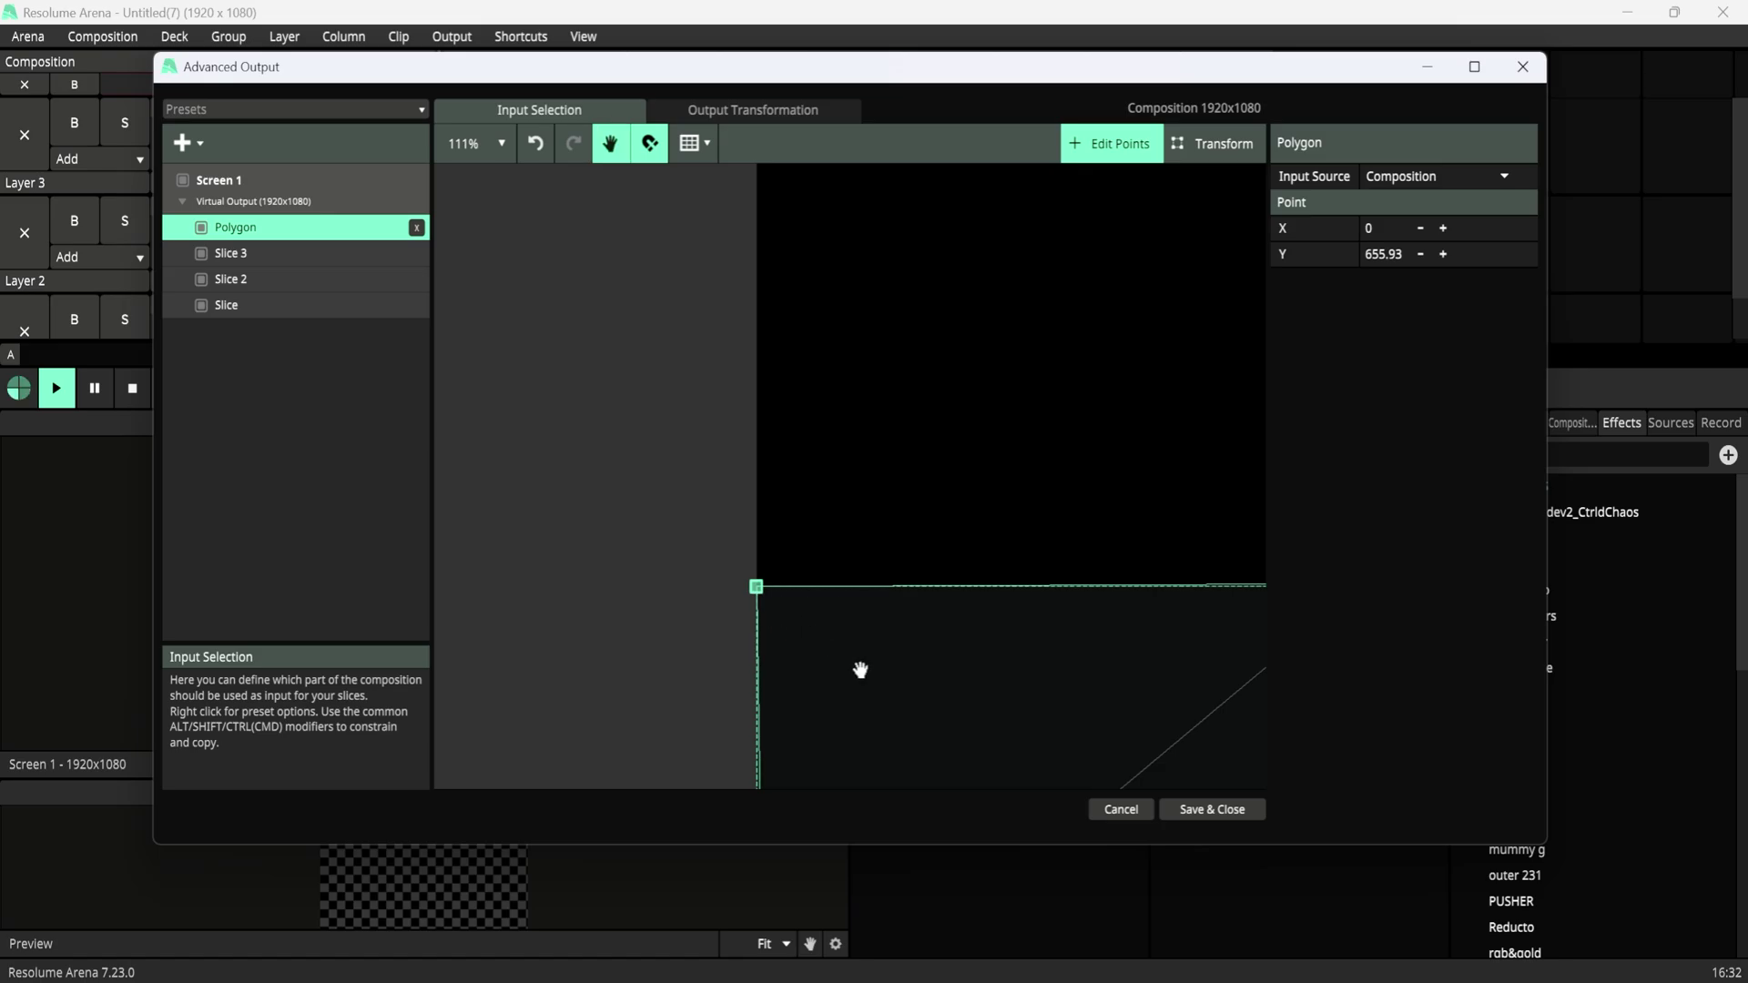
pyautogui.moveTo(859, 667); pyautogui.dragTo(838, 554)
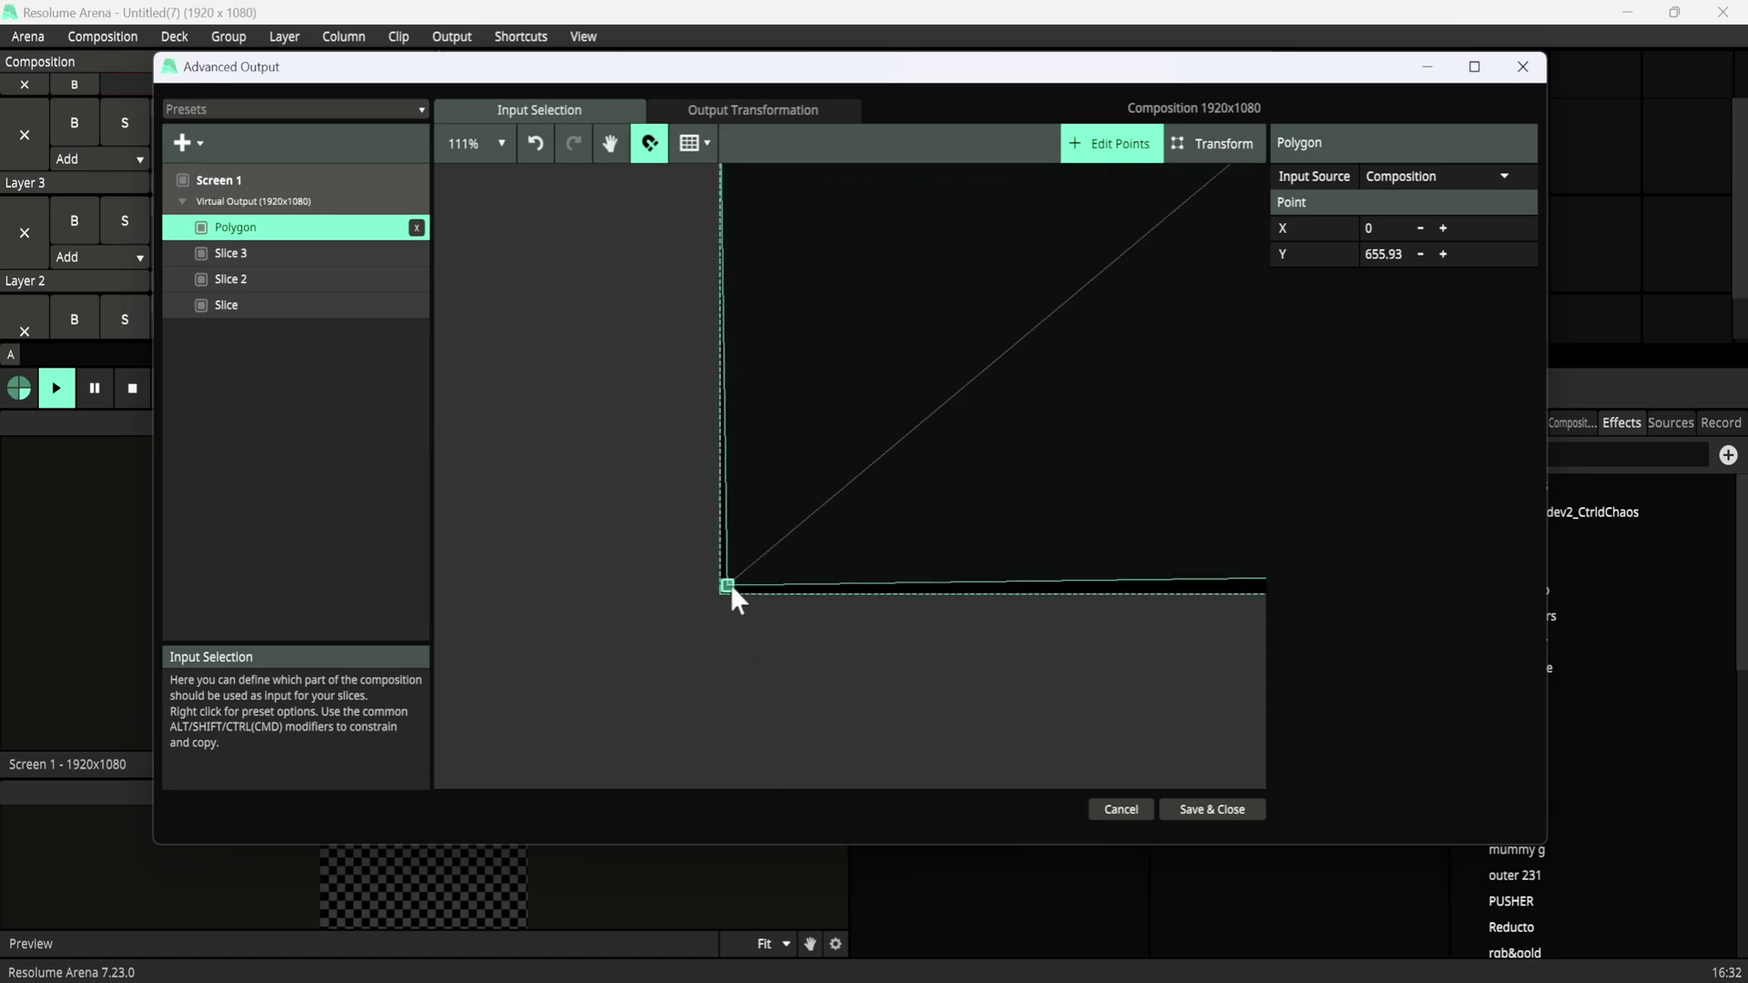
pyautogui.moveTo(732, 588); pyautogui.dragTo(730, 596)
# Snap two polygon points to the lowest slice's right corners at X 1046.05, Y 1080 and X 1046.05, Y 655.93.
pyautogui.press('space')
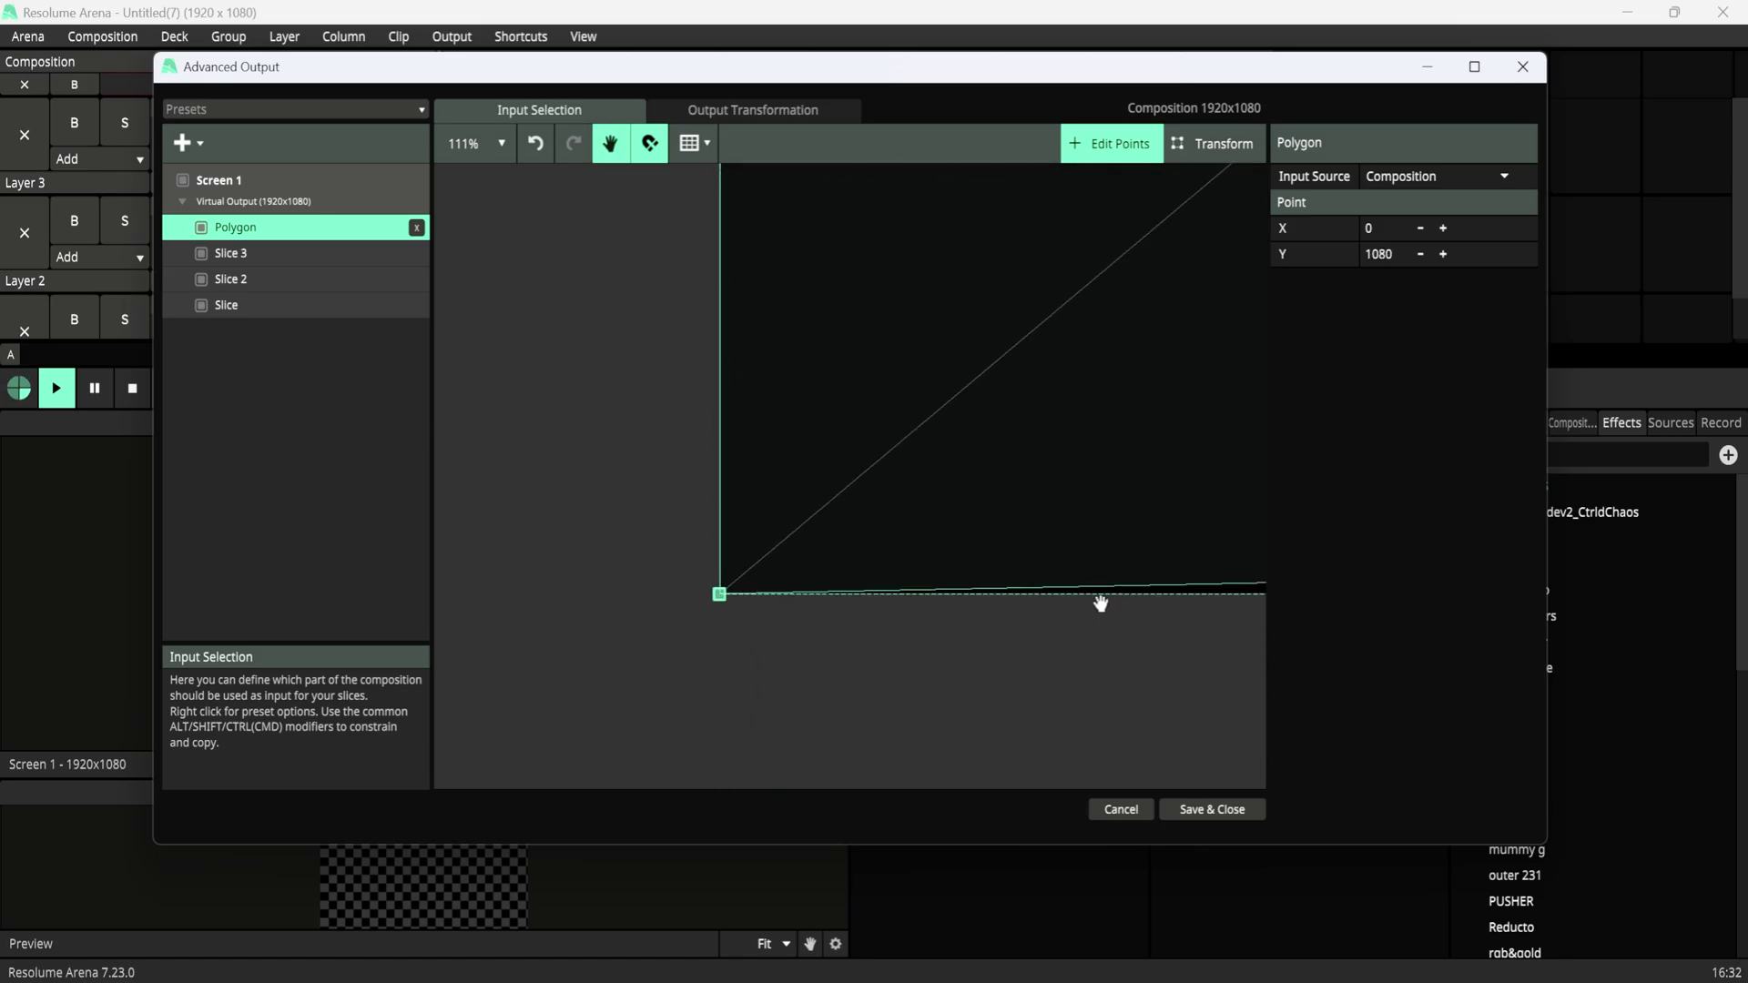
pyautogui.moveTo(1100, 604); pyautogui.dragTo(871, 587)
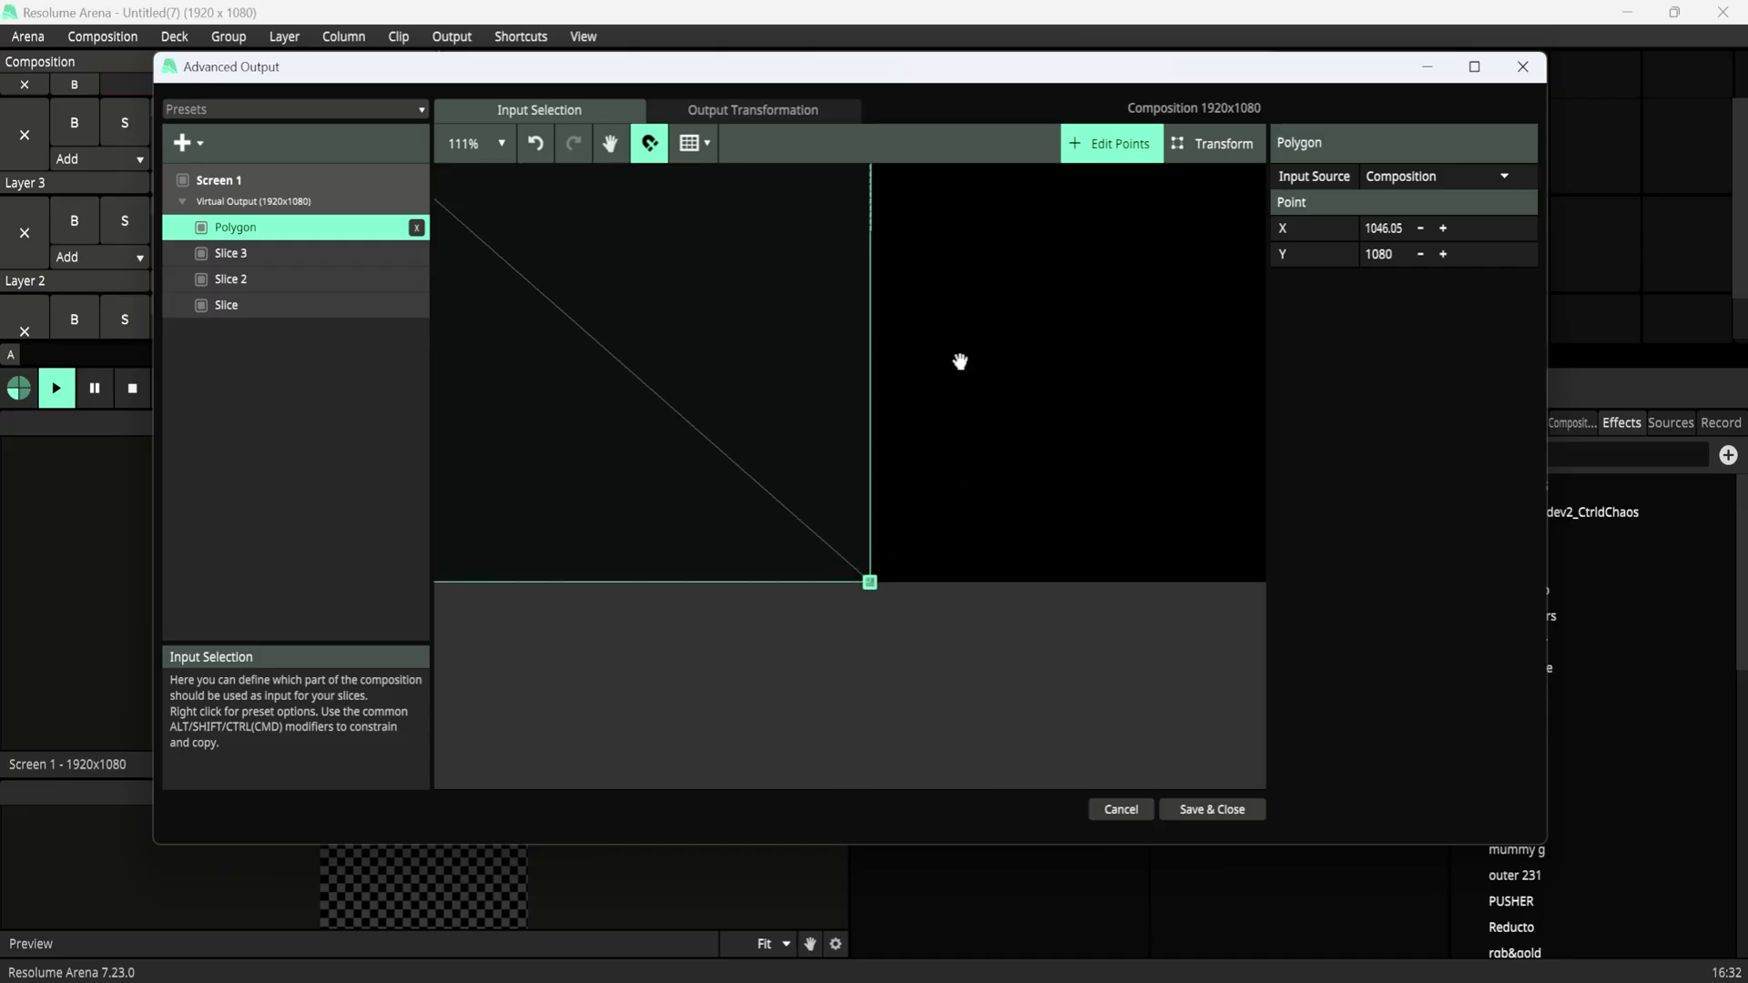
pyautogui.press('space')
pyautogui.moveTo(956, 371); pyautogui.dragTo(910, 714)
pyautogui.moveTo(771, 649); pyautogui.dragTo(772, 651)
# Snap polygon points to the middle slice's right corners at X 1569.07 and to the upper slice's lower-right corner at X 1920, Y 318.35.
pyautogui.press('space')
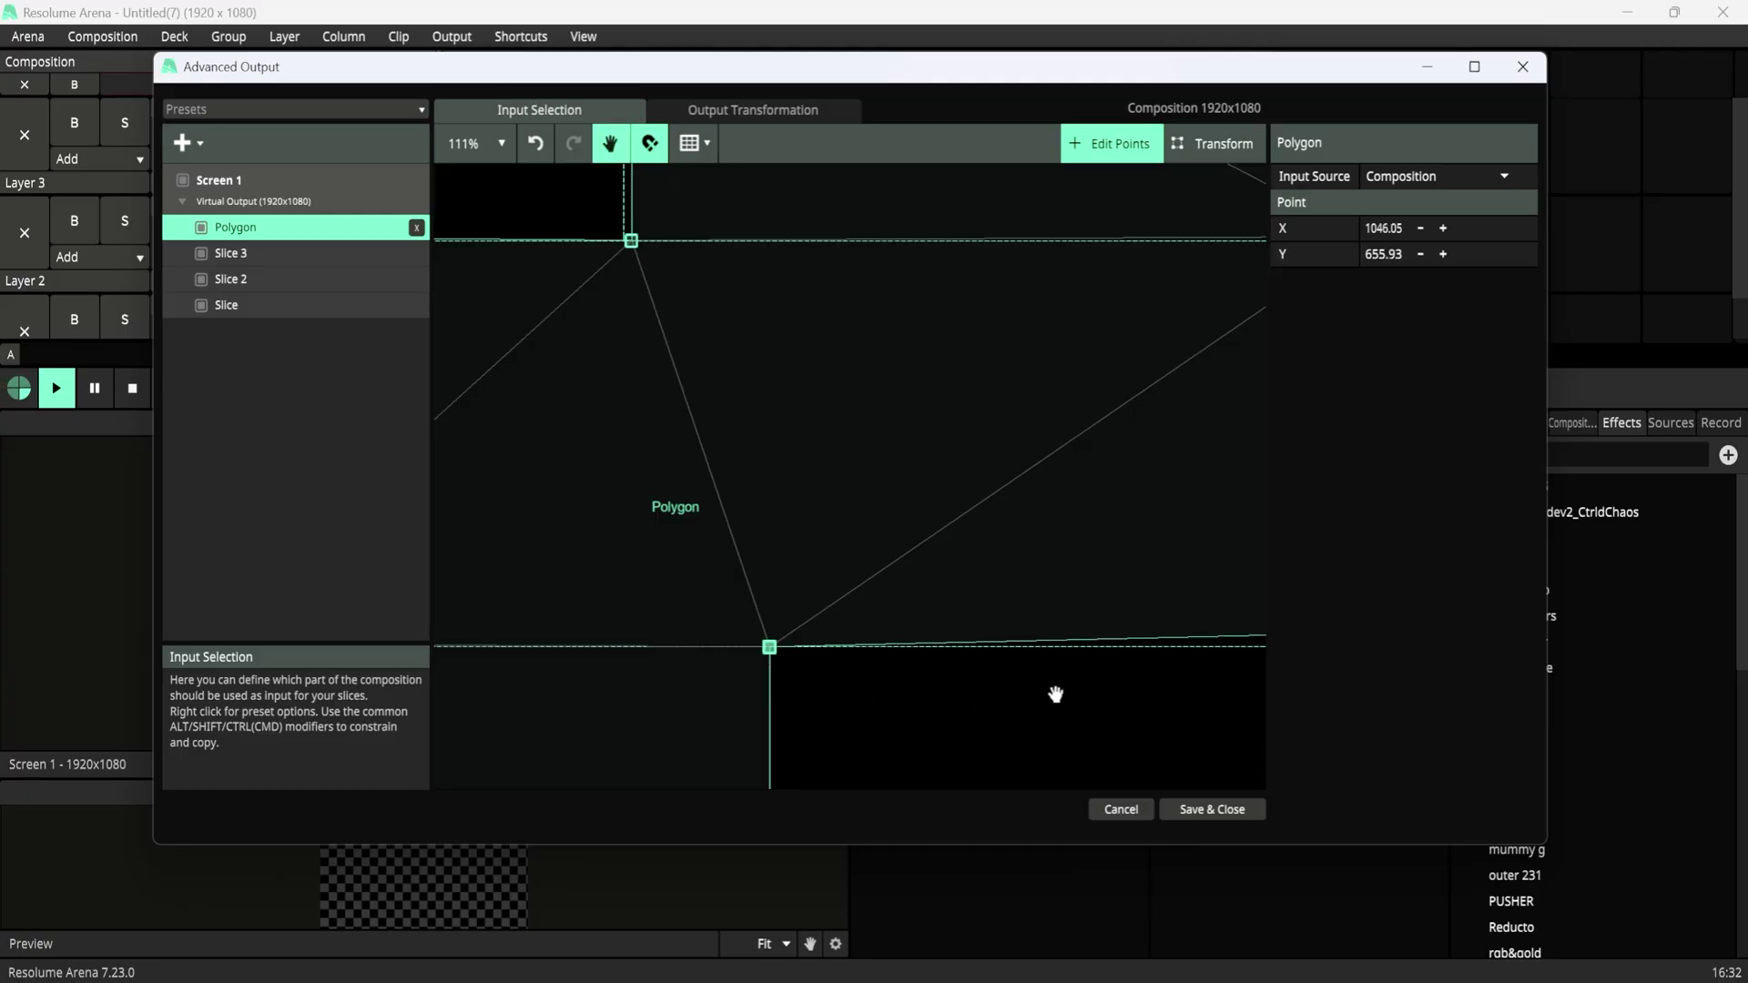
pyautogui.moveTo(1054, 695); pyautogui.dragTo(858, 672)
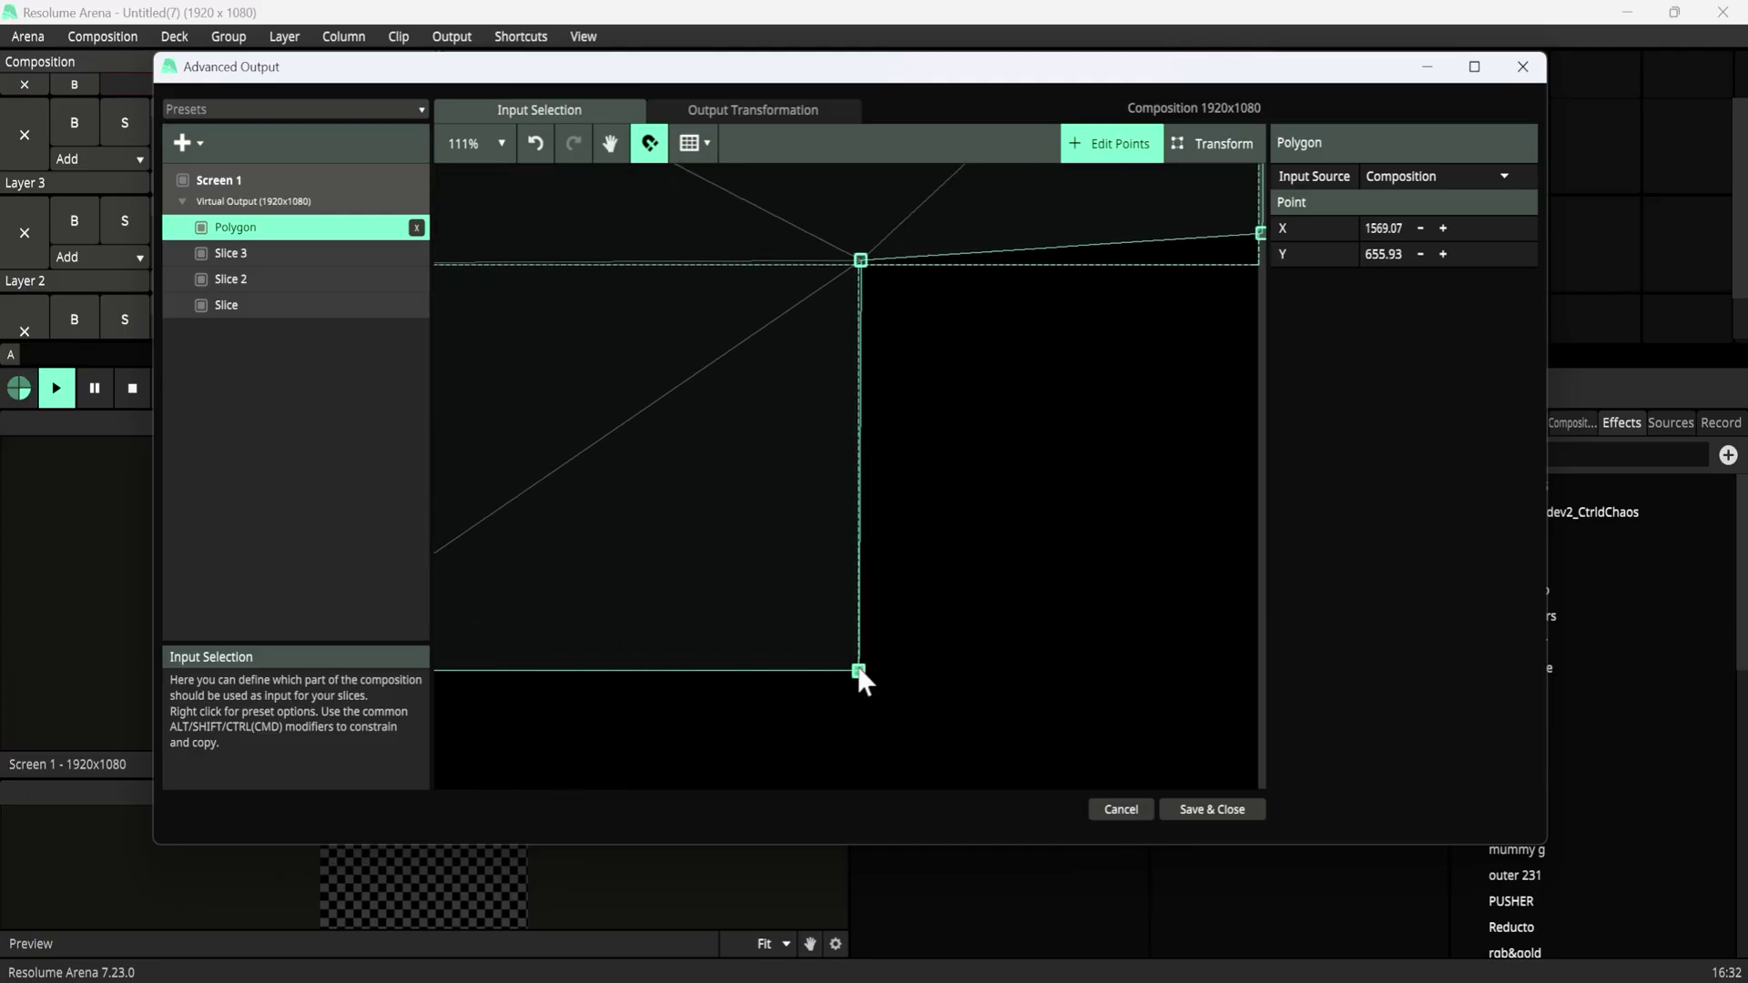
pyautogui.press('space')
pyautogui.moveTo(897, 358); pyautogui.dragTo(811, 570)
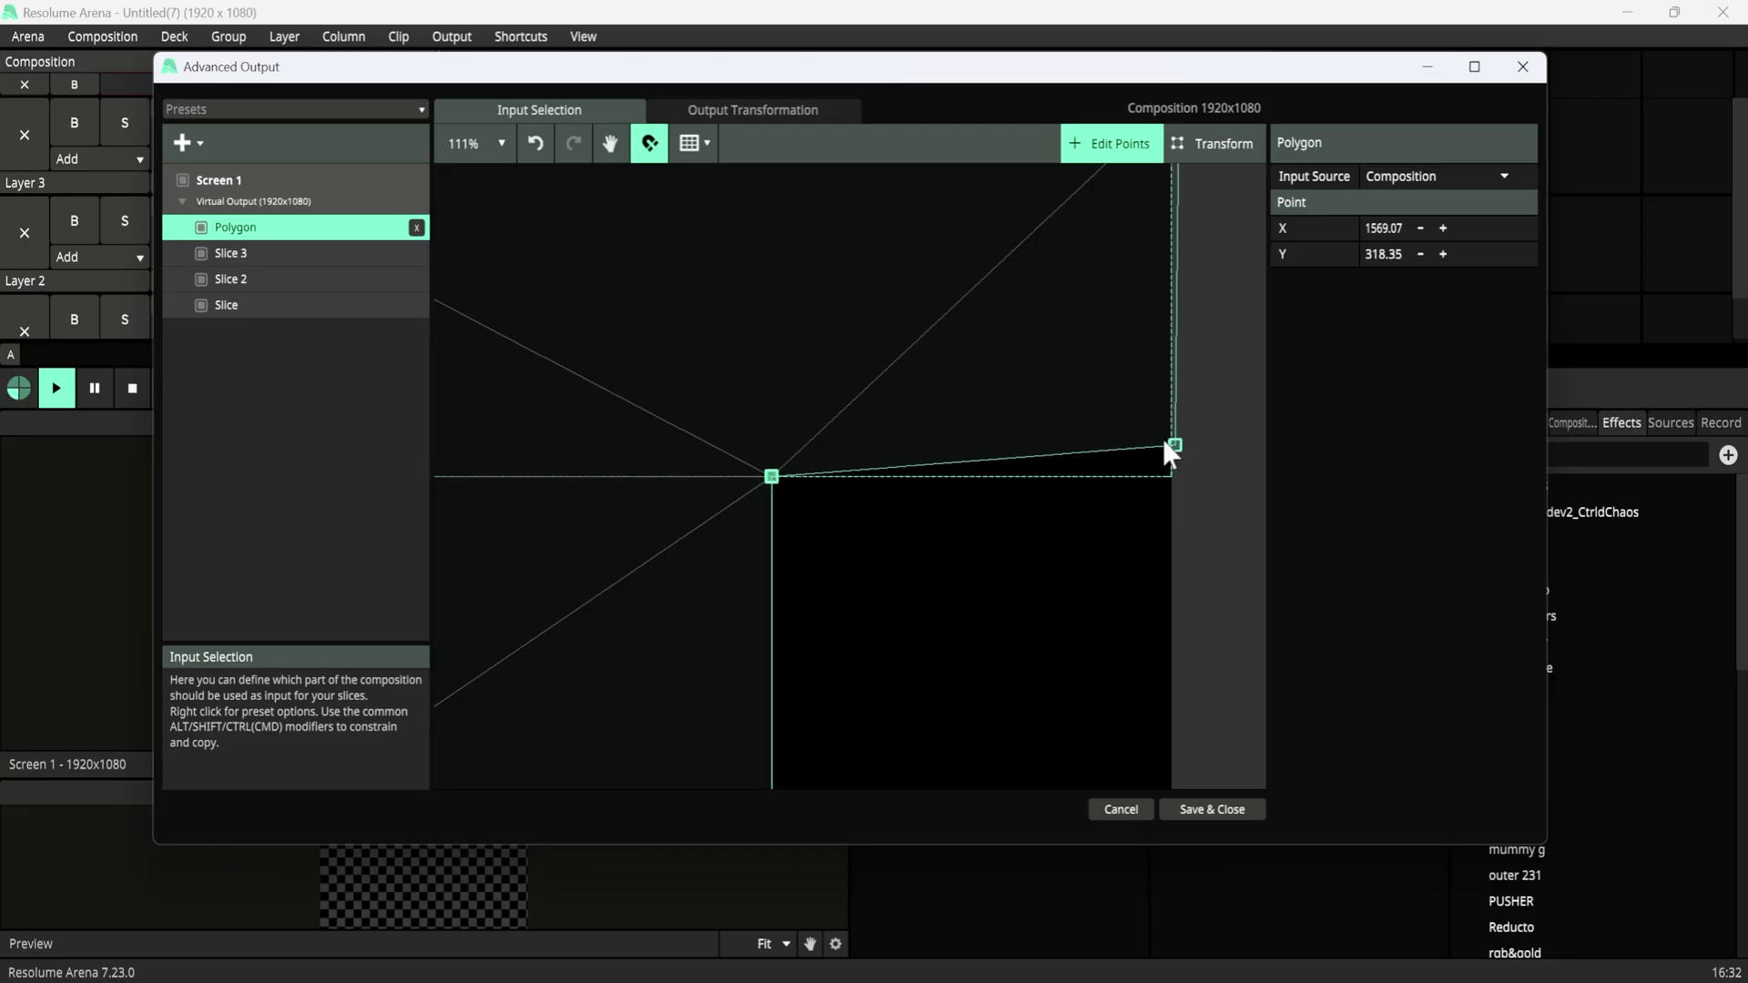
pyautogui.moveTo(1174, 446); pyautogui.dragTo(1169, 482)
# Snap the remaining polygon points to the upper slice's corners and the middle slice's left corners at X 523.02, Y 318.35 and 655.93.
pyautogui.press('space')
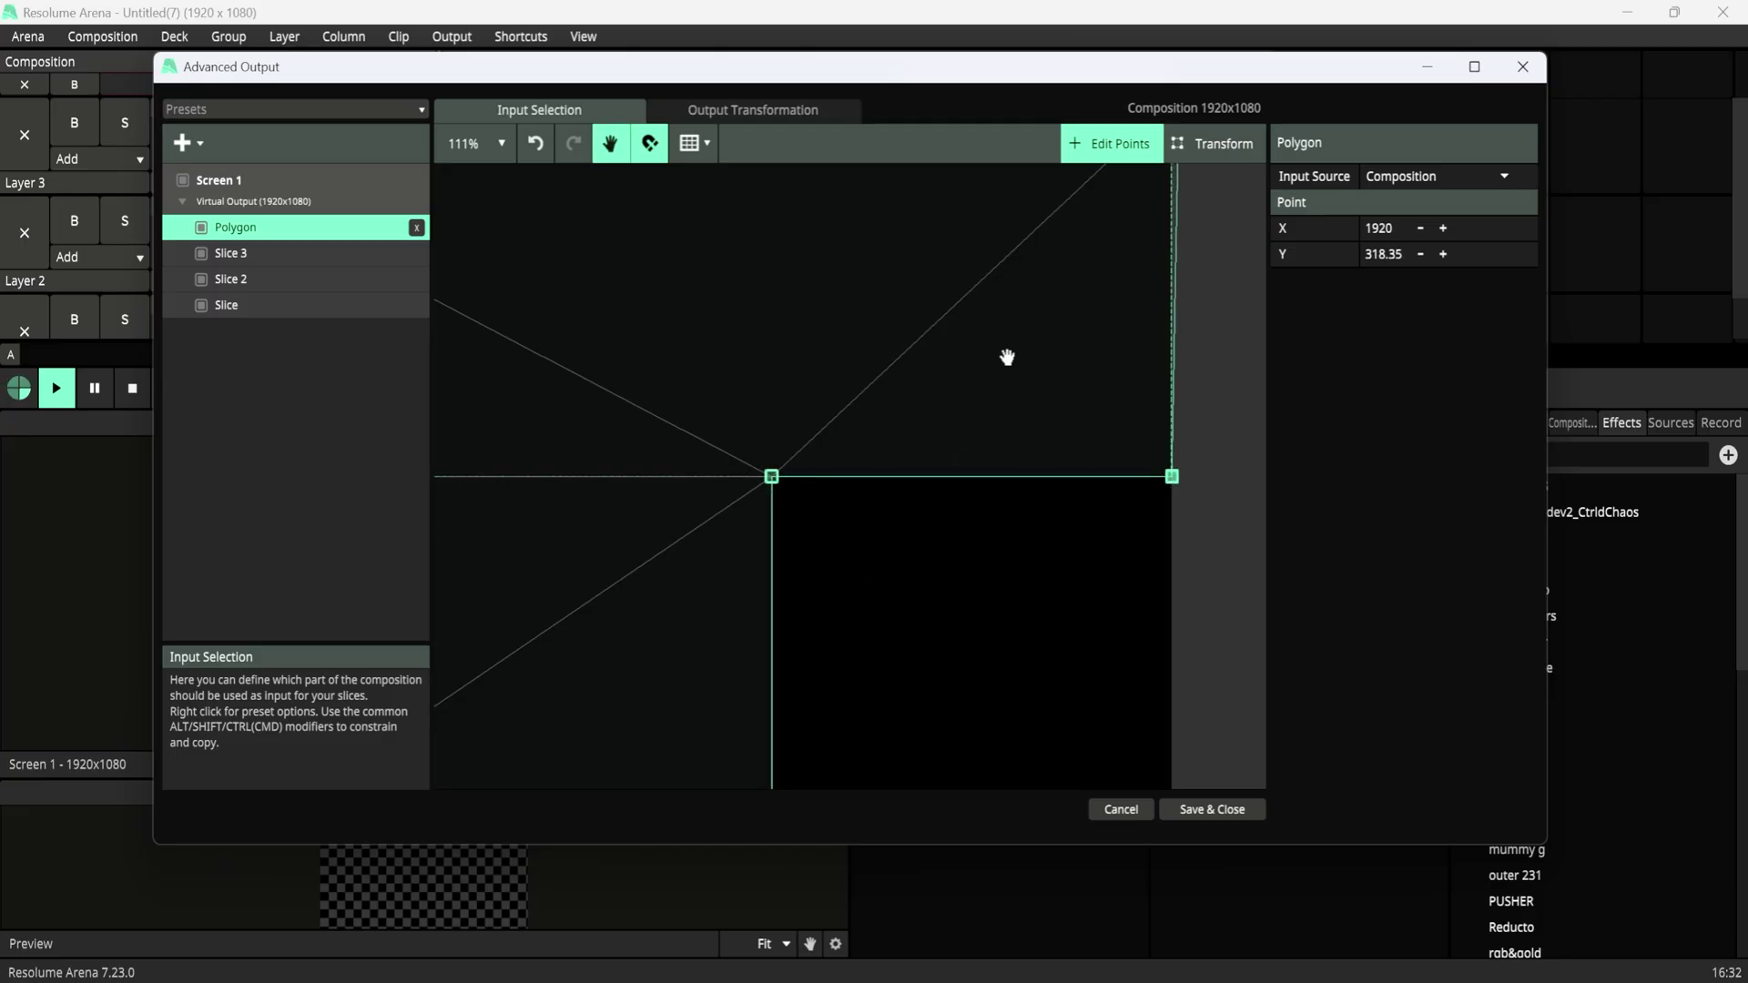
pyautogui.moveTo(1007, 358); pyautogui.dragTo(761, 551)
pyautogui.press('space')
pyautogui.moveTo(835, 716); pyautogui.dragTo(947, 542)
pyautogui.moveTo(566, 575); pyautogui.dragTo(613, 527)
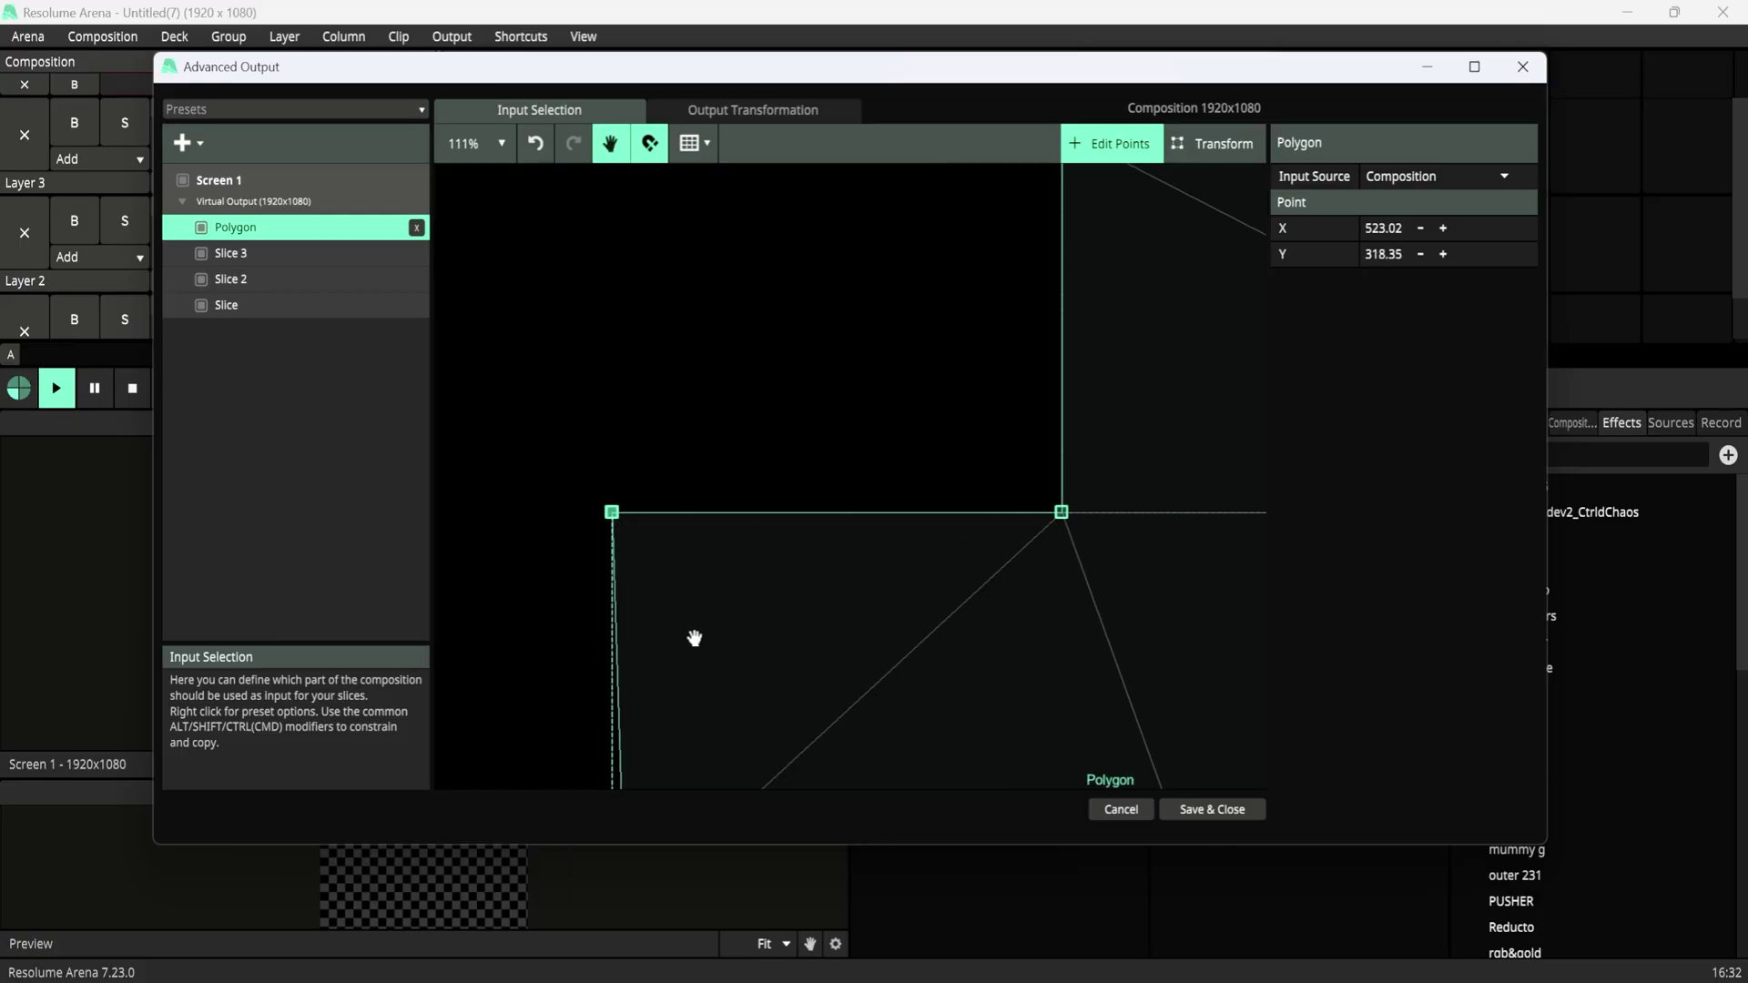
pyautogui.moveTo(695, 636); pyautogui.dragTo(614, 539)
pyautogui.press('space')
pyautogui.scroll(-10, 1066, 440)
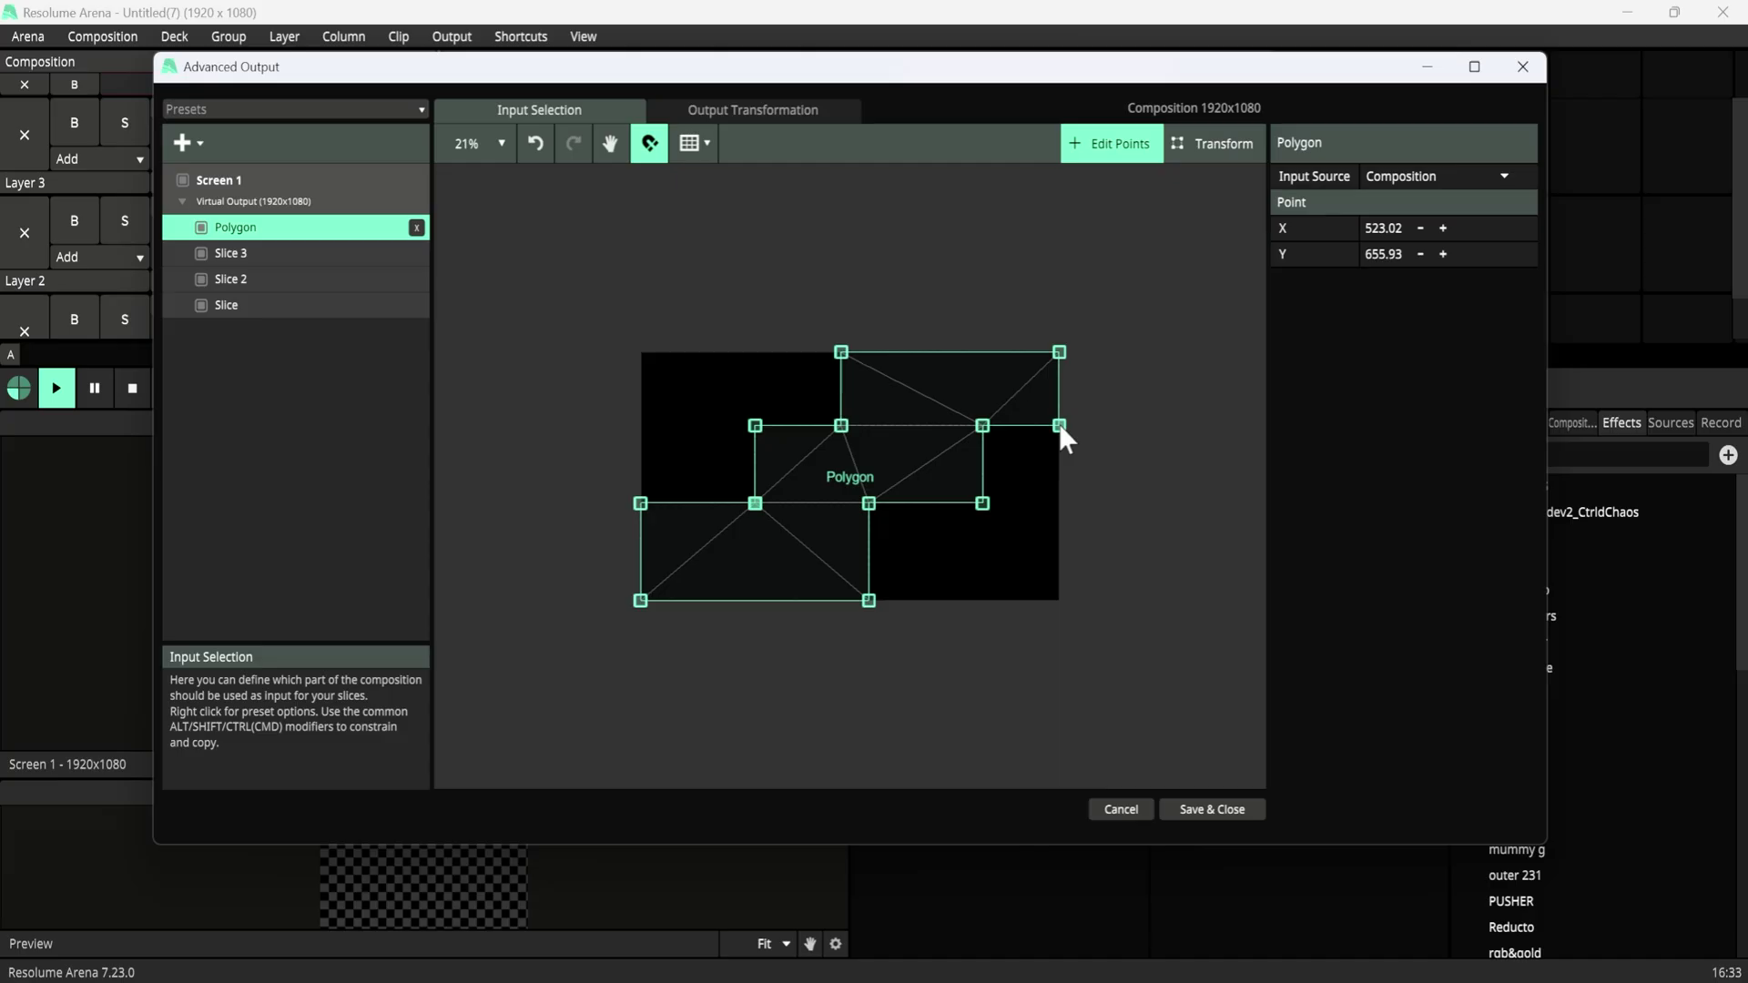
pyautogui.scroll(1, 1065, 440)
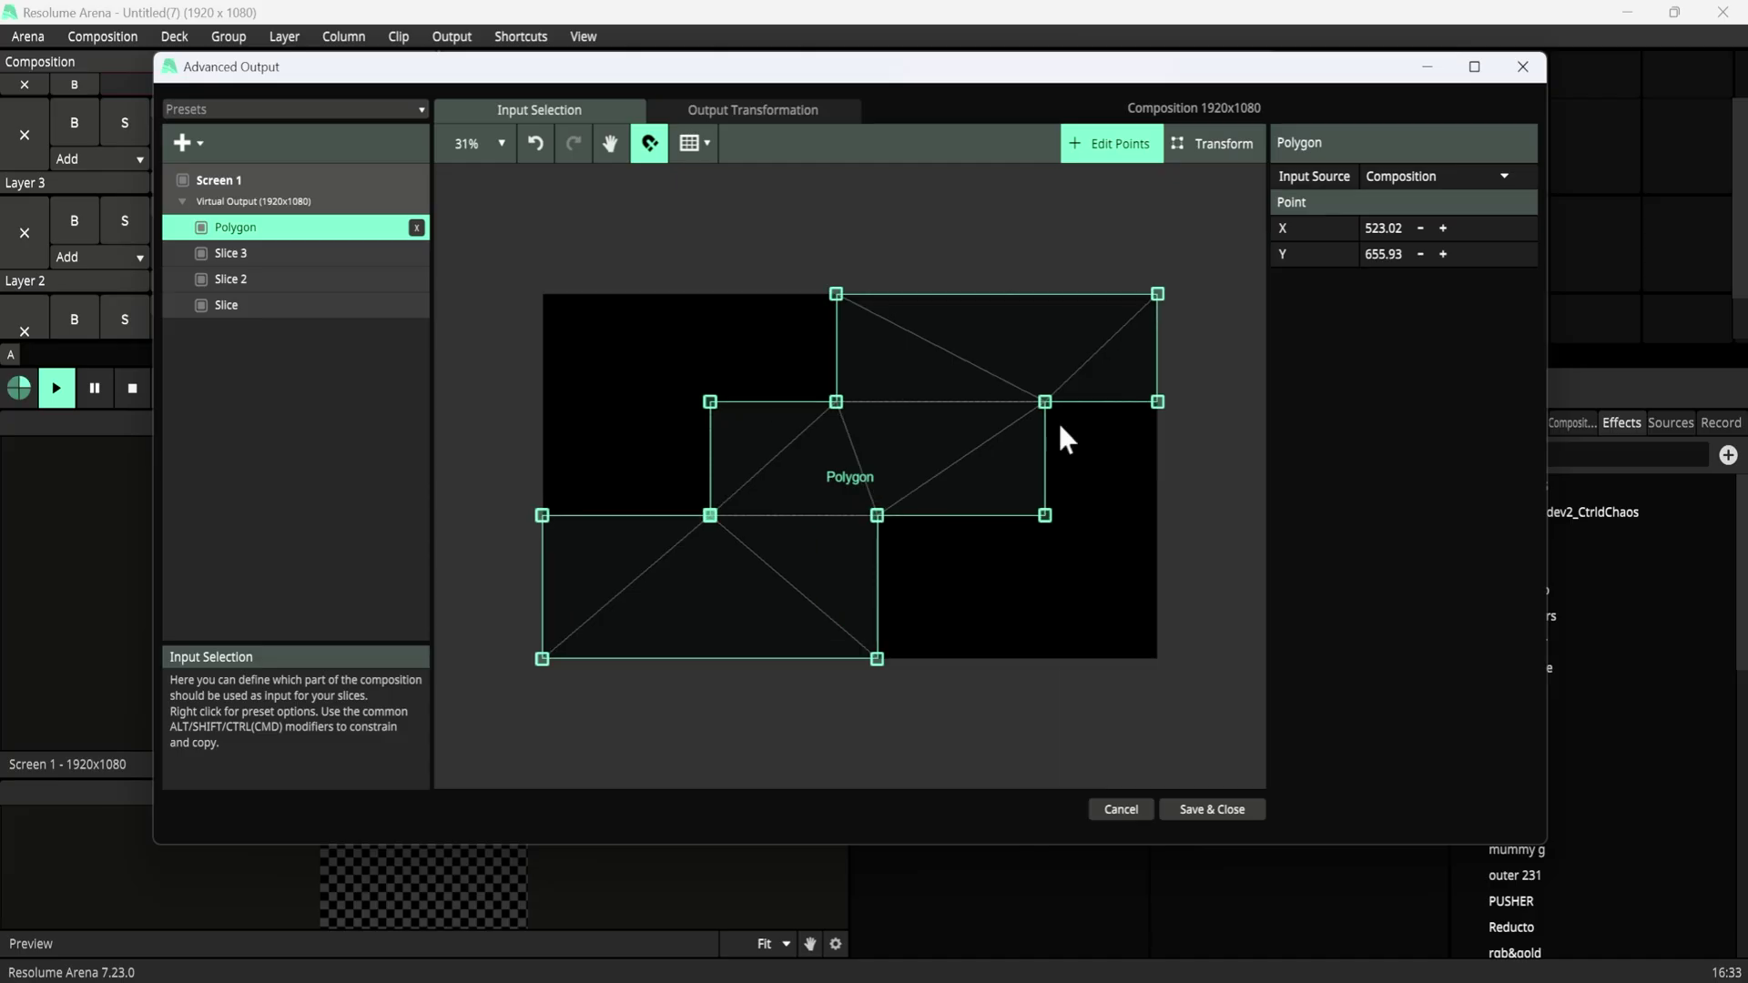
# Delete the three rectangular slices, keeping only the polygon, and show the polygon's output transformation.
pyautogui.click(765, 113)
pyautogui.click(546, 112)
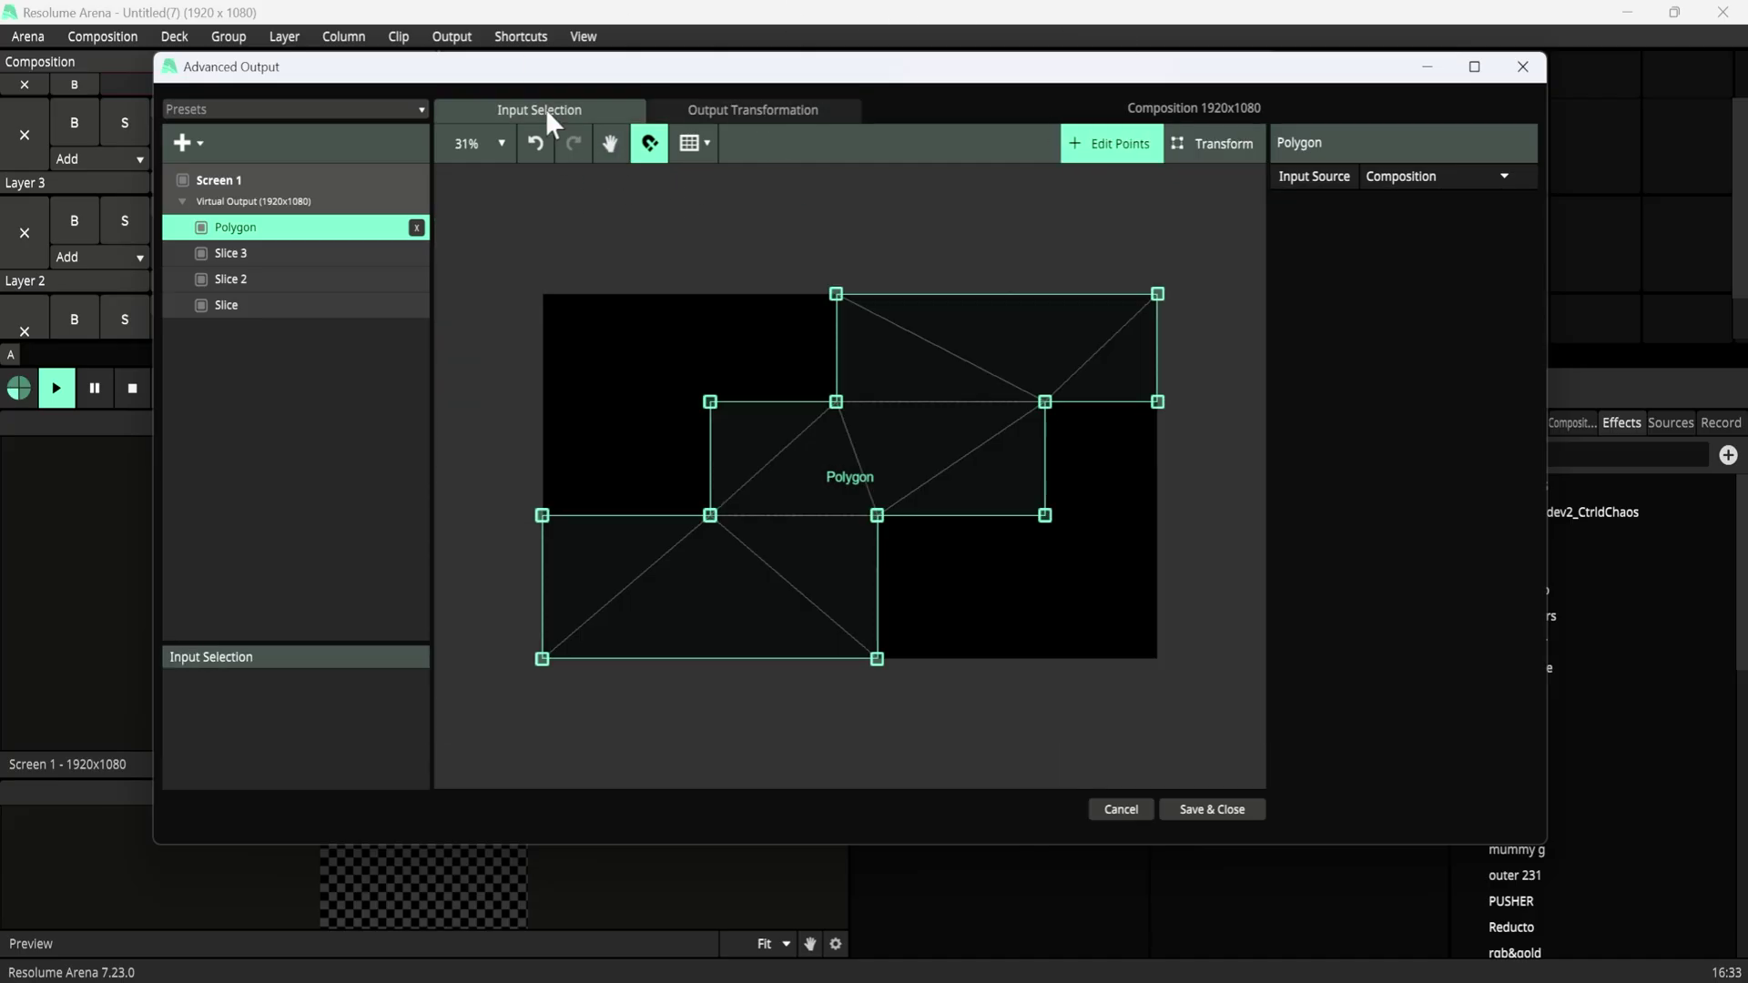
pyautogui.click(223, 306)
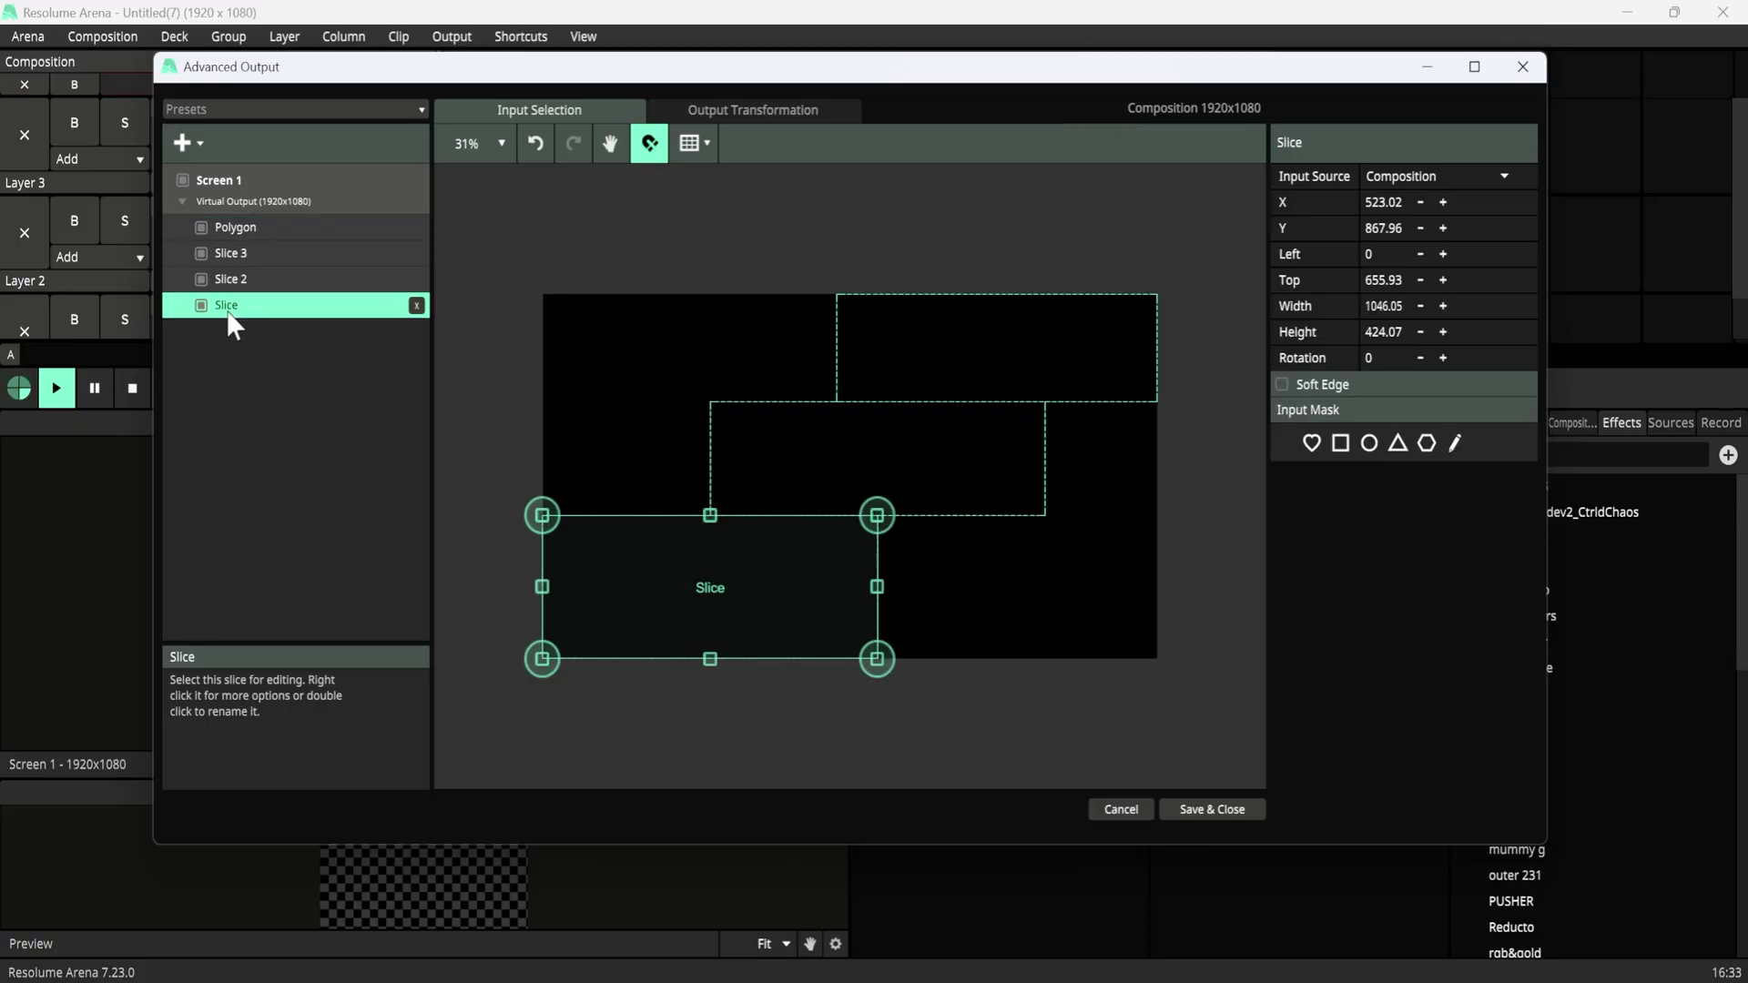
pyautogui.click(416, 306)
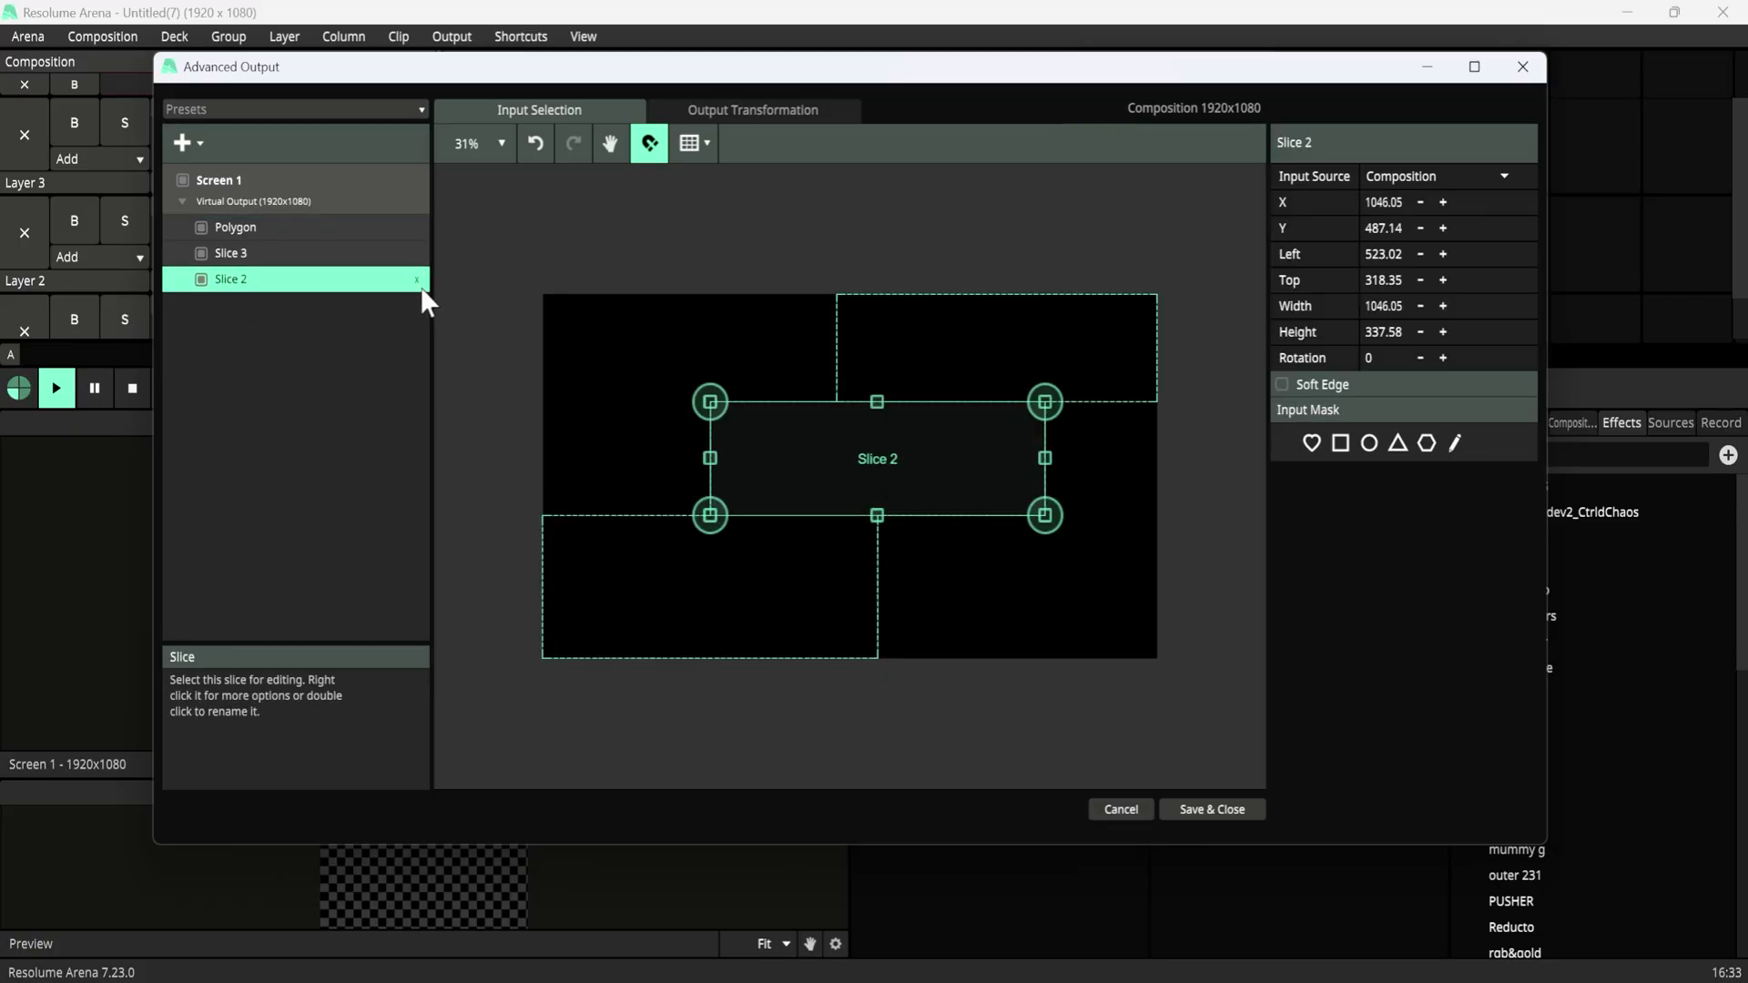
pyautogui.click(417, 280)
pyautogui.press('Delete')
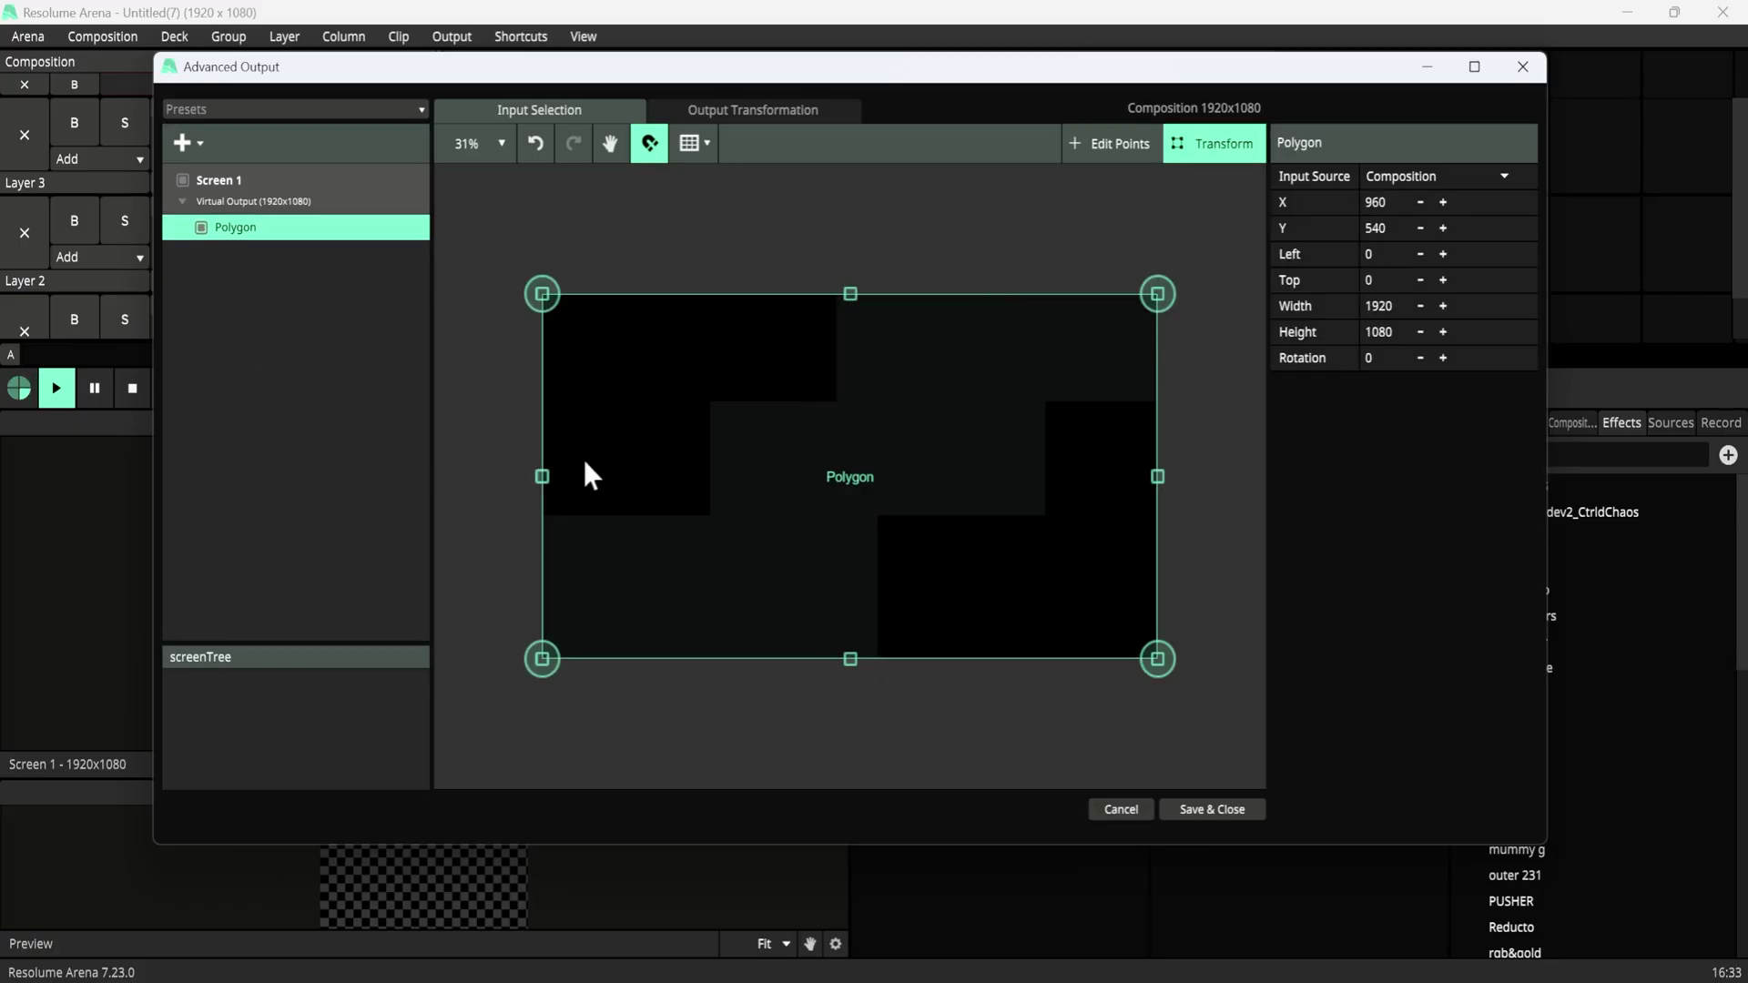
pyautogui.click(768, 111)
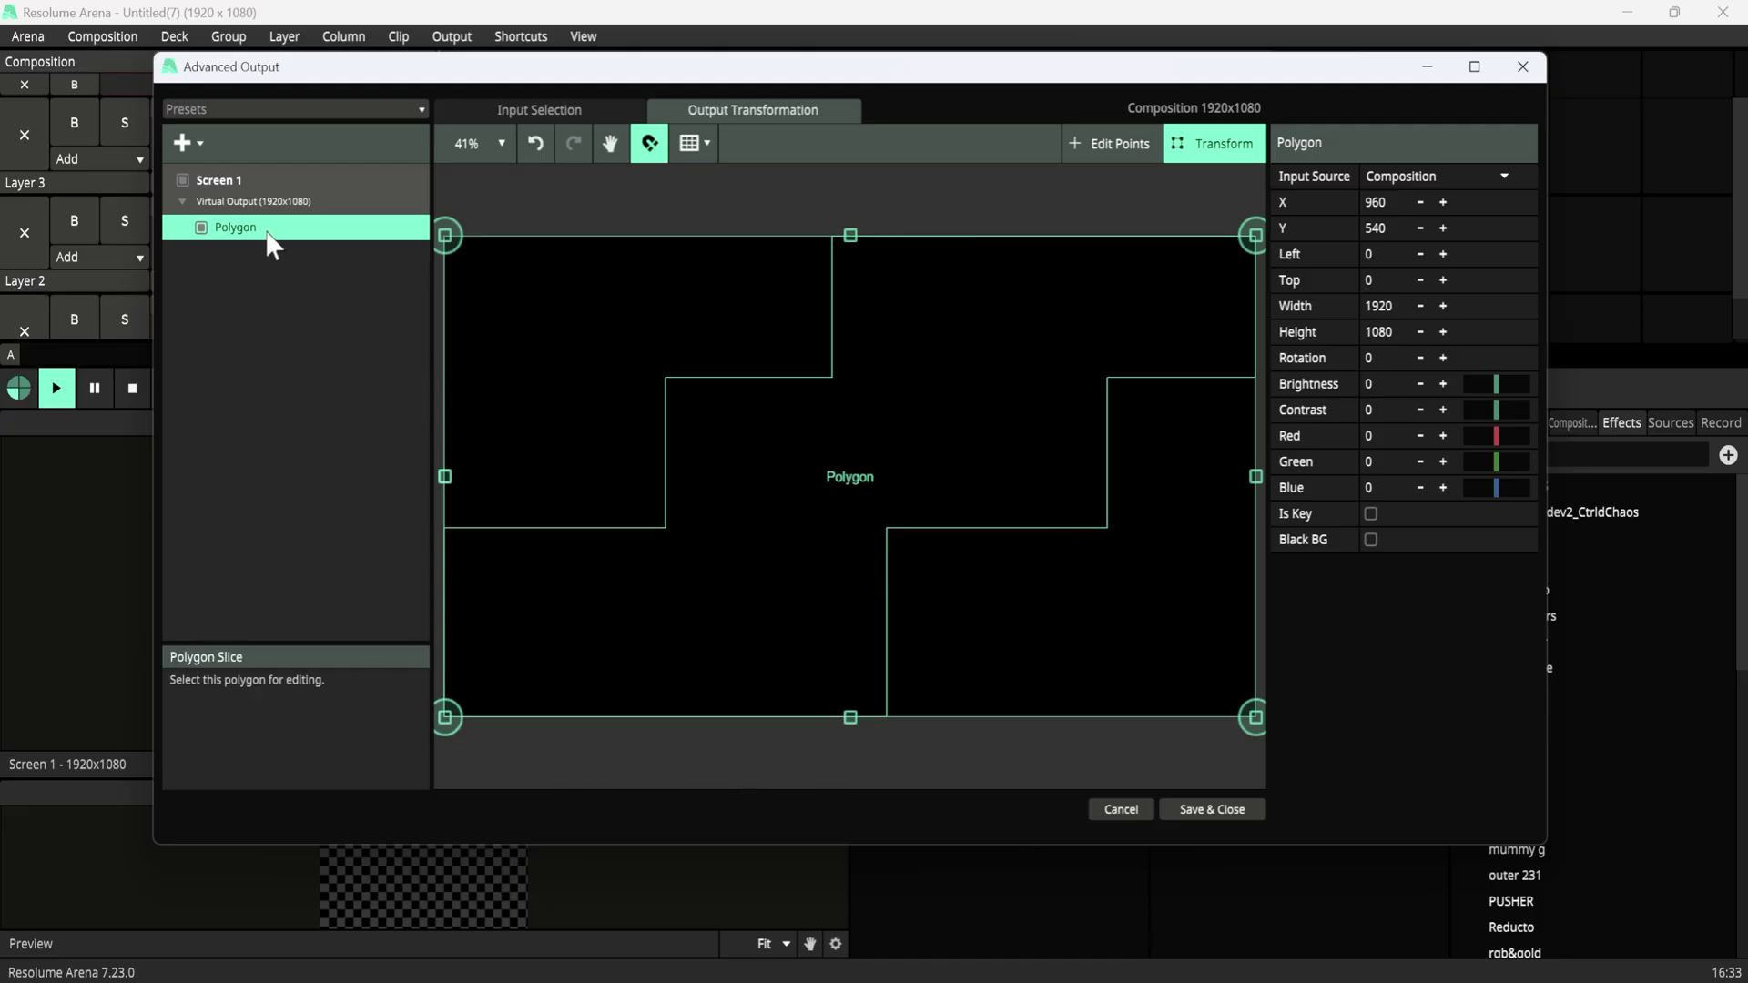
# Save the polygon output setup, switch to Chaser and light the staircase polygon in step 1 of a new document.
pyautogui.click(1198, 806)
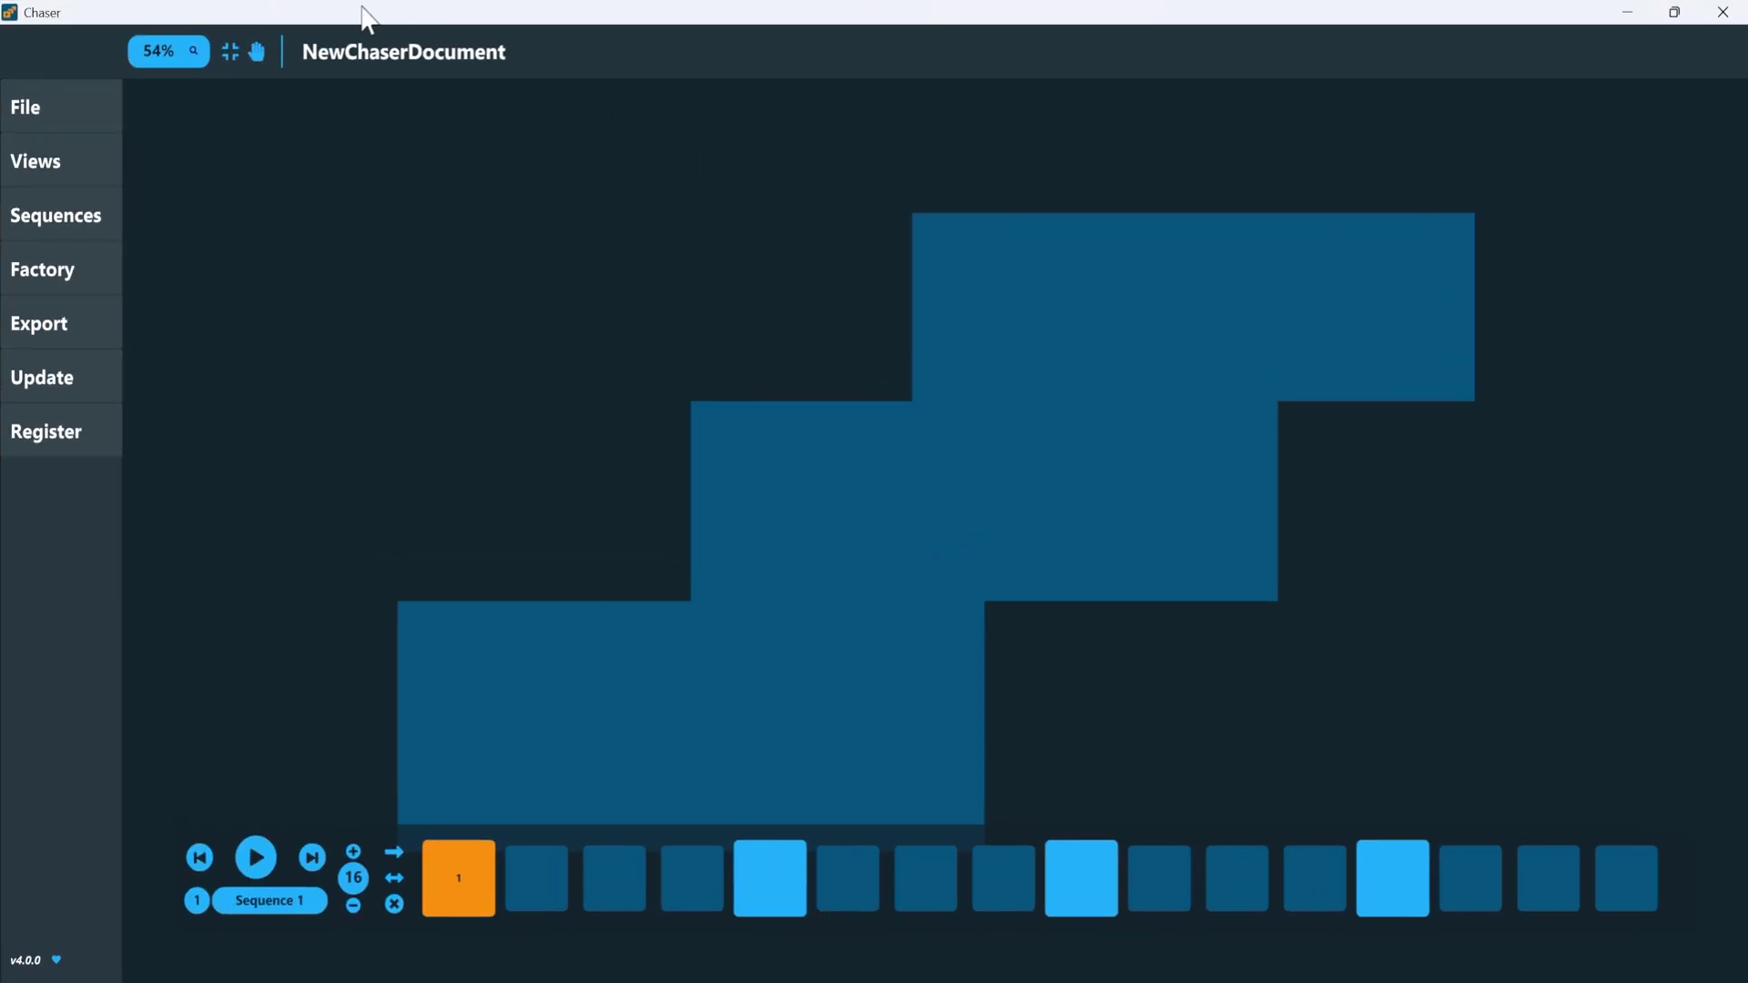
pyautogui.click(76, 109)
pyautogui.click(187, 113)
pyautogui.click(790, 679)
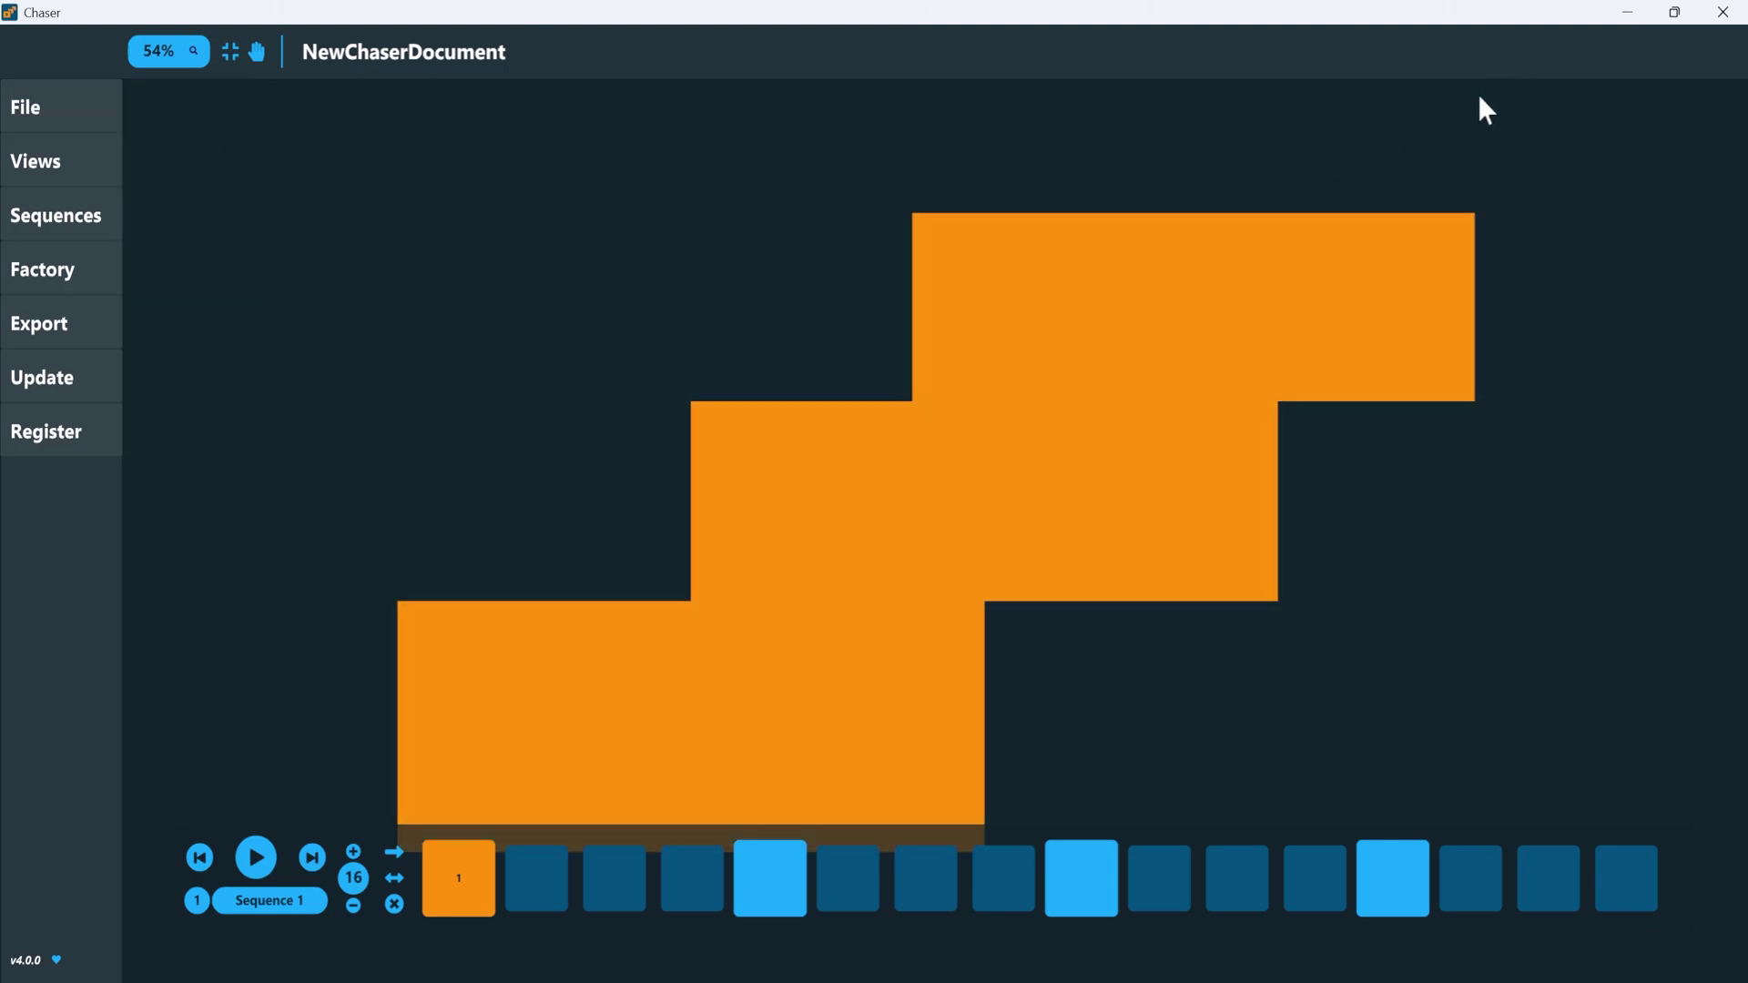
pyautogui.click(1627, 13)
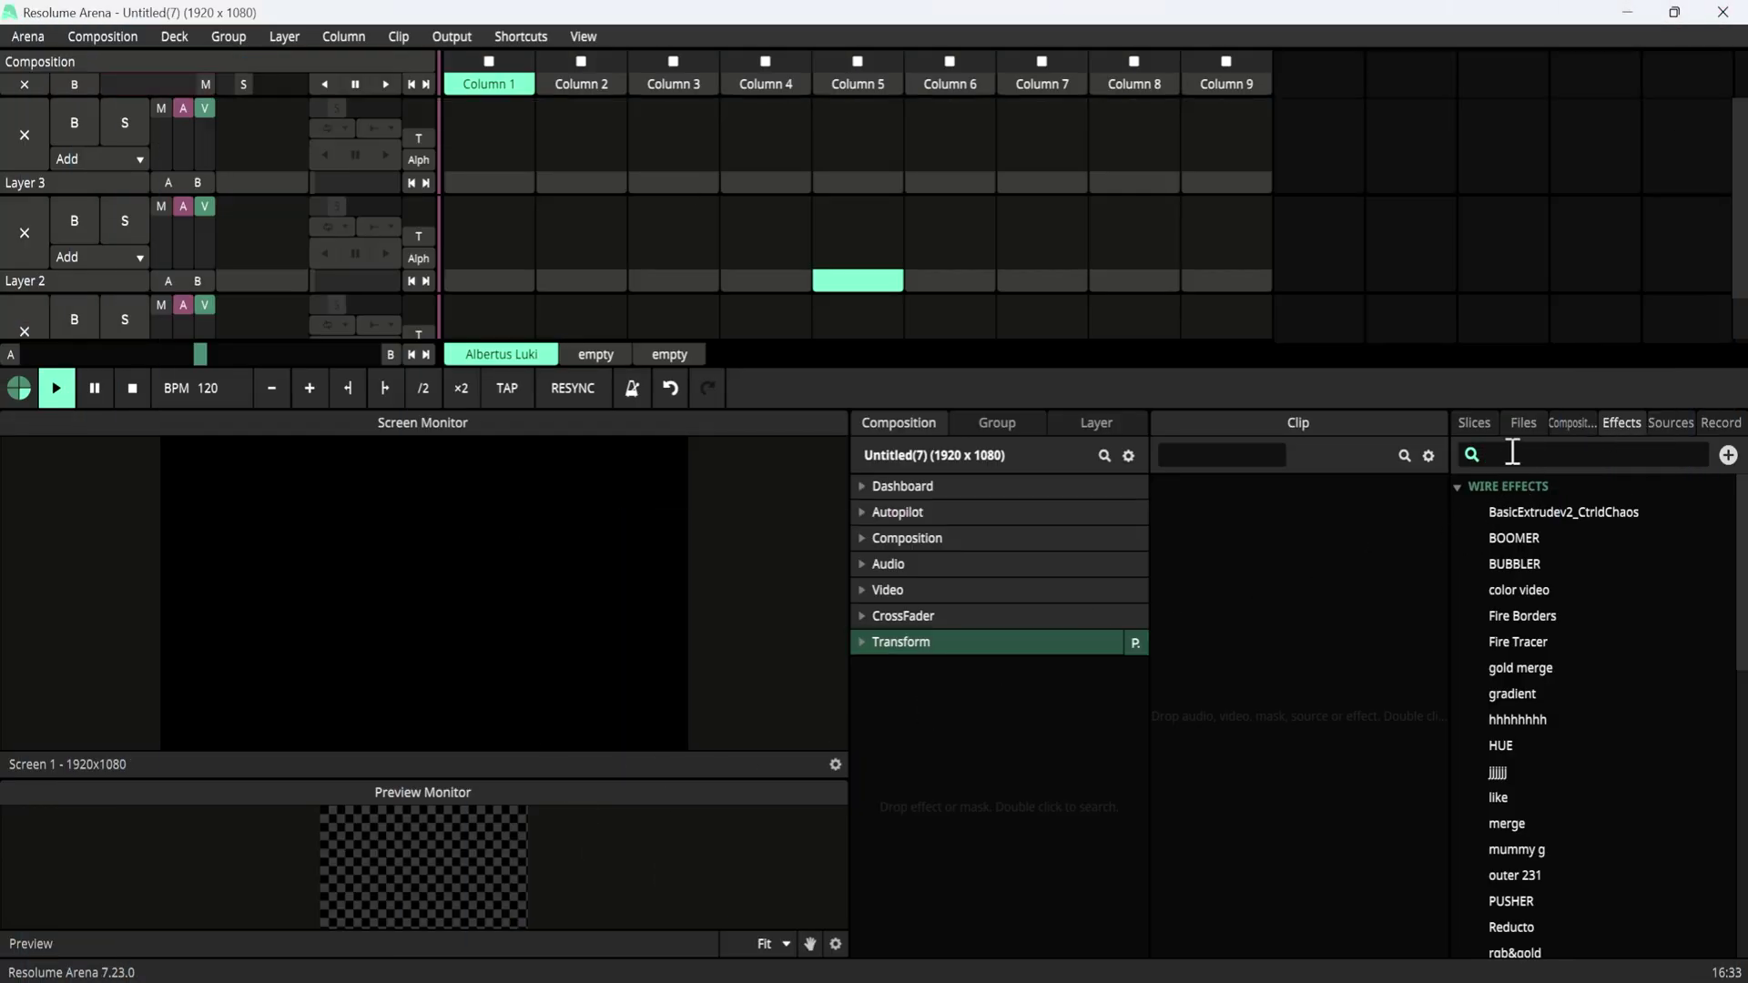
# Apply the Outliner effect to the whole composition in Resolume and inspect the outlined polygon in Advanced Output.
pyautogui.write('out')
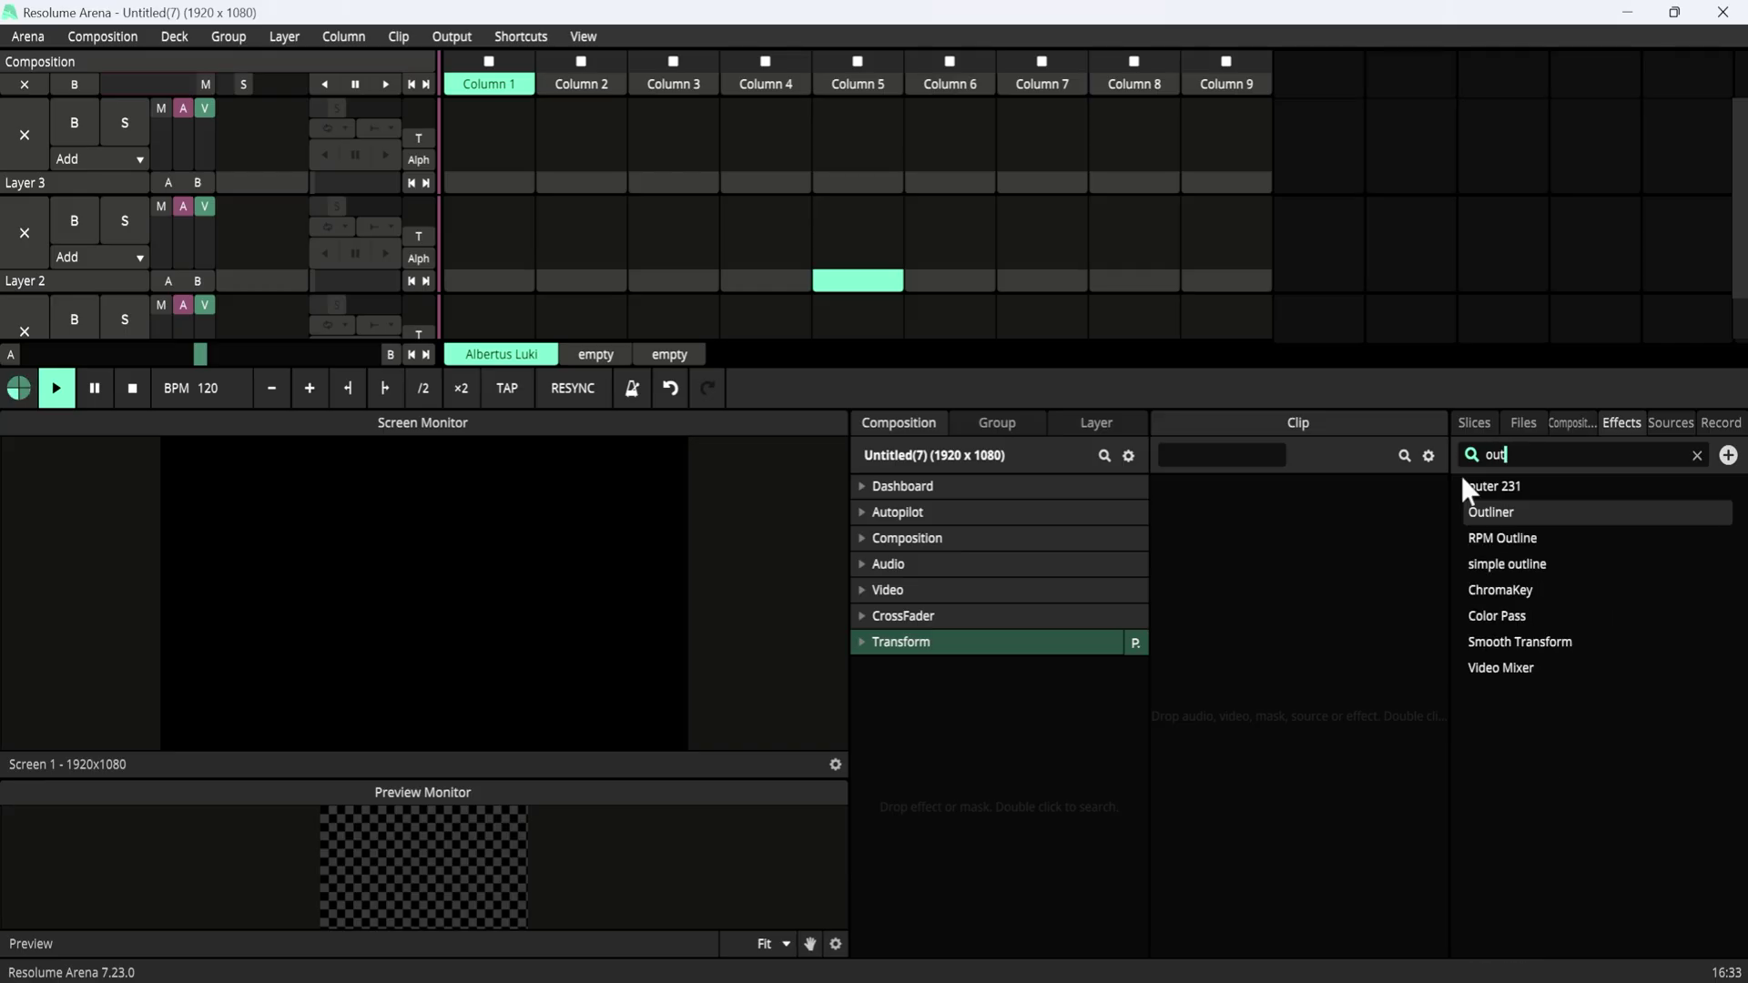
pyautogui.moveTo(1484, 508); pyautogui.dragTo(928, 678)
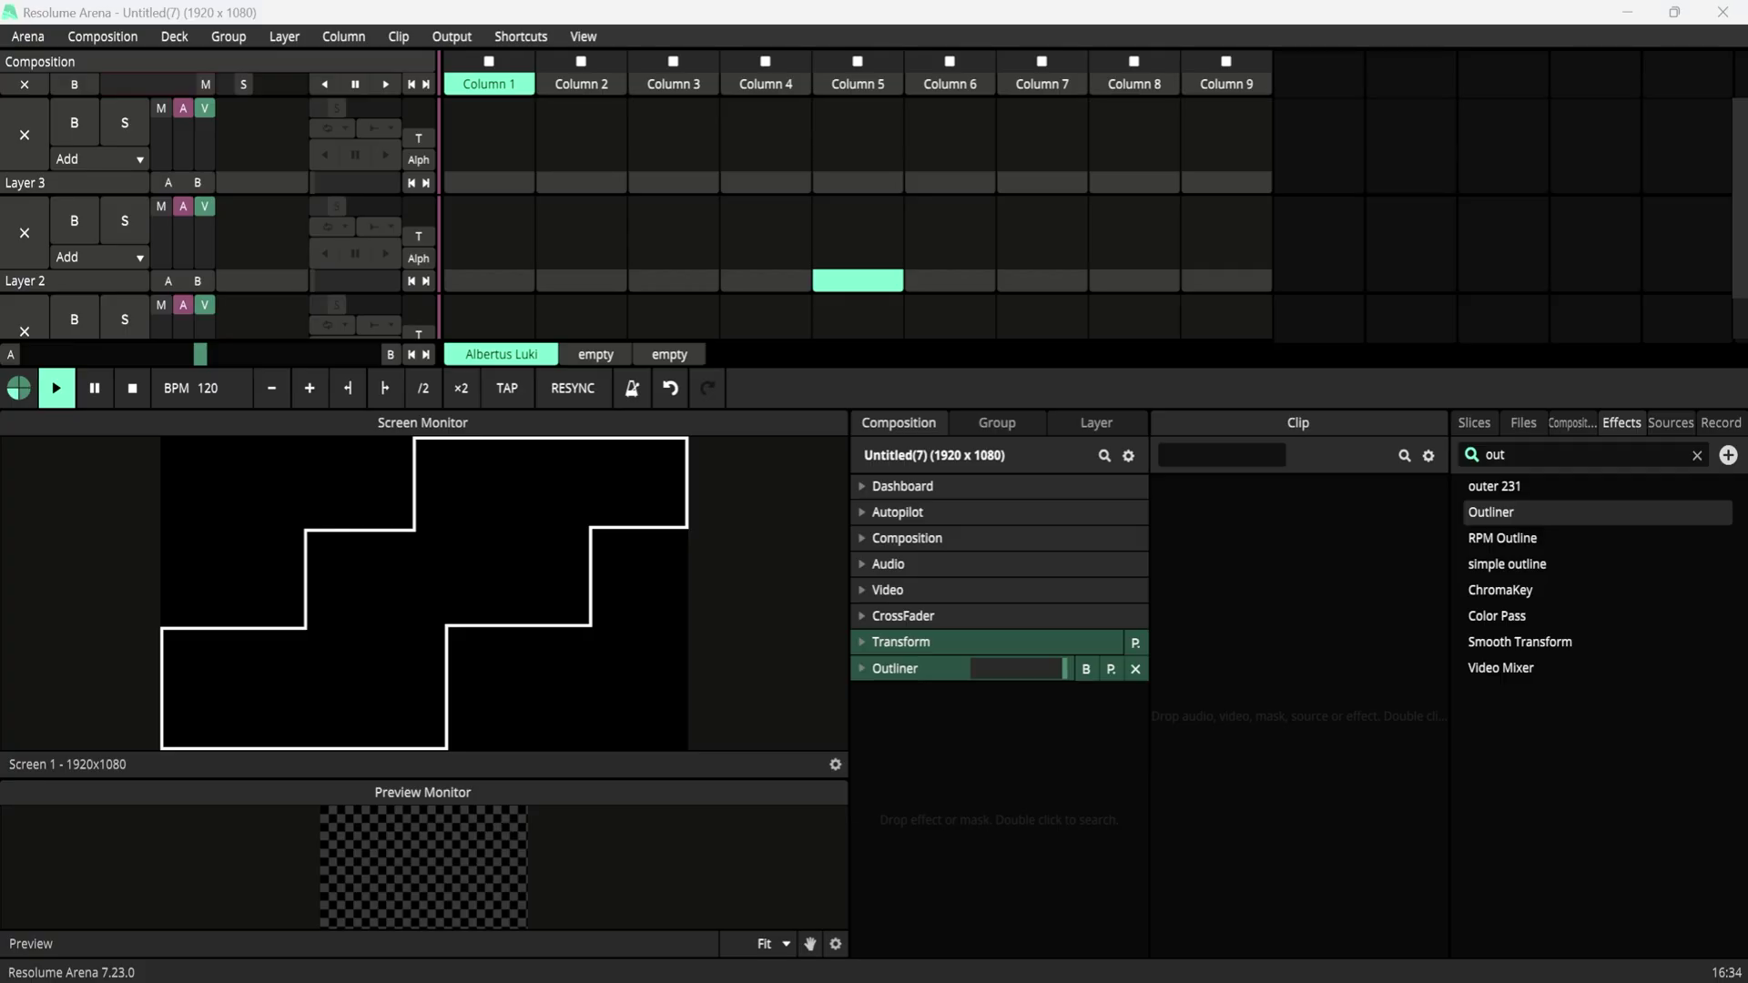
pyautogui.click(452, 36)
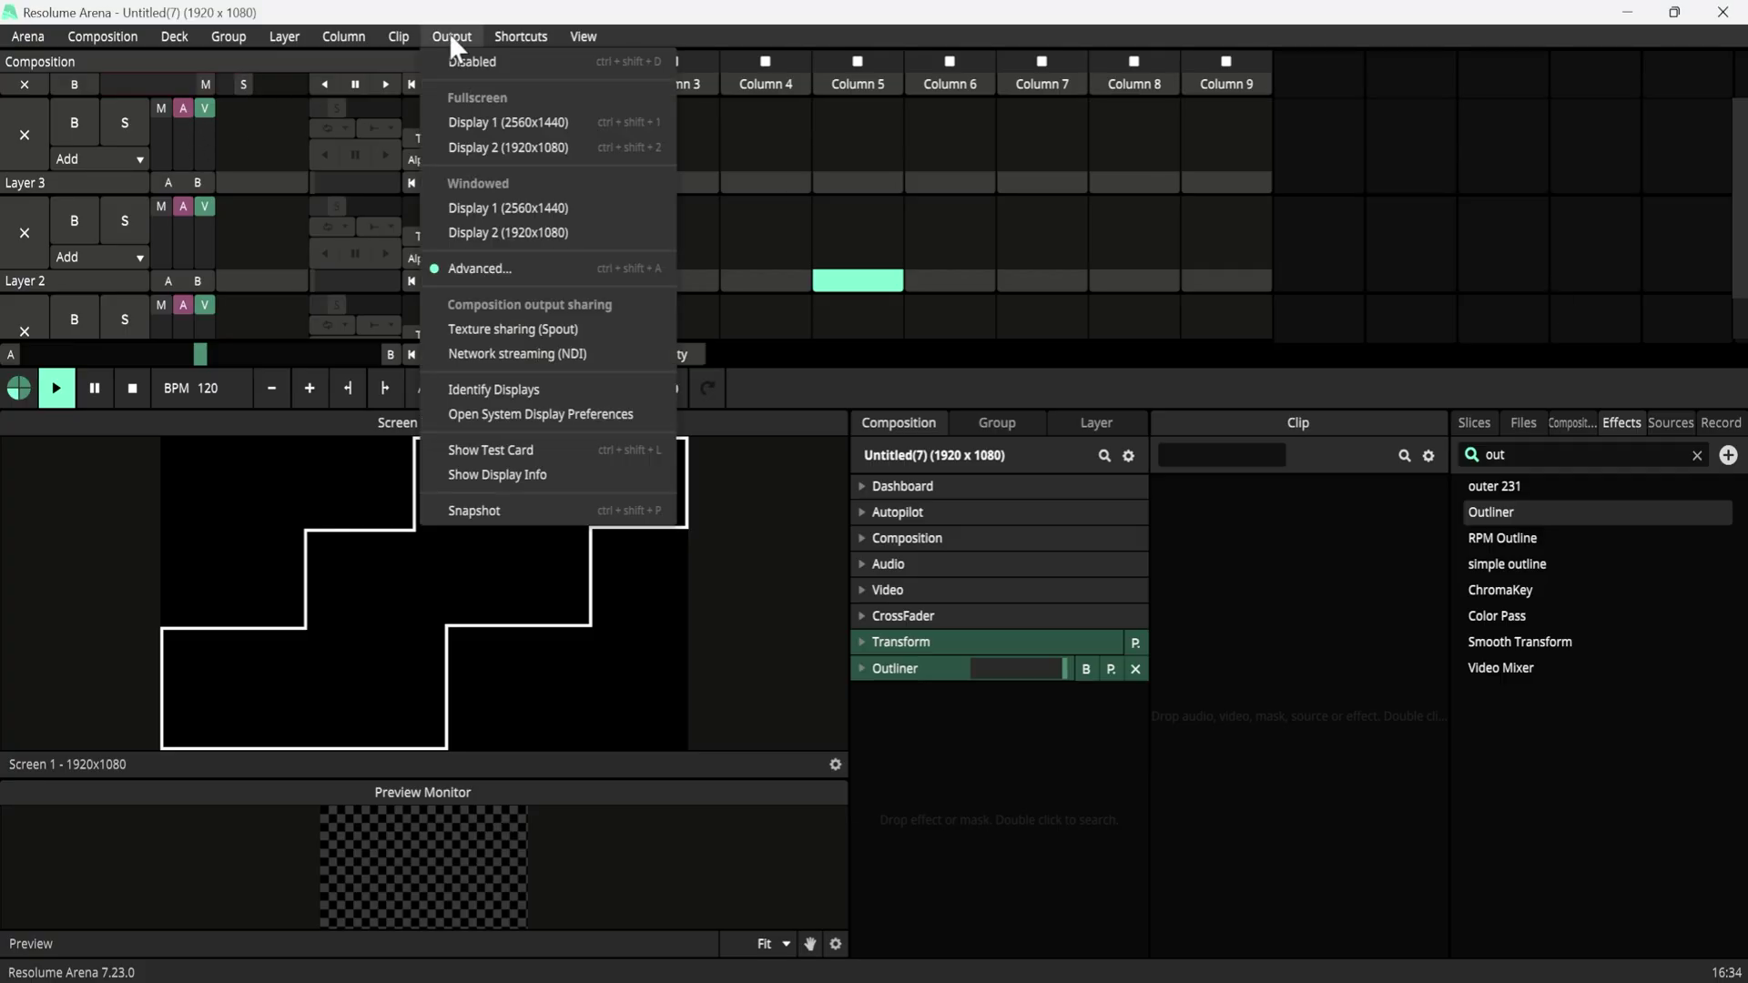
pyautogui.click(472, 280)
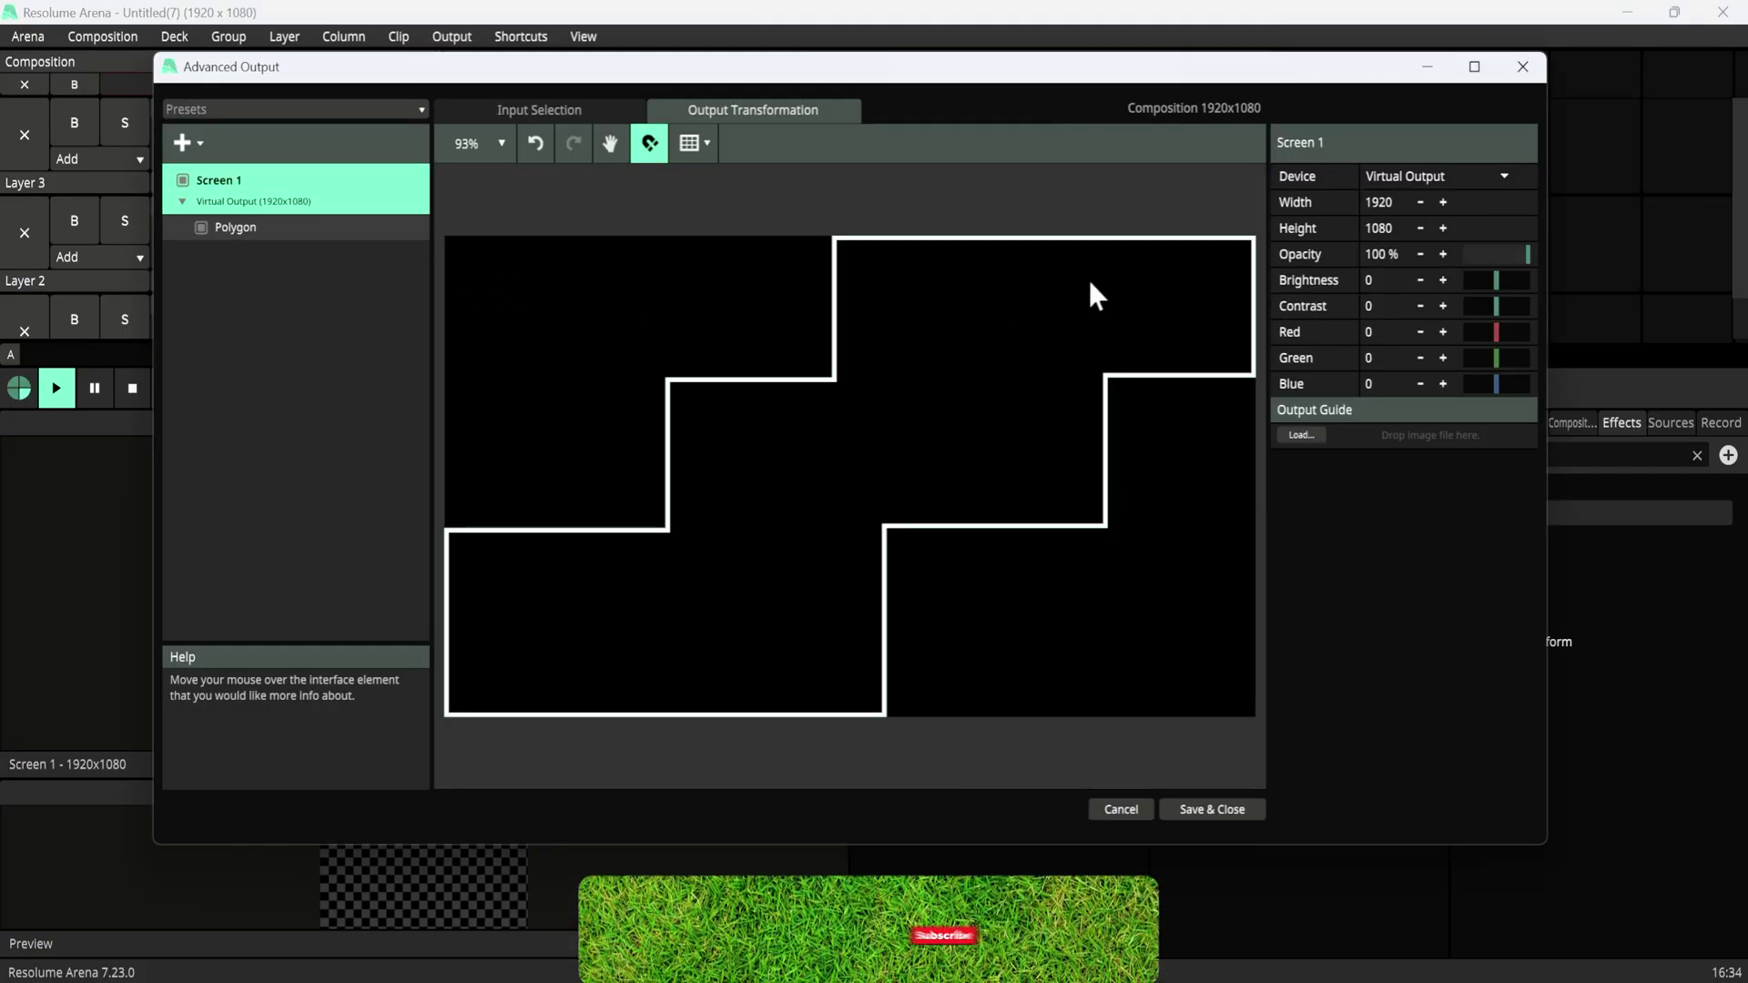
pyautogui.click(776, 503)
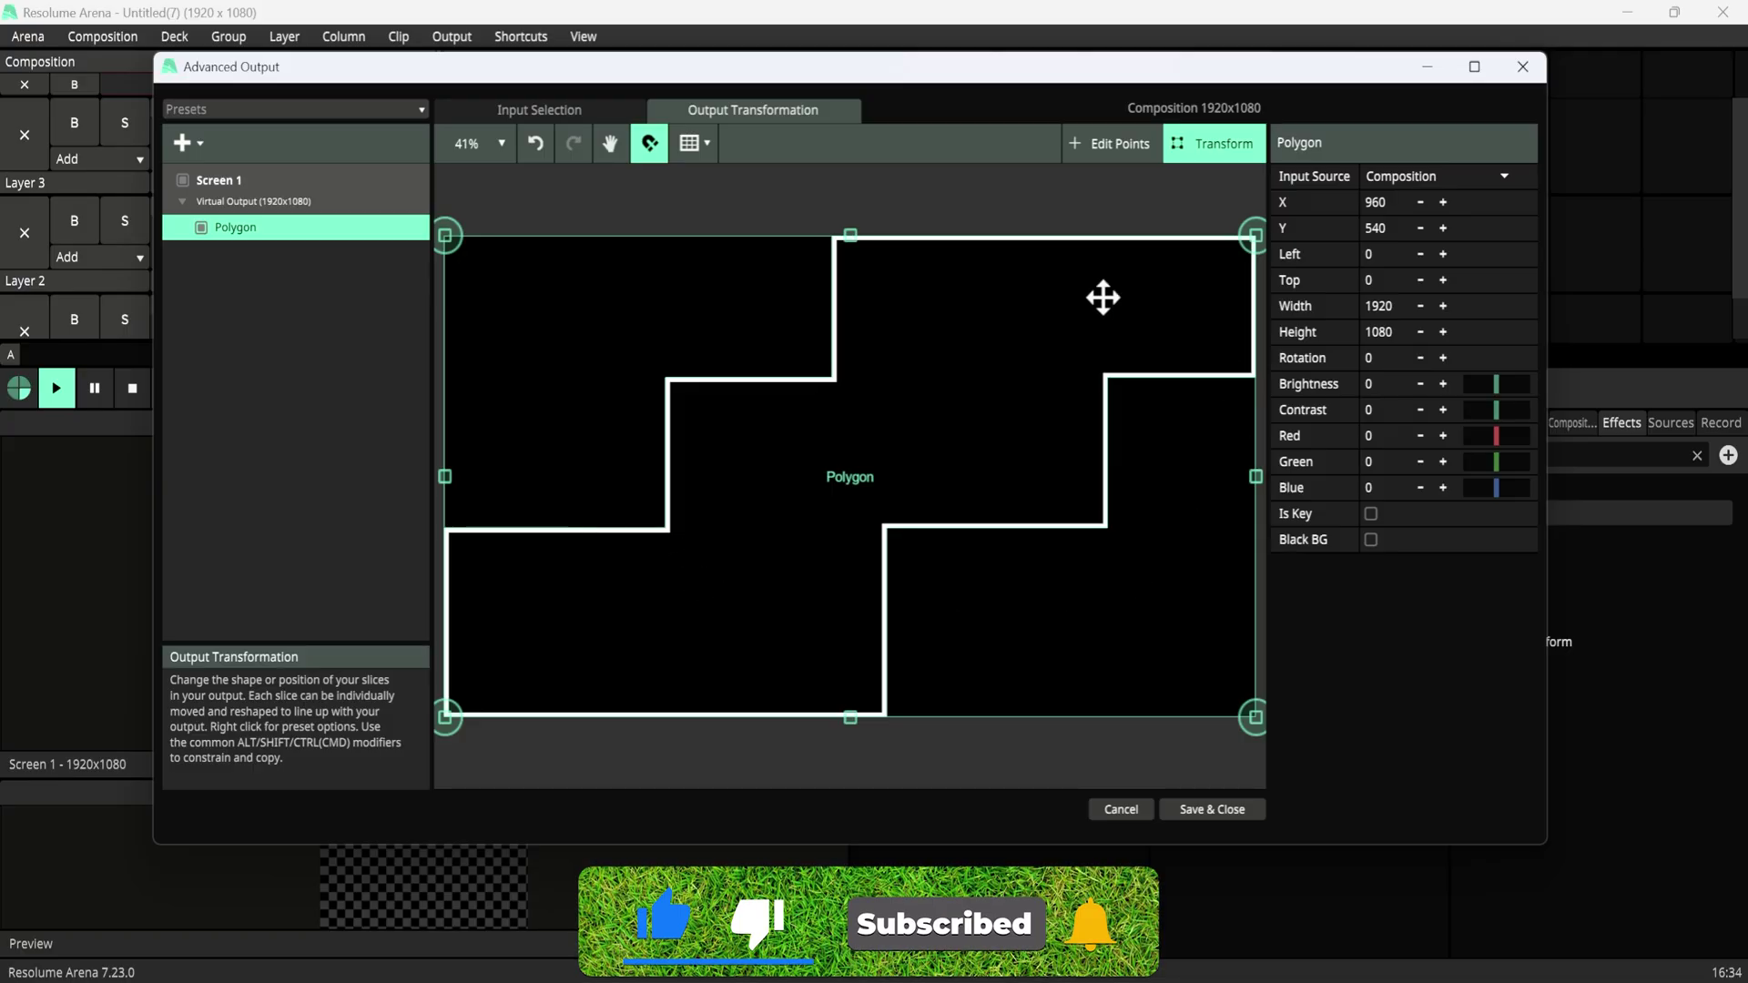
# Start a new Advanced Output preset with a single default slice and reposition the Advanced Output window.
pyautogui.click(257, 109)
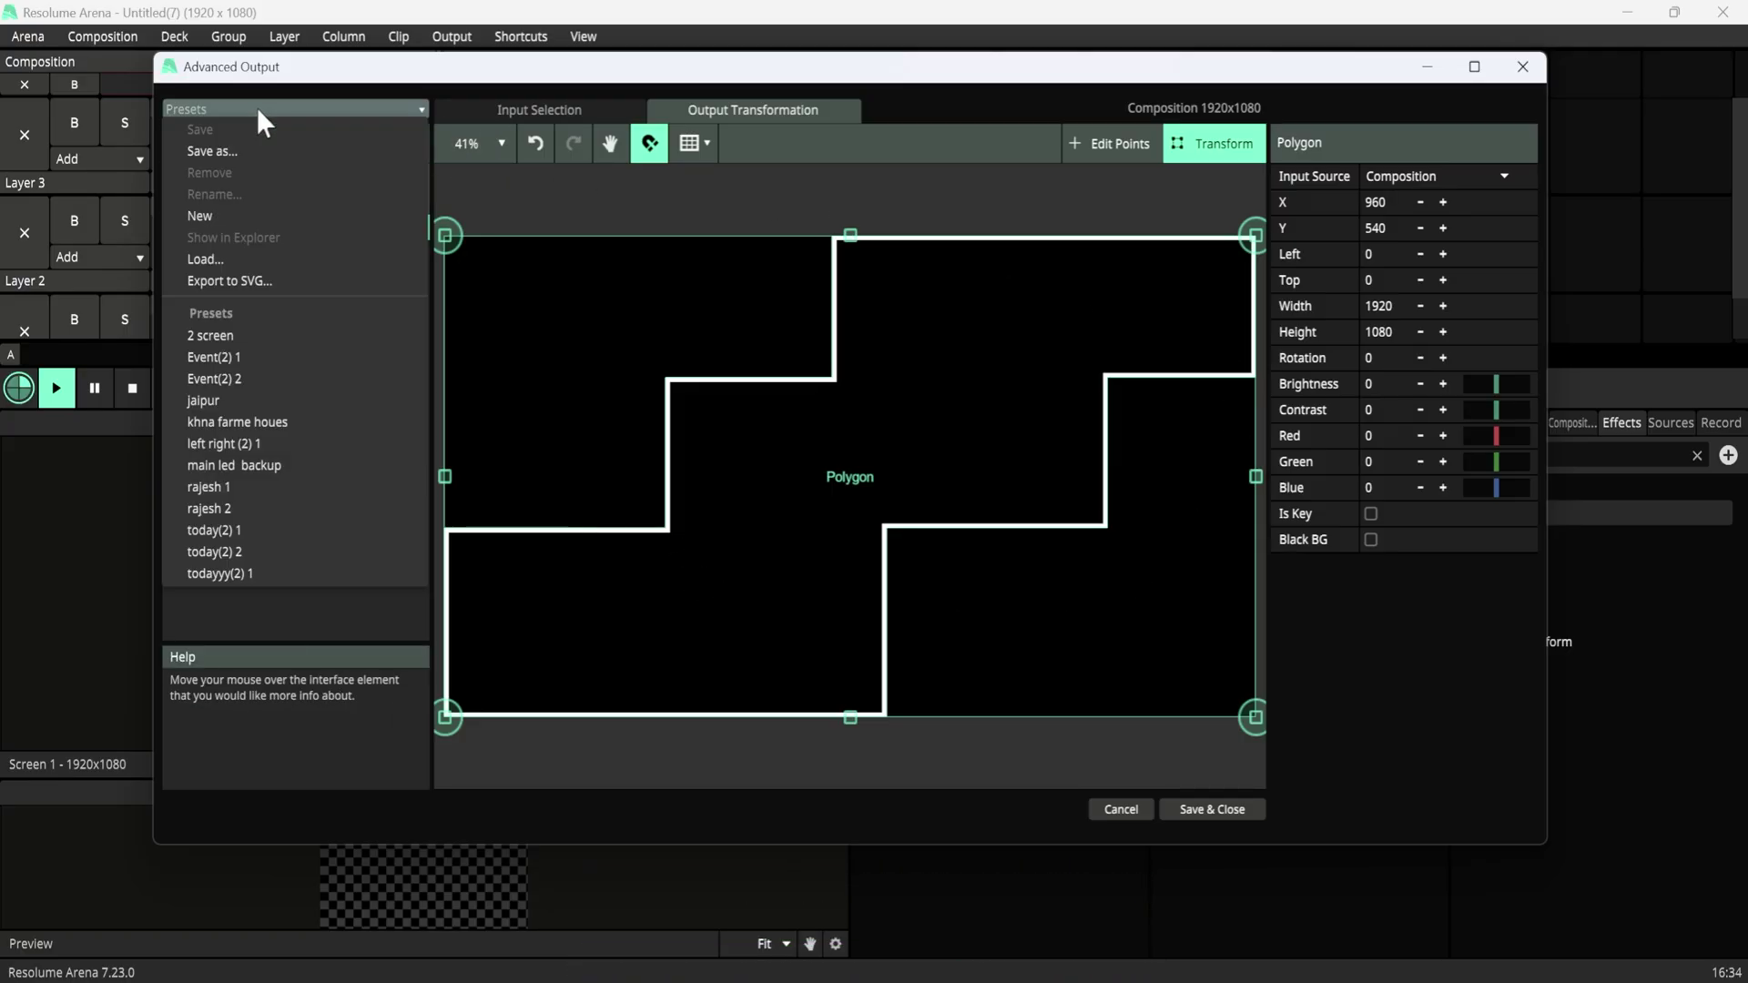
pyautogui.click(233, 216)
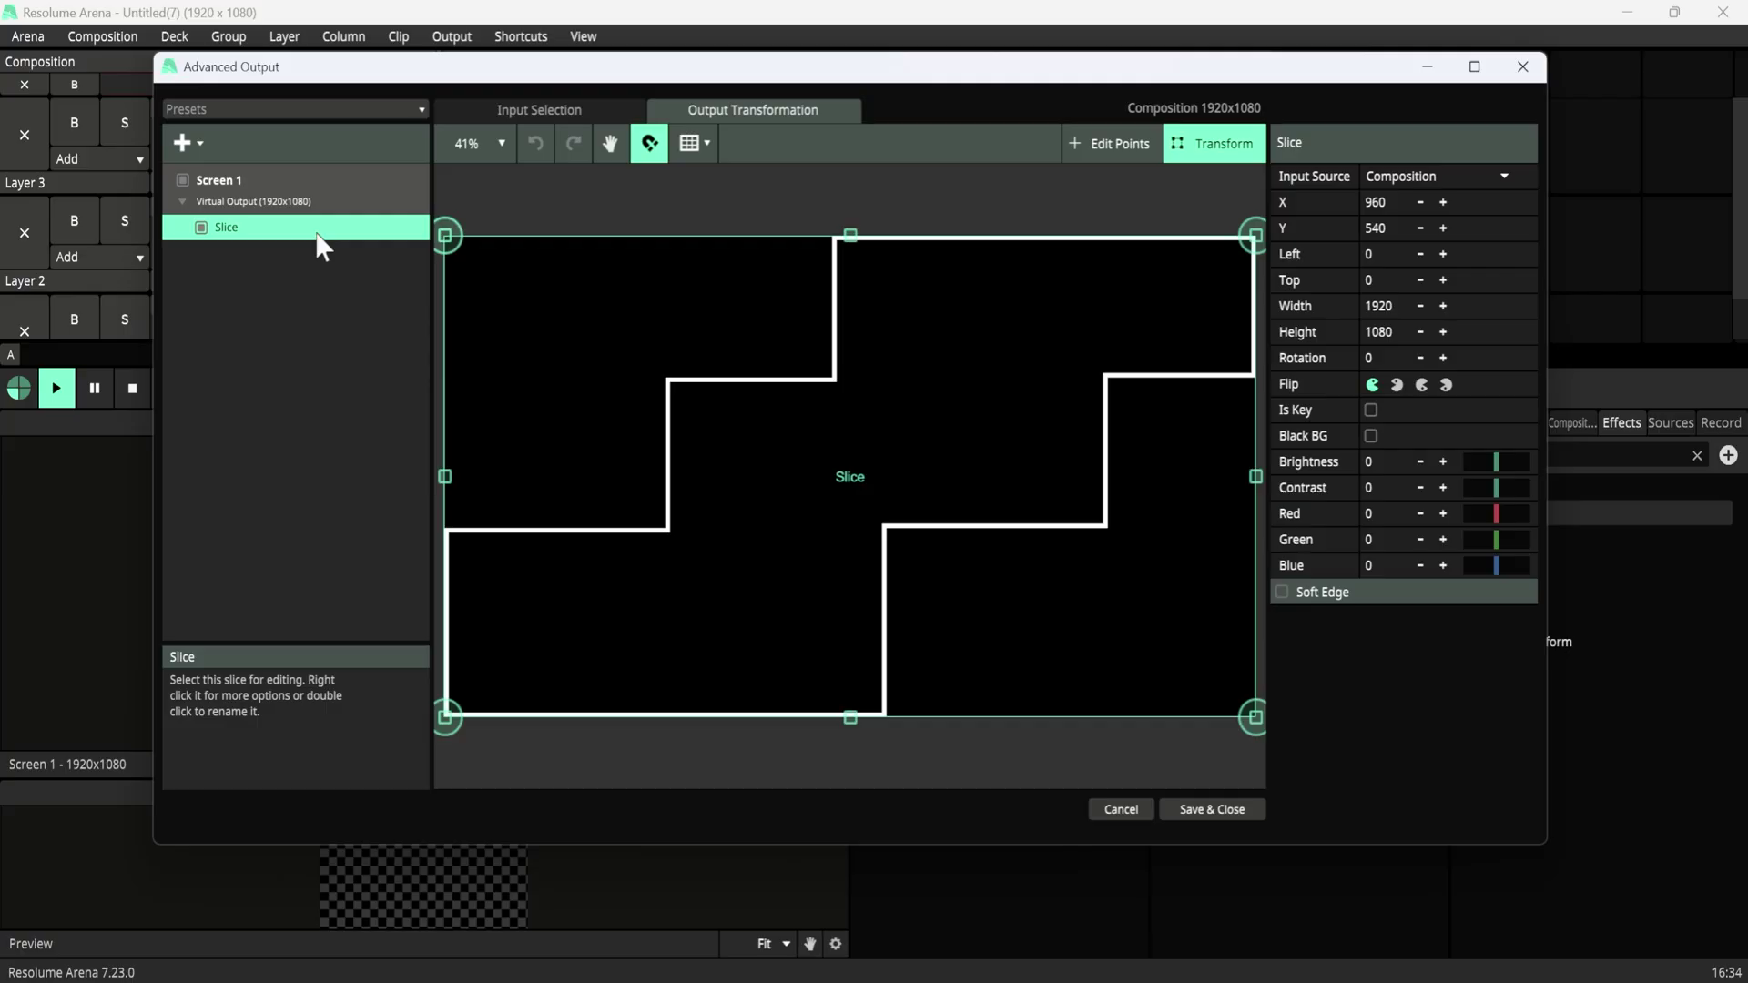
pyautogui.moveTo(813, 71); pyautogui.dragTo(135, 172)
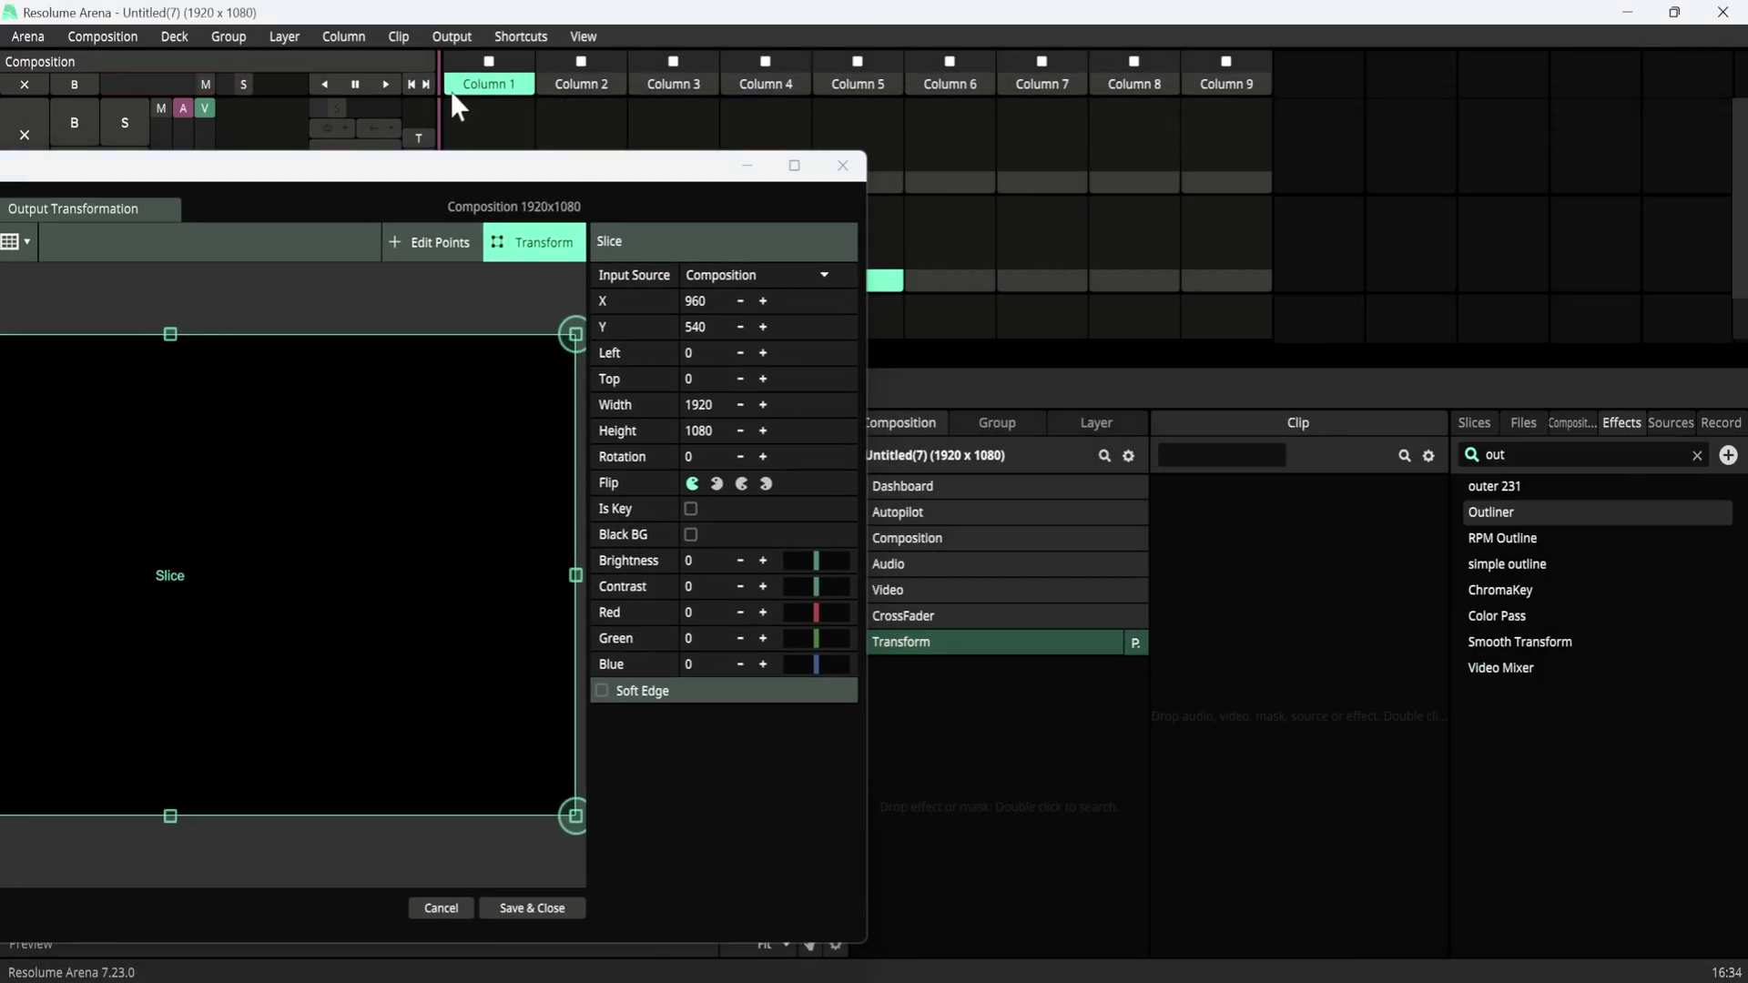
pyautogui.moveTo(428, 189); pyautogui.dragTo(1073, 146)
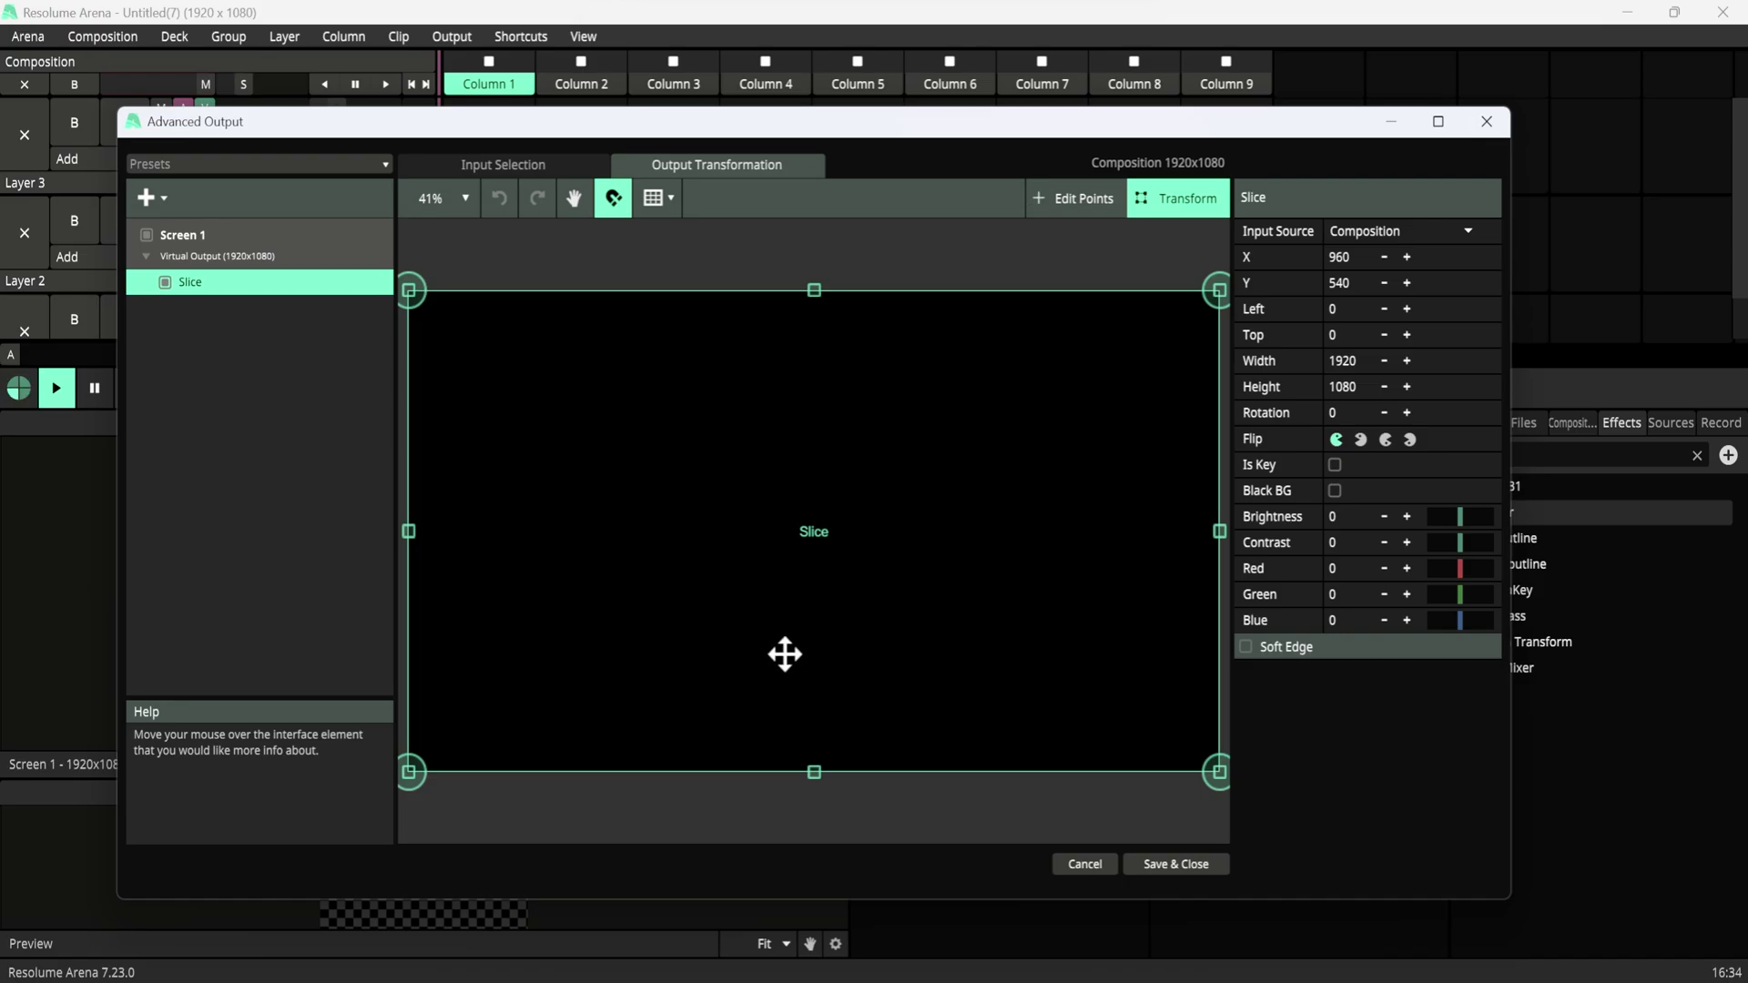
pyautogui.moveTo(668, 128); pyautogui.dragTo(682, 180)
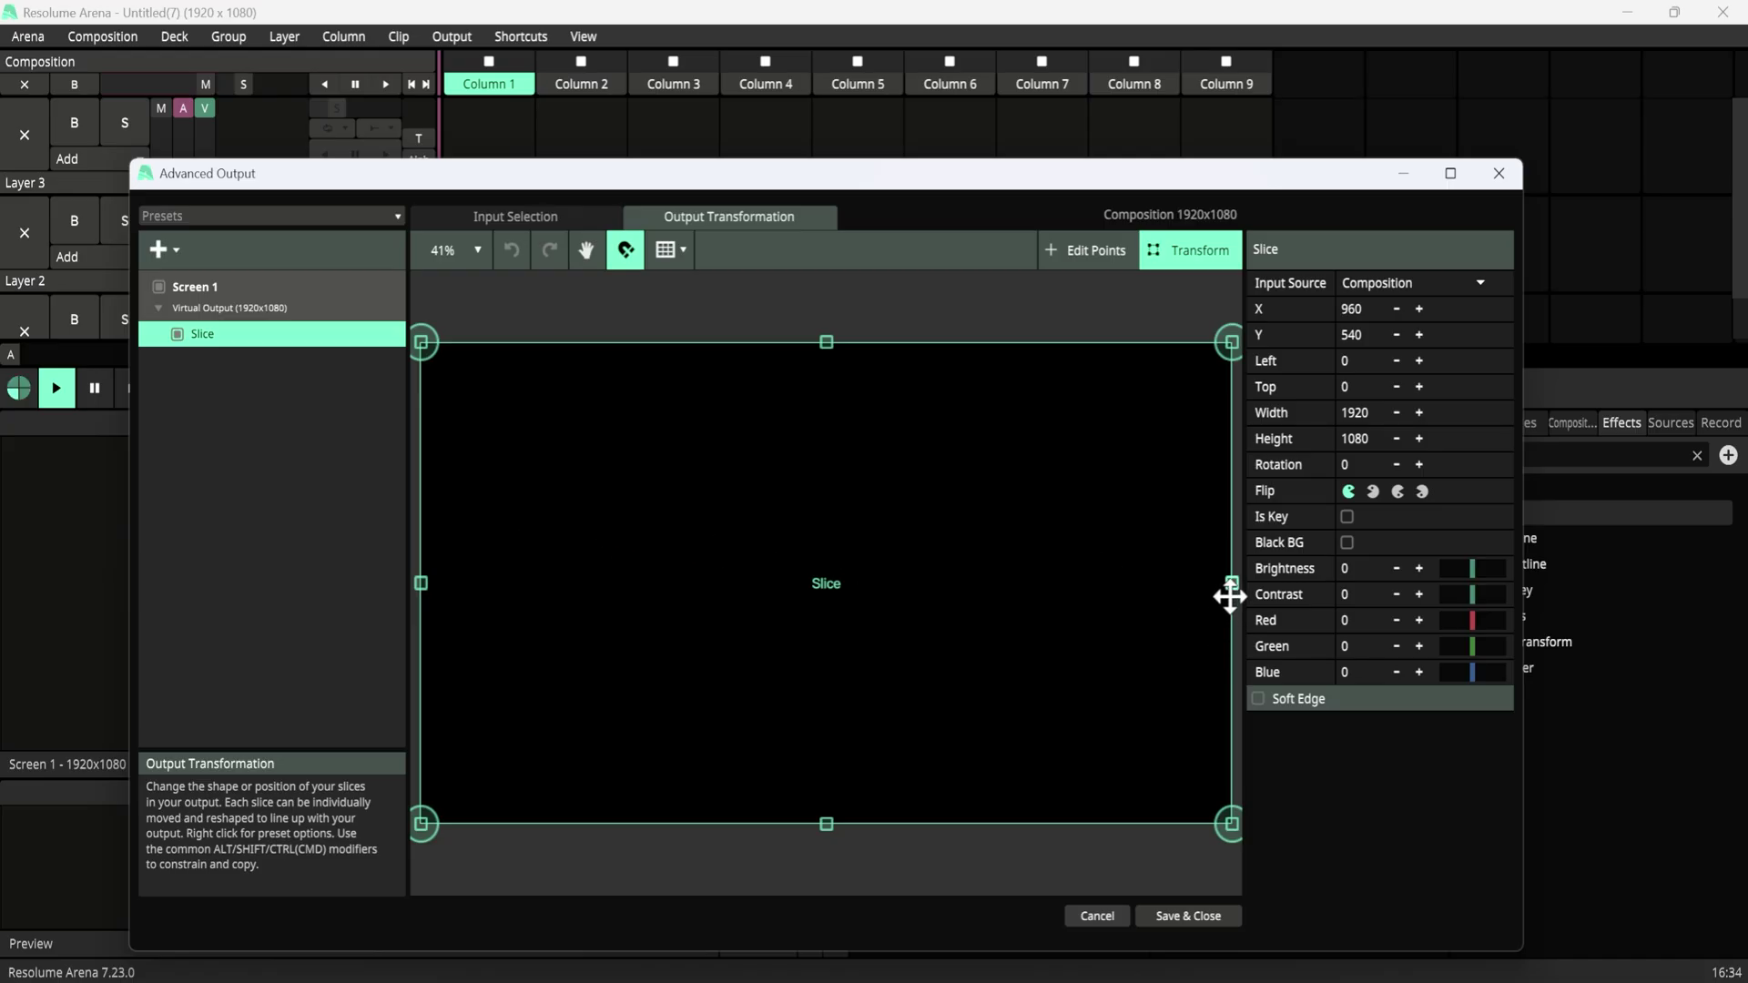
# Resize the slice's output to about 980 × 686 and move it to about X 897, Y 540.
pyautogui.moveTo(1232, 583); pyautogui.dragTo(1026, 582)
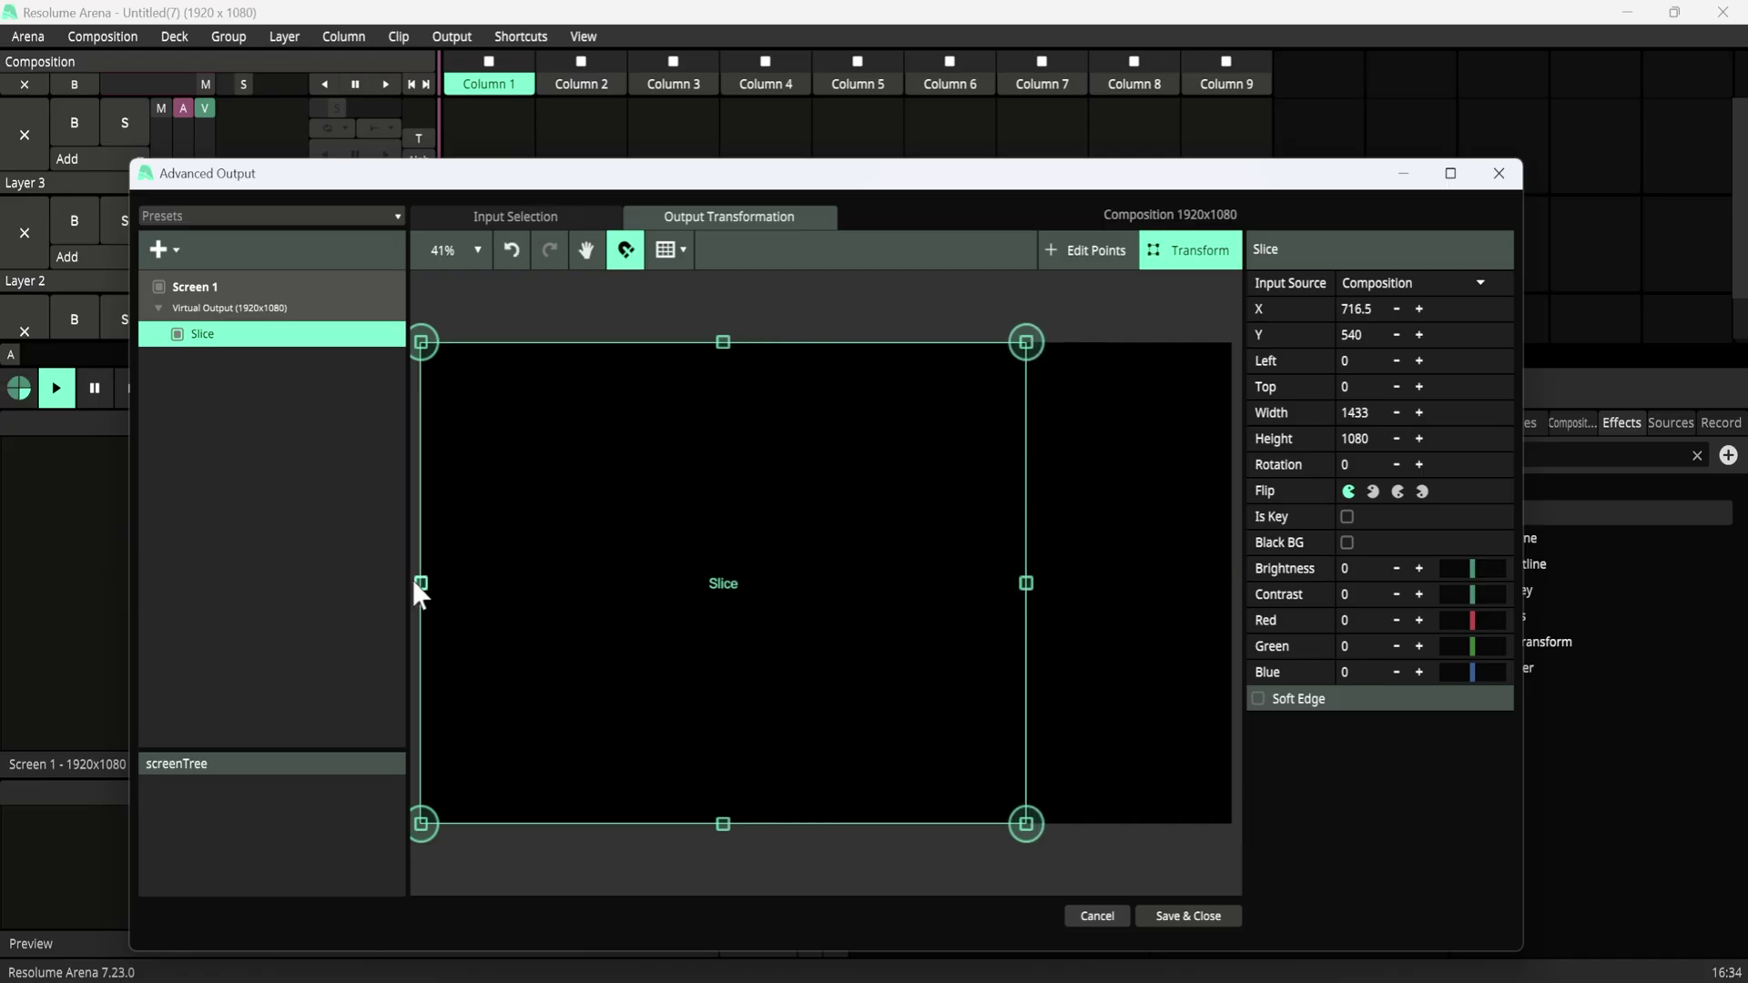
pyautogui.moveTo(421, 582); pyautogui.dragTo(611, 583)
pyautogui.moveTo(816, 343); pyautogui.dragTo(816, 449)
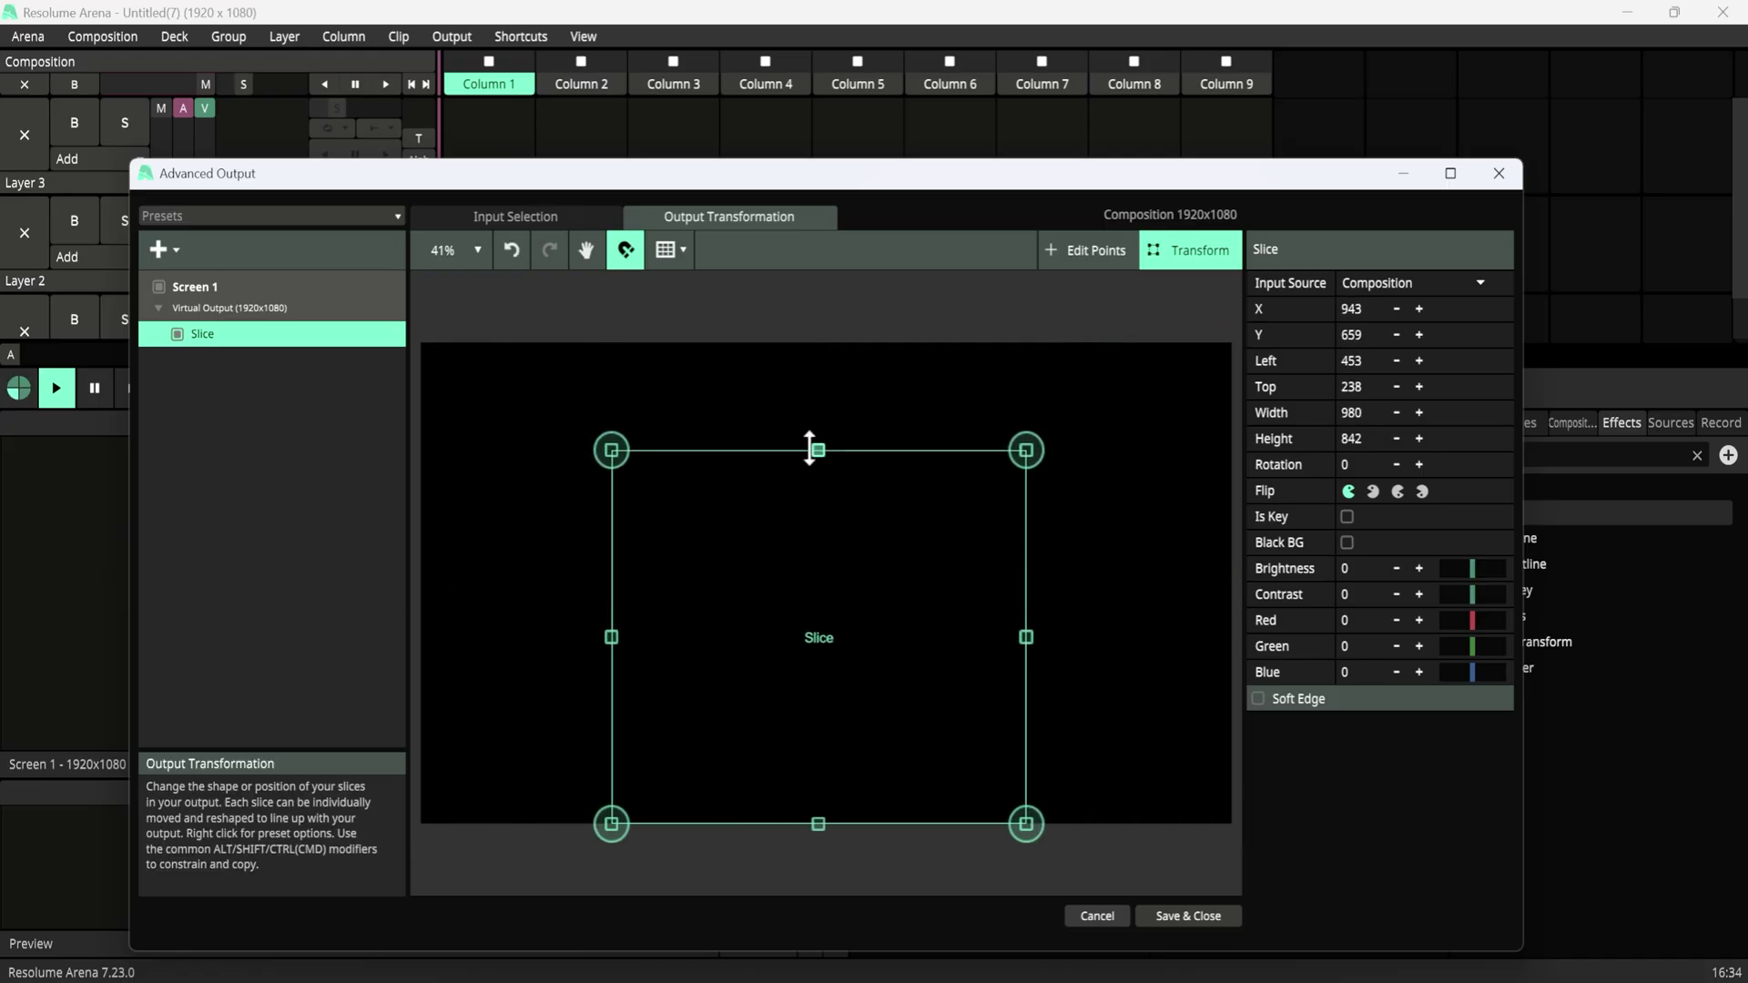
pyautogui.moveTo(818, 824); pyautogui.dragTo(818, 735)
pyautogui.moveTo(879, 601)
pyautogui.mouseDown()
pyautogui.moveTo(847, 587)
pyautogui.moveTo(865, 581)
pyautogui.mouseUp()
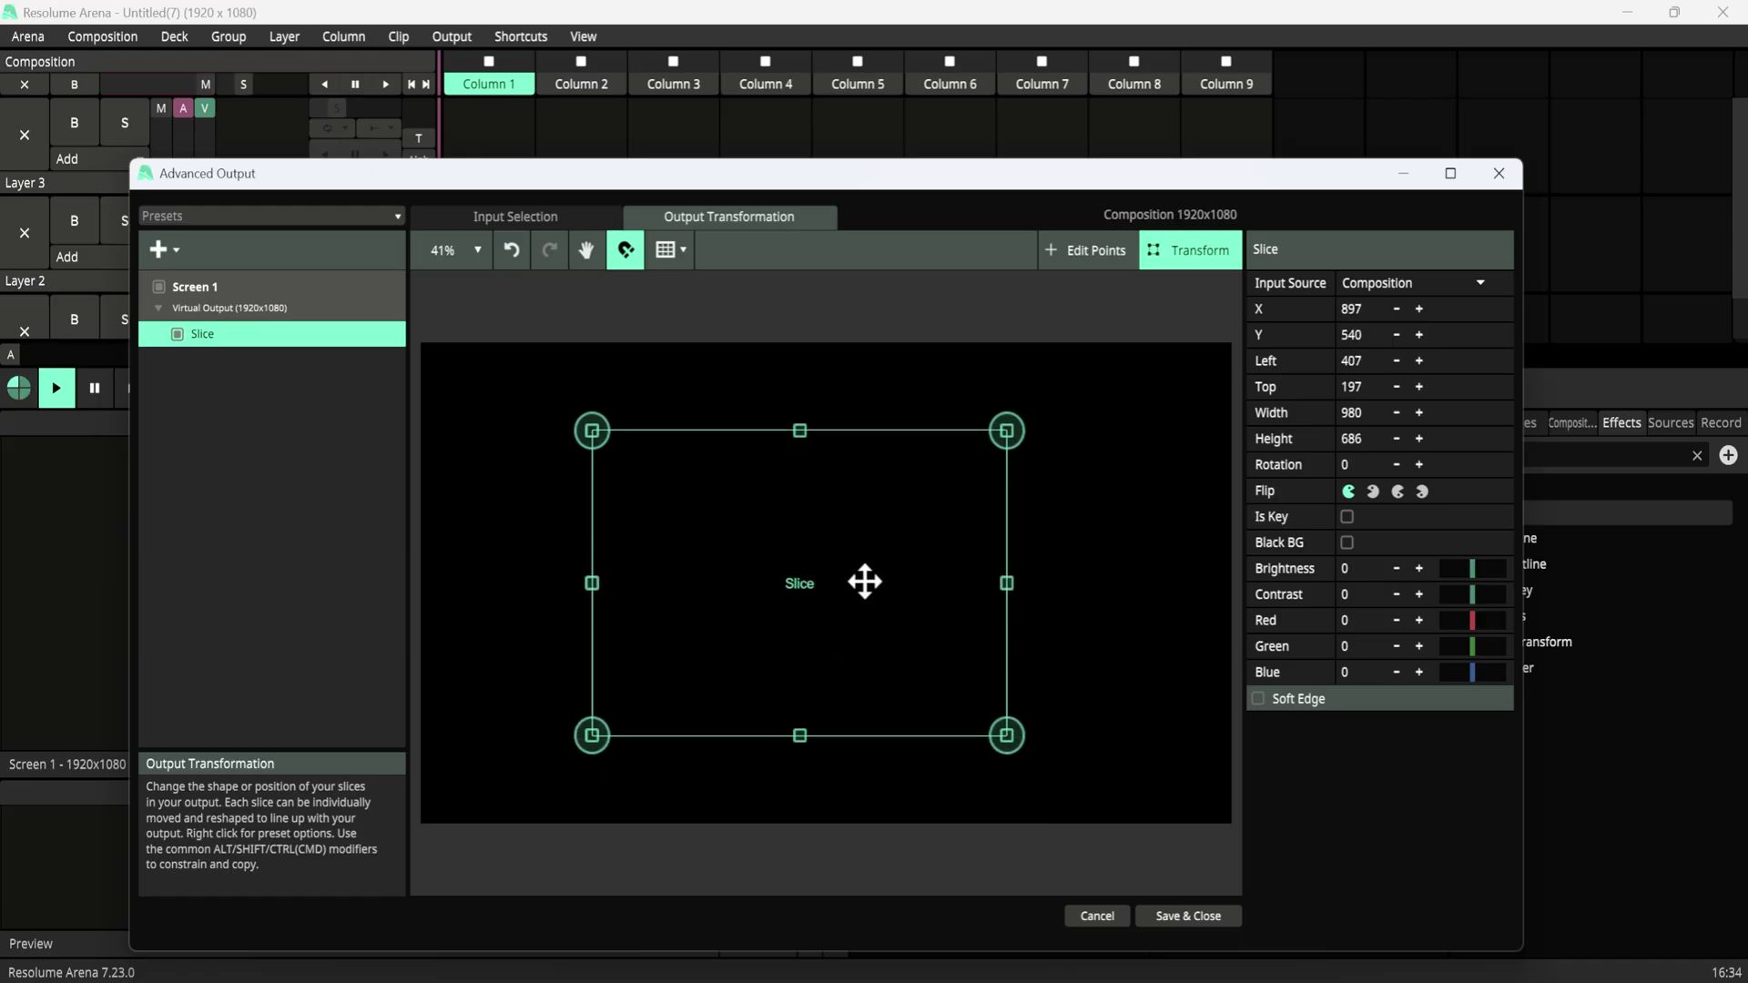
# Enable point editing for the slice's output and narrow its input selection to a full-height strip about 410 wide at the left edge.
pyautogui.click(1101, 249)
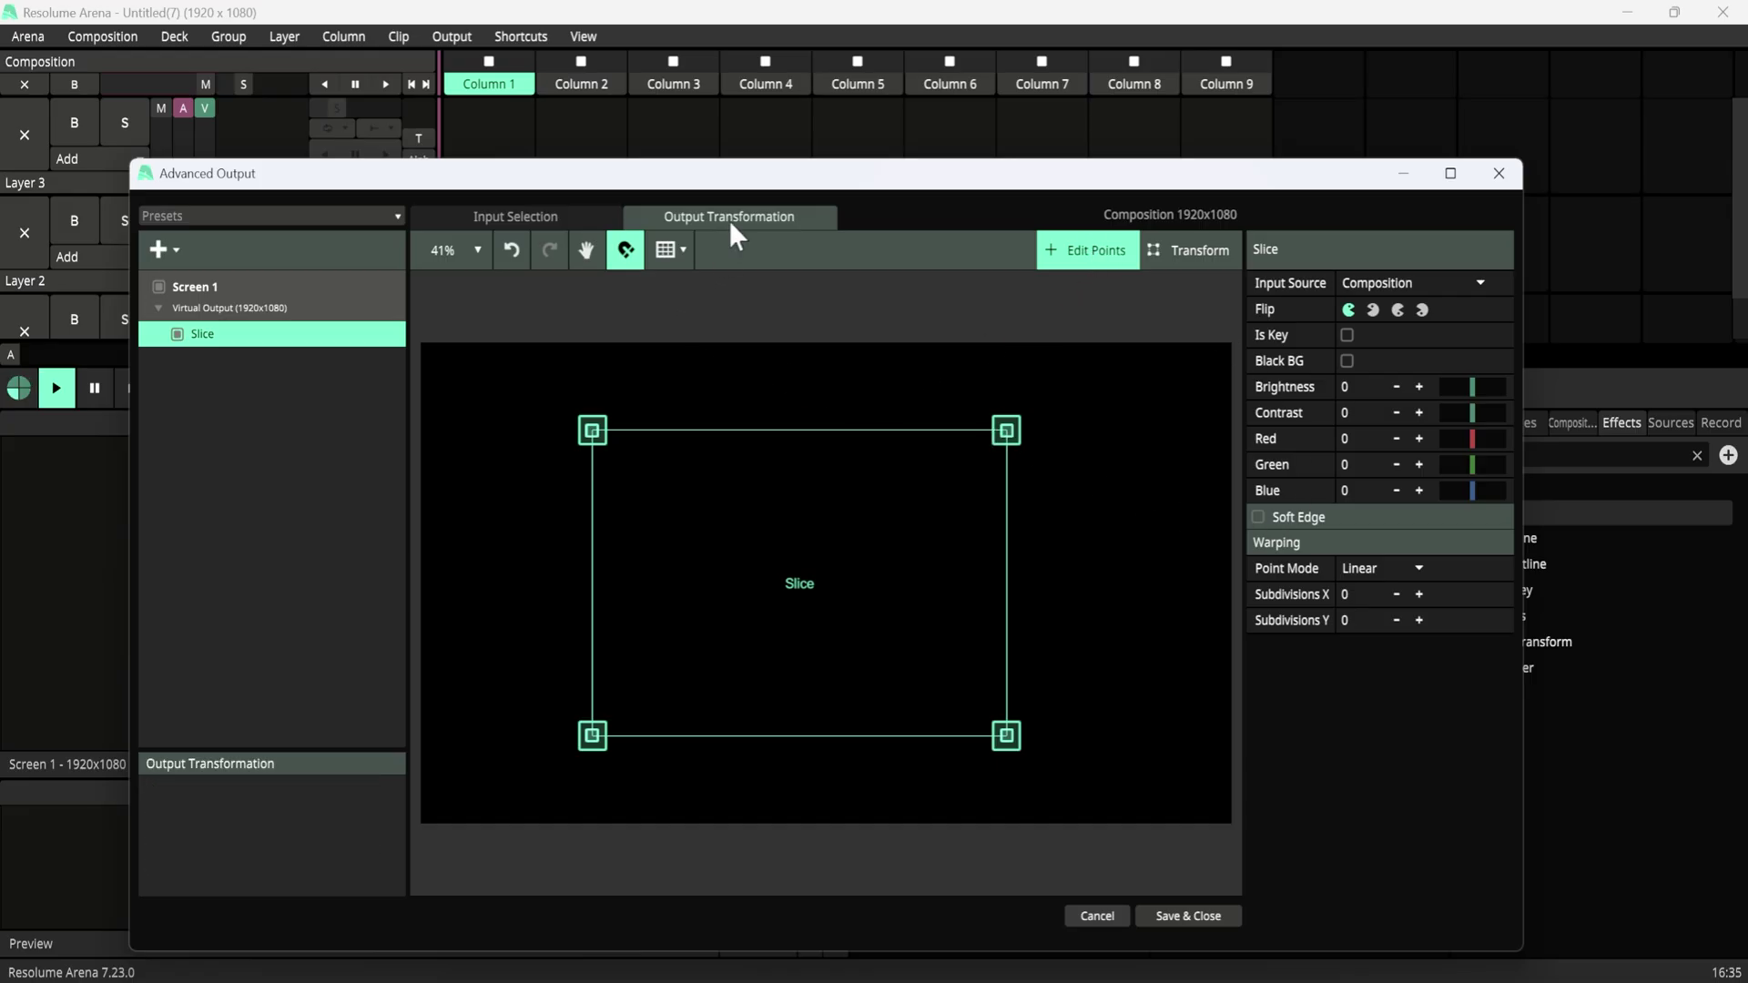
pyautogui.click(551, 215)
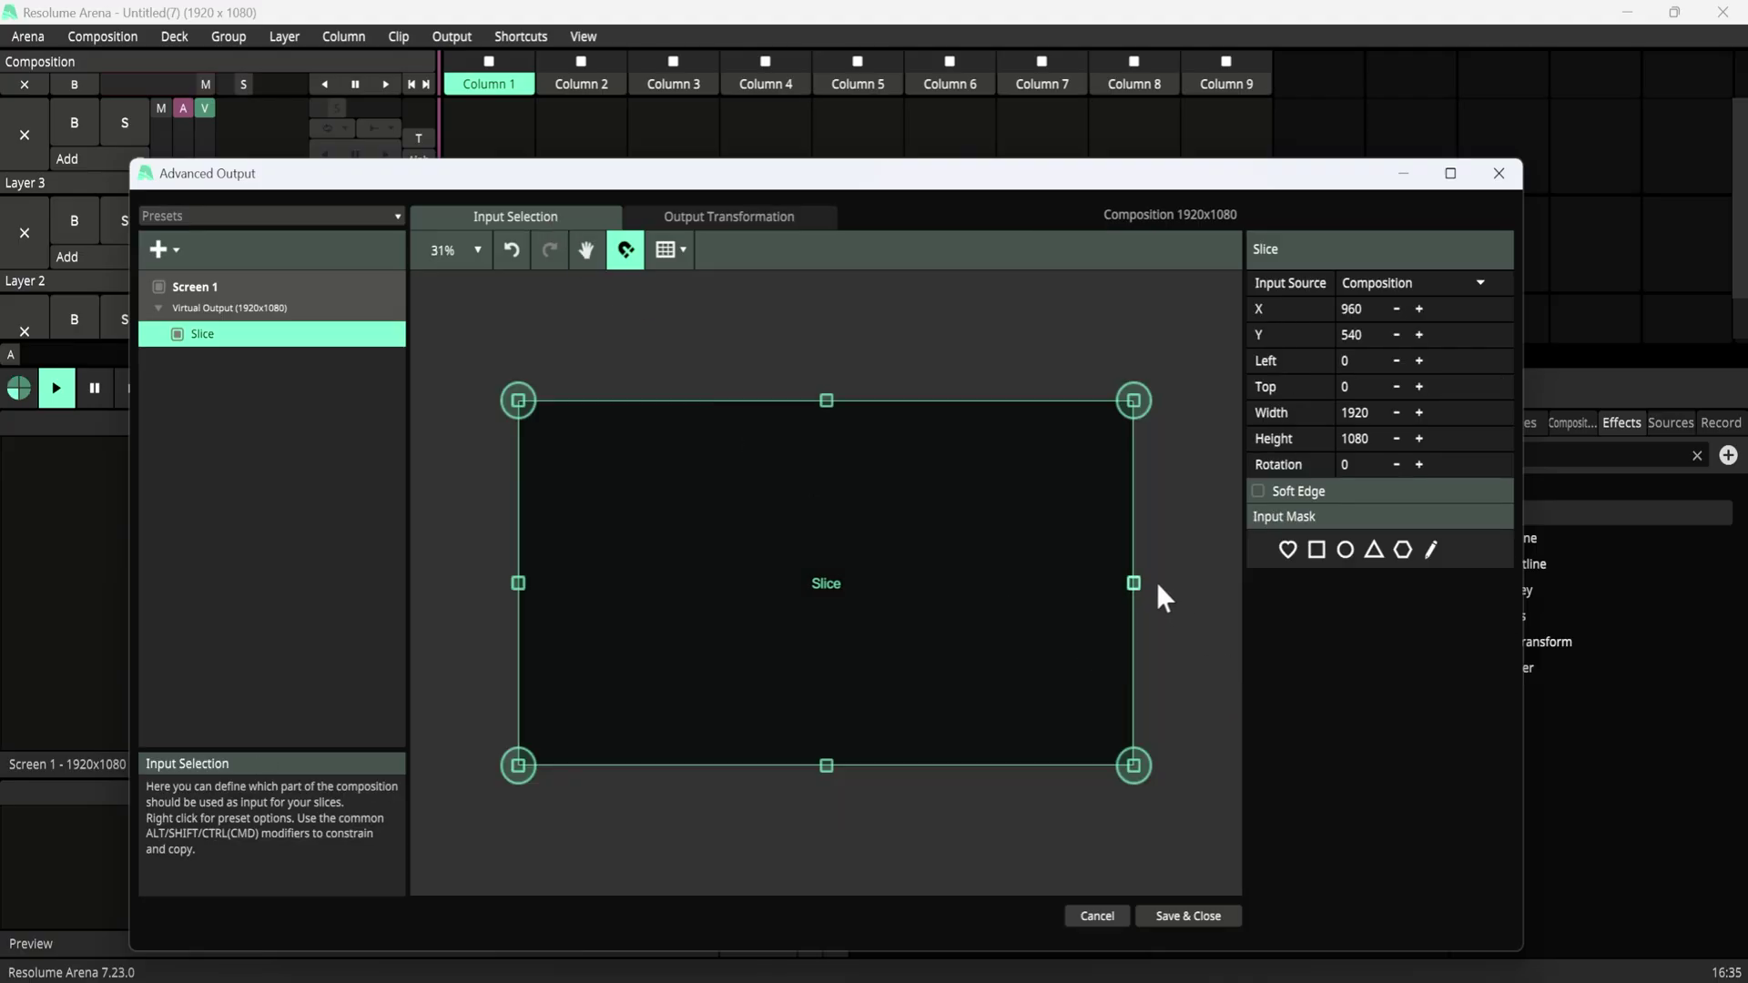
pyautogui.moveTo(1133, 583); pyautogui.dragTo(650, 583)
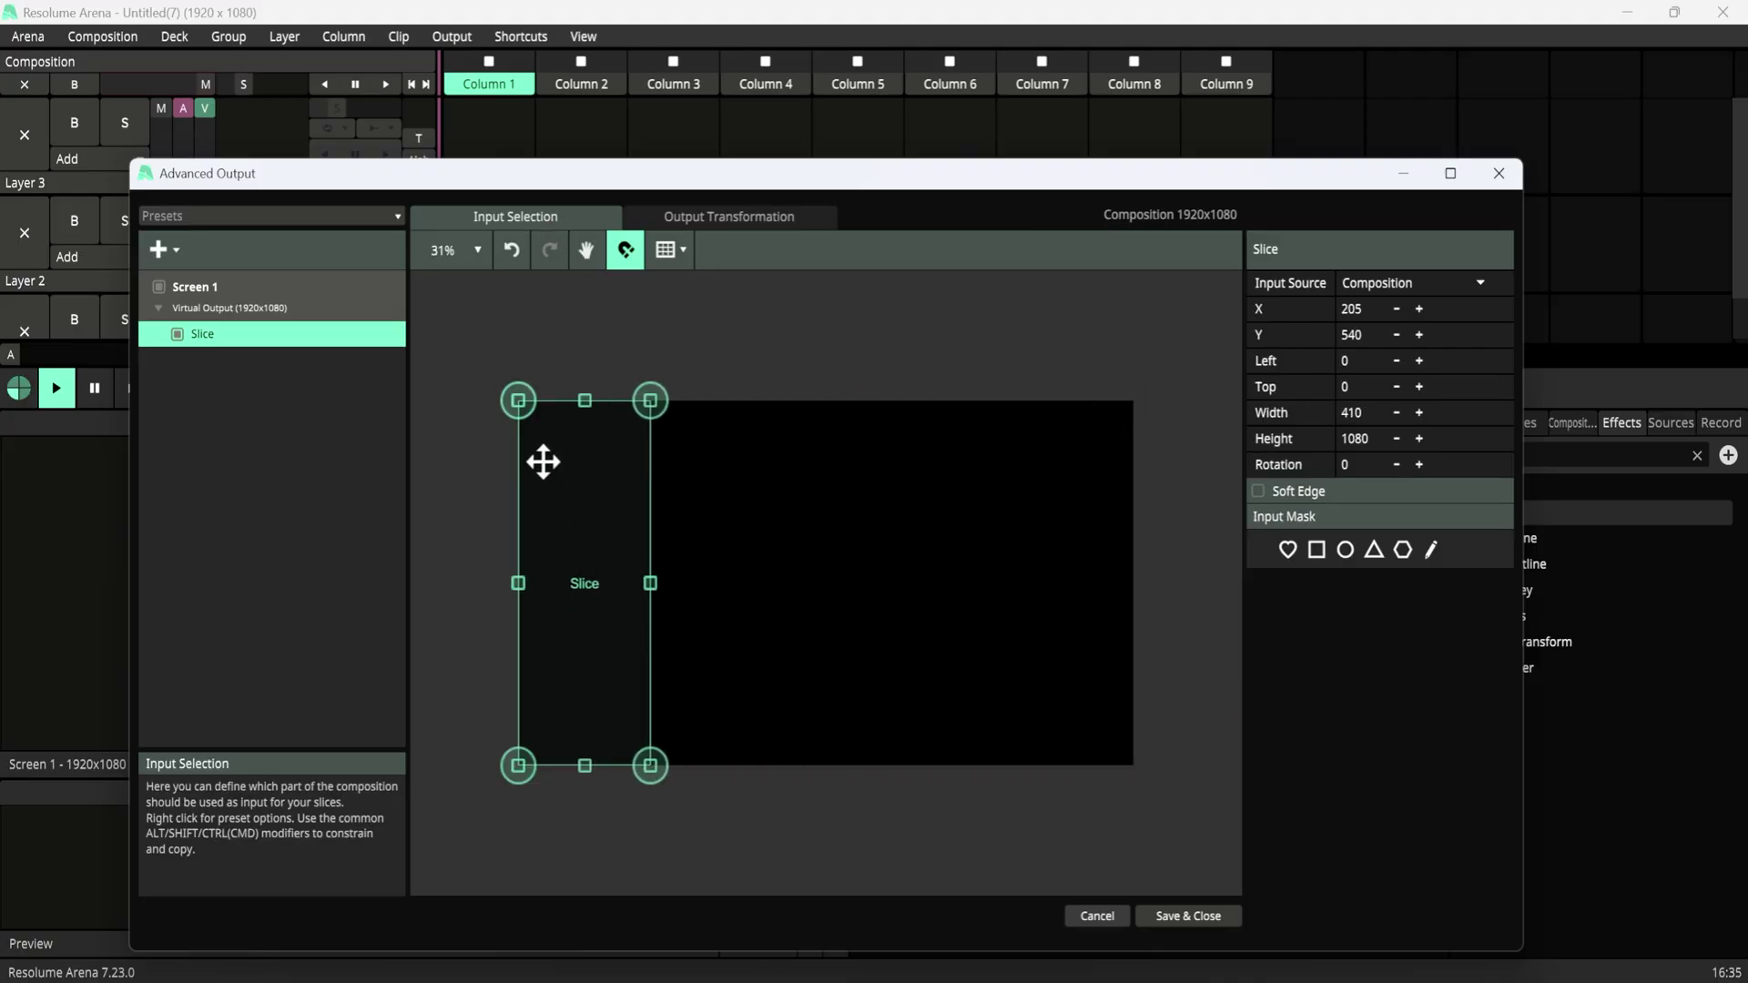
pyautogui.click(712, 218)
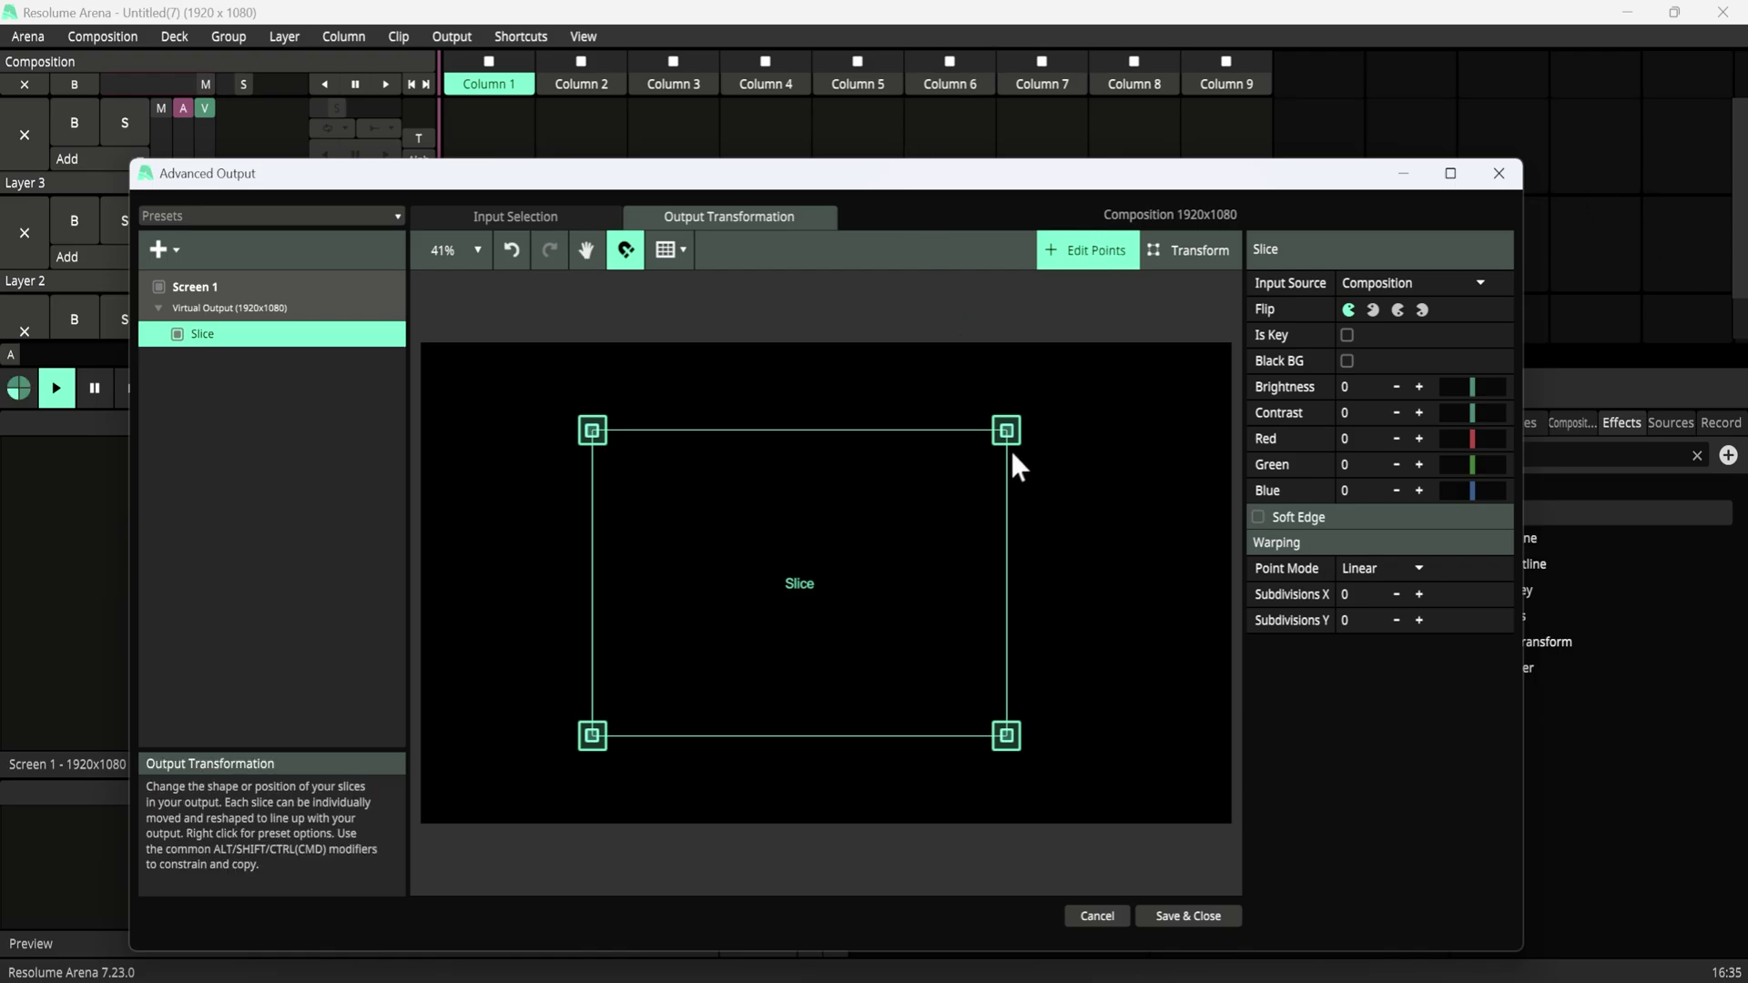
# Try to warp the slice's output into a trapezoid by pulling both upper corners inward, and undo both moves.
pyautogui.moveTo(1005, 432); pyautogui.dragTo(915, 432)
pyautogui.click(762, 528)
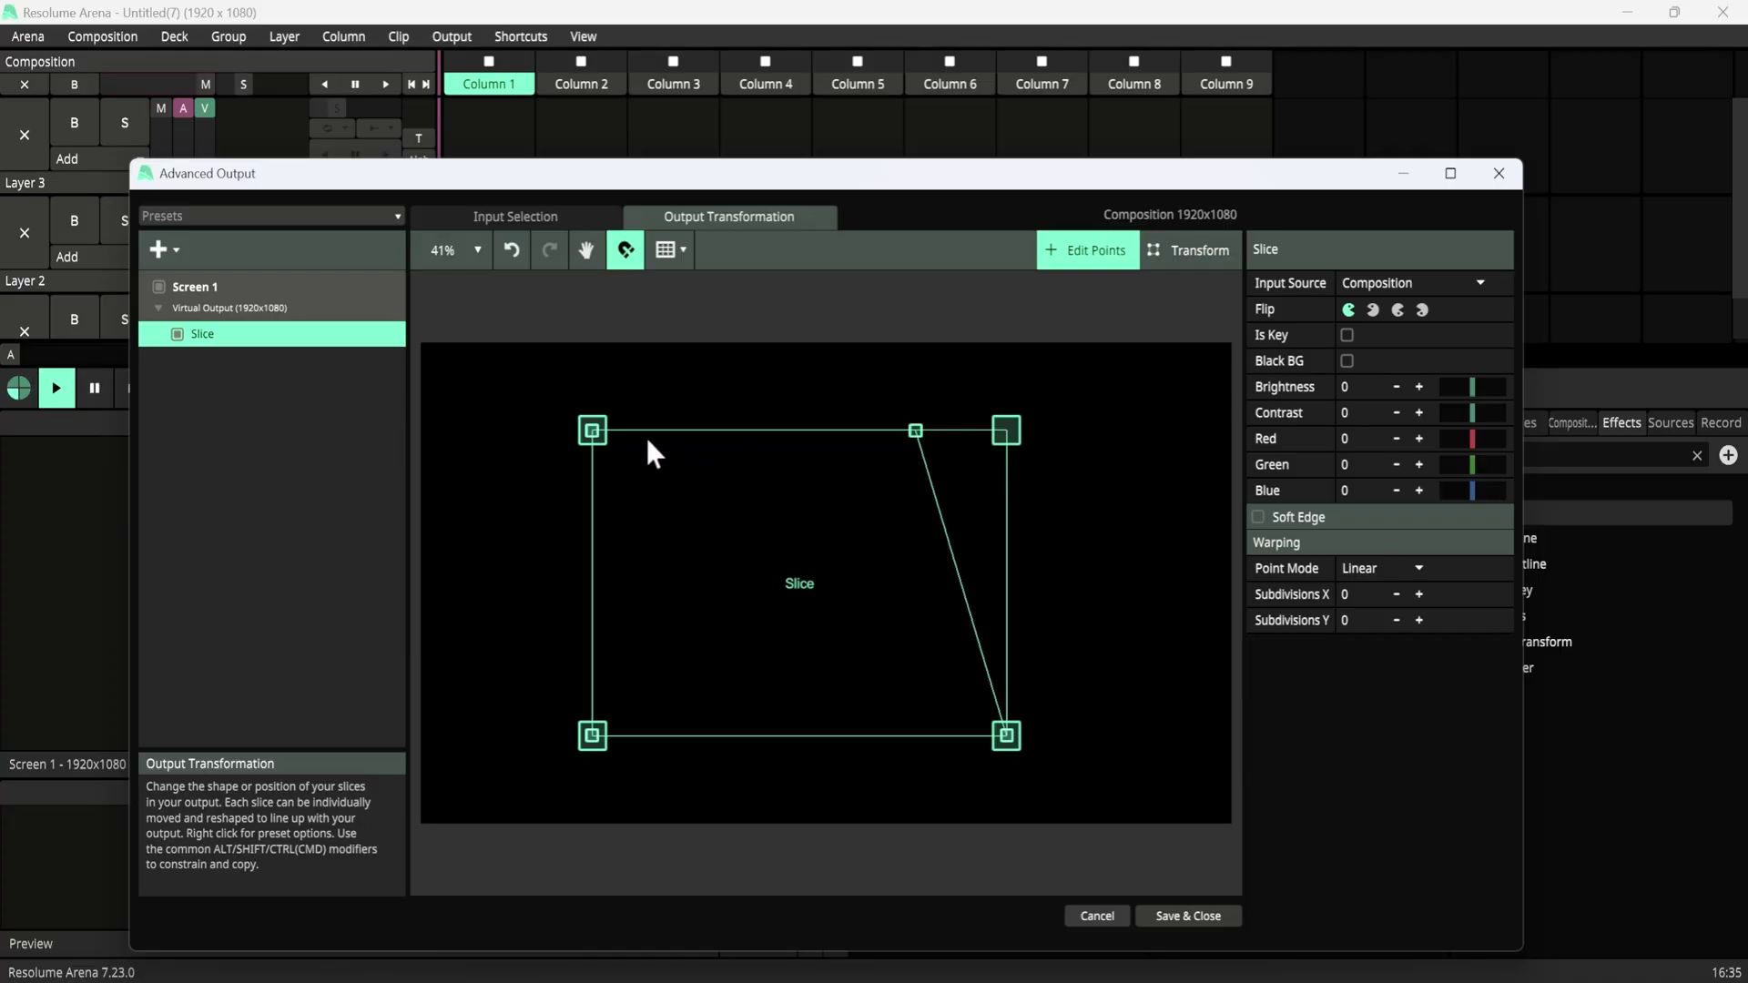
pyautogui.moveTo(595, 434); pyautogui.dragTo(698, 430)
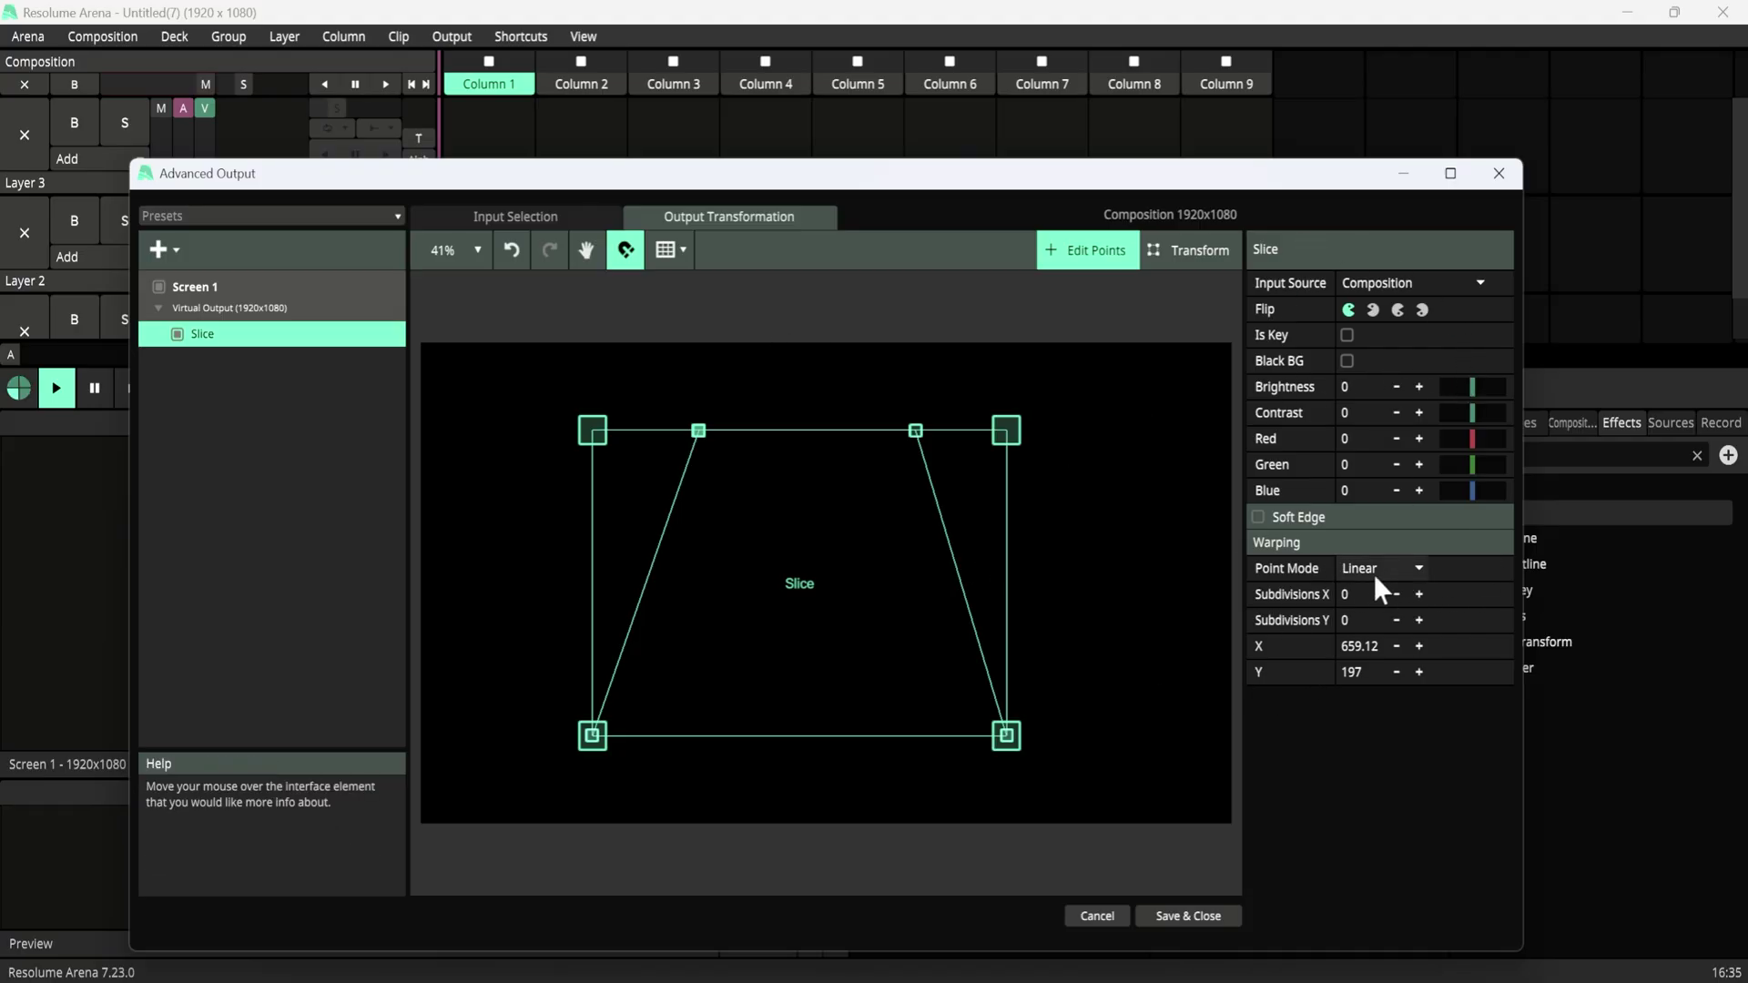
pyautogui.hotkey('ctrl', 'z')
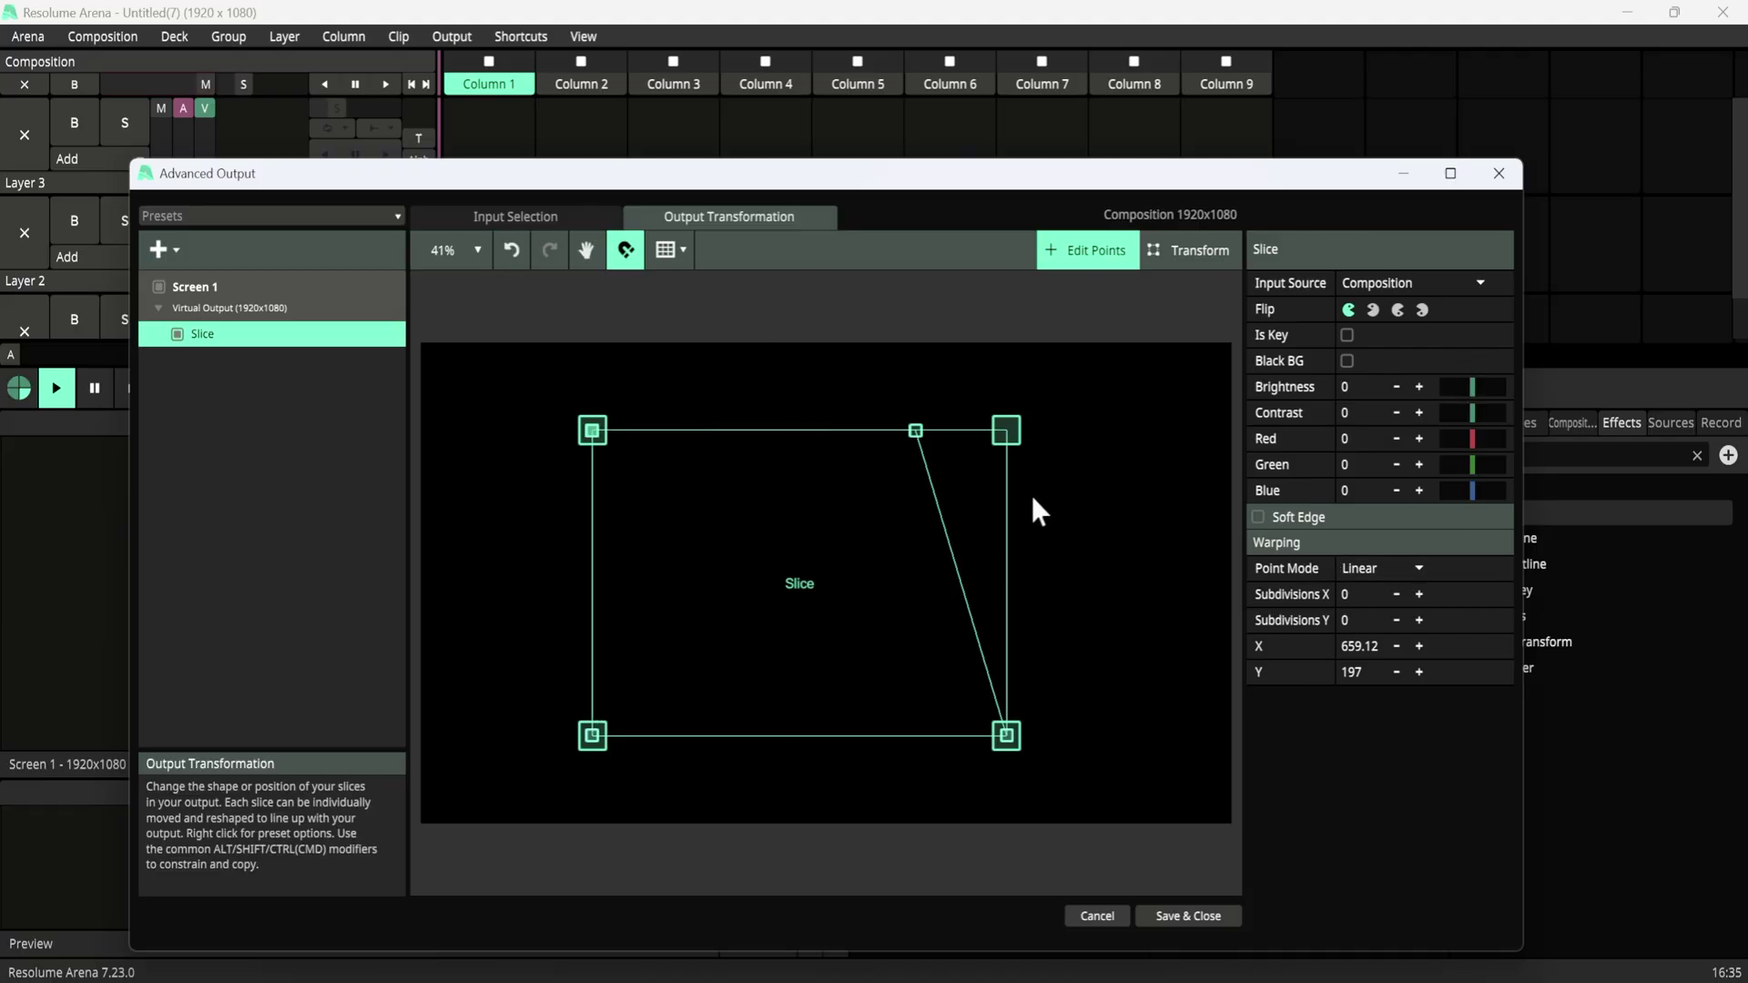
pyautogui.hotkey('ctrl', 'z')
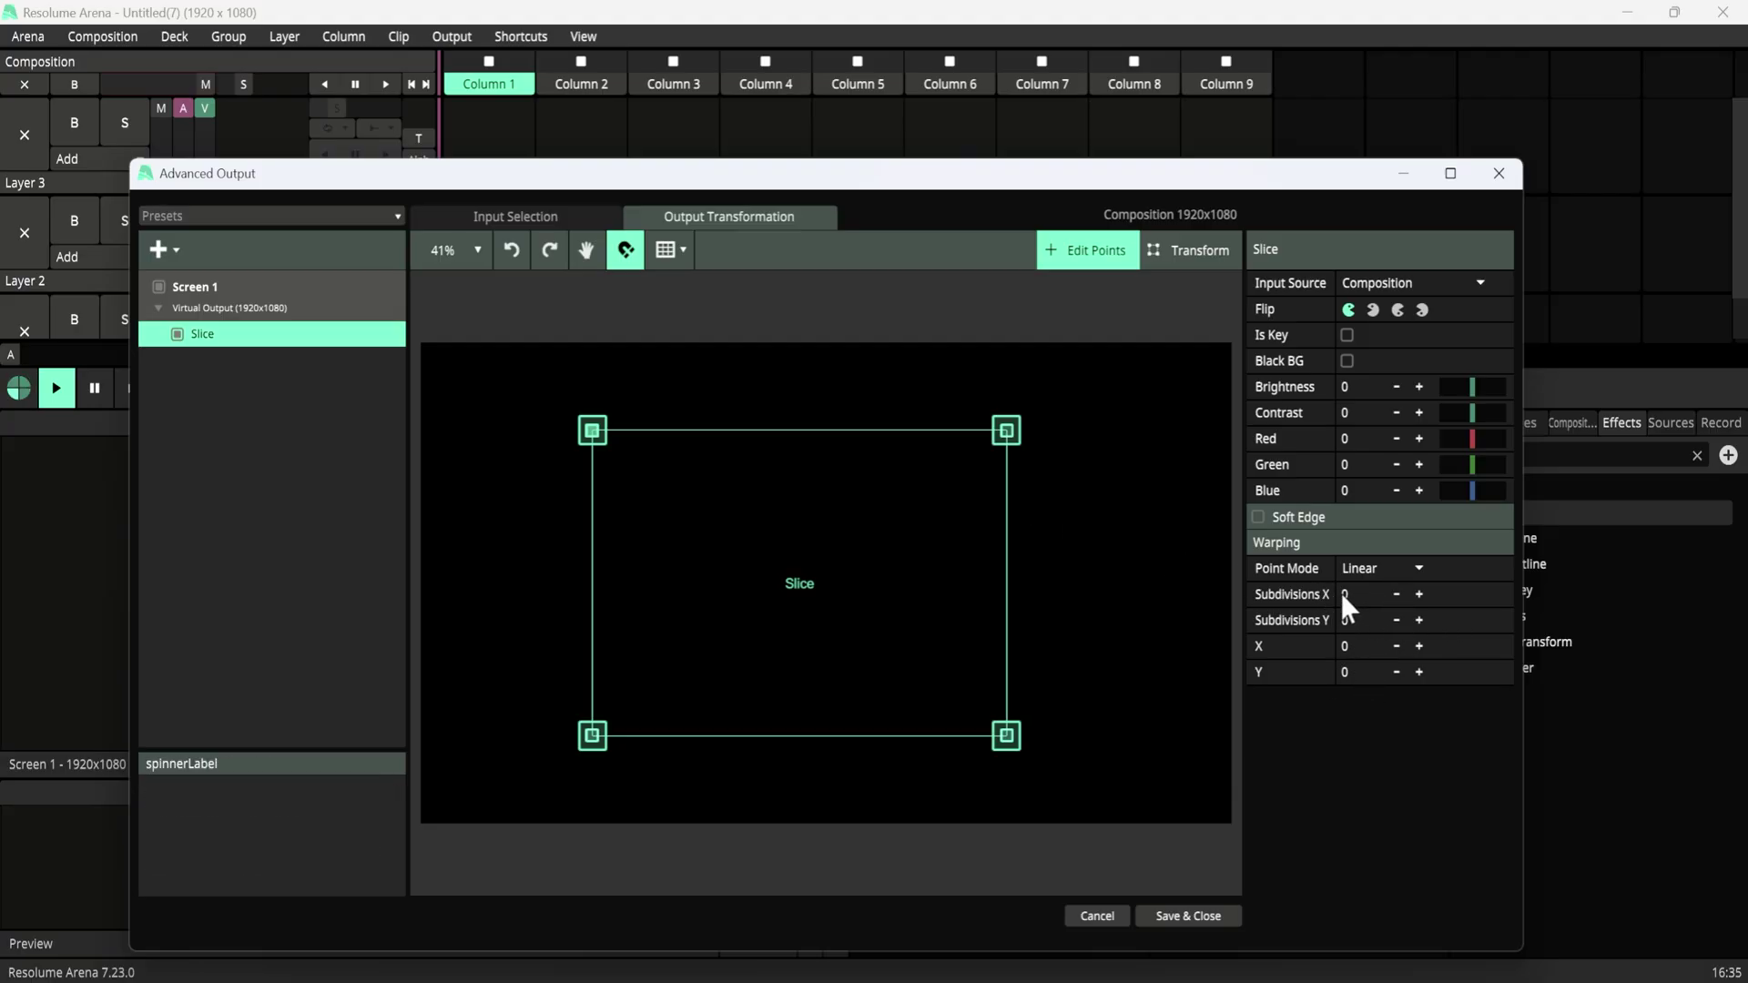
# Set the slice's warping grid to 2 subdivisions in X and 2 in Y.
pyautogui.click(1419, 594)
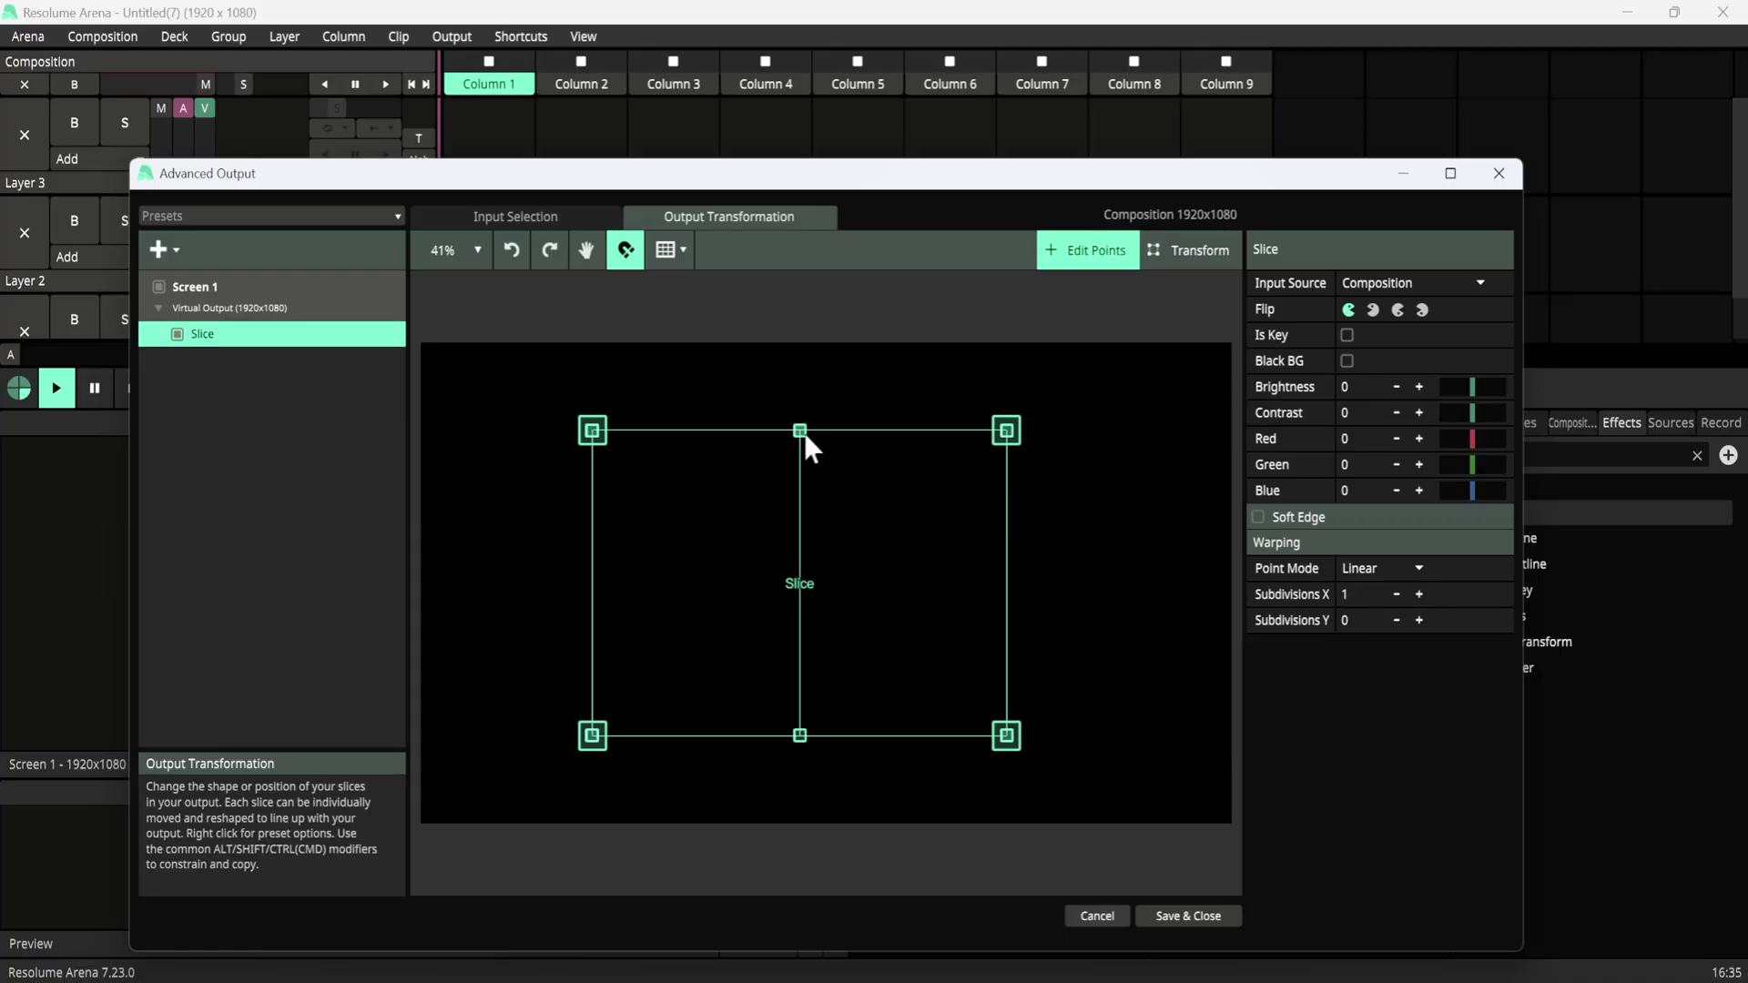
pyautogui.click(1420, 594)
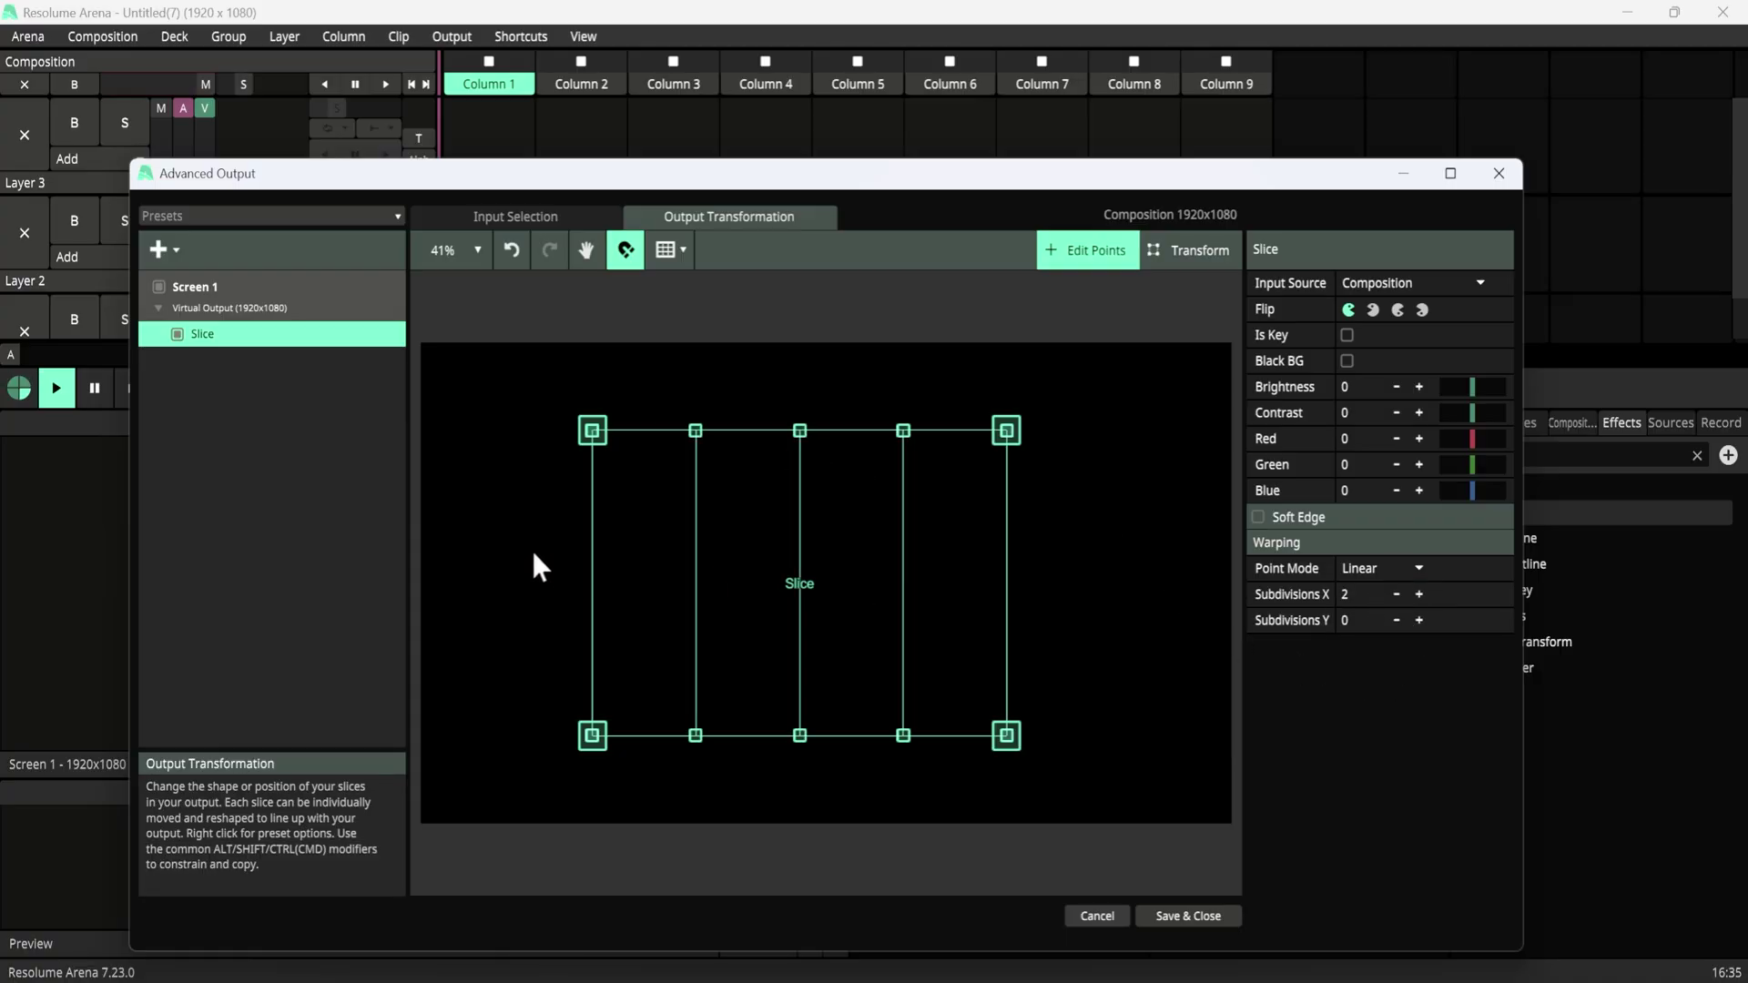
pyautogui.click(1420, 620)
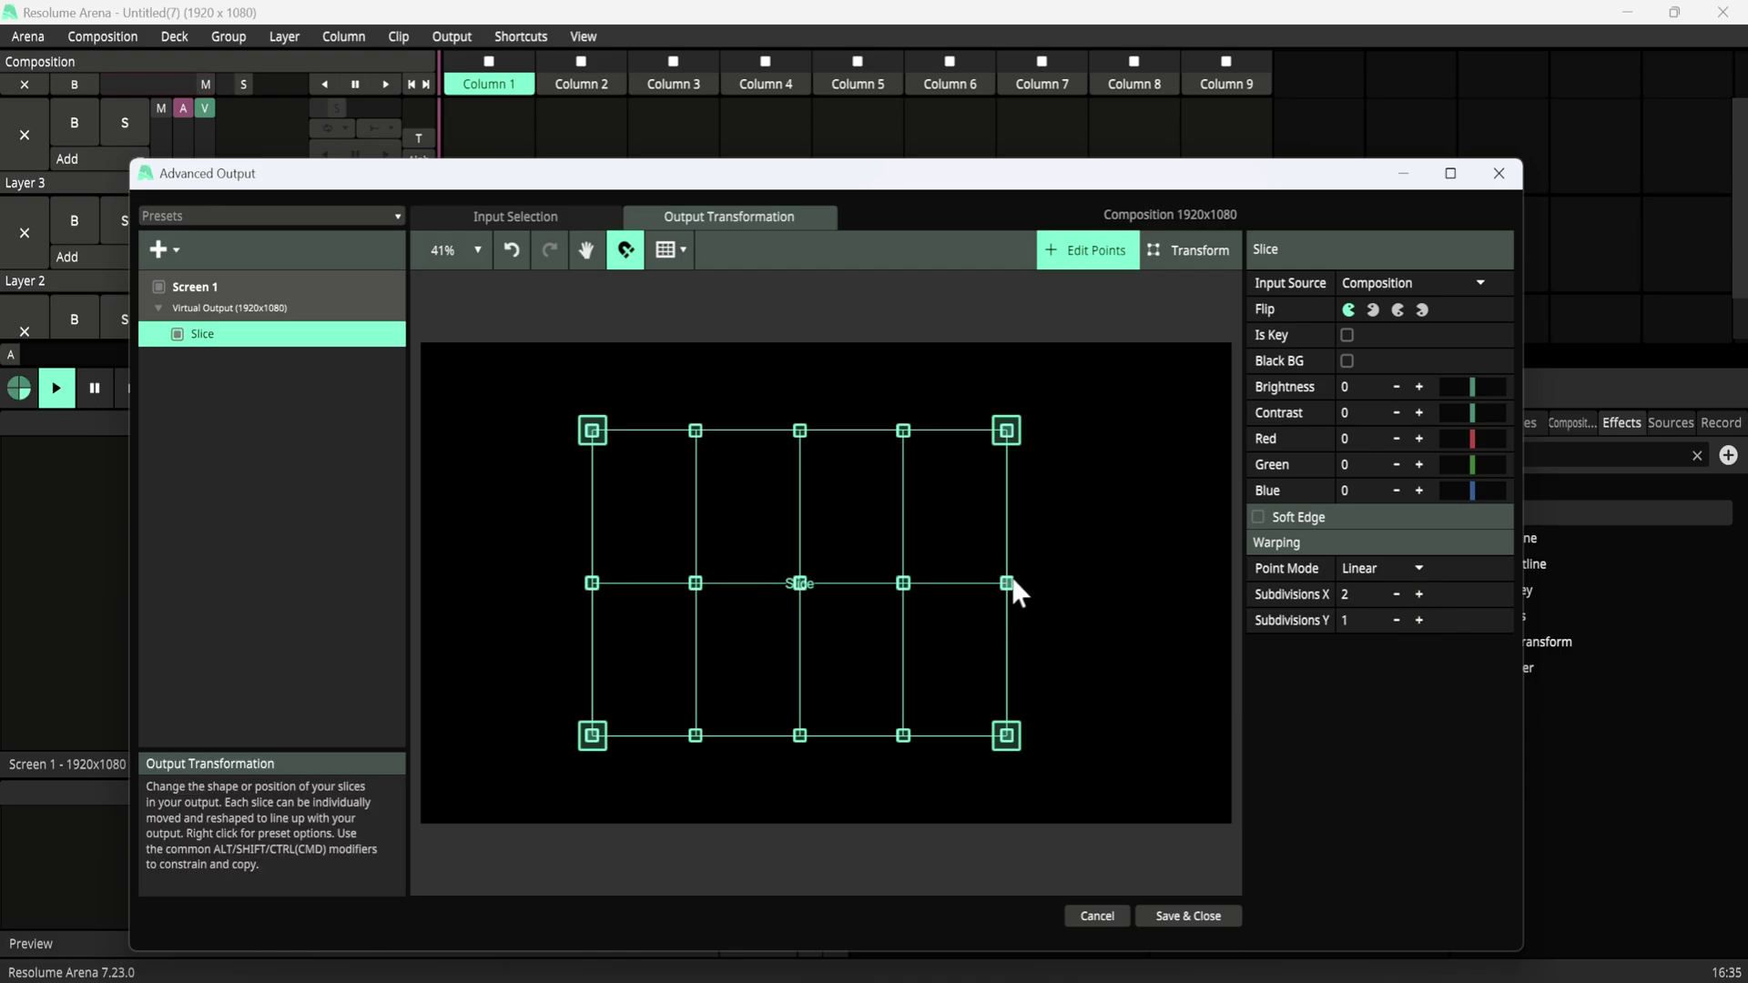
pyautogui.click(1420, 620)
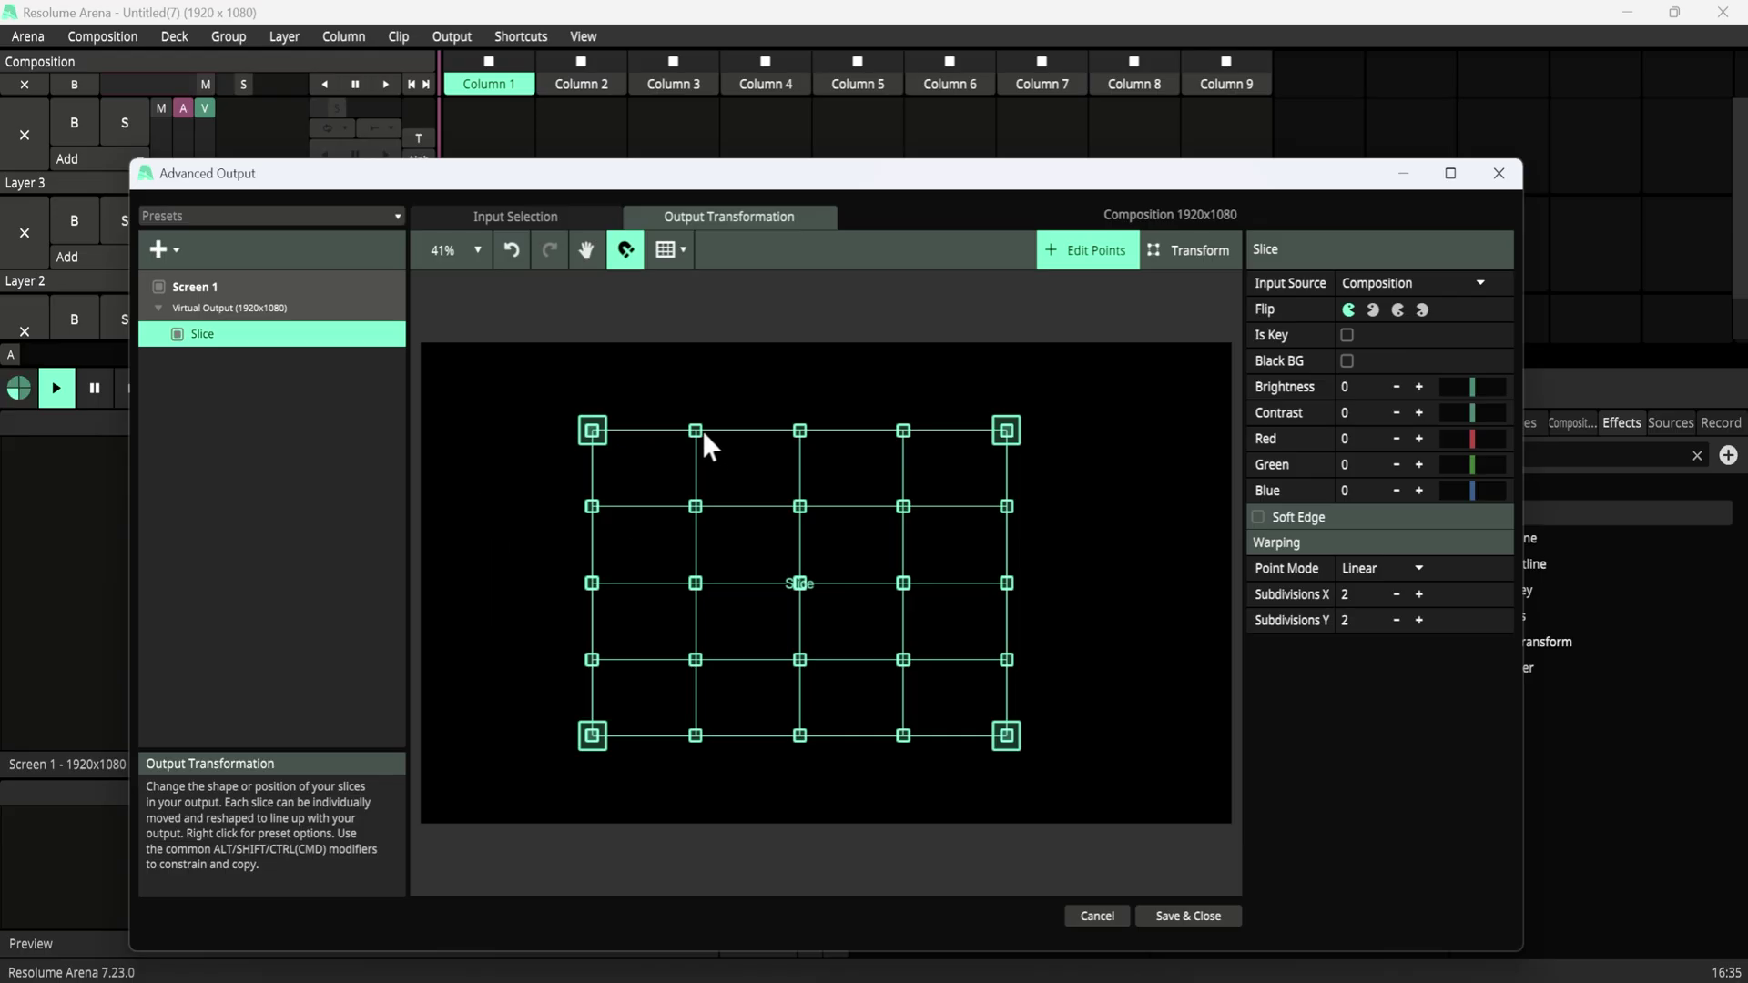
# Warp the upper edge's quarter points down to about Y 367 and the side midpoints inward to about X 649 and X 1142.
pyautogui.moveTo(698, 430); pyautogui.dragTo(698, 511)
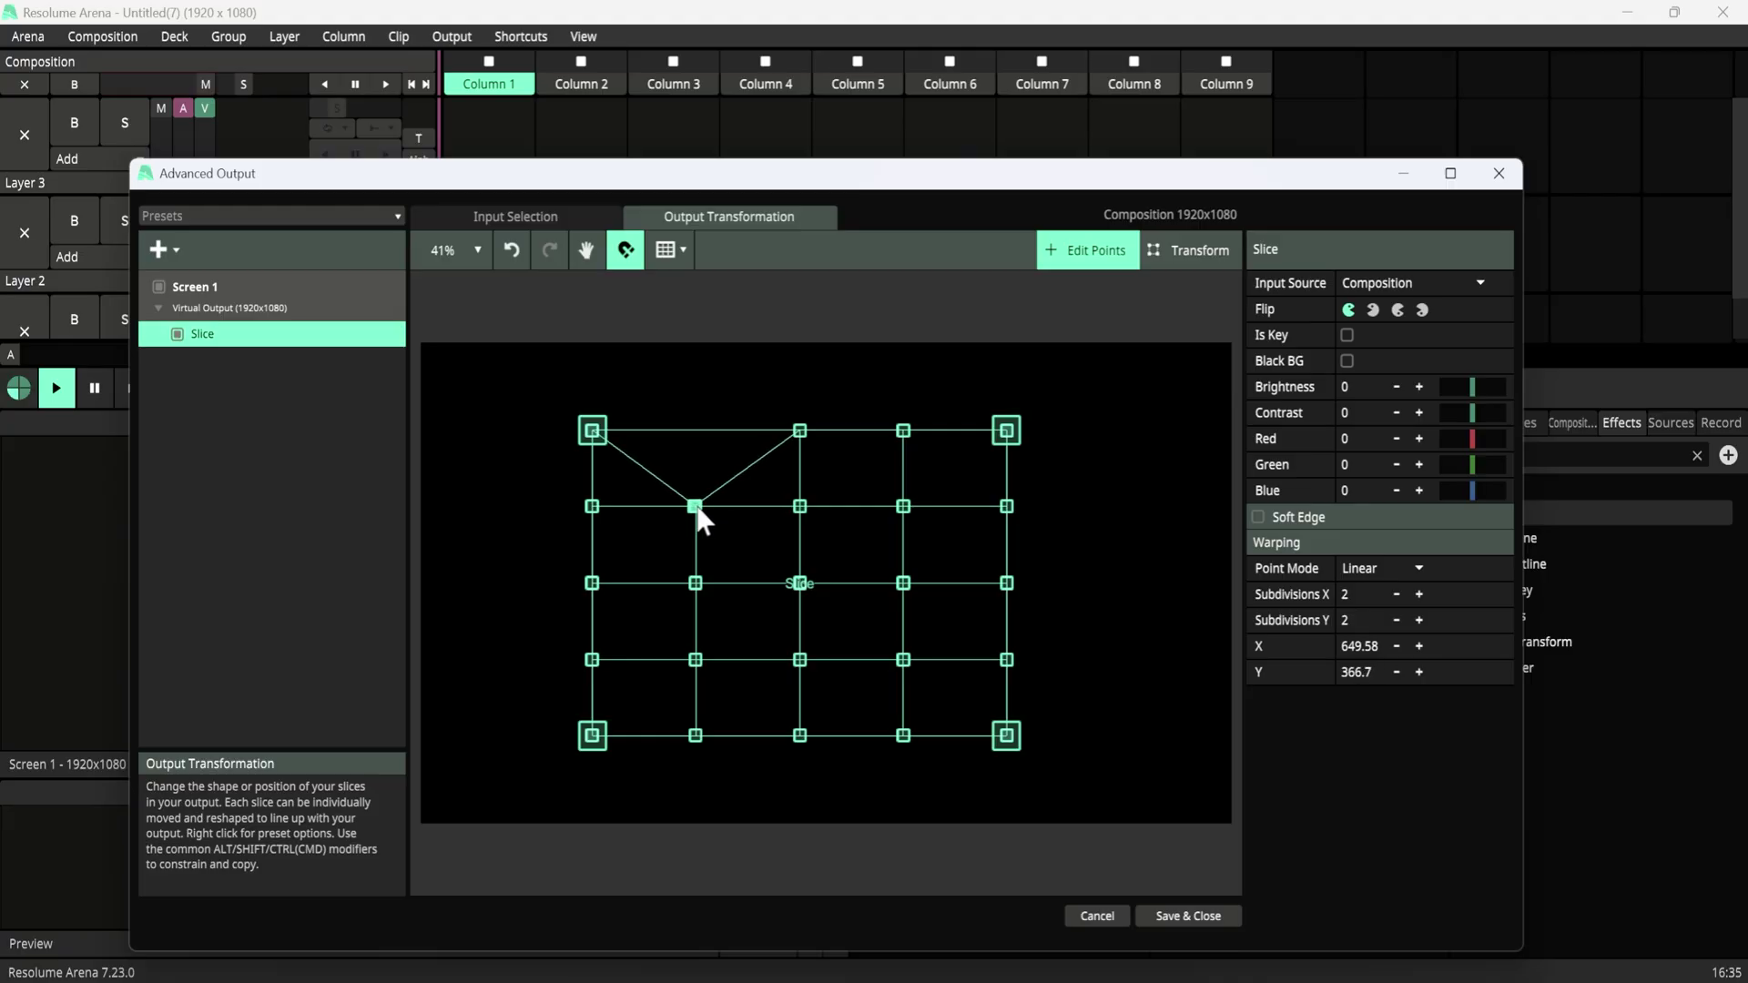
pyautogui.moveTo(903, 431); pyautogui.dragTo(904, 505)
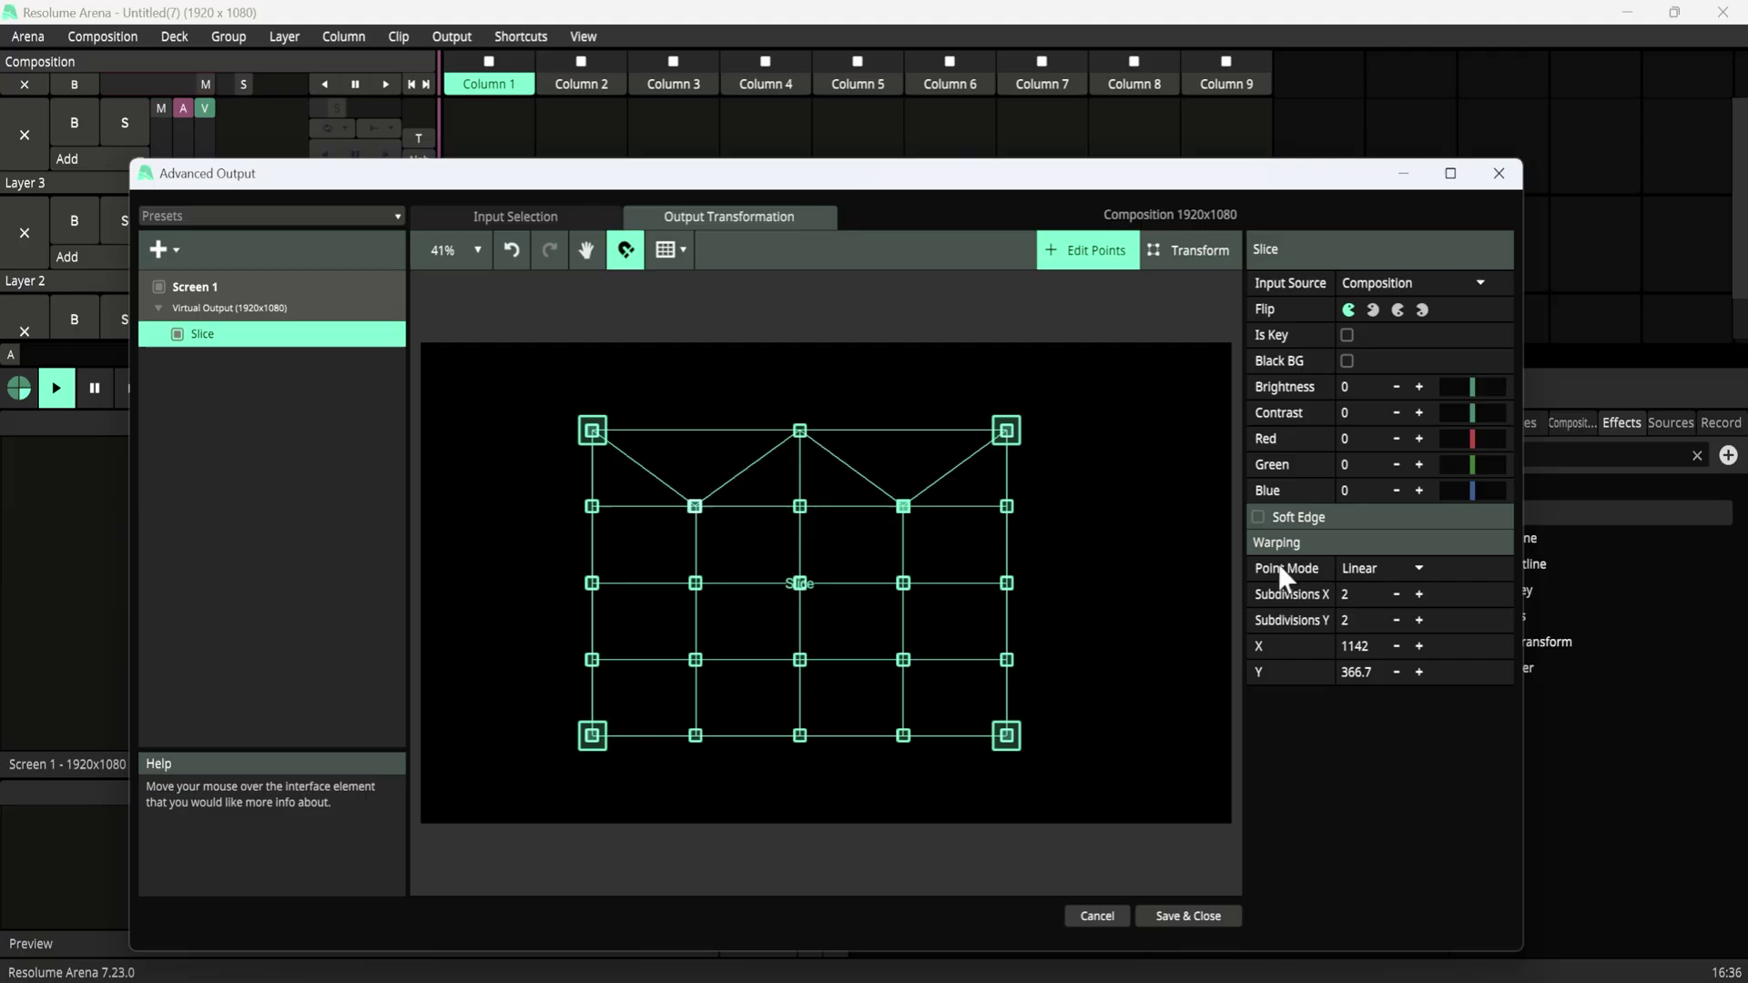
pyautogui.moveTo(1007, 584); pyautogui.dragTo(905, 585)
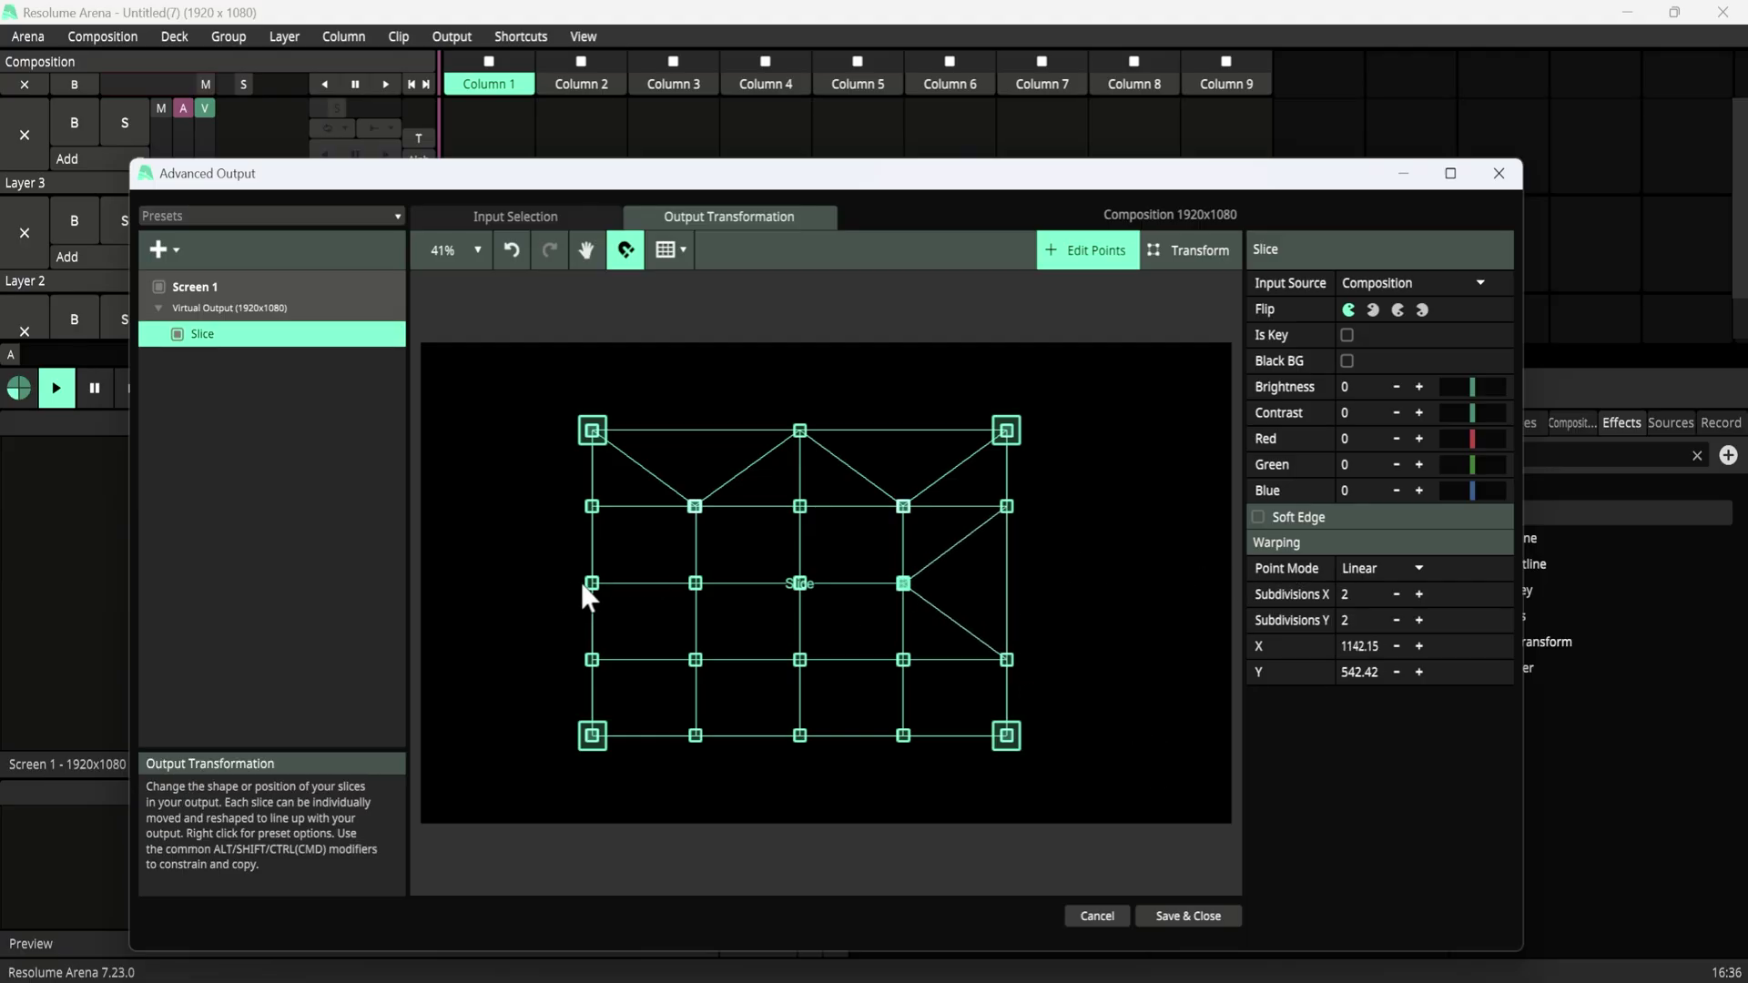
pyautogui.moveTo(583, 584); pyautogui.dragTo(692, 584)
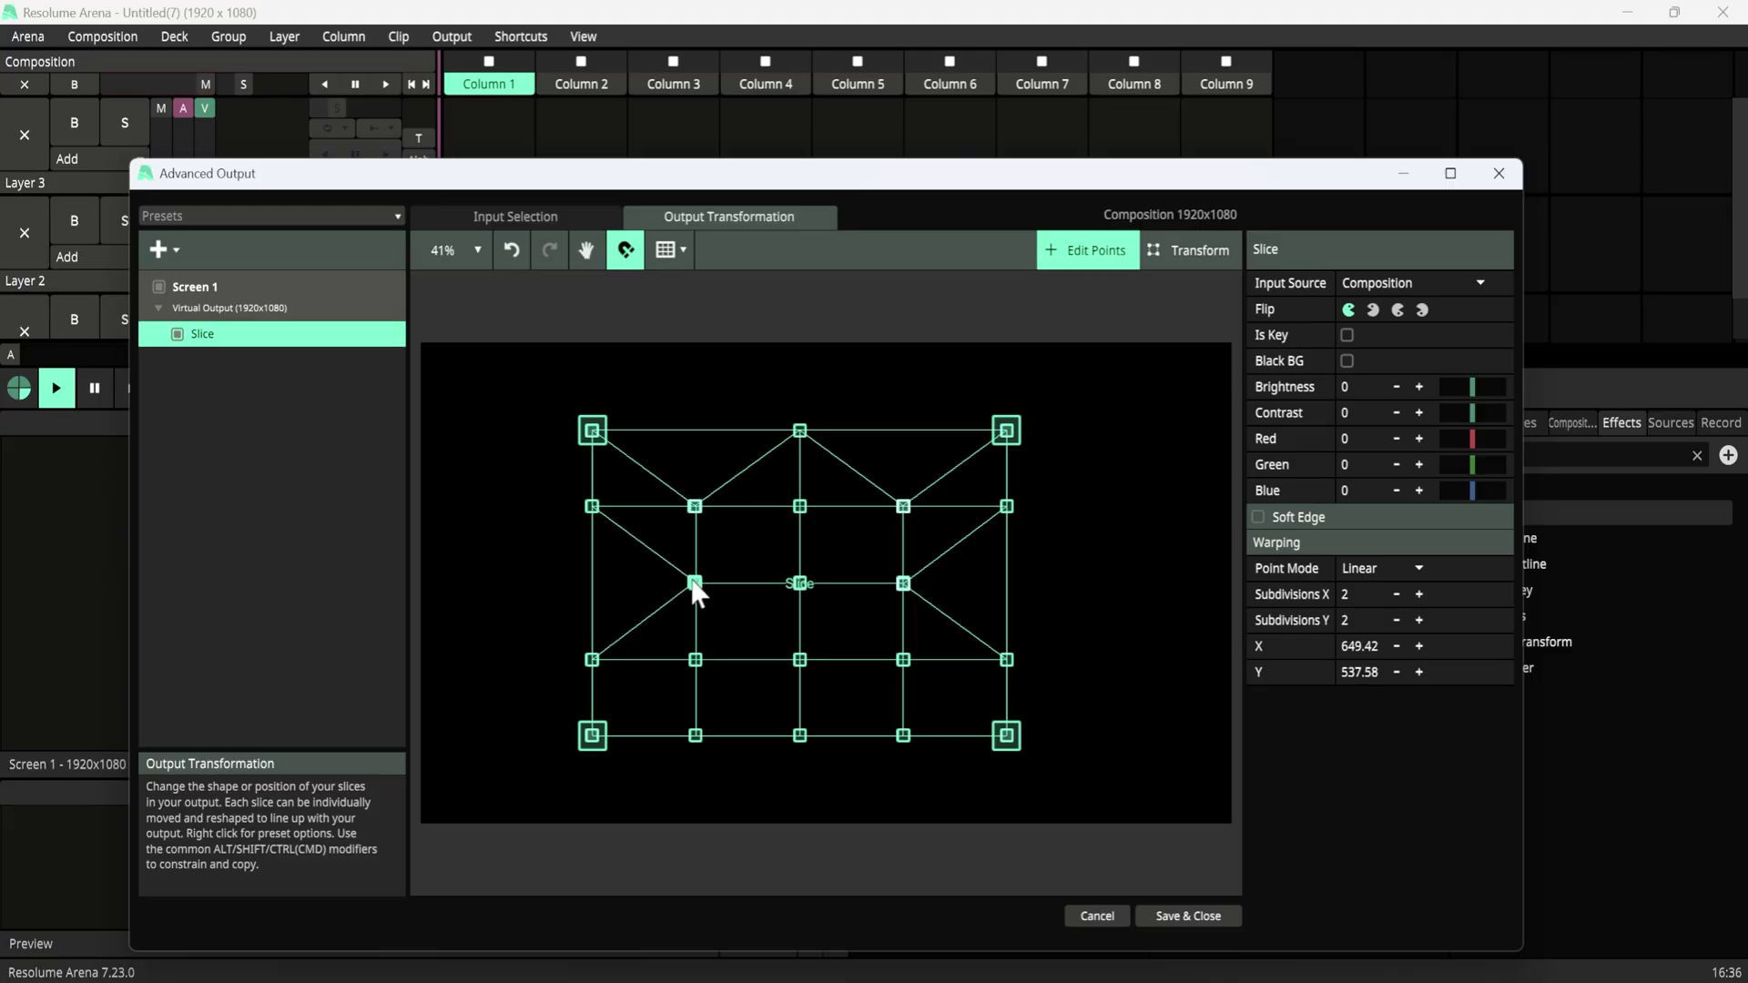
# Warp the lower edge's quarter points up to about Y 713 and show the slice's input selection.
pyautogui.moveTo(699, 737); pyautogui.dragTo(697, 662)
pyautogui.moveTo(904, 737); pyautogui.dragTo(906, 671)
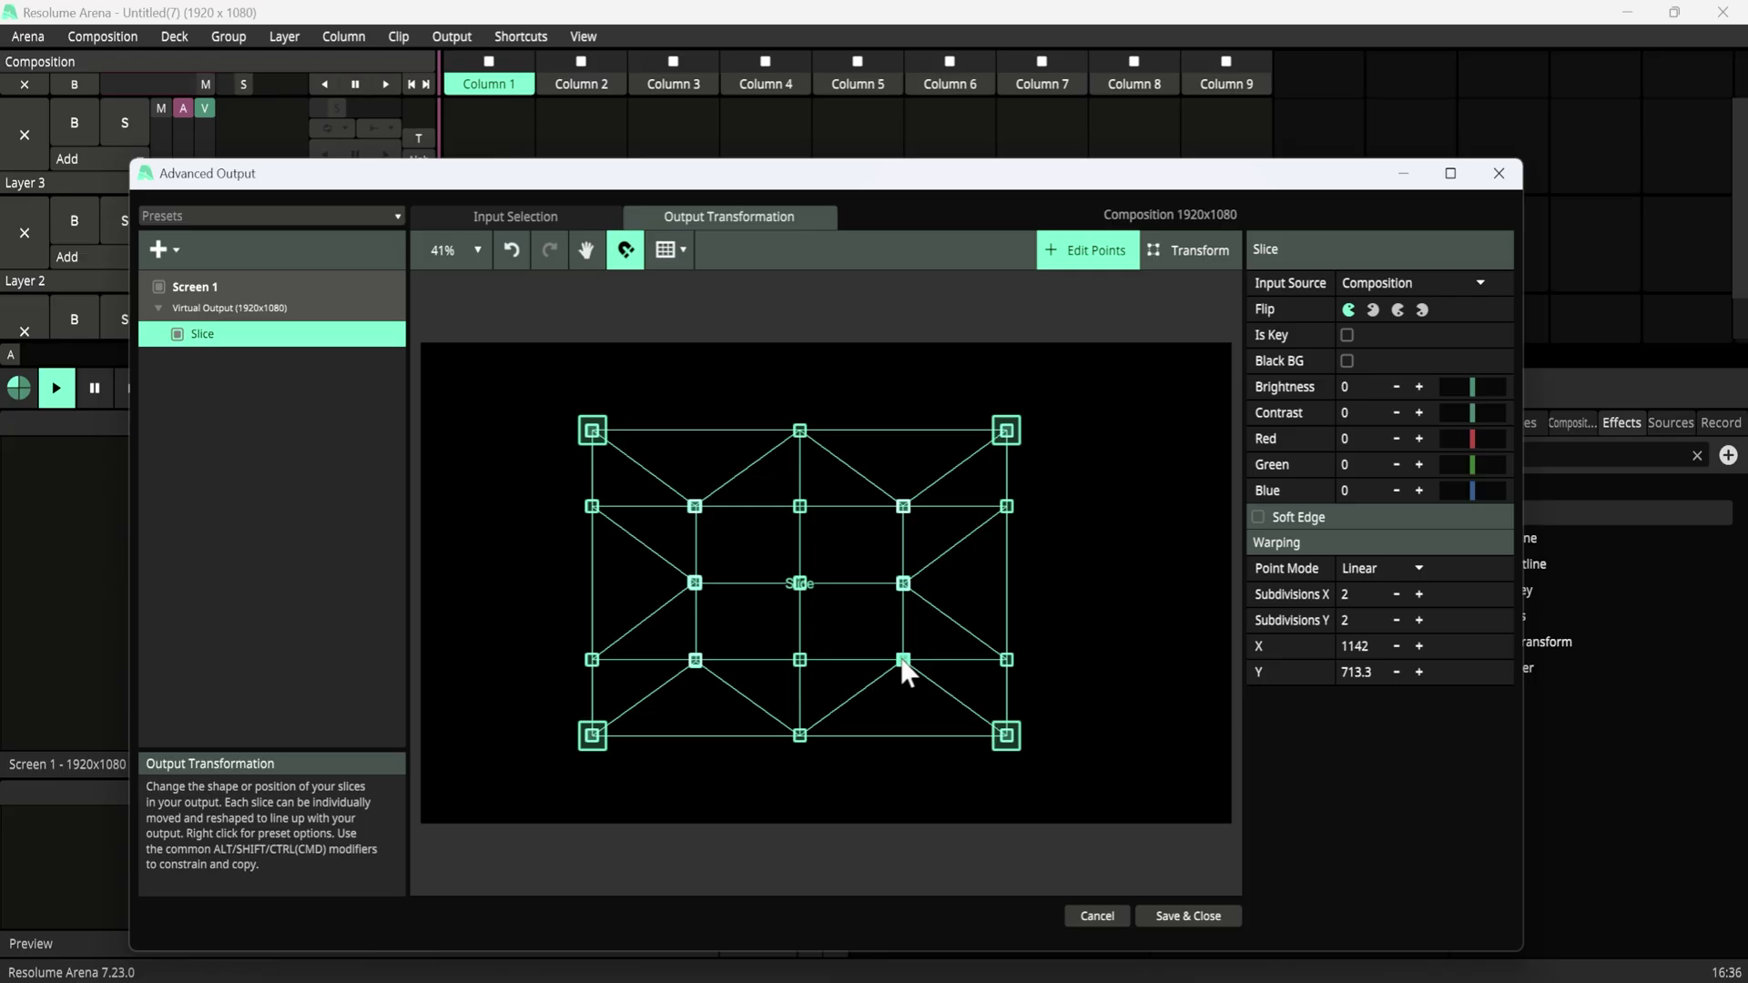
pyautogui.click(1181, 569)
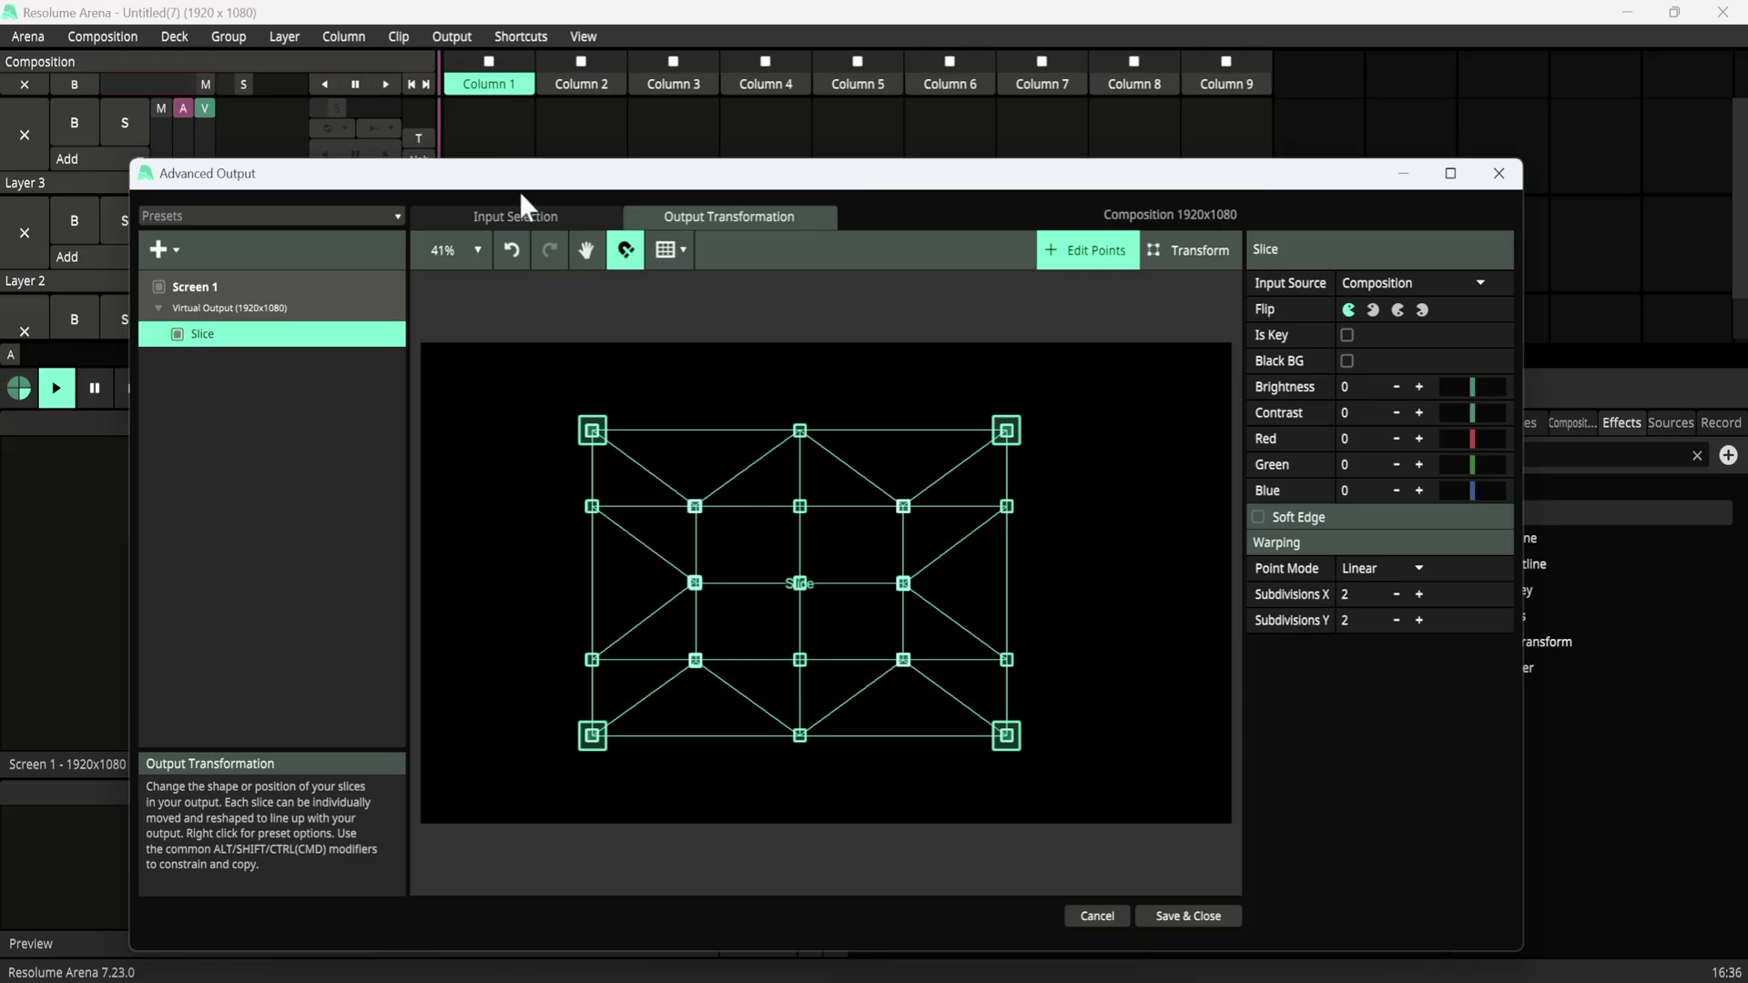
pyautogui.click(519, 216)
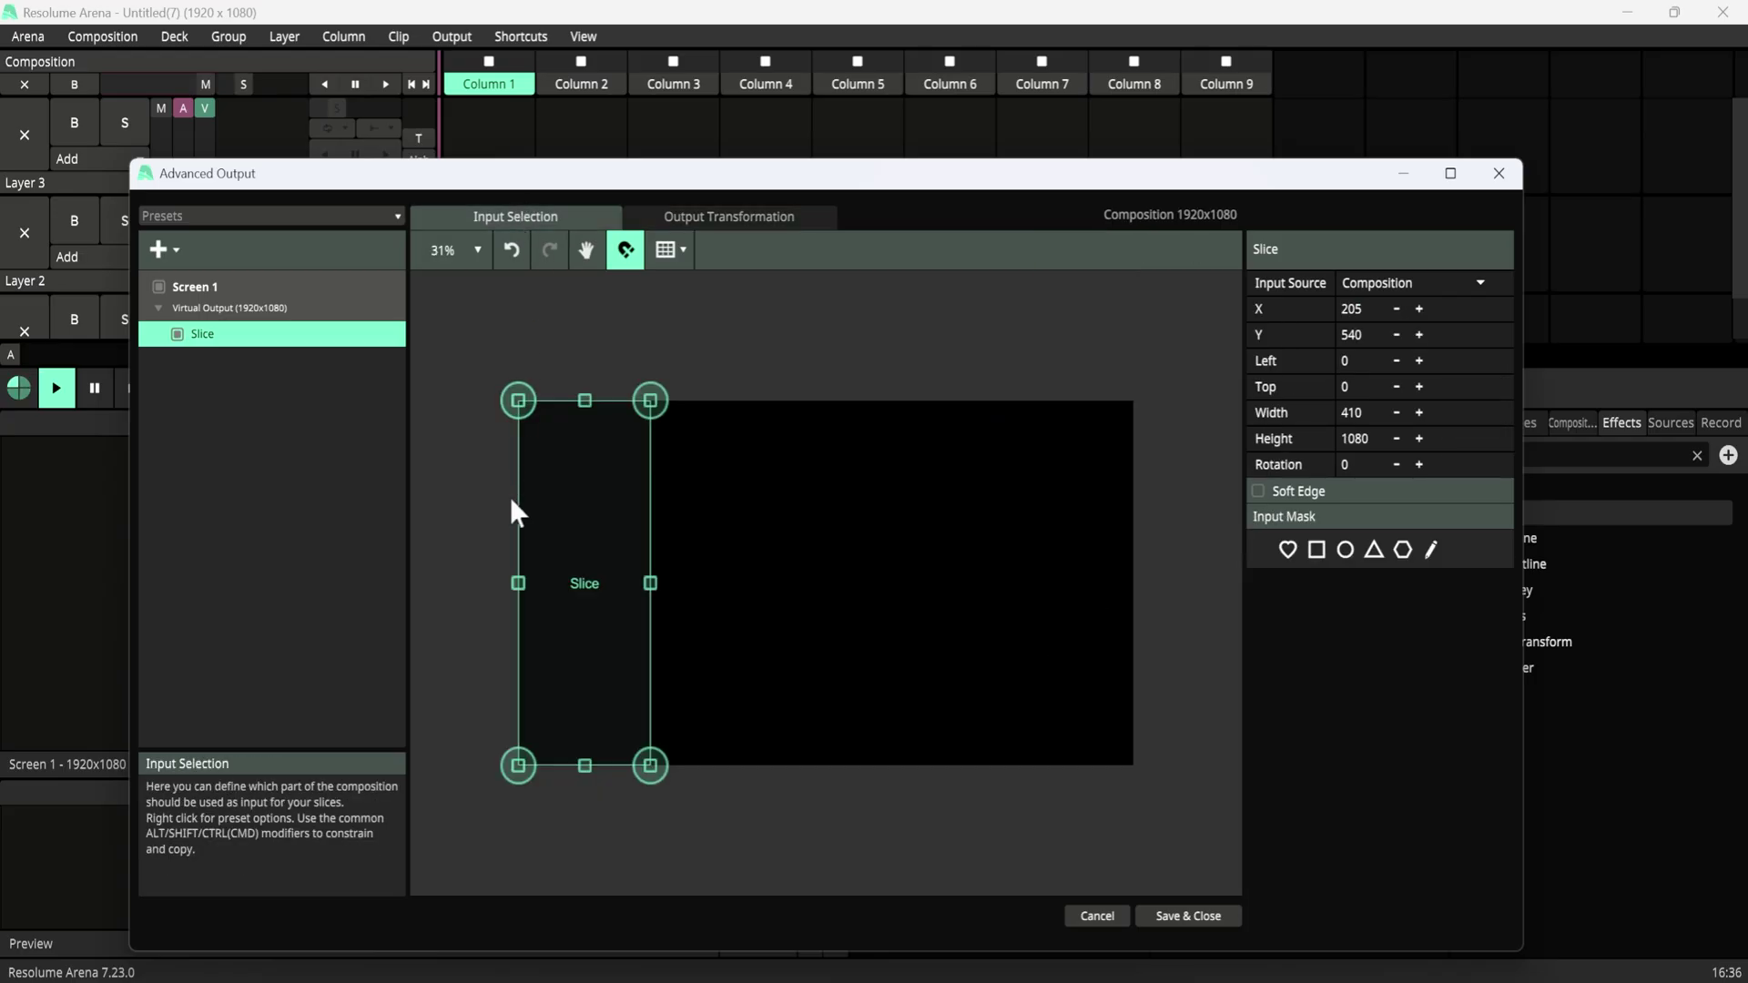
# Show the slice's output transformation, switch from point editing to transform mode, and deselect the slice.
pyautogui.click(712, 217)
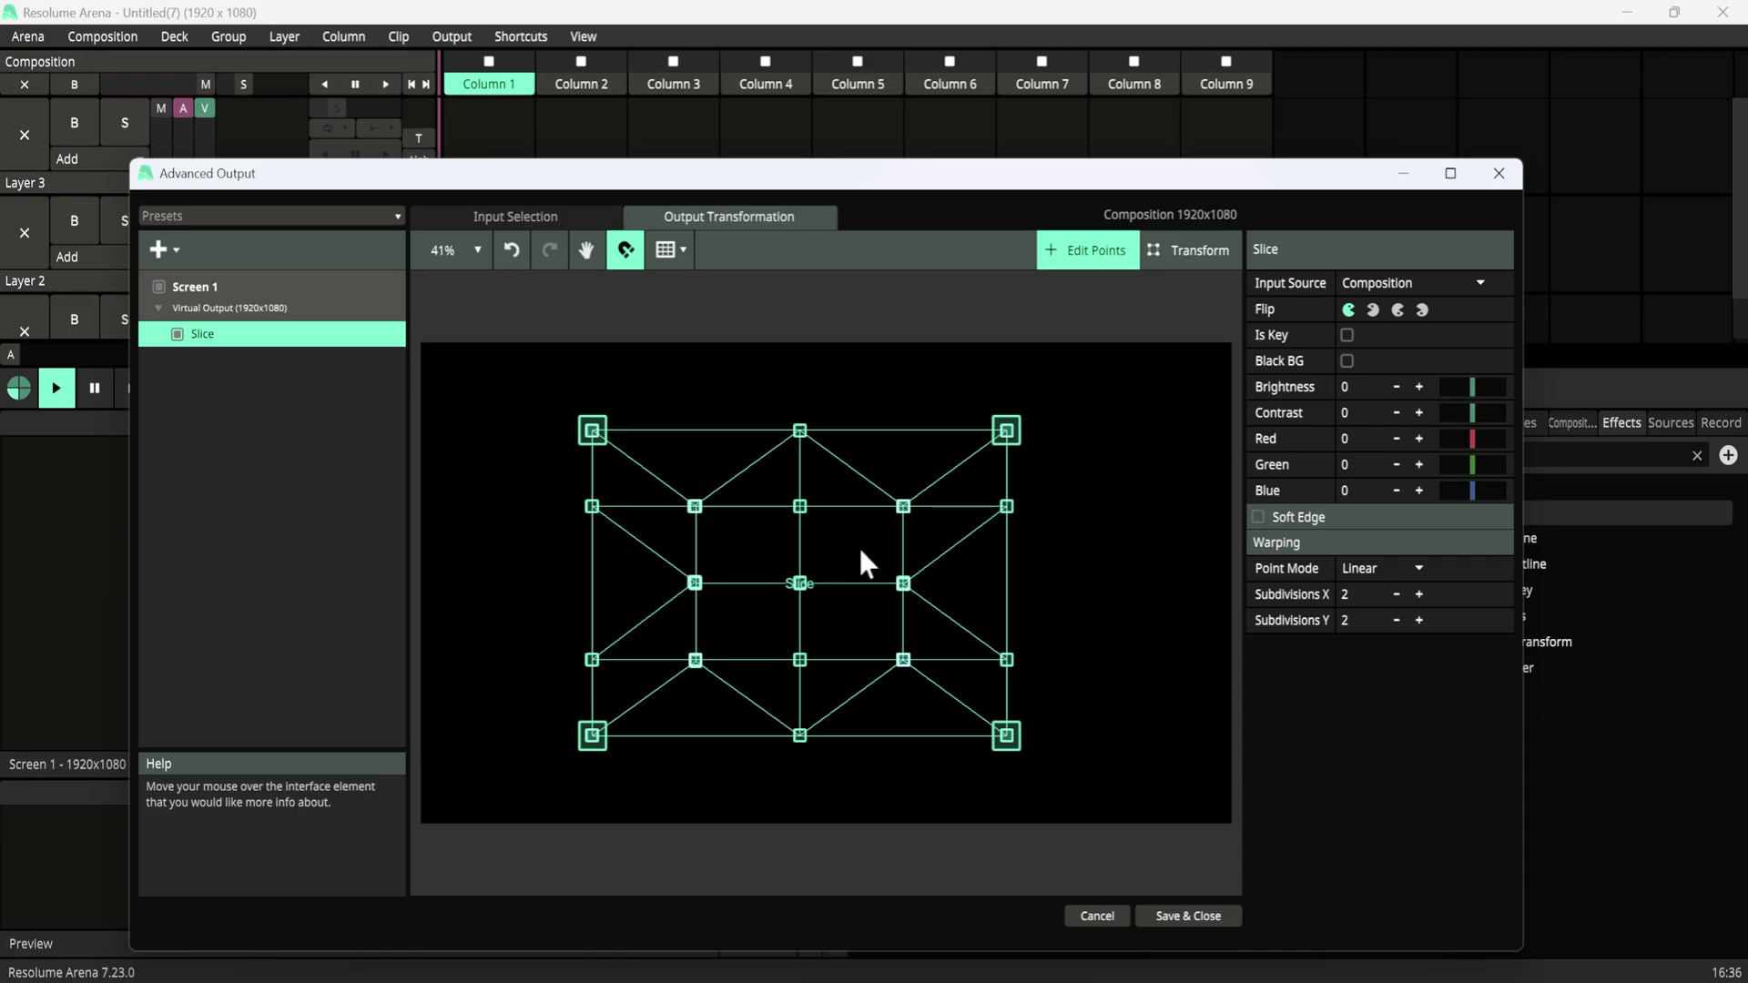
pyautogui.click(1181, 256)
pyautogui.click(1078, 537)
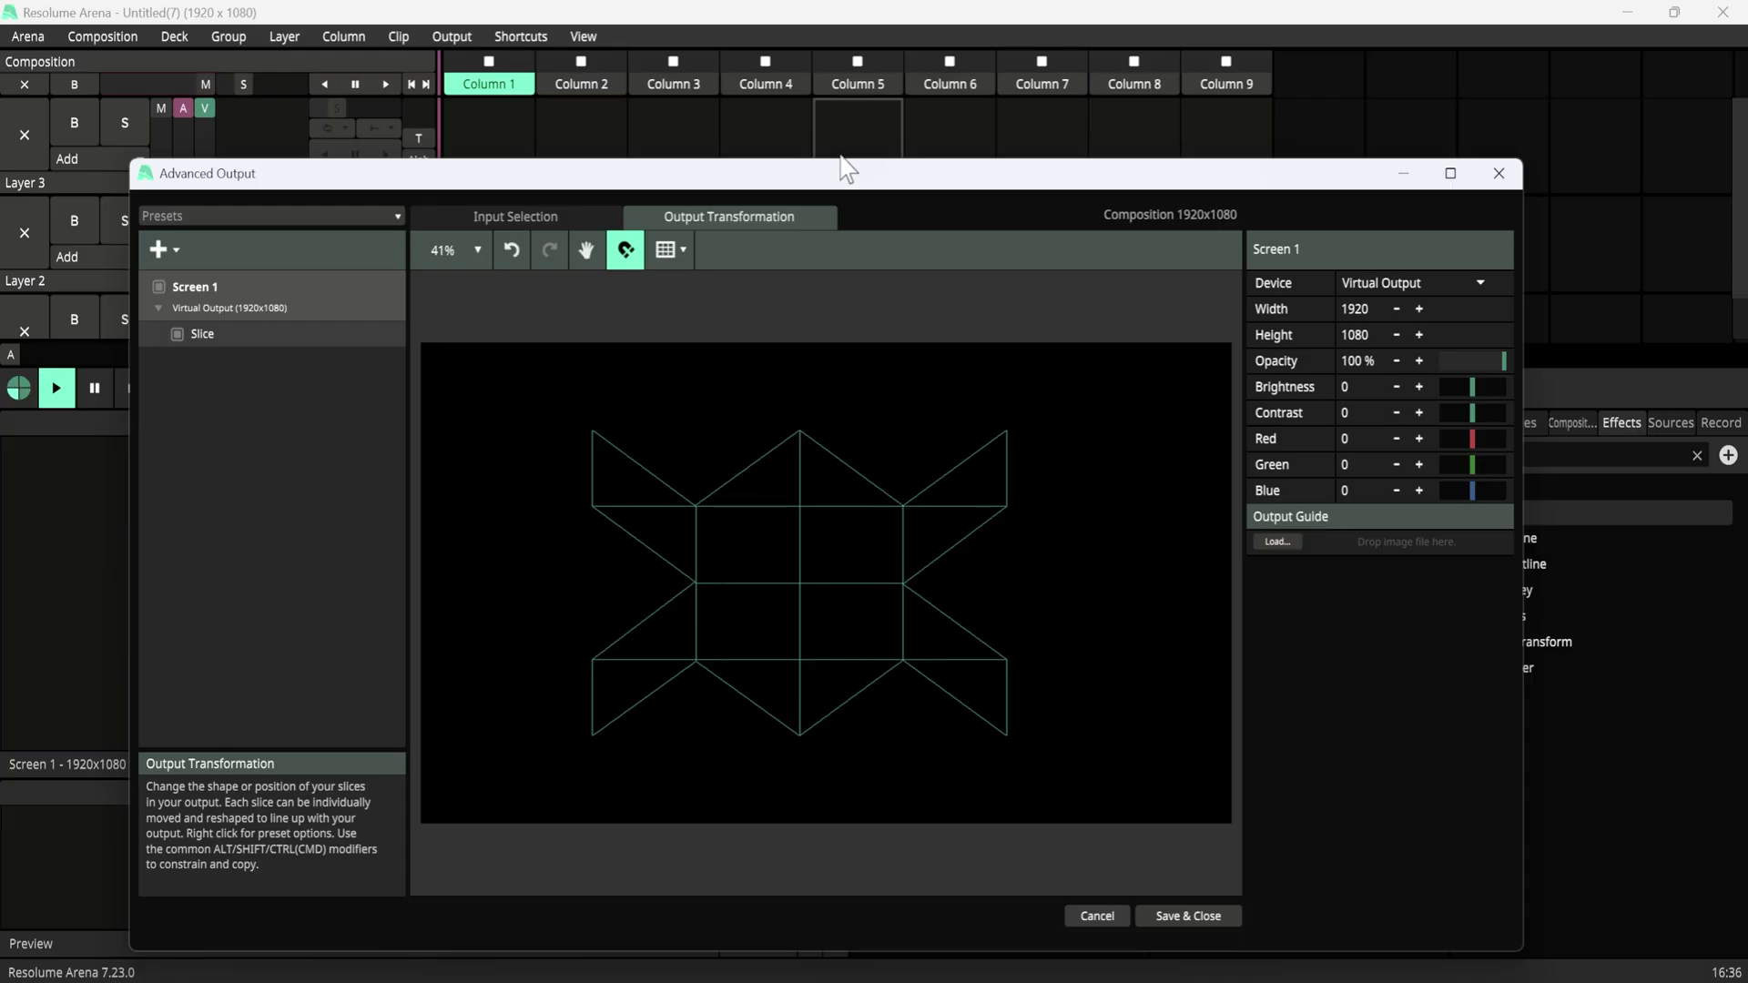
# Load Abstract Cyan Neon Lights 1.mov into column 5 of Layer 3 and play it.
pyautogui.moveTo(827, 180); pyautogui.dragTo(747, 308)
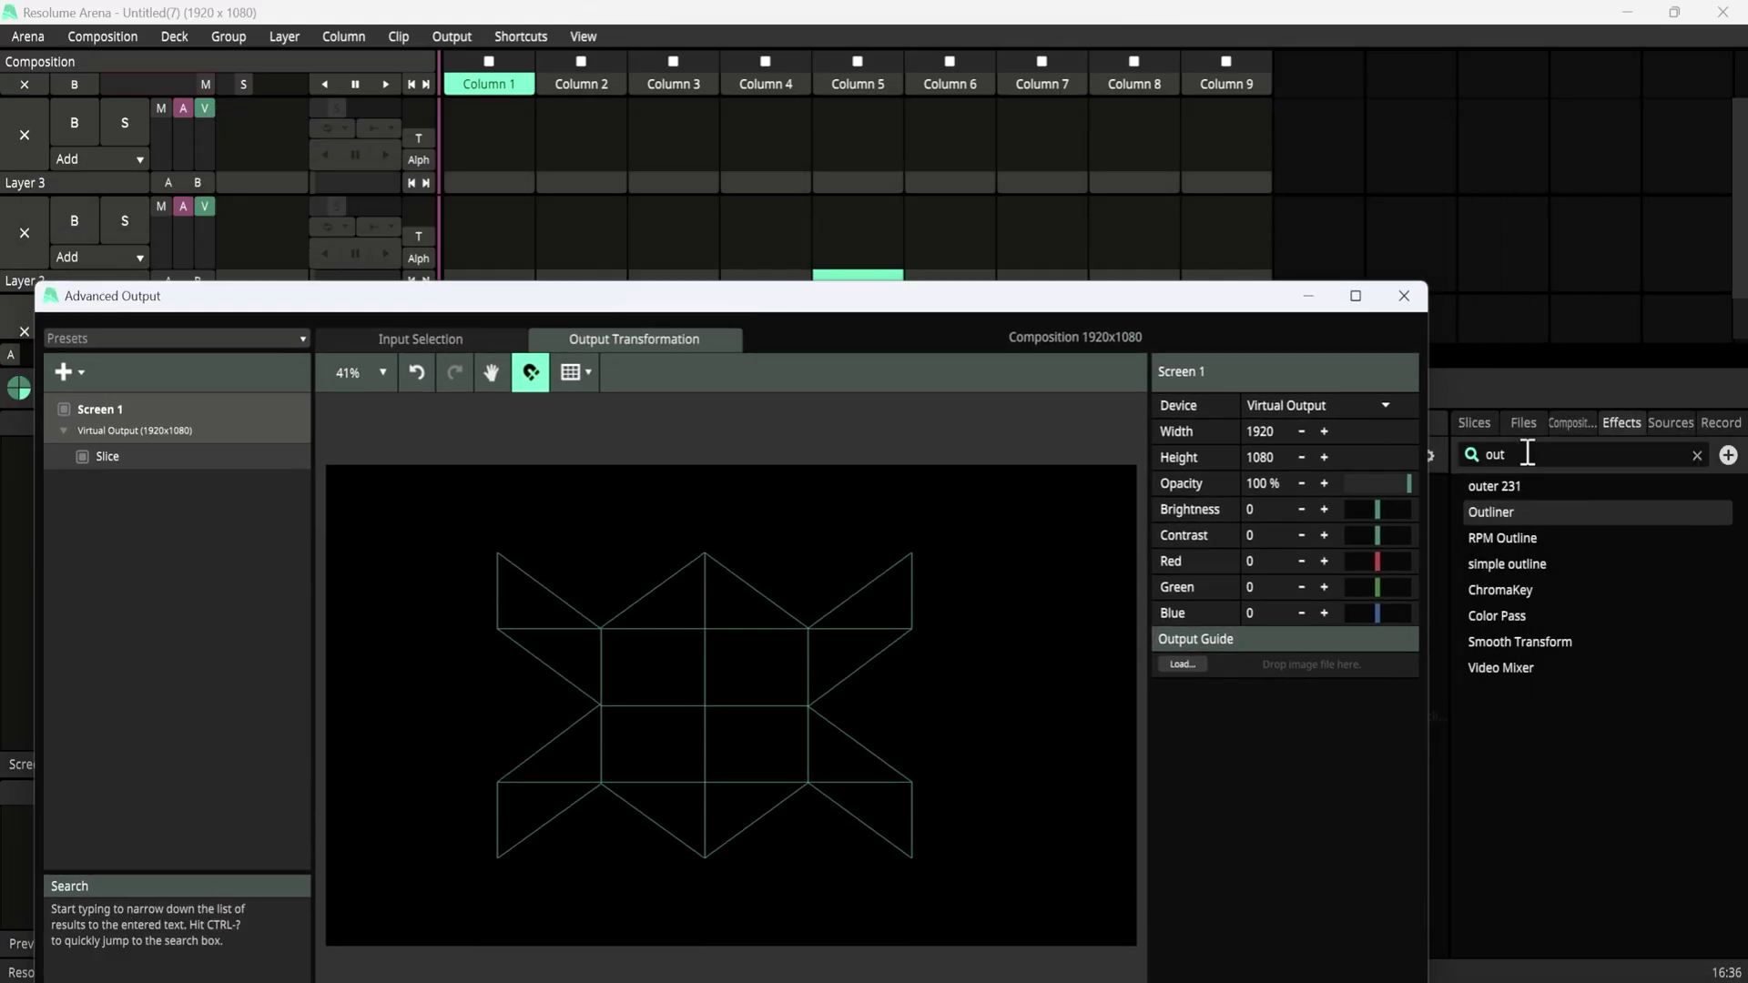
pyautogui.click(1520, 421)
pyautogui.moveTo(1596, 575); pyautogui.dragTo(860, 169)
pyautogui.click(861, 159)
# Reposition the Advanced Output window to examine the clip in the screen monitor and inside the warped slice.
pyautogui.moveTo(780, 302); pyautogui.dragTo(1352, 192)
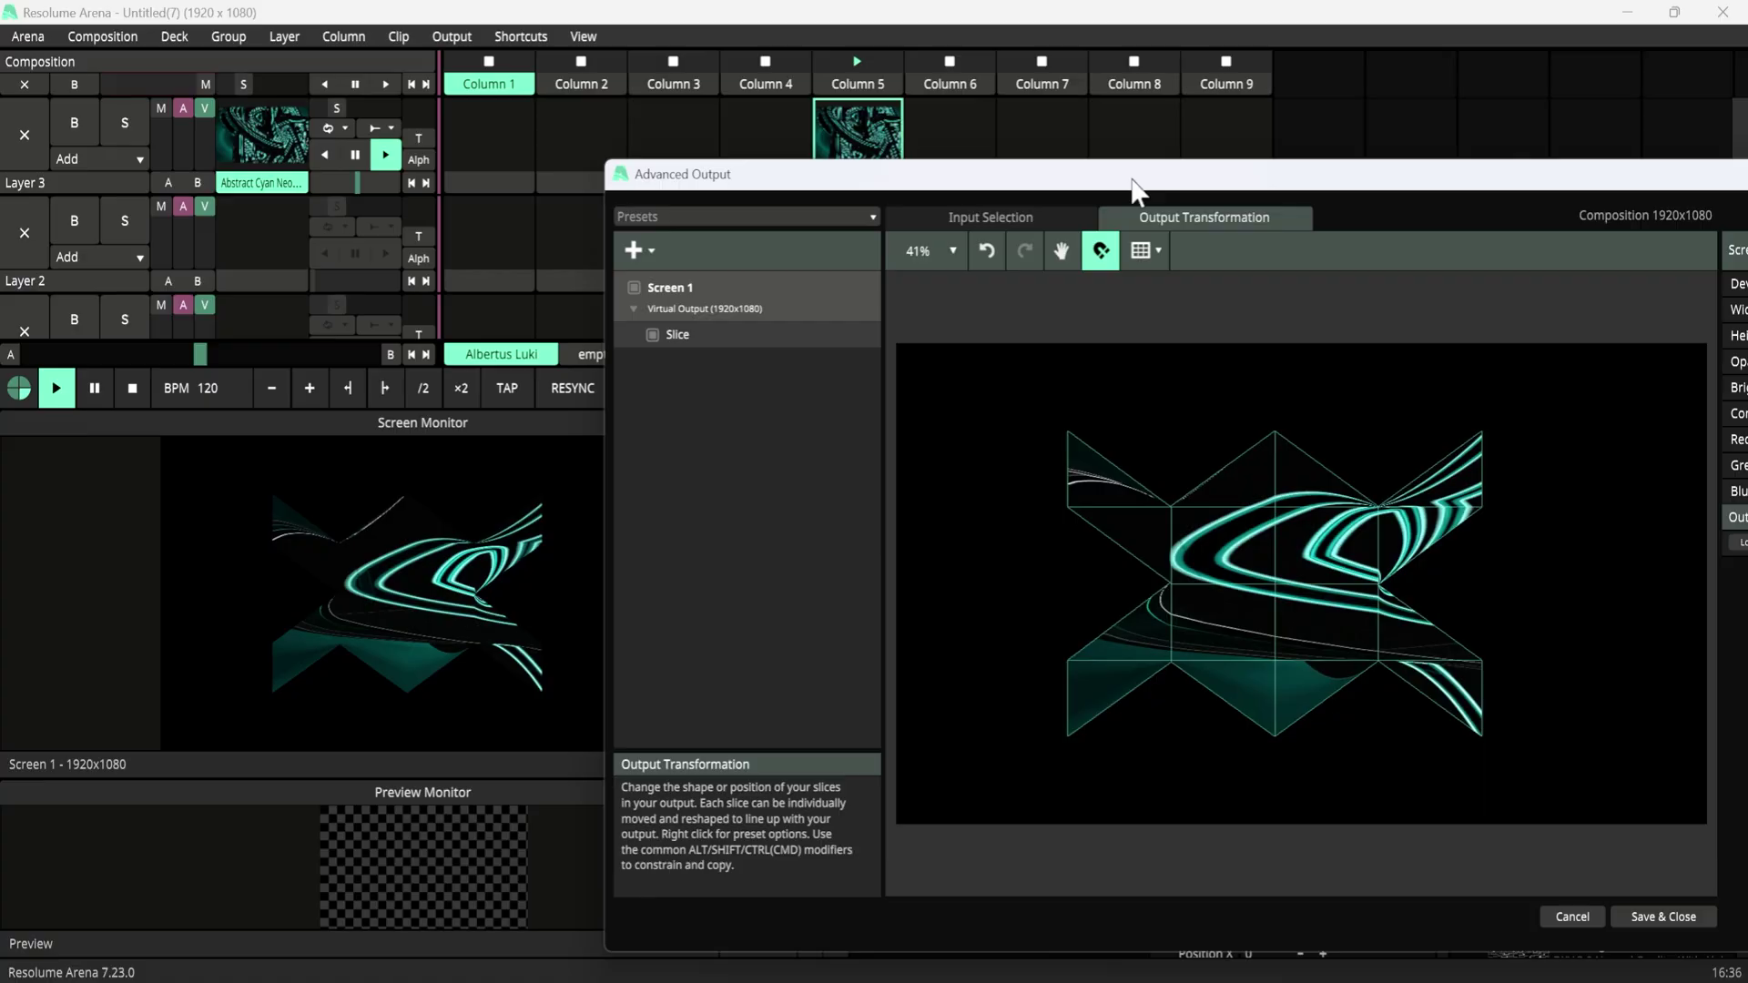
pyautogui.moveTo(1134, 188); pyautogui.dragTo(754, 147)
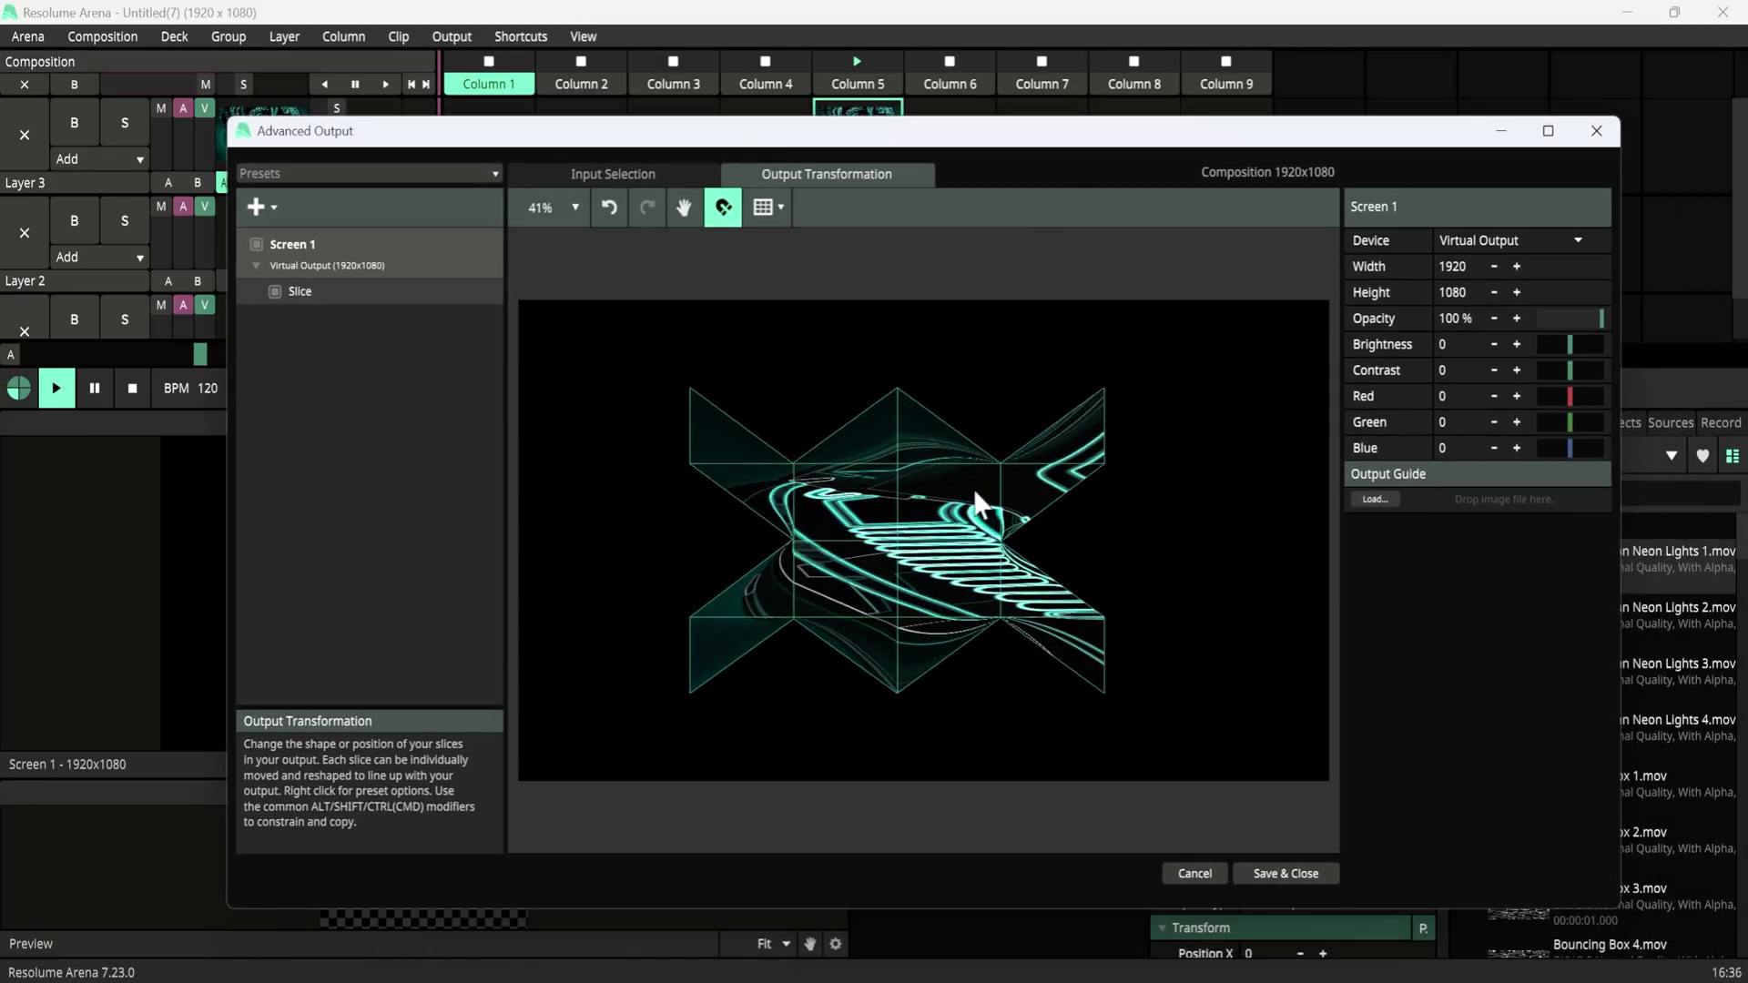
pyautogui.moveTo(900, 140); pyautogui.dragTo(772, 146)
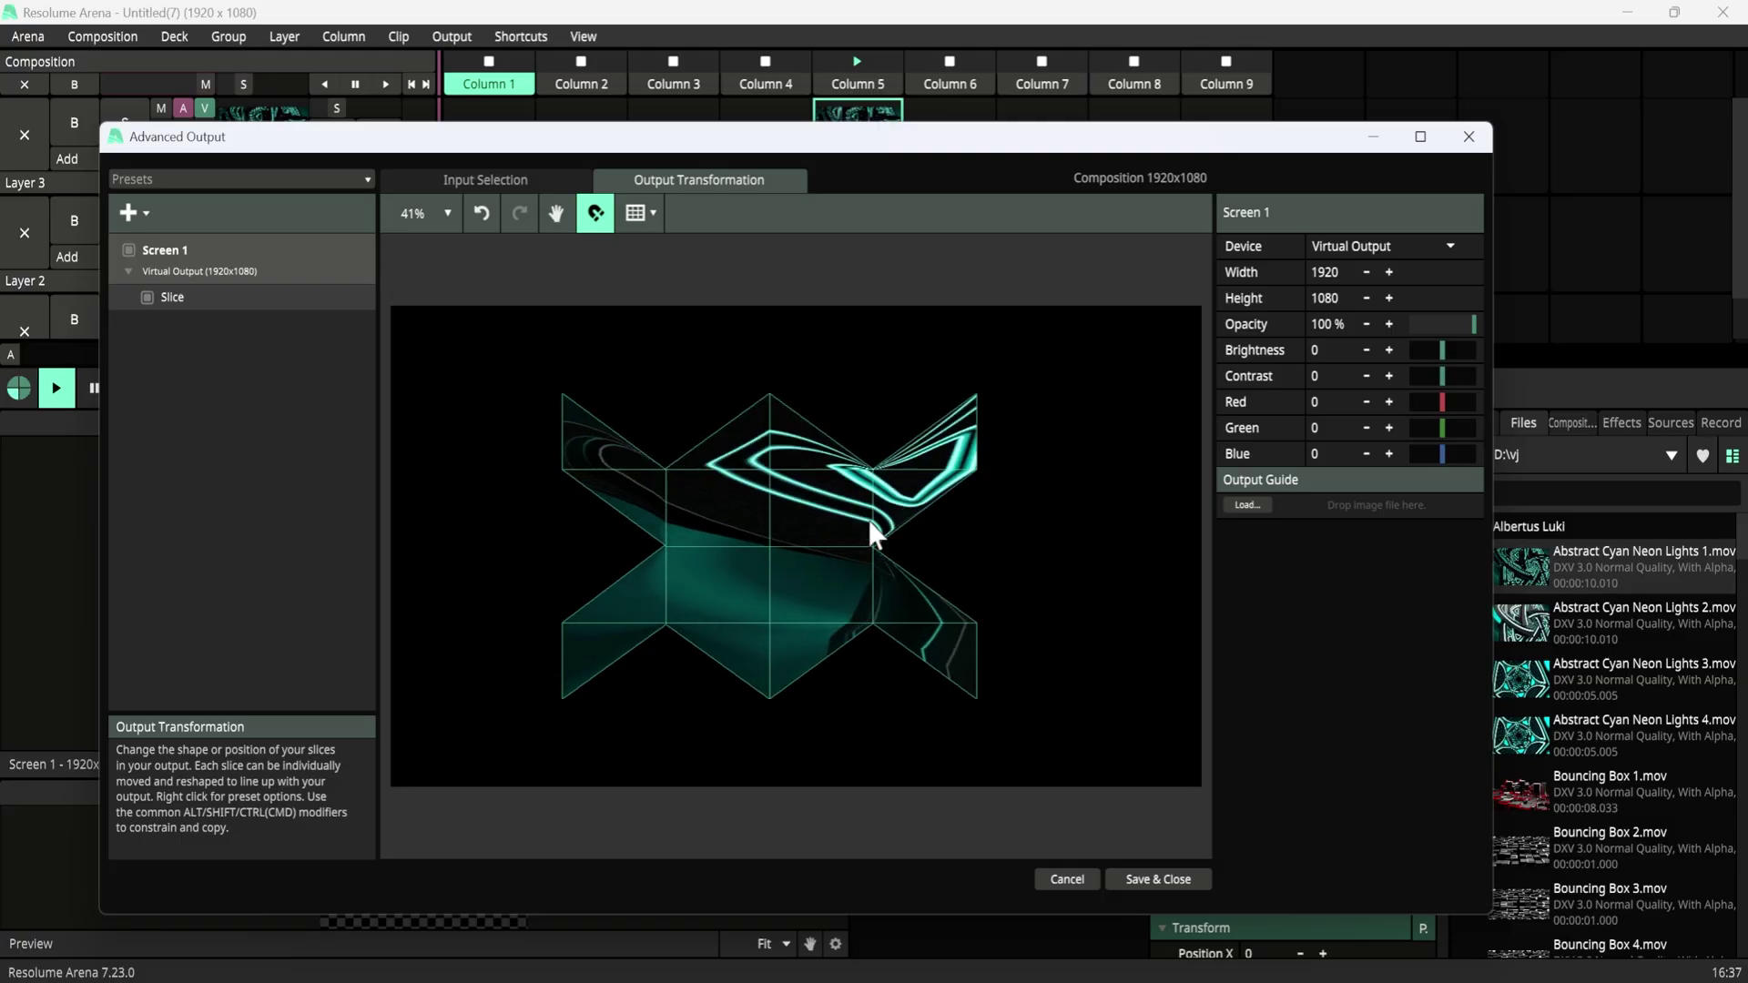
pyautogui.moveTo(720, 138); pyautogui.dragTo(765, 91)
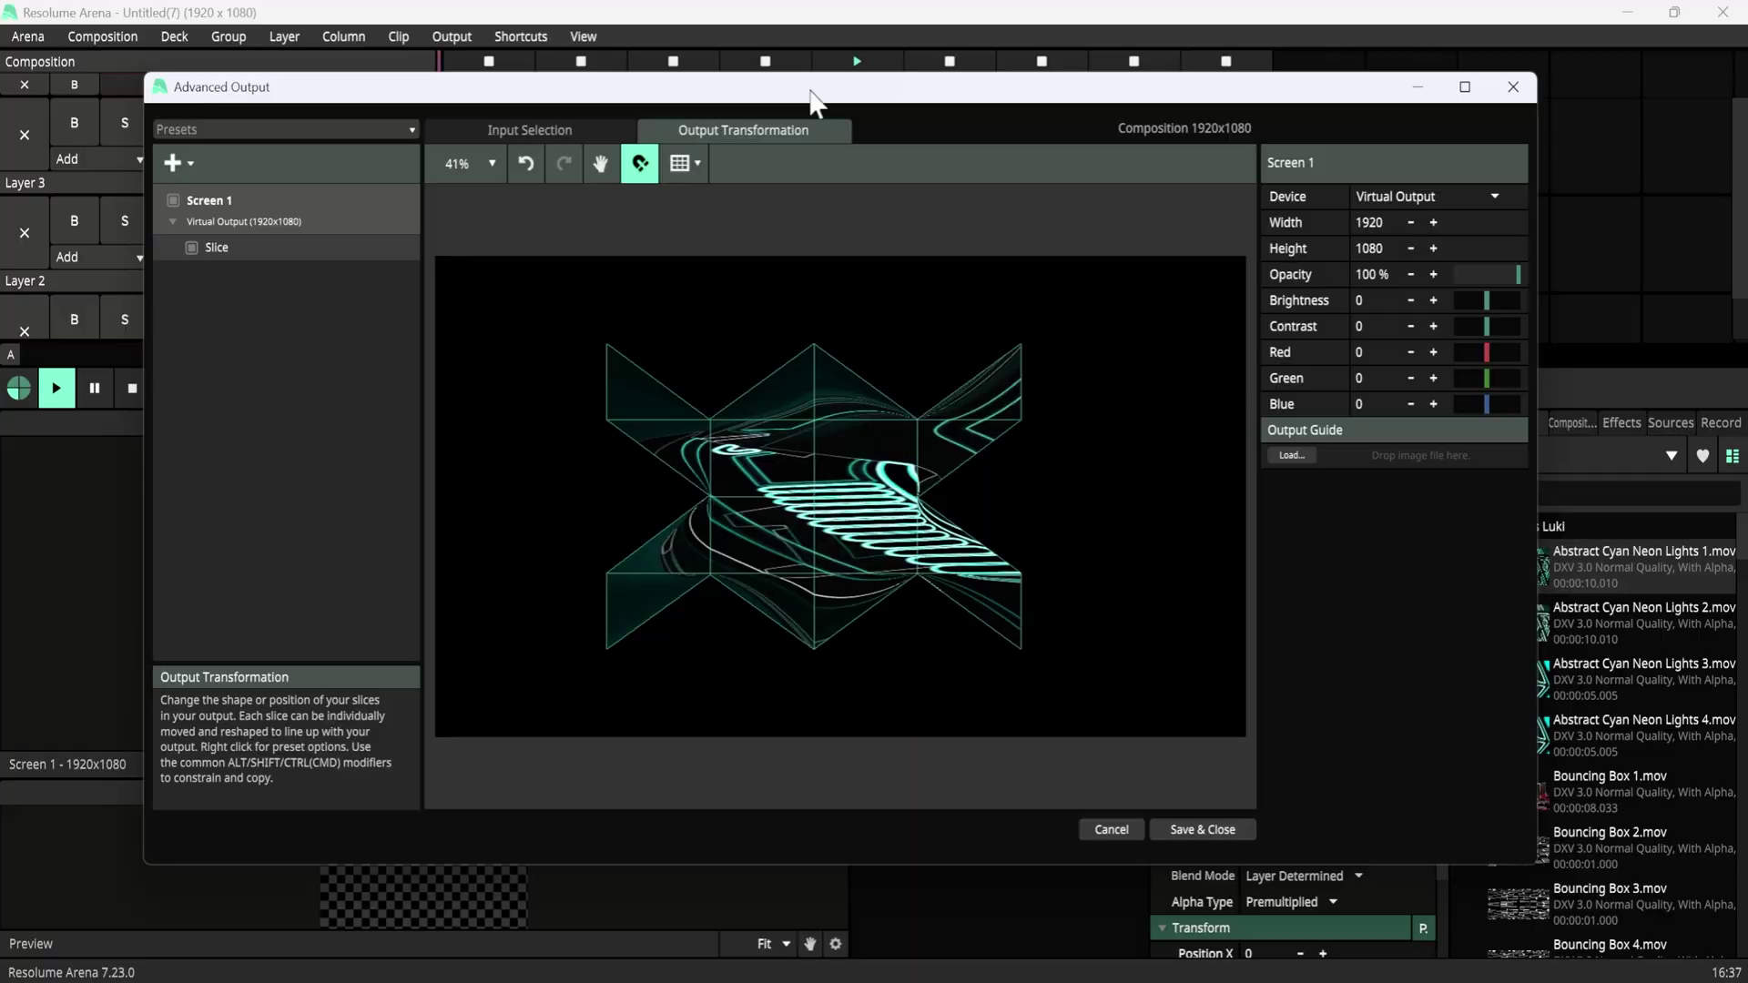
# Stop Layer 3's clip and set the slice's warping point mode to Bezier.
pyautogui.moveTo(813, 89); pyautogui.dragTo(784, 239)
pyautogui.click(752, 127)
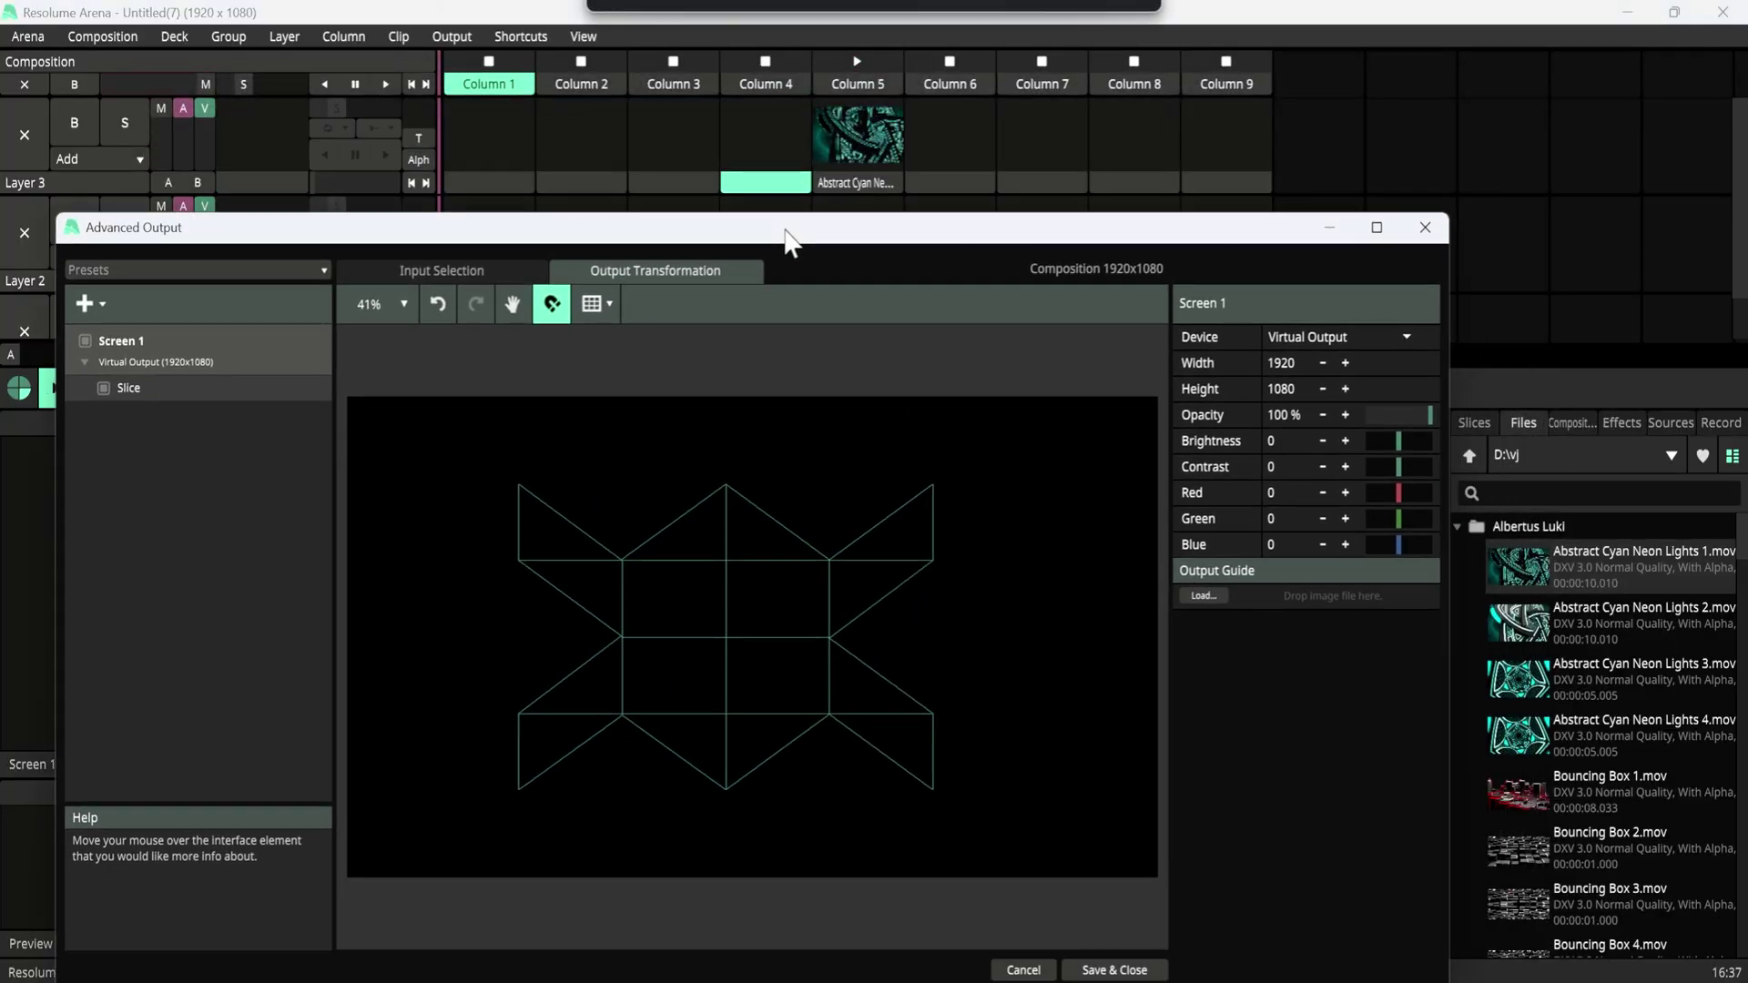
pyautogui.click(763, 608)
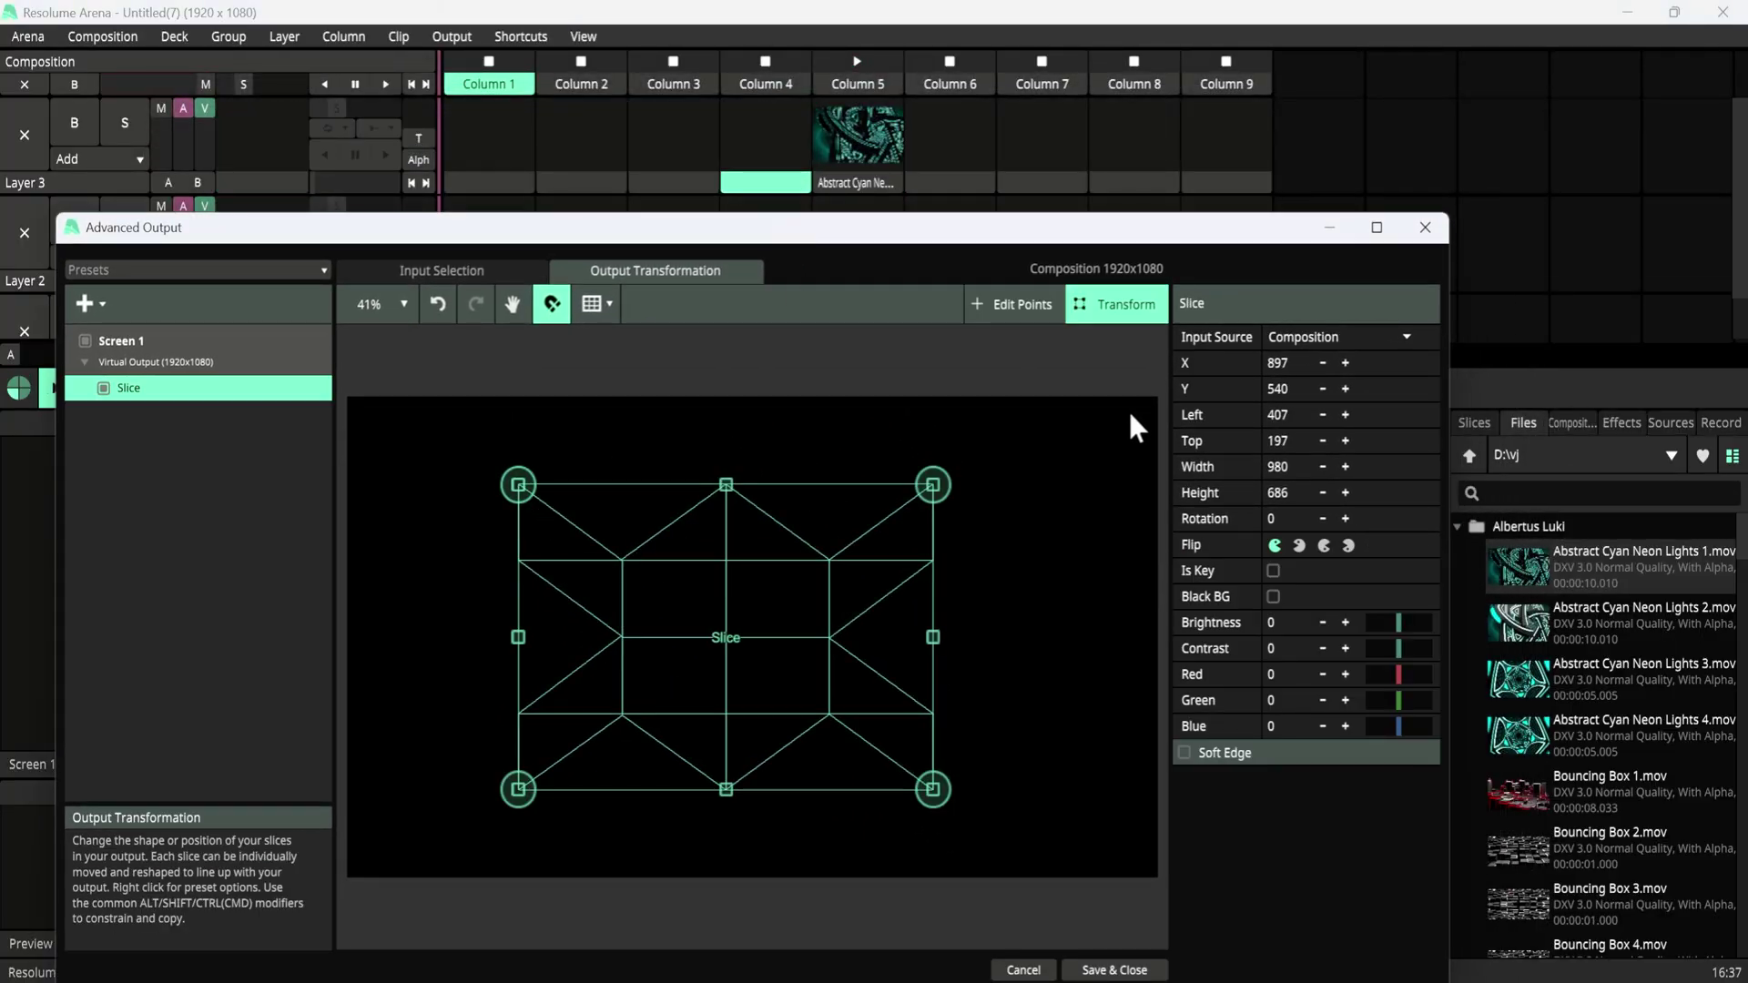
pyautogui.click(1010, 310)
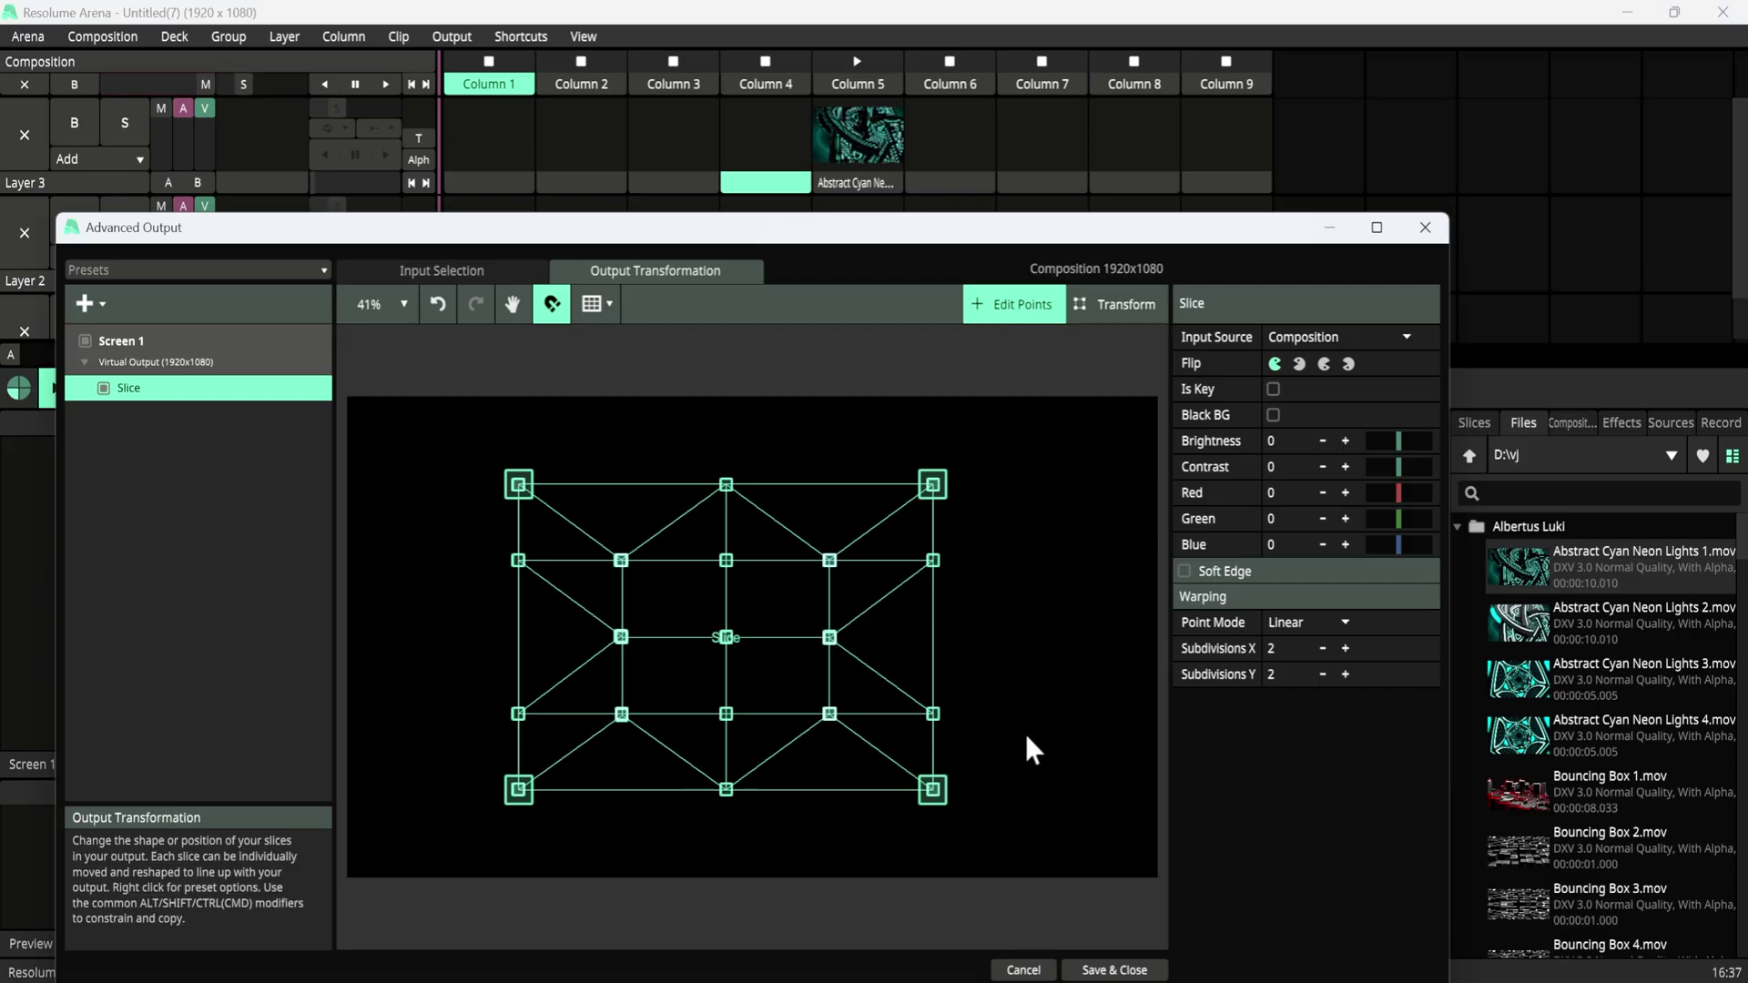
pyautogui.click(1322, 628)
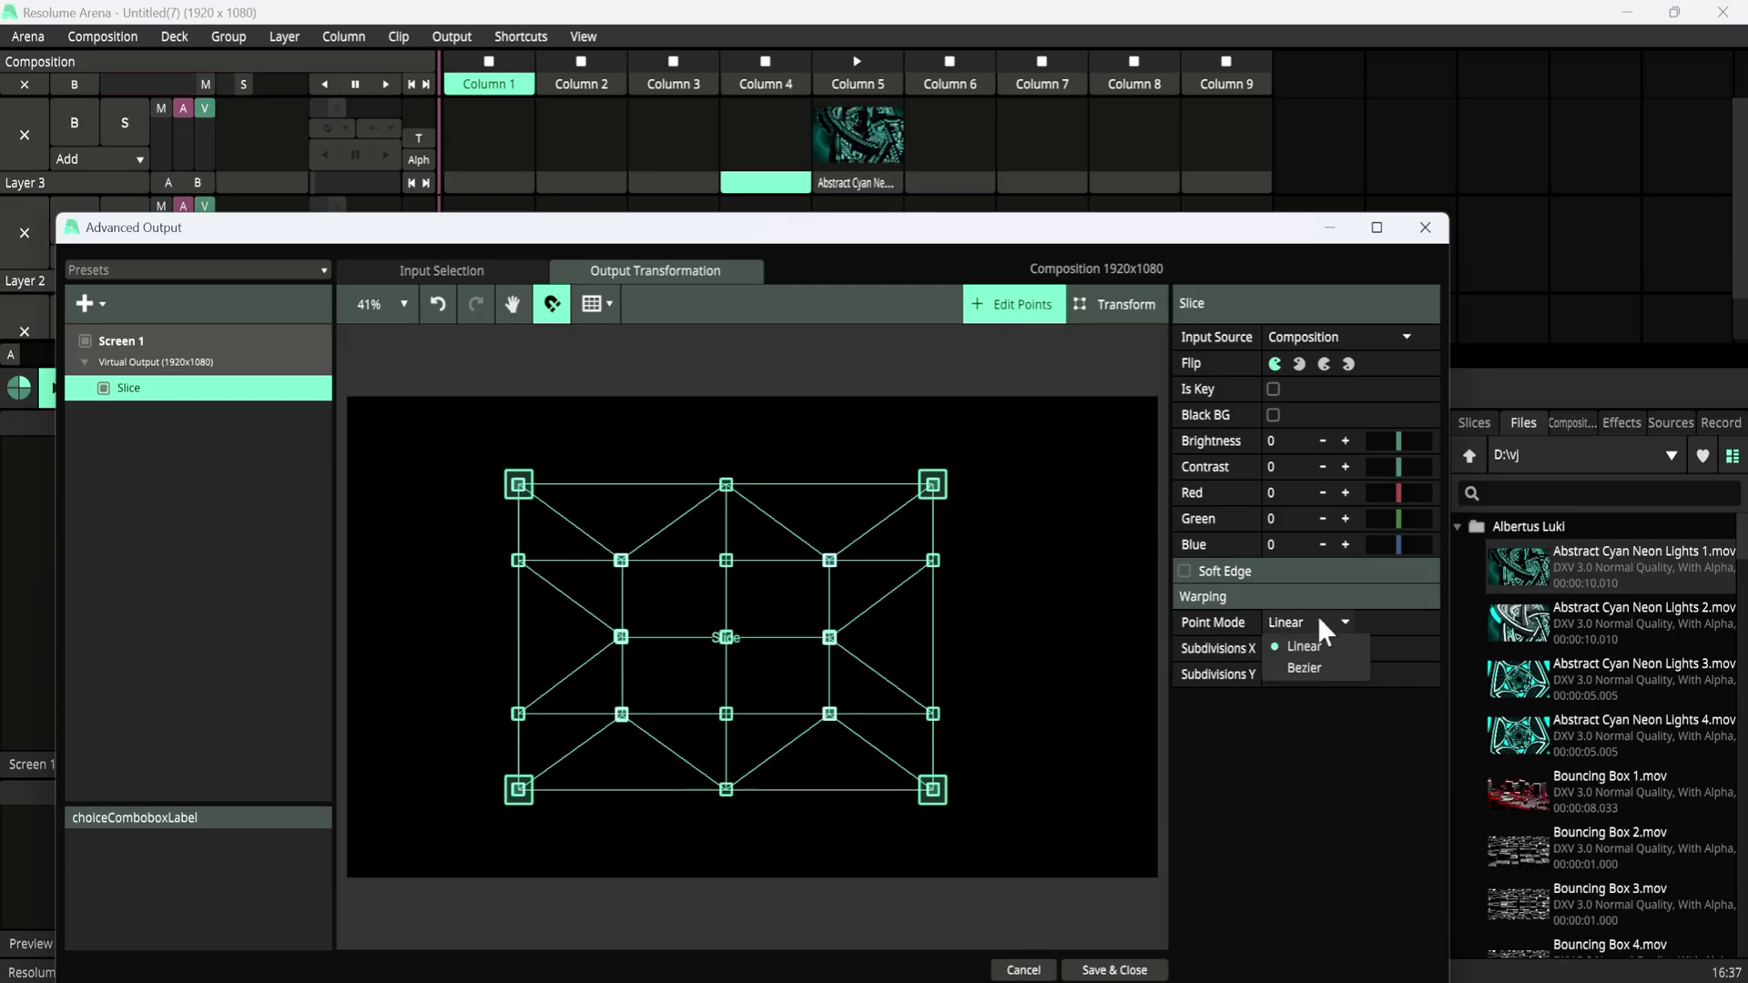
pyautogui.click(1304, 668)
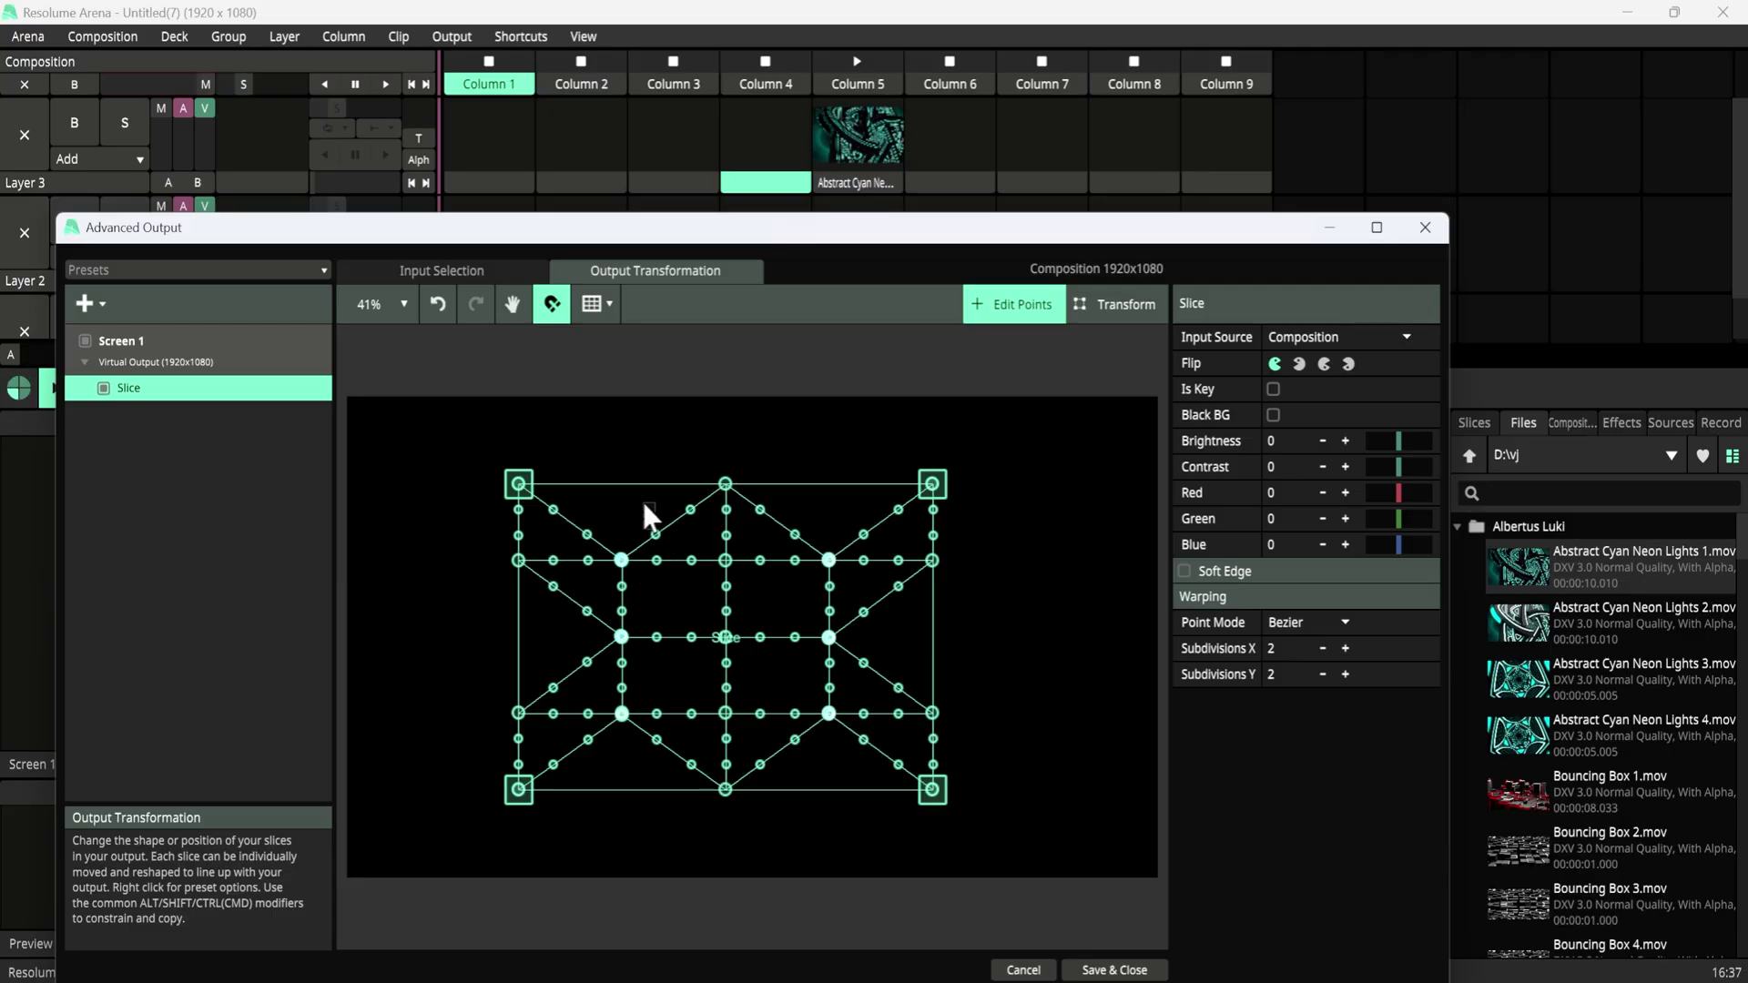
# Curve the upper edge's diagonals by raising the Bezier handles beside both quarter points to about Y 167 to 211, and return to transform mode.
pyautogui.moveTo(655, 536); pyautogui.dragTo(628, 492)
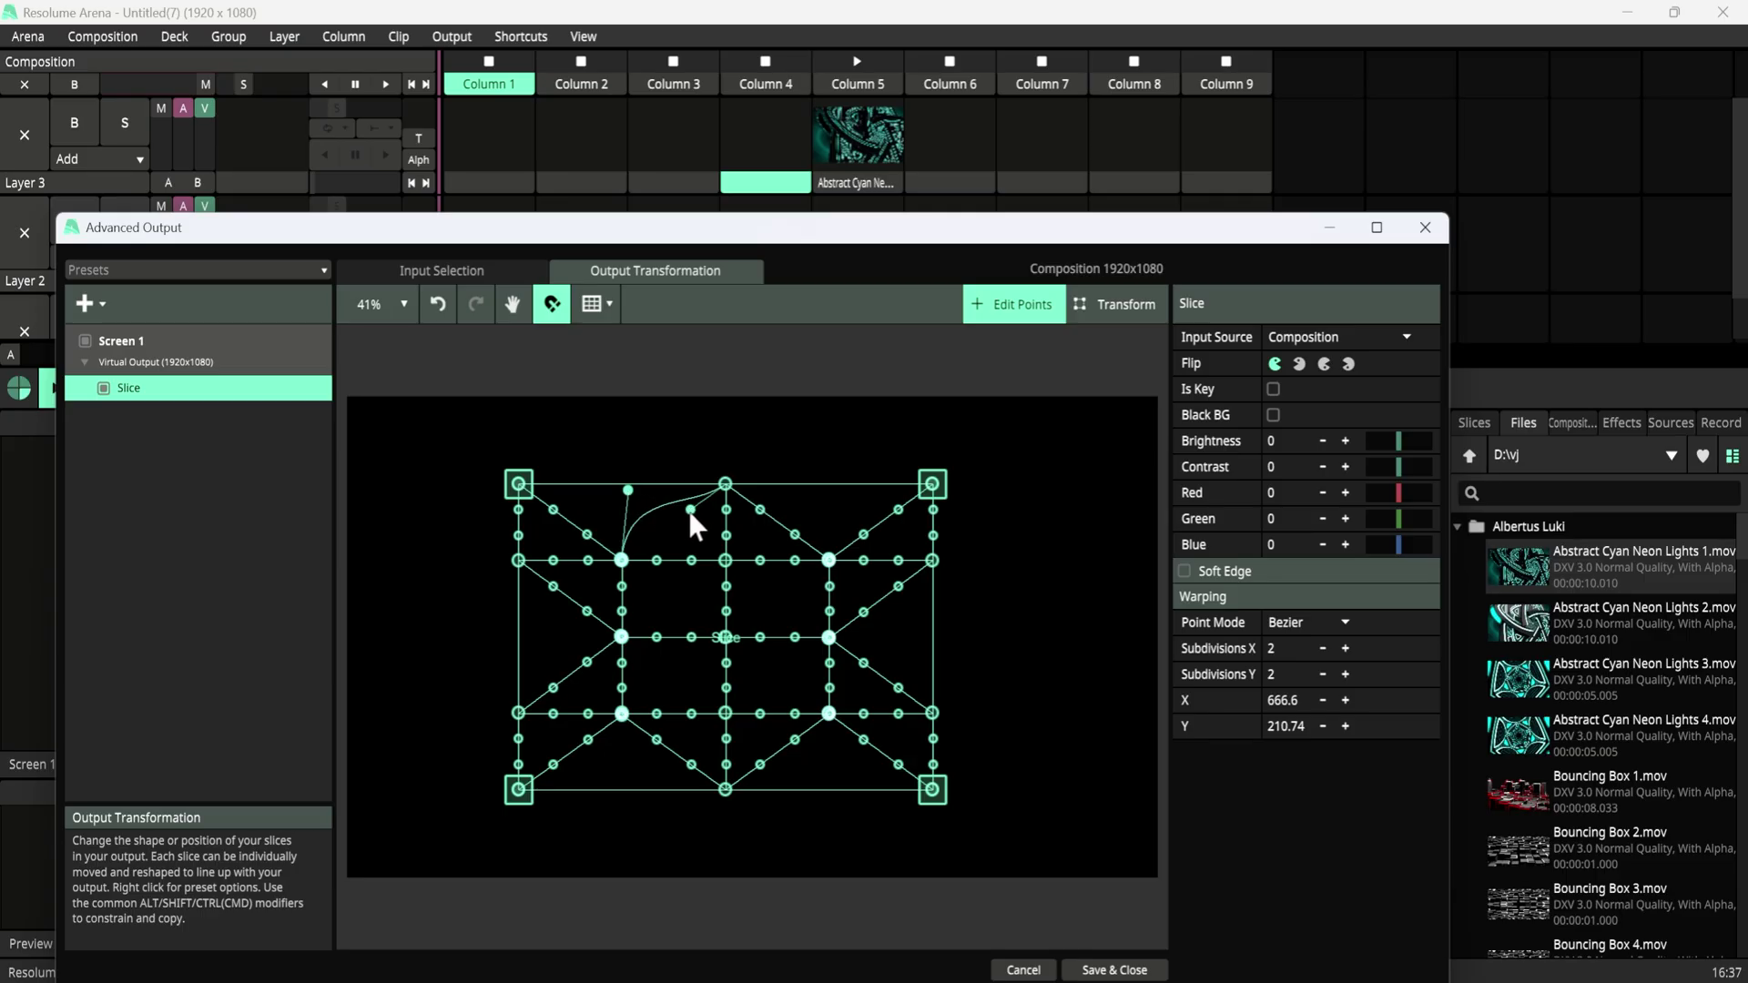
pyautogui.click(590, 529)
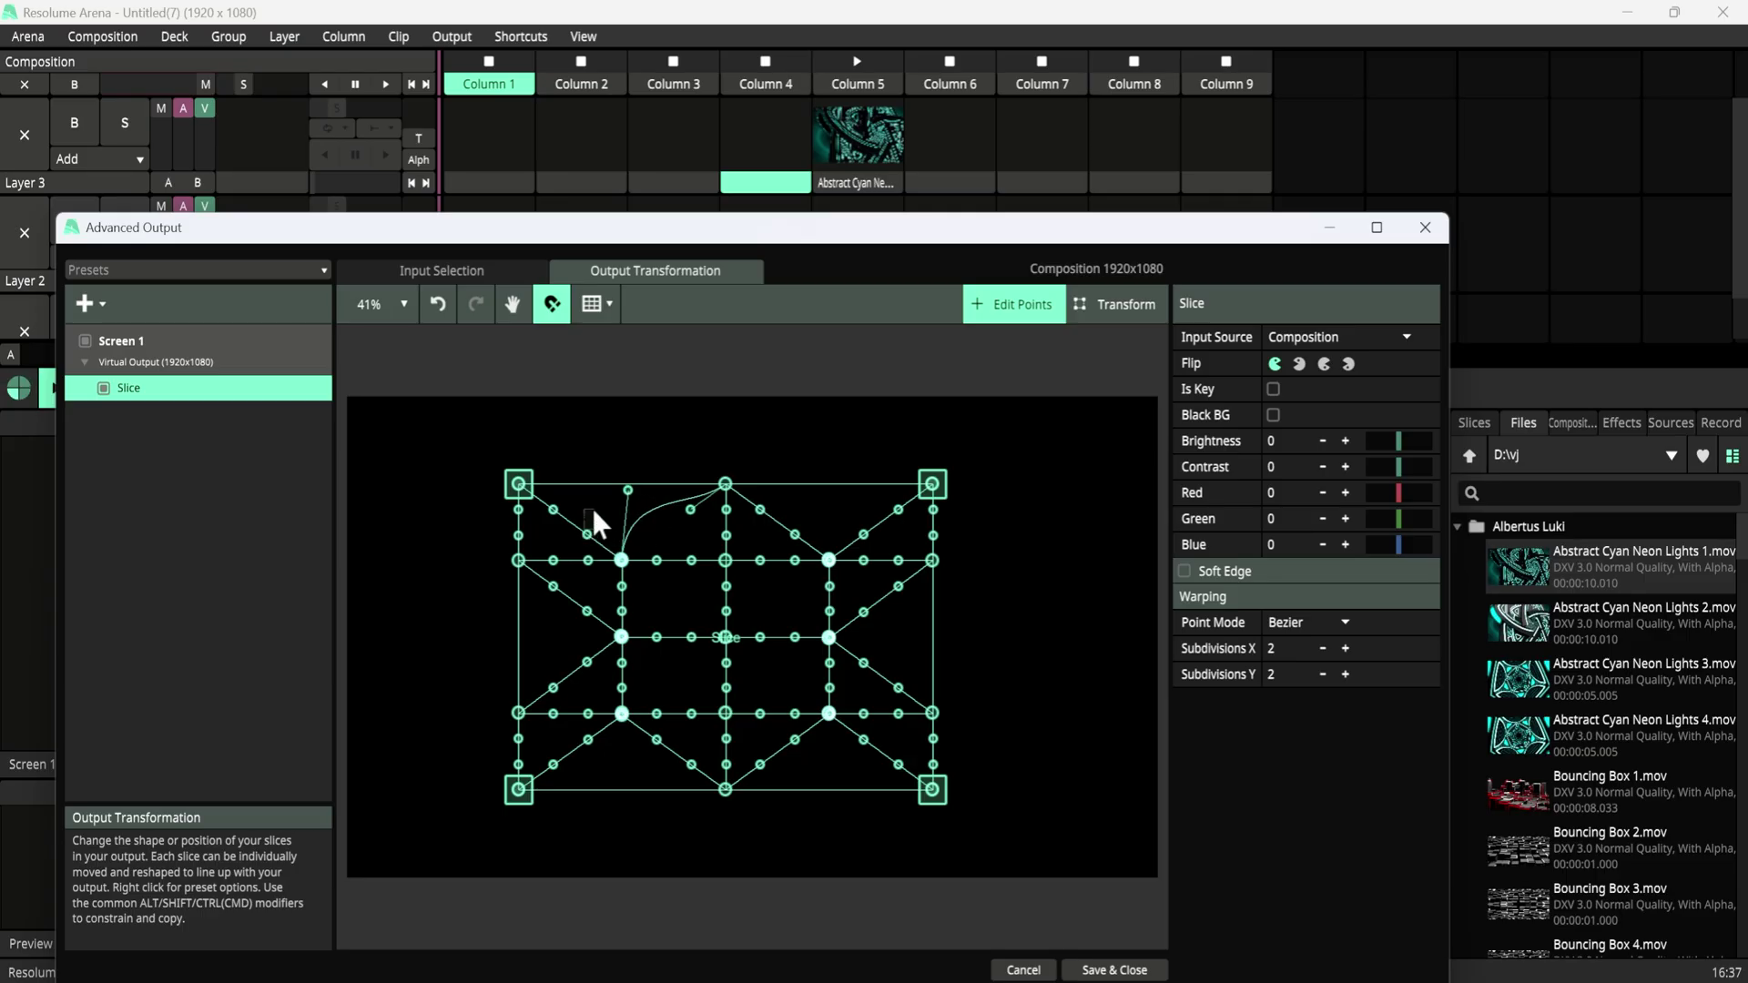
pyautogui.moveTo(588, 535); pyautogui.dragTo(592, 479)
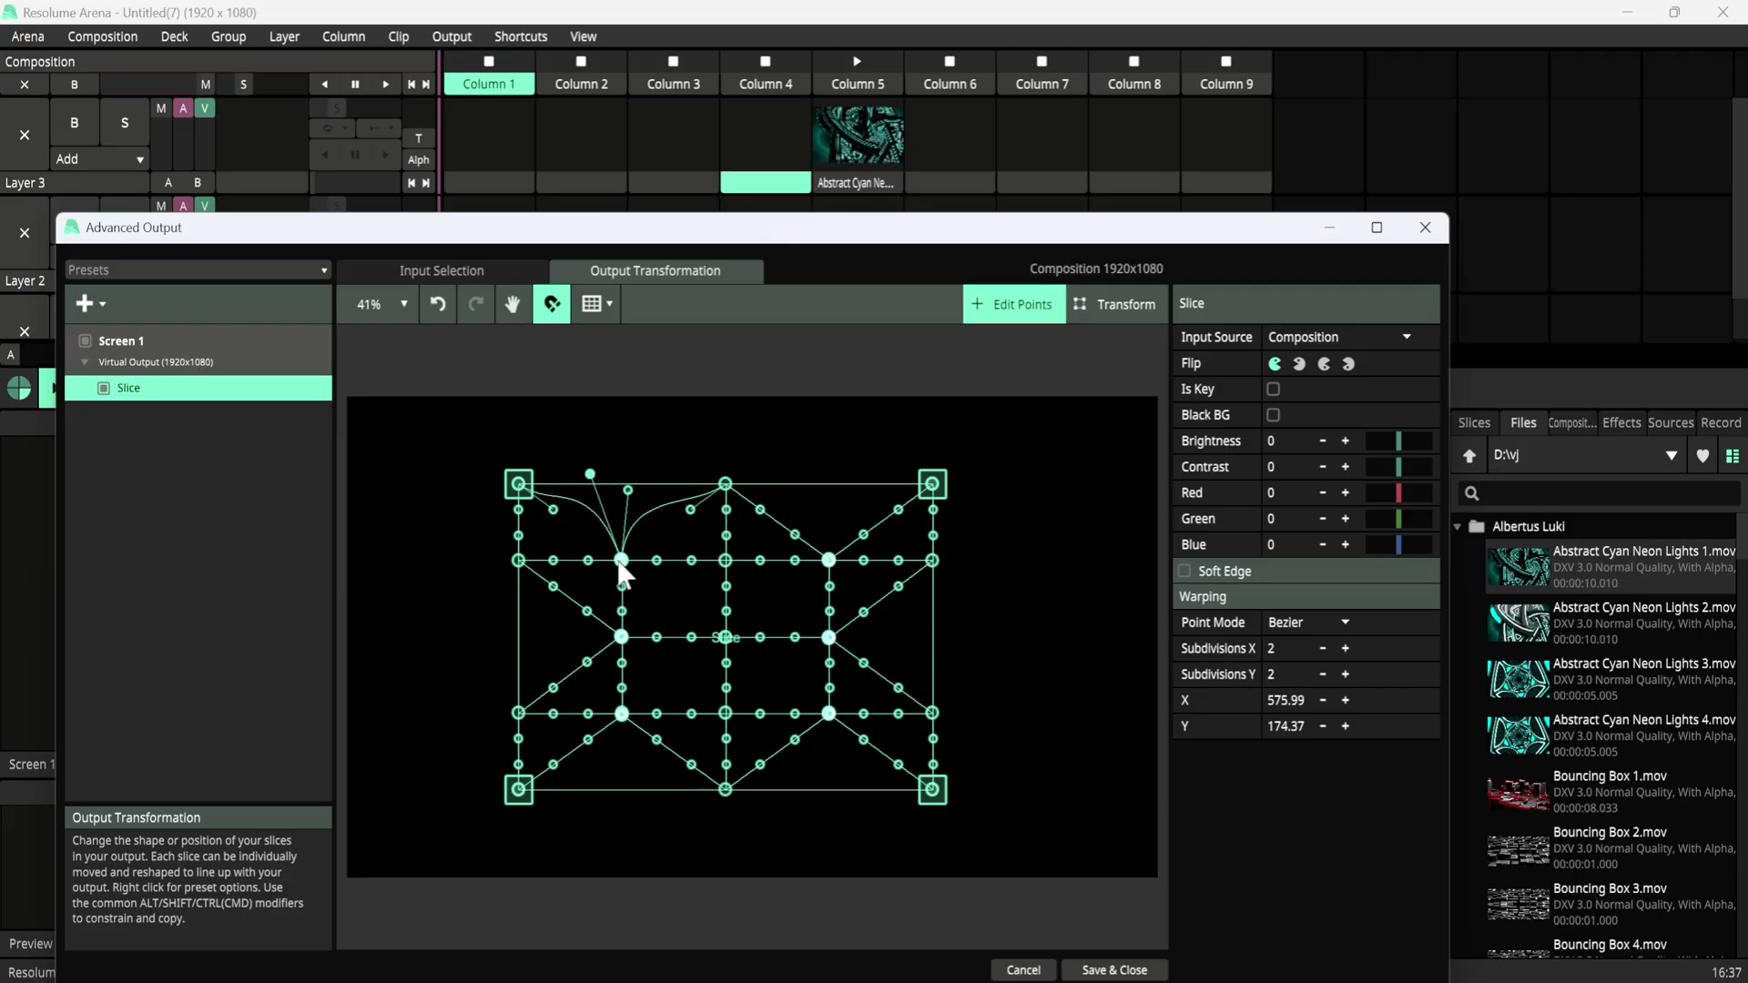
pyautogui.moveTo(797, 535); pyautogui.dragTo(815, 491)
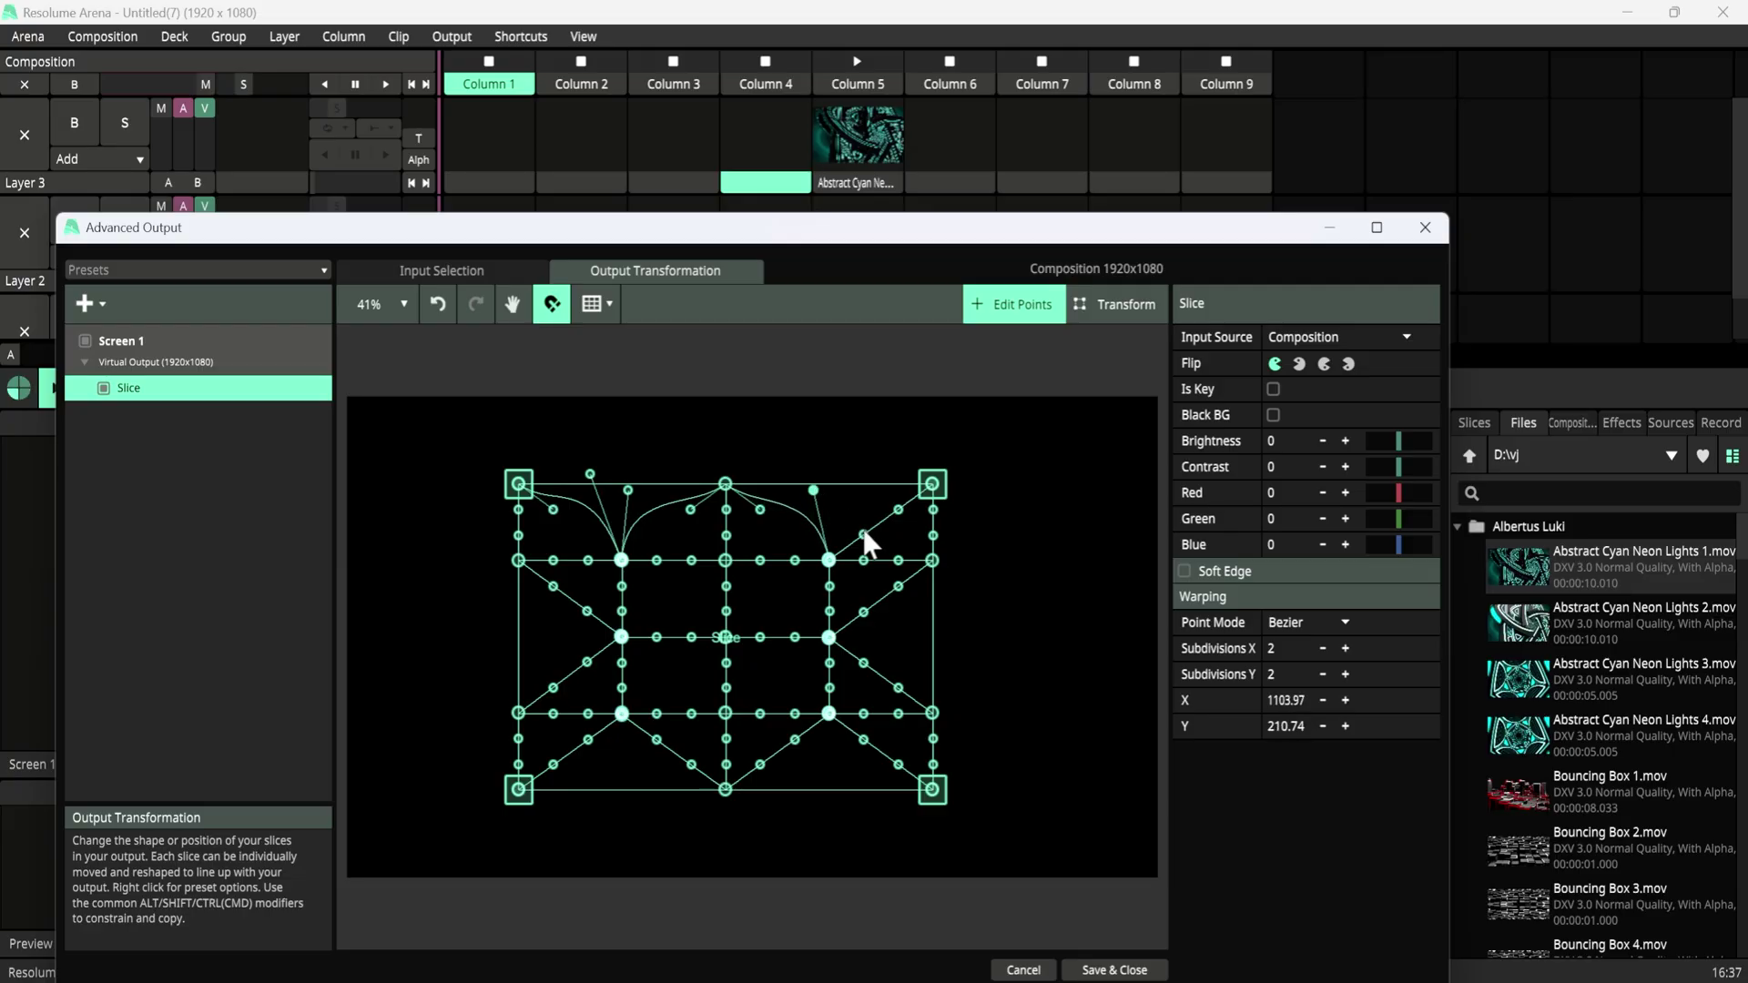
pyautogui.moveTo(863, 534); pyautogui.dragTo(799, 472)
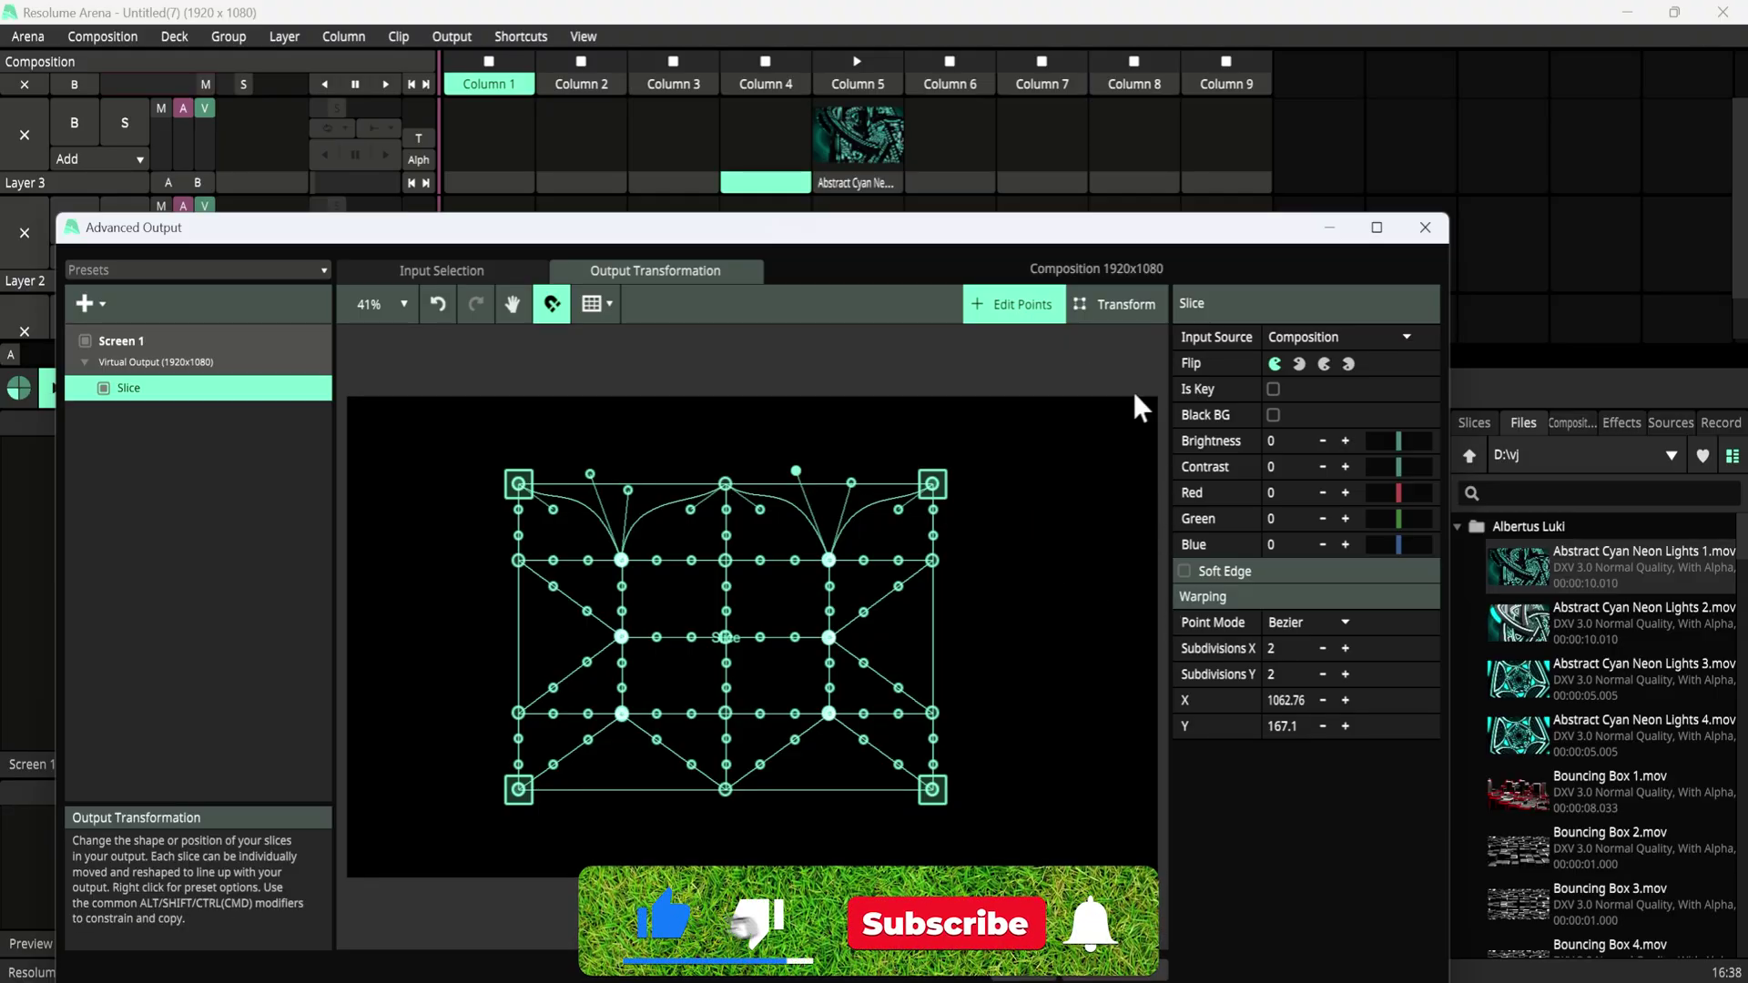
pyautogui.click(1115, 304)
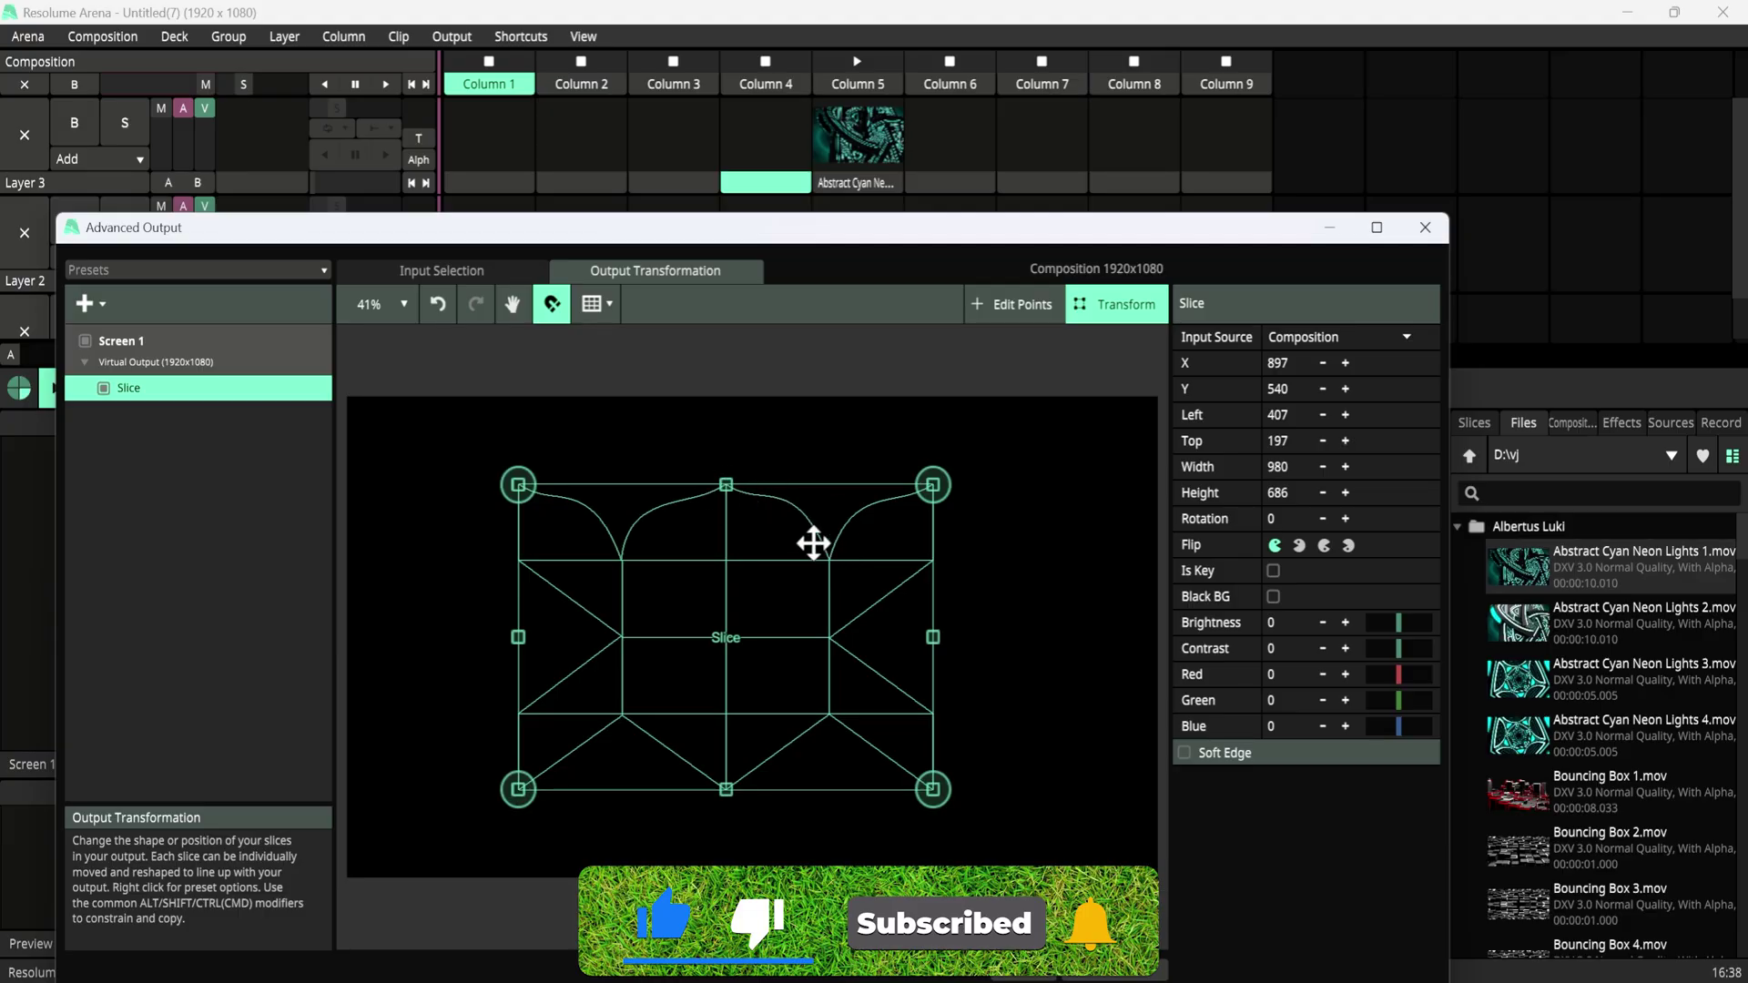
# Reset the layout to the default screen, resize its slice to about 1139 by 603, and centre it on the canvas.
pyautogui.click(117, 270)
pyautogui.click(113, 375)
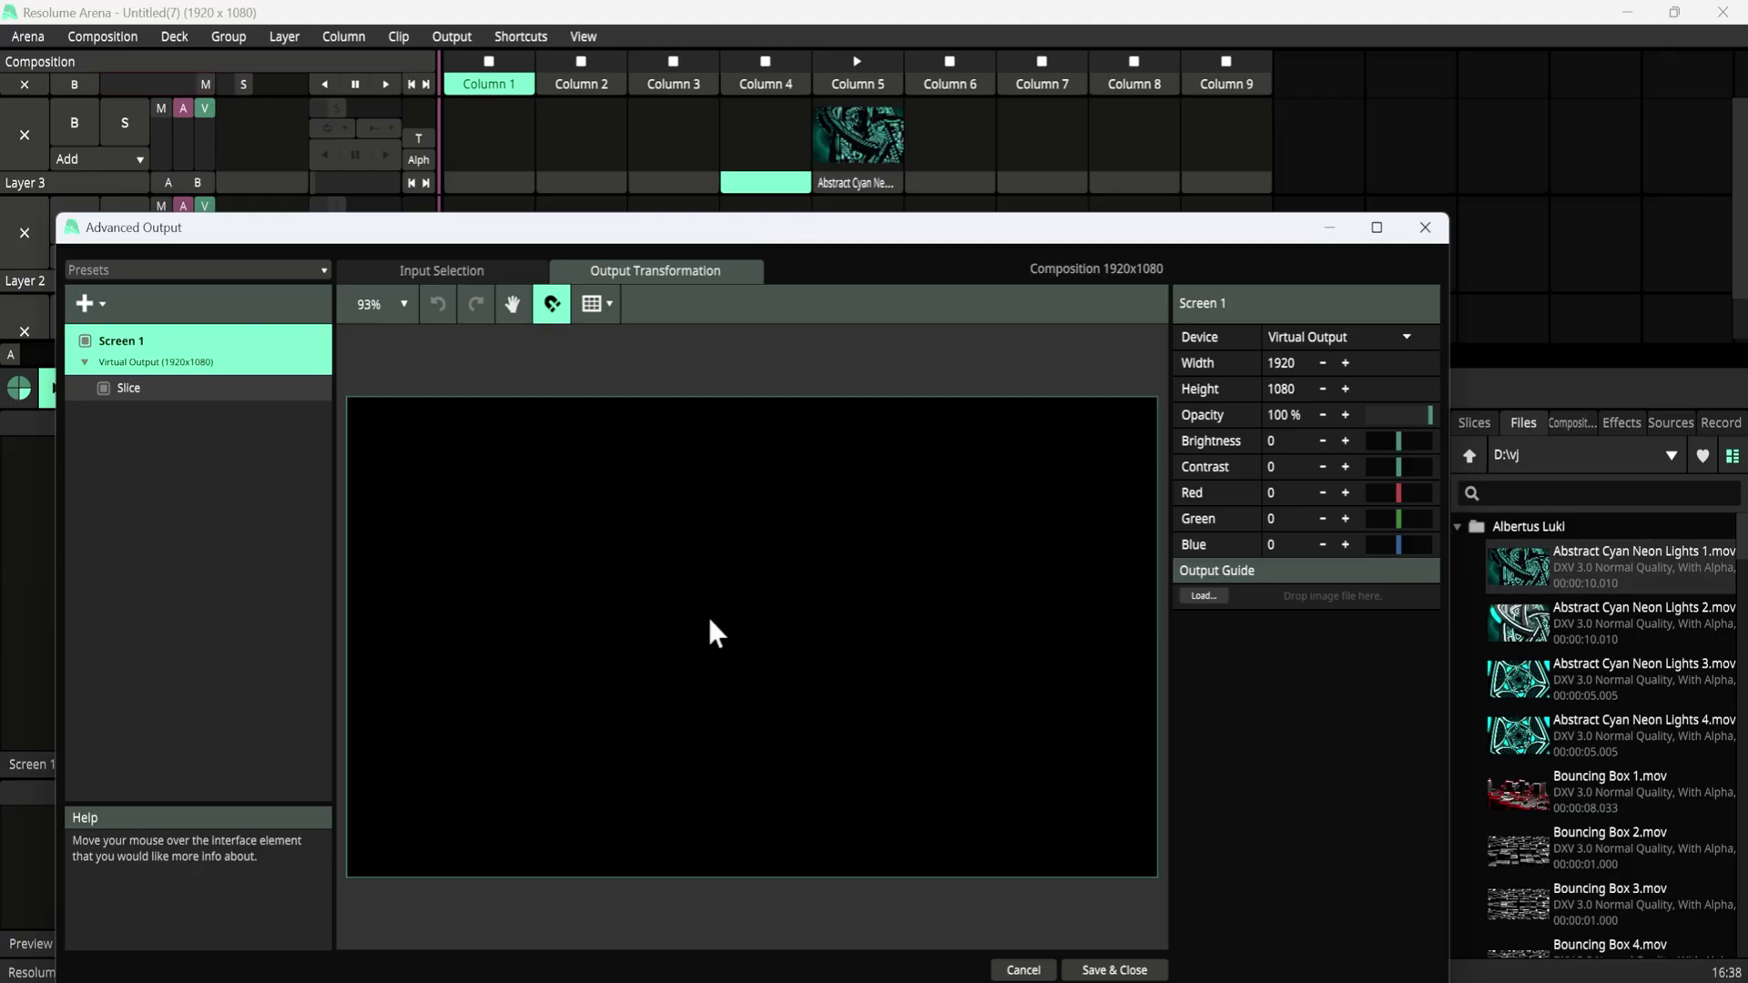
pyautogui.click(707, 614)
pyautogui.moveTo(1166, 660); pyautogui.dragTo(999, 655)
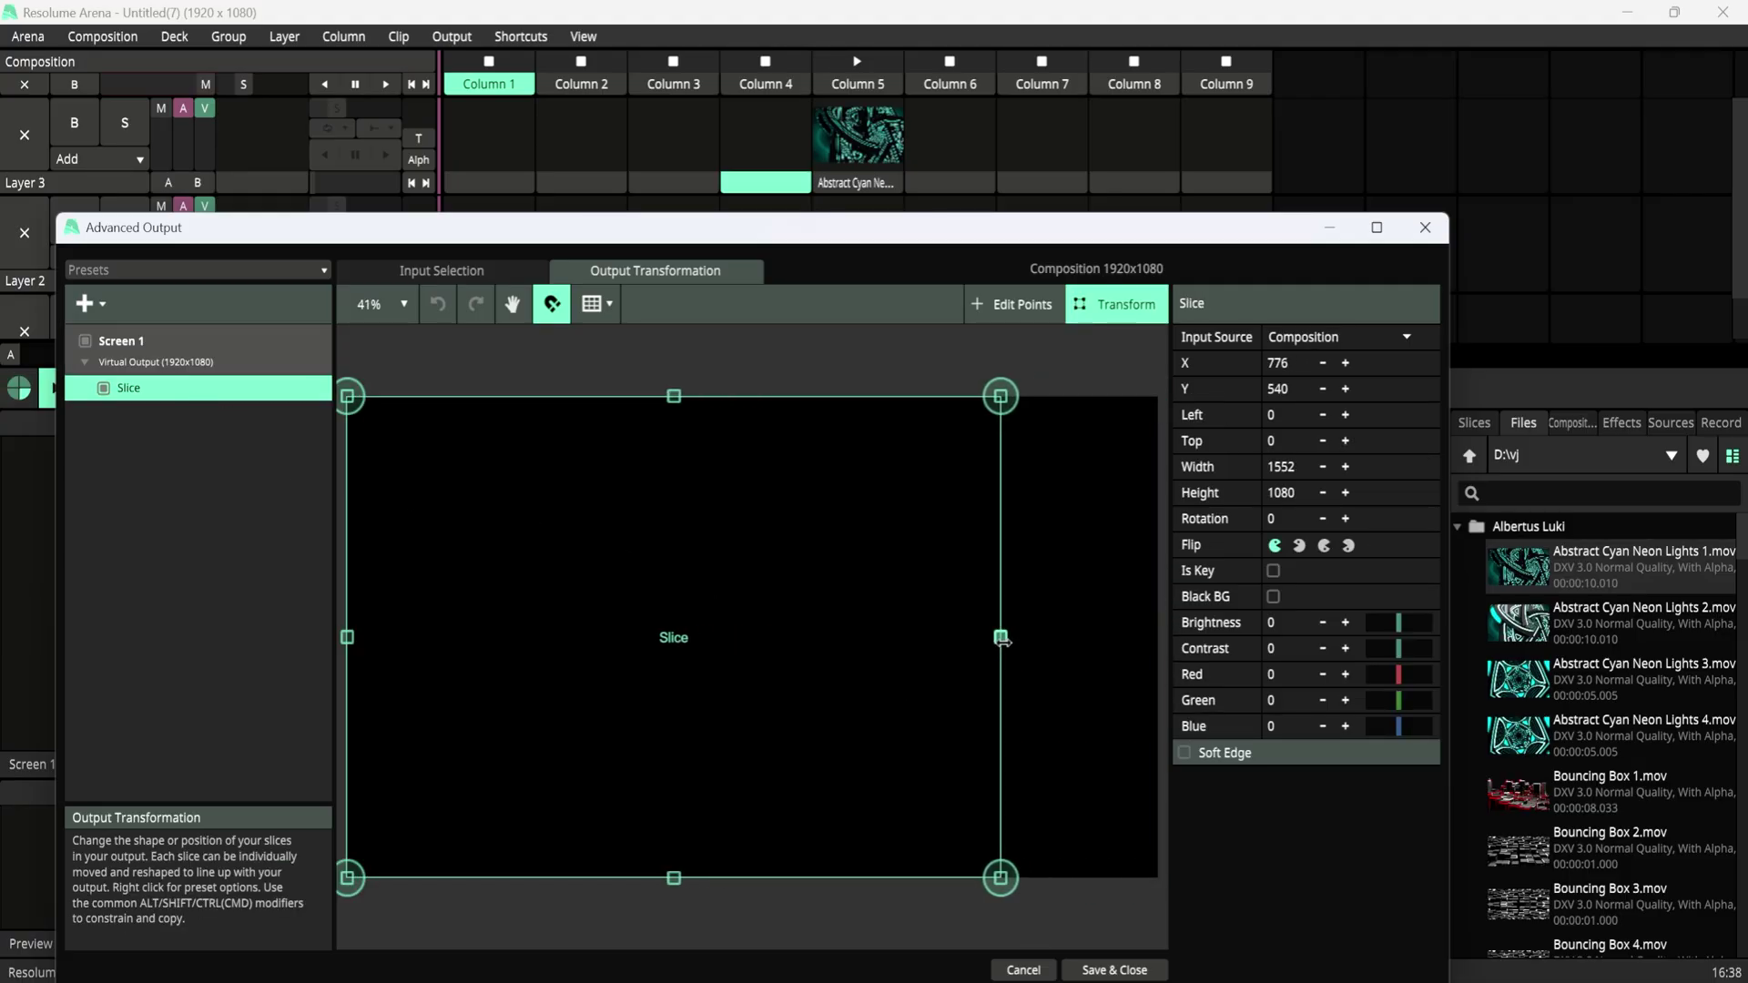
pyautogui.moveTo(347, 638); pyautogui.dragTo(517, 637)
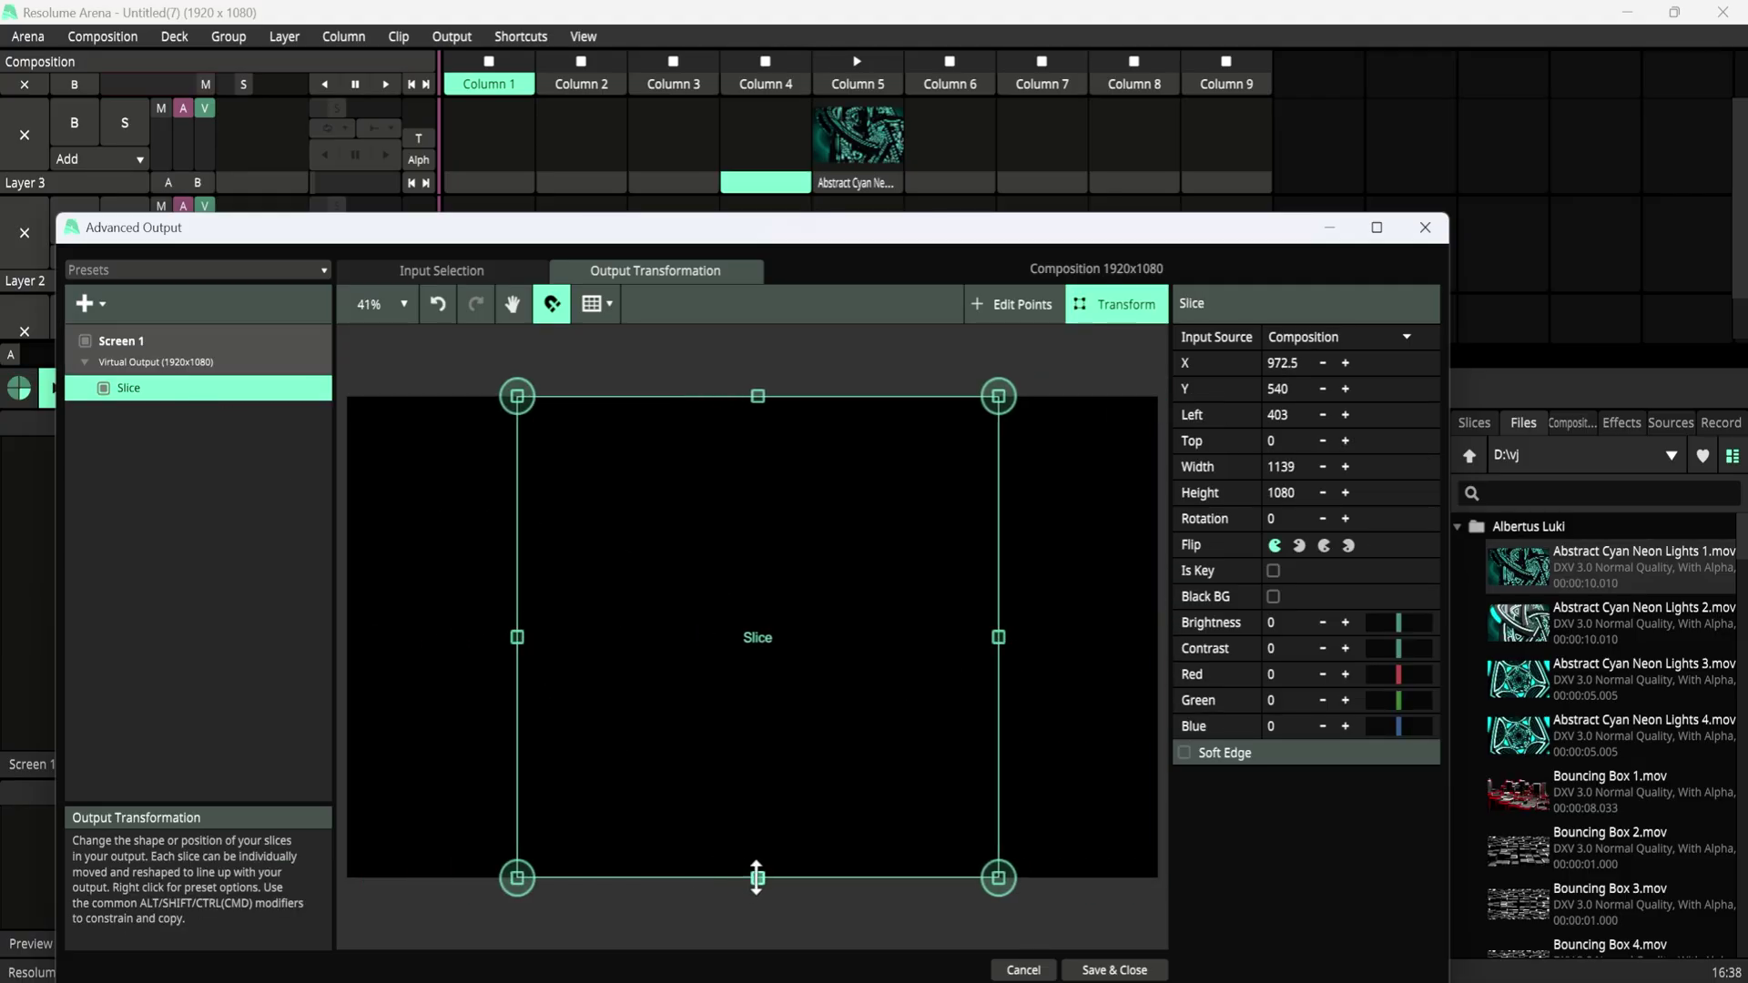
pyautogui.moveTo(758, 878); pyautogui.dragTo(757, 702)
pyautogui.moveTo(758, 396); pyautogui.dragTo(758, 430)
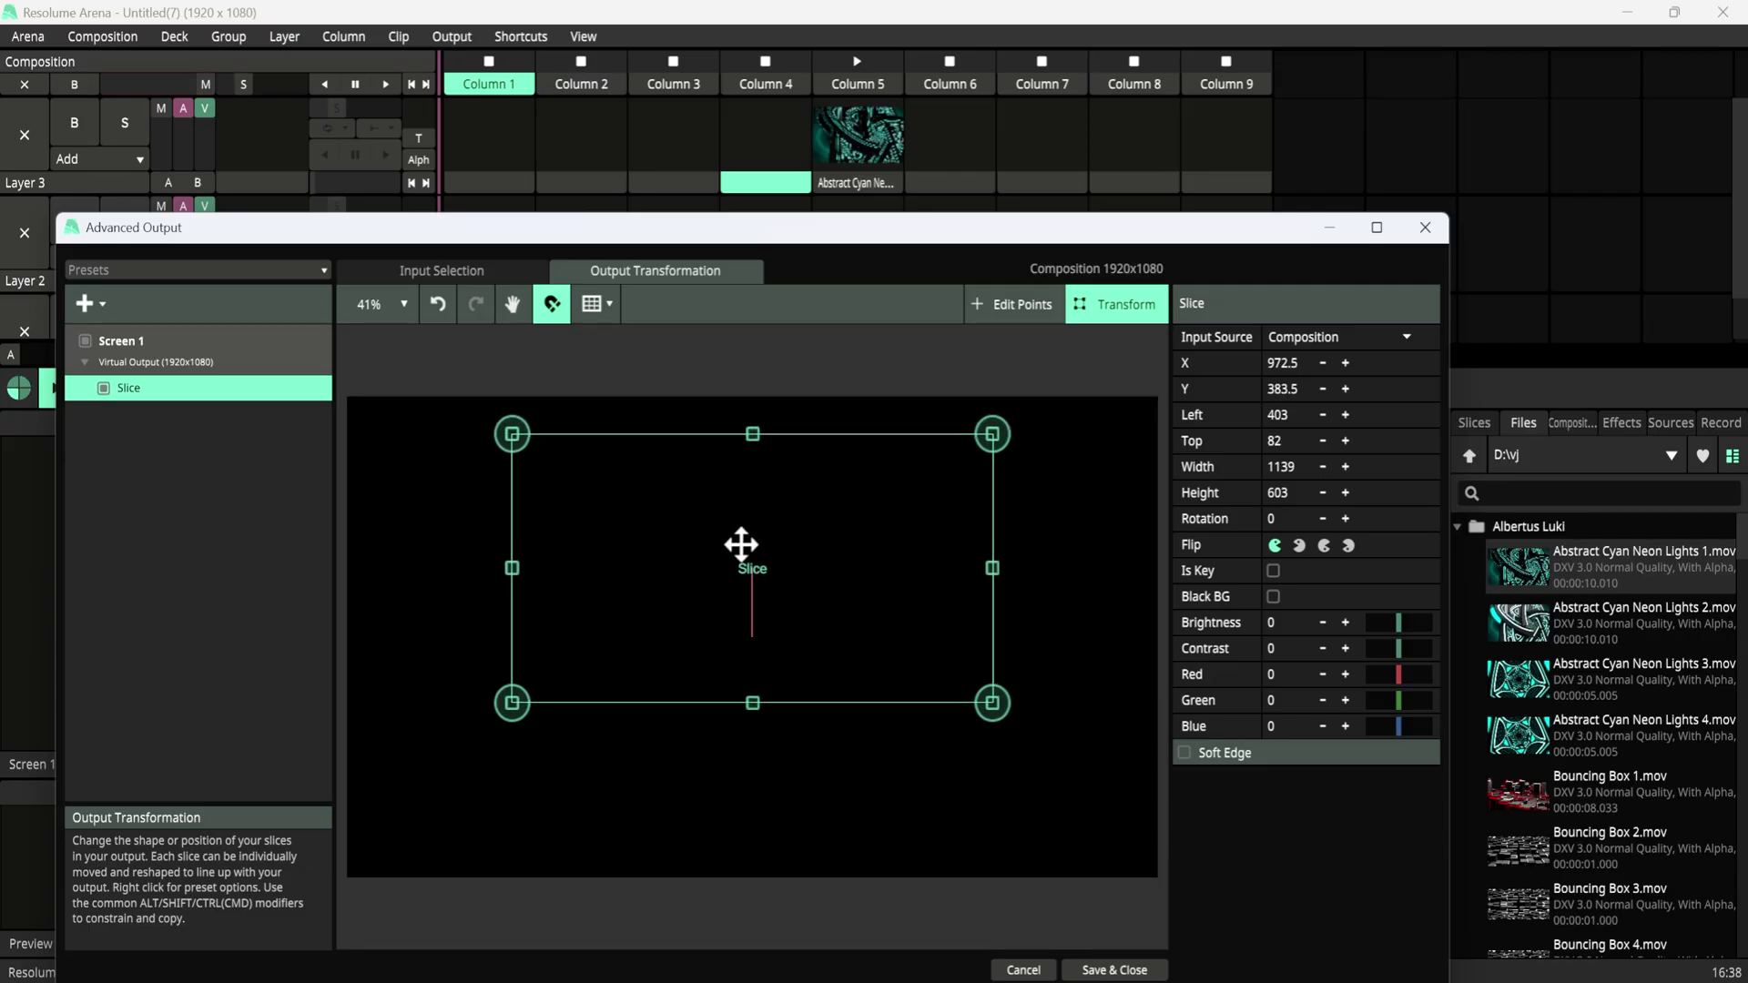
pyautogui.moveTo(741, 547); pyautogui.dragTo(761, 629)
# Set the slice's warping to Bezier point mode with 1 subdivision in X and 1 in Y.
pyautogui.click(1010, 304)
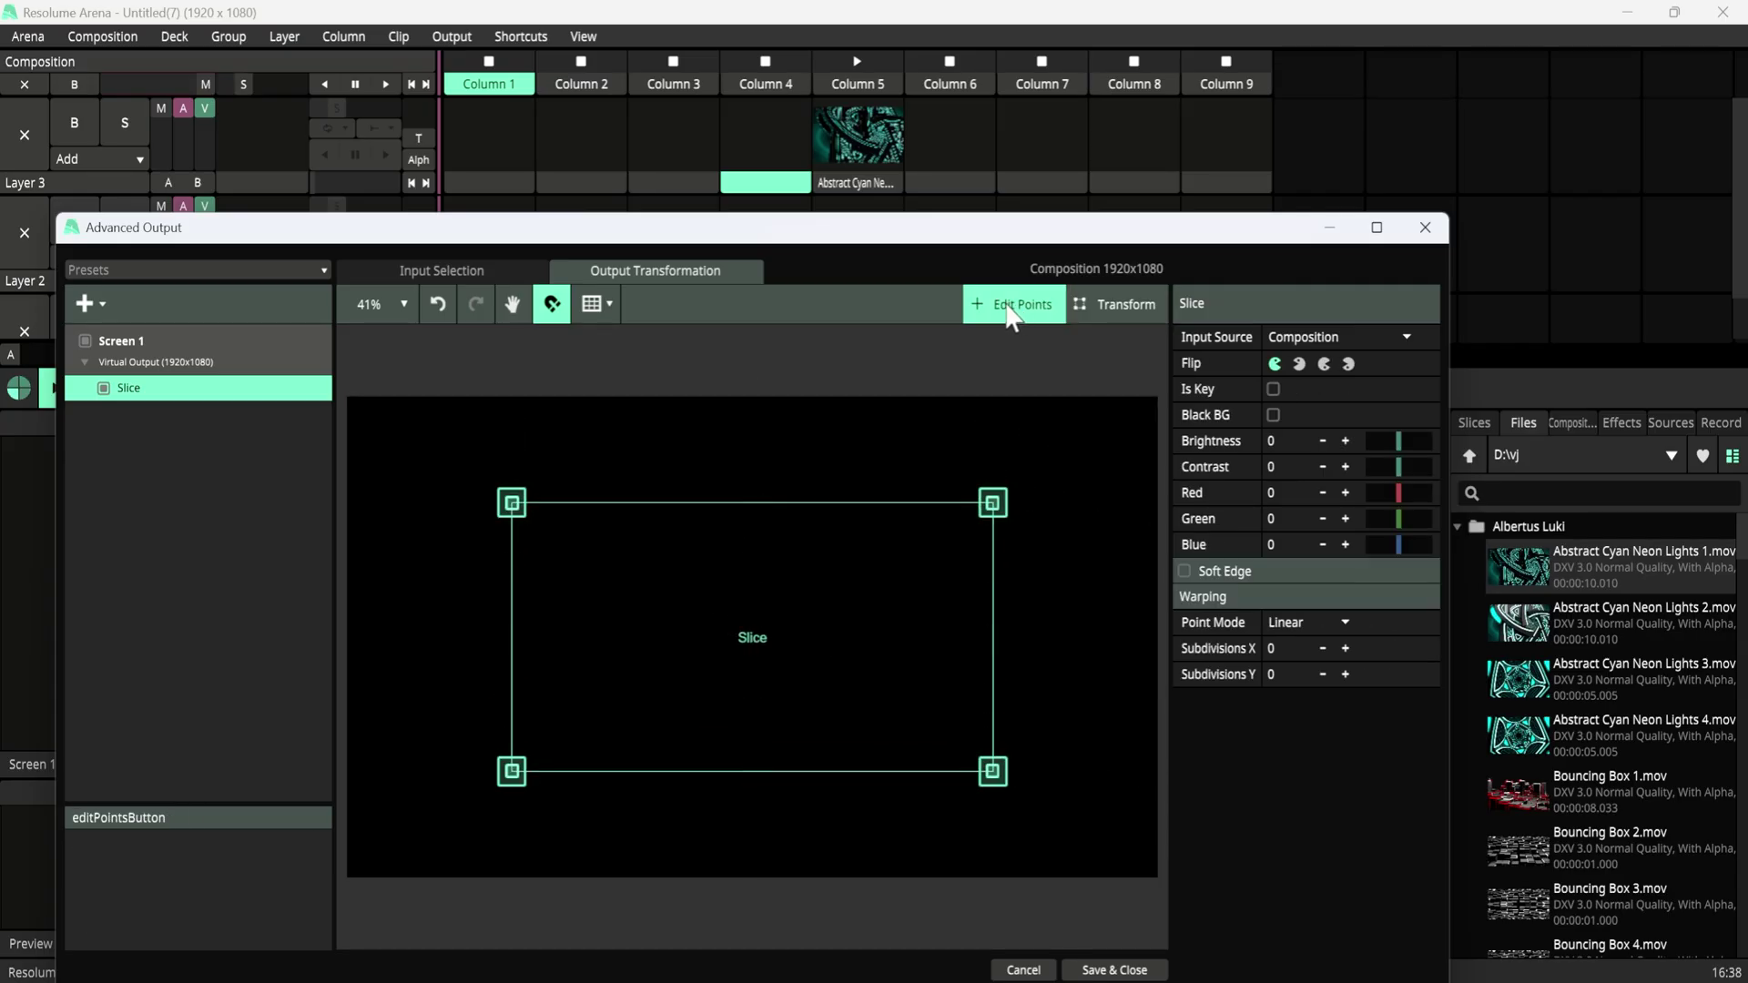
pyautogui.click(1312, 619)
pyautogui.click(1309, 665)
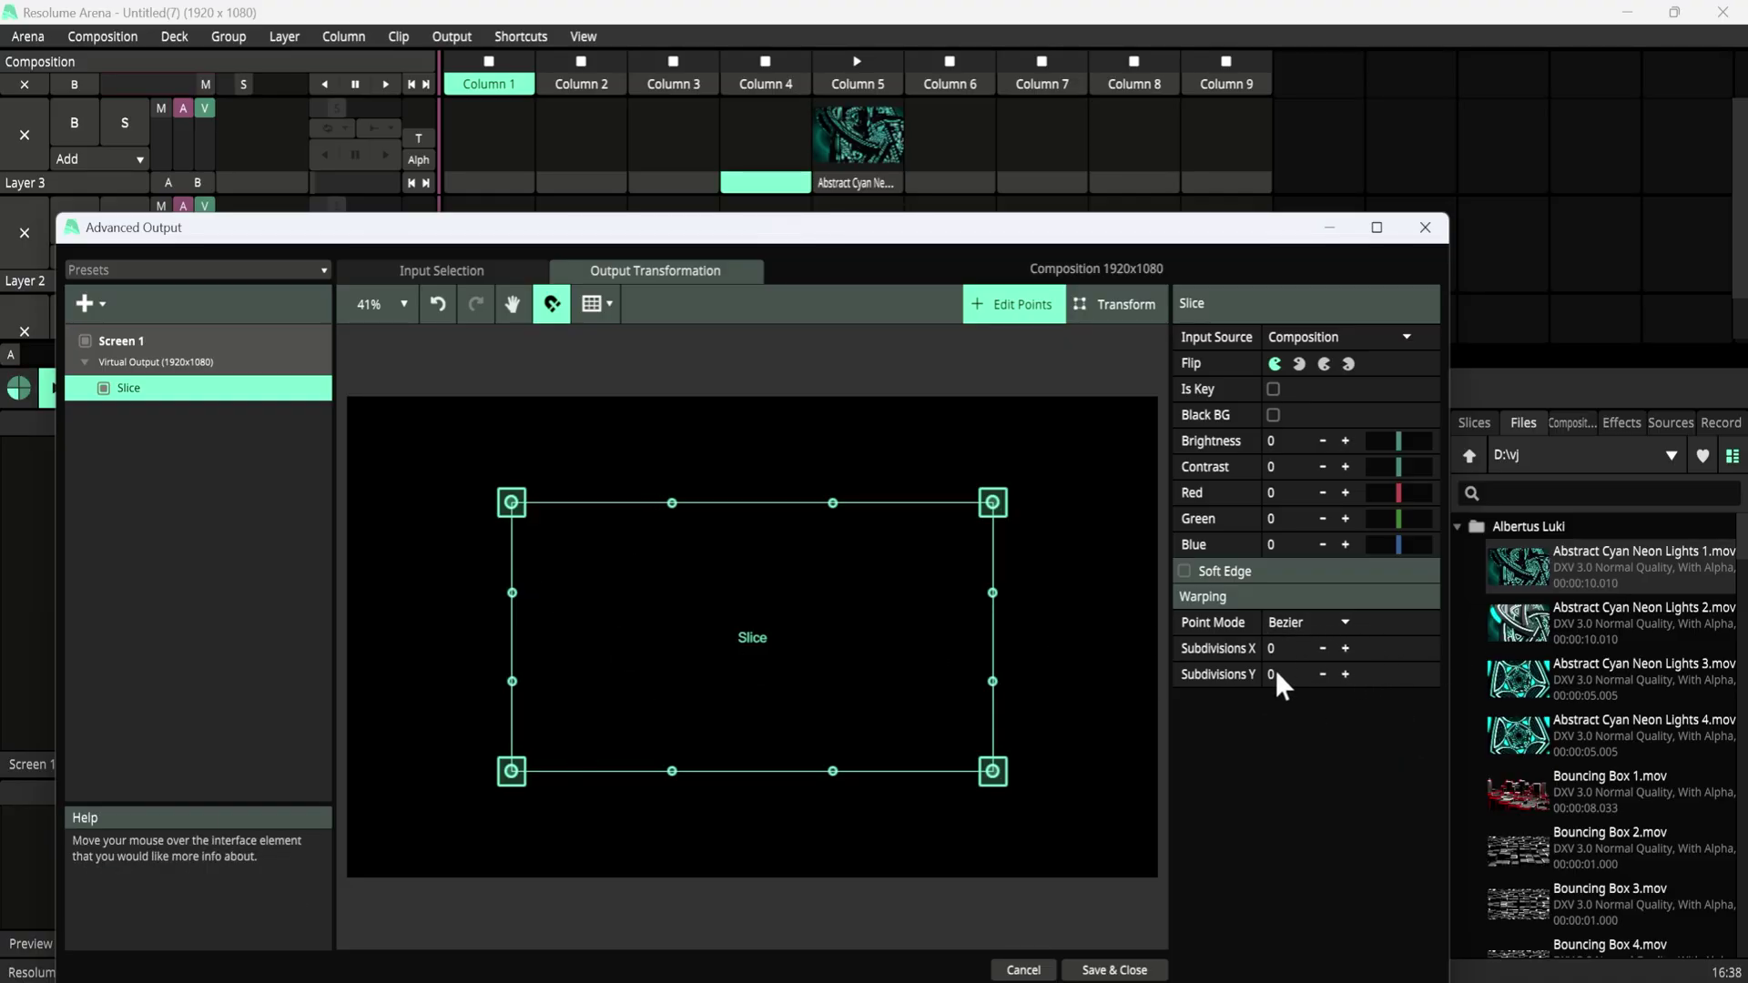
pyautogui.click(1347, 645)
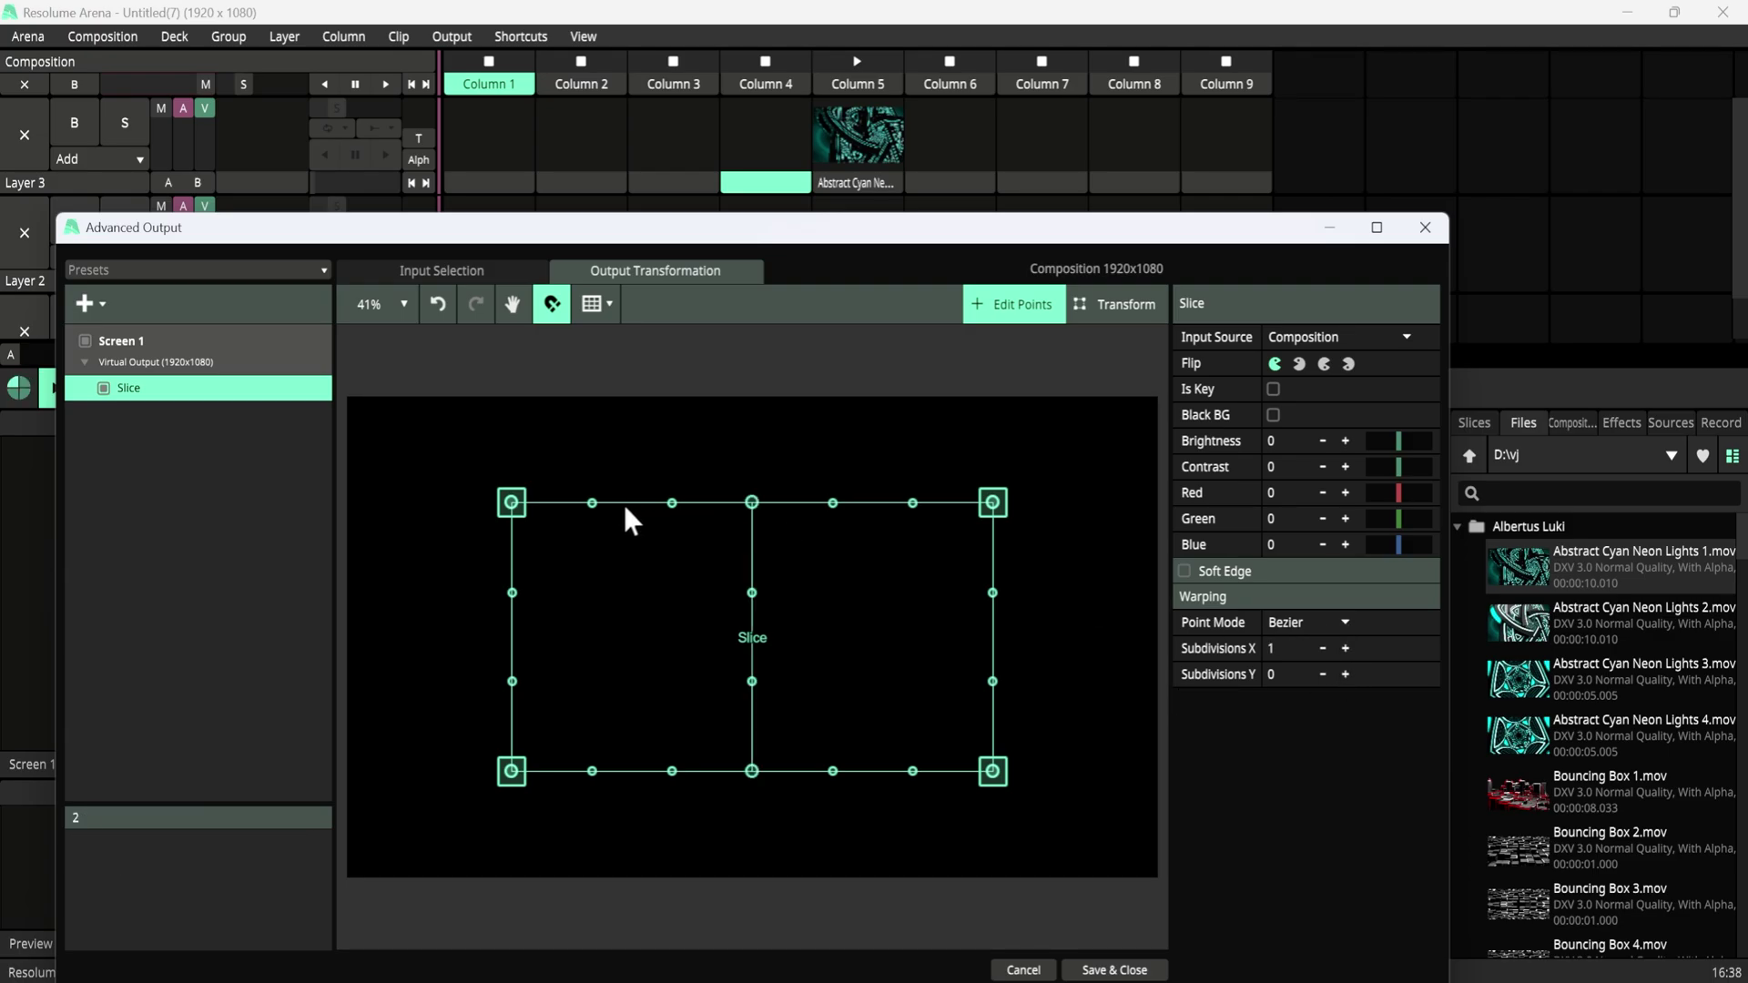
pyautogui.click(1346, 674)
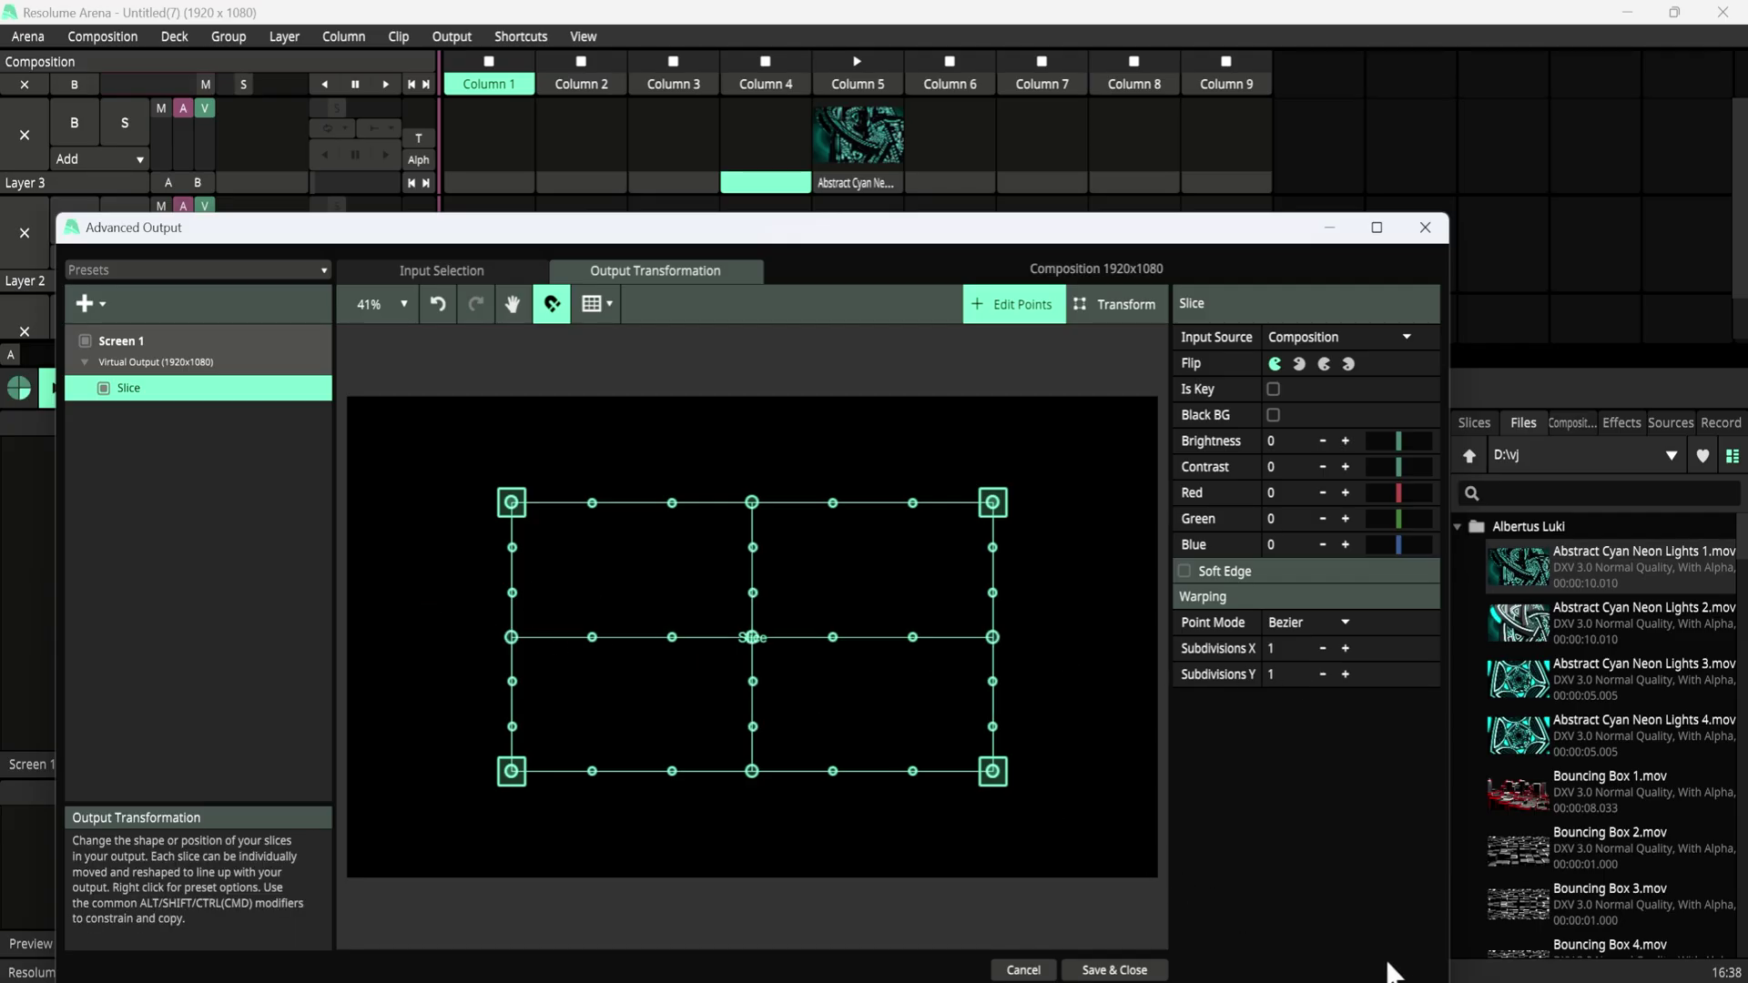
# Shape the upper edge into two waves by pulling Bezier handles to about (801, 432) and (1332, 430), and deselect the slice in transform mode.
pyautogui.moveTo(592, 504); pyautogui.dragTo(686, 590)
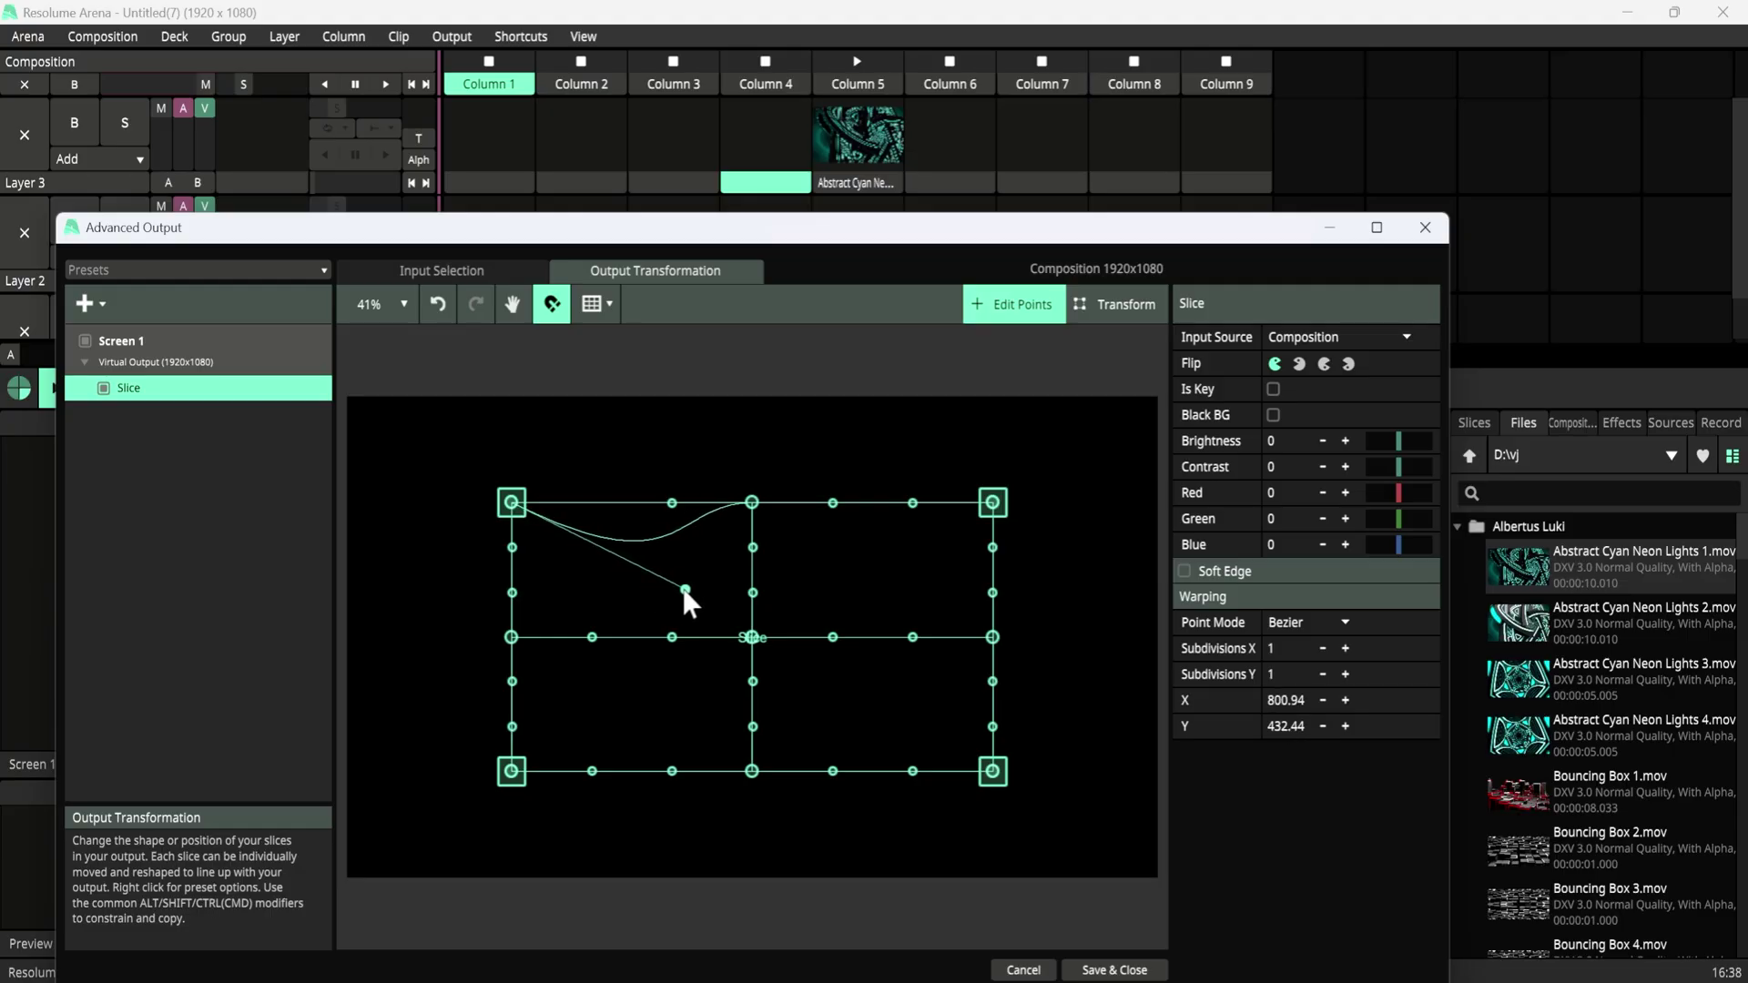
pyautogui.moveTo(832, 503); pyautogui.dragTo(845, 555)
pyautogui.moveTo(862, 583); pyautogui.dragTo(911, 588)
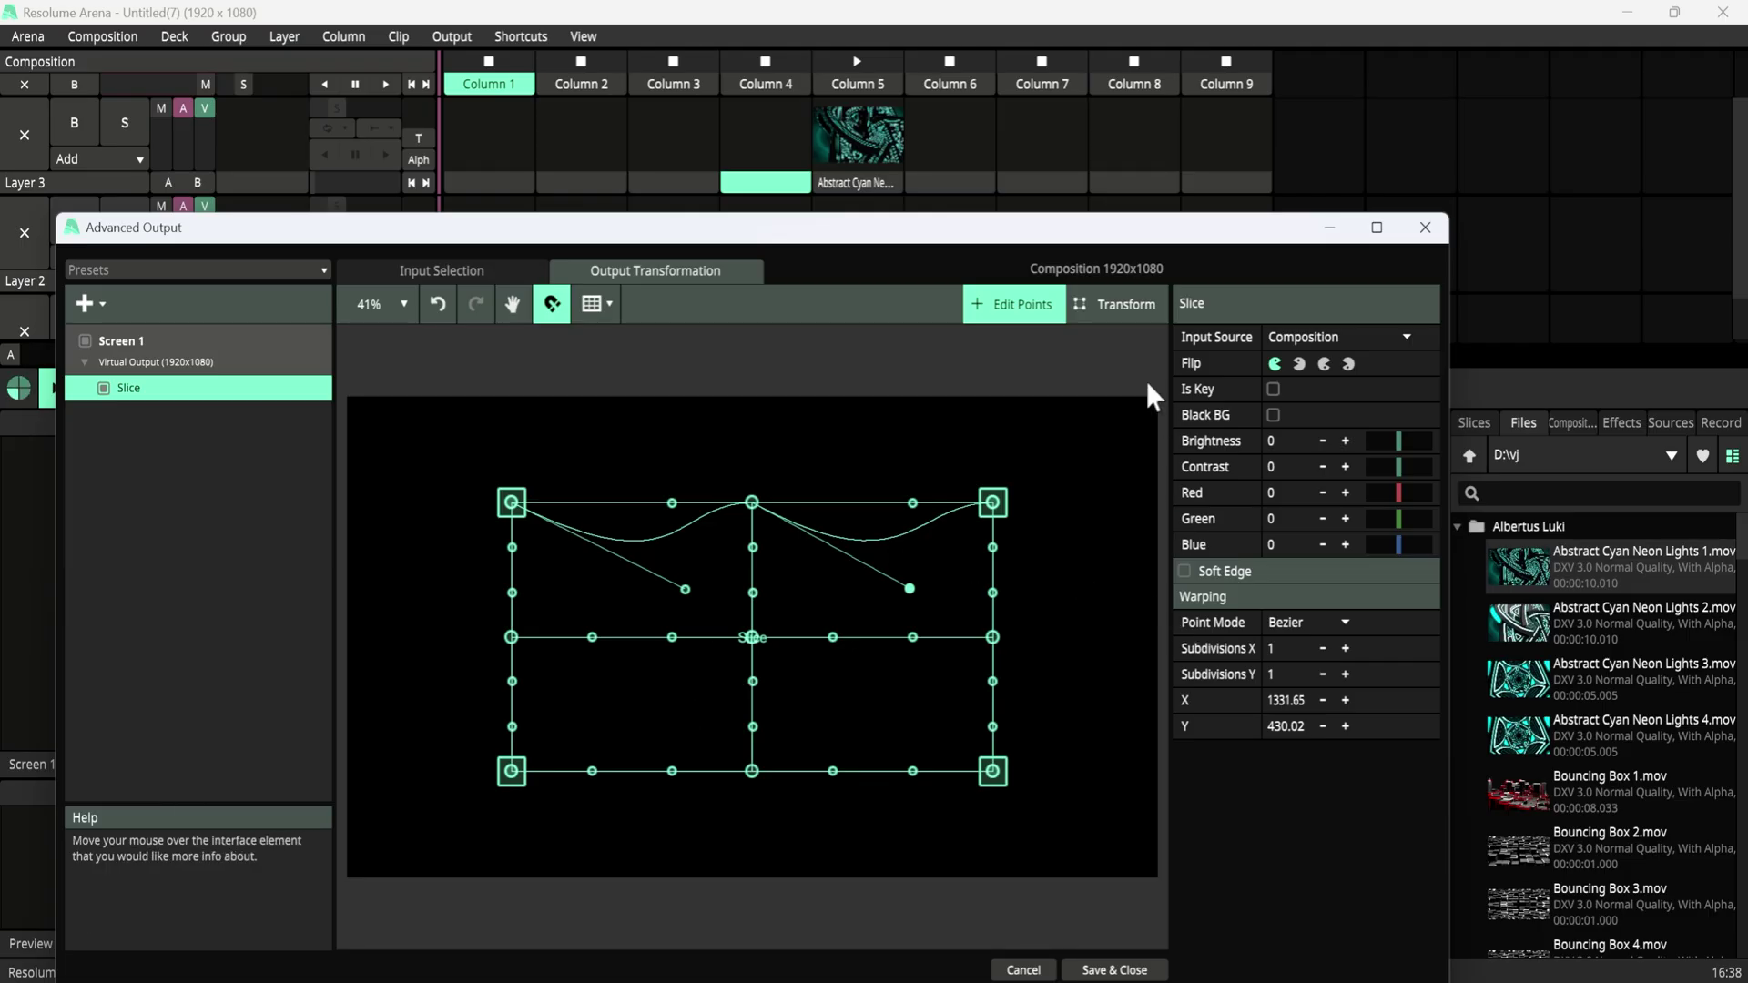
pyautogui.click(1129, 304)
pyautogui.click(972, 380)
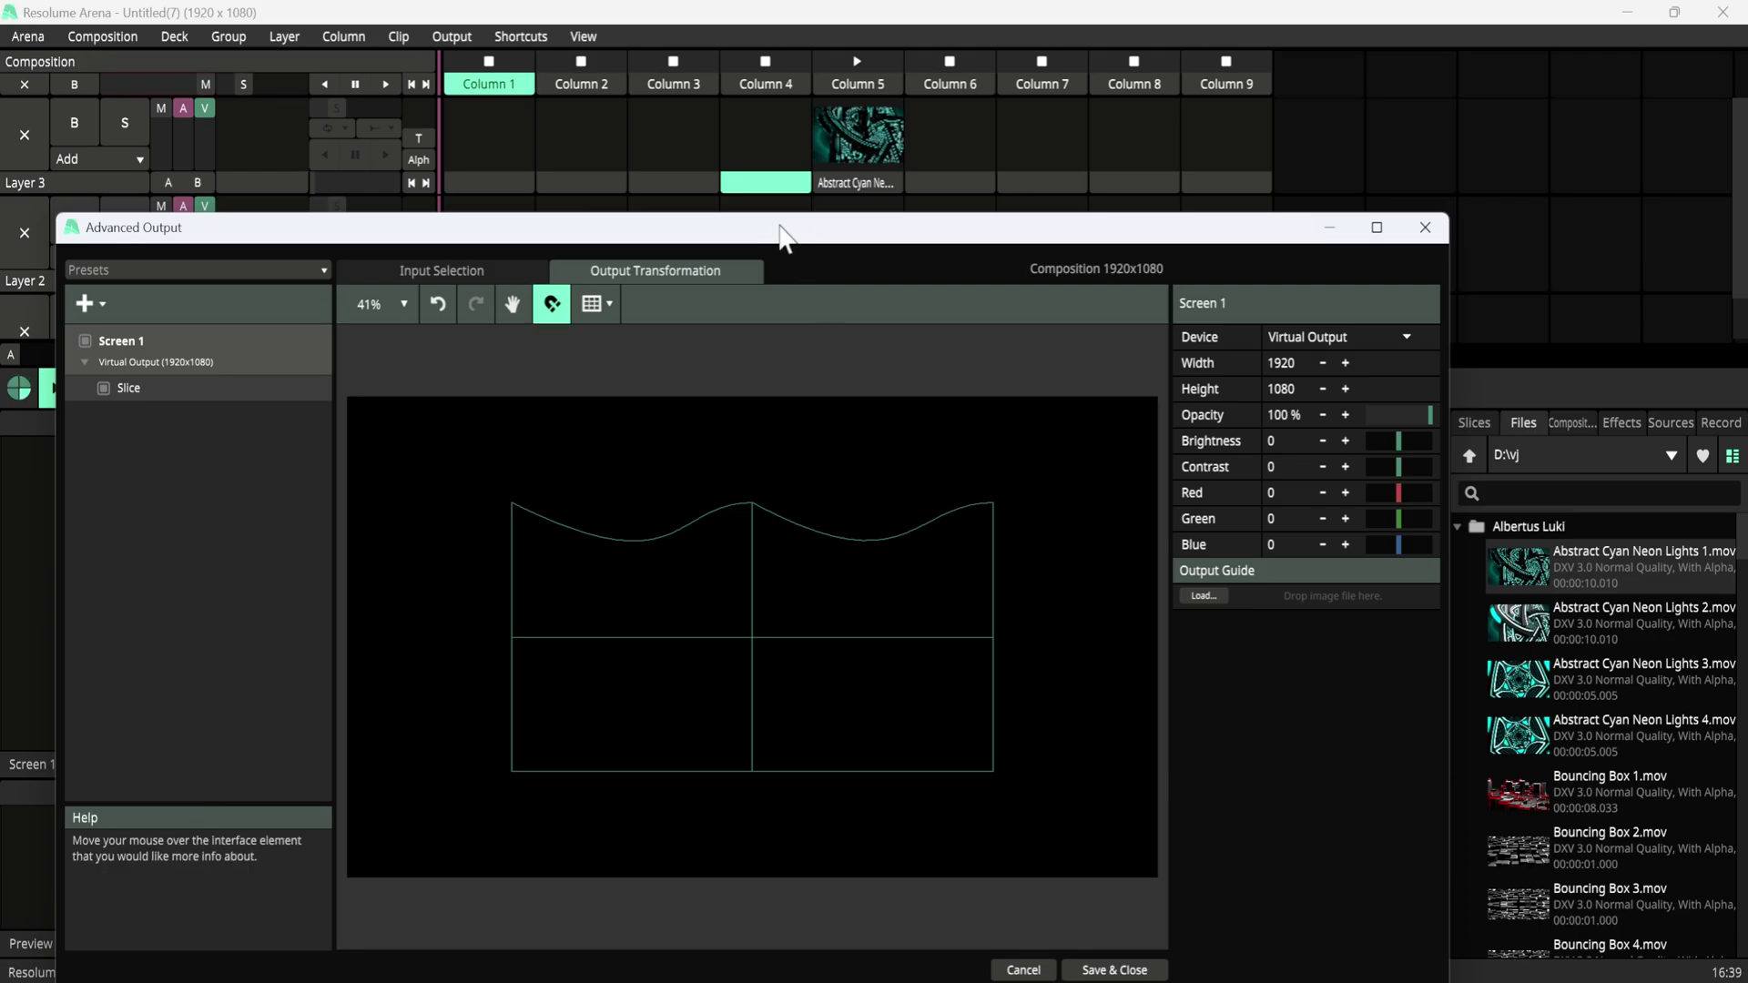
# Play the column 5 clip in Layer 3 and reposition the Advanced Output window to examine the wavy slice's output.
pyautogui.moveTo(778, 228); pyautogui.dragTo(813, 217)
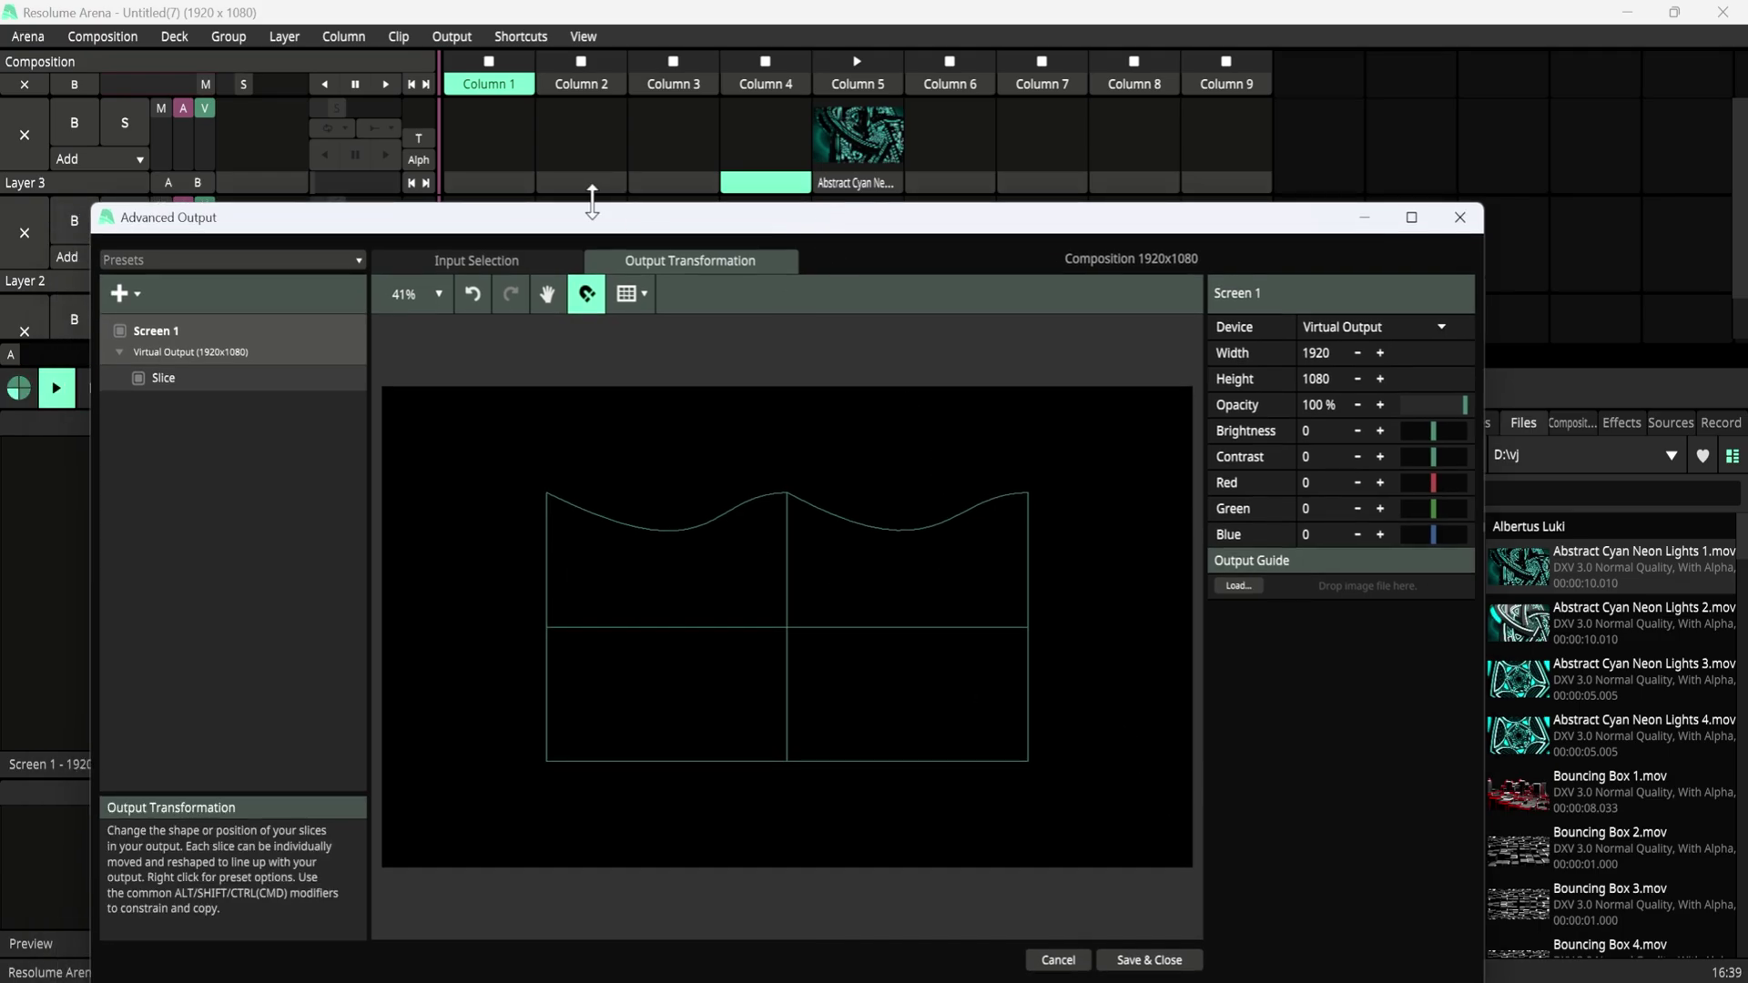
pyautogui.moveTo(600, 228); pyautogui.dragTo(1210, 175)
pyautogui.click(856, 137)
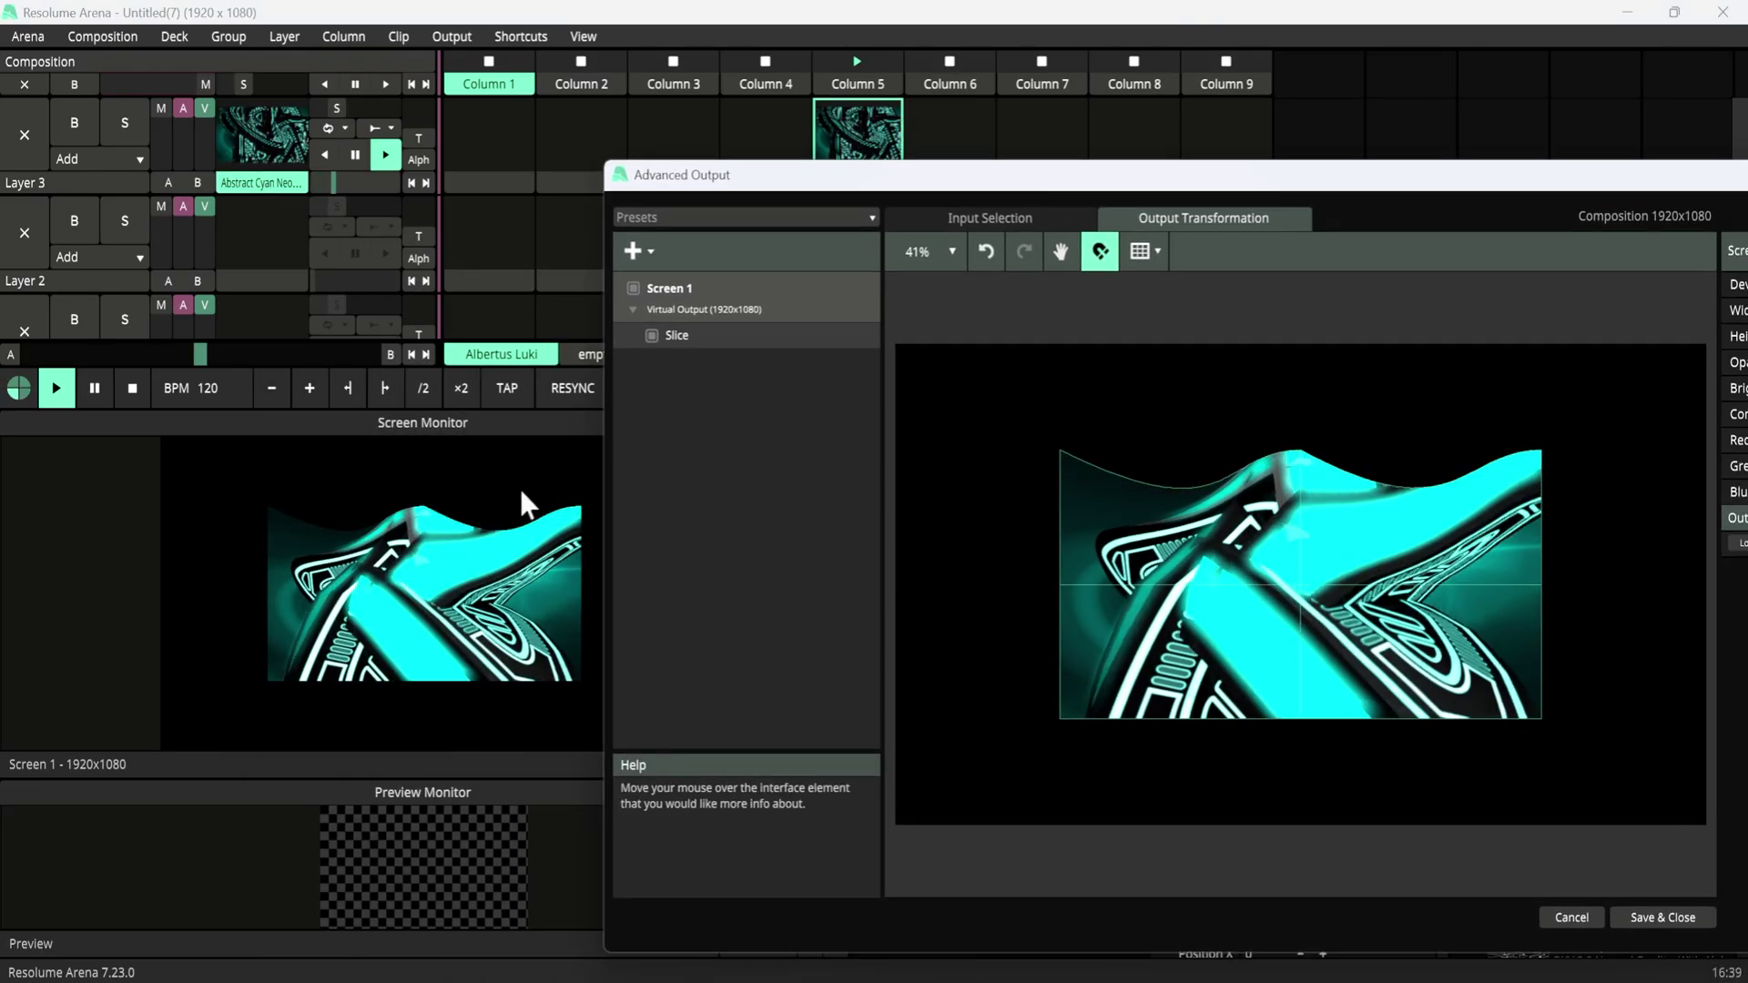
pyautogui.moveTo(1034, 184); pyautogui.dragTo(451, 129)
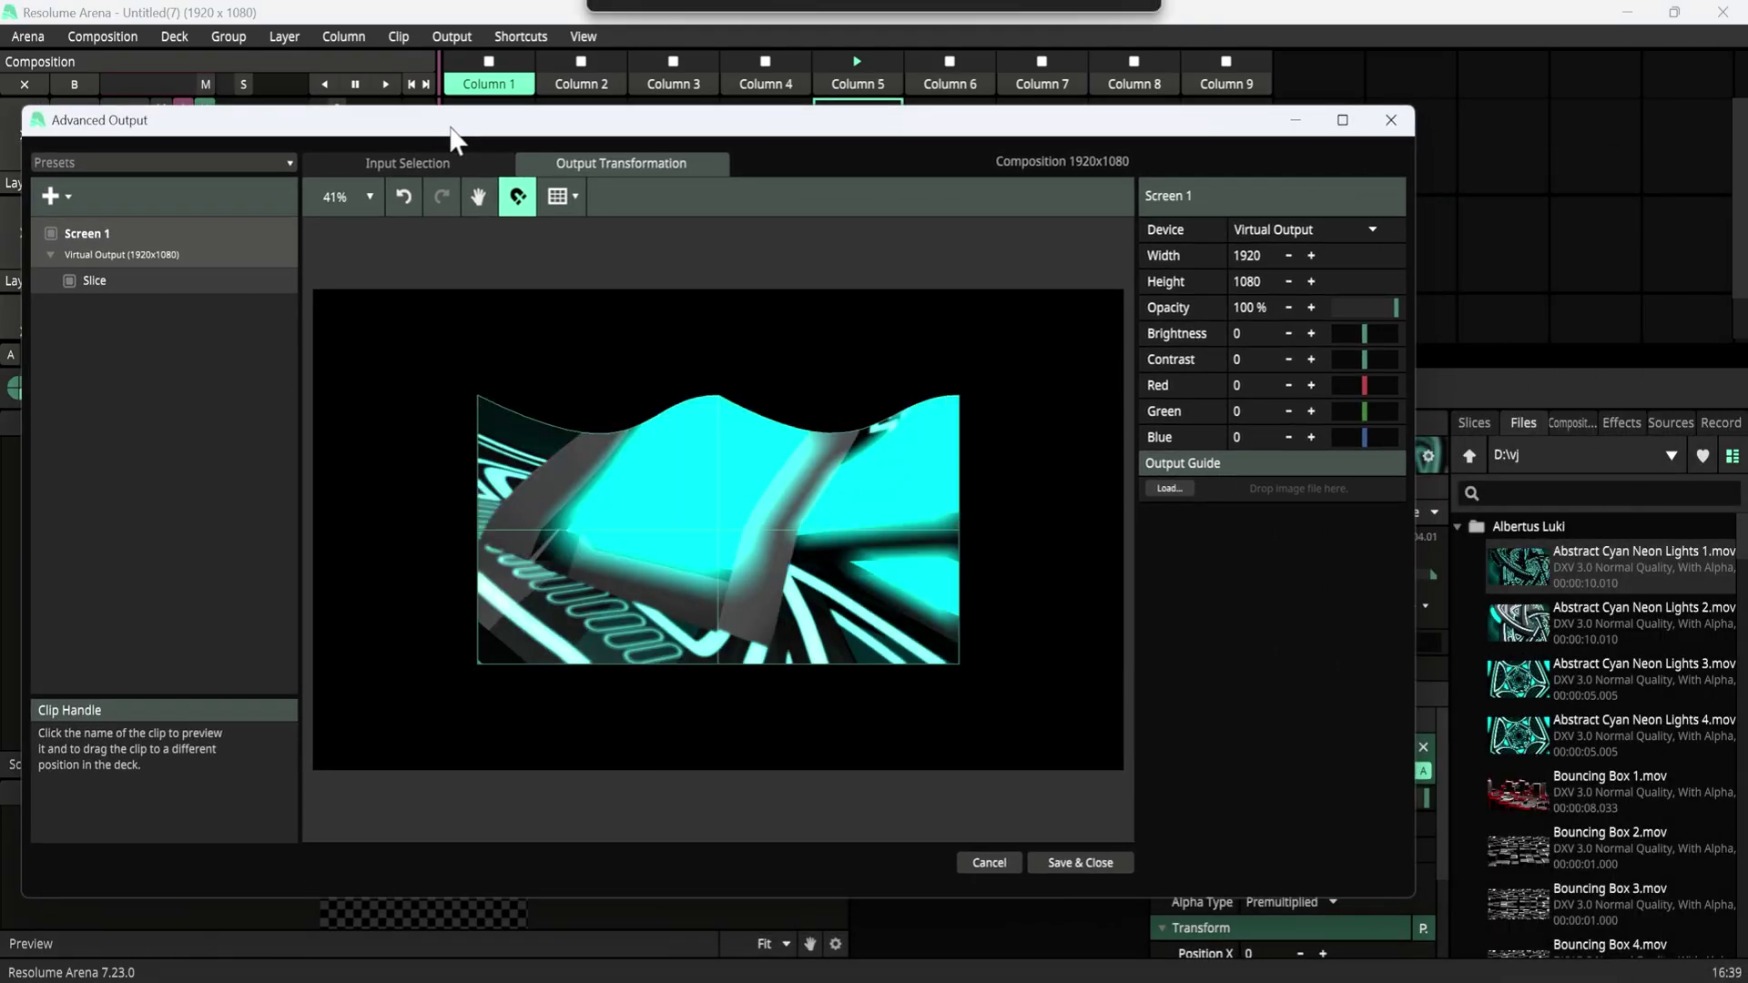
# Reset the layout to the default screen, select its full-size slice, and show the options for adding items.
pyautogui.click(151, 160)
pyautogui.click(99, 270)
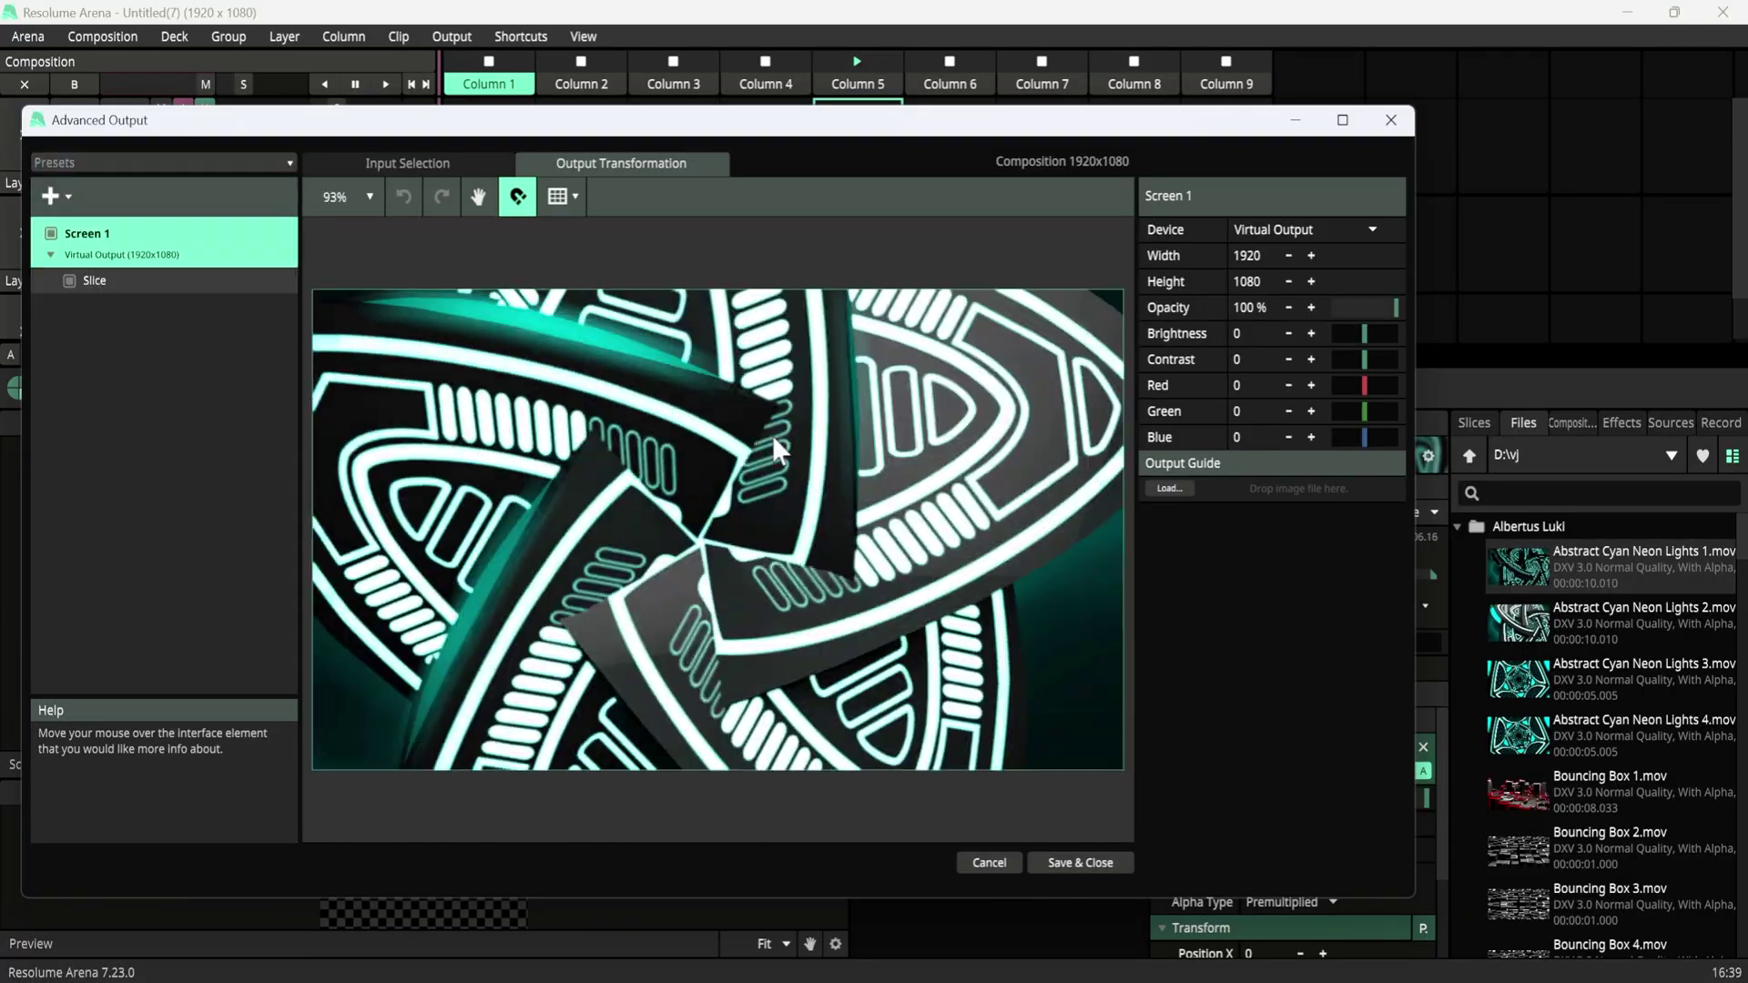
pyautogui.click(202, 282)
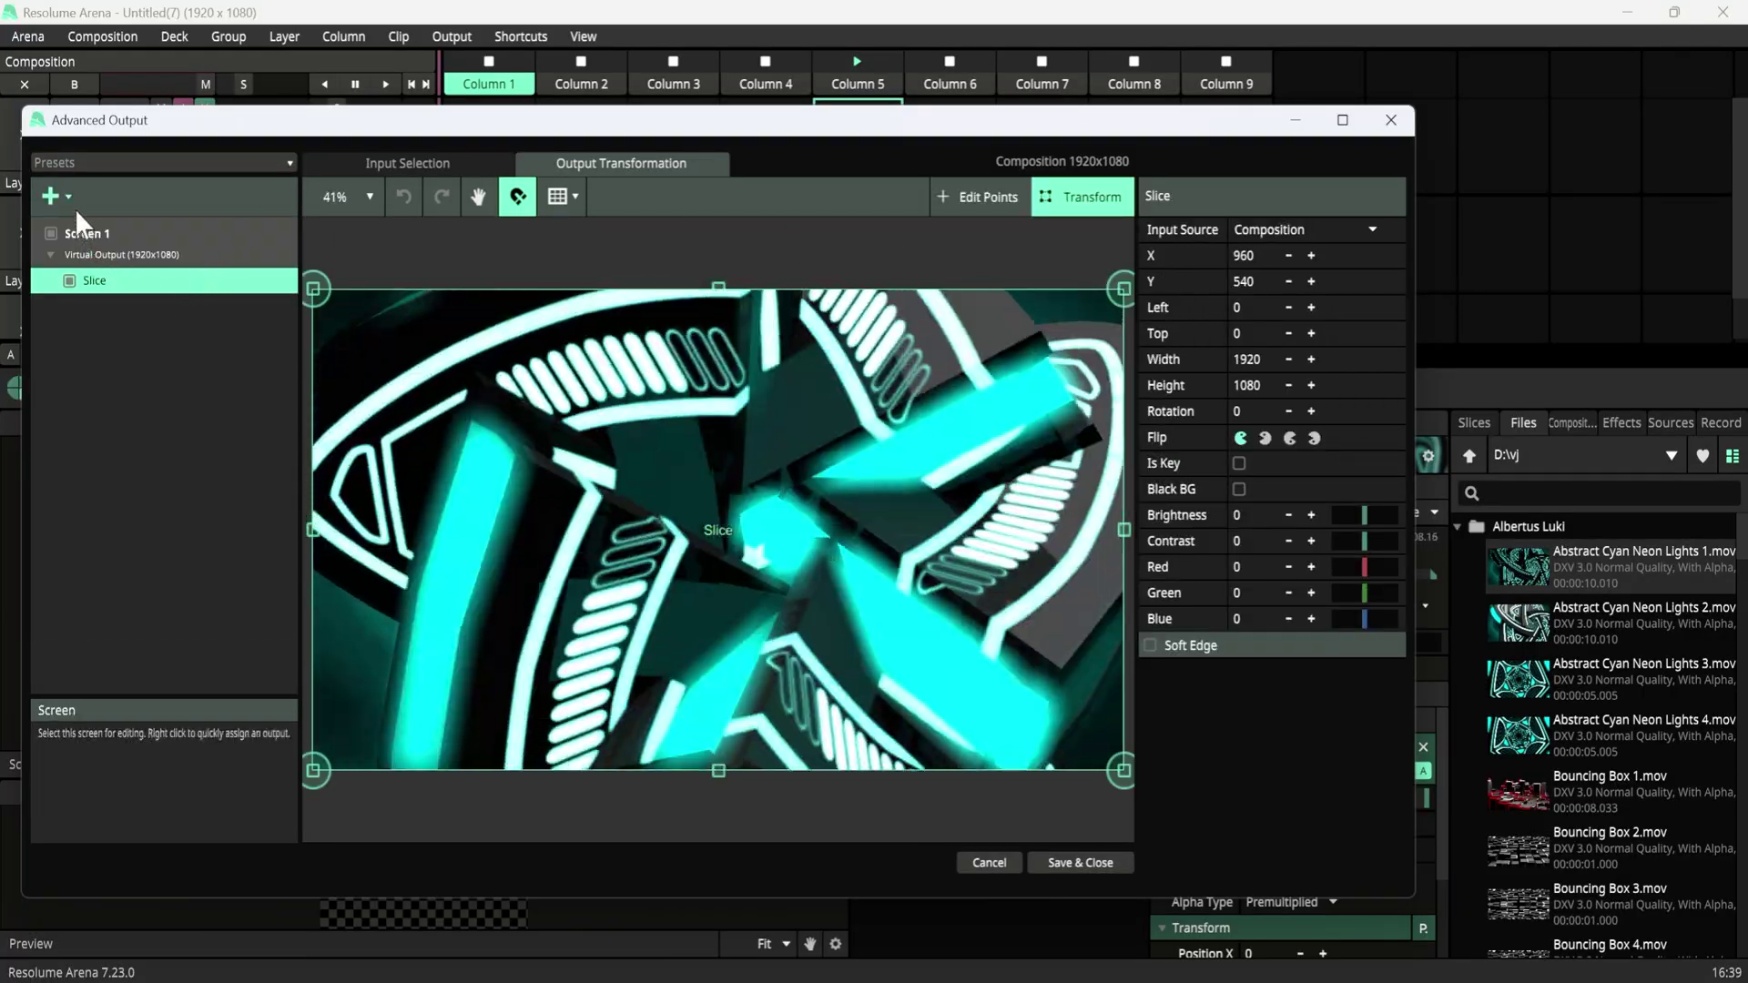
pyautogui.click(67, 196)
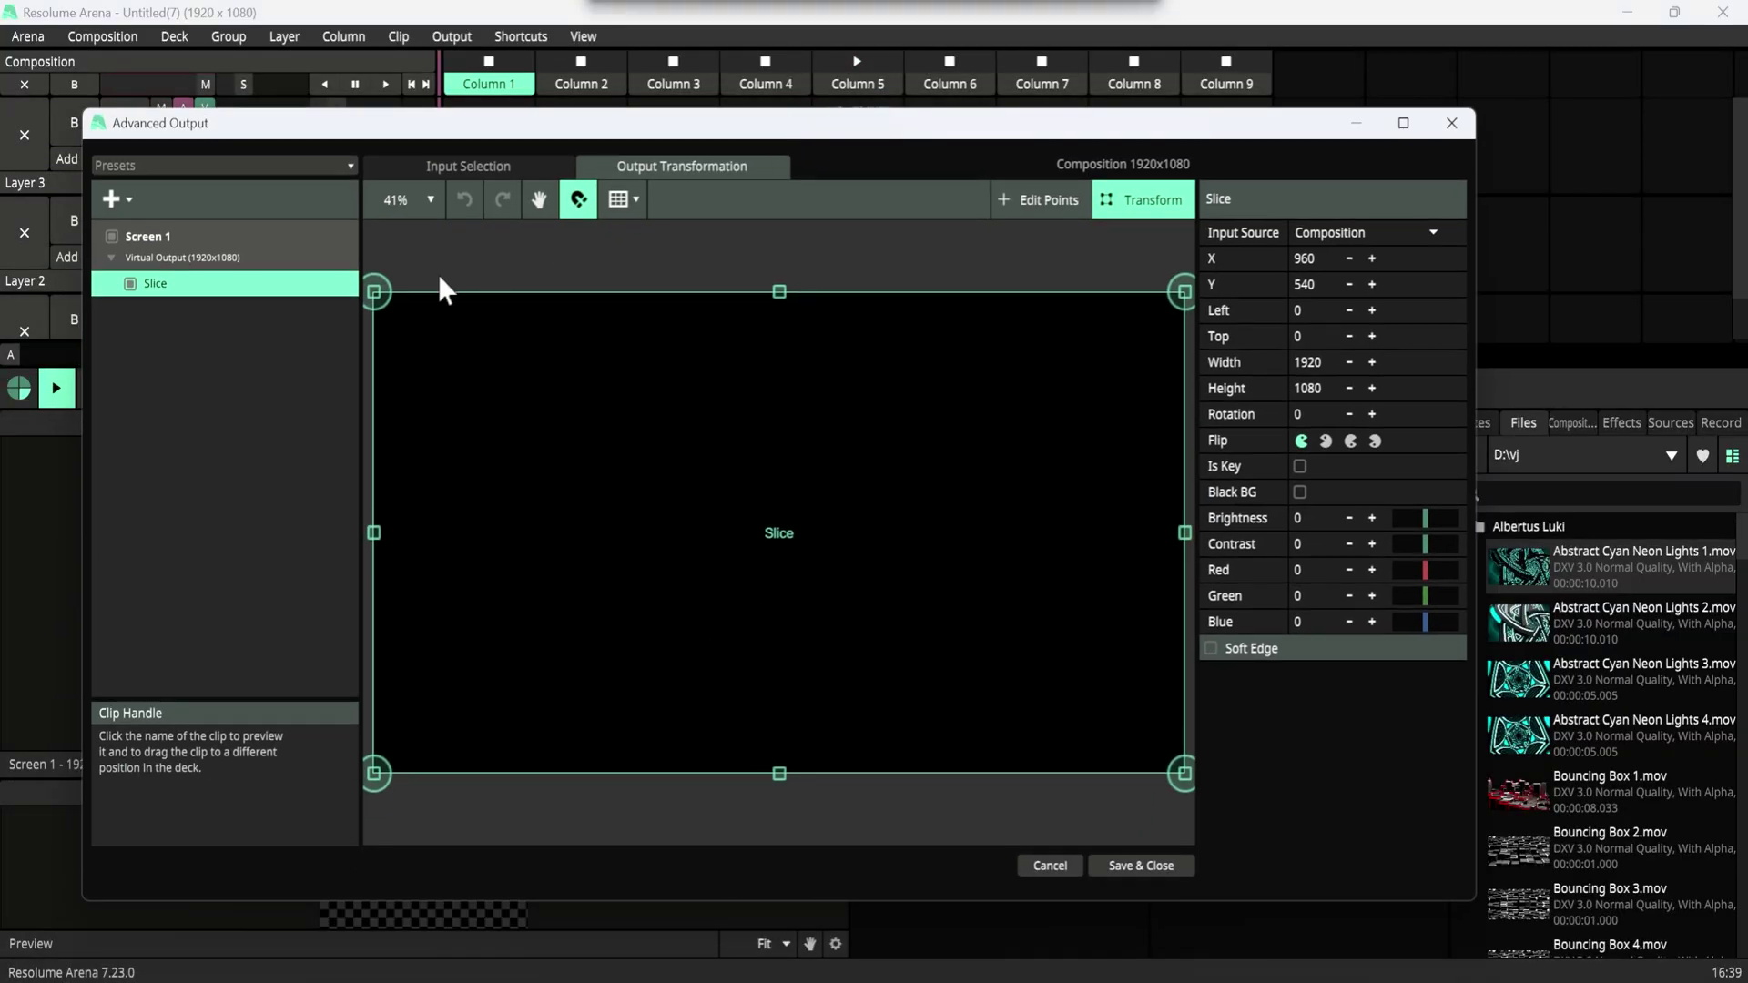
# Add a mask to Screen 1 and give it the heart shape.
pyautogui.click(123, 199)
pyautogui.click(155, 349)
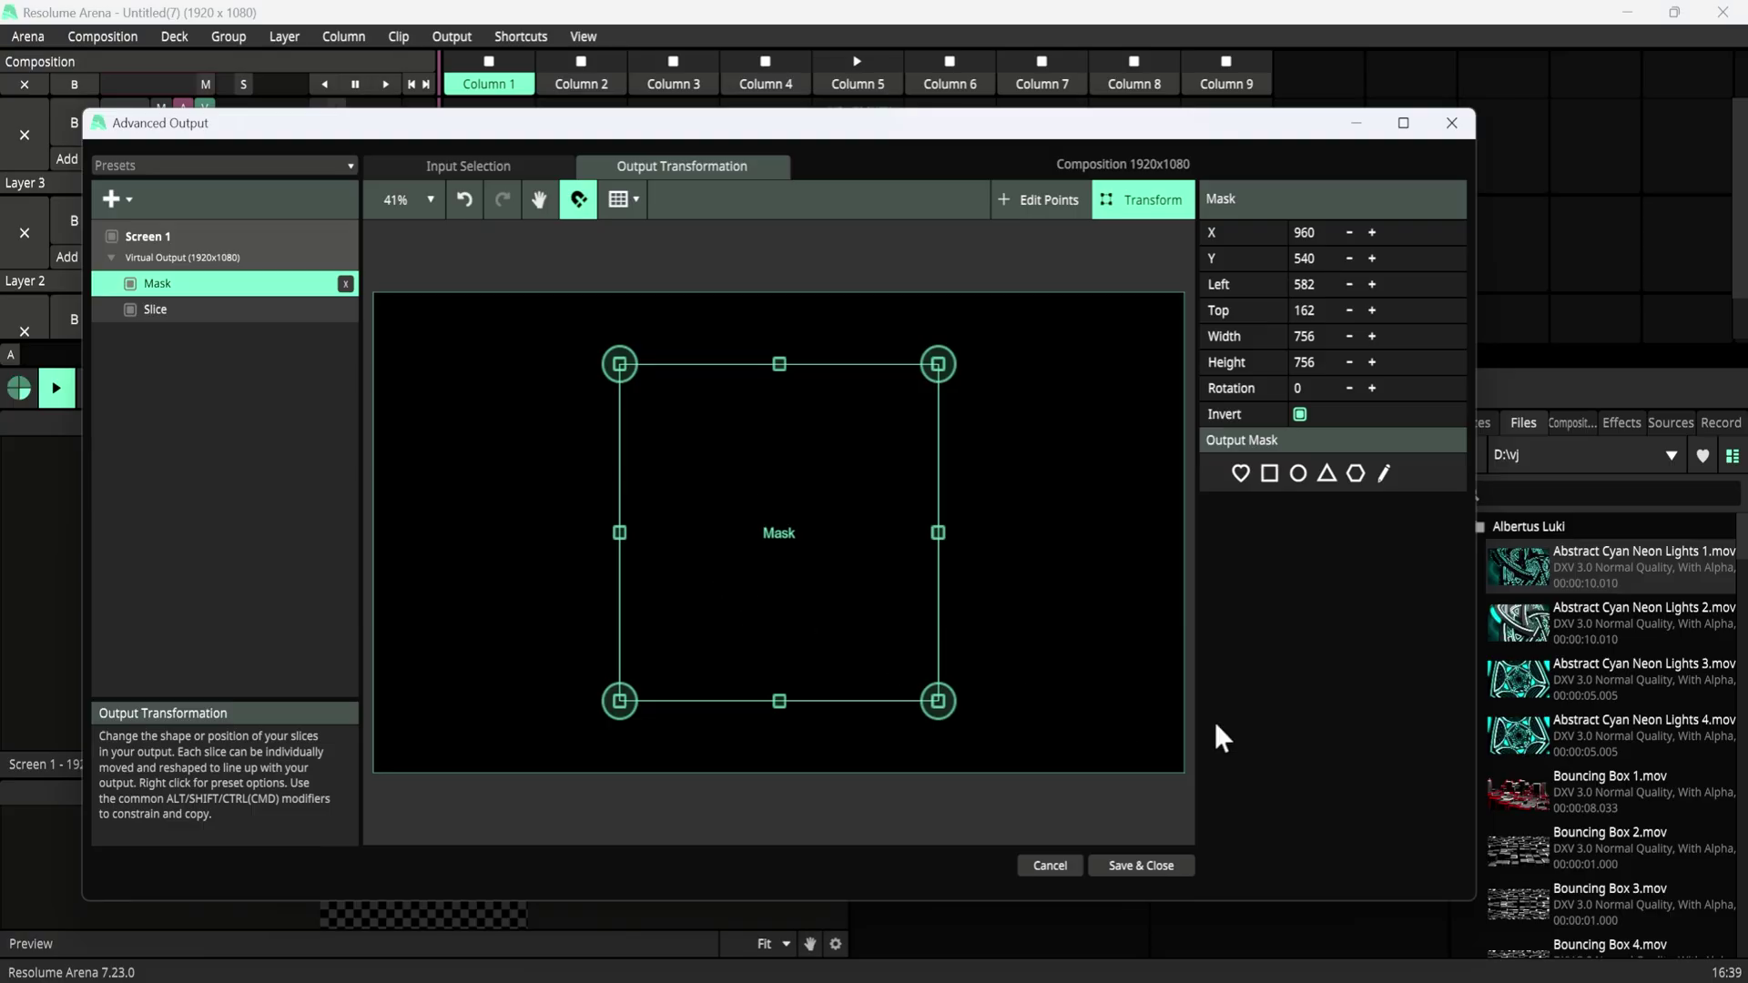
pyautogui.click(1240, 473)
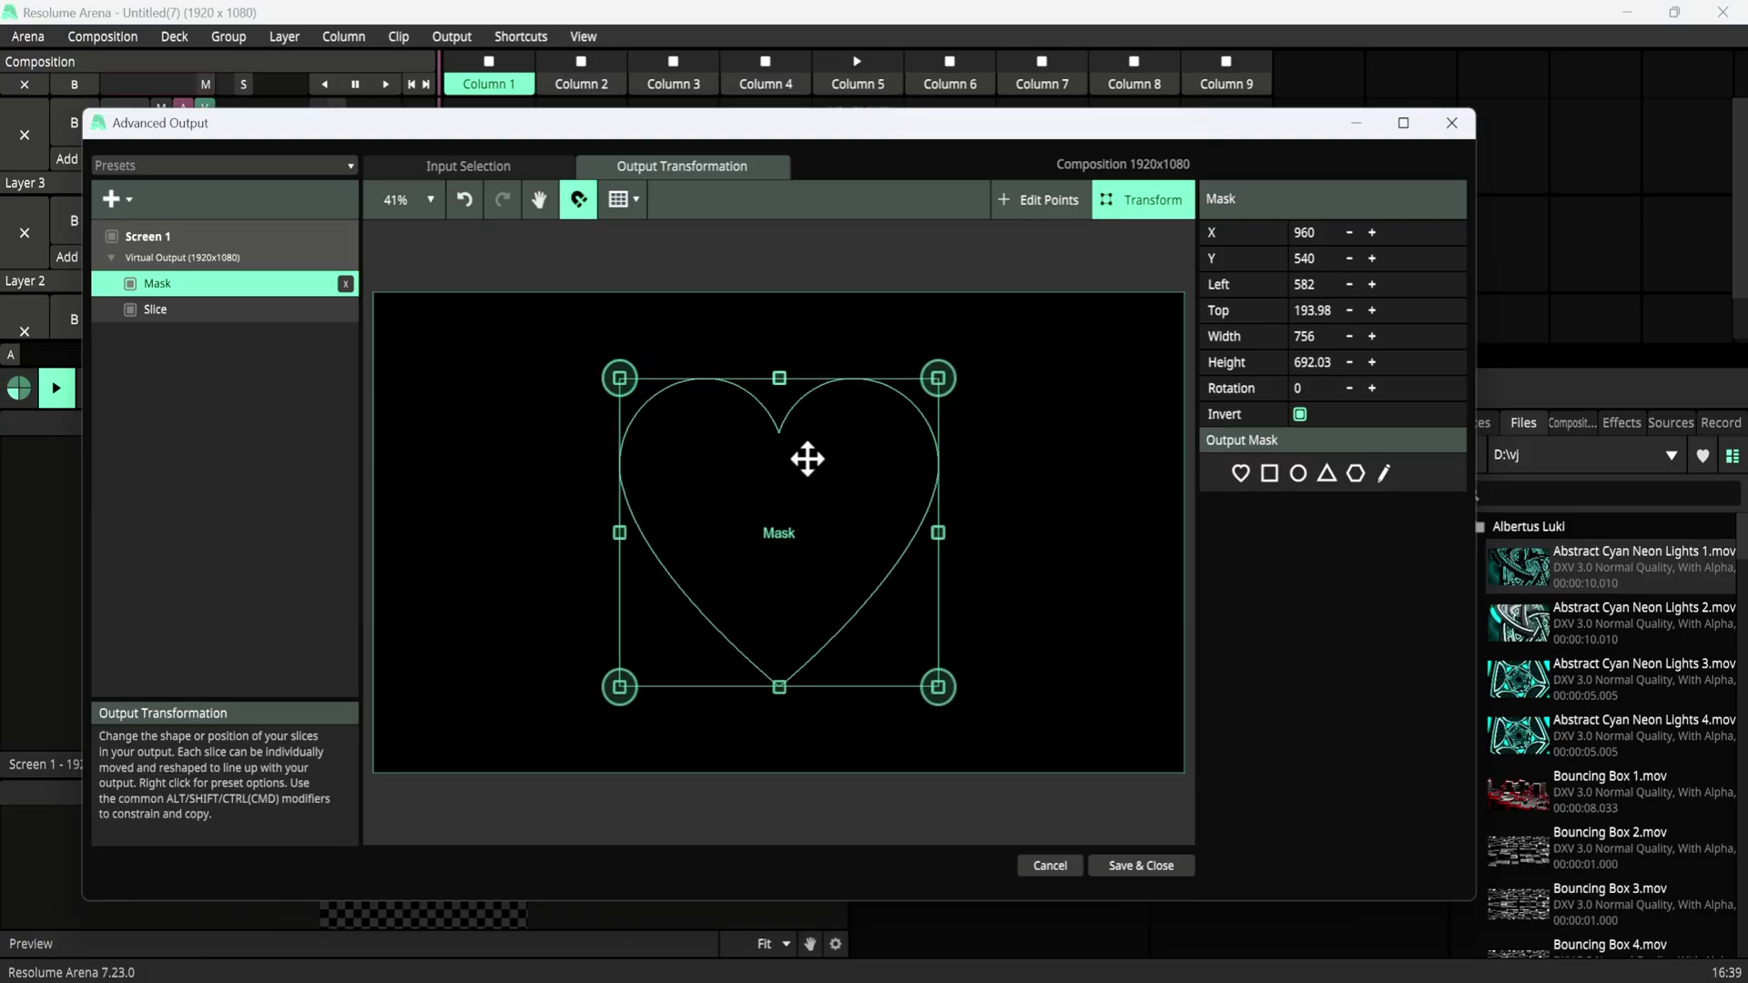
# Play the column 5 clip in Layer 3 and reposition the Advanced Output window to examine the heart-masked output.
pyautogui.moveTo(847, 141); pyautogui.dragTo(849, 261)
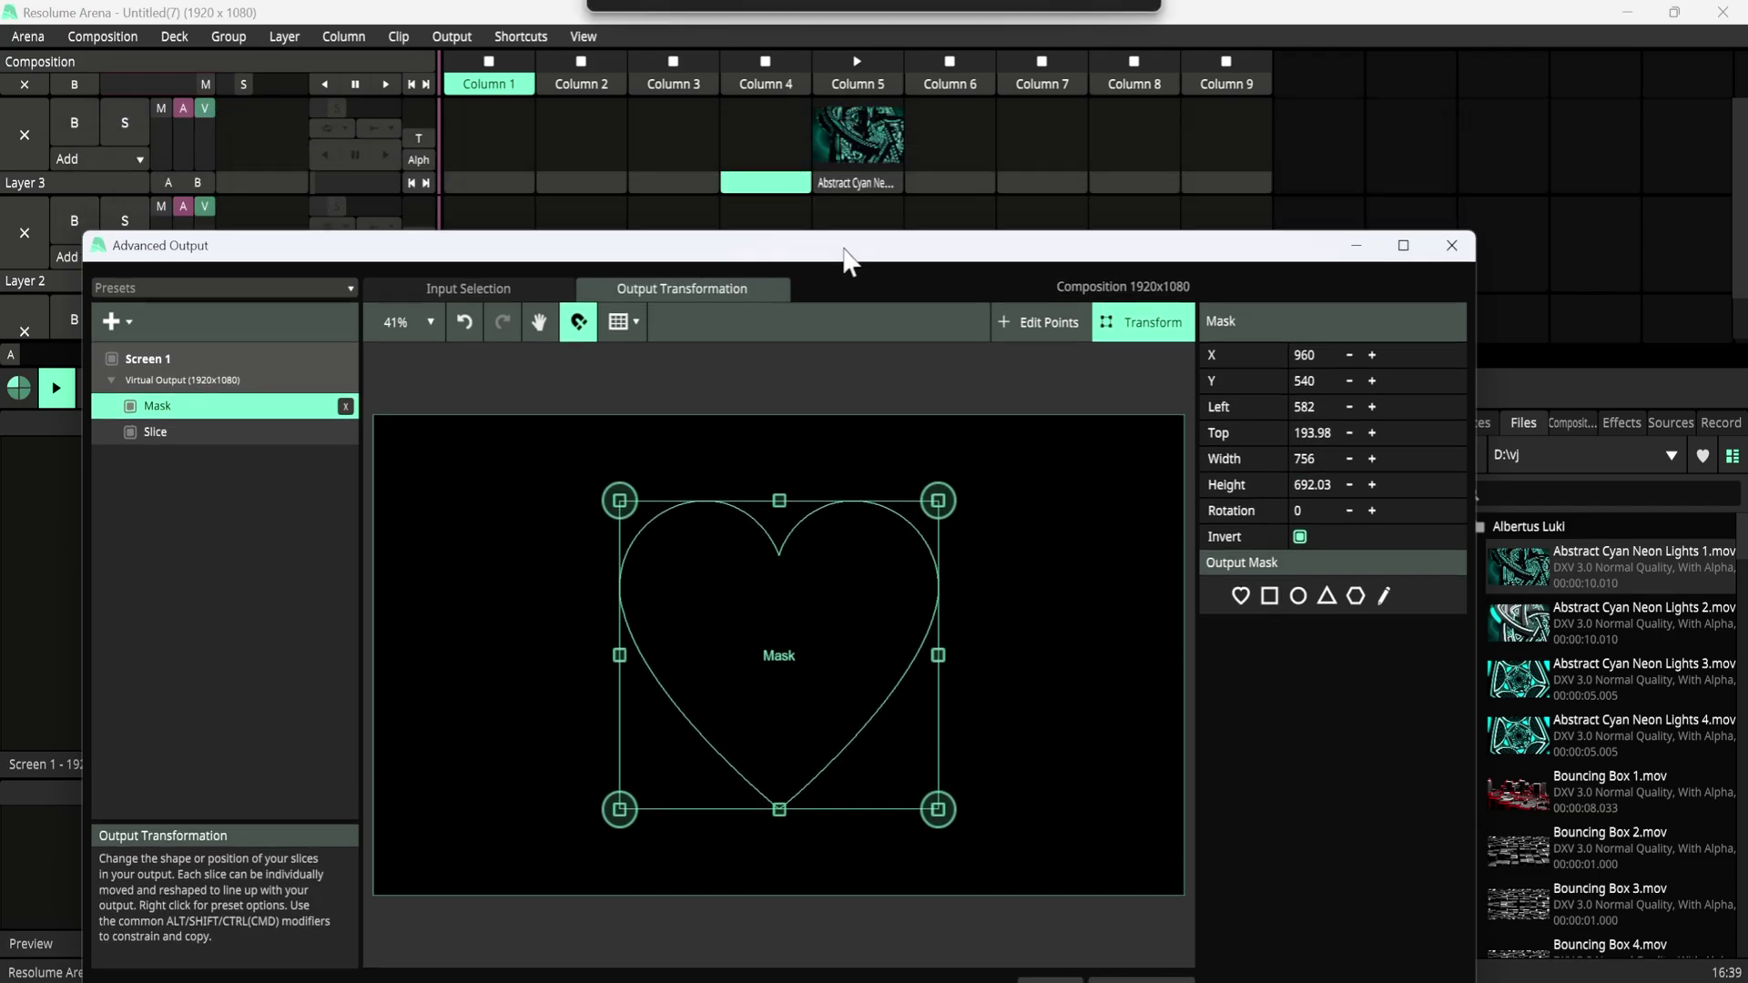
pyautogui.click(872, 123)
pyautogui.moveTo(674, 246); pyautogui.dragTo(670, 162)
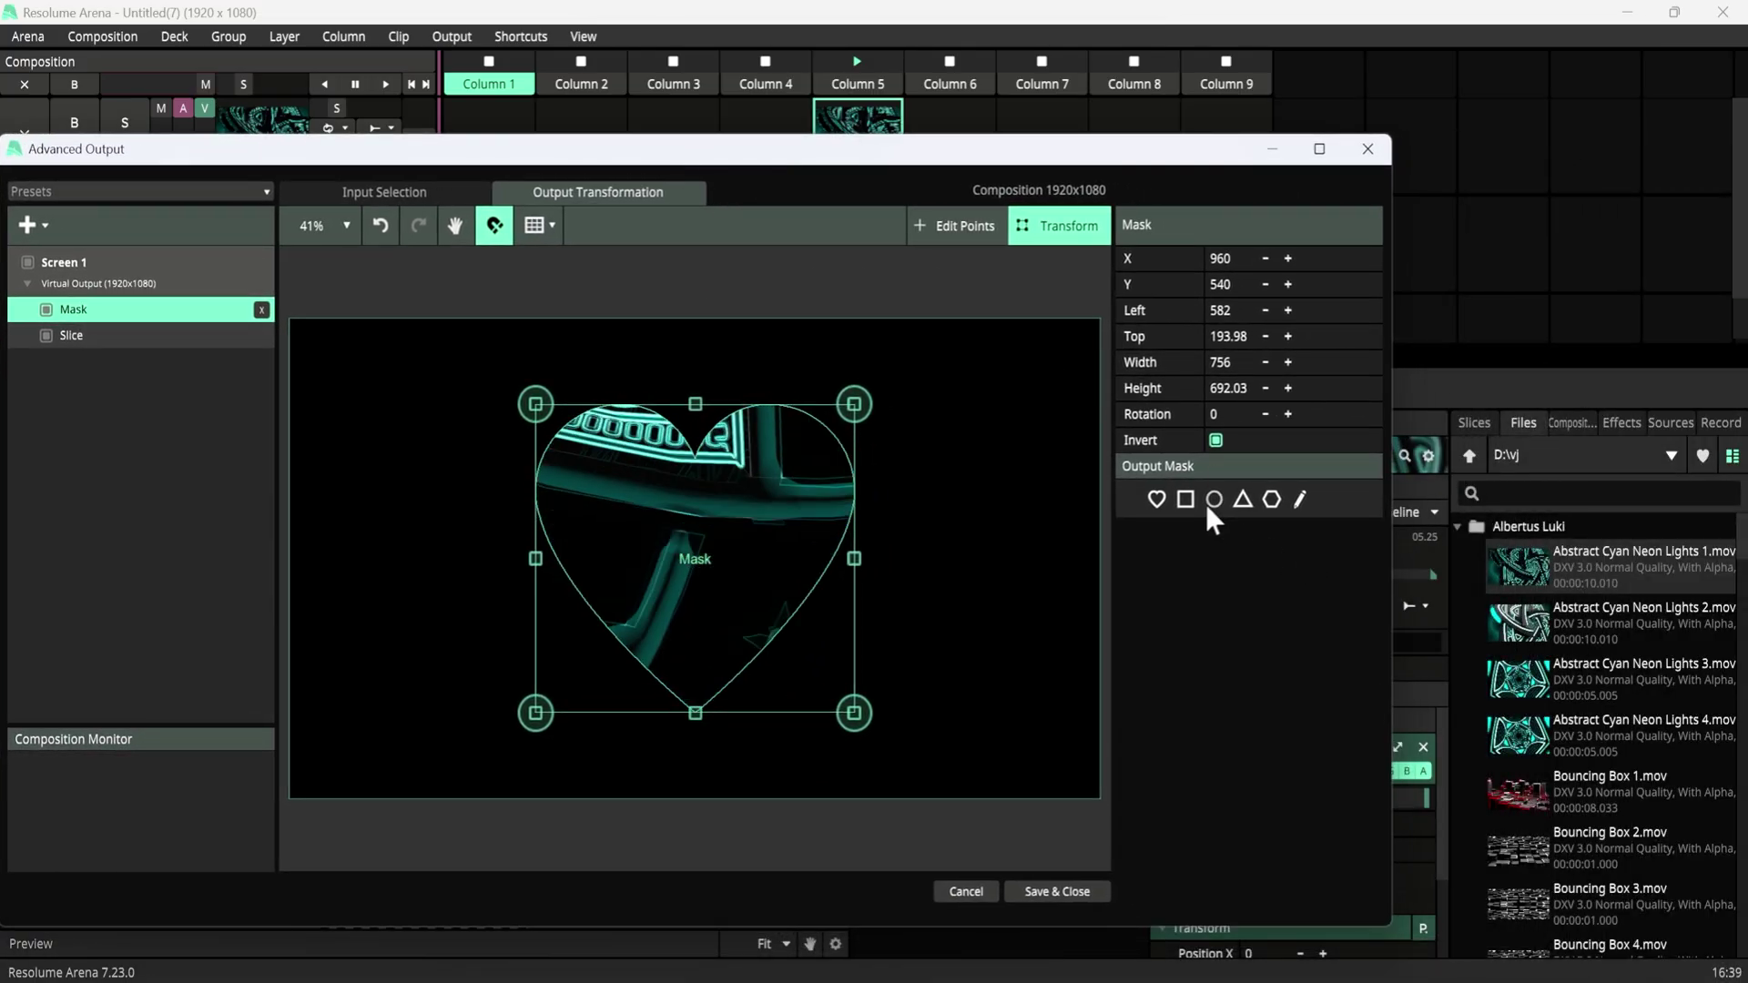
# Change the mask's shape to a triangle, then a hexagon, and return it to a heart.
pyautogui.click(1243, 499)
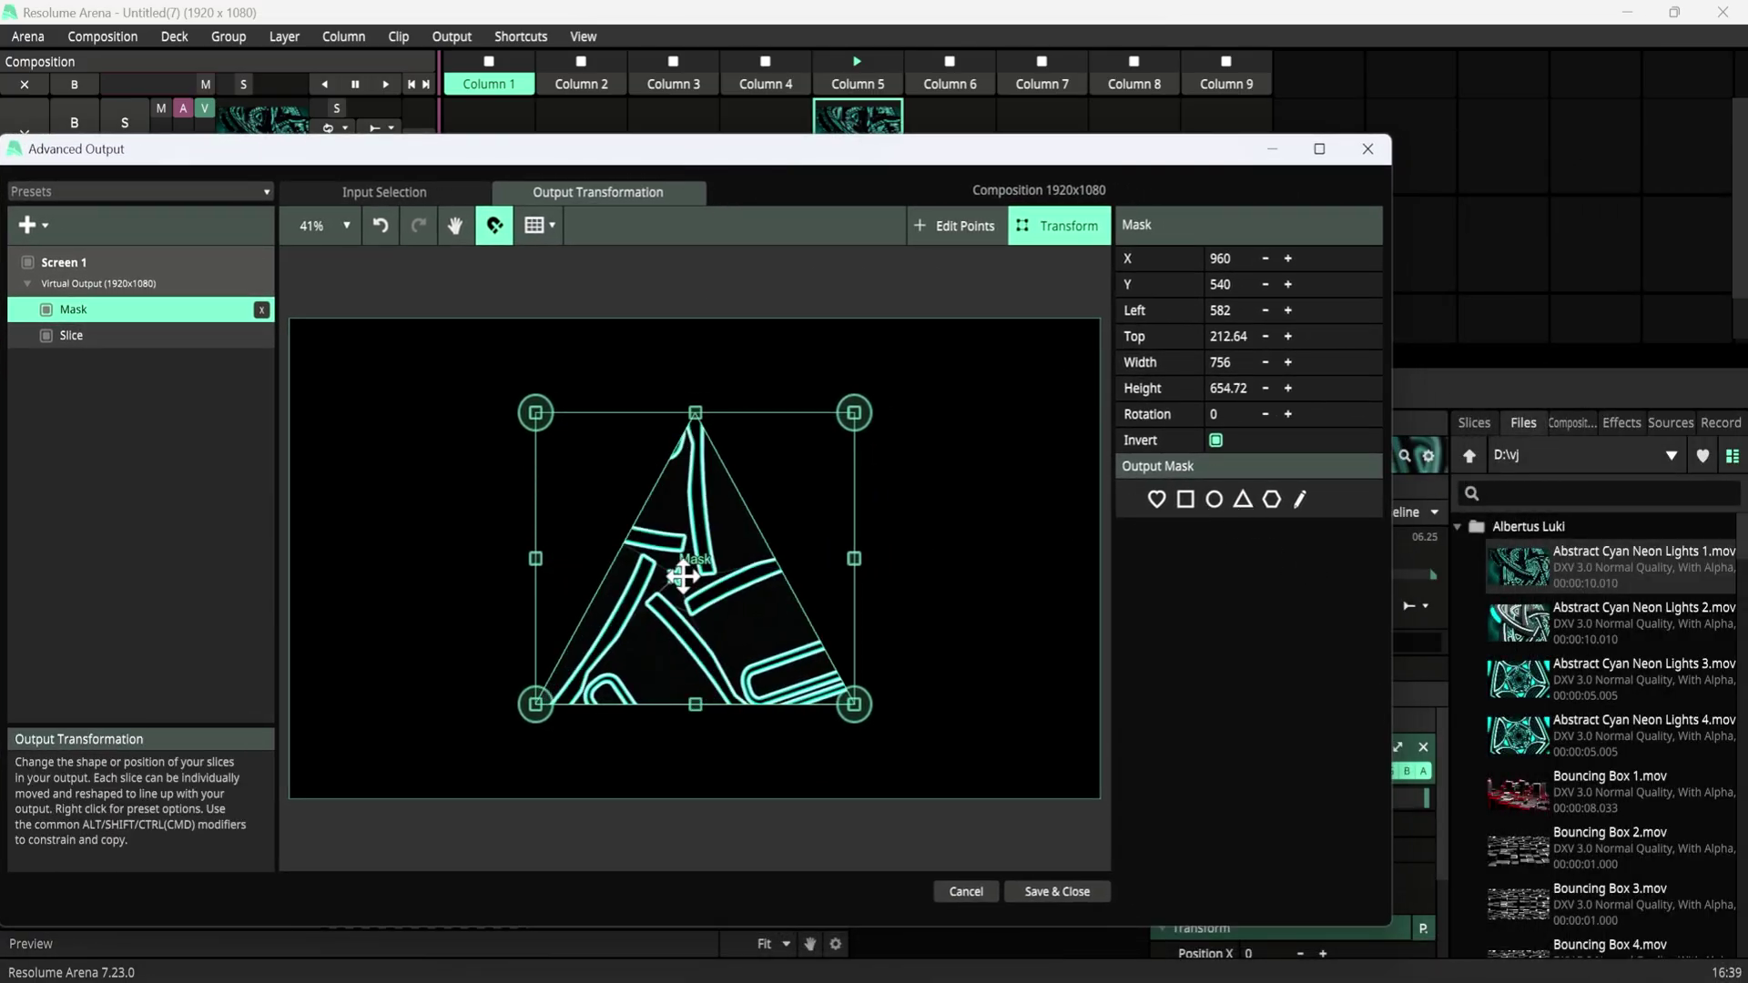
pyautogui.click(1272, 500)
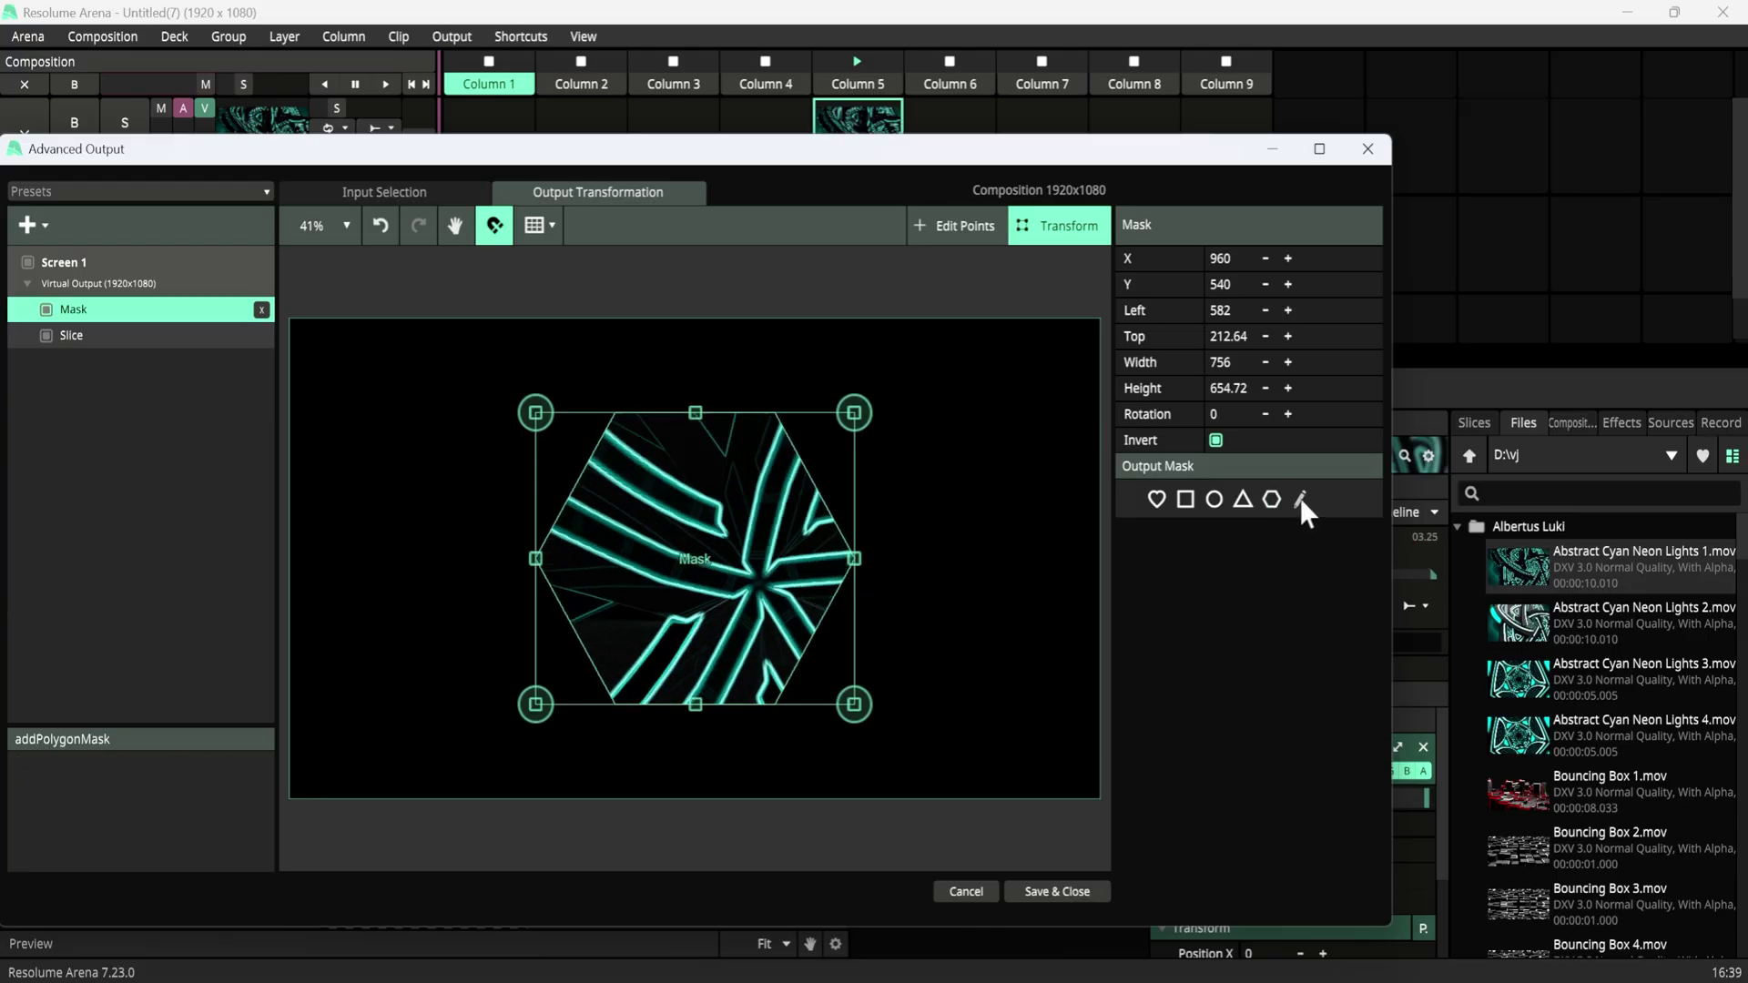
pyautogui.click(1157, 498)
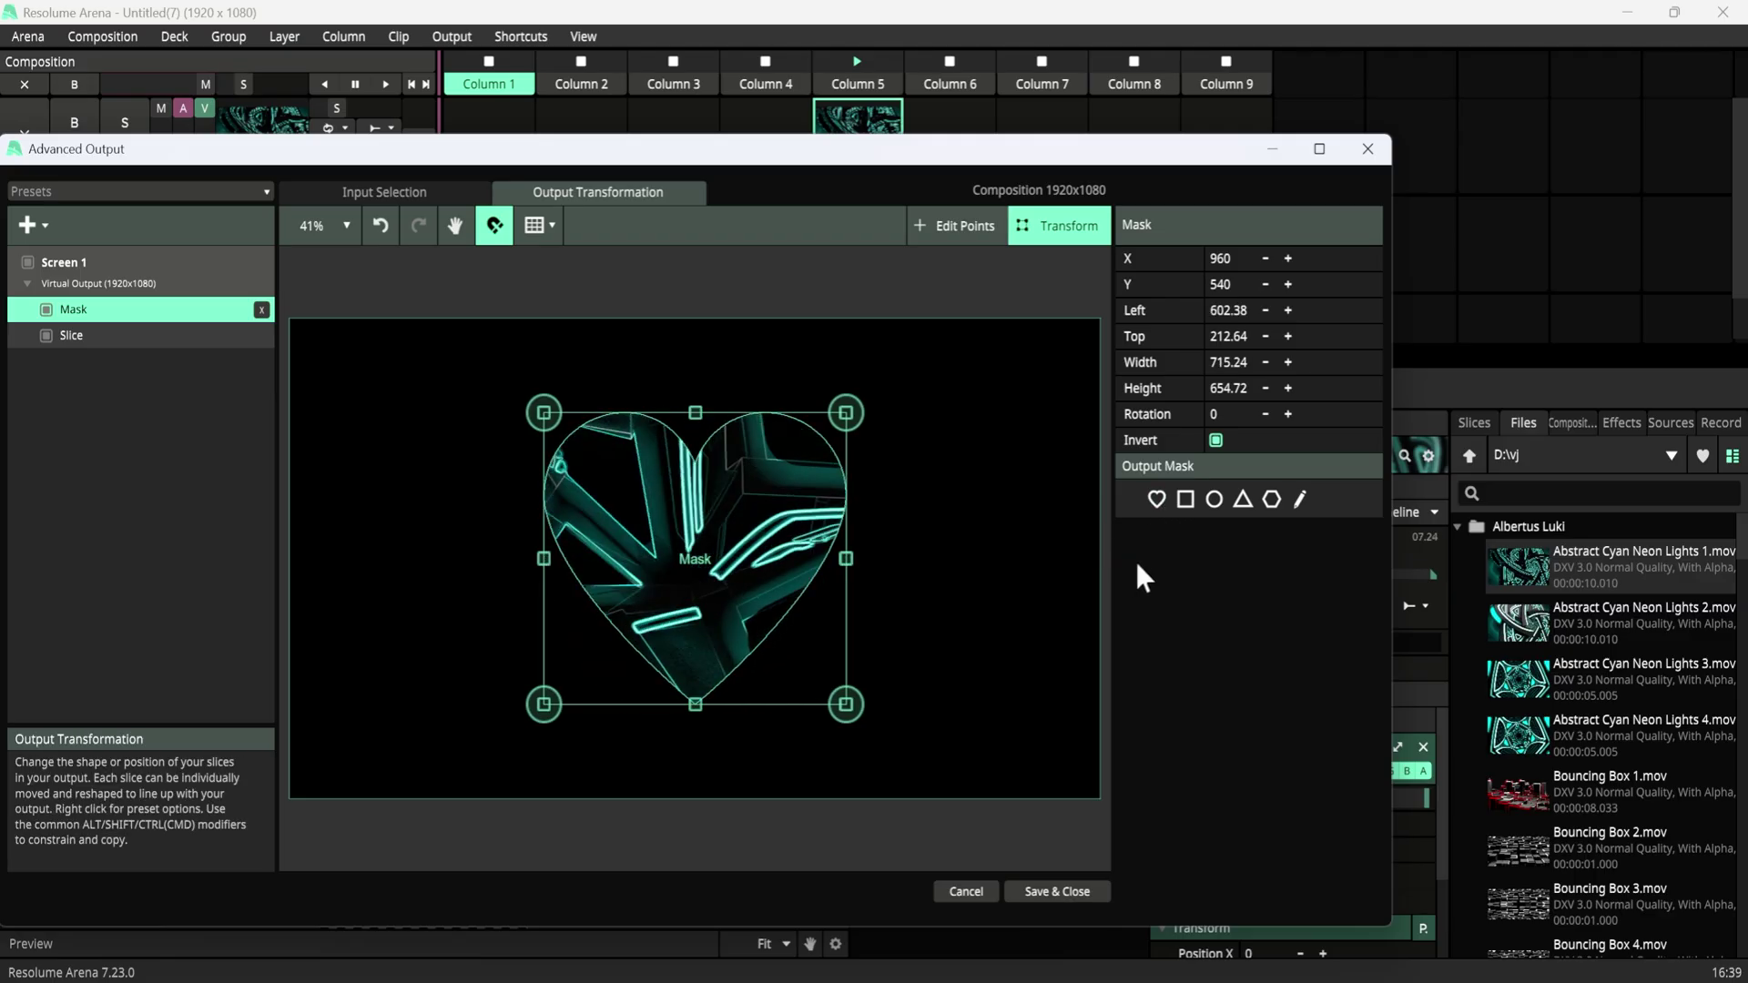
# Reposition the Advanced Output window, select the slice, and reselect the heart mask.
pyautogui.moveTo(797, 150); pyautogui.dragTo(935, 124)
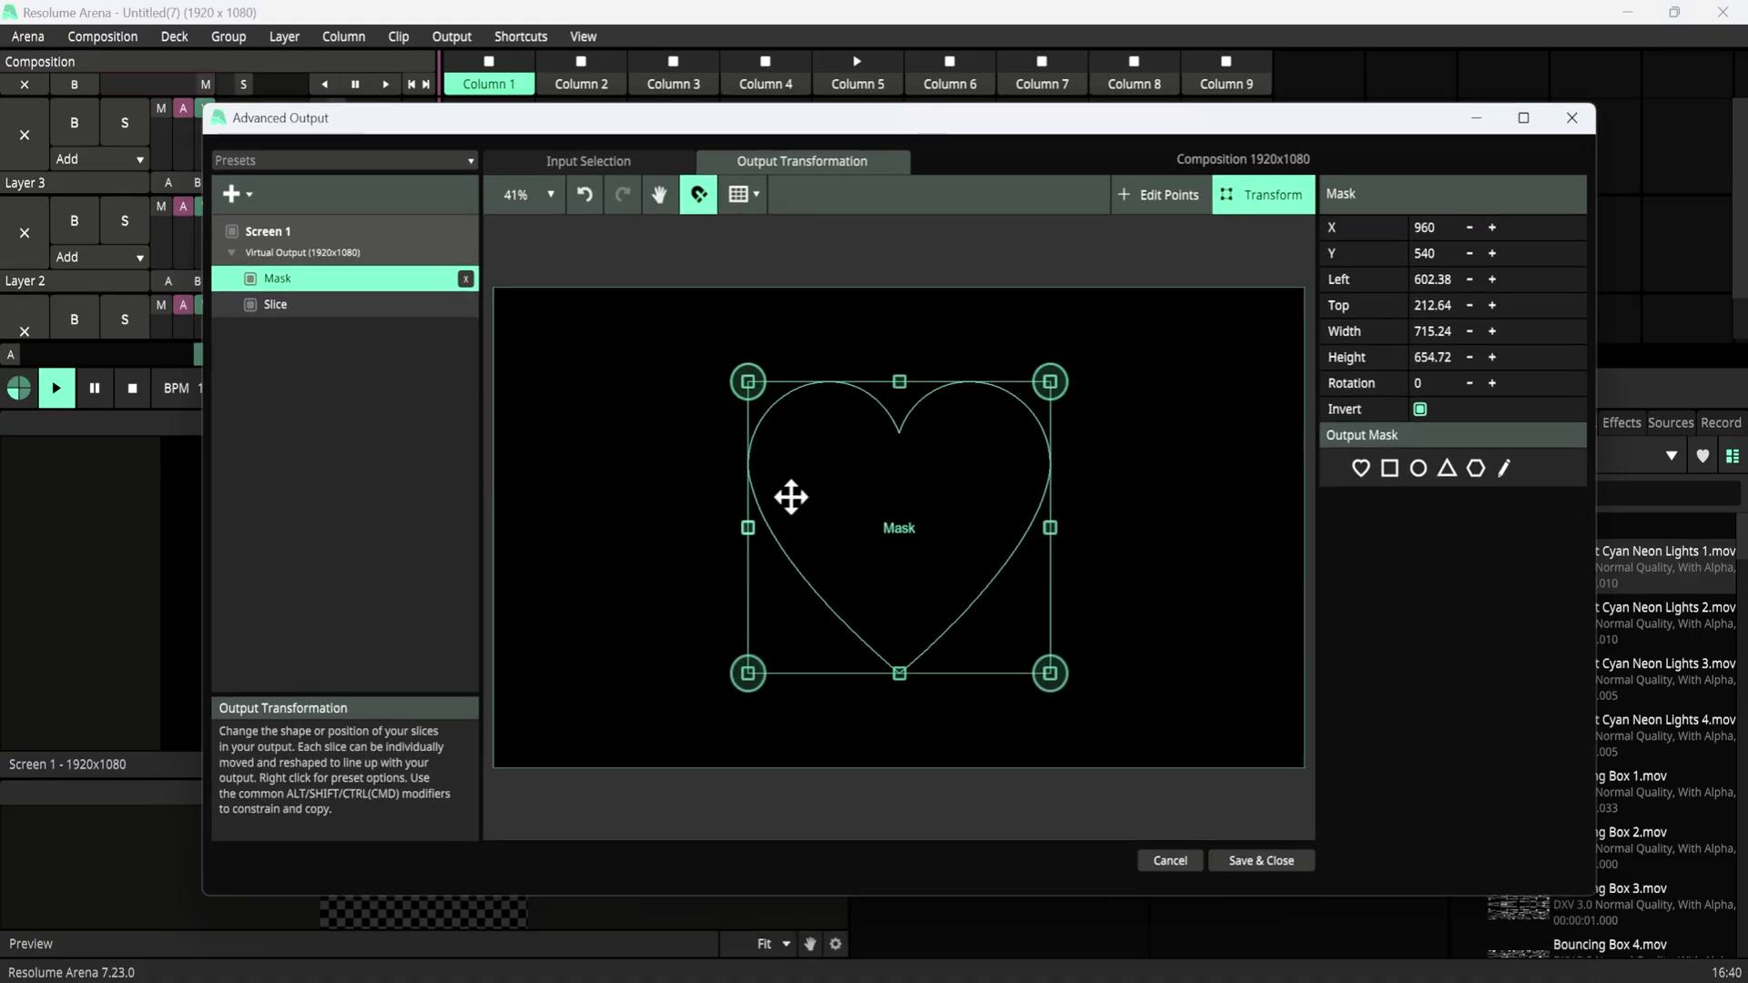
pyautogui.click(1138, 515)
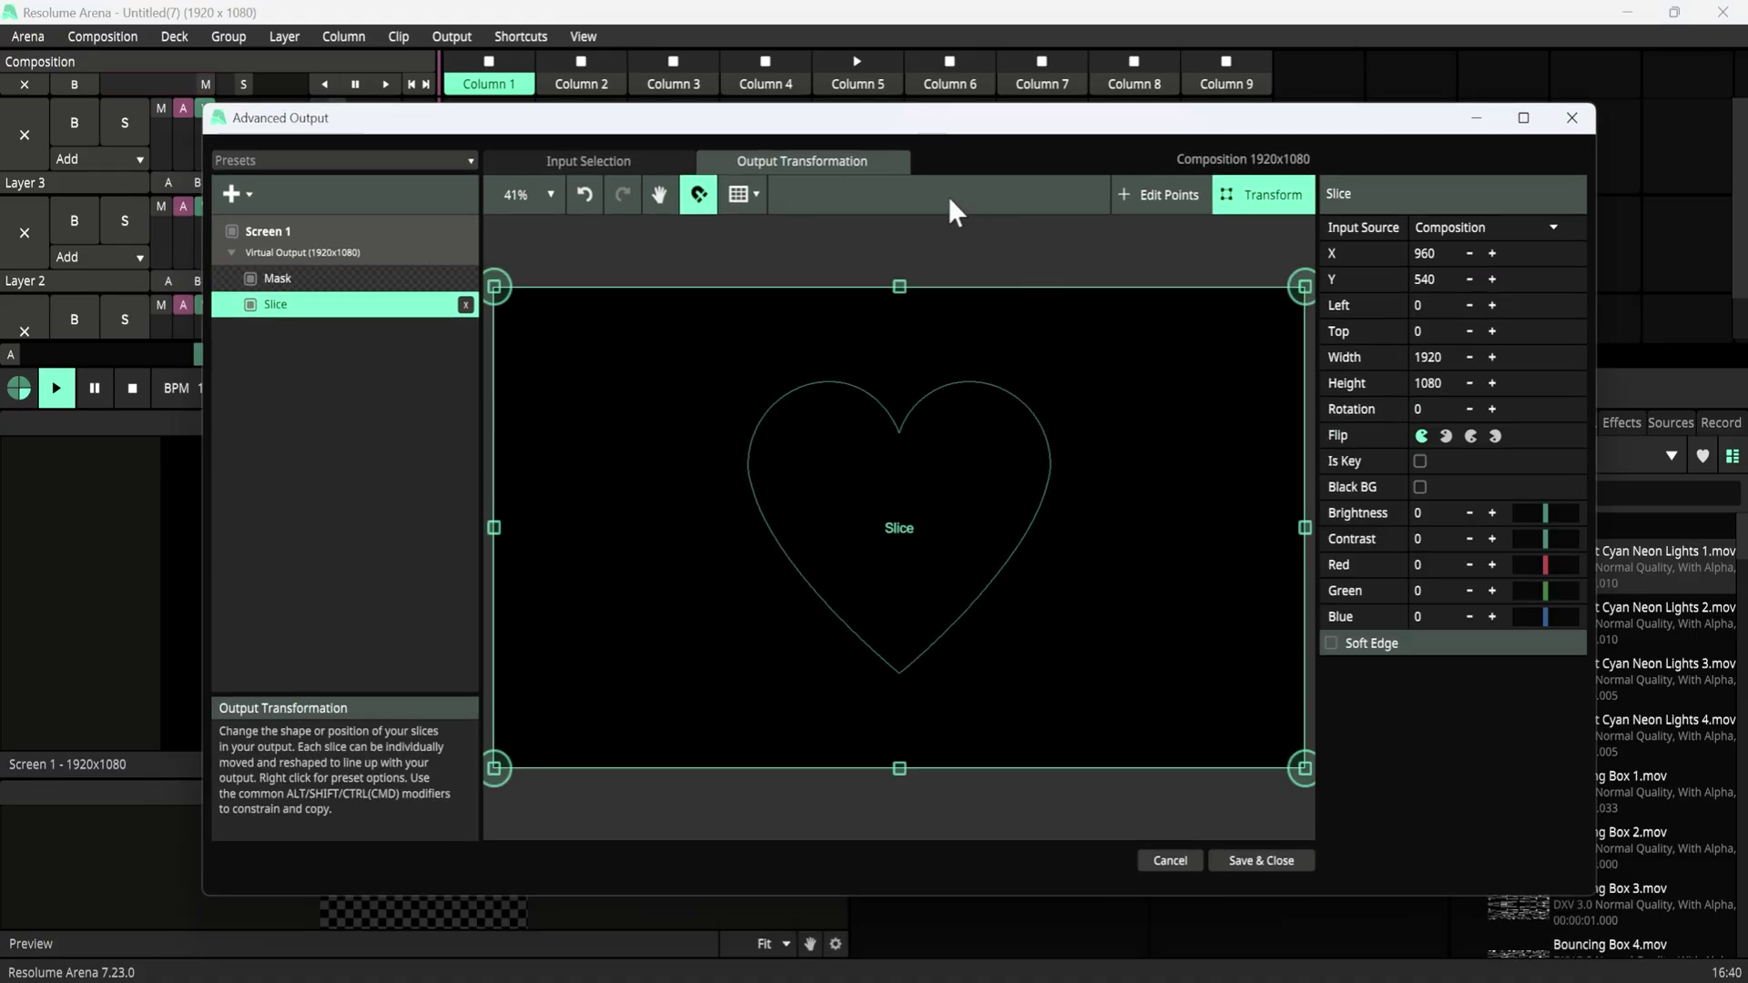
pyautogui.moveTo(937, 132)
pyautogui.mouseDown()
pyautogui.moveTo(962, 204)
pyautogui.moveTo(929, 142)
pyautogui.mouseUp()
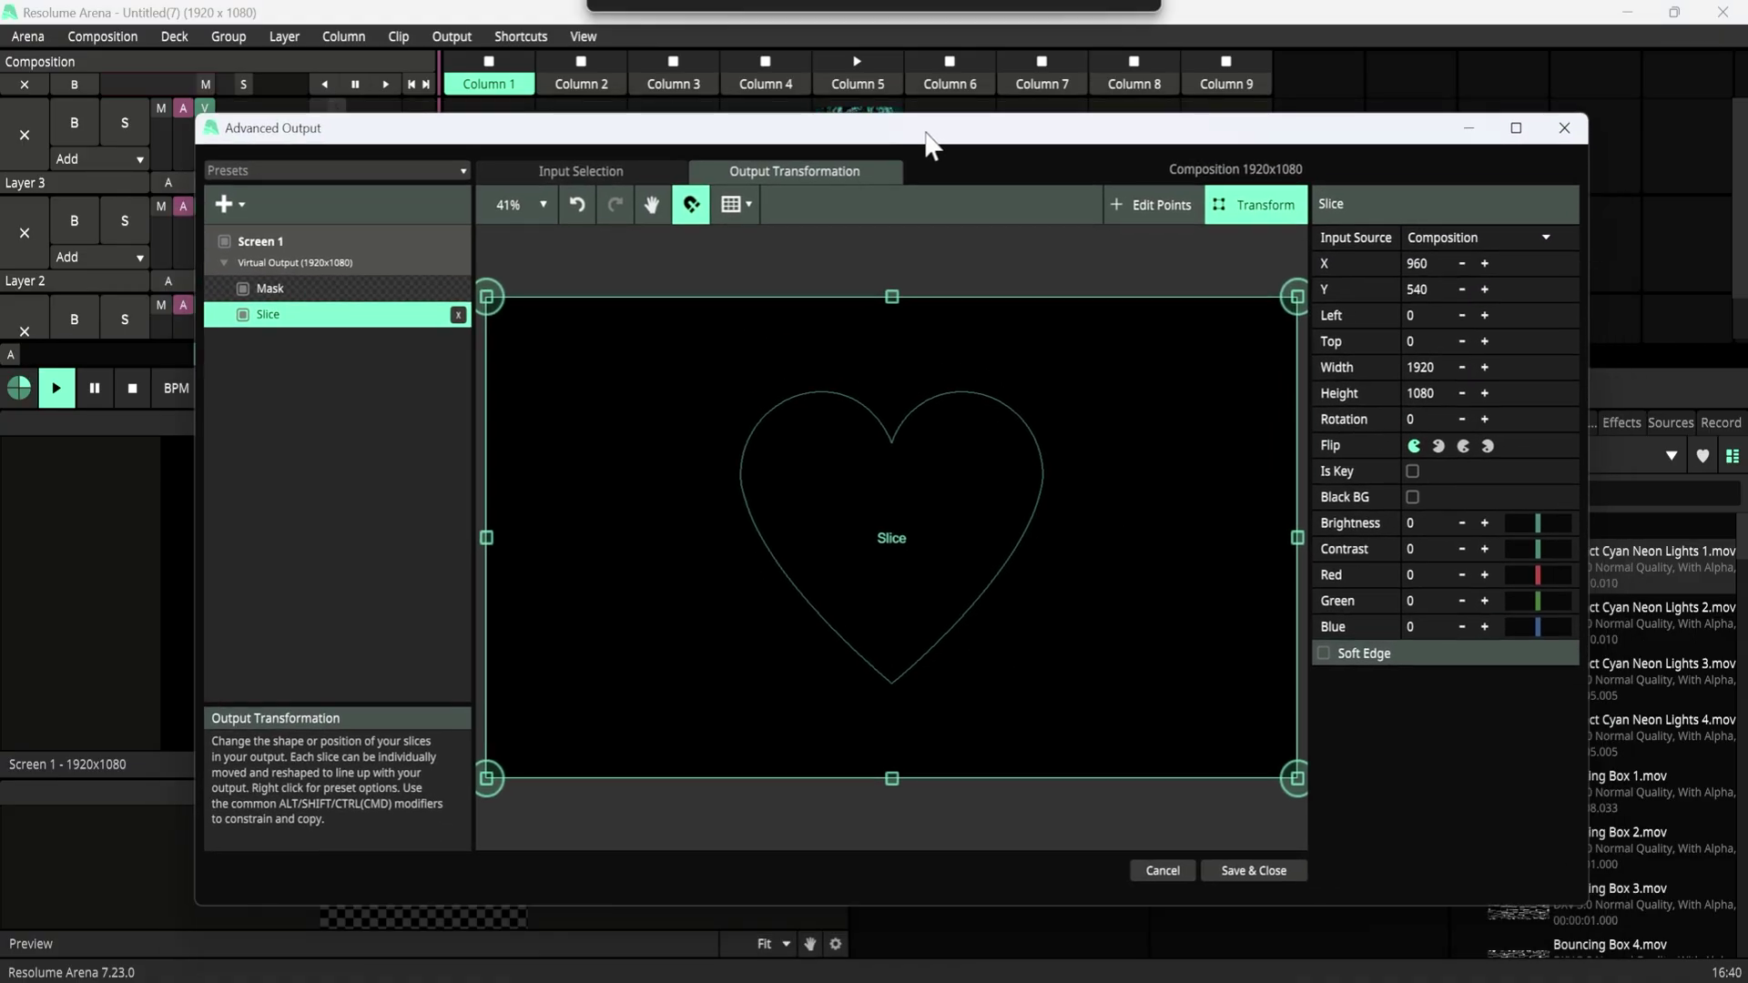
pyautogui.click(910, 511)
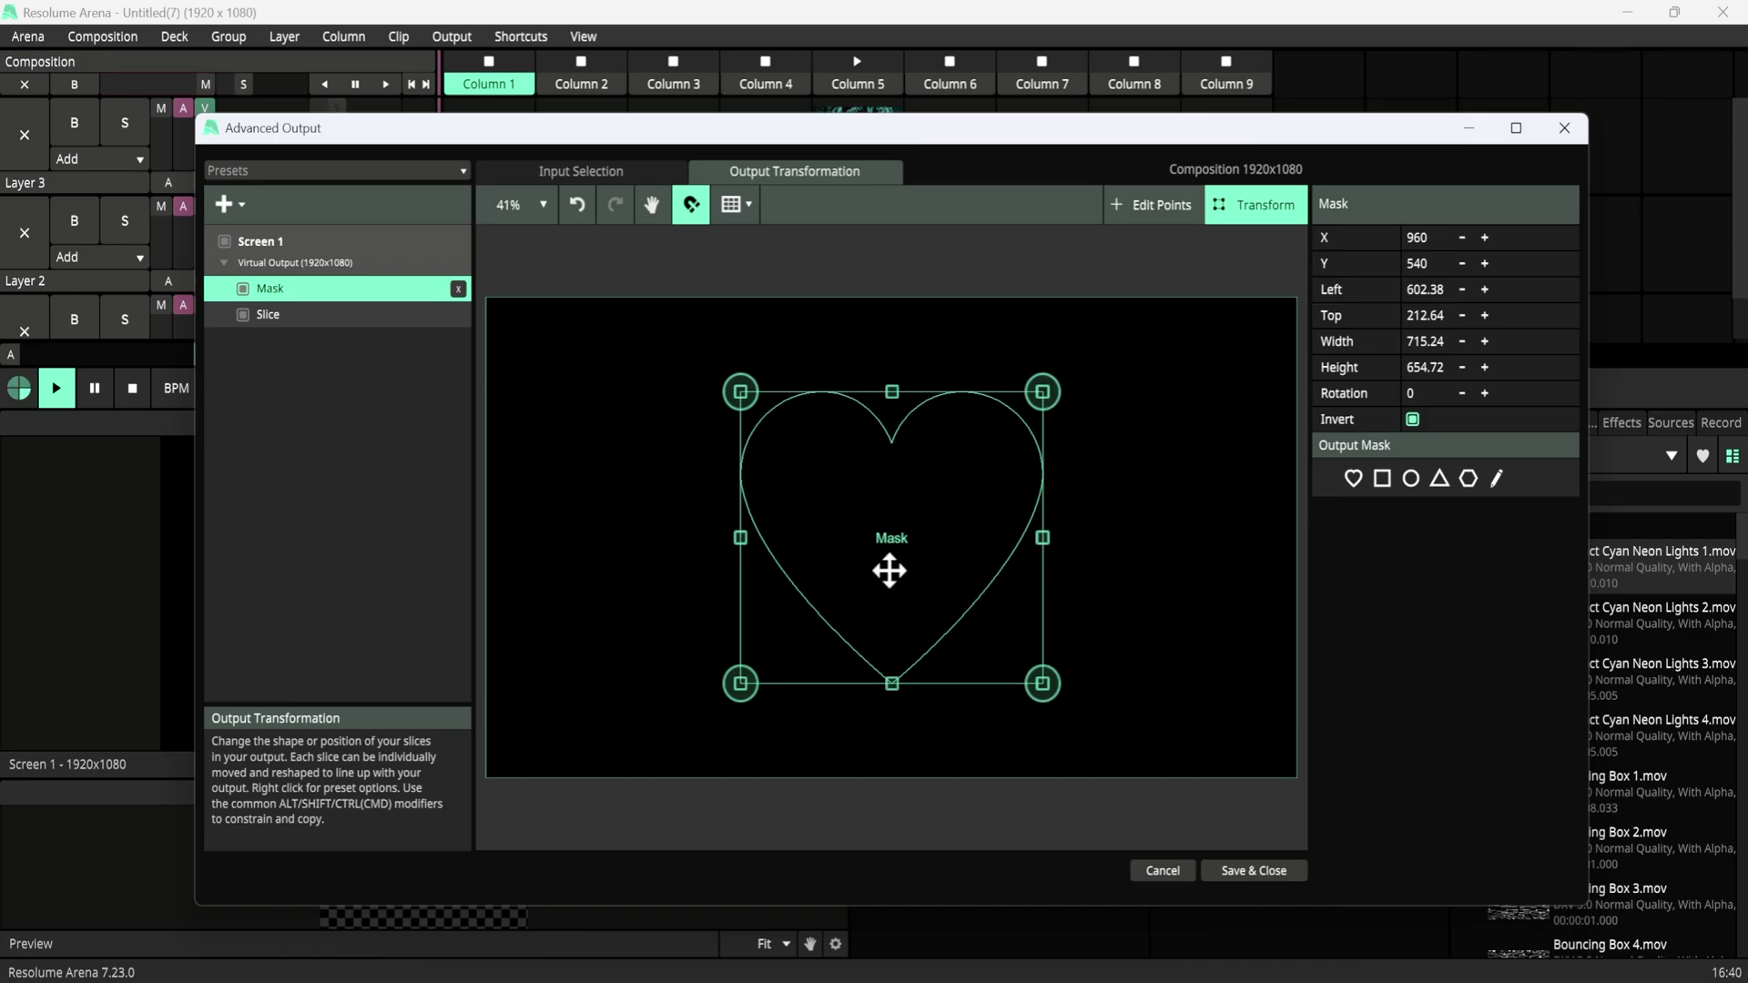
# Export the output layout to SVG into a new folder created on the Desktop.
pyautogui.click(248, 172)
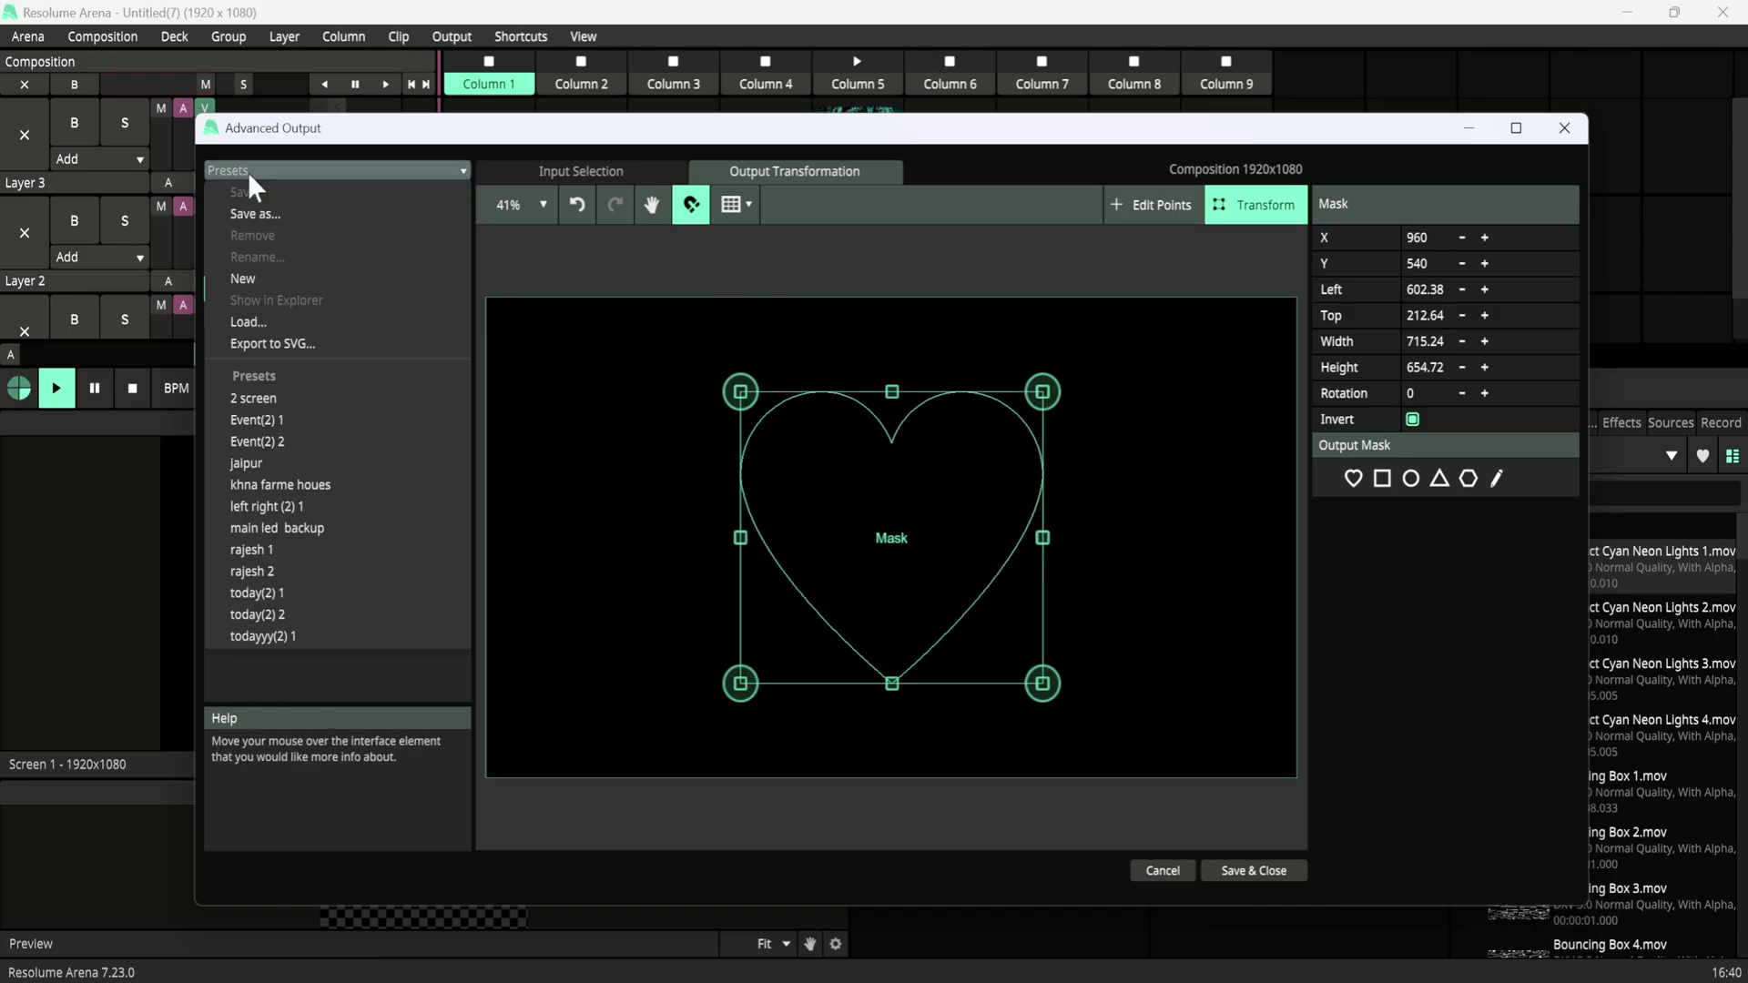
pyautogui.click(302, 342)
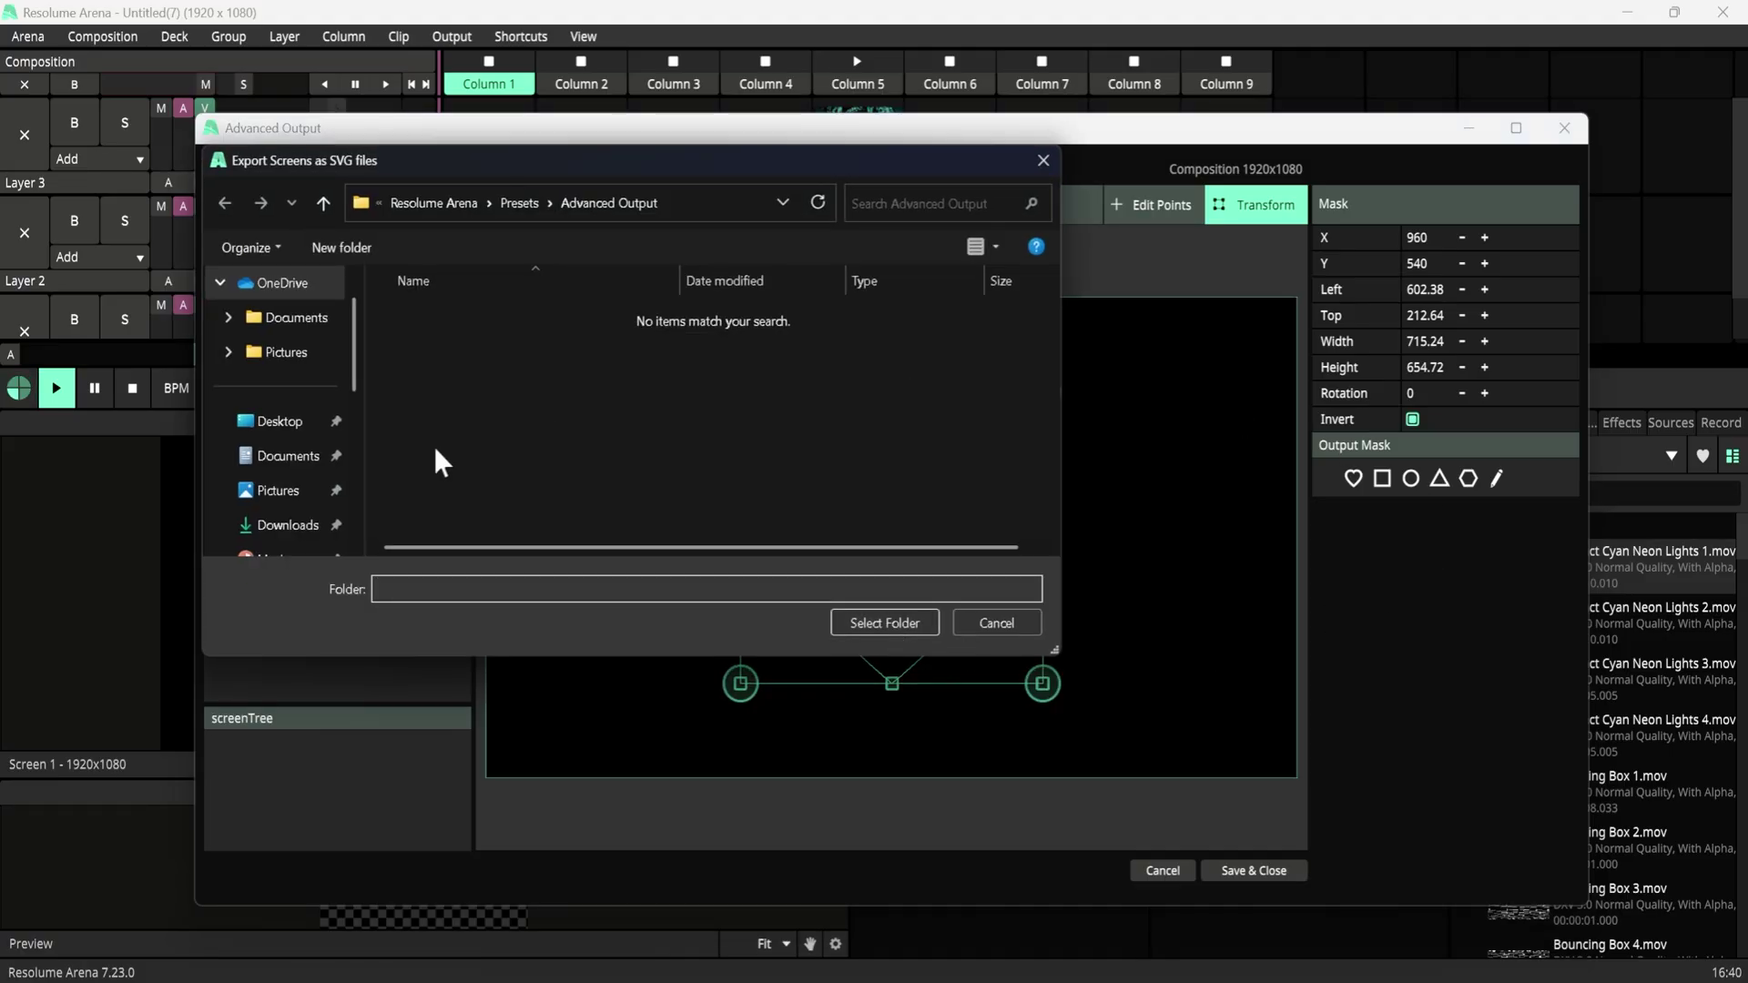
pyautogui.click(274, 422)
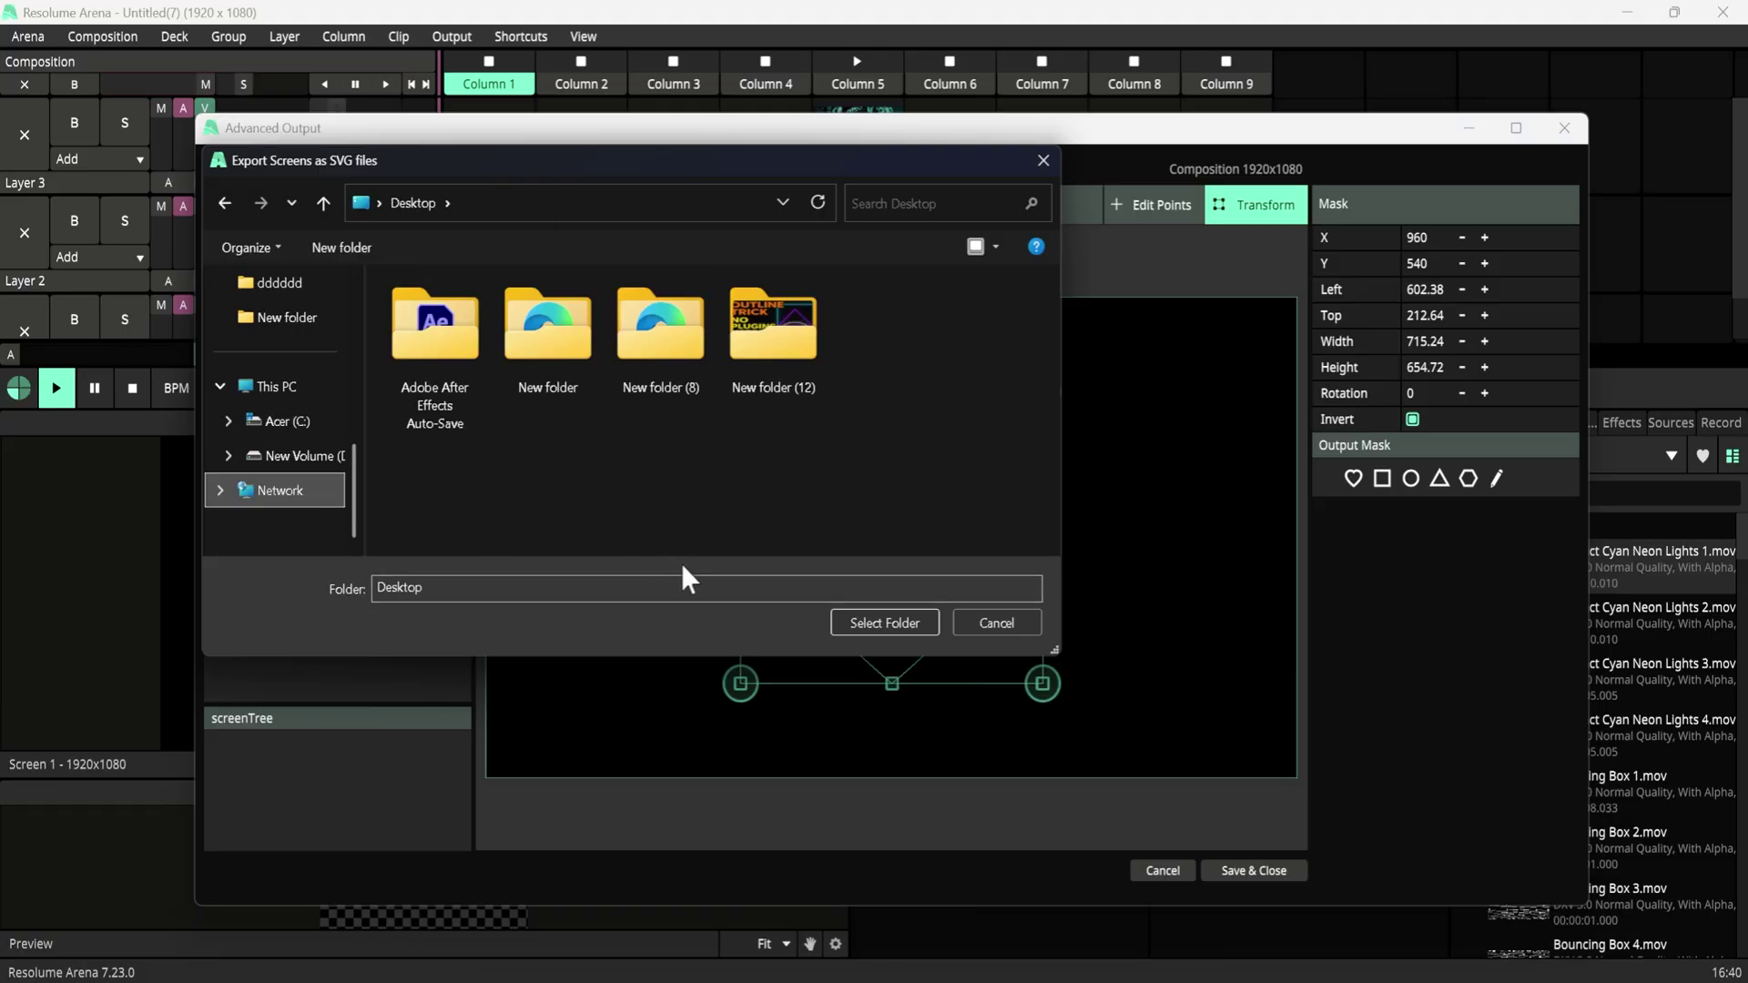
pyautogui.rightClick(767, 539)
pyautogui.moveTo(844, 743)
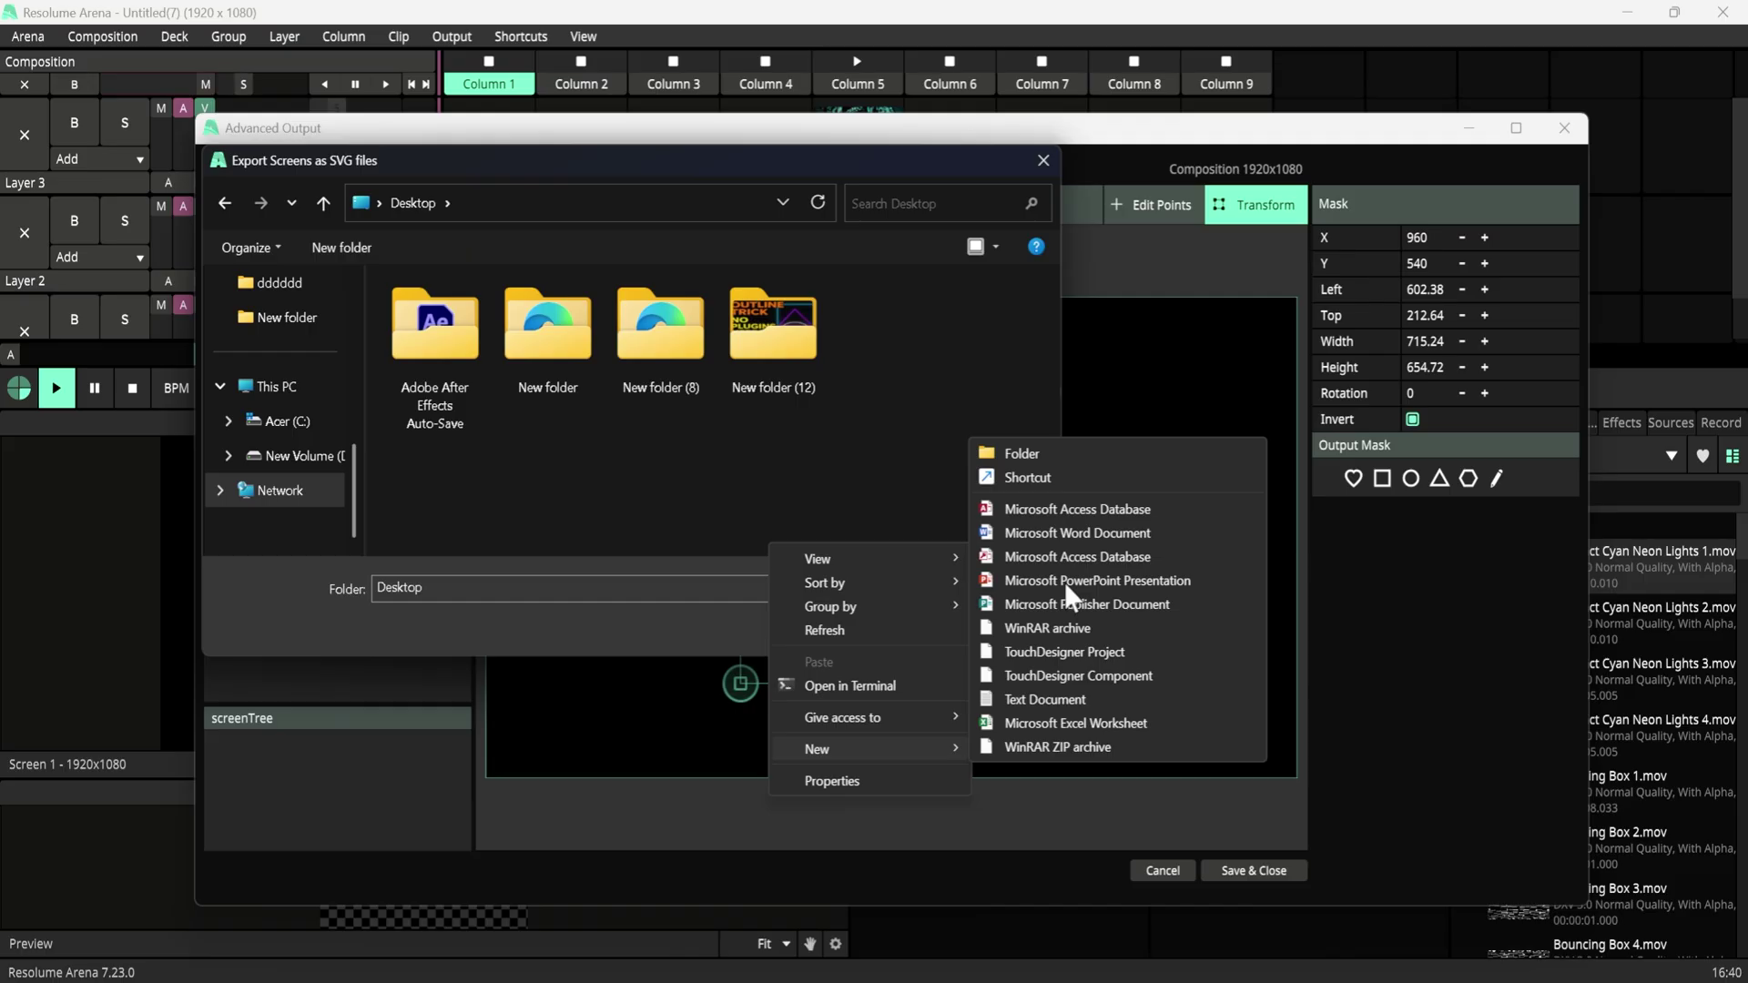
pyautogui.click(1040, 452)
pyautogui.press('Return')
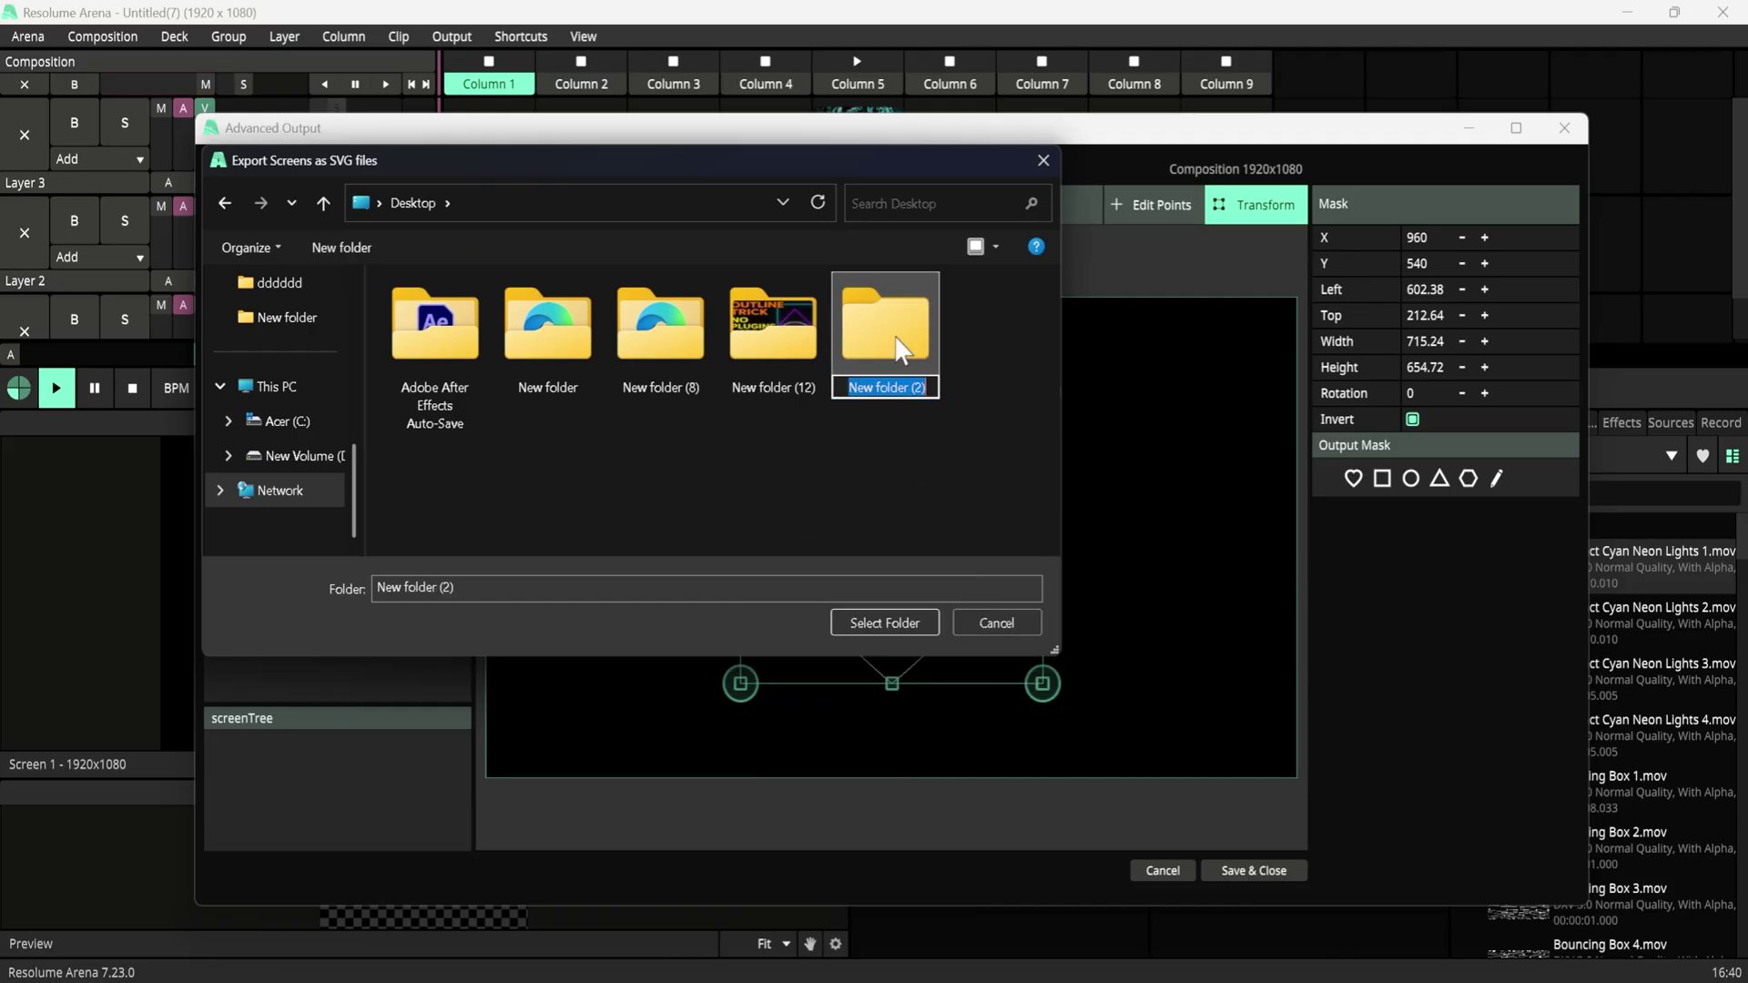
pyautogui.click(883, 619)
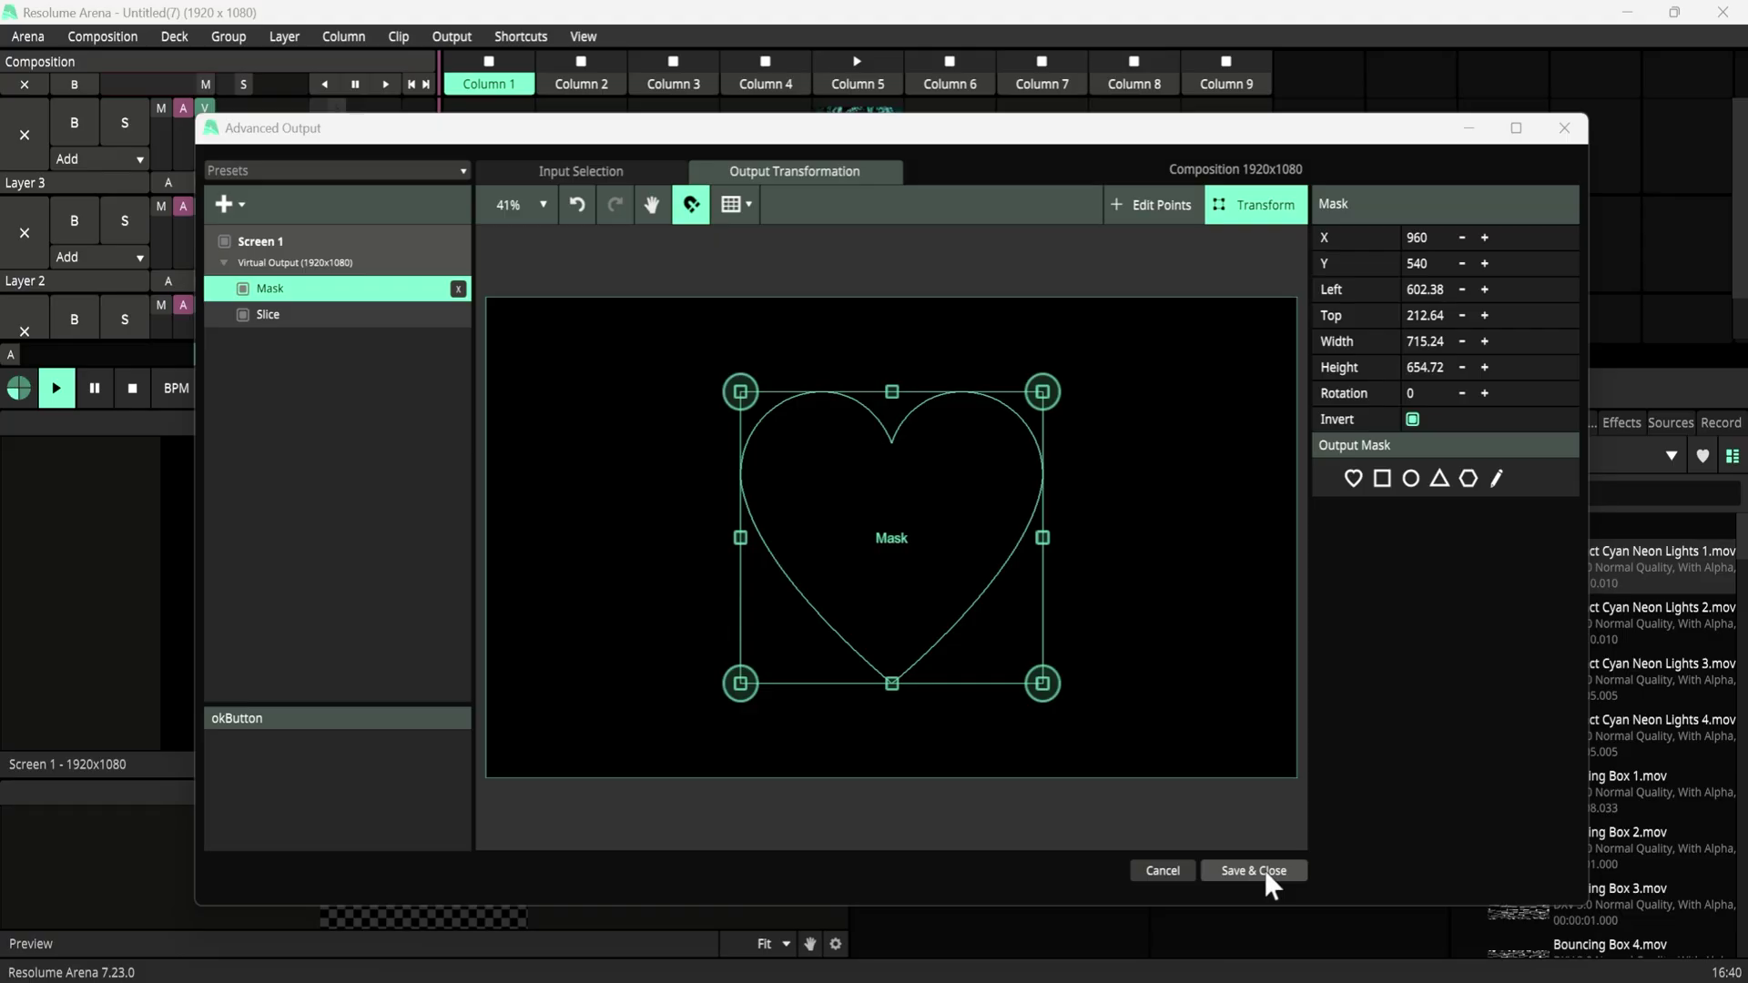
# Look over the preset options, and save and close the Advanced Output setup.
pyautogui.click(298, 169)
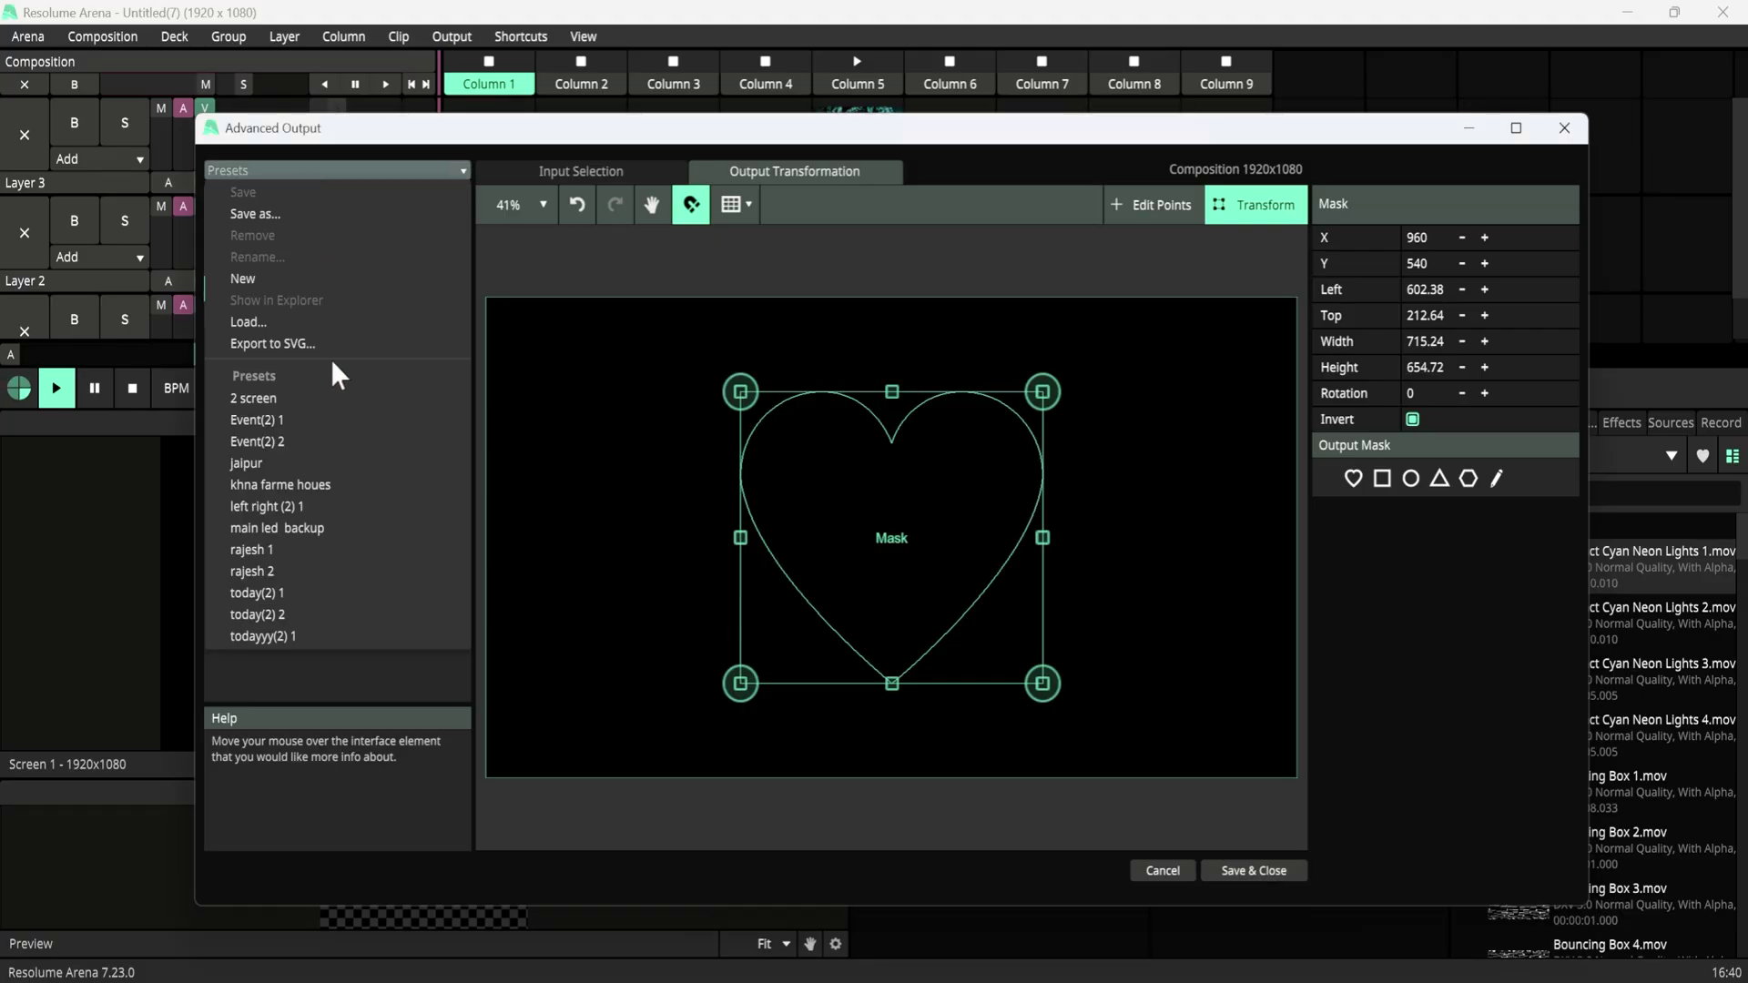
pyautogui.click(496, 138)
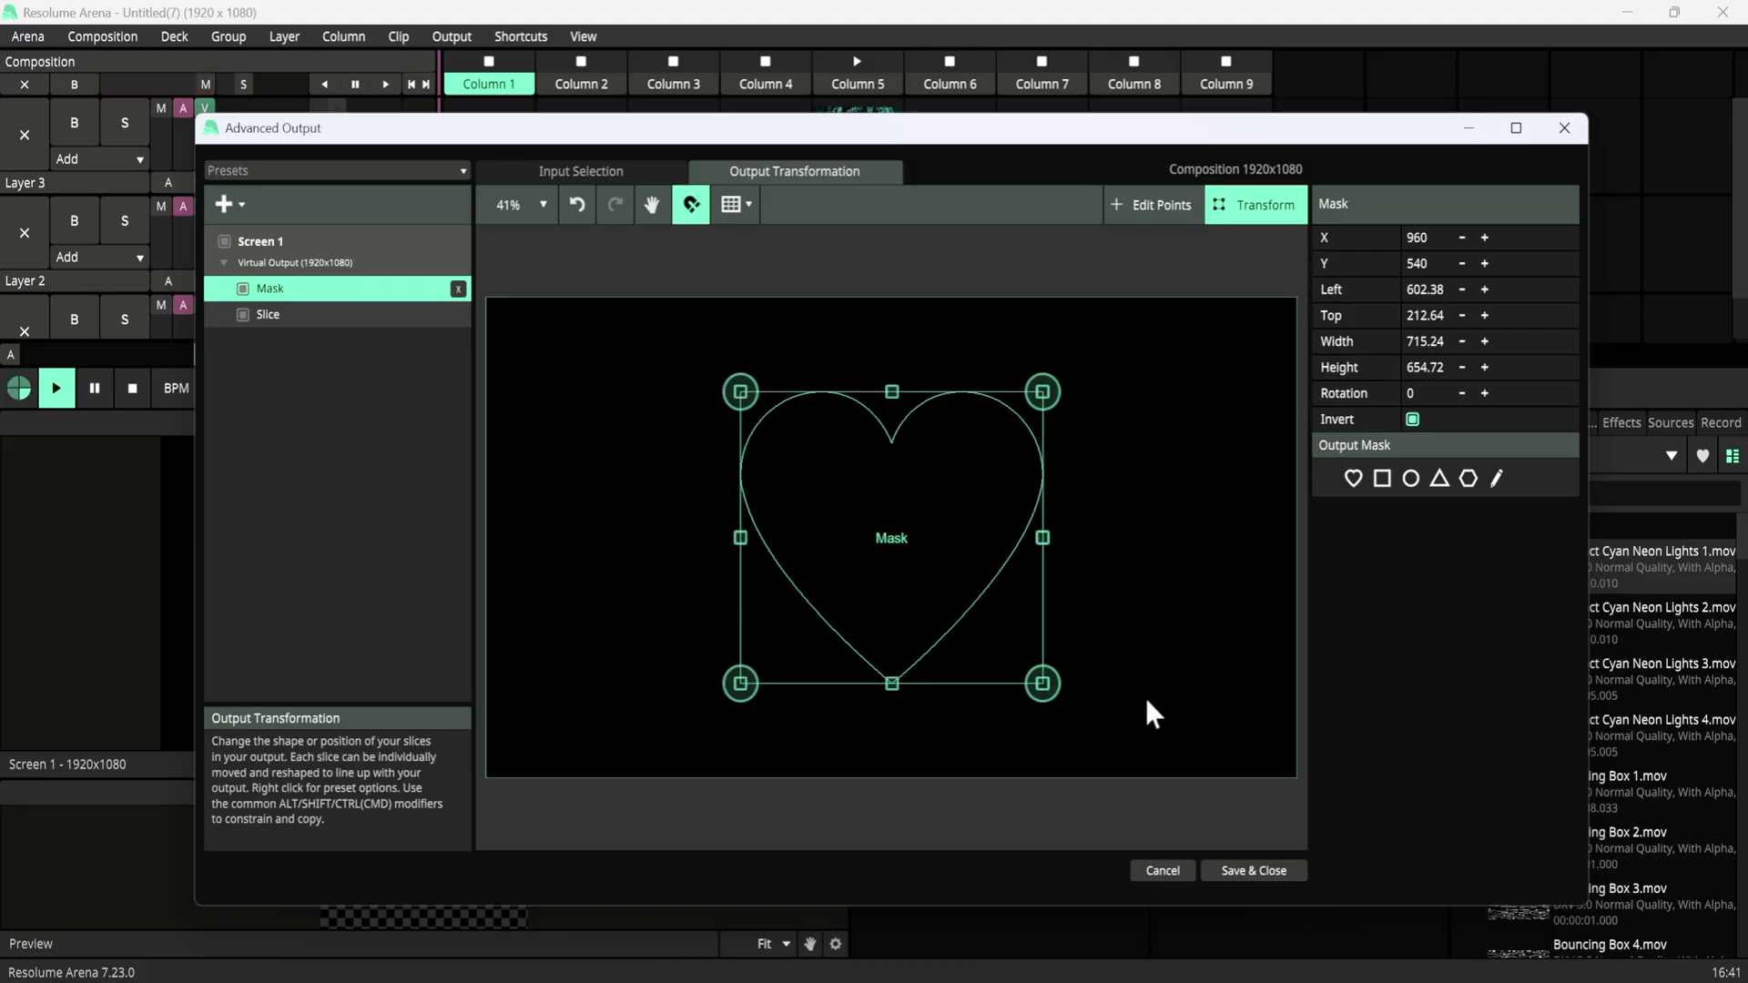
pyautogui.click(1258, 871)
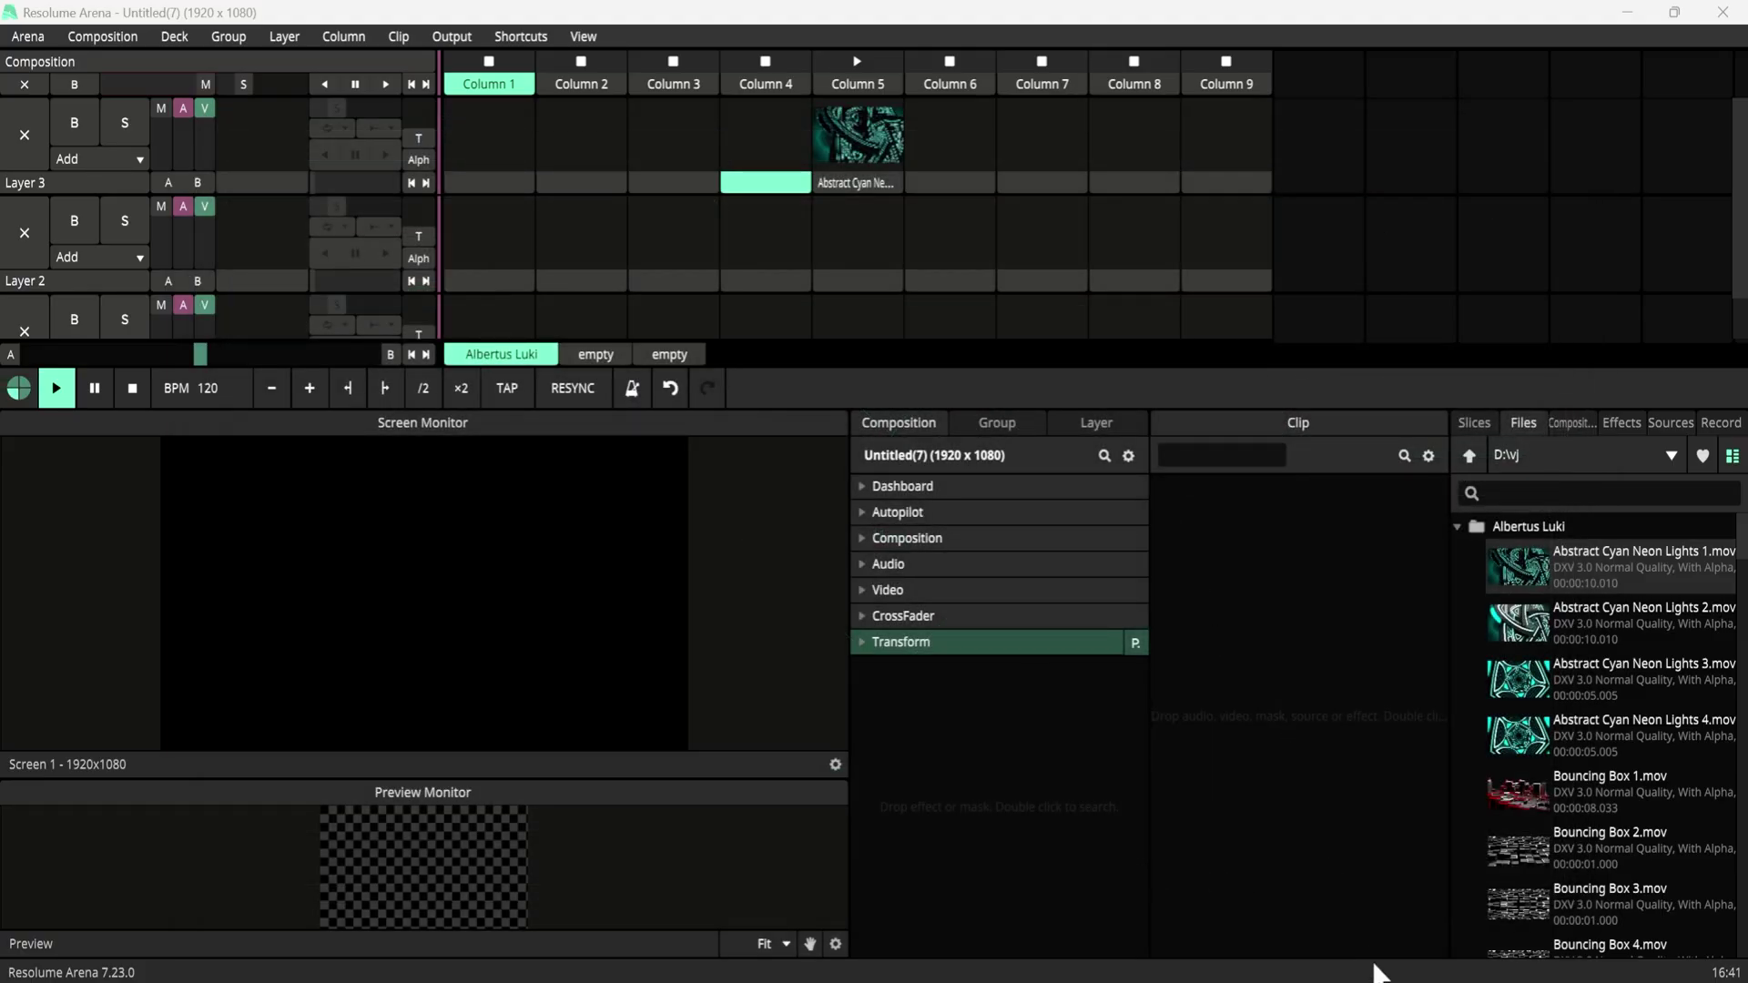
# Switch to Illustrator, open the exported Output1_Screen 1.svg, and expand Layer 1 and Screen 1 in its layer list.
pyautogui.hotkey('alt', 'Tab')
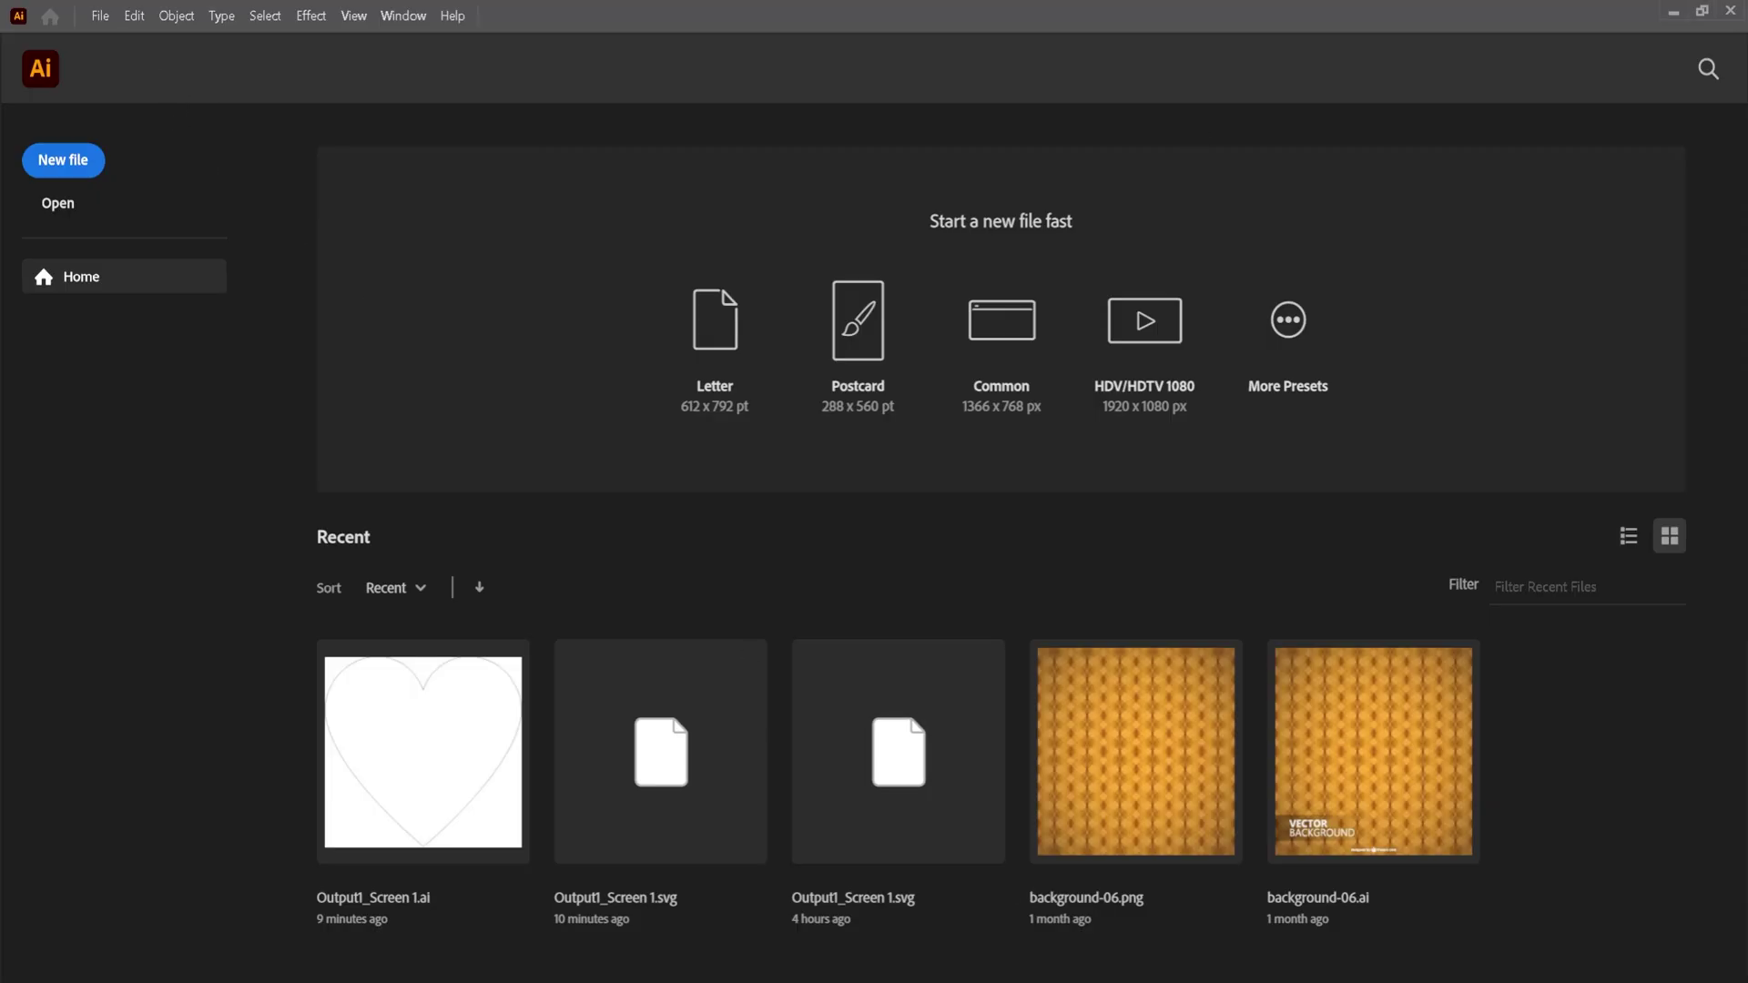
pyautogui.moveTo(1288, 404); pyautogui.dragTo(499, 549)
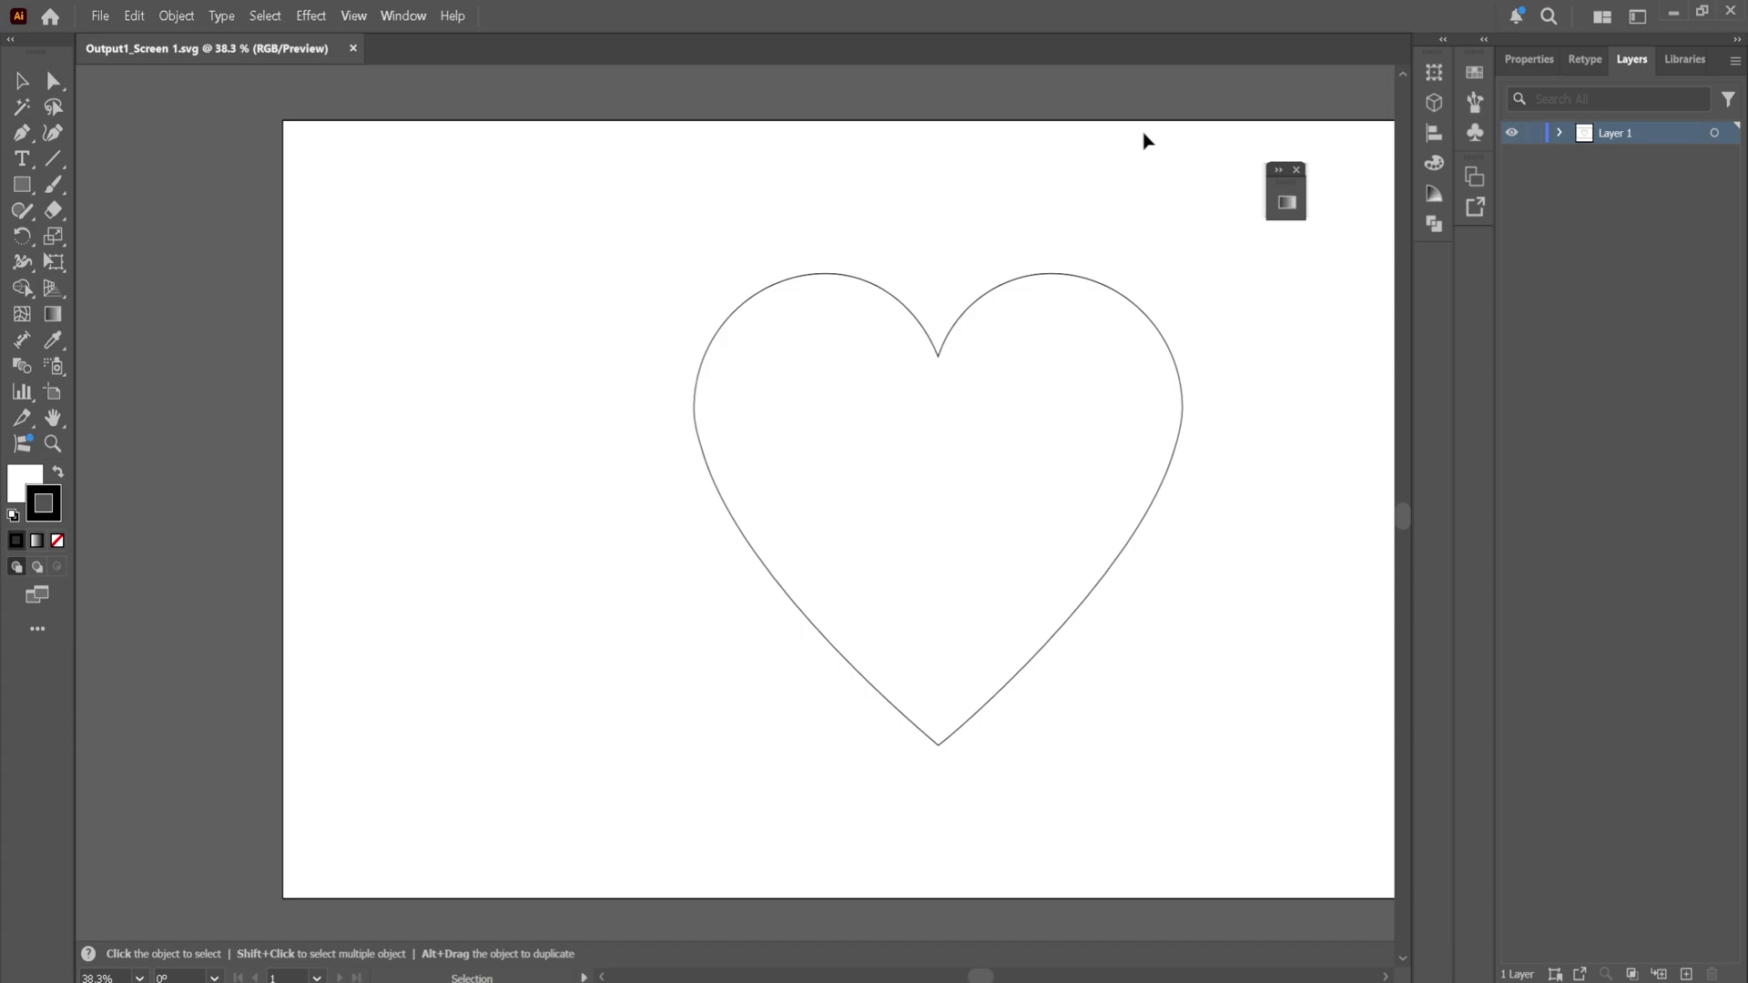
pyautogui.click(1562, 134)
pyautogui.click(1584, 156)
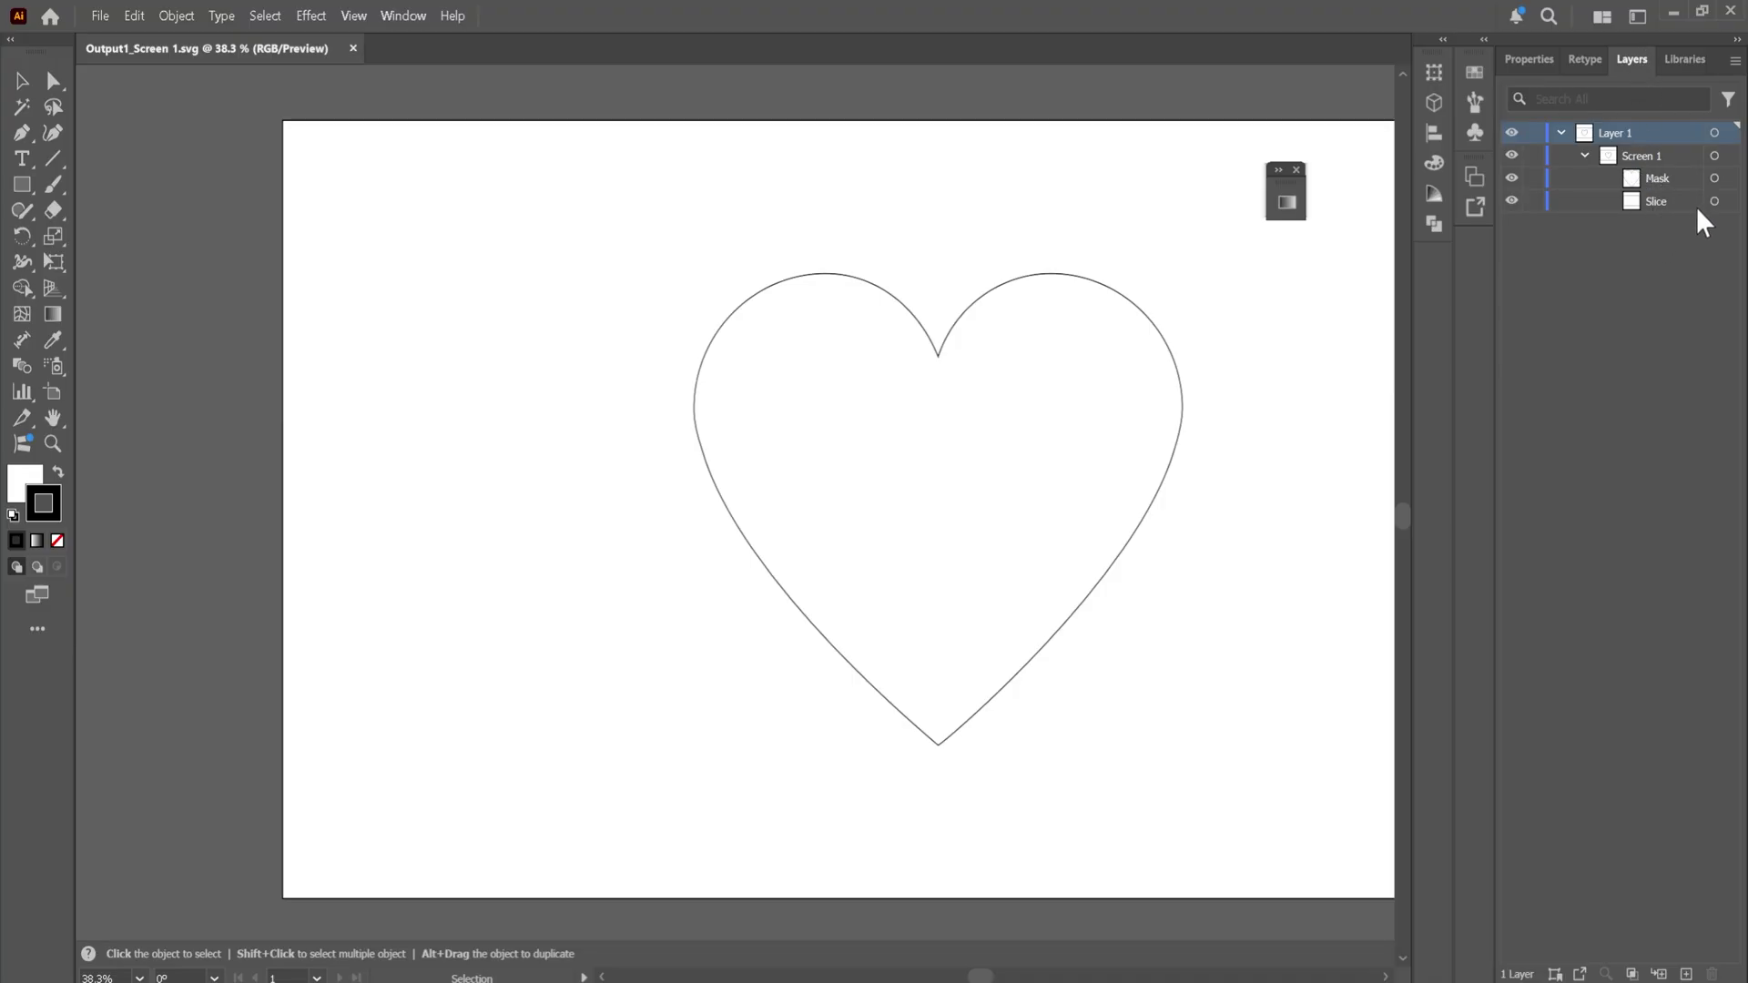
# Hide the Slice object under Screen 1 and delete it, keeping only the Mask.
pyautogui.click(1511, 200)
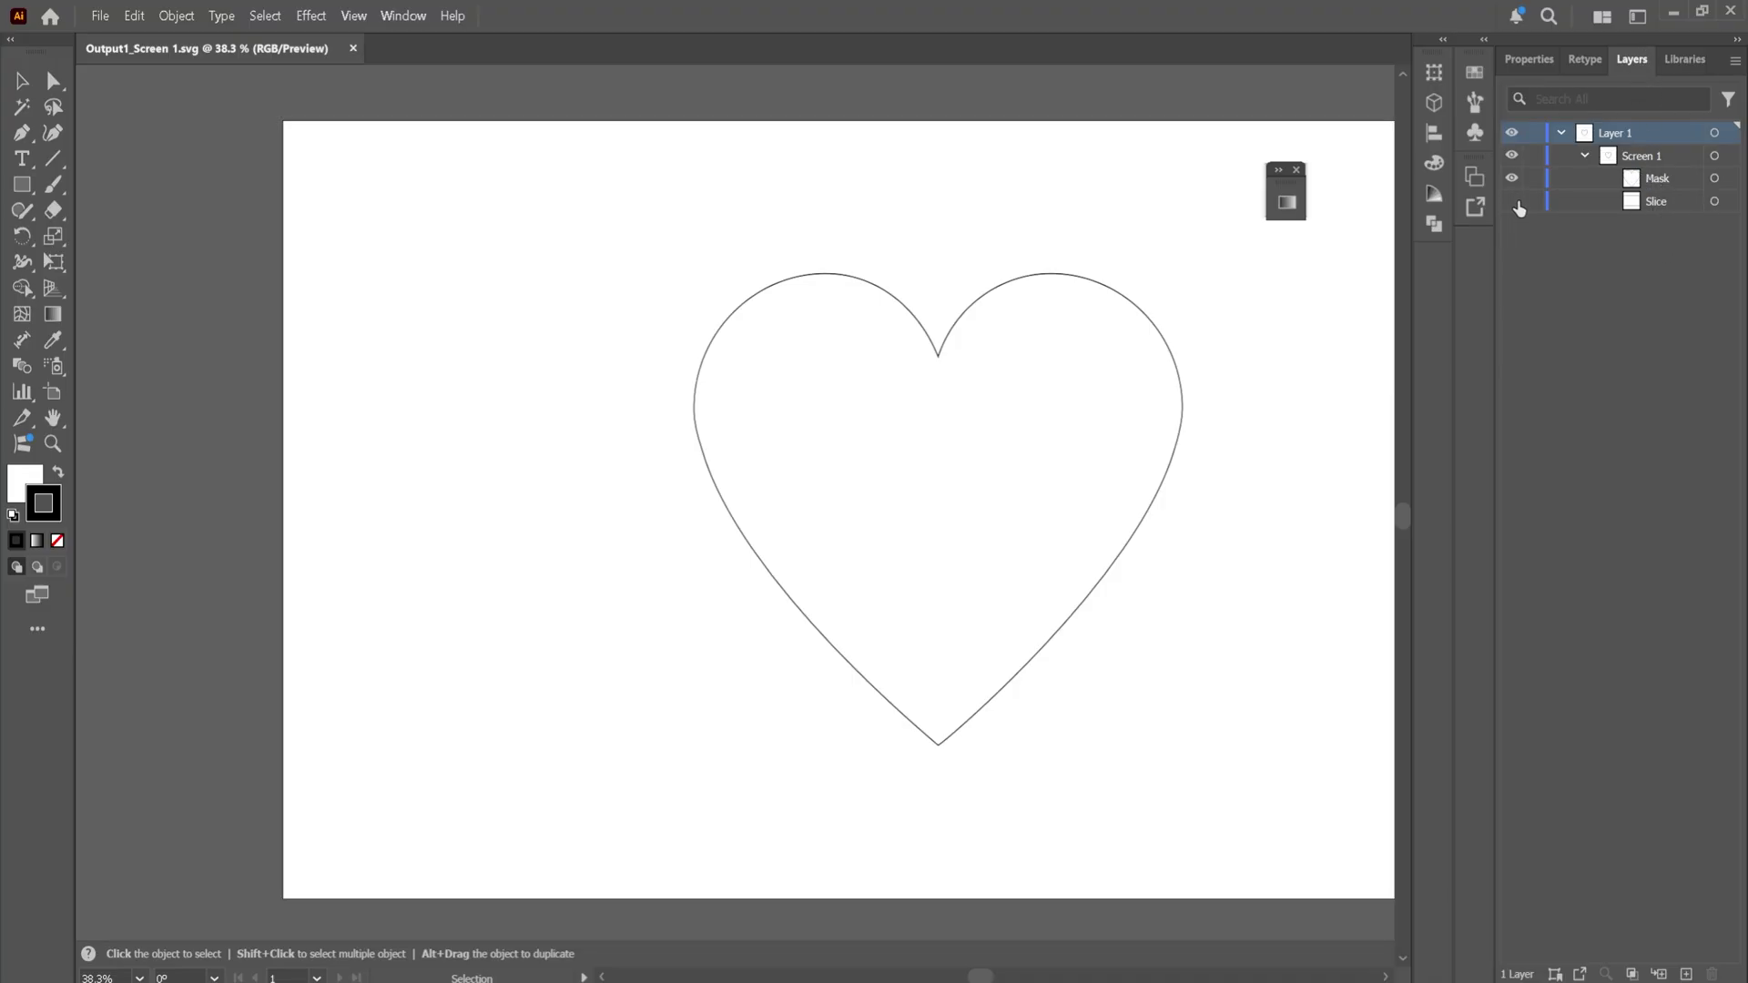
pyautogui.click(1647, 204)
pyautogui.click(1714, 974)
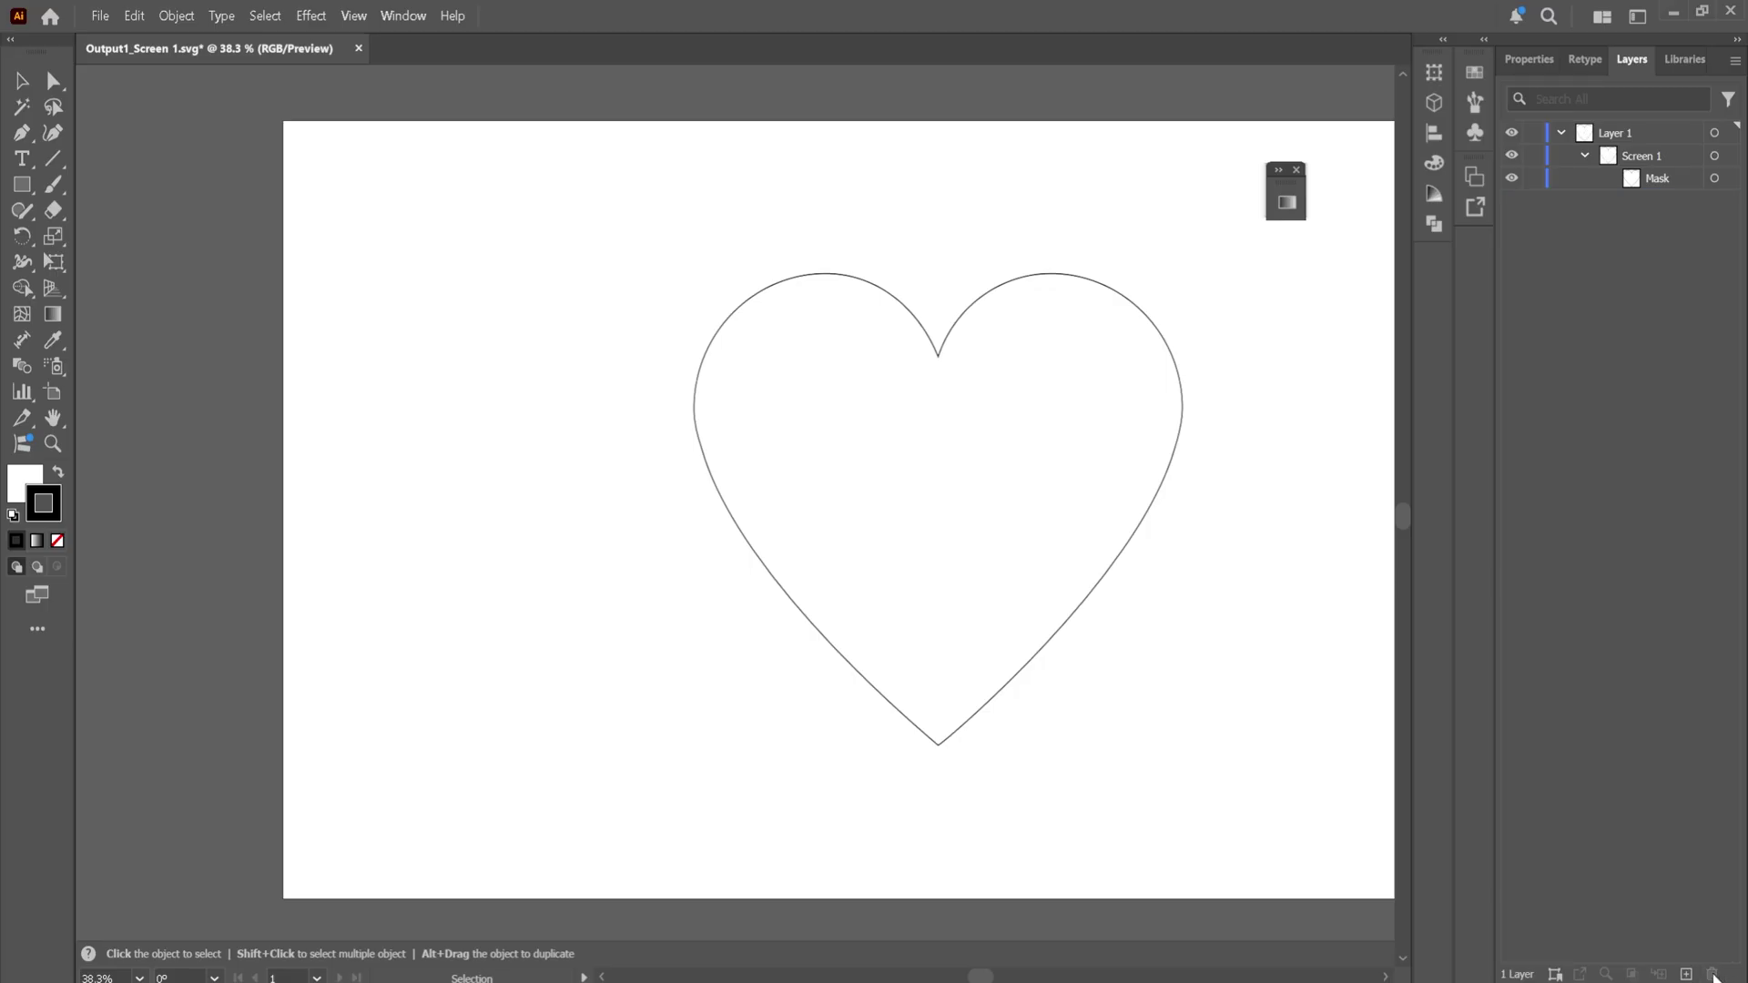
# Collapse the Screen 1 group and release Layer 1's contents to layers as a sequence.
pyautogui.click(1585, 156)
pyautogui.click(1631, 135)
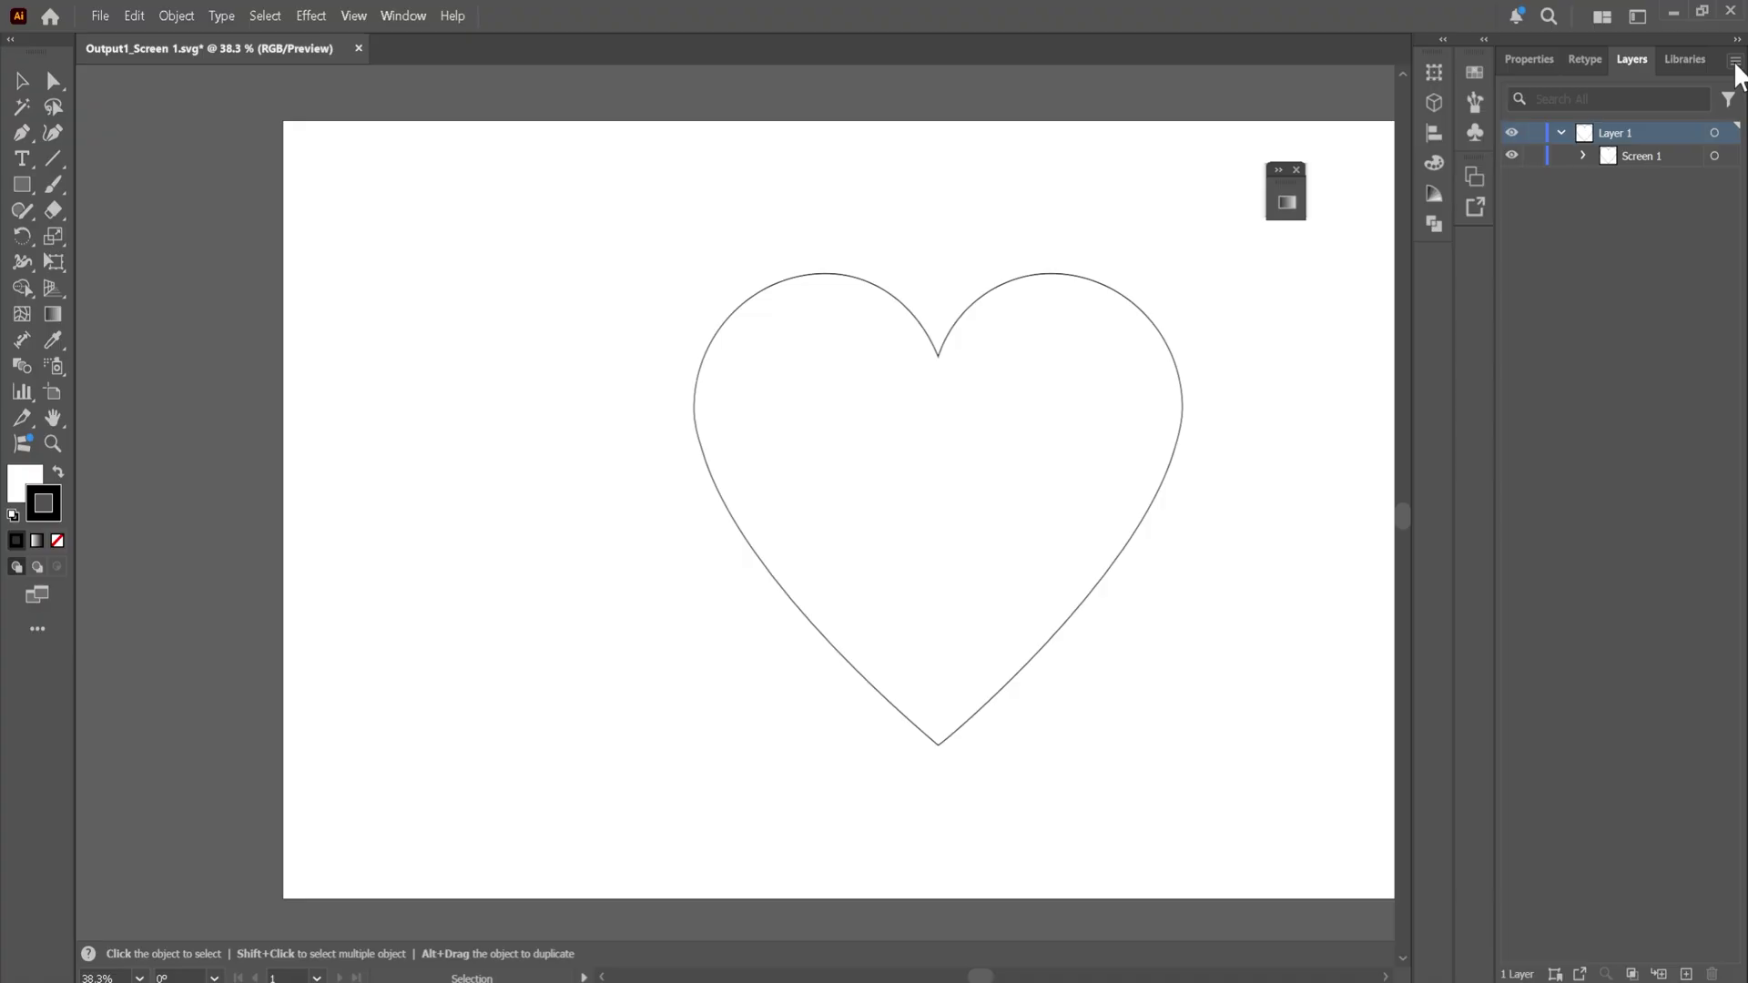
pyautogui.click(1736, 64)
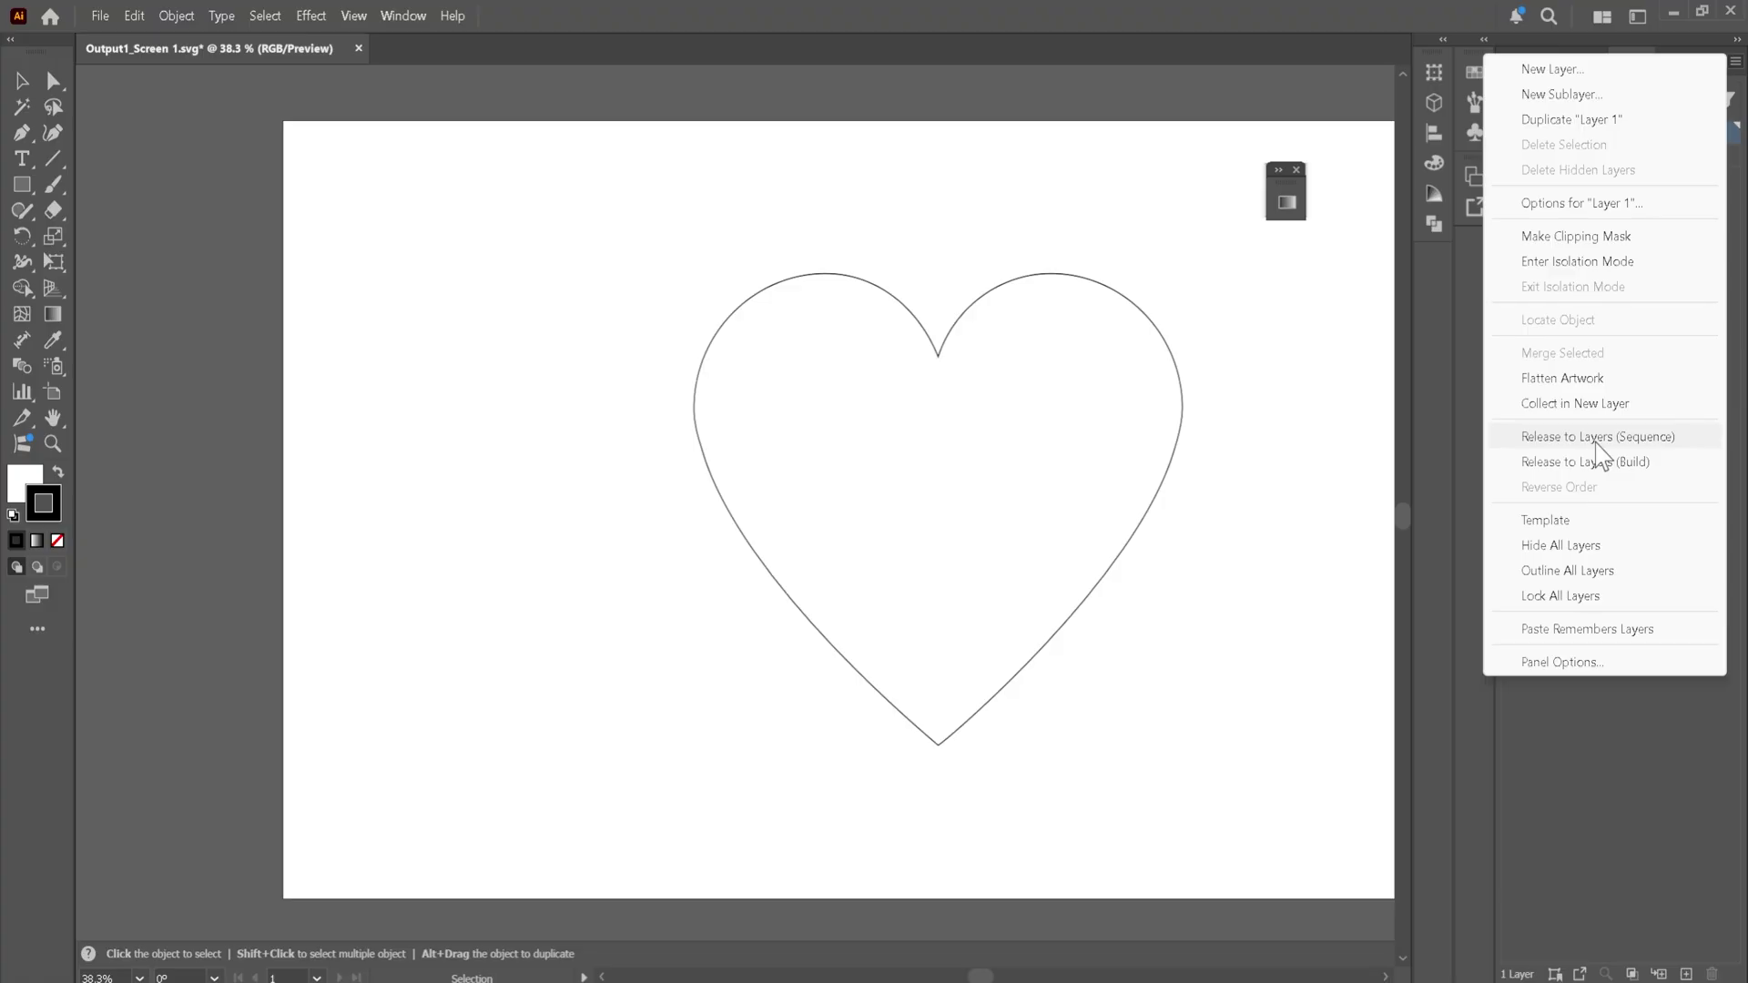
pyautogui.click(1594, 439)
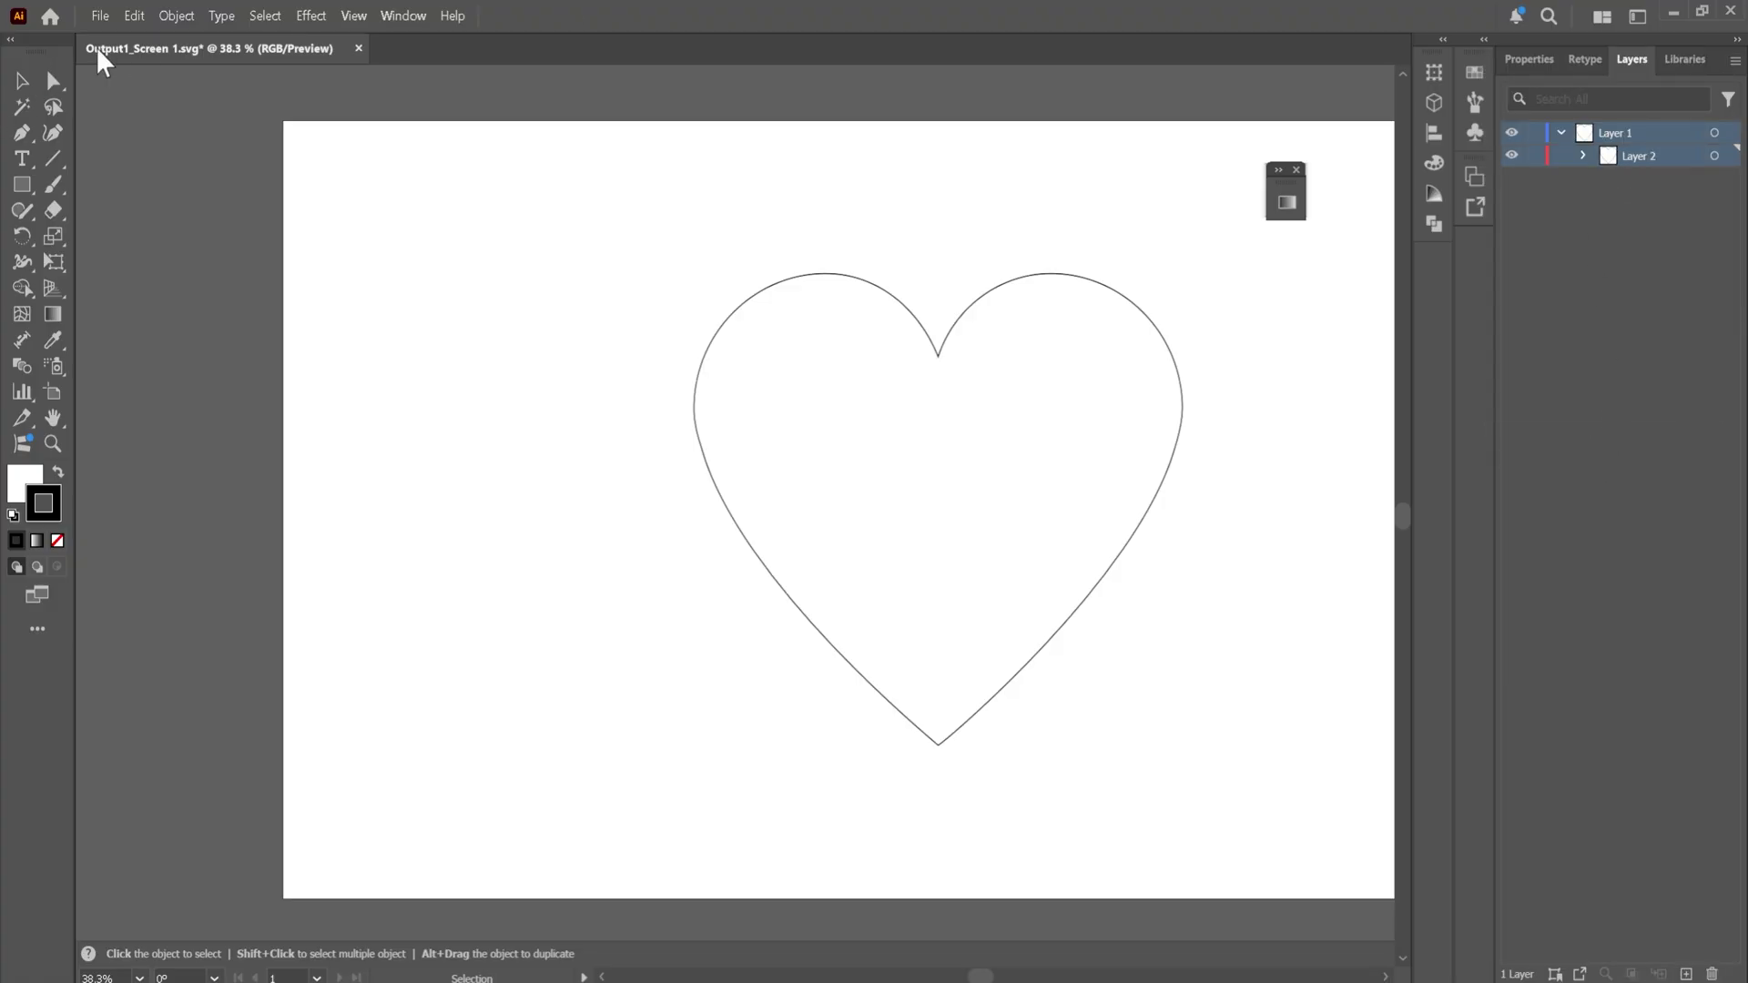
# Save the document as Output1_Screen 1 in Adobe Illustrator (*.AI) format in New folder (2) on the Desktop.
pyautogui.click(102, 18)
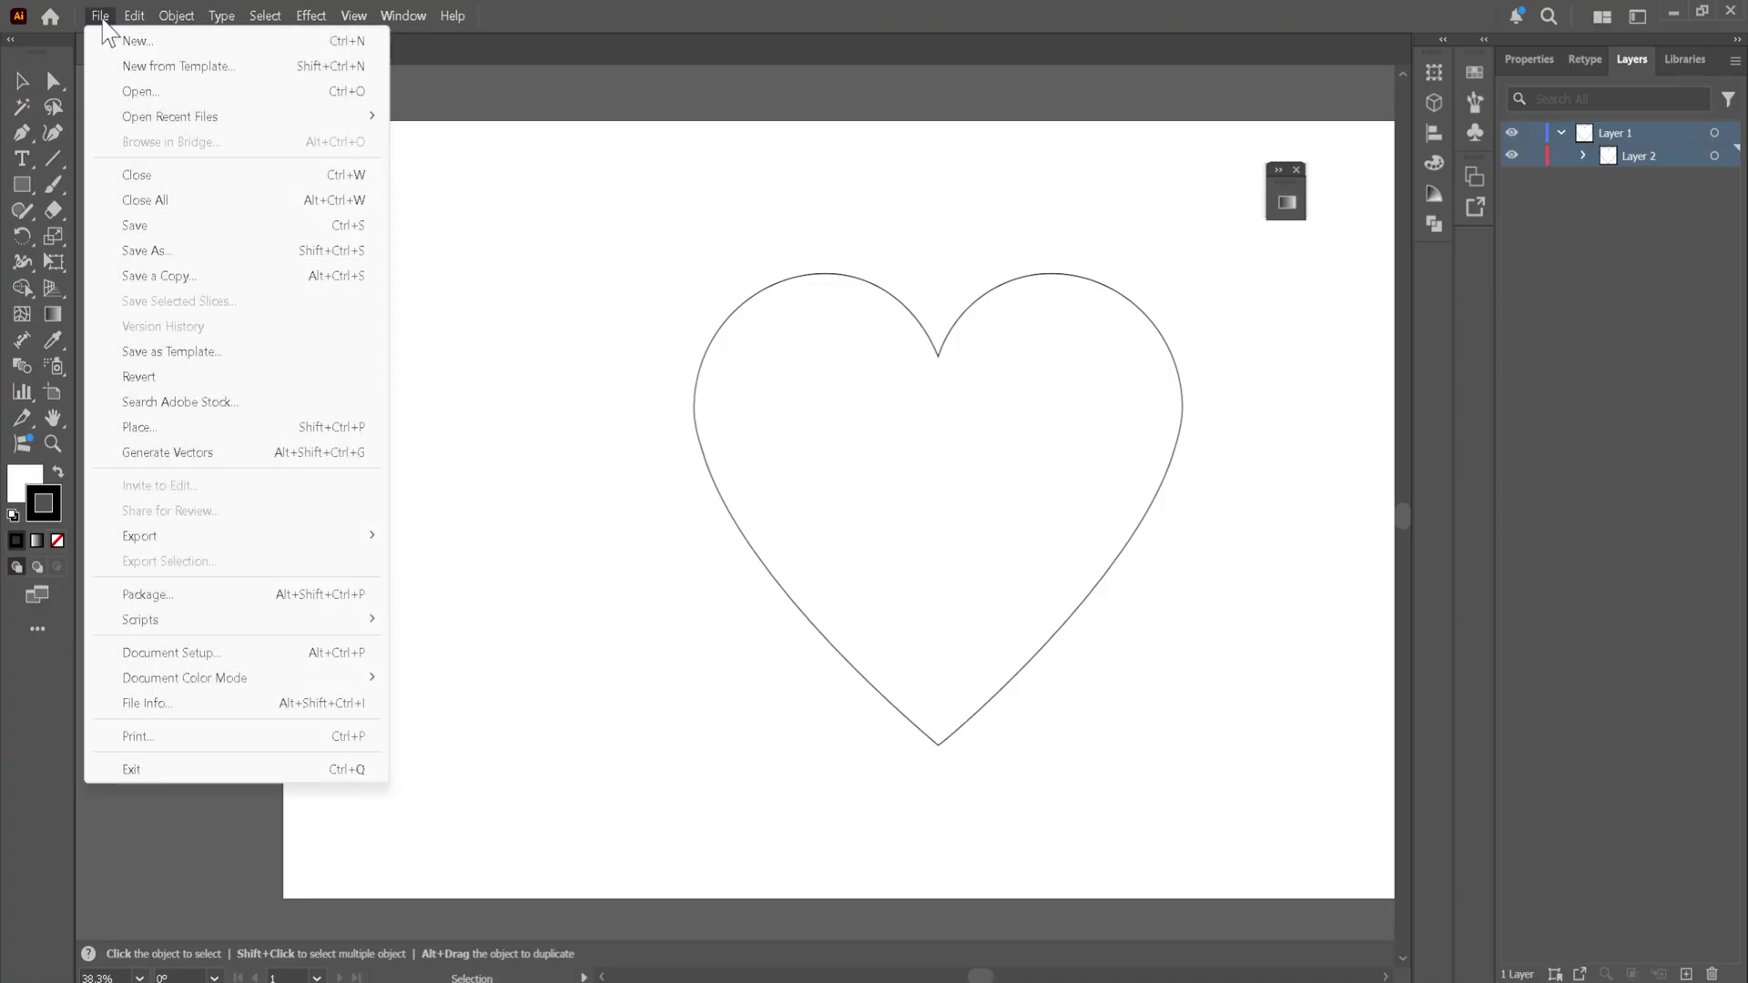
pyautogui.click(152, 257)
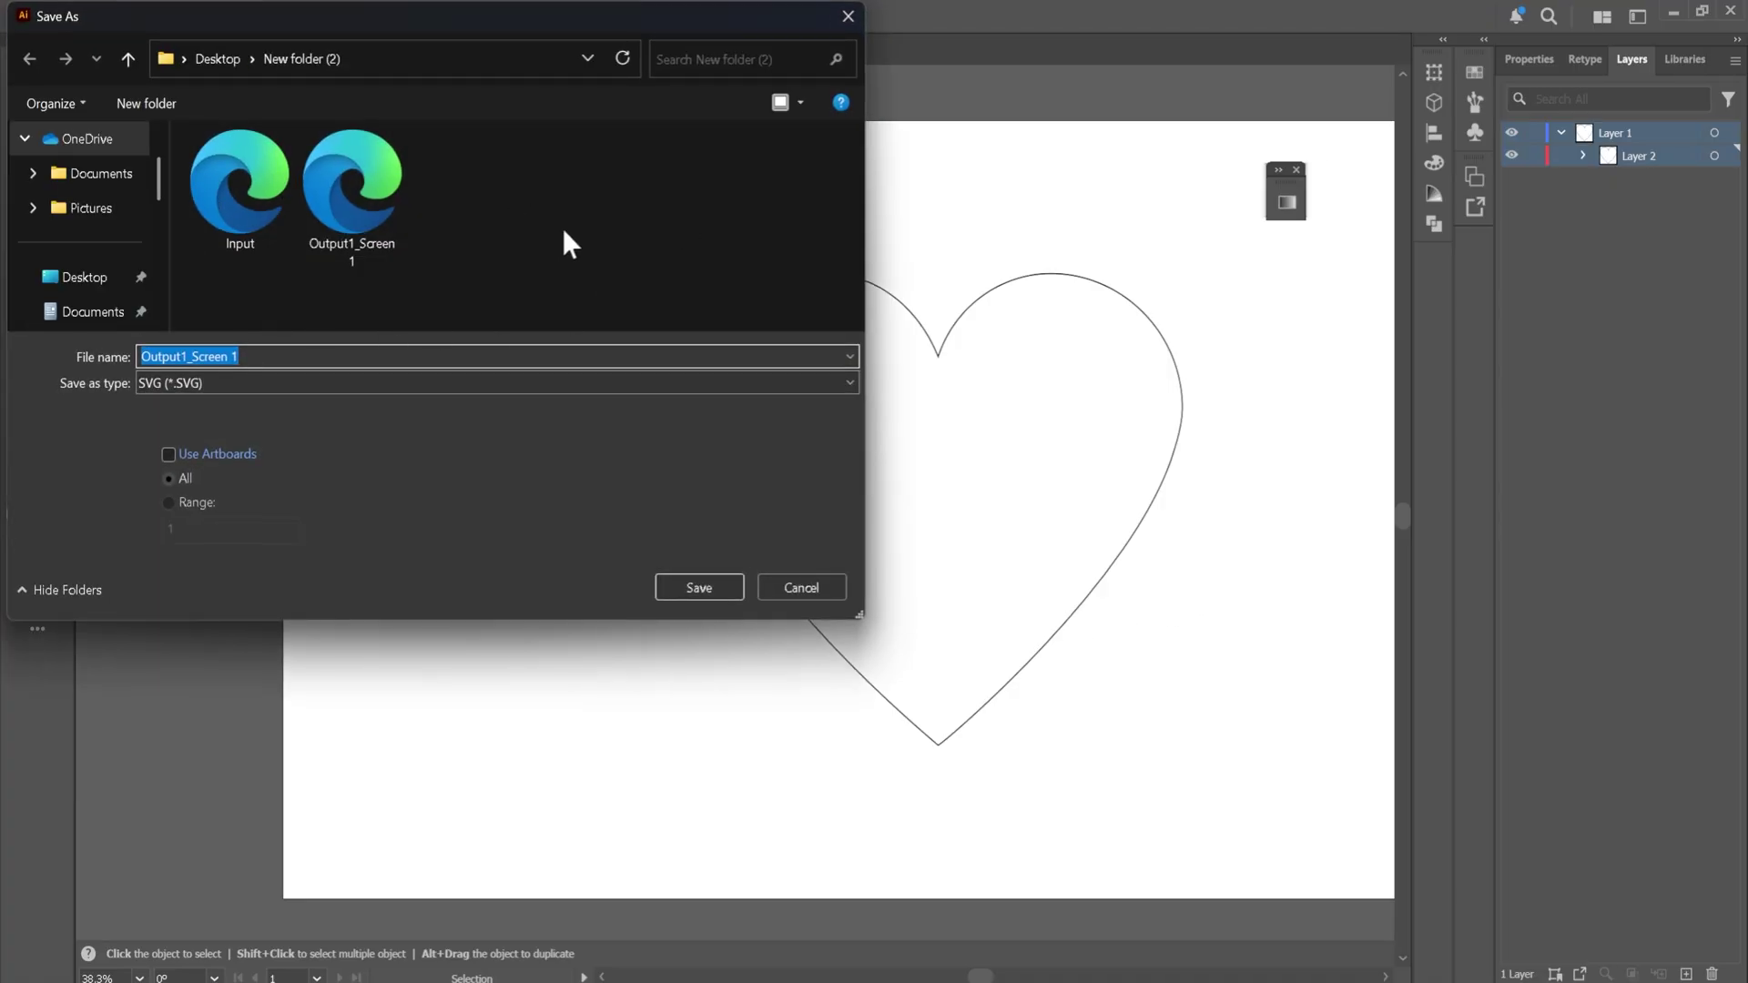
pyautogui.click(78, 278)
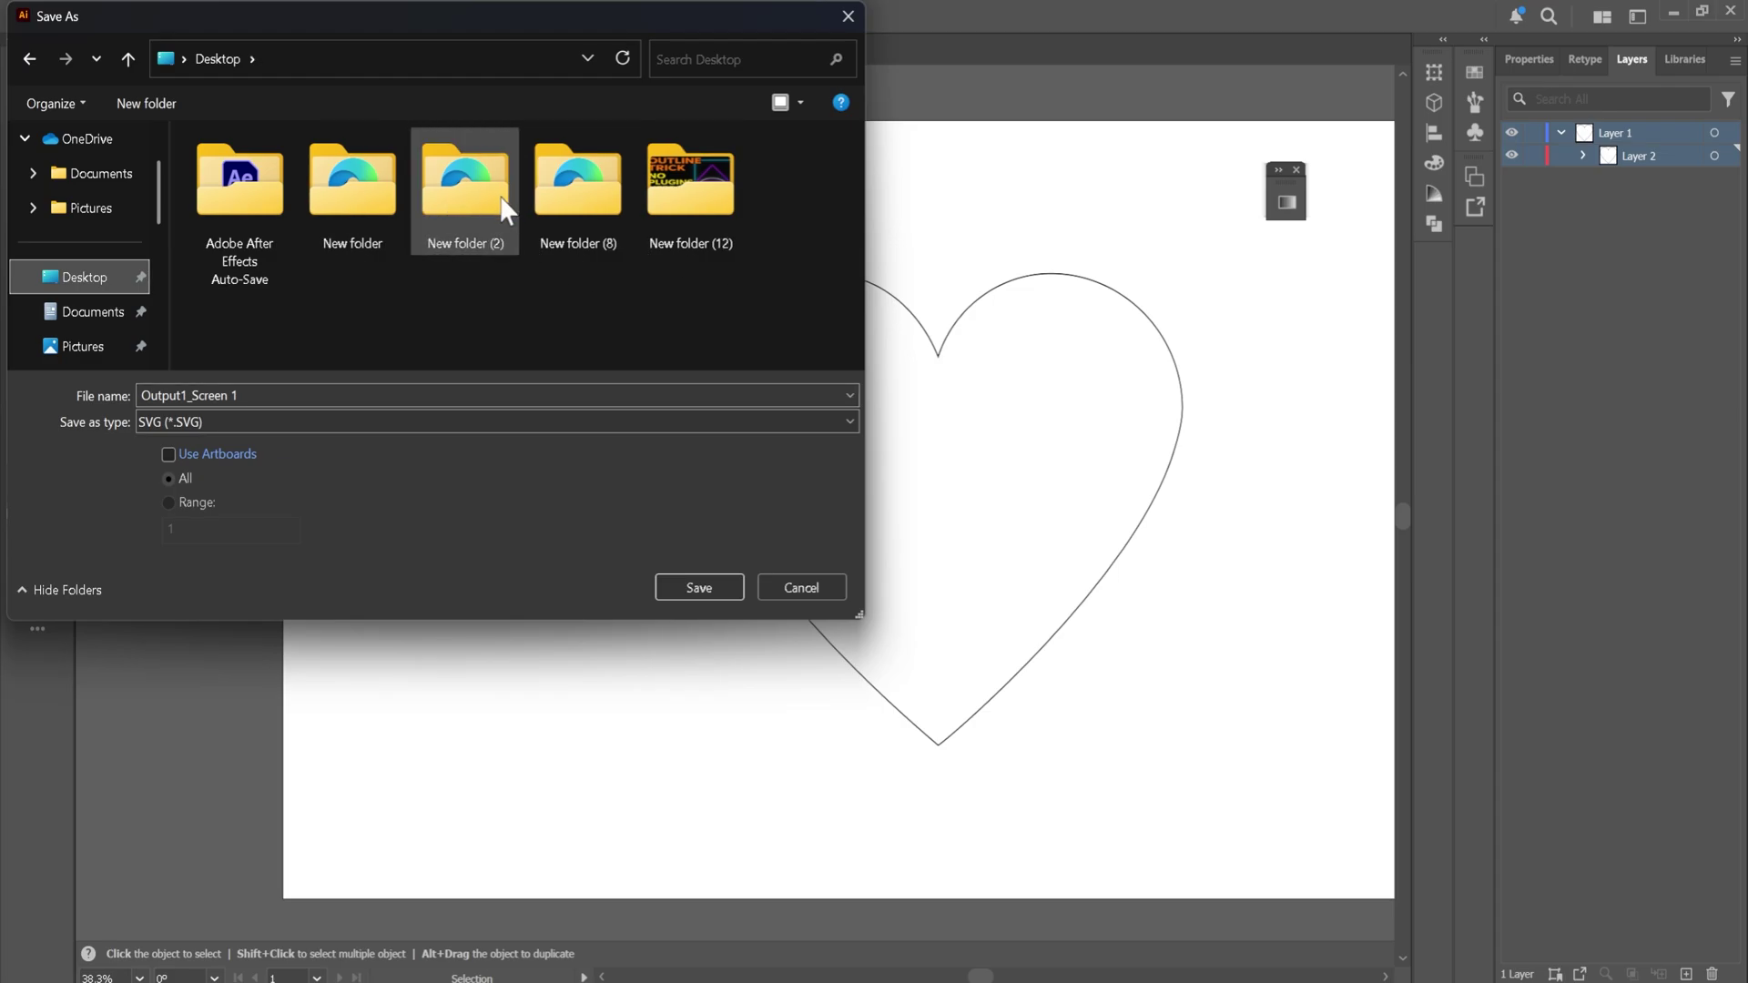
pyautogui.doubleClick(469, 195)
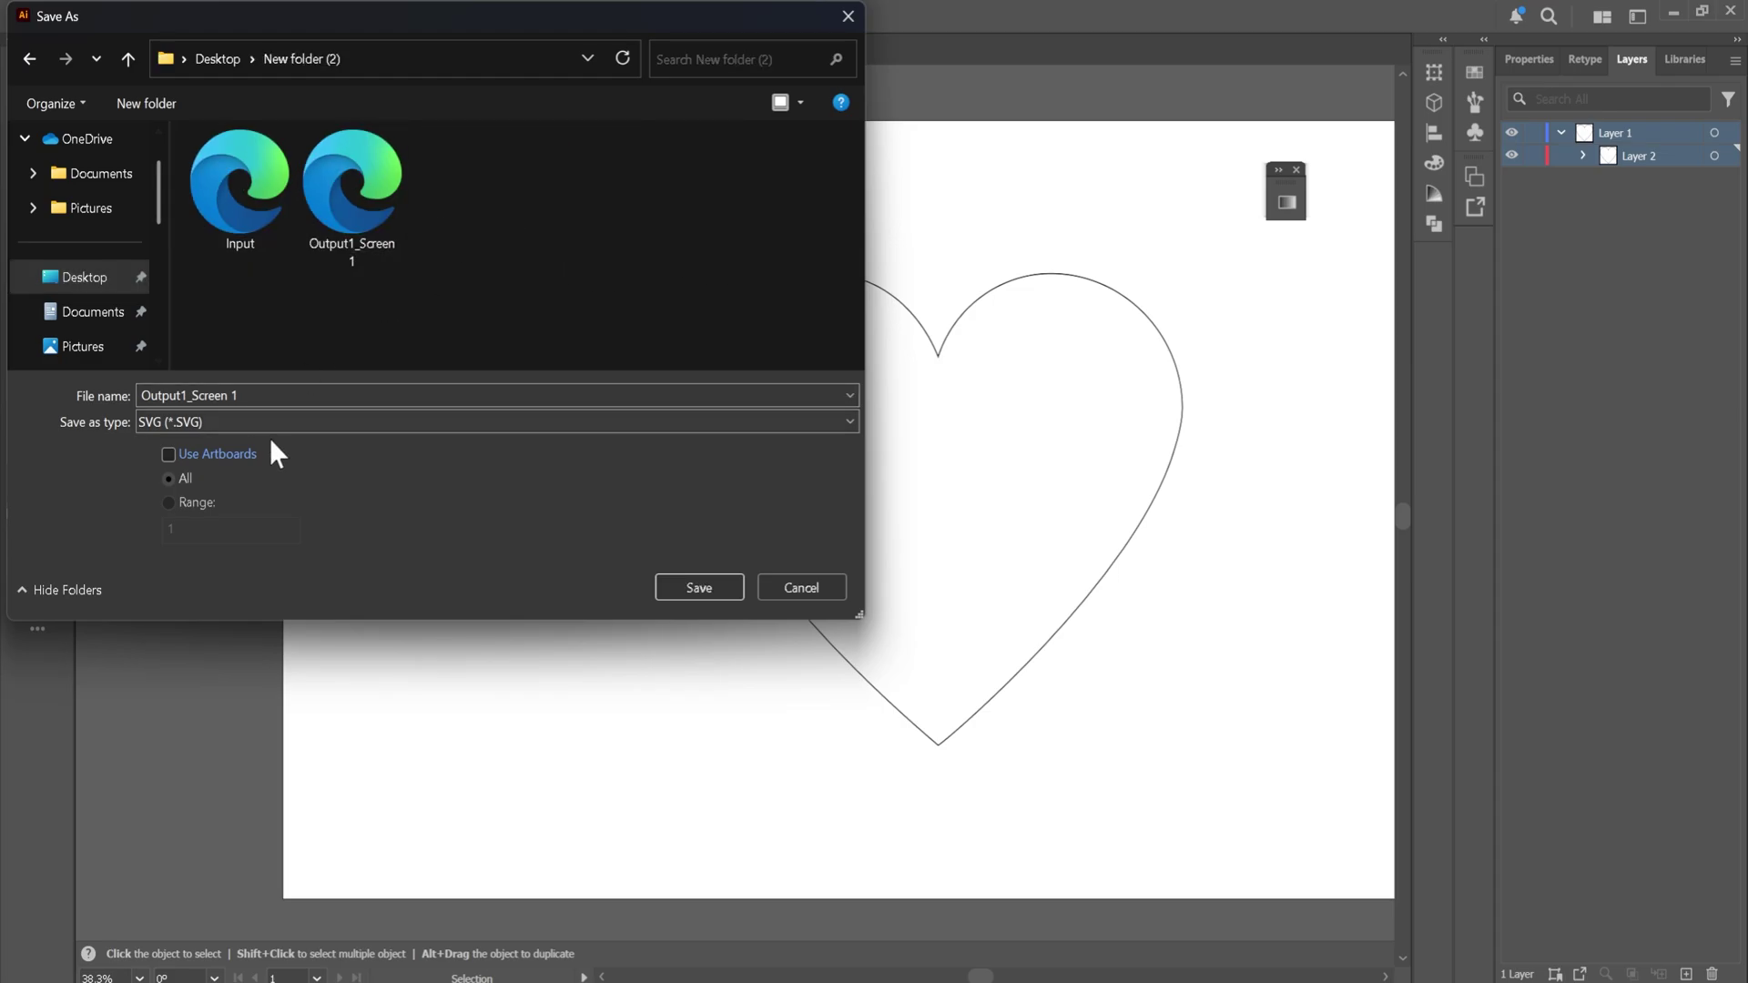
pyautogui.click(243, 419)
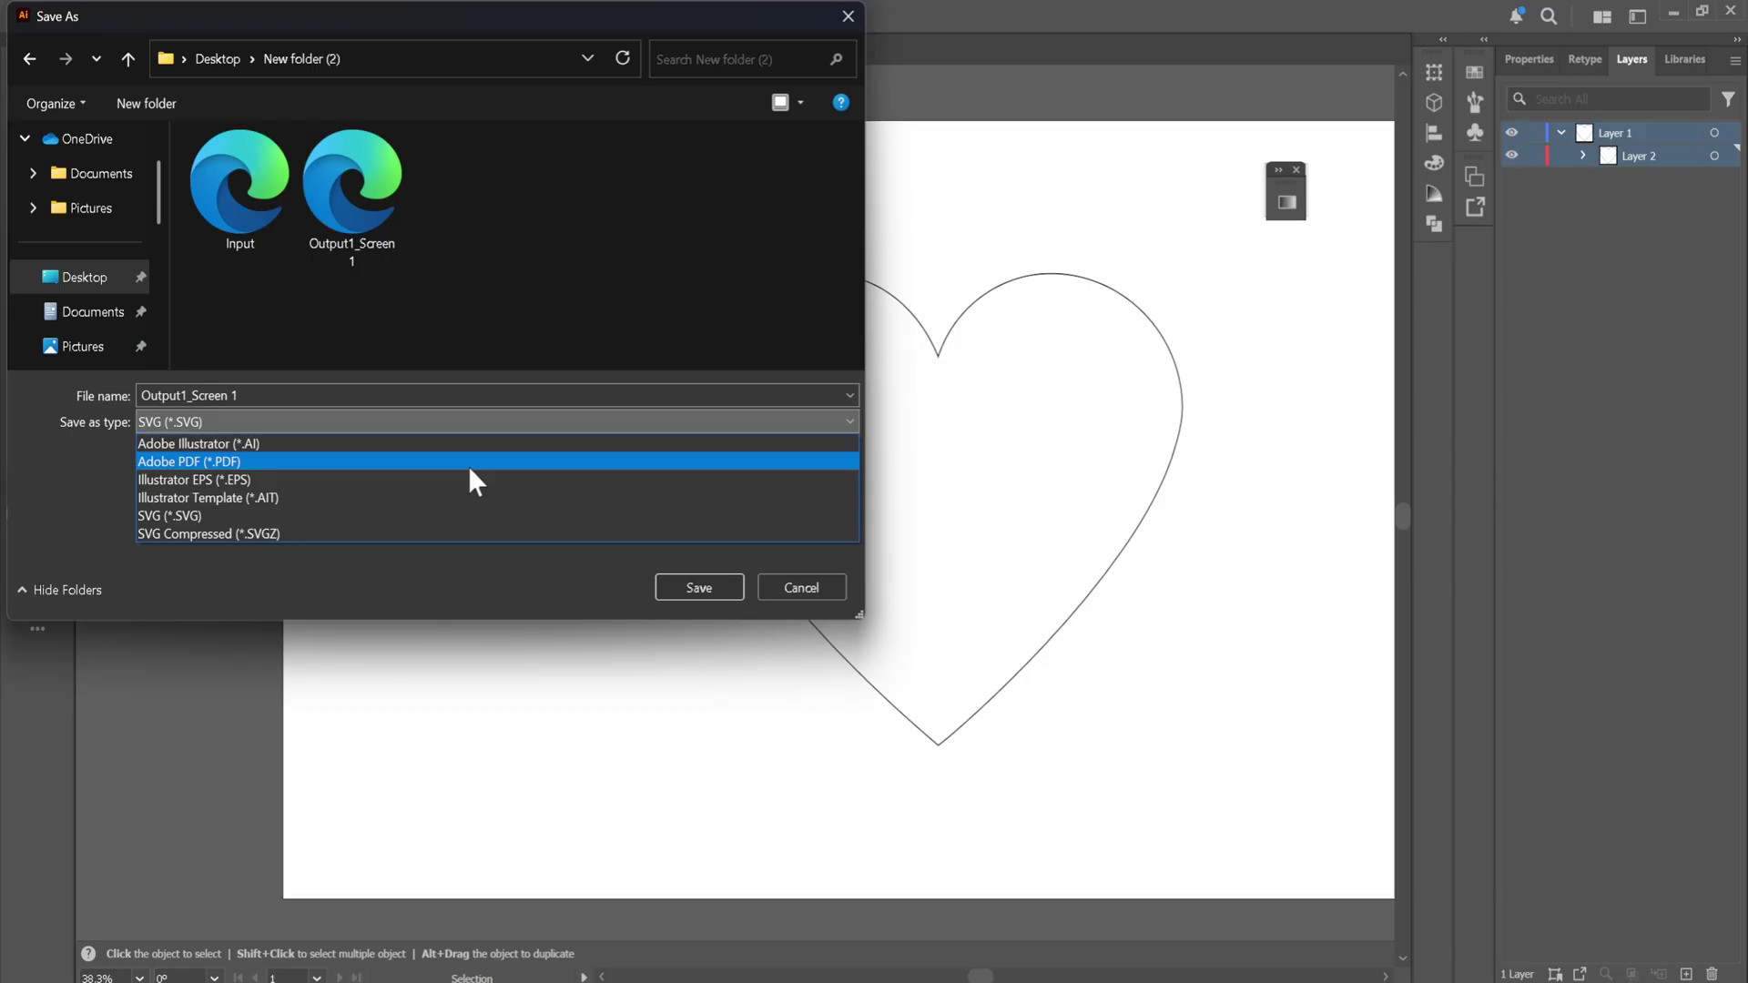
pyautogui.click(231, 445)
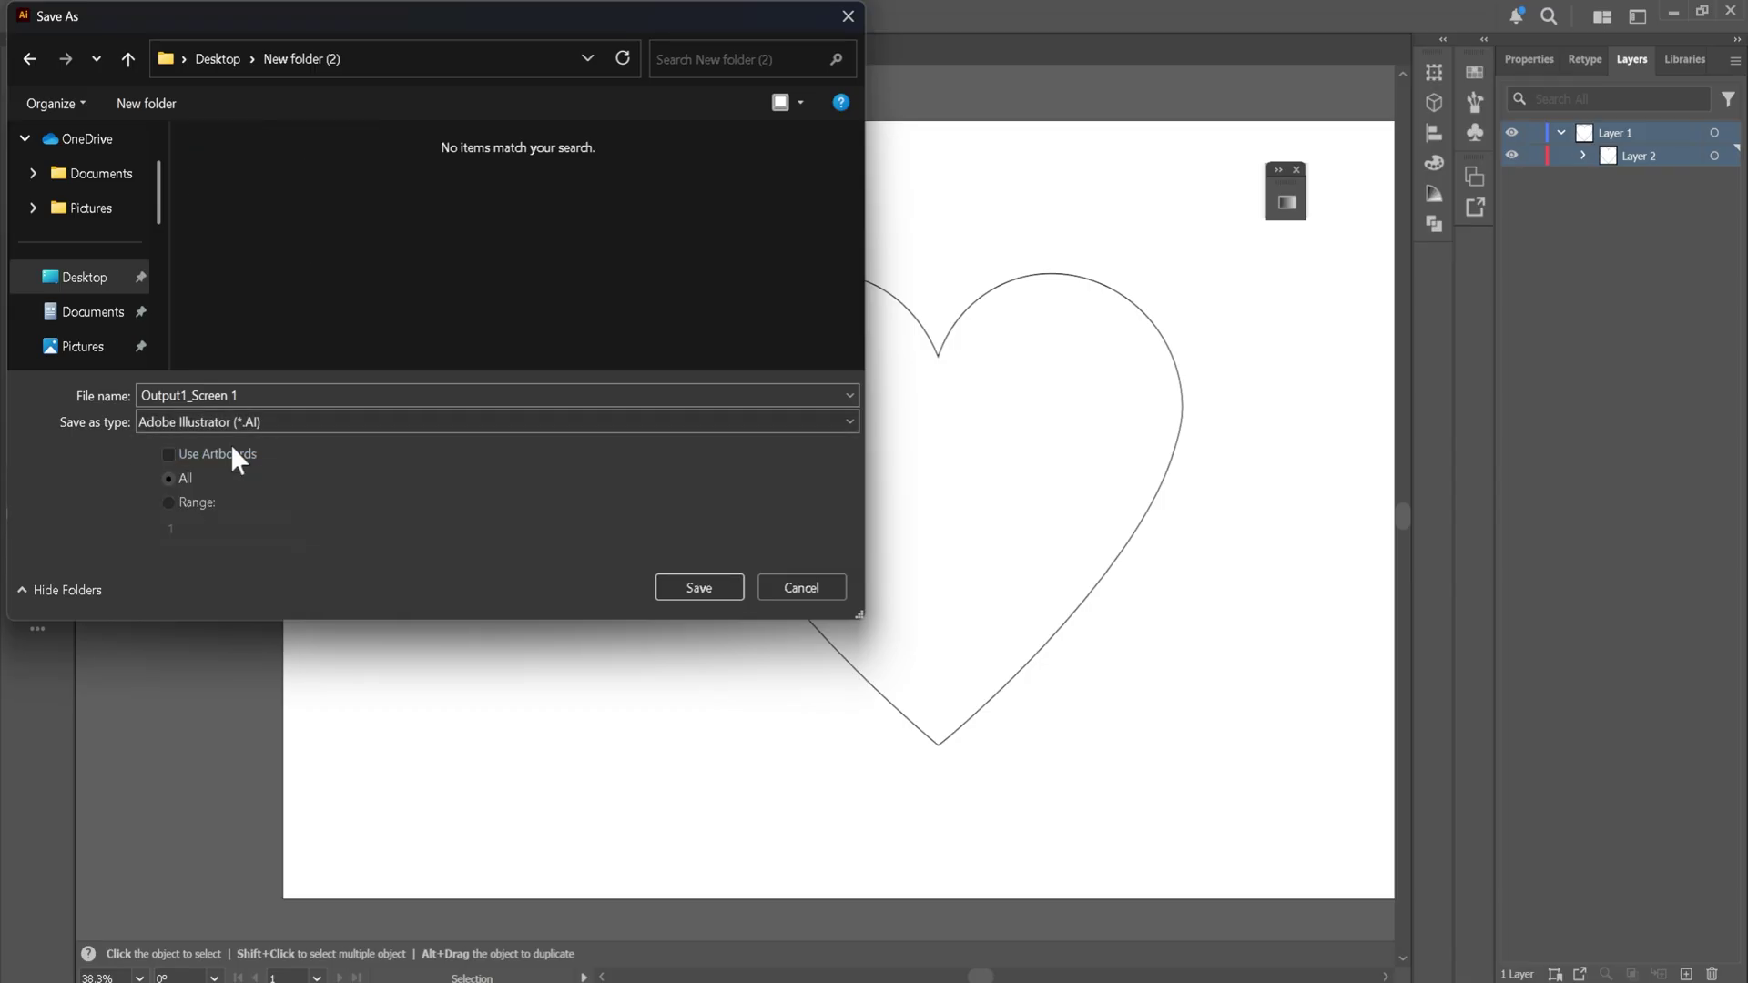
pyautogui.click(729, 587)
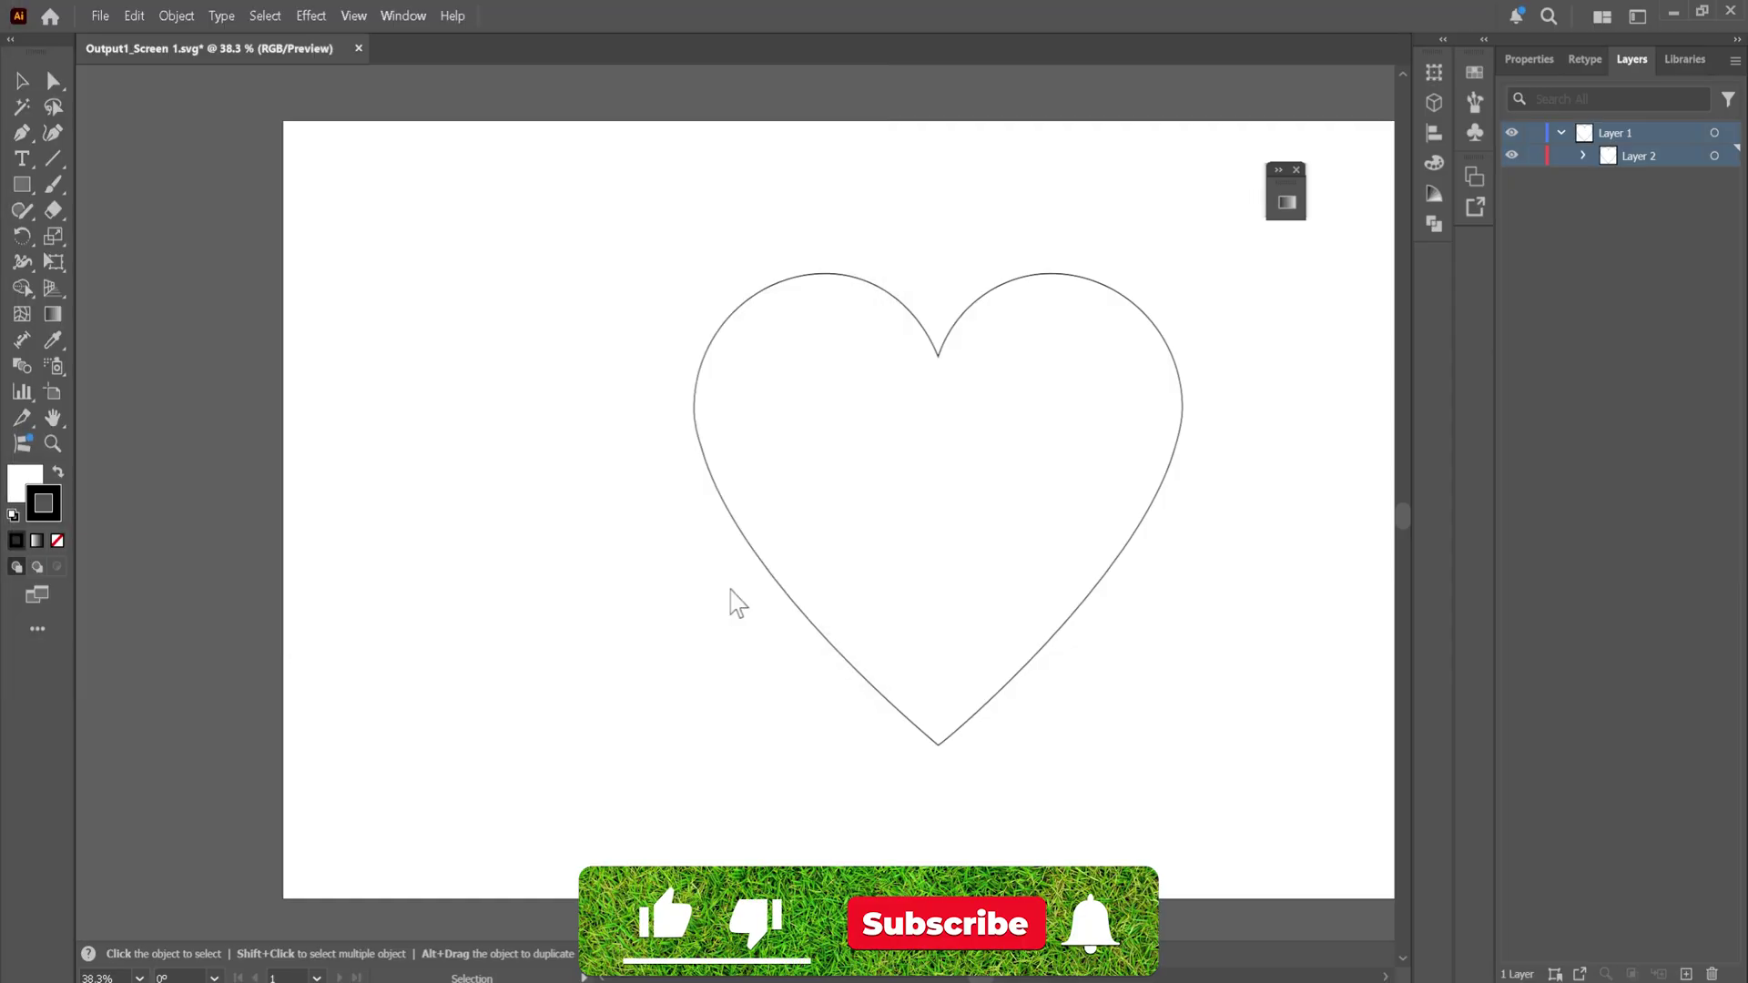
# Switch to After Effects and import Output1_Screen 1.ai from New folder (2) on the Desktop as a Composition with Layer Size footage dimensions.
pyautogui.click(963, 833)
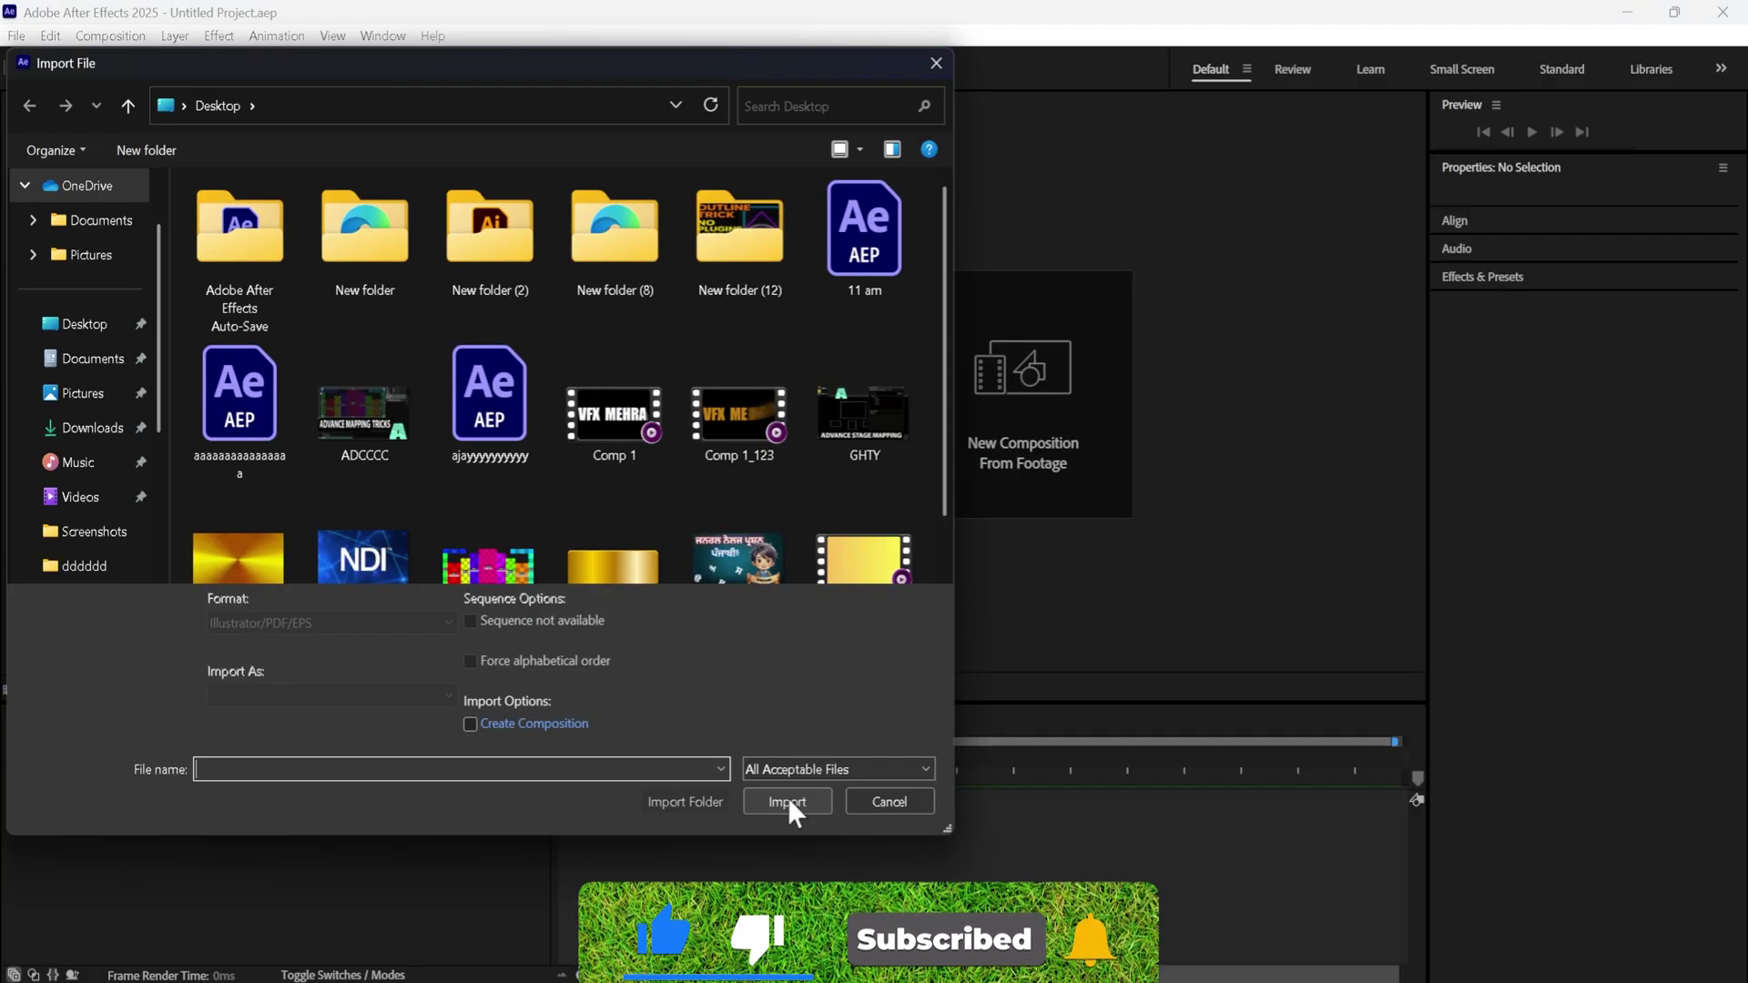
pyautogui.click(118, 328)
pyautogui.doubleClick(489, 248)
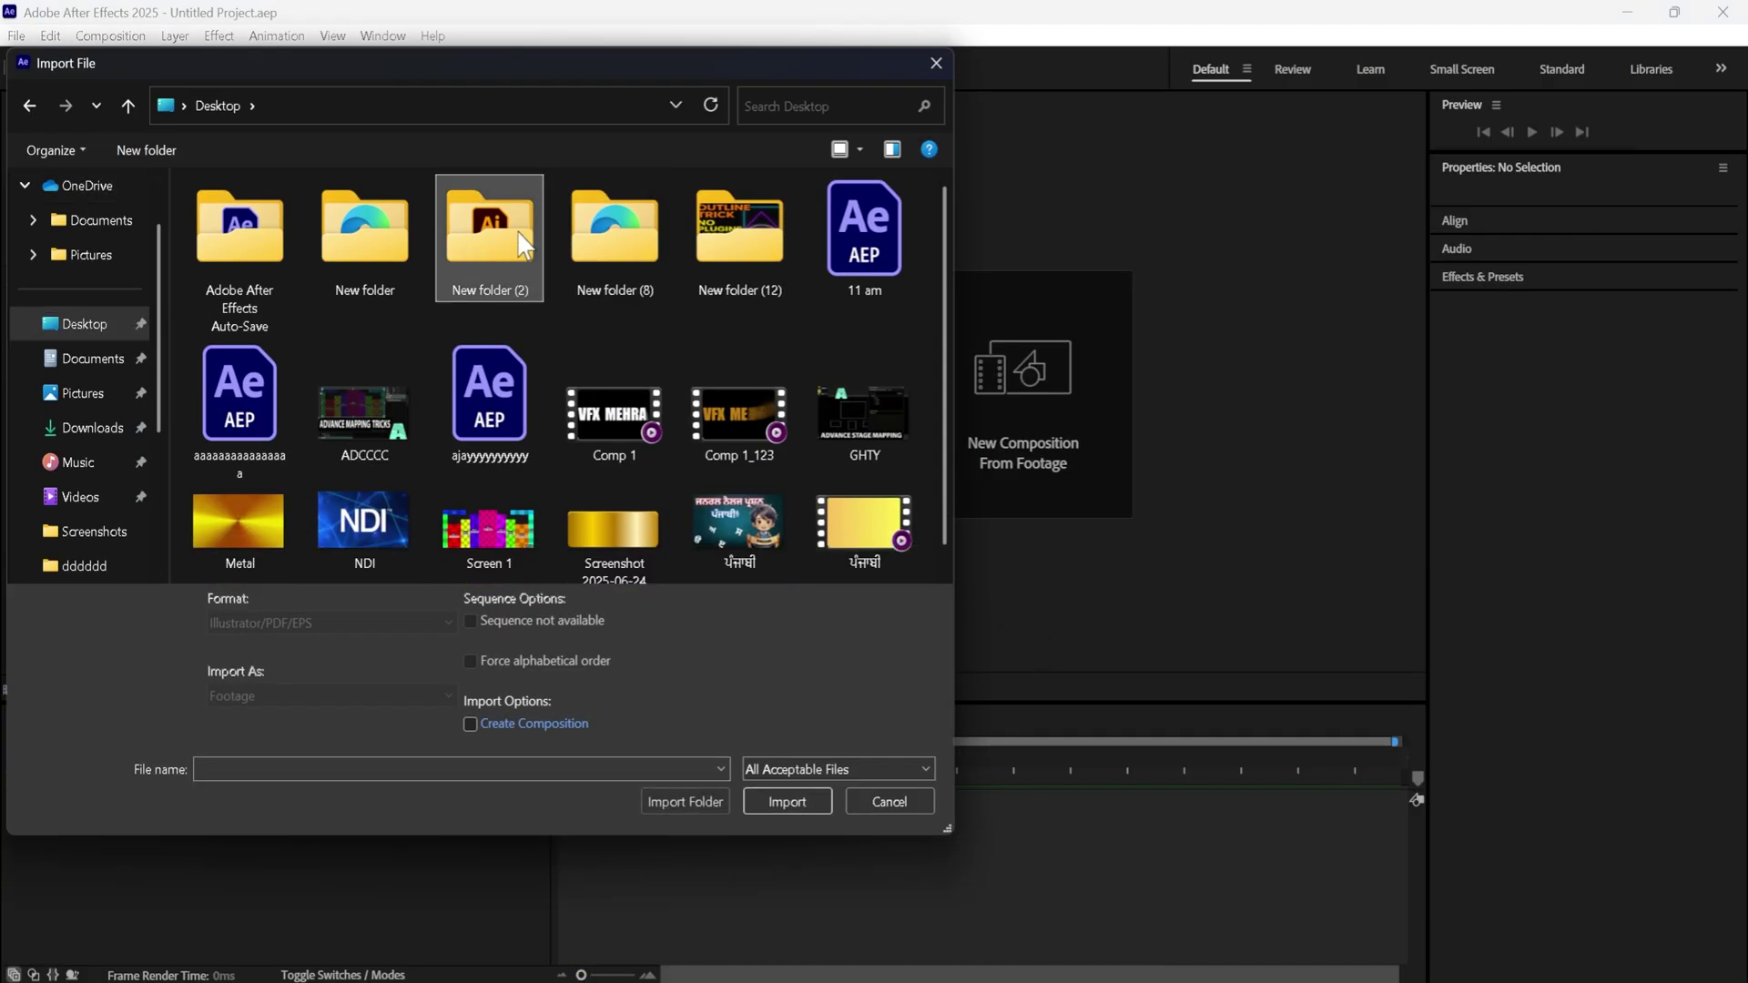
pyautogui.click(232, 228)
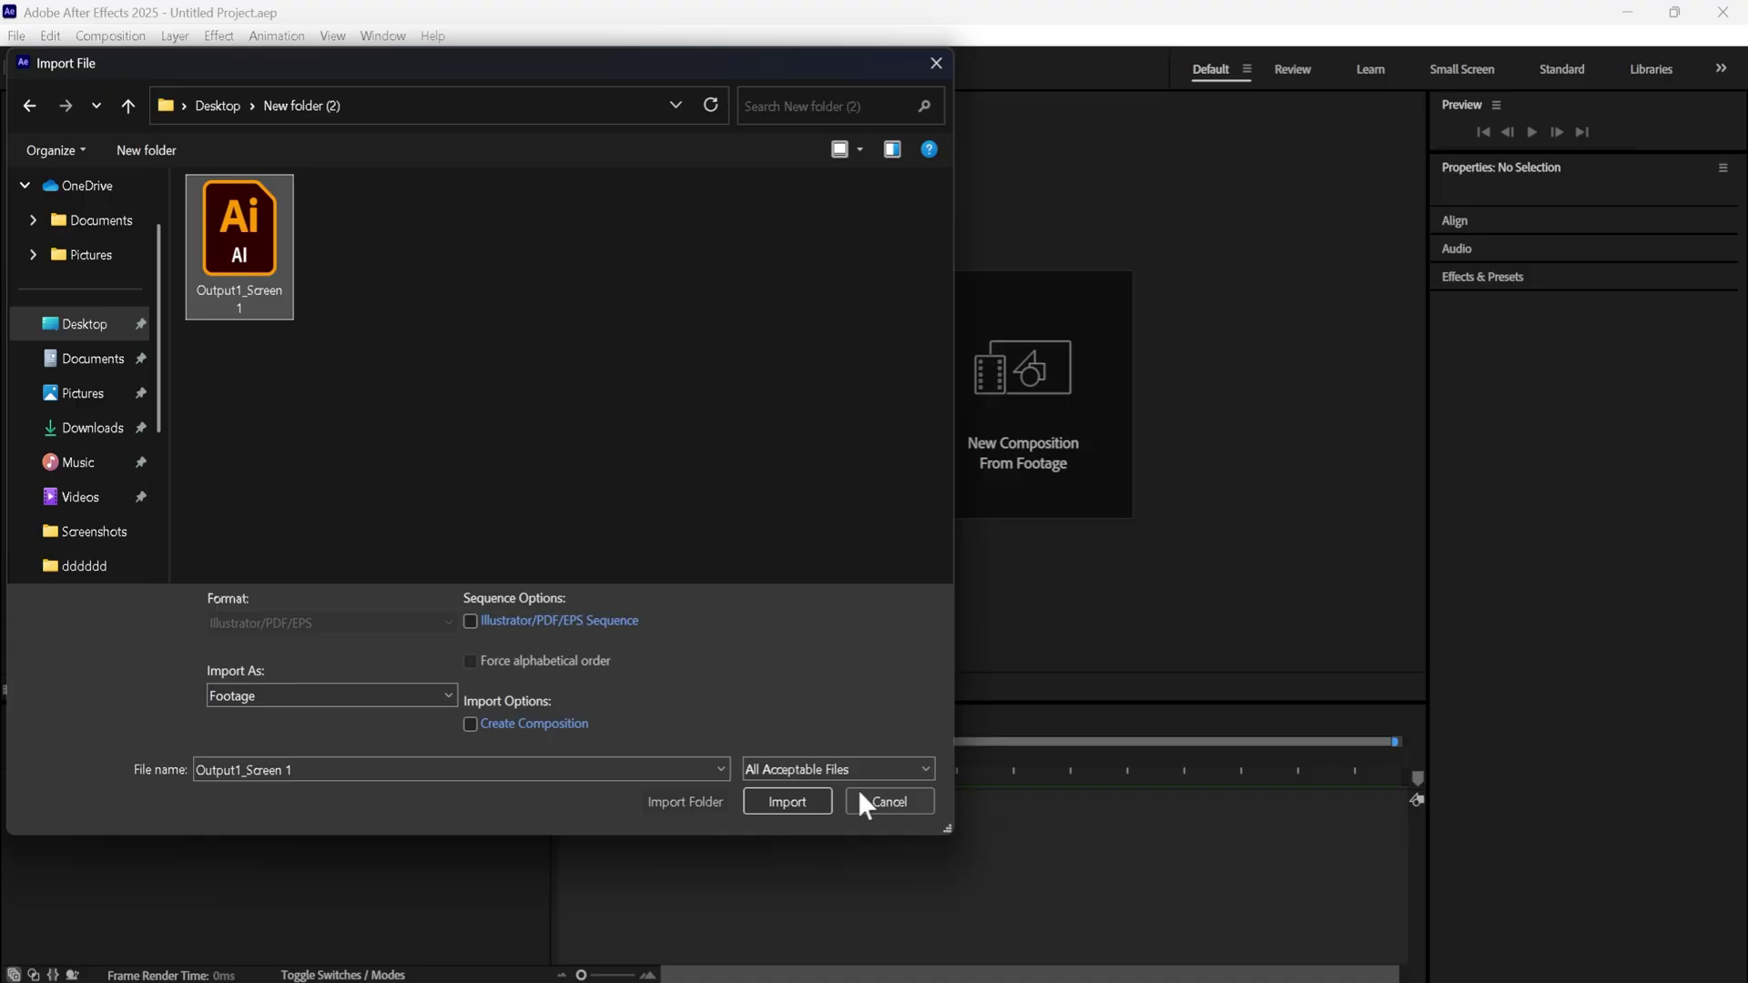
pyautogui.click(788, 802)
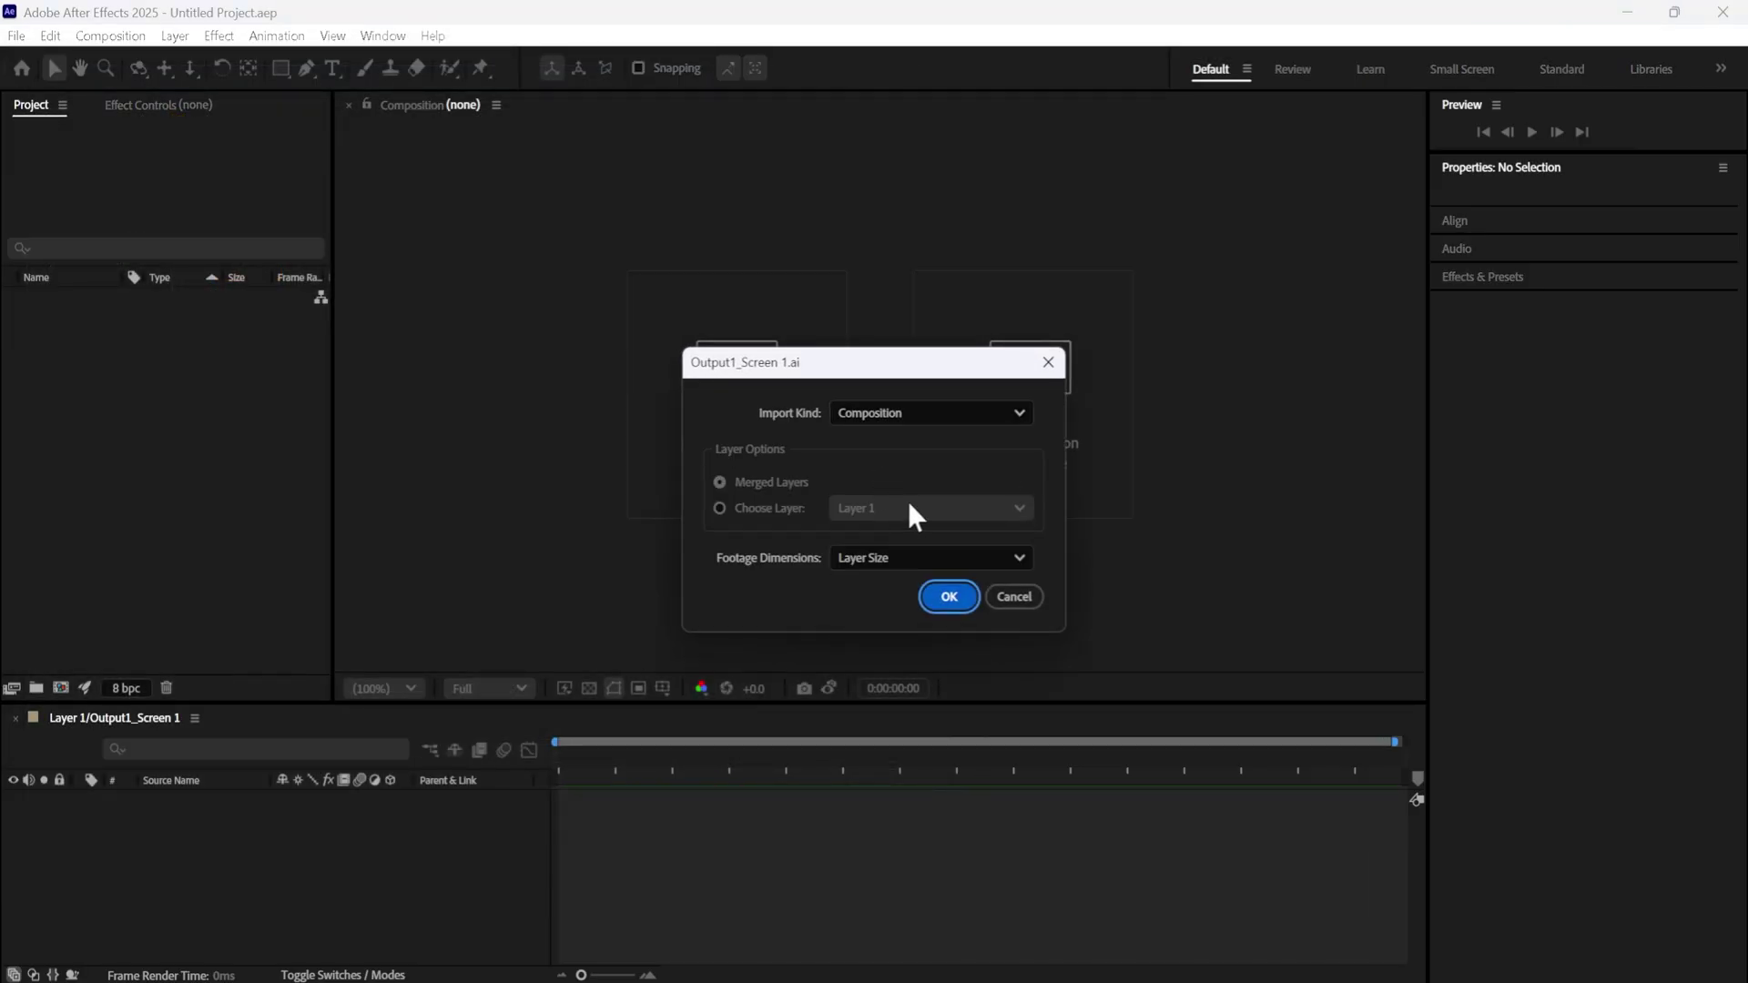
pyautogui.click(951, 599)
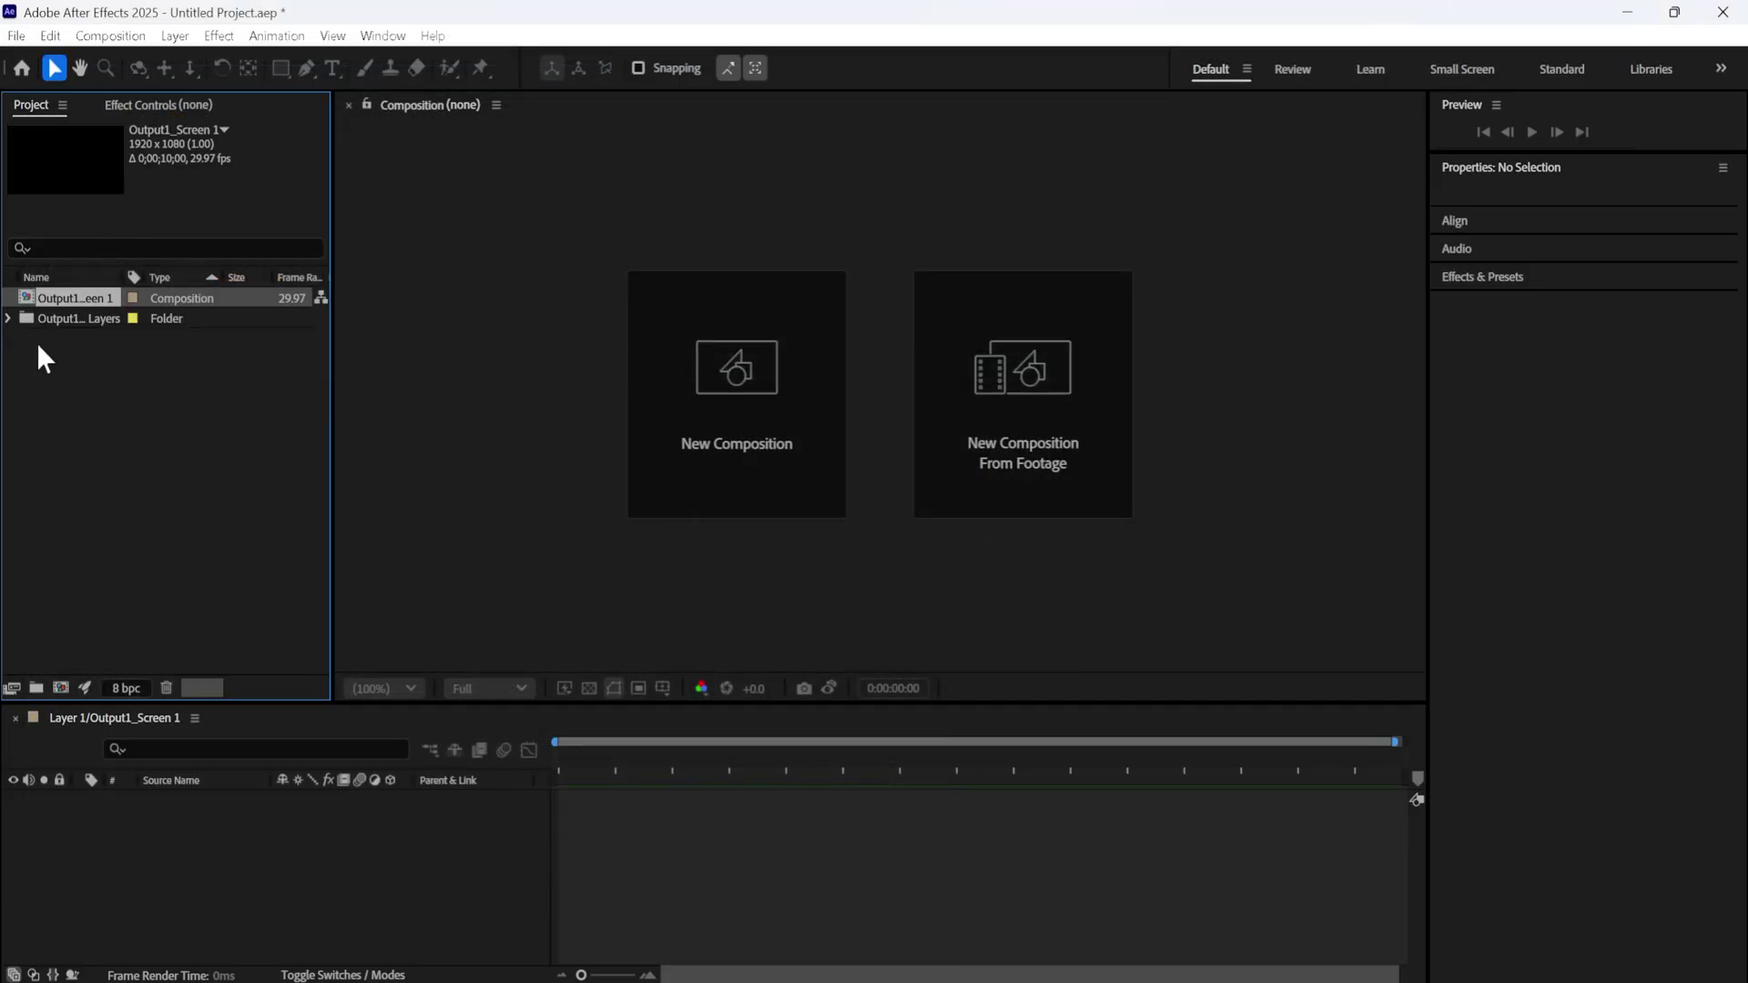
# Expand the imported layers folder, create a composition from its Layer 1 vector footage, and show the transparency grid.
pyautogui.click(9, 319)
pyautogui.click(115, 342)
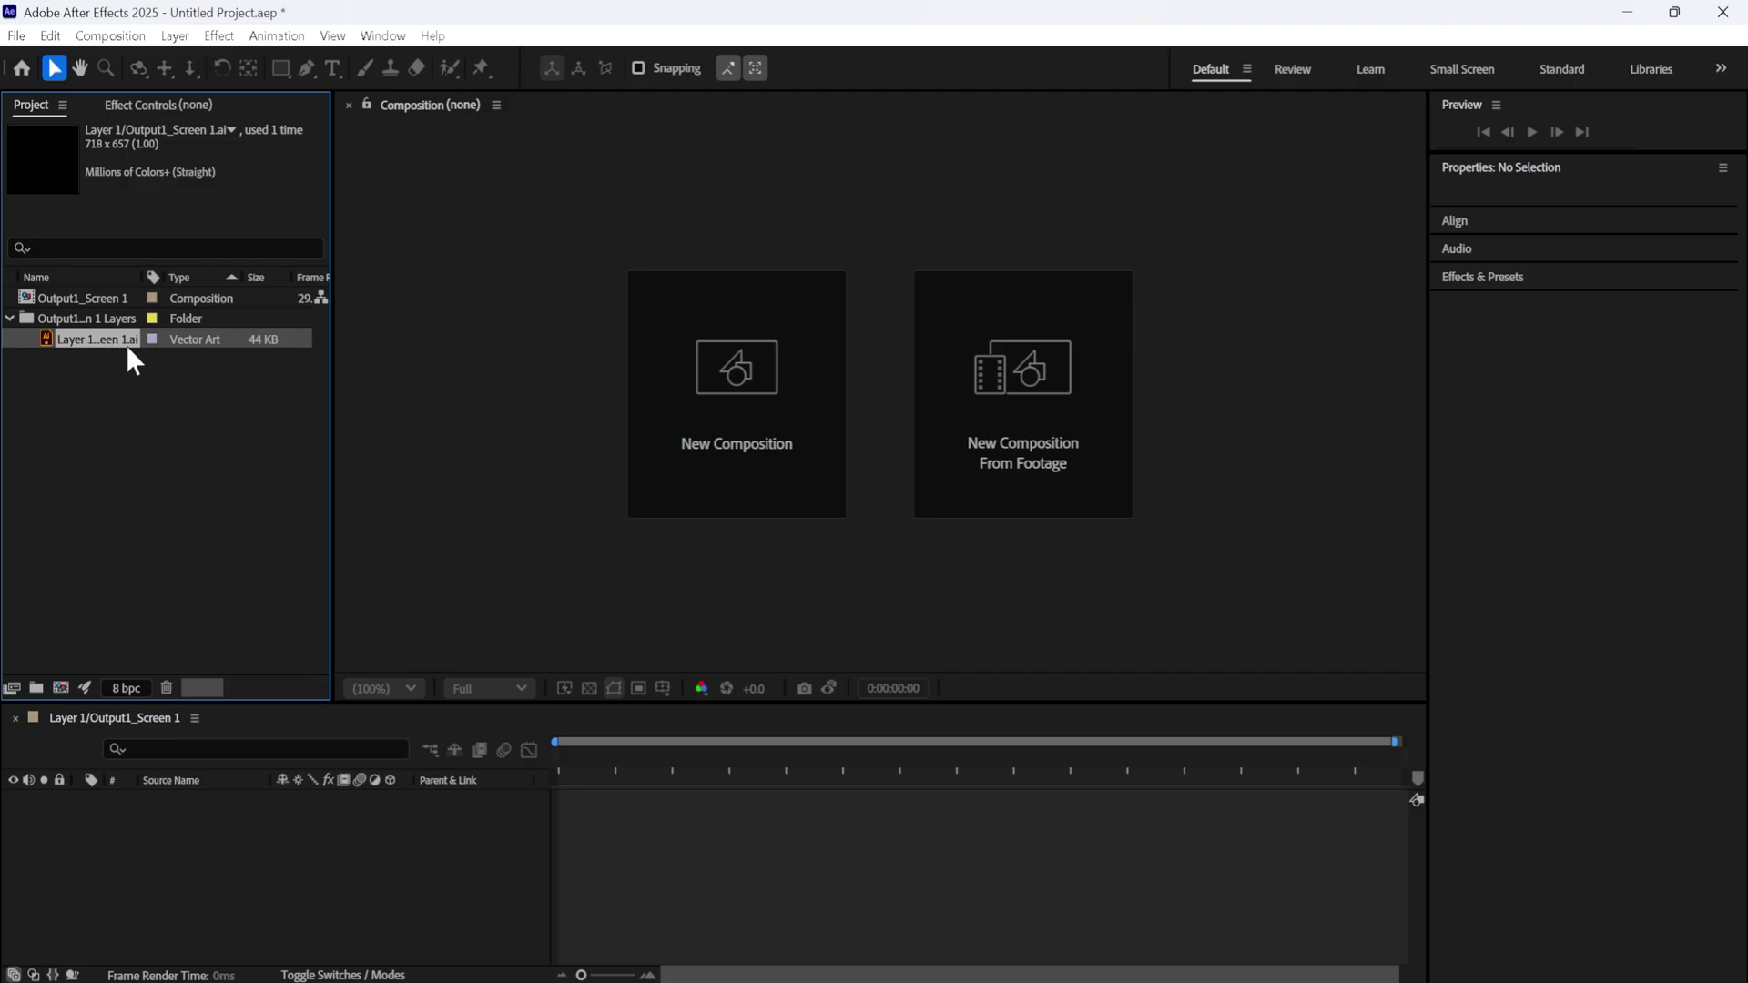
pyautogui.moveTo(114, 351); pyautogui.dragTo(247, 839)
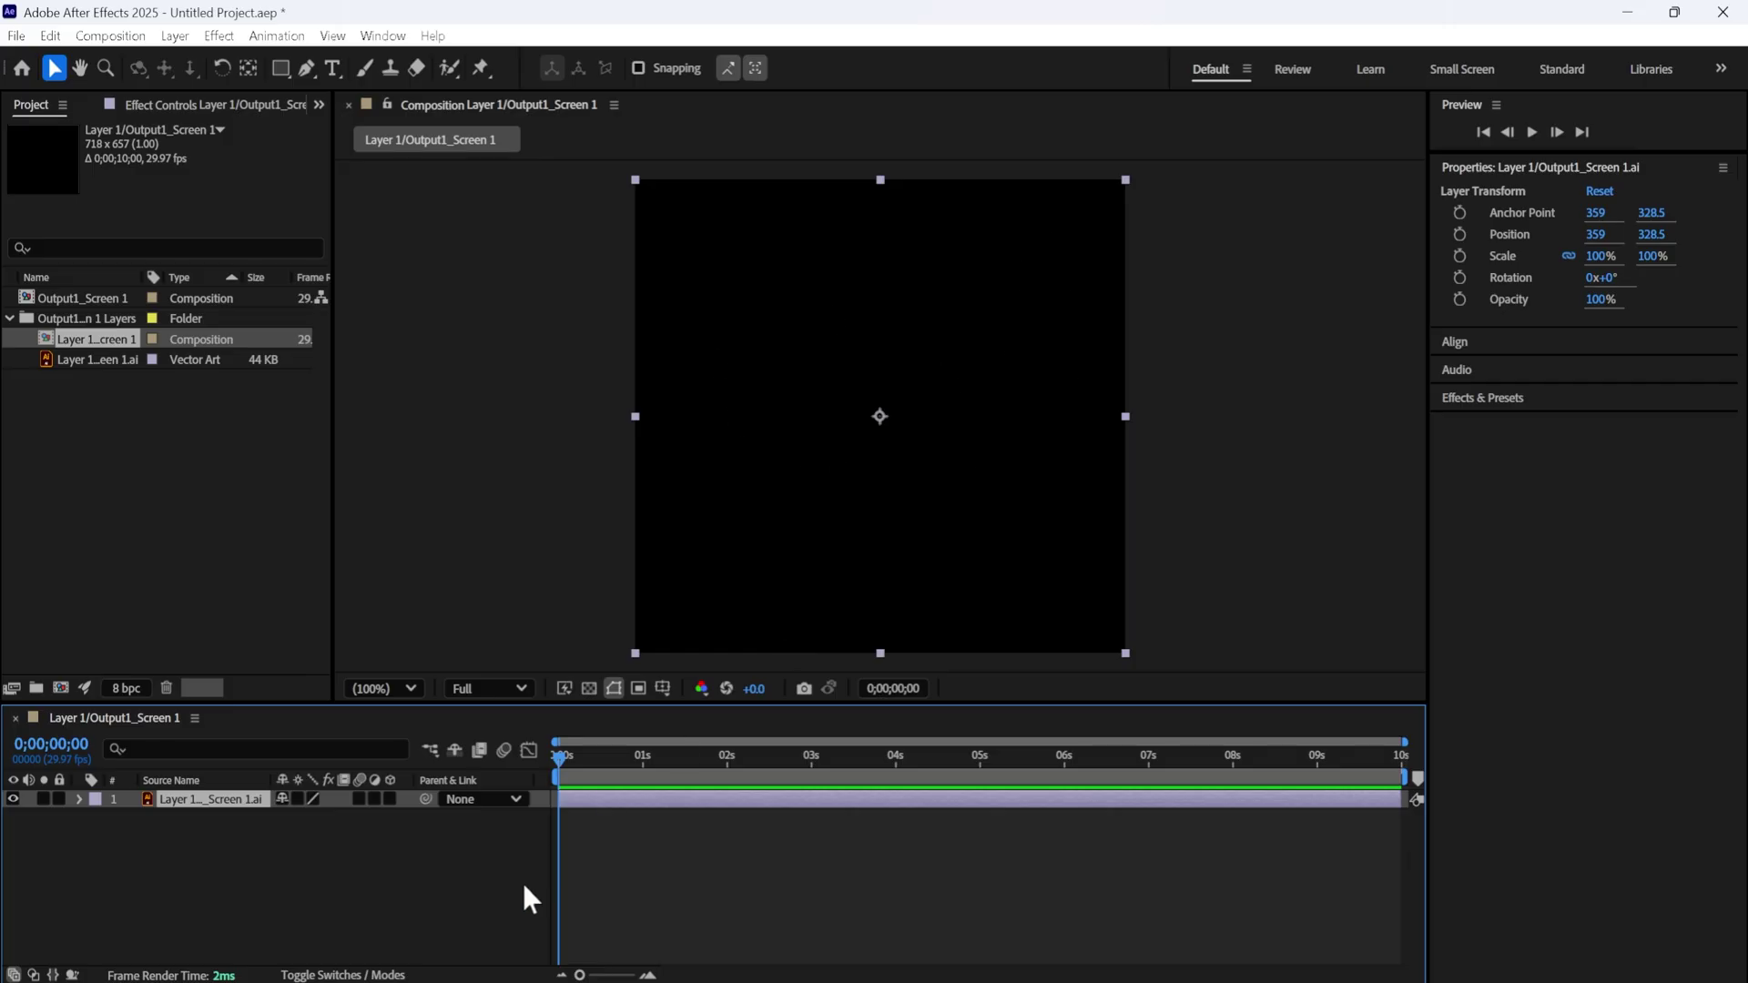
pyautogui.click(589, 688)
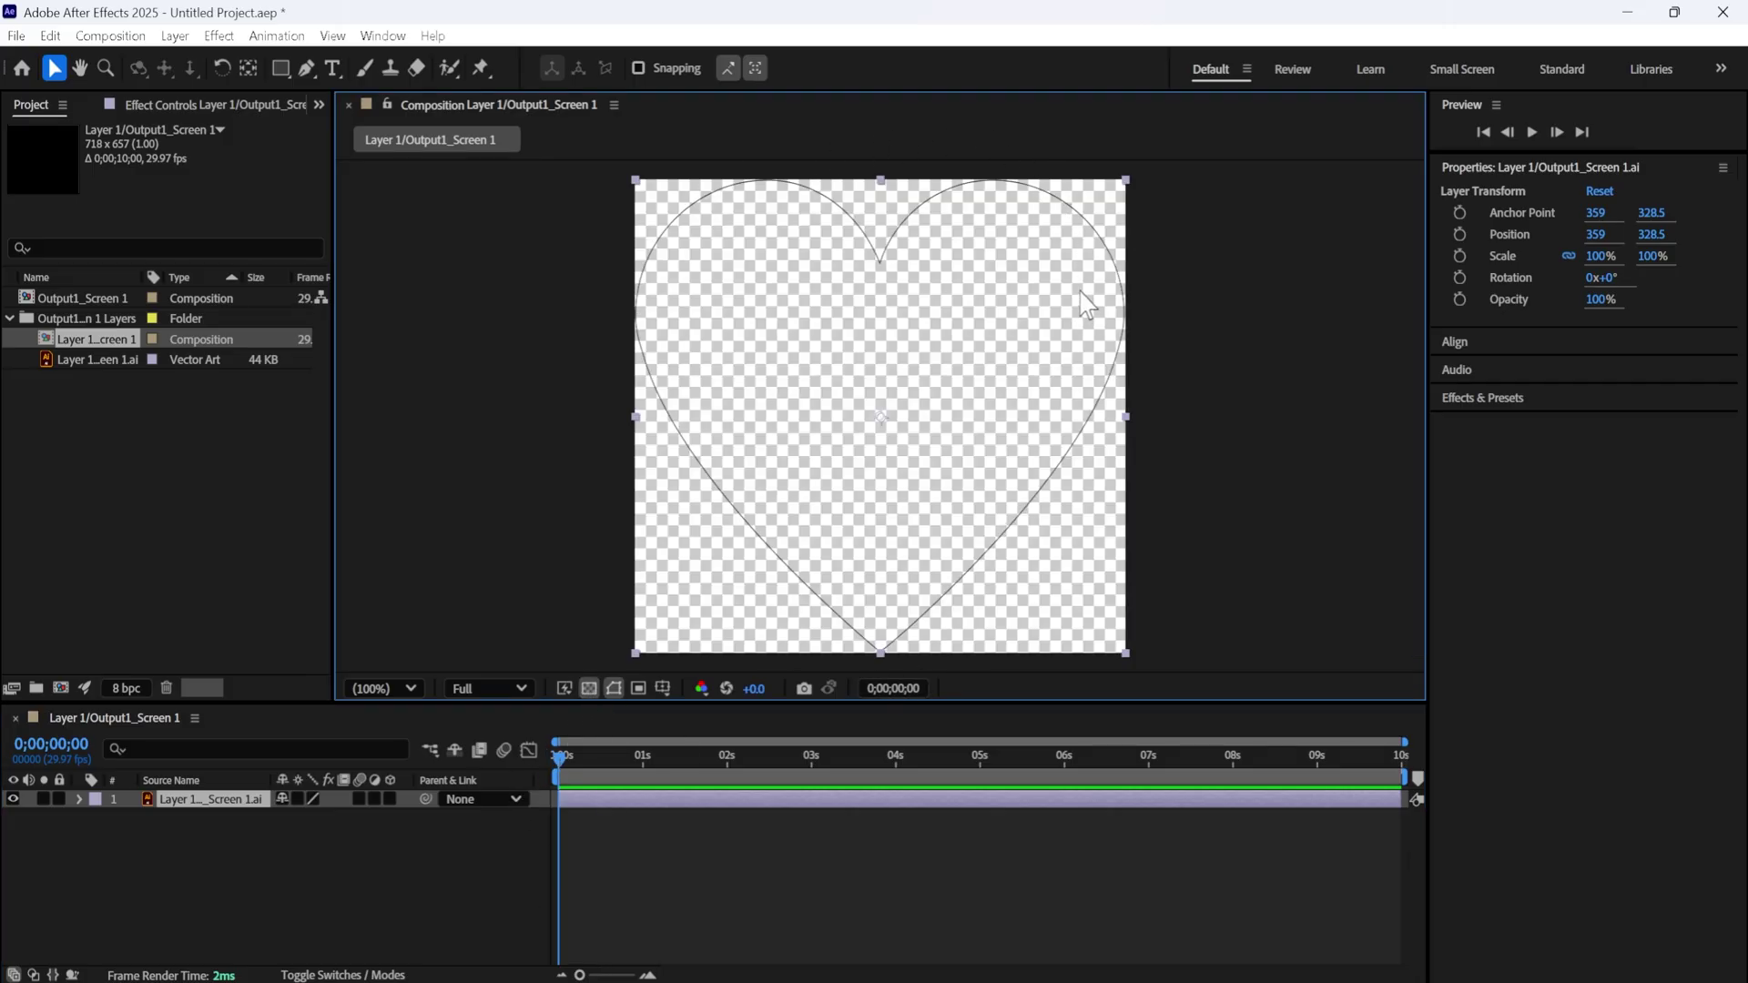
# Create shapes from the heart's vector layer and delete the original .ai layer from the composition.
pyautogui.rightClick(215, 799)
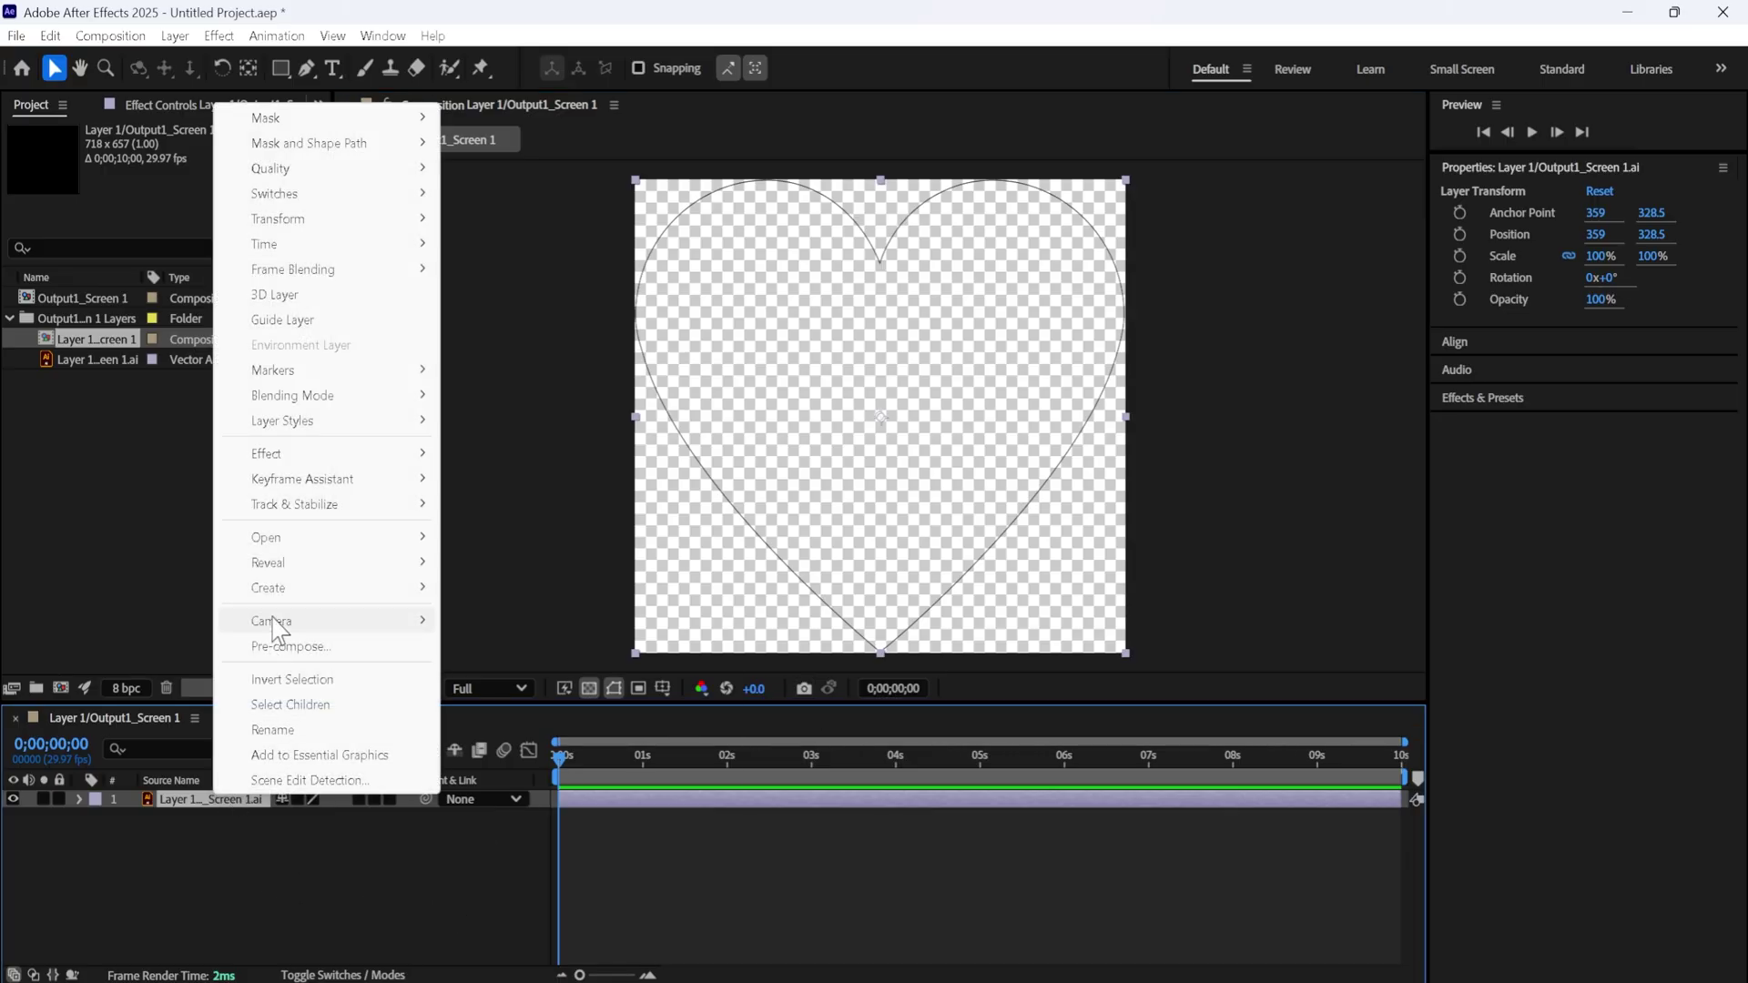
pyautogui.moveTo(271, 590)
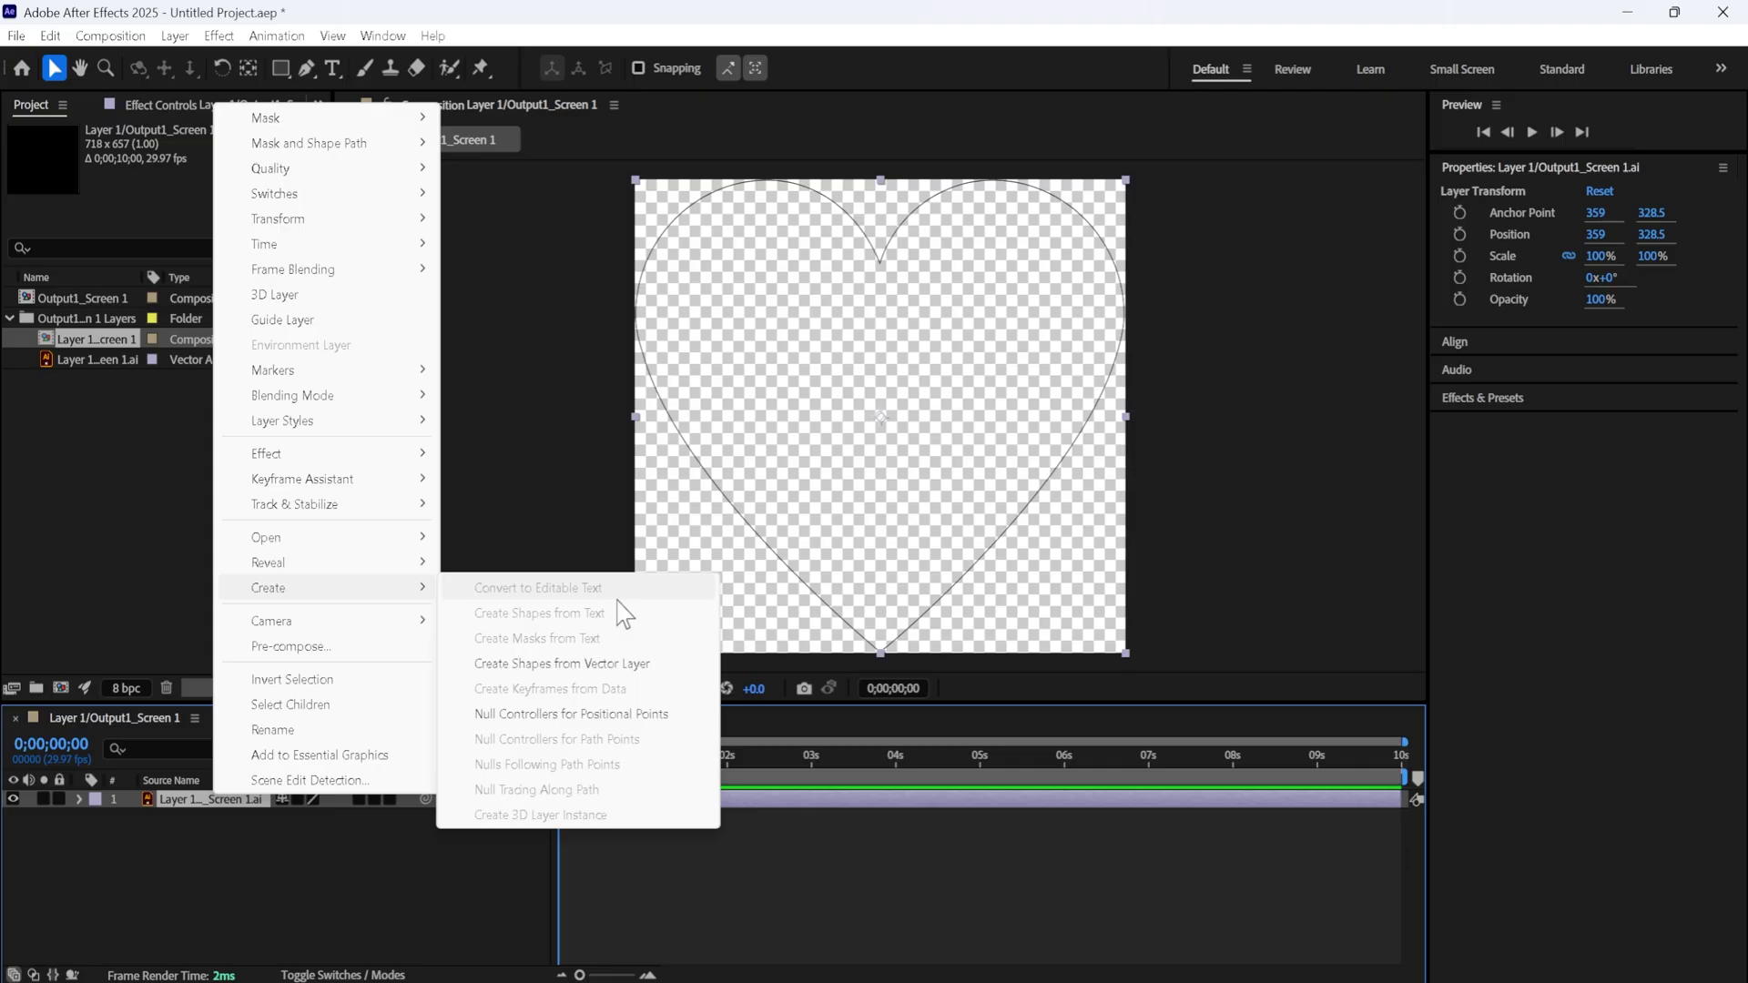
pyautogui.click(607, 670)
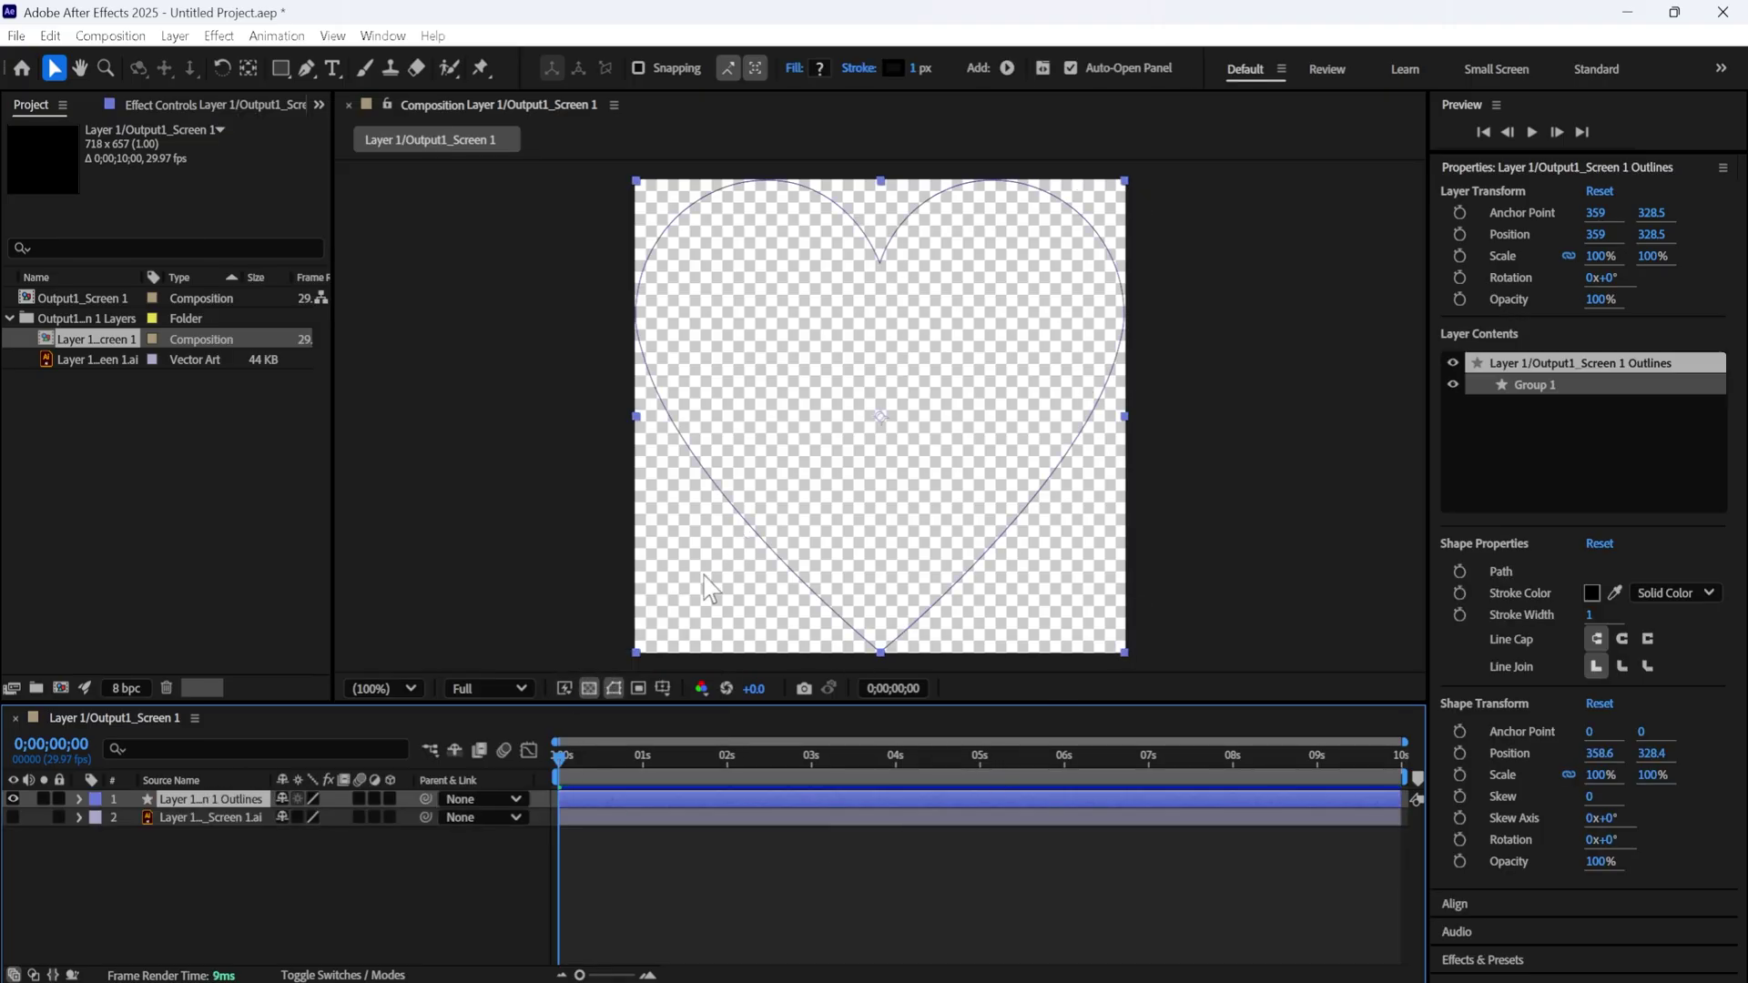
pyautogui.click(232, 820)
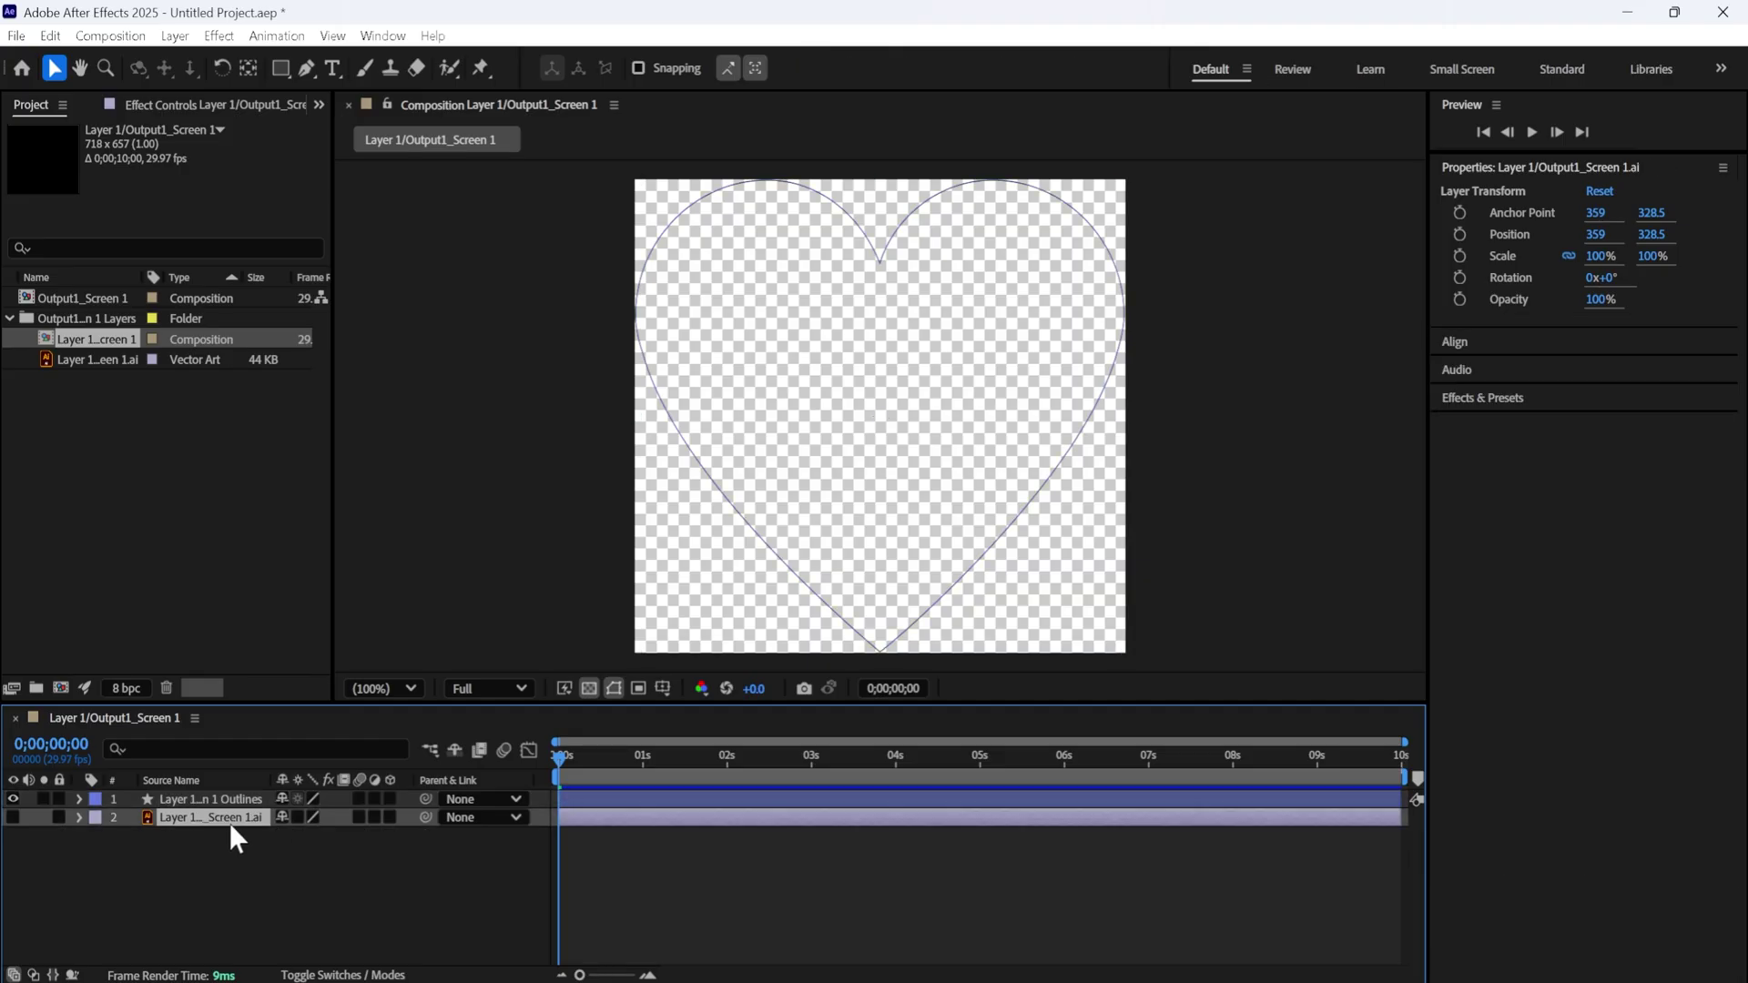
pyautogui.press('Delete')
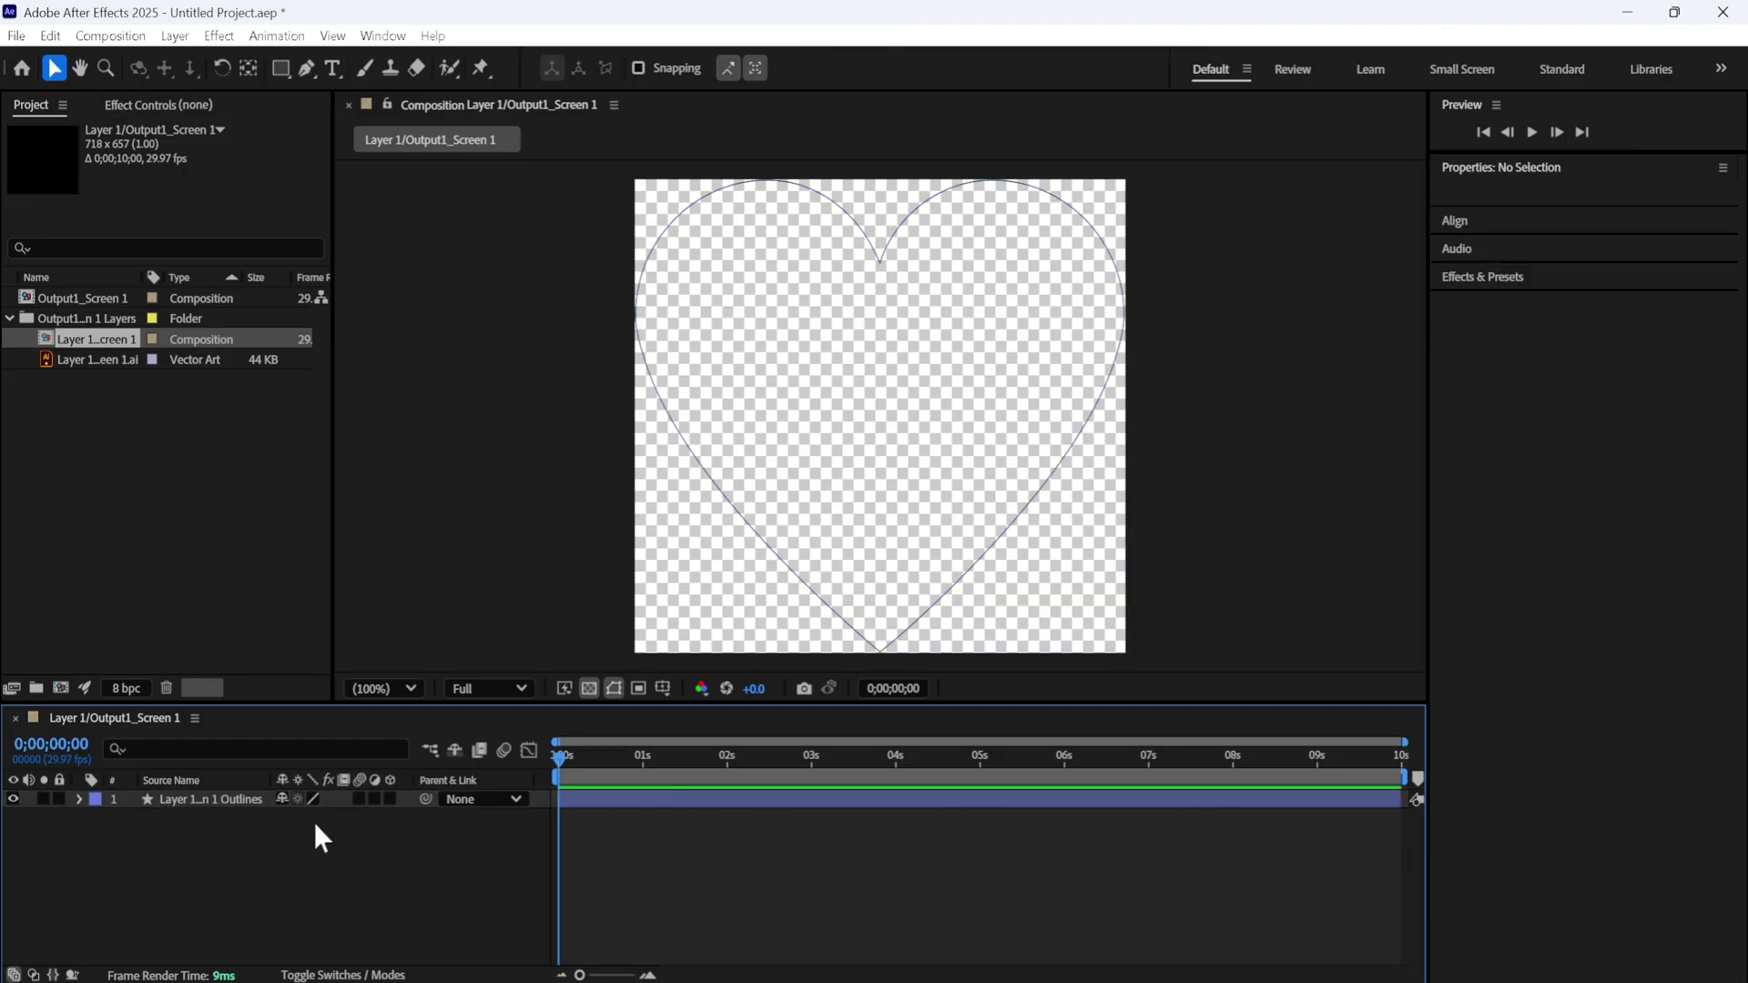
# Set the heart outline's stroke to red FF0000 at 20 px and turn off the transparency grid.
pyautogui.click(232, 801)
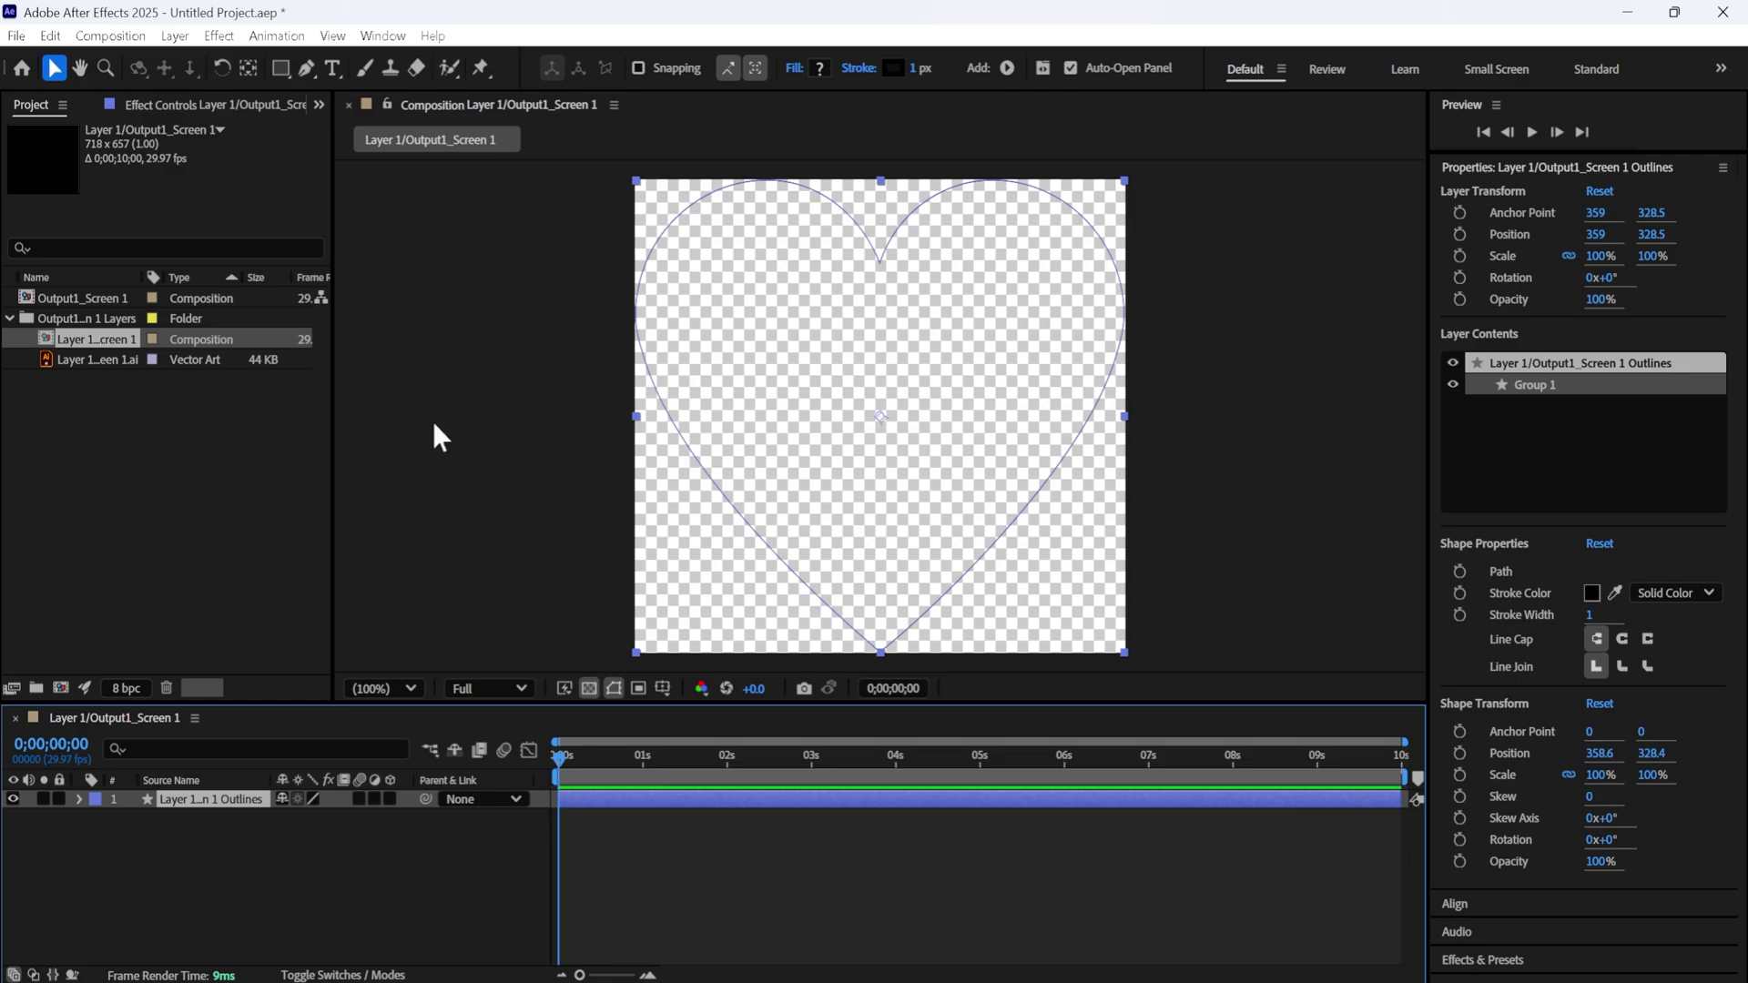
pyautogui.click(893, 72)
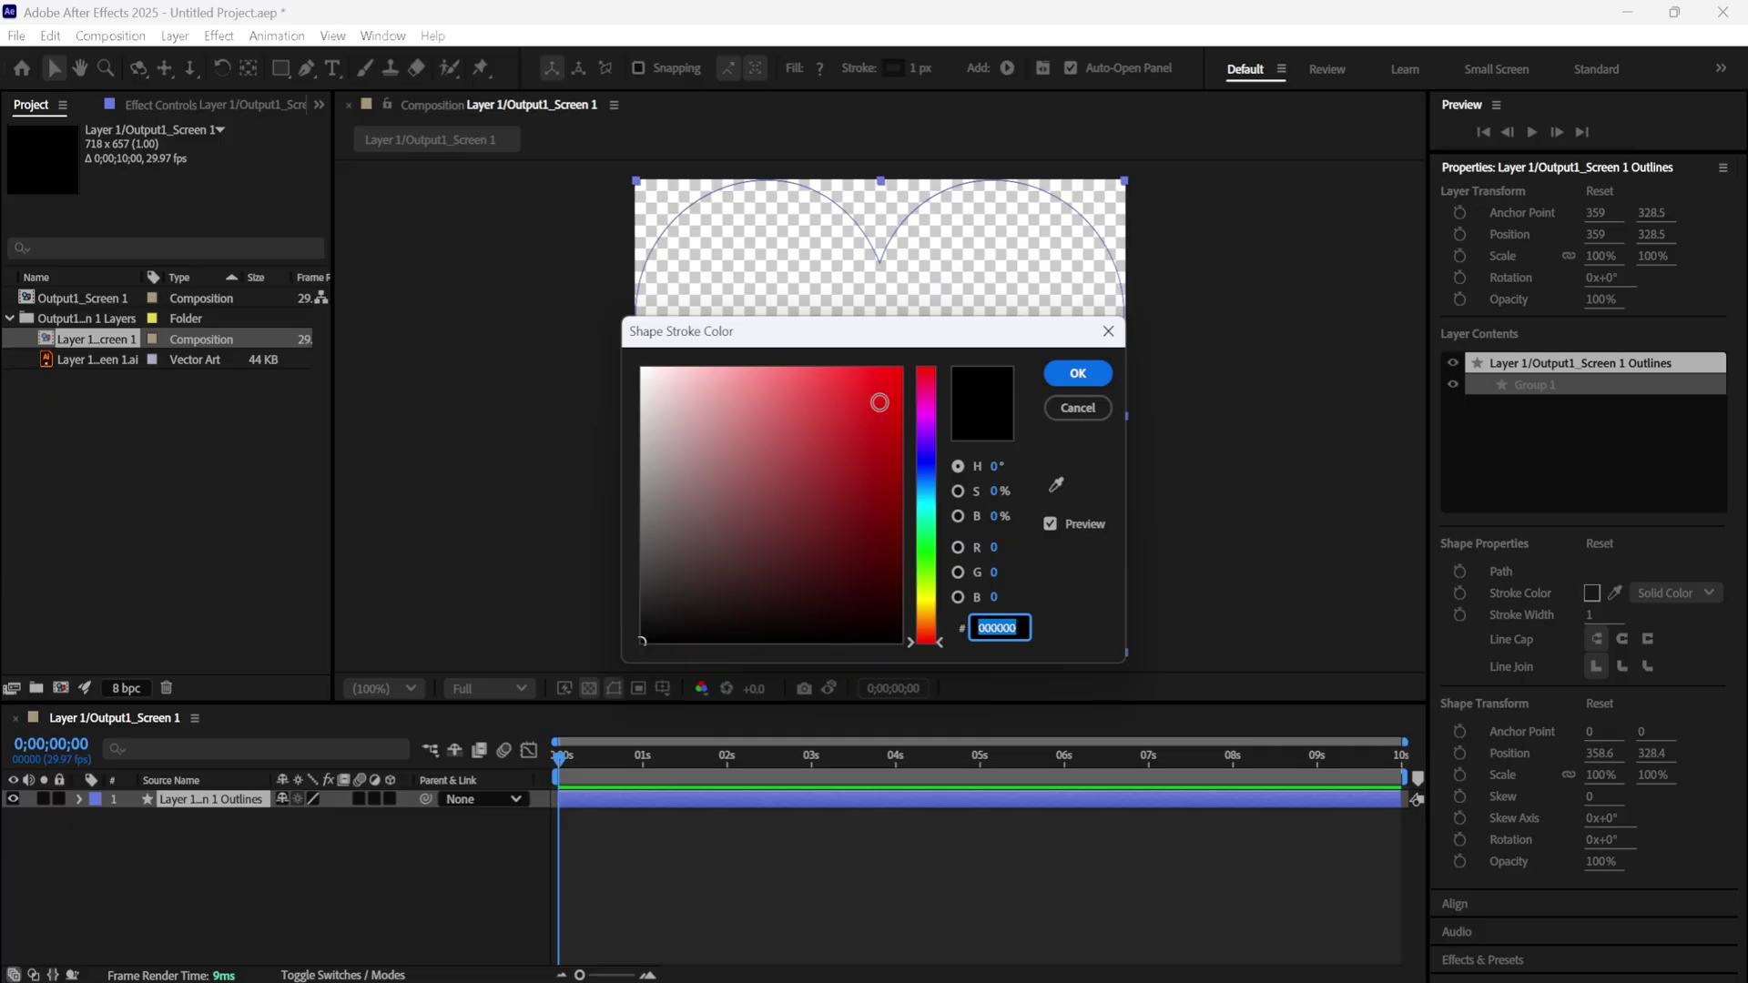
pyautogui.moveTo(878, 423); pyautogui.dragTo(903, 364)
pyautogui.click(1076, 371)
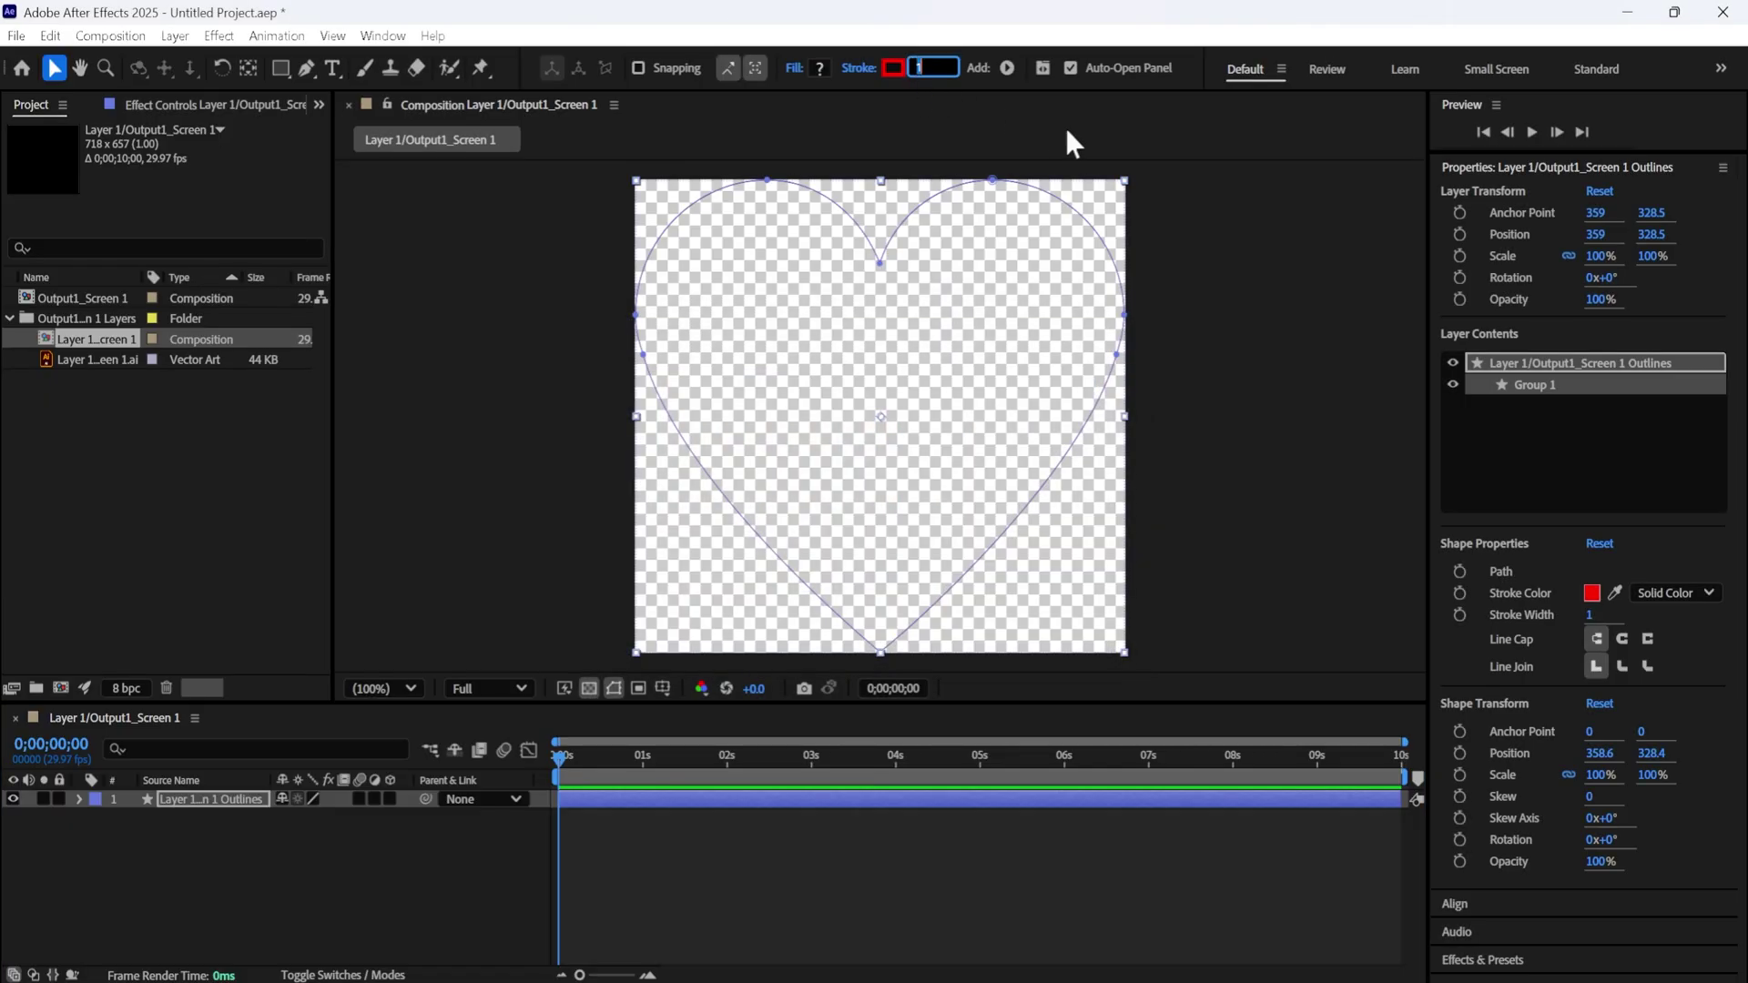
pyautogui.write('20')
pyautogui.press('Return')
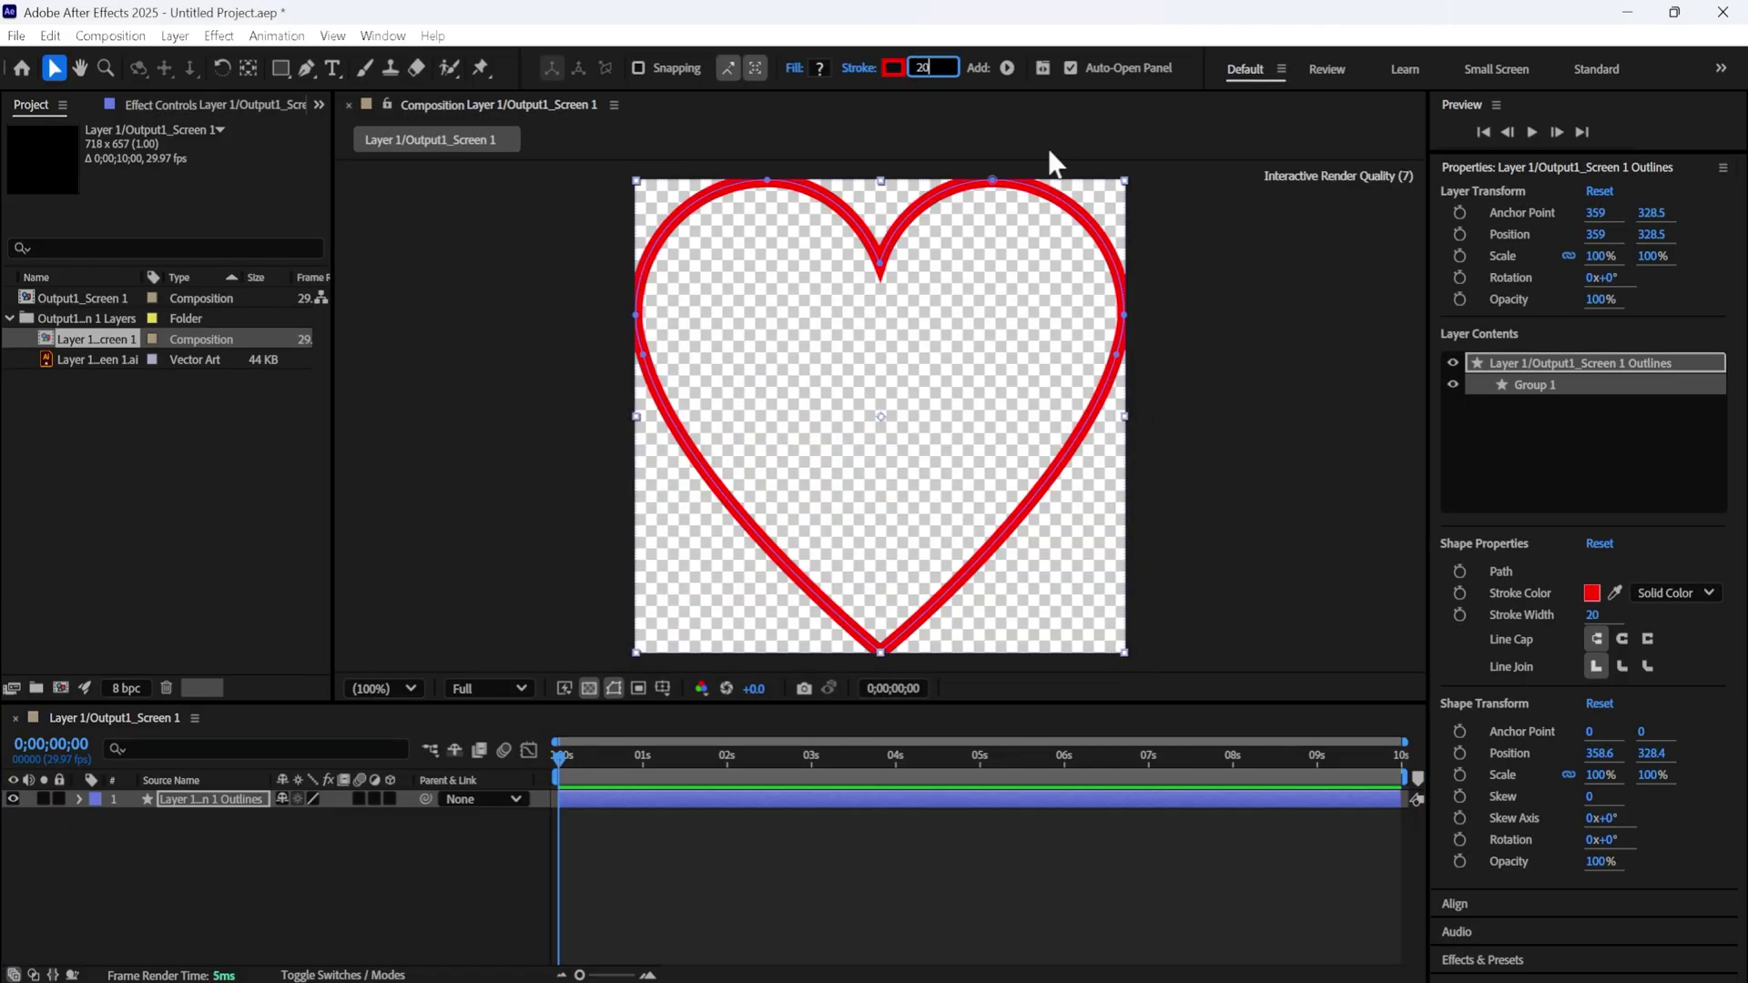
pyautogui.click(324, 910)
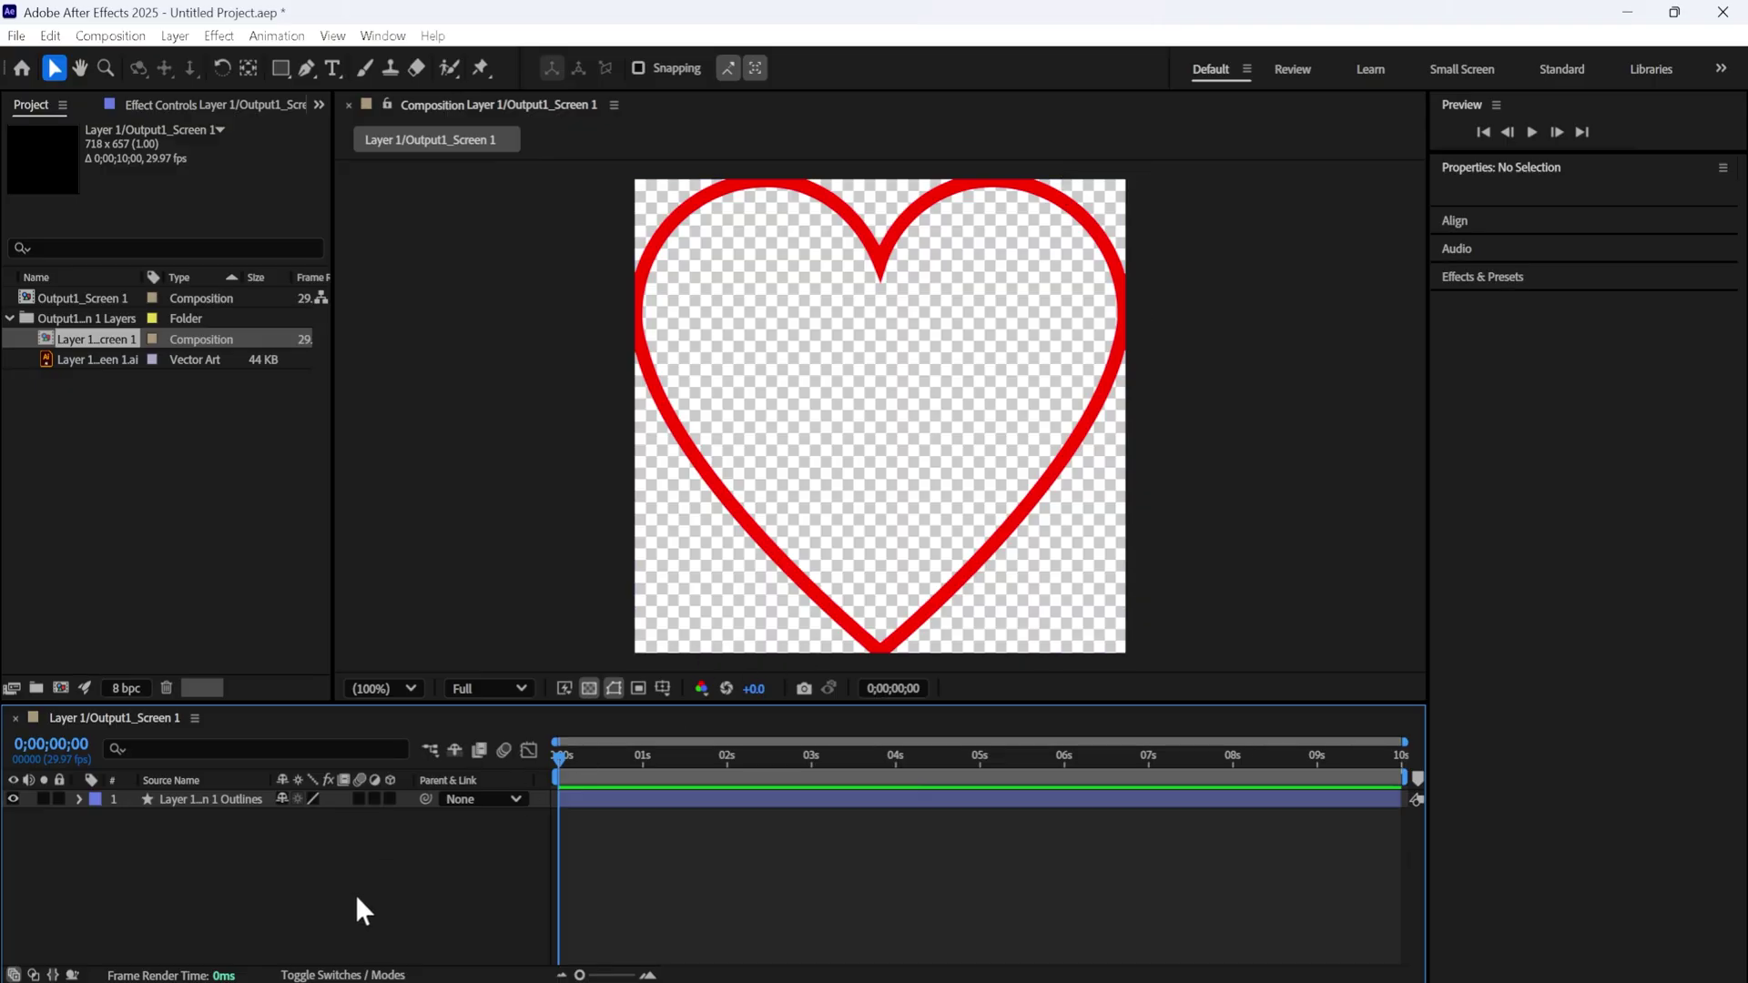
pyautogui.click(589, 688)
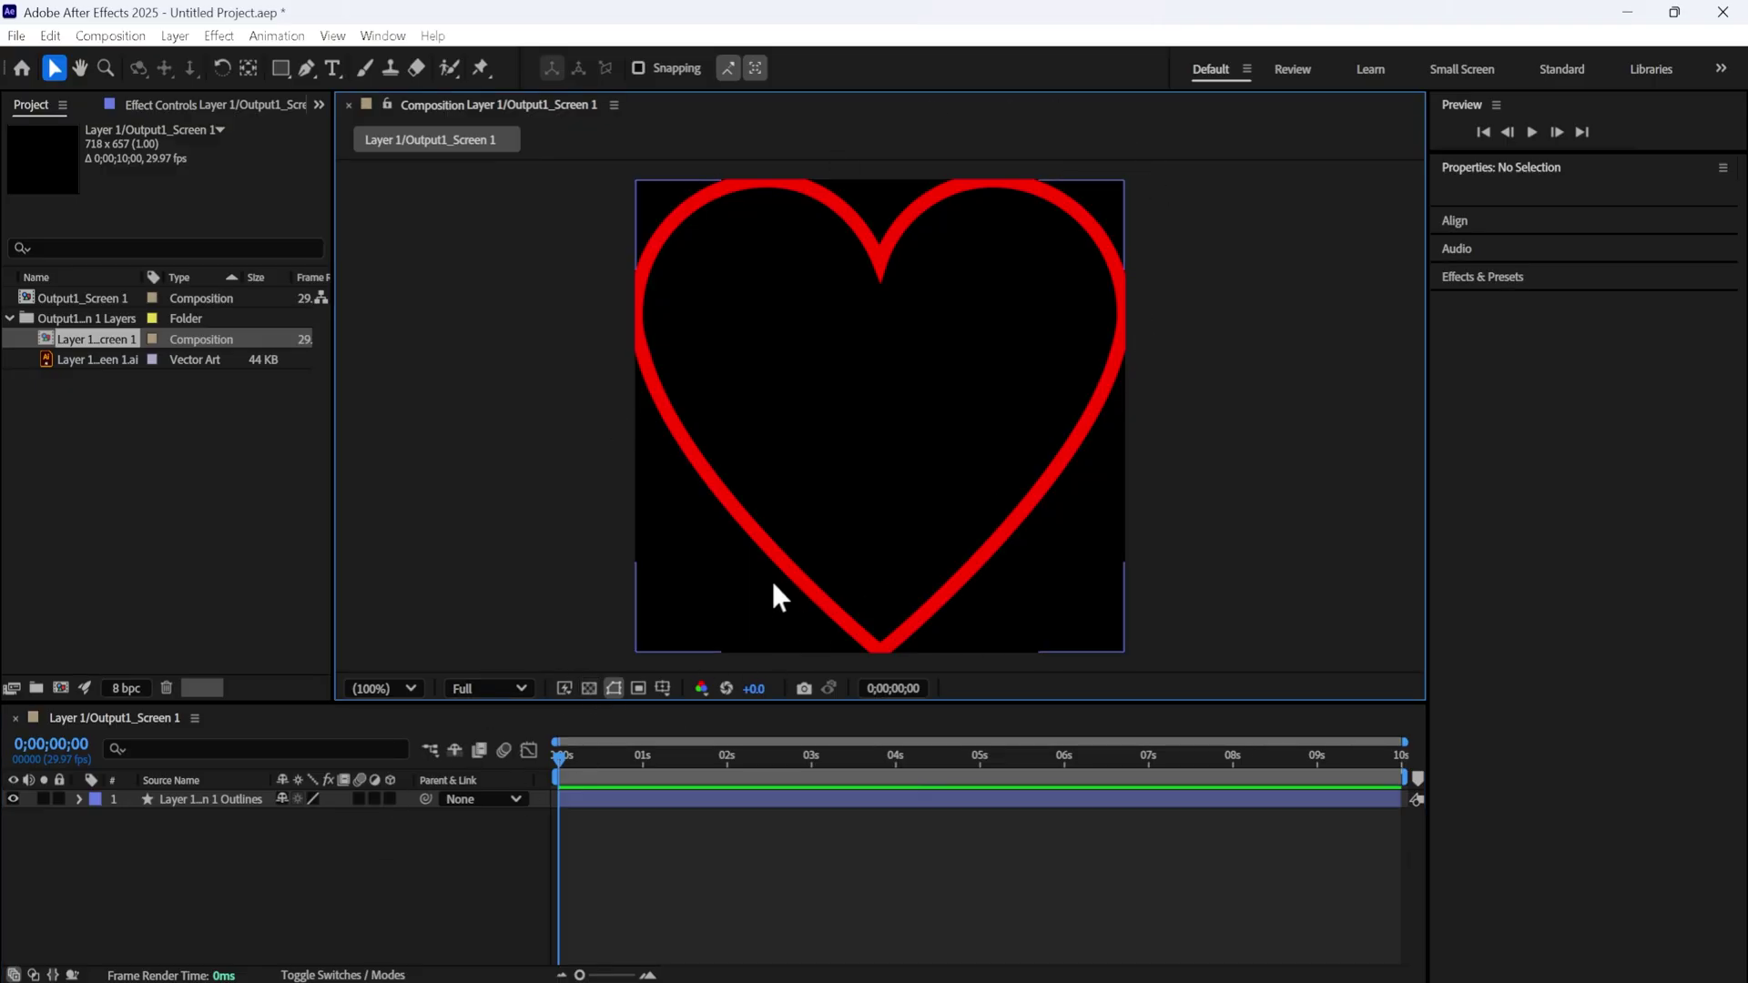
# Add Offset Paths to the heart outline with an Amount of -10, and collapse the layer's properties.
pyautogui.click(77, 800)
pyautogui.click(403, 819)
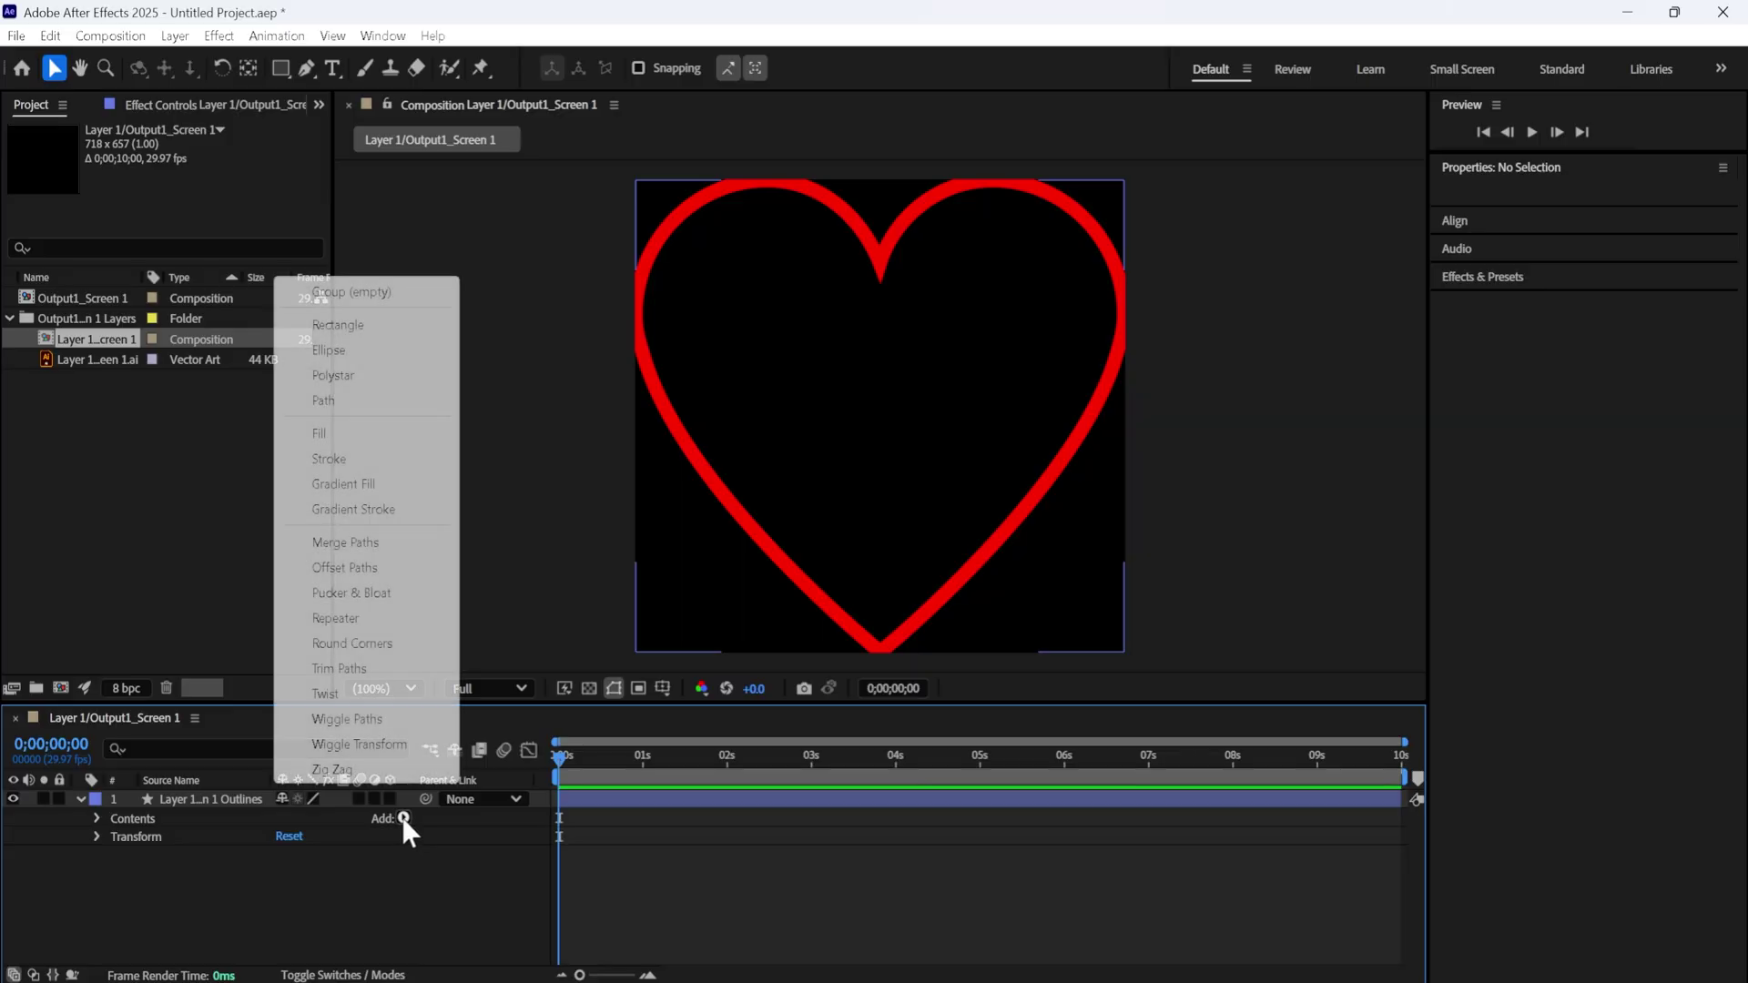
pyautogui.click(346, 568)
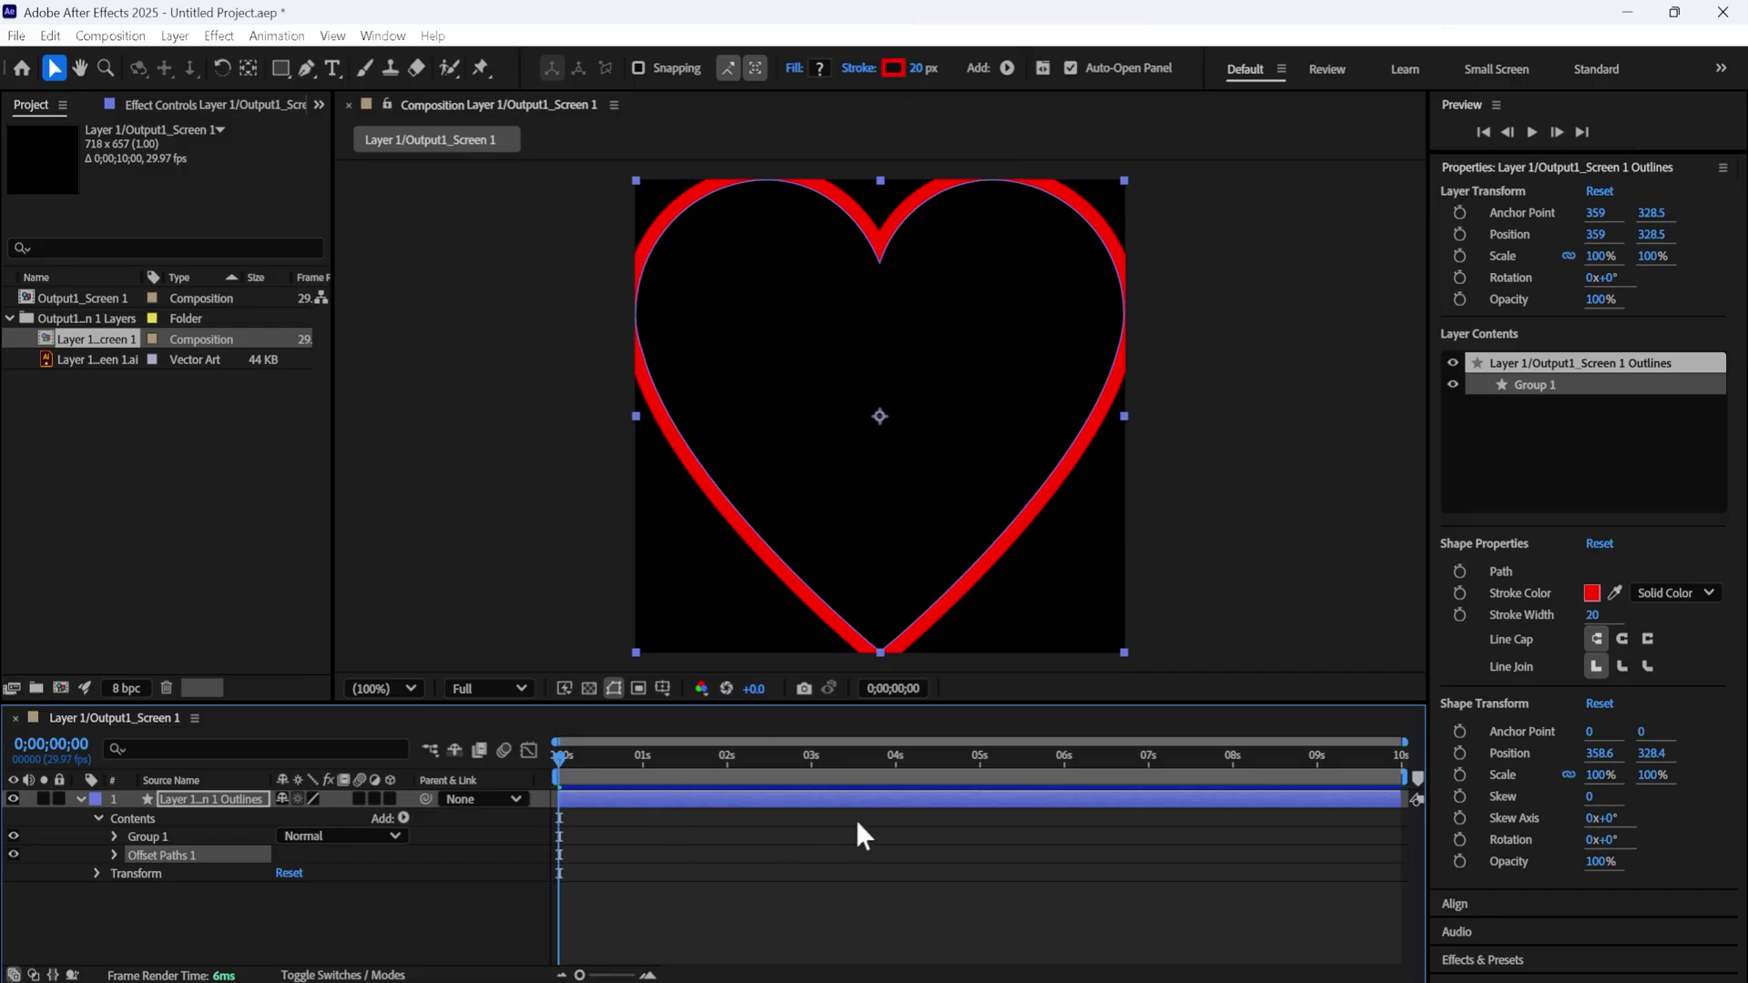
pyautogui.click(115, 855)
pyautogui.click(287, 872)
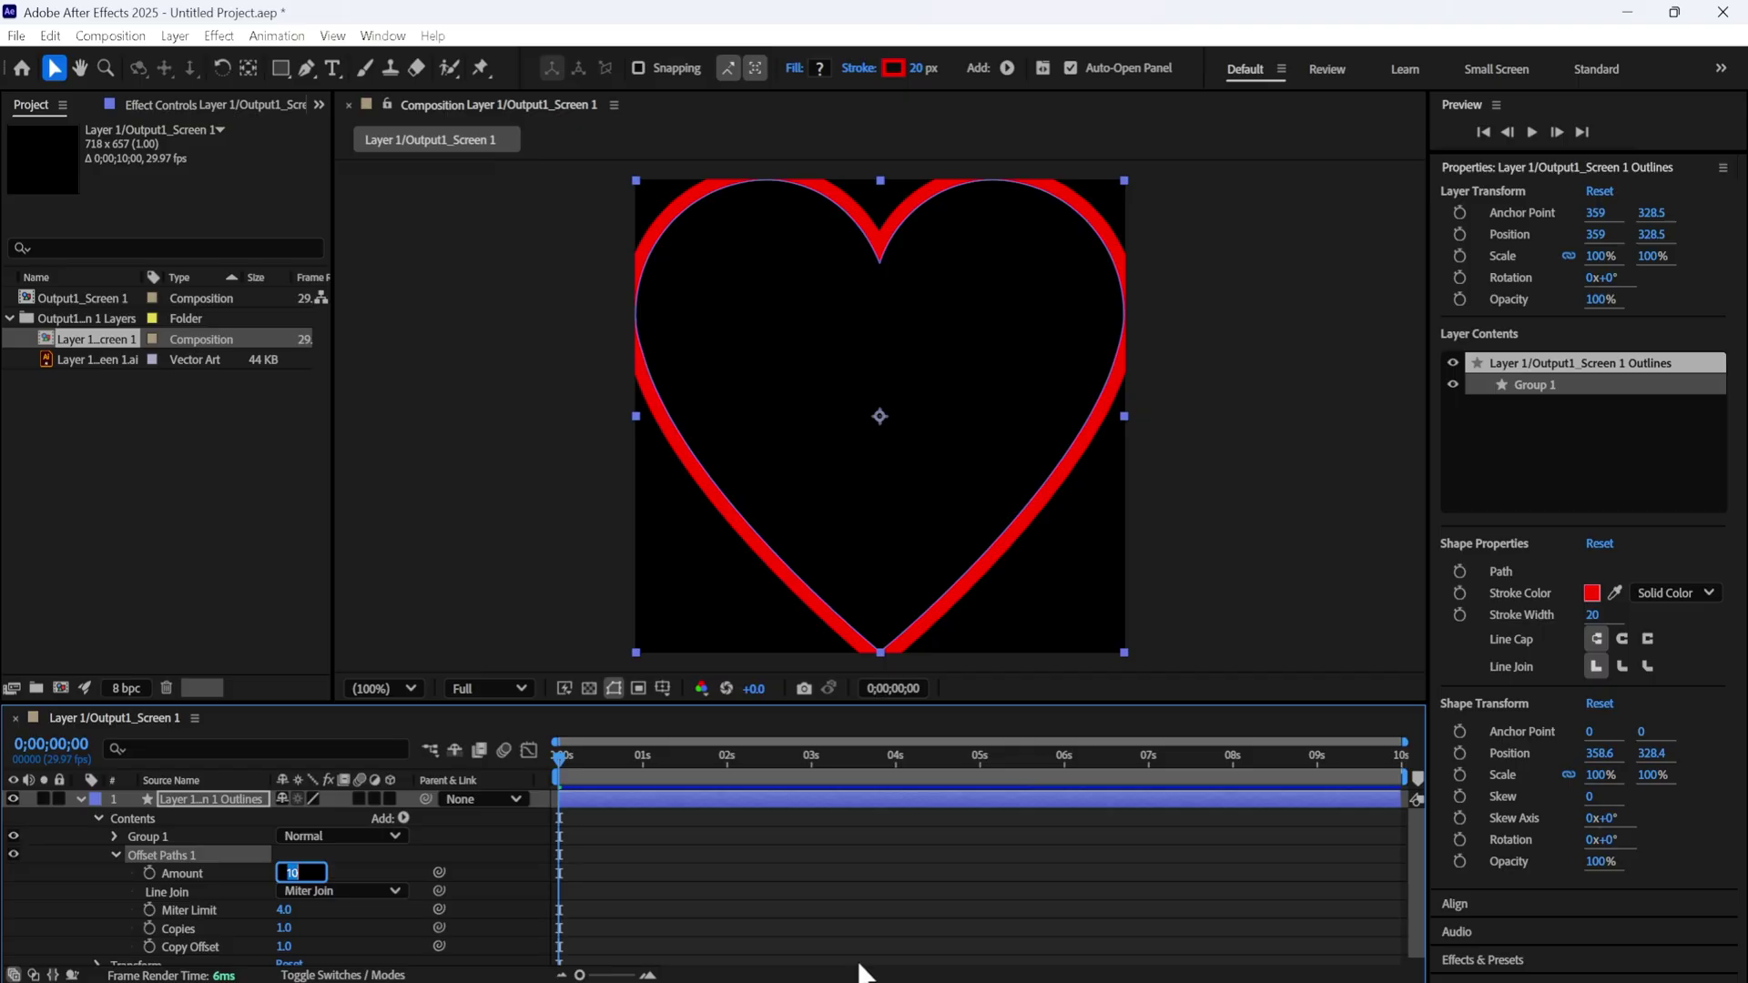
pyautogui.press('BackSpace')
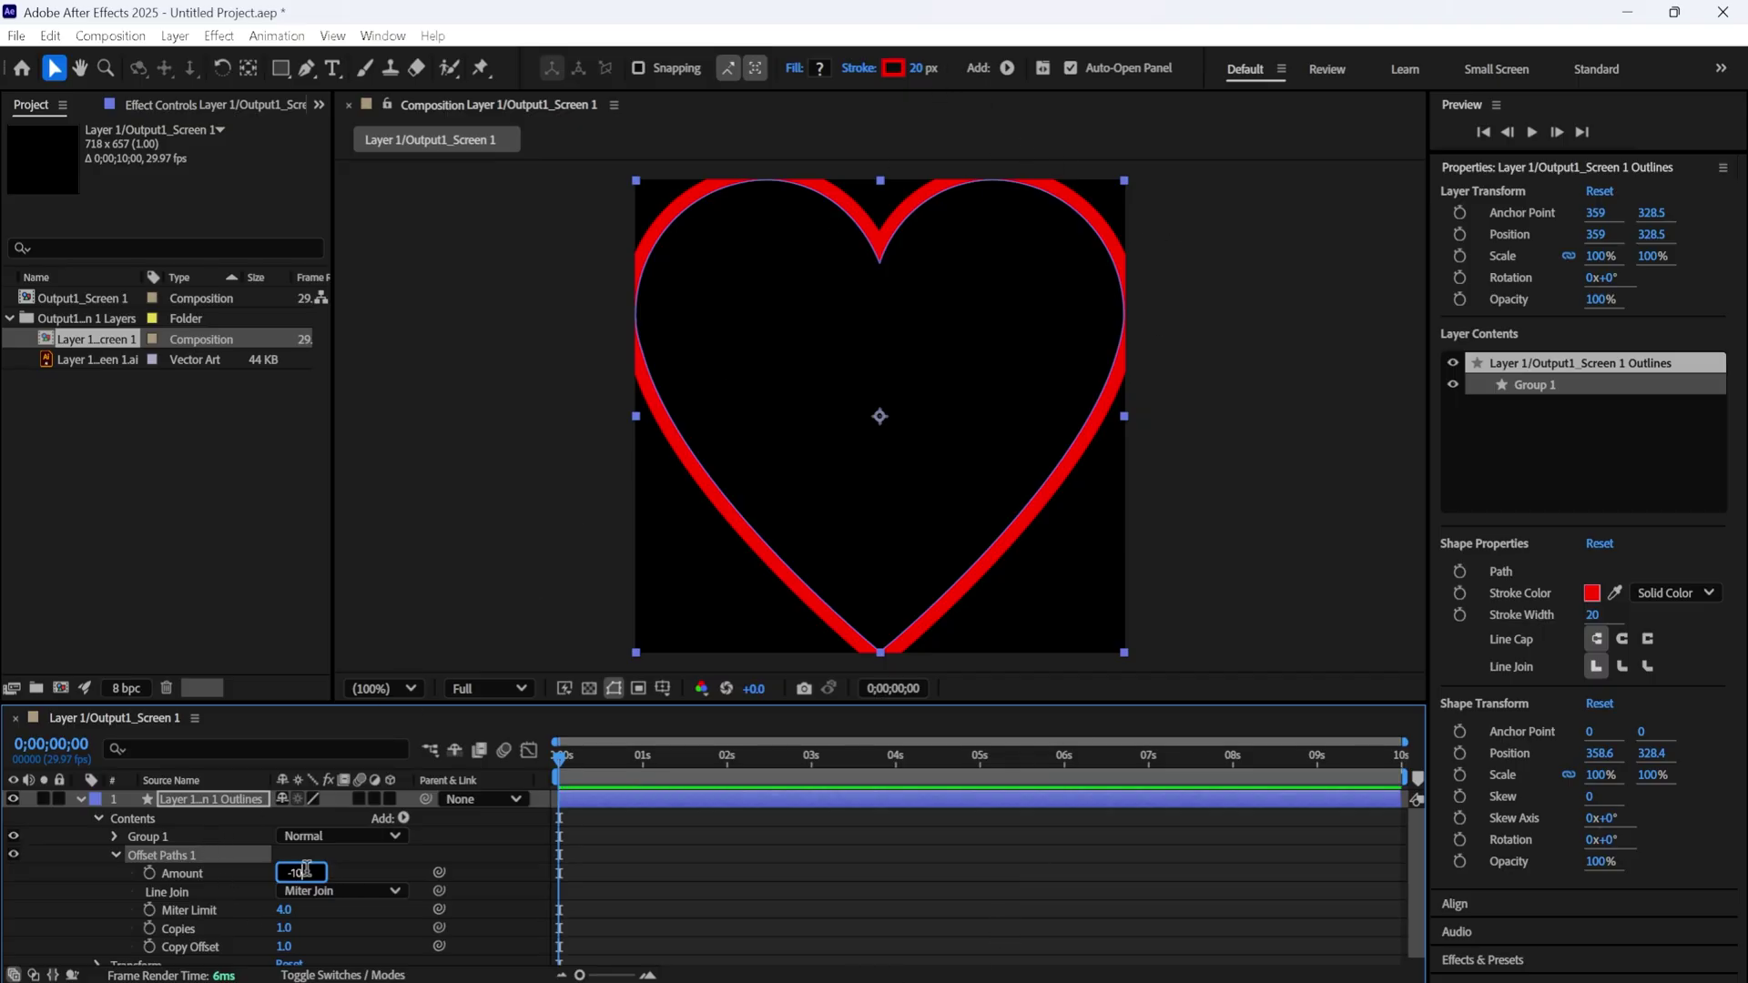
pyautogui.click(494, 841)
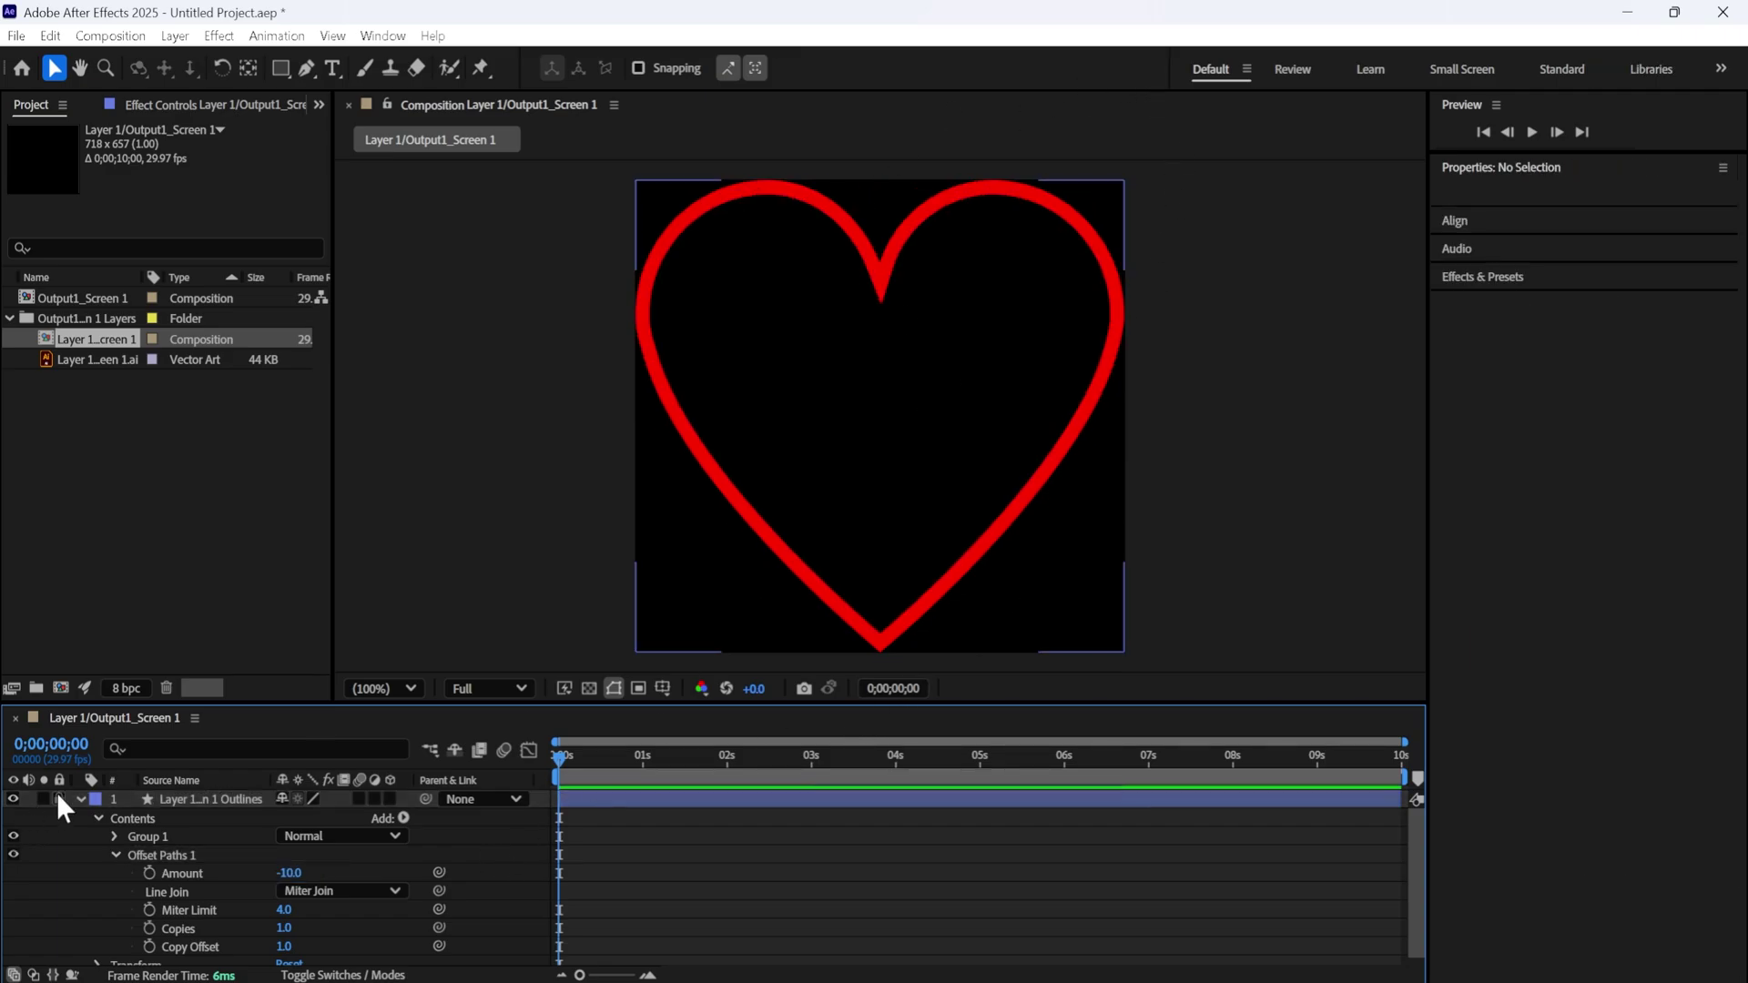
pyautogui.click(80, 799)
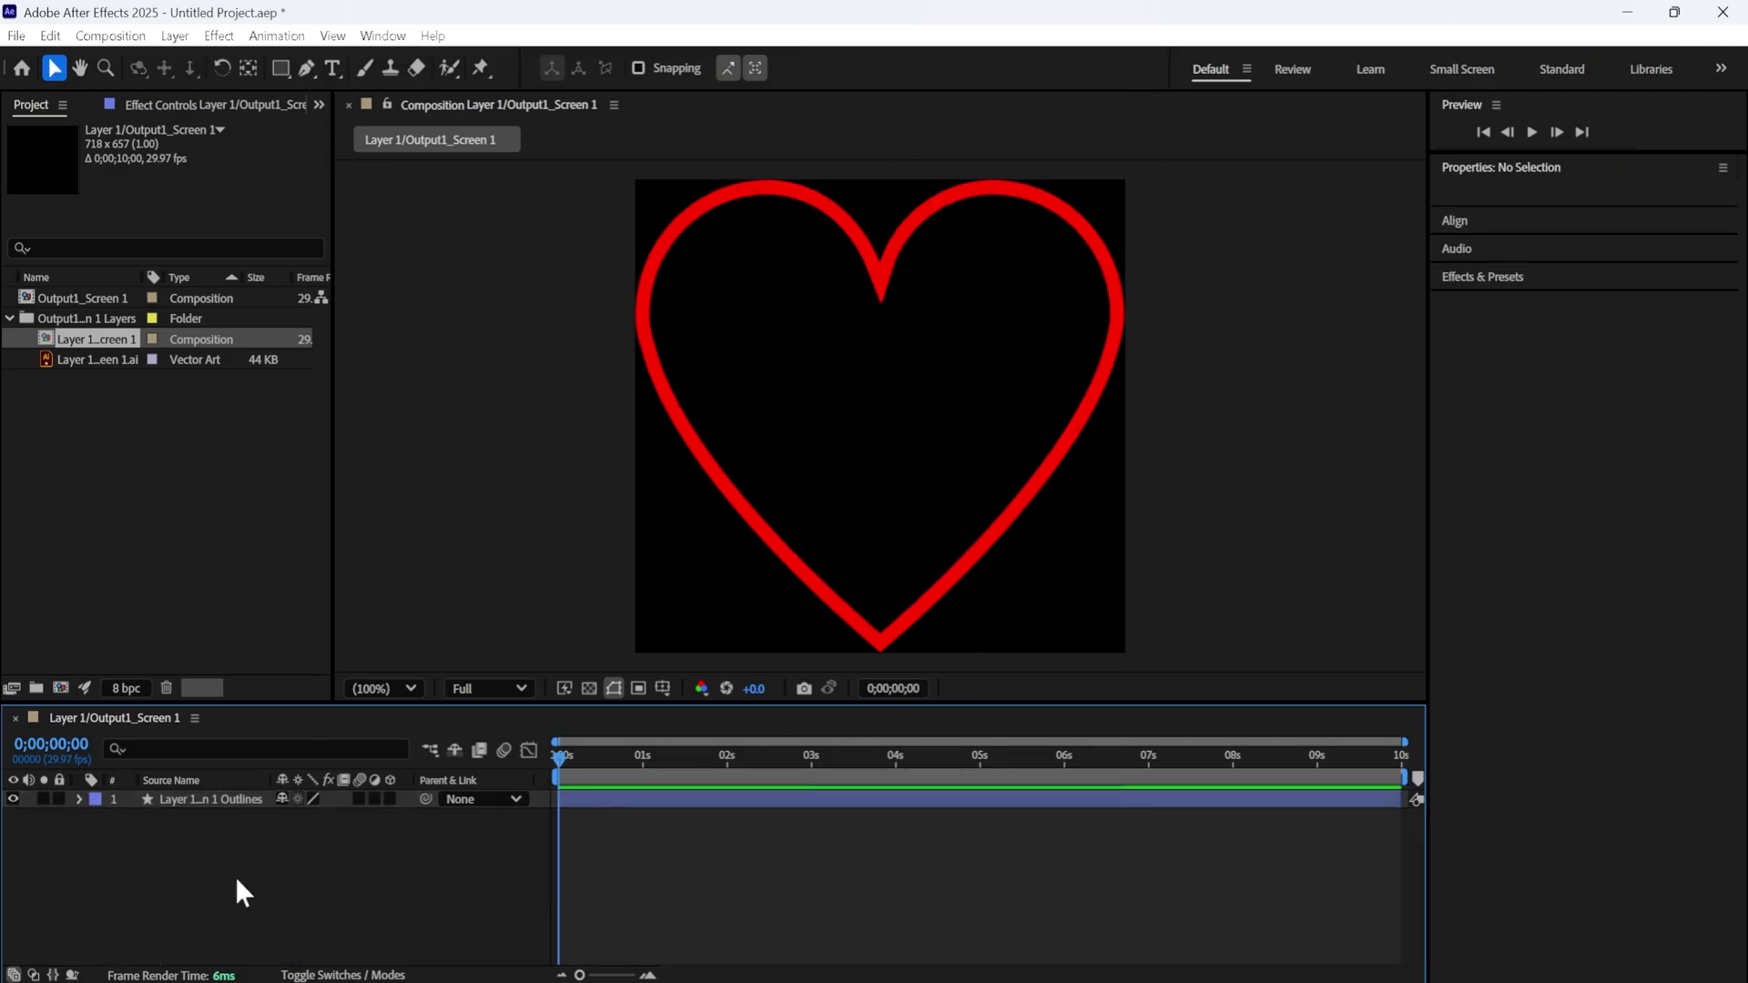
# Enlarge the timeline area and duplicate the heart outlines layer twice.
pyautogui.click(199, 799)
pyautogui.click(237, 947)
pyautogui.moveTo(380, 697); pyautogui.dragTo(397, 645)
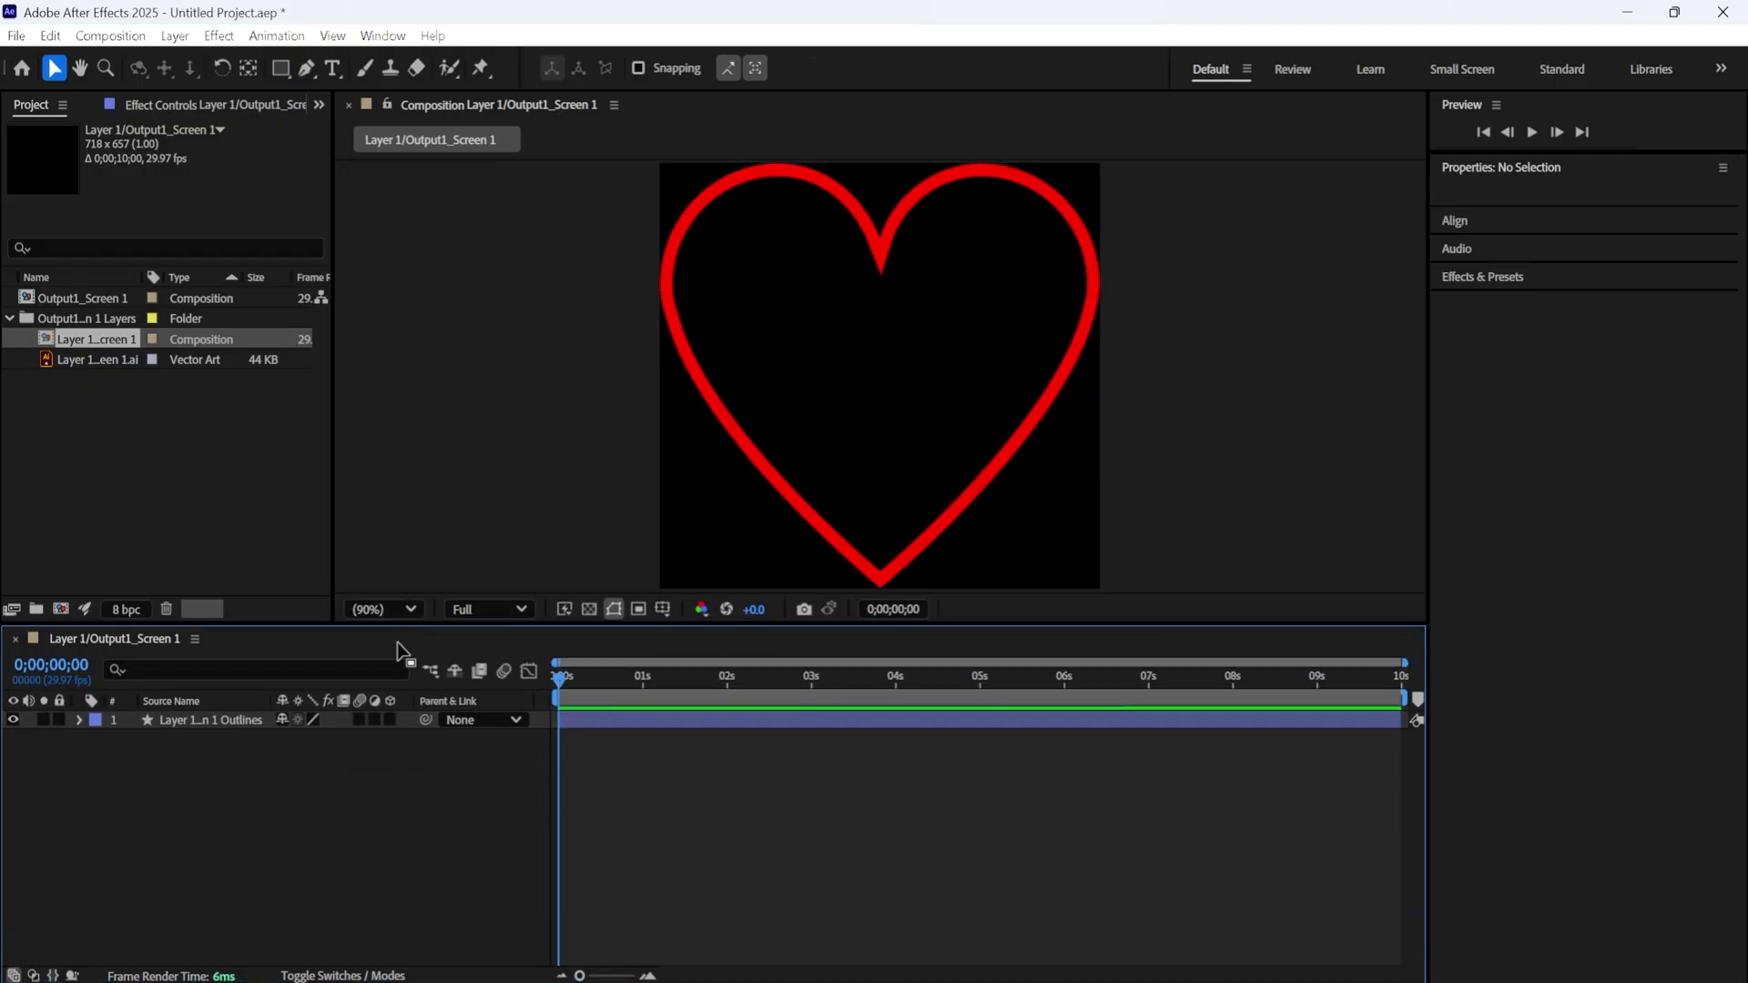
pyautogui.click(218, 721)
pyautogui.hotkey('ctrl', 'd')
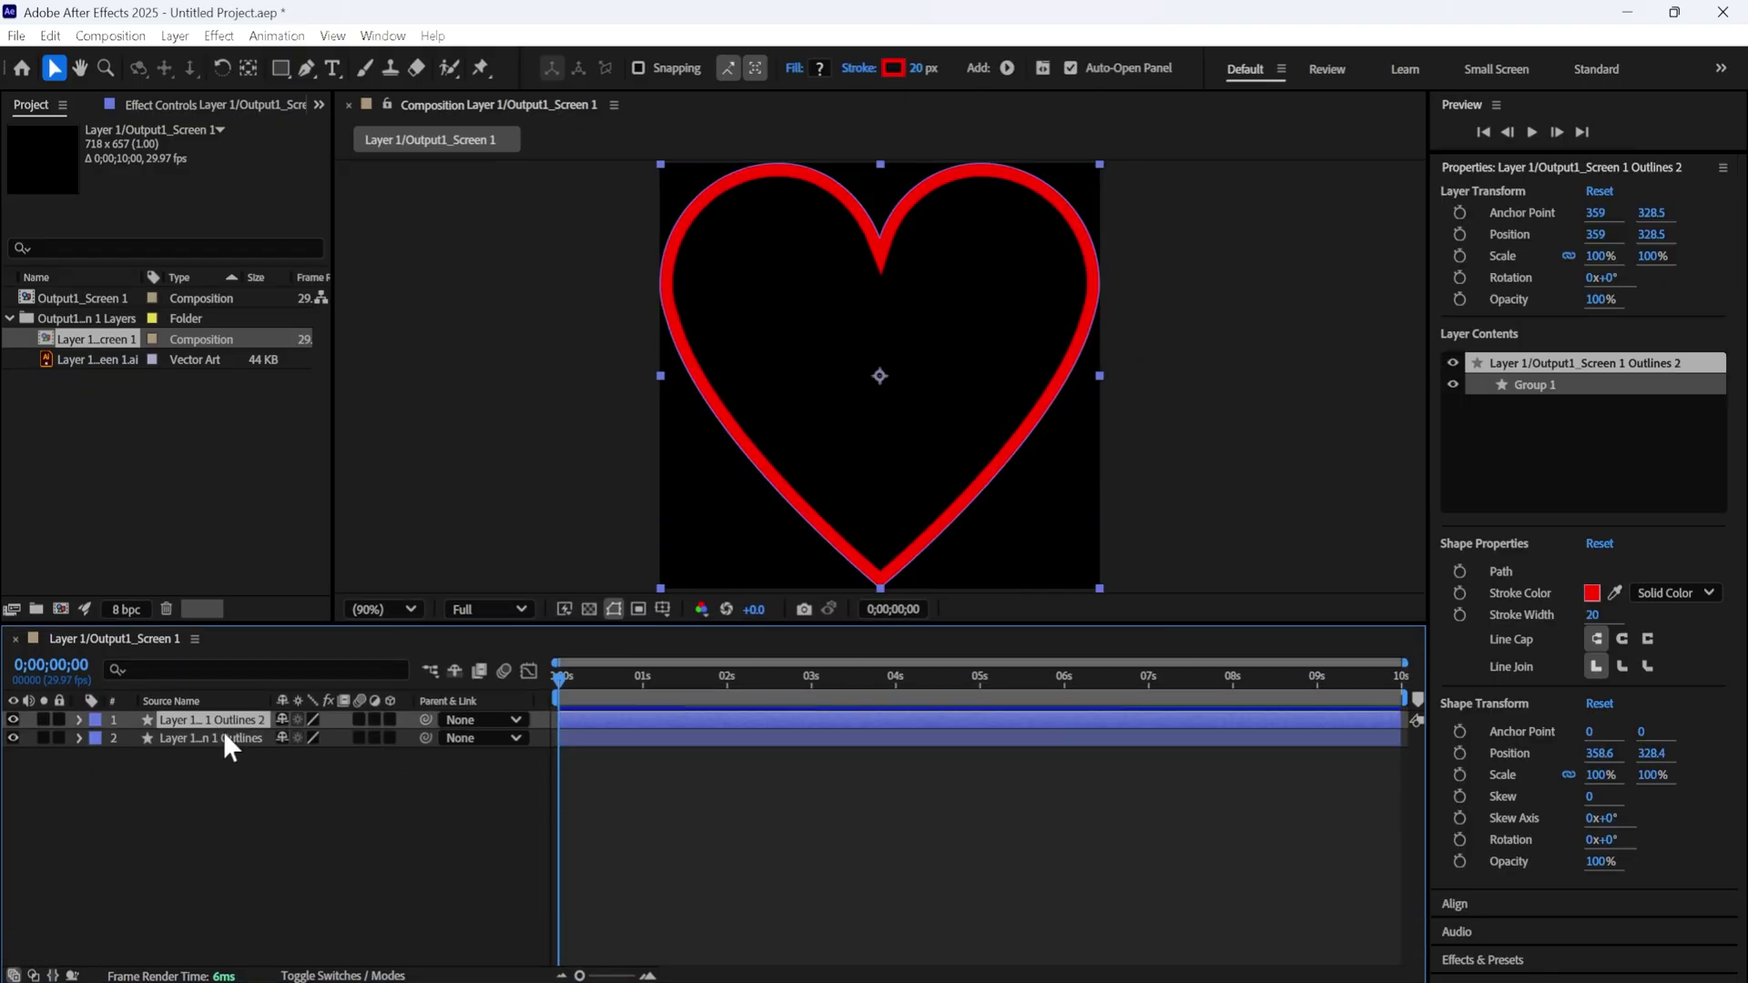
pyautogui.hotkey('ctrl', 'd')
# Set the Outlines 2 layer's stroke to black 000000 with a width of 15 px.
pyautogui.click(224, 739)
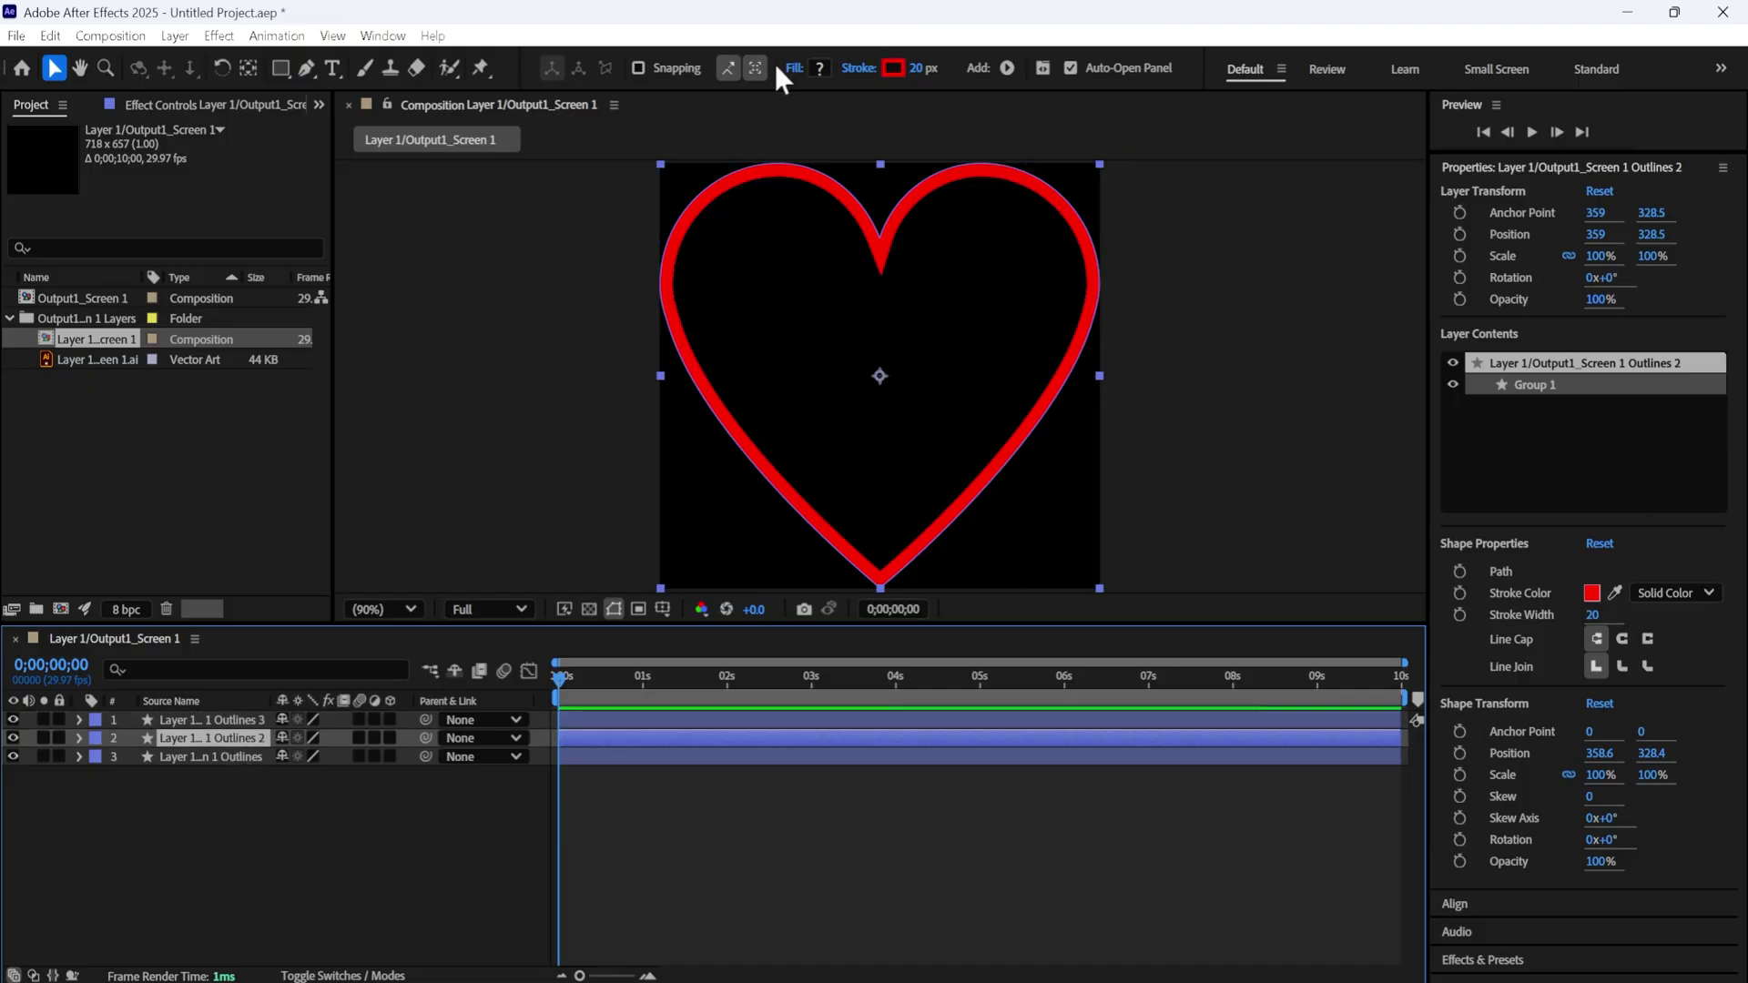
pyautogui.click(896, 69)
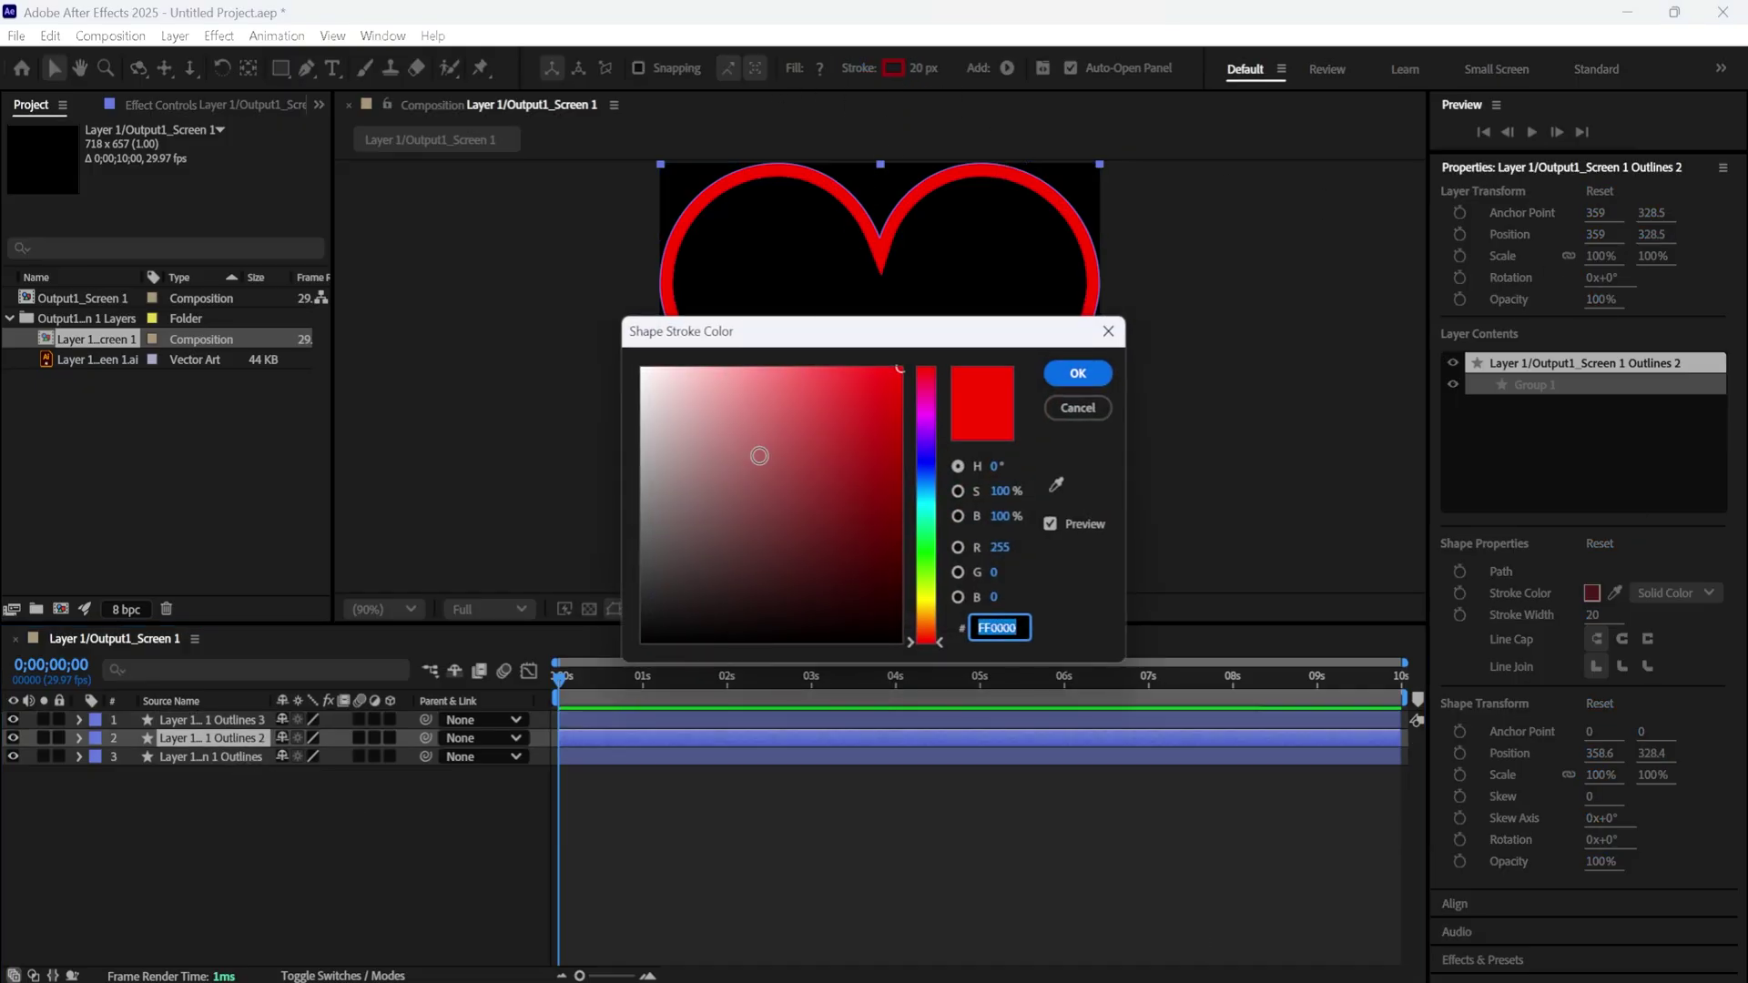
pyautogui.moveTo(863, 493); pyautogui.dragTo(641, 643)
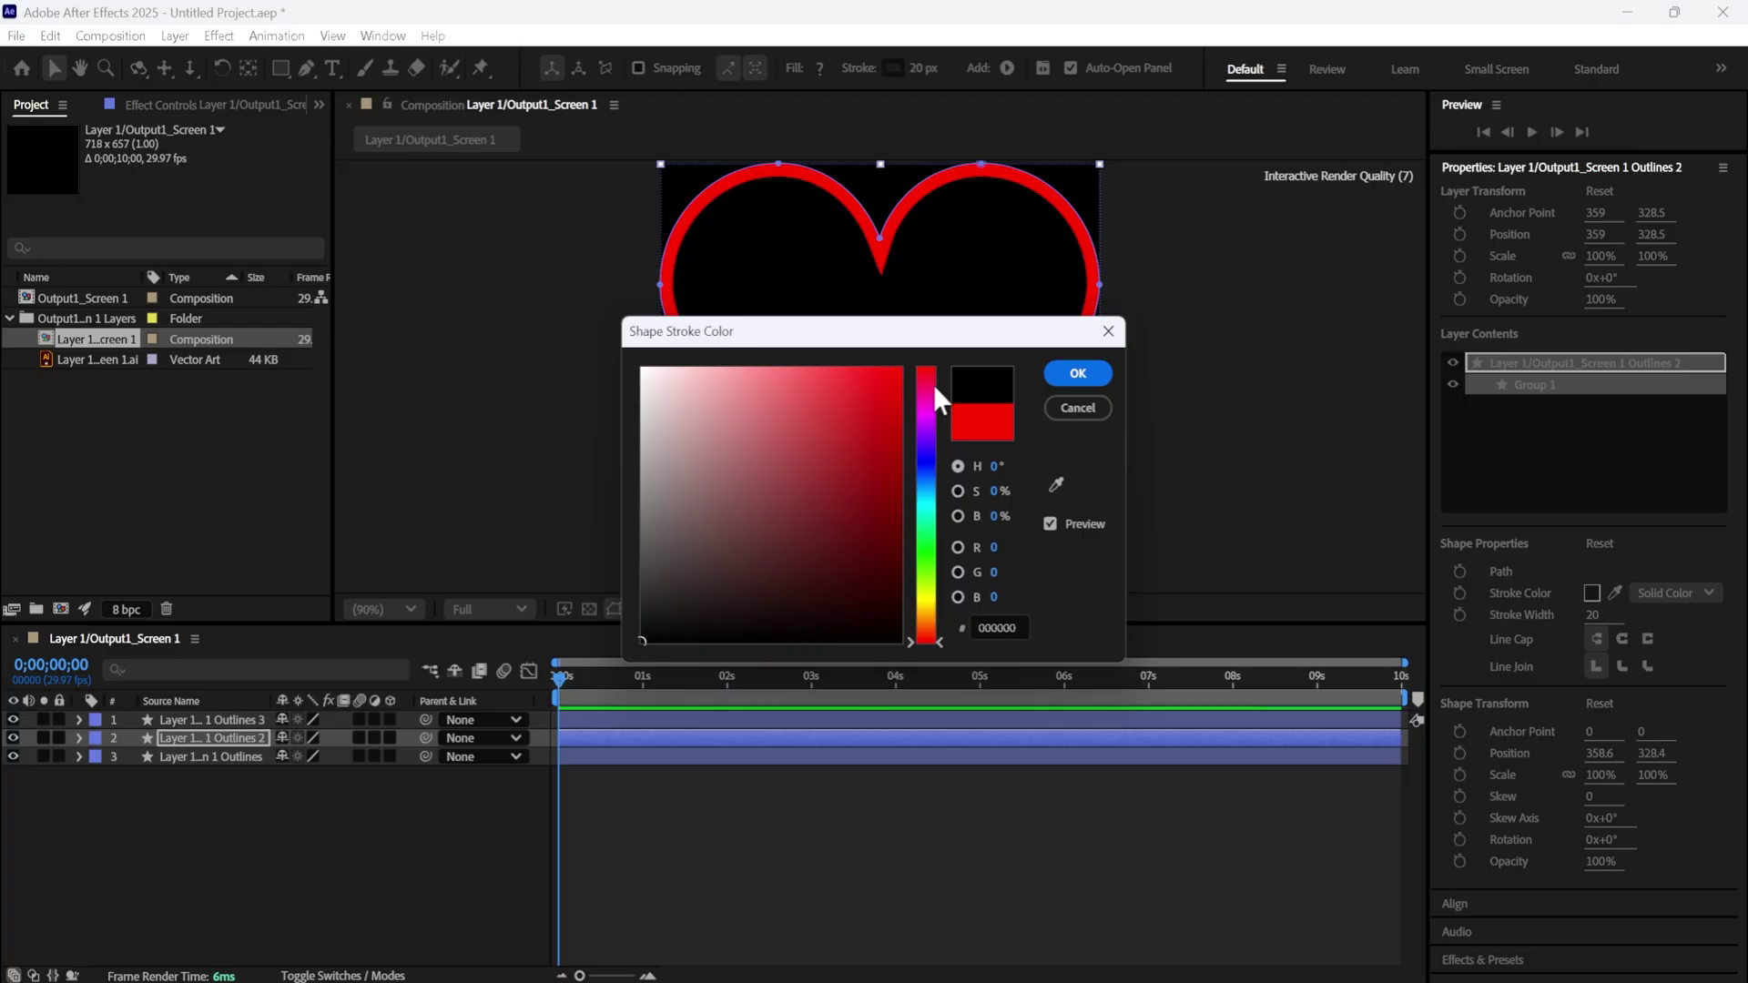
pyautogui.click(1078, 375)
pyautogui.click(922, 68)
pyautogui.write('1')
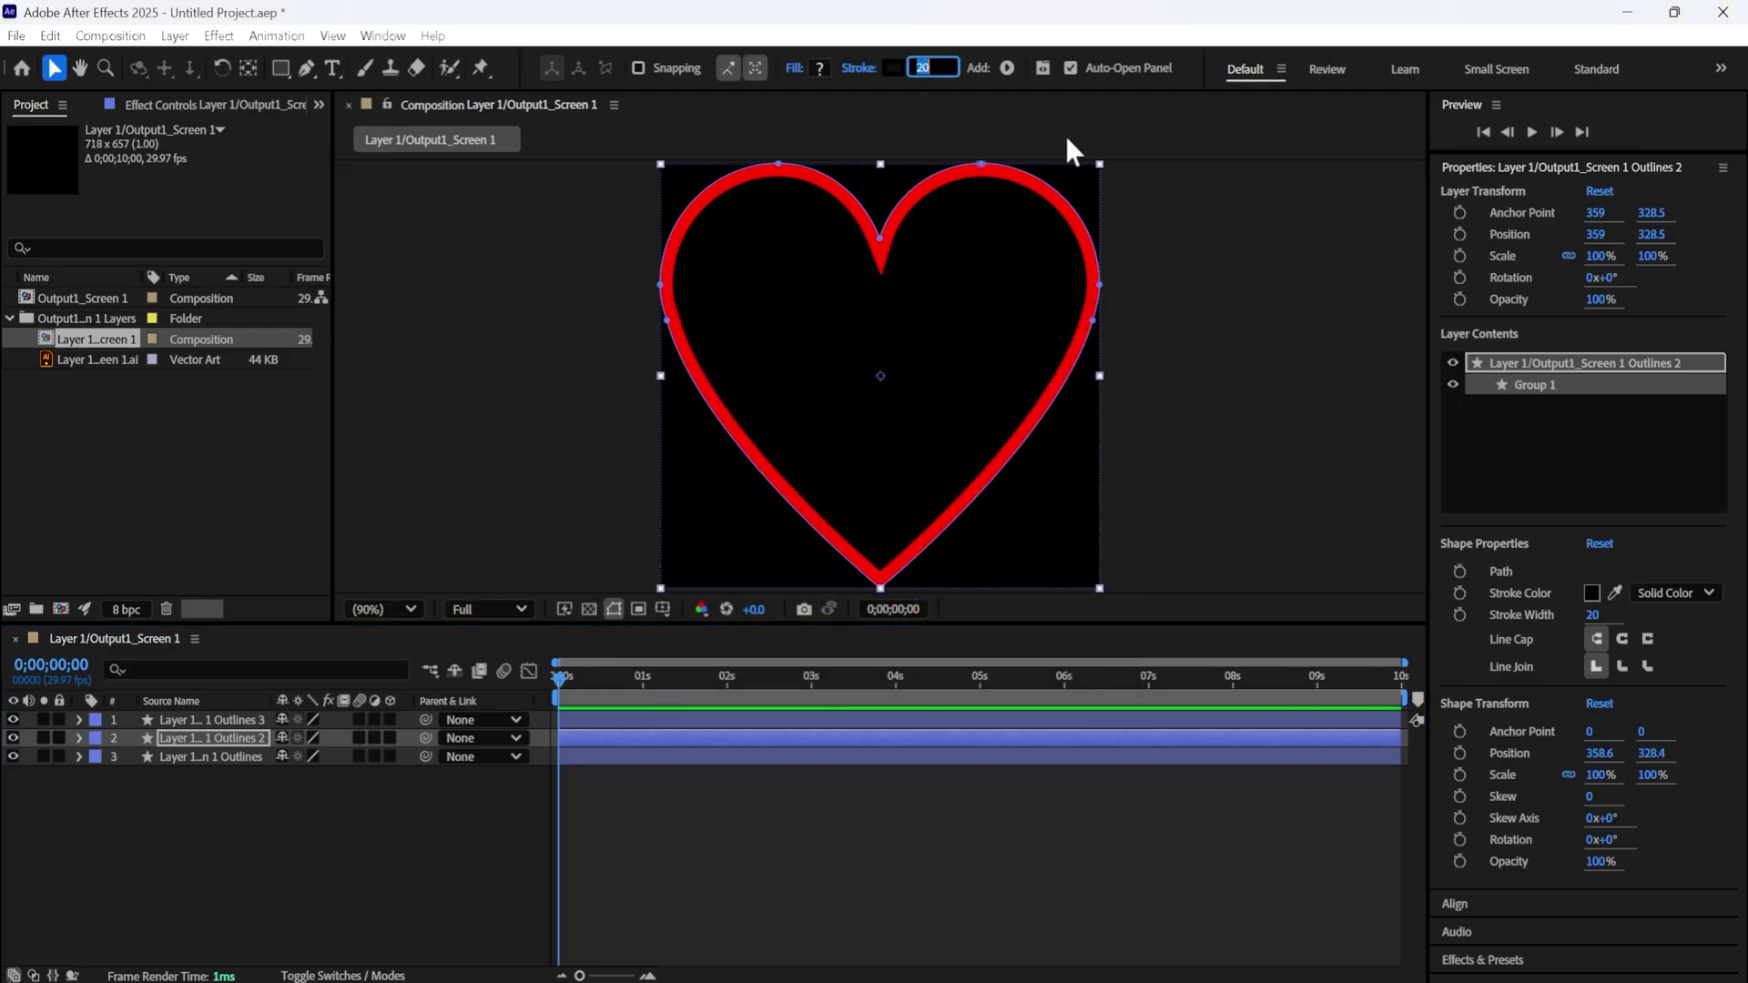
pyautogui.write('5')
pyautogui.click(420, 856)
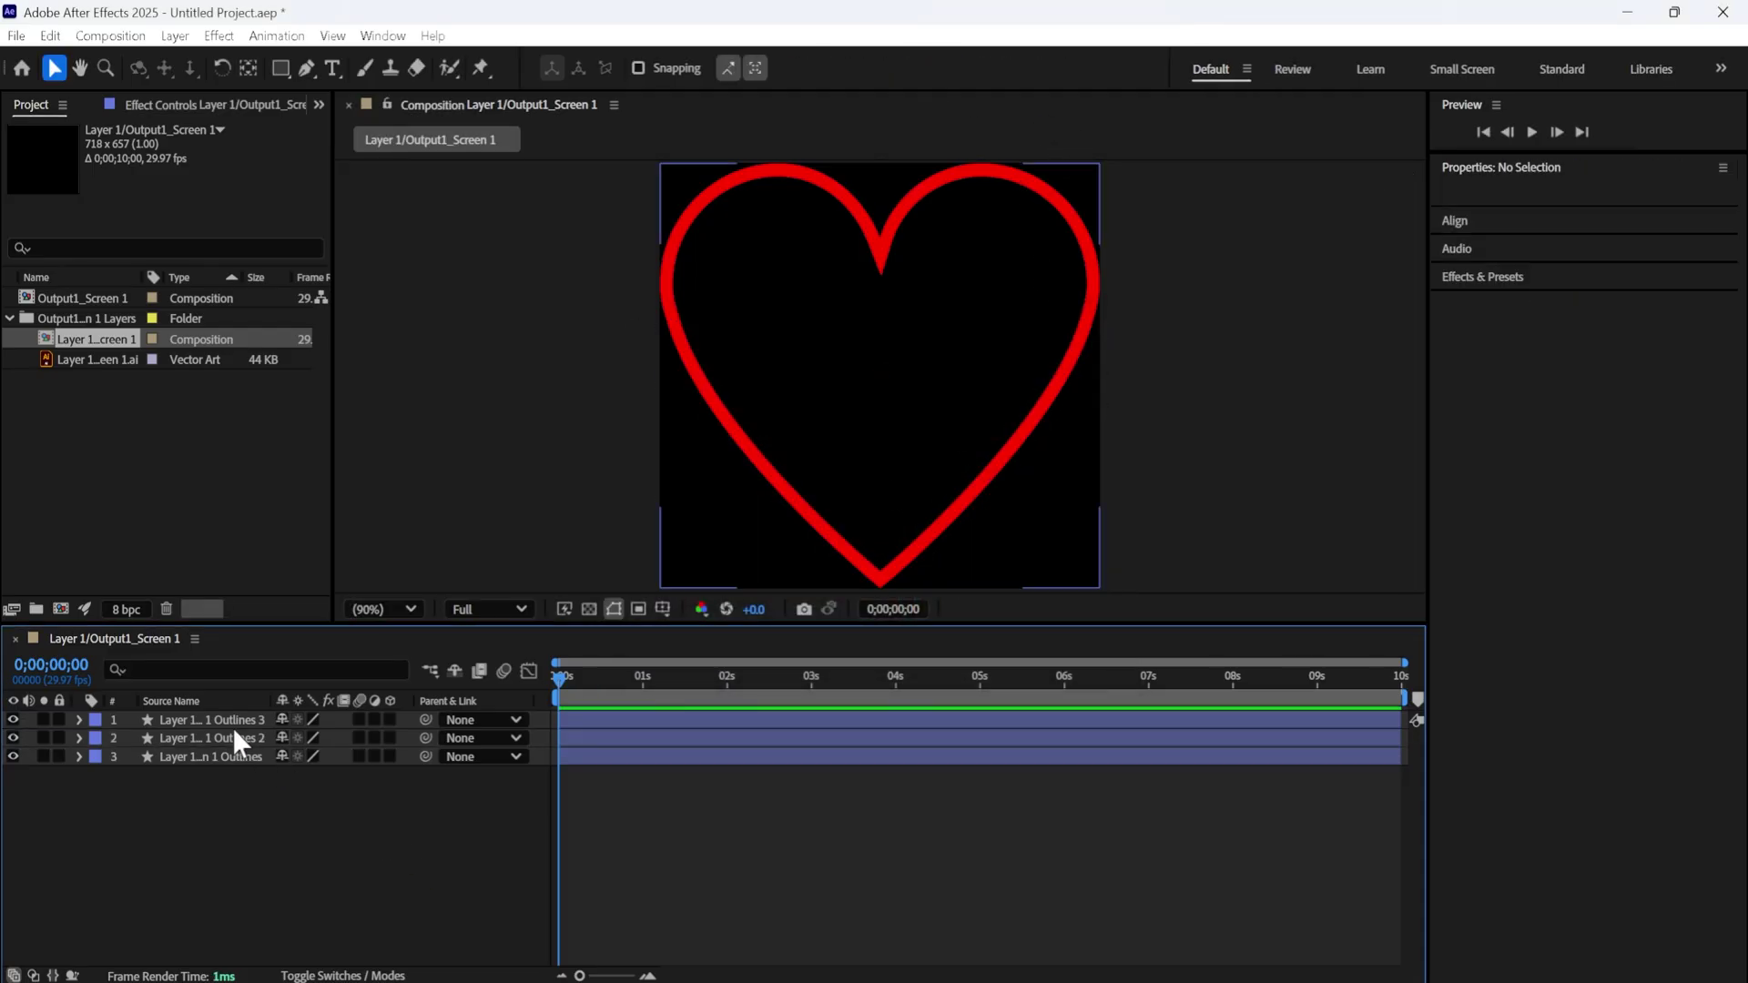
# Set the Outlines 3 layer's stroke to near-white FEFCFC with a width of 10 px.
pyautogui.click(235, 720)
pyautogui.click(893, 69)
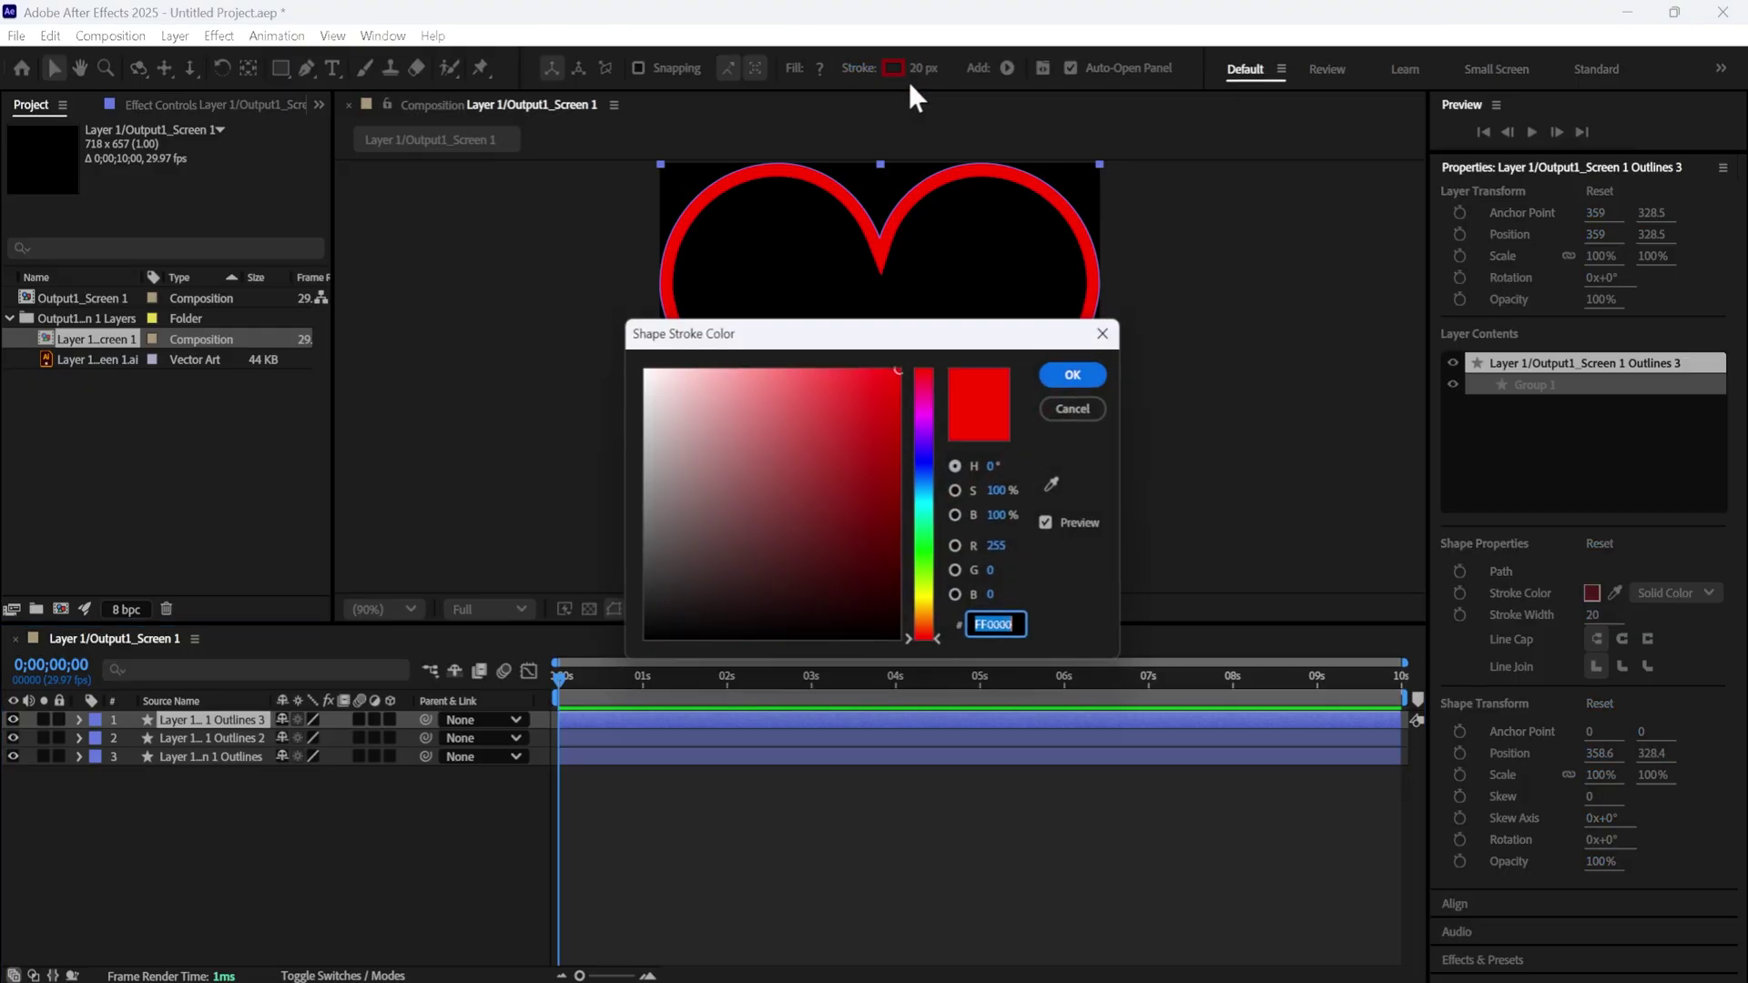
pyautogui.click(641, 369)
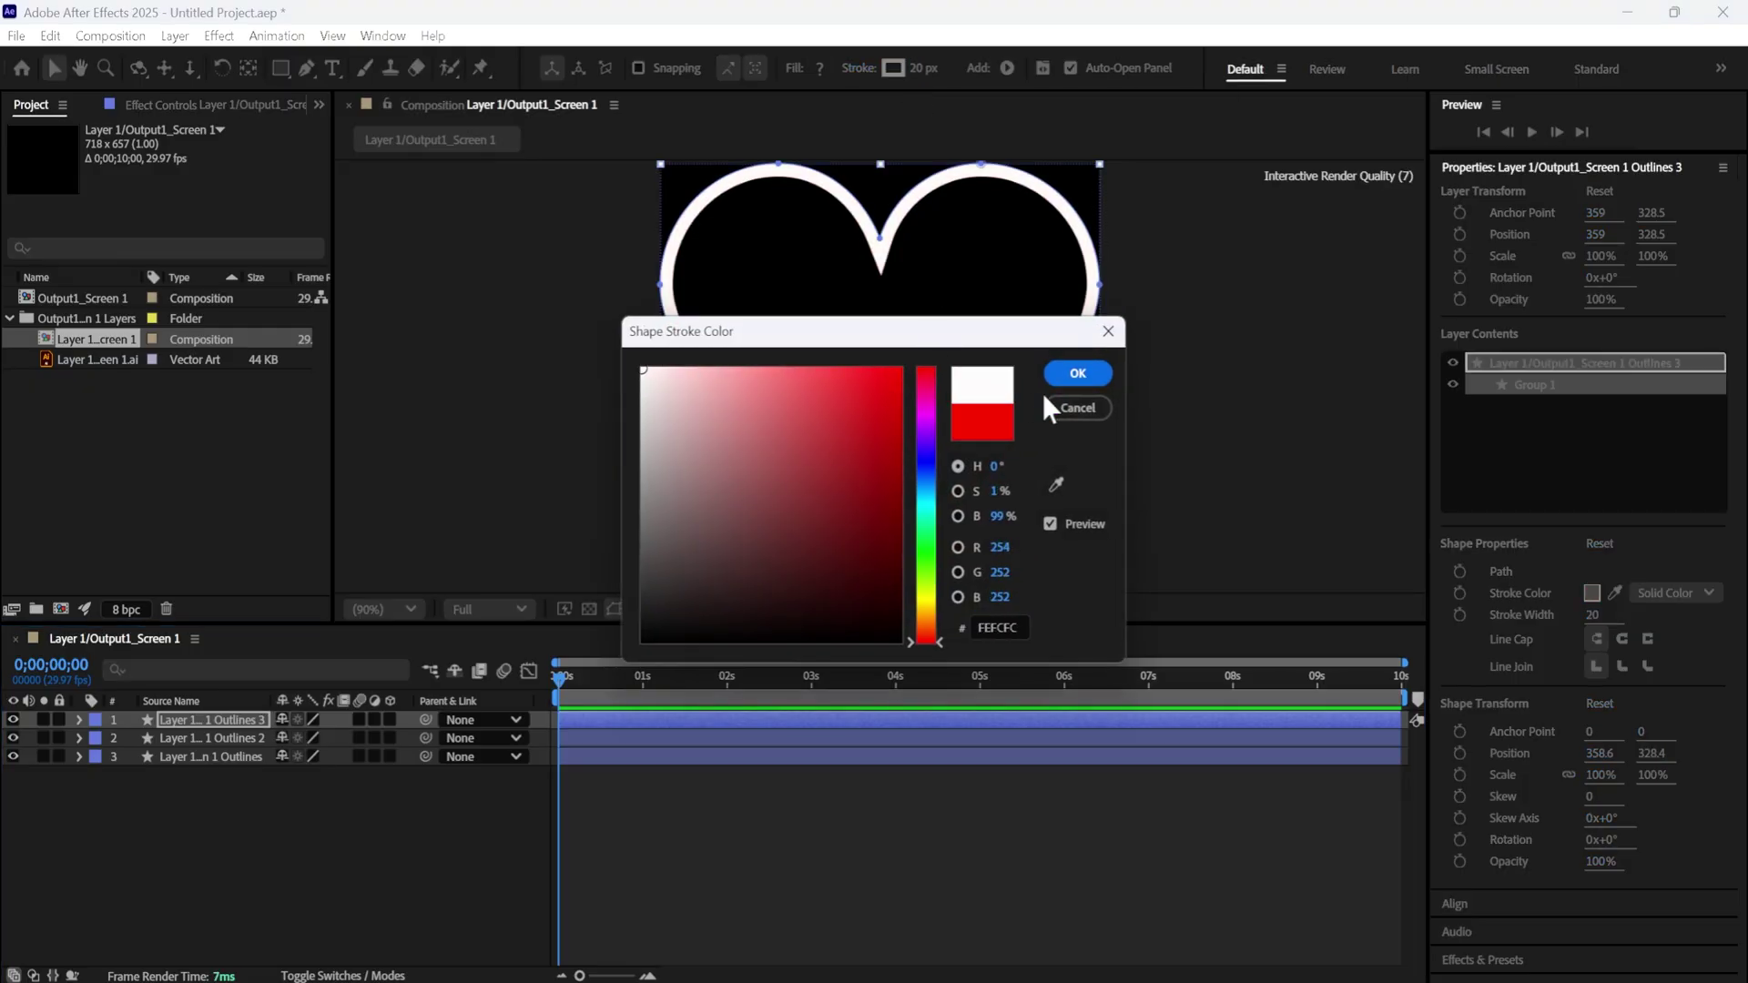
pyautogui.click(1069, 374)
pyautogui.click(922, 68)
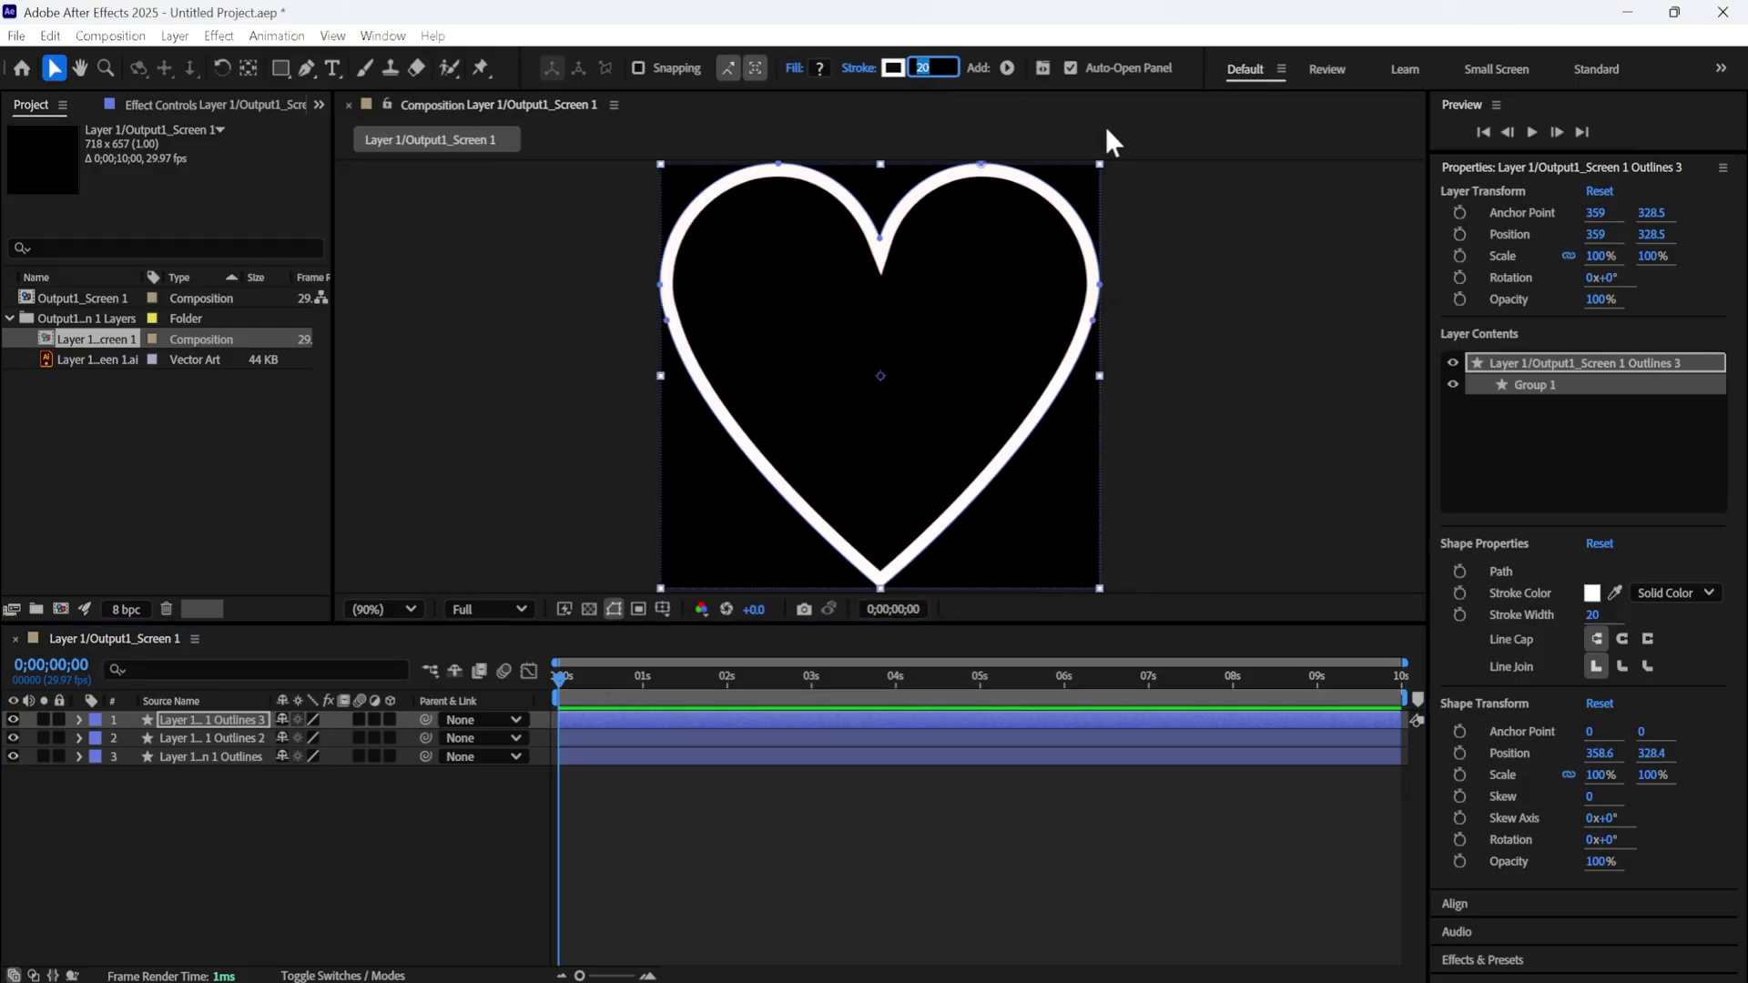
pyautogui.write('10')
pyautogui.click(270, 867)
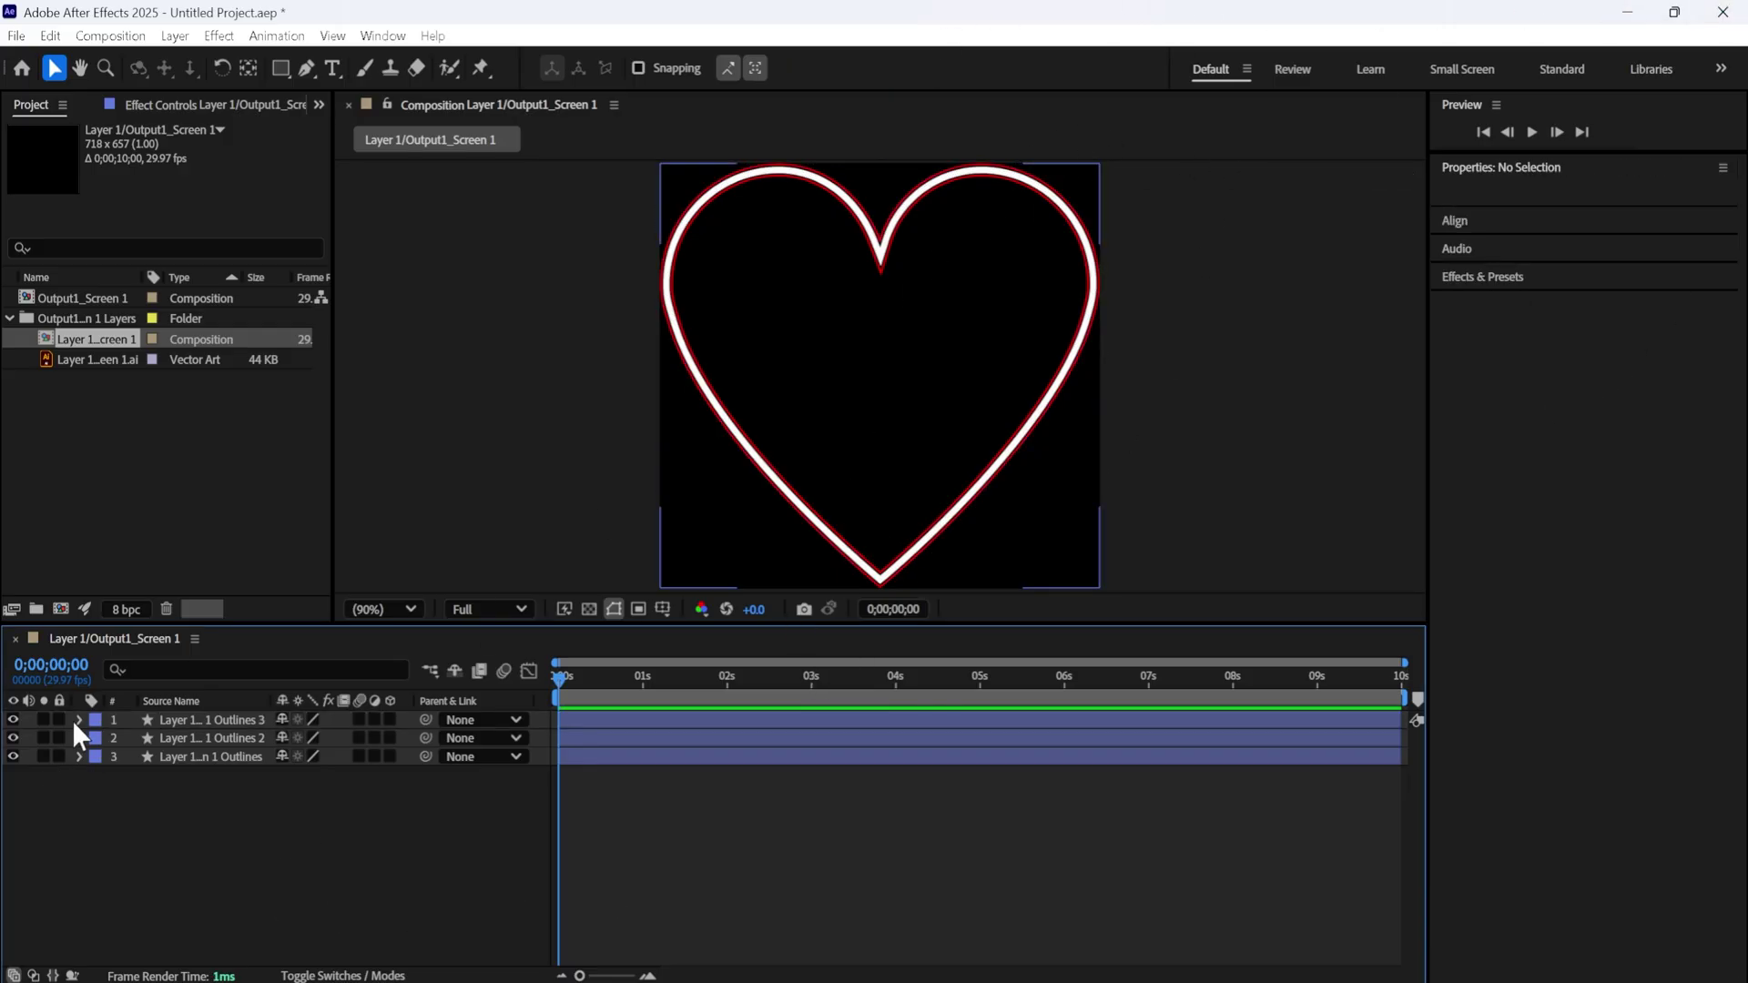
# Expand the Outlines 3 layer's Stroke 1 properties and set Line Cap to Round Cap and Line Join to Round Join.
pyautogui.click(78, 720)
pyautogui.click(99, 739)
pyautogui.click(114, 757)
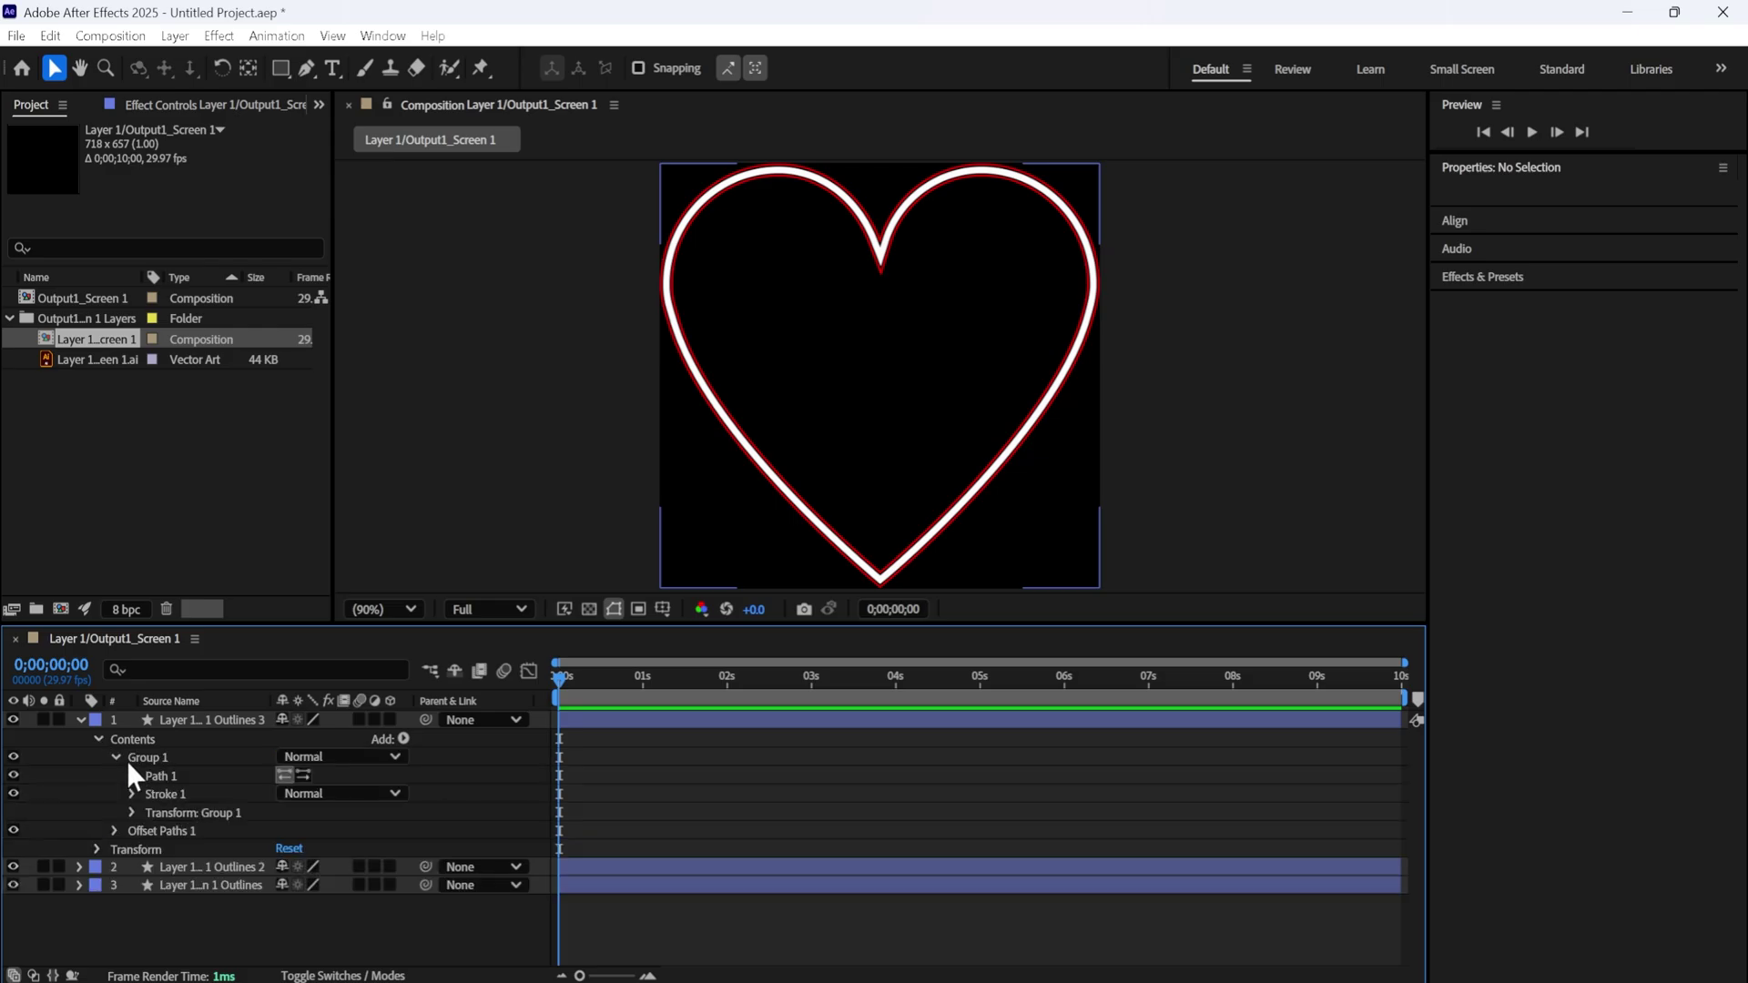
pyautogui.click(132, 794)
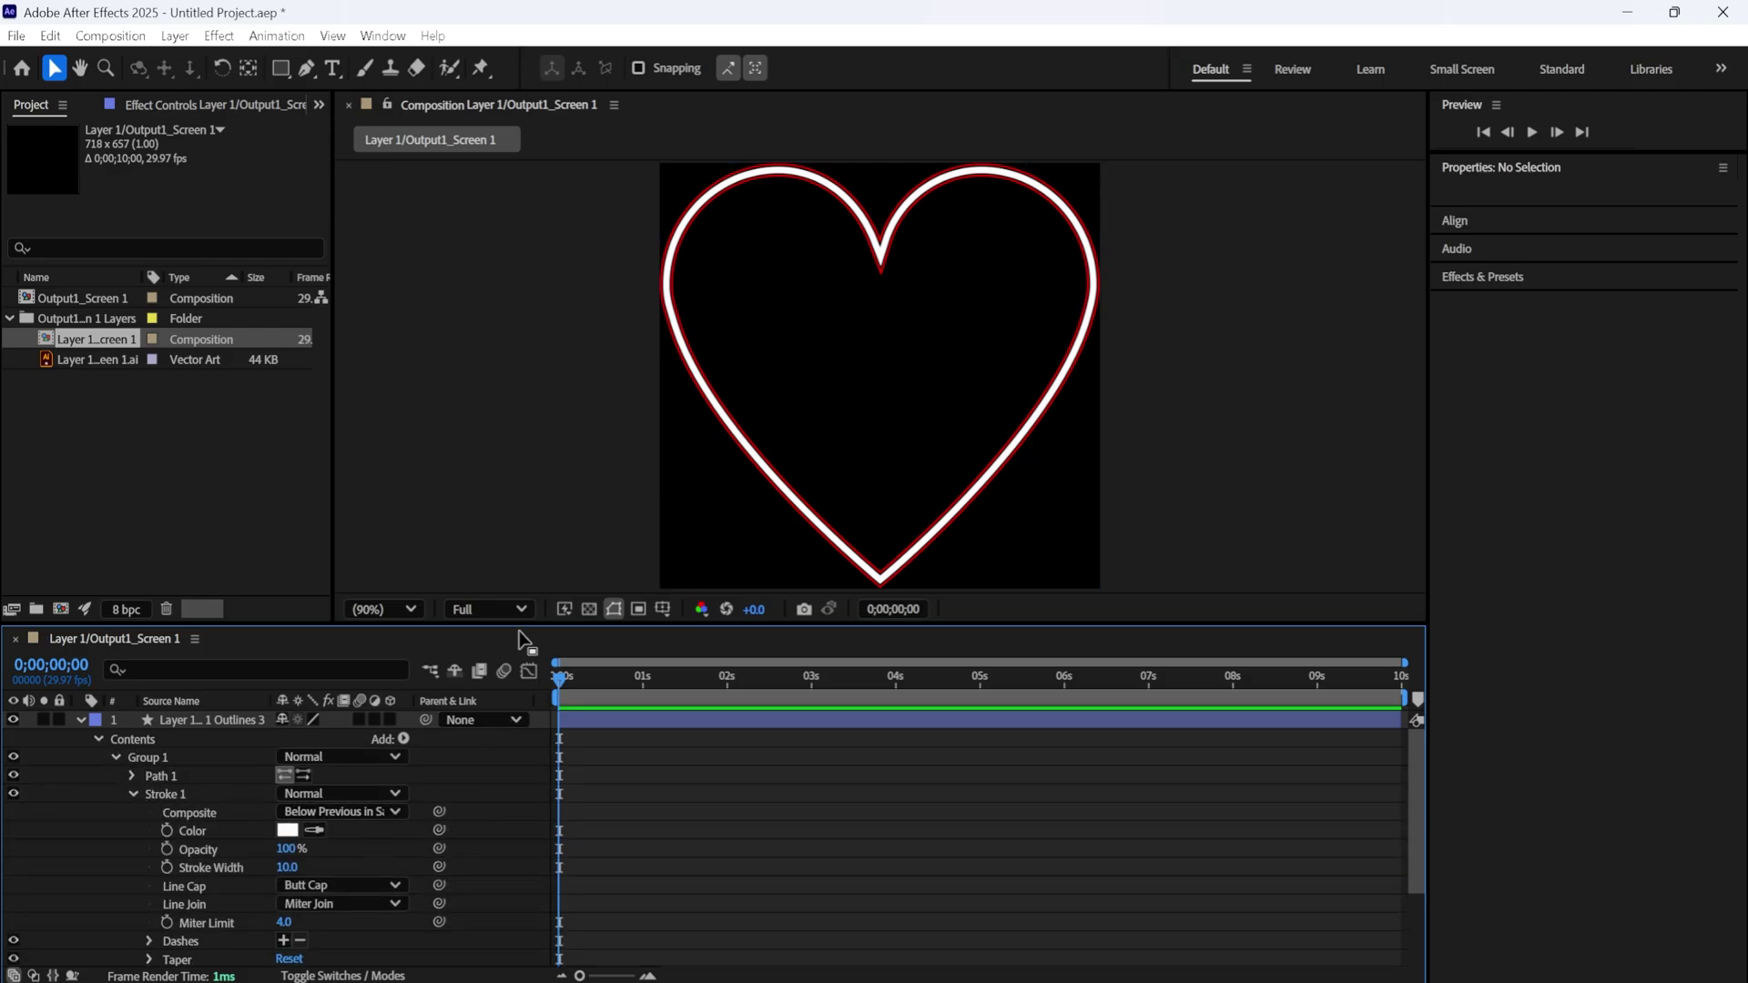
pyautogui.moveTo(520, 626); pyautogui.dragTo(520, 520)
pyautogui.click(344, 779)
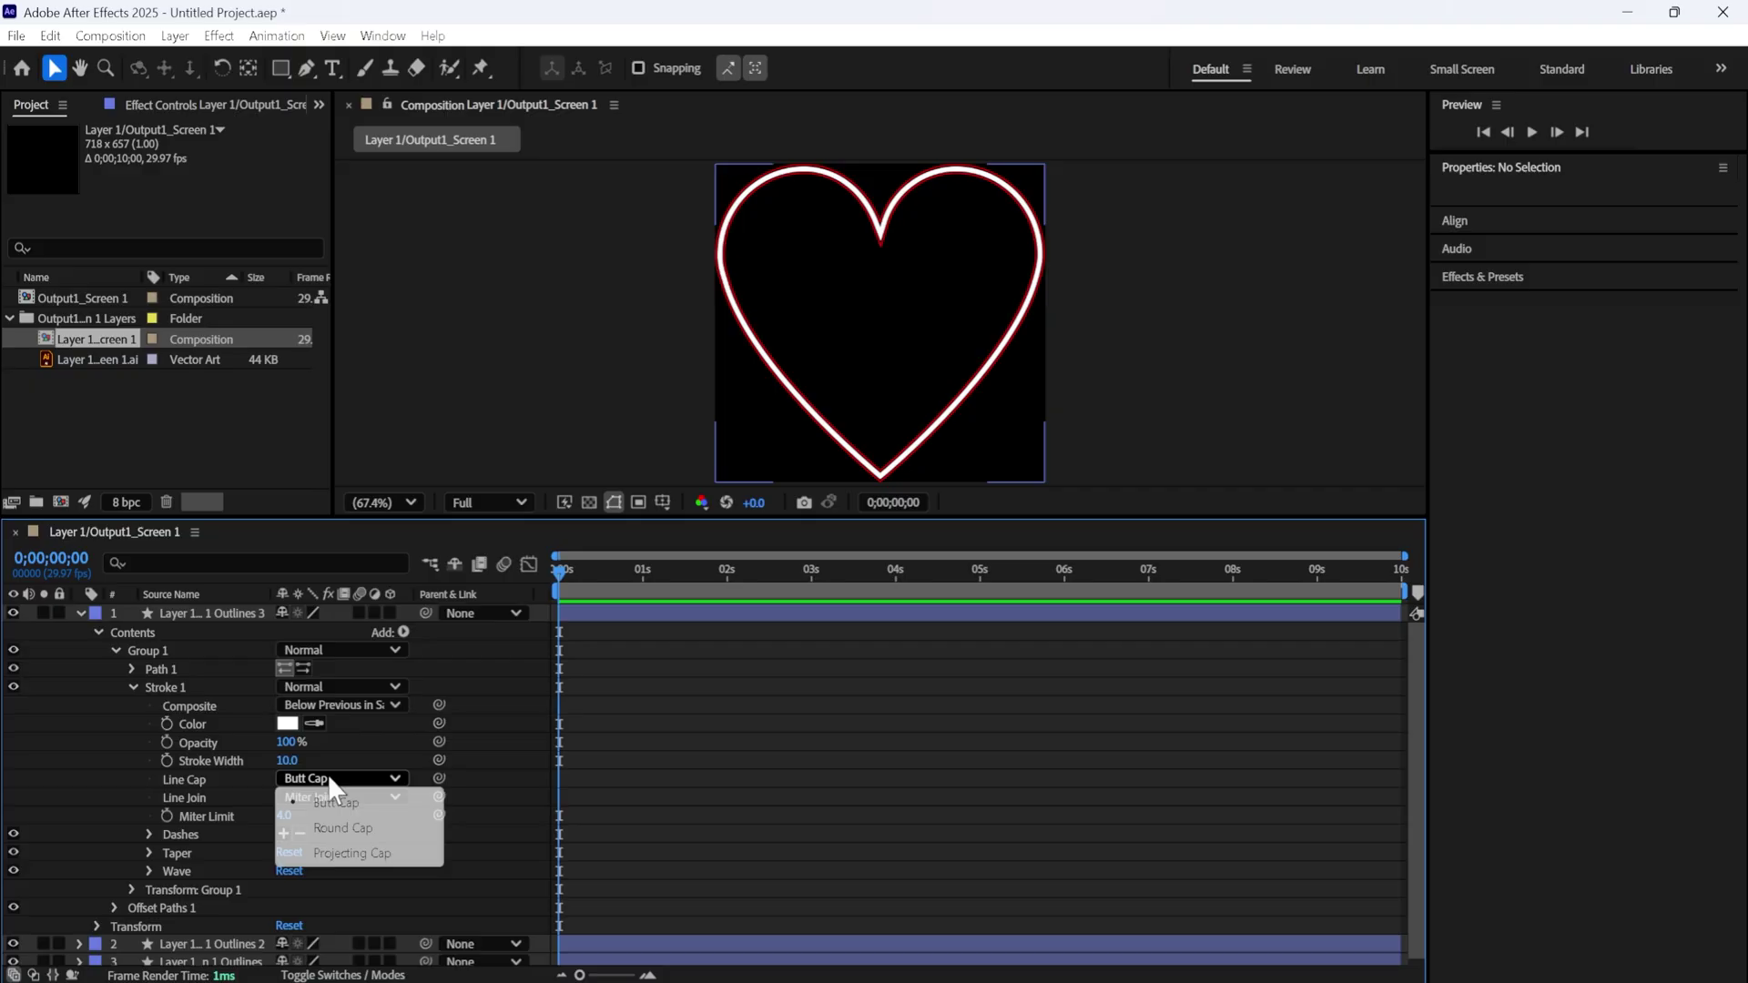
pyautogui.click(344, 827)
pyautogui.click(341, 797)
pyautogui.click(344, 846)
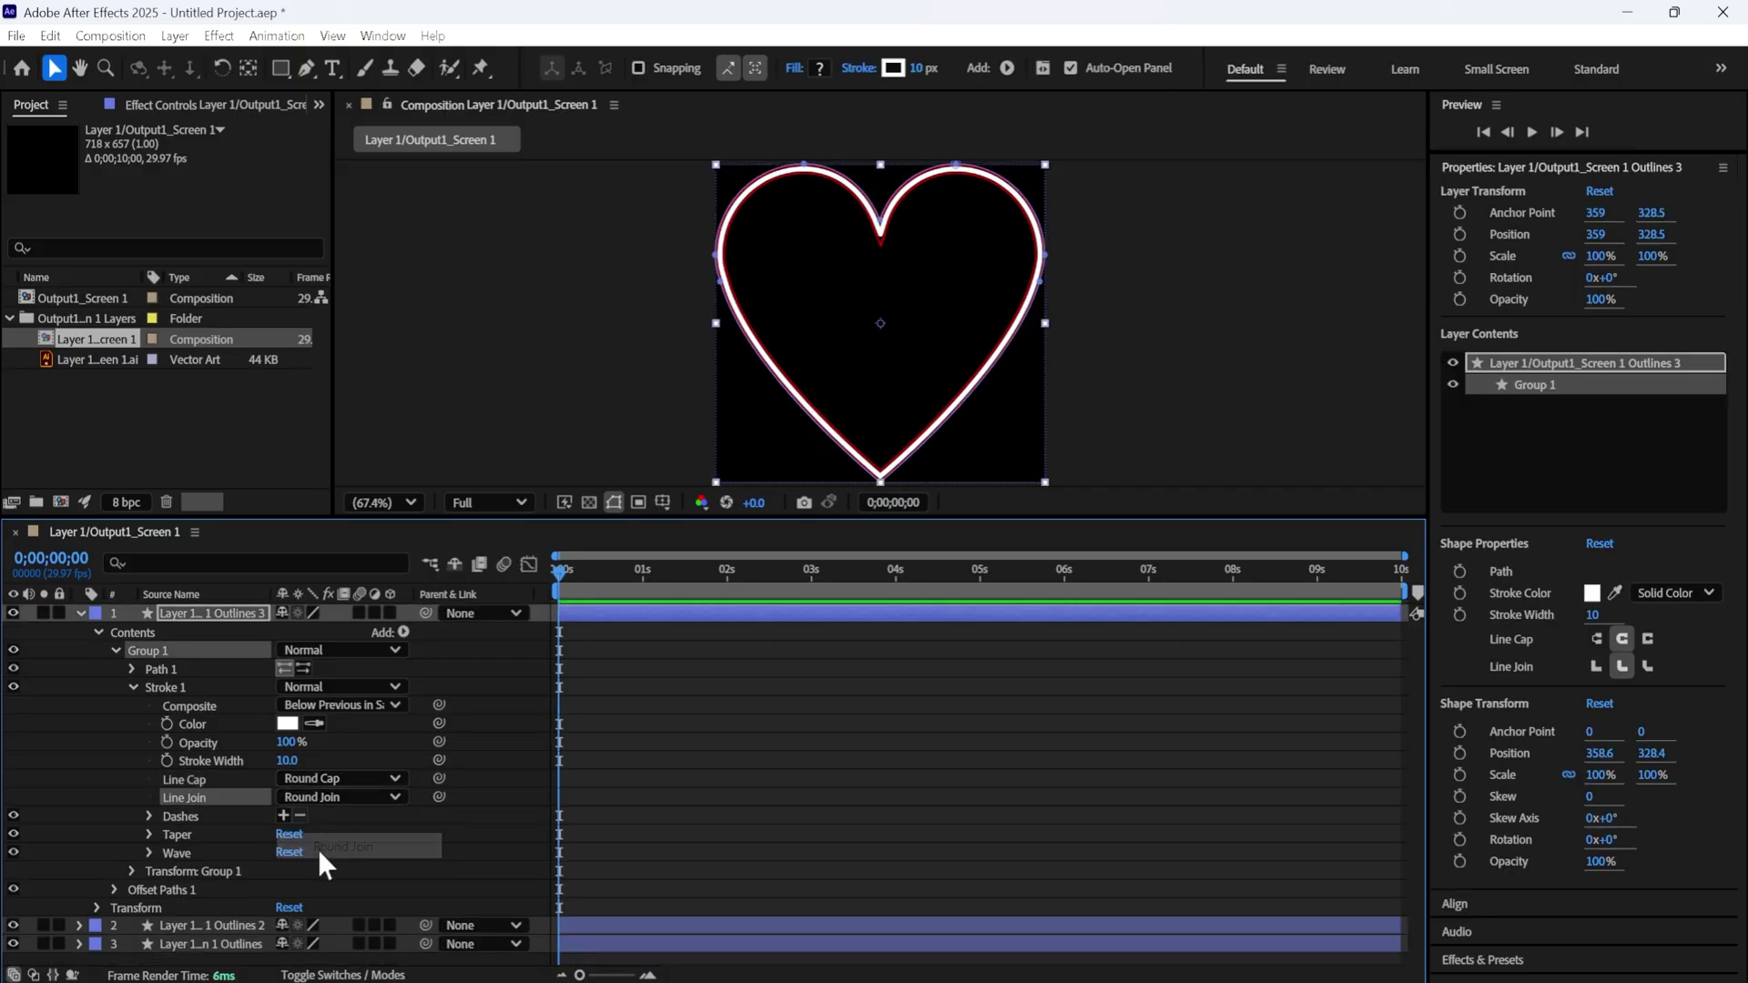
# Add dashes to the Outlines 3 stroke with Dash at 0 and Gap at 20.
pyautogui.click(283, 816)
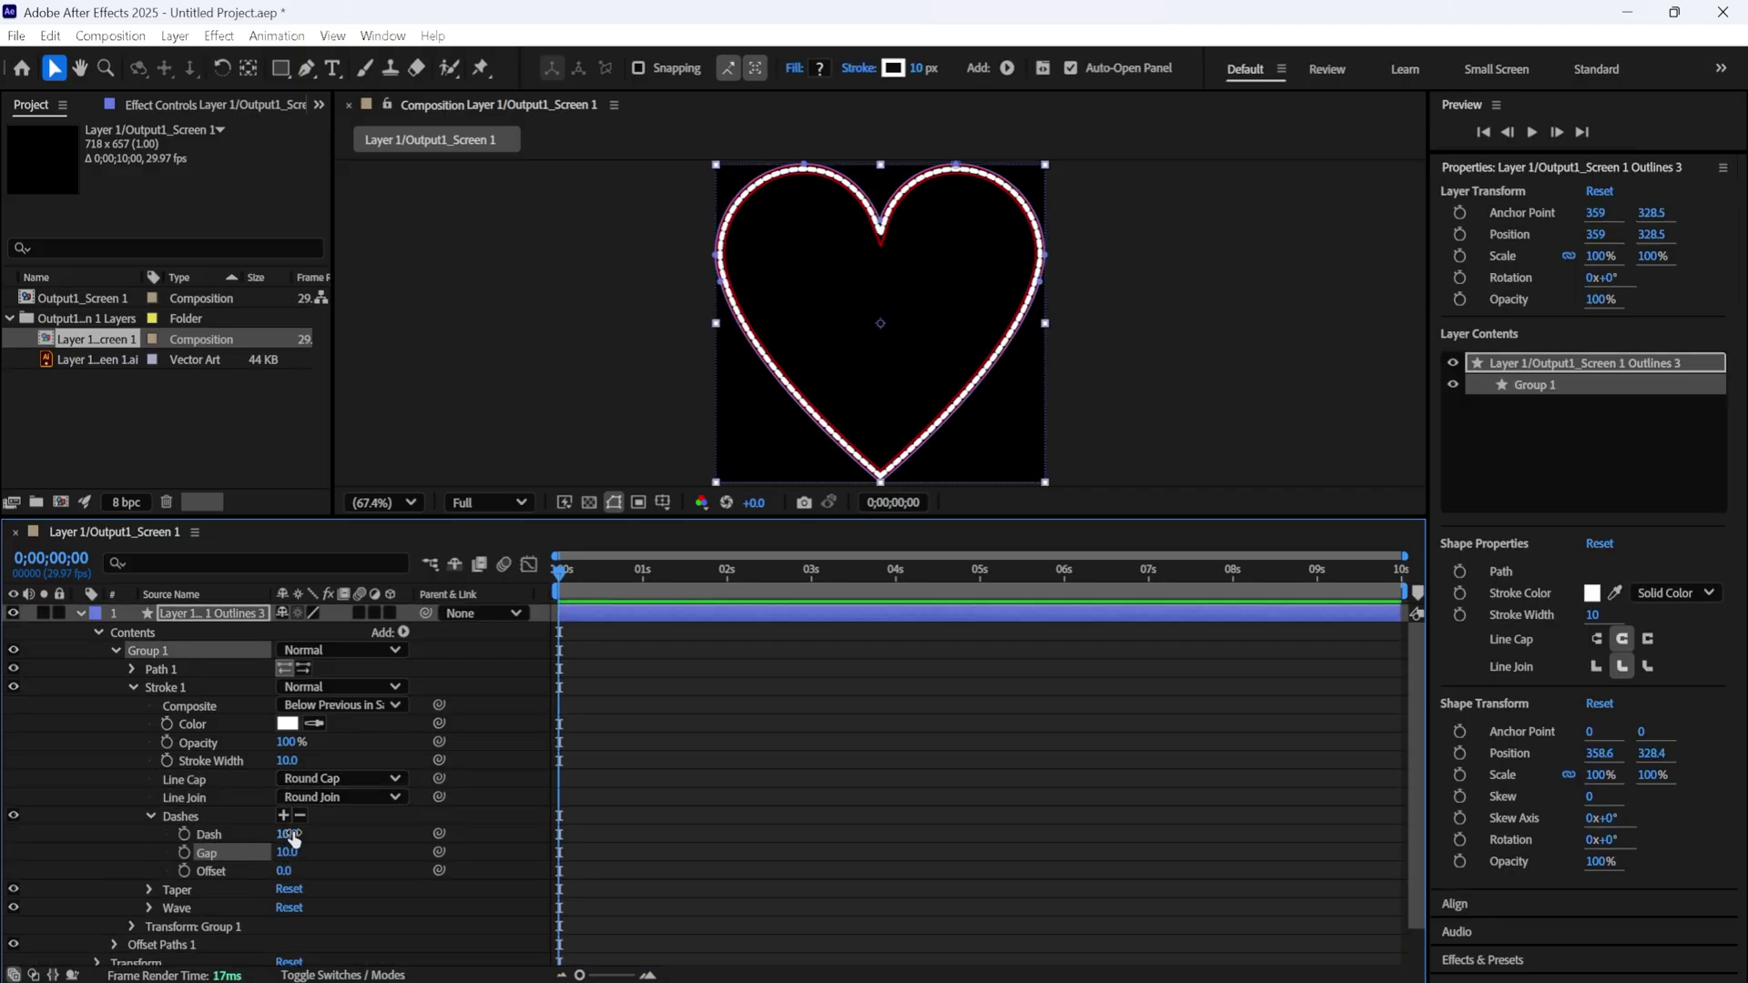
pyautogui.moveTo(293, 839); pyautogui.dragTo(194, 869)
pyautogui.click(287, 852)
pyautogui.write('2')
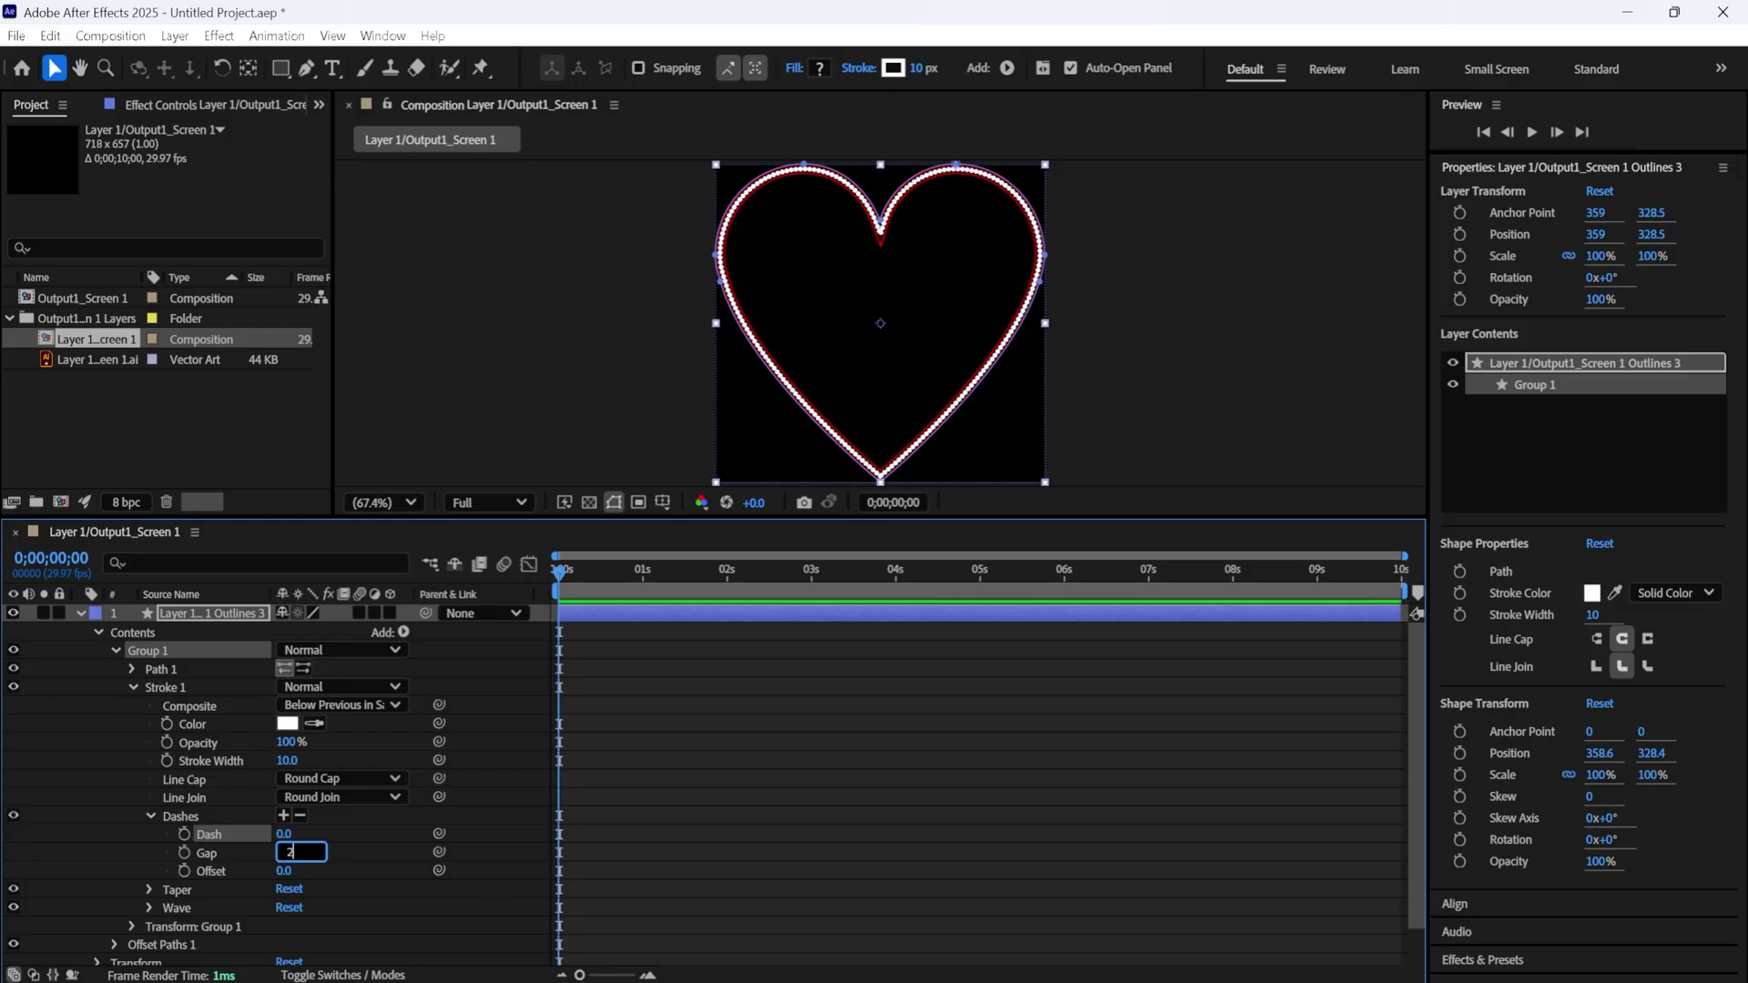
pyautogui.write('0')
pyautogui.click(386, 849)
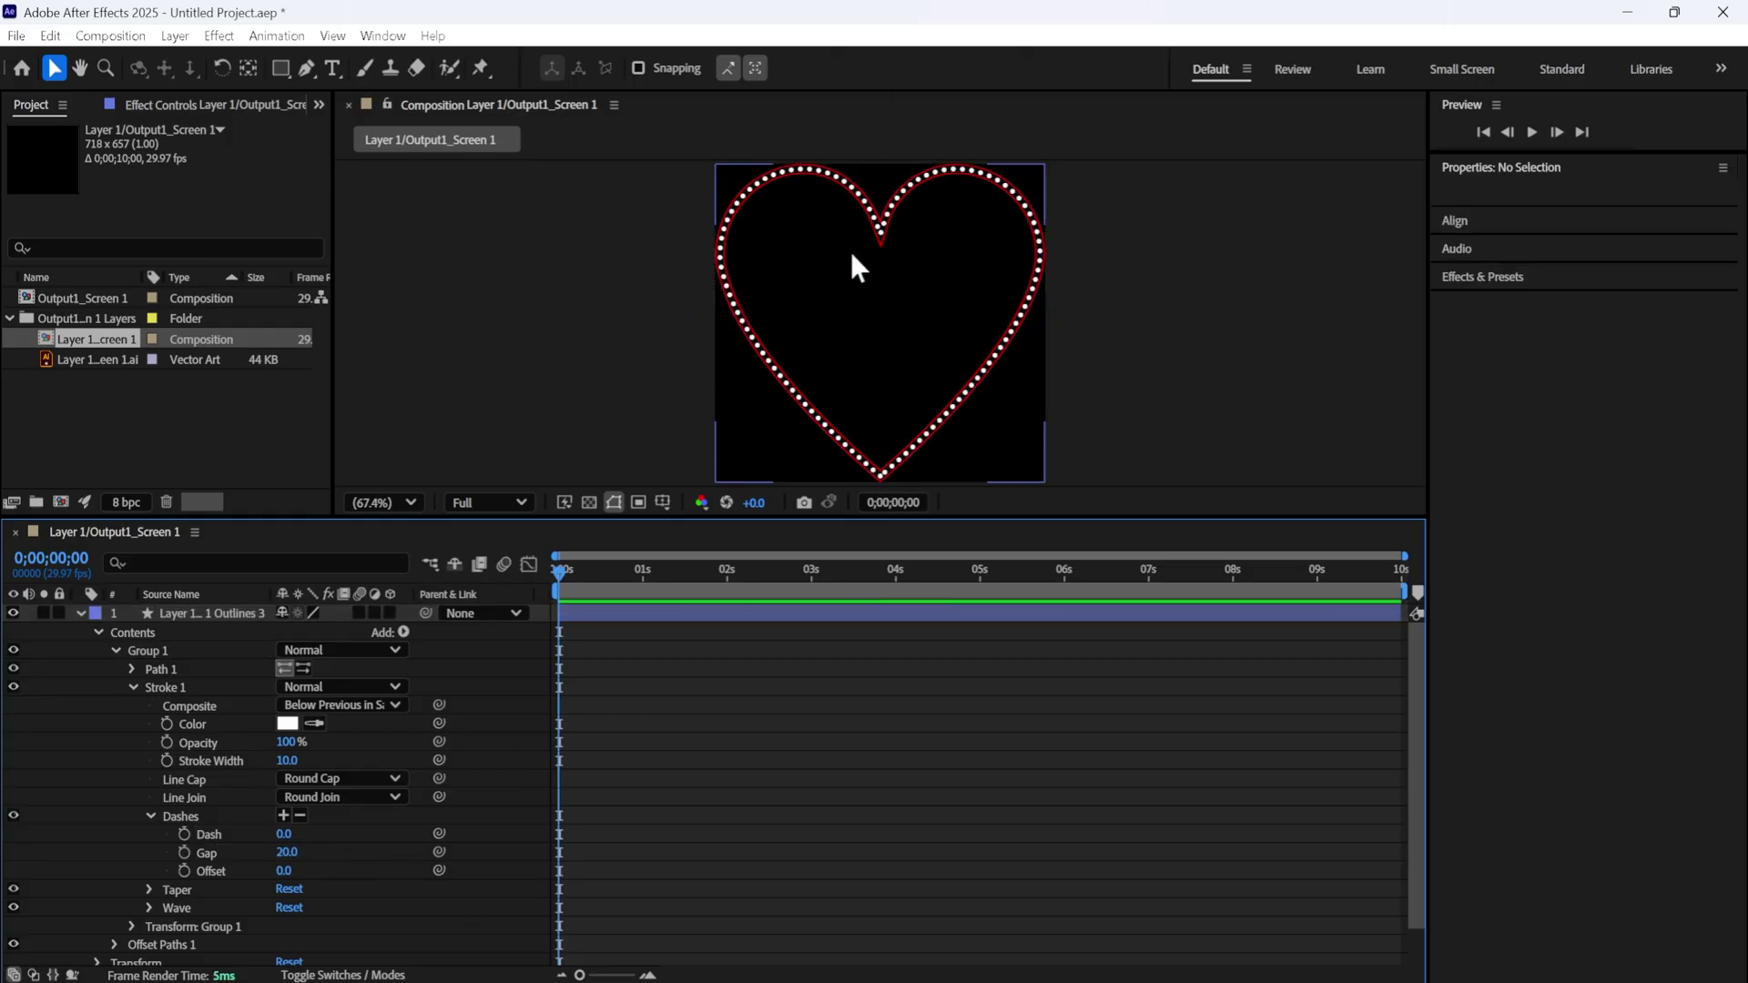
# Add the expression time*-100 to the Offset of the stroke's dashes.
pyautogui.keyDown('alt'); pyautogui.click(185, 872); pyautogui.keyUp('alt')
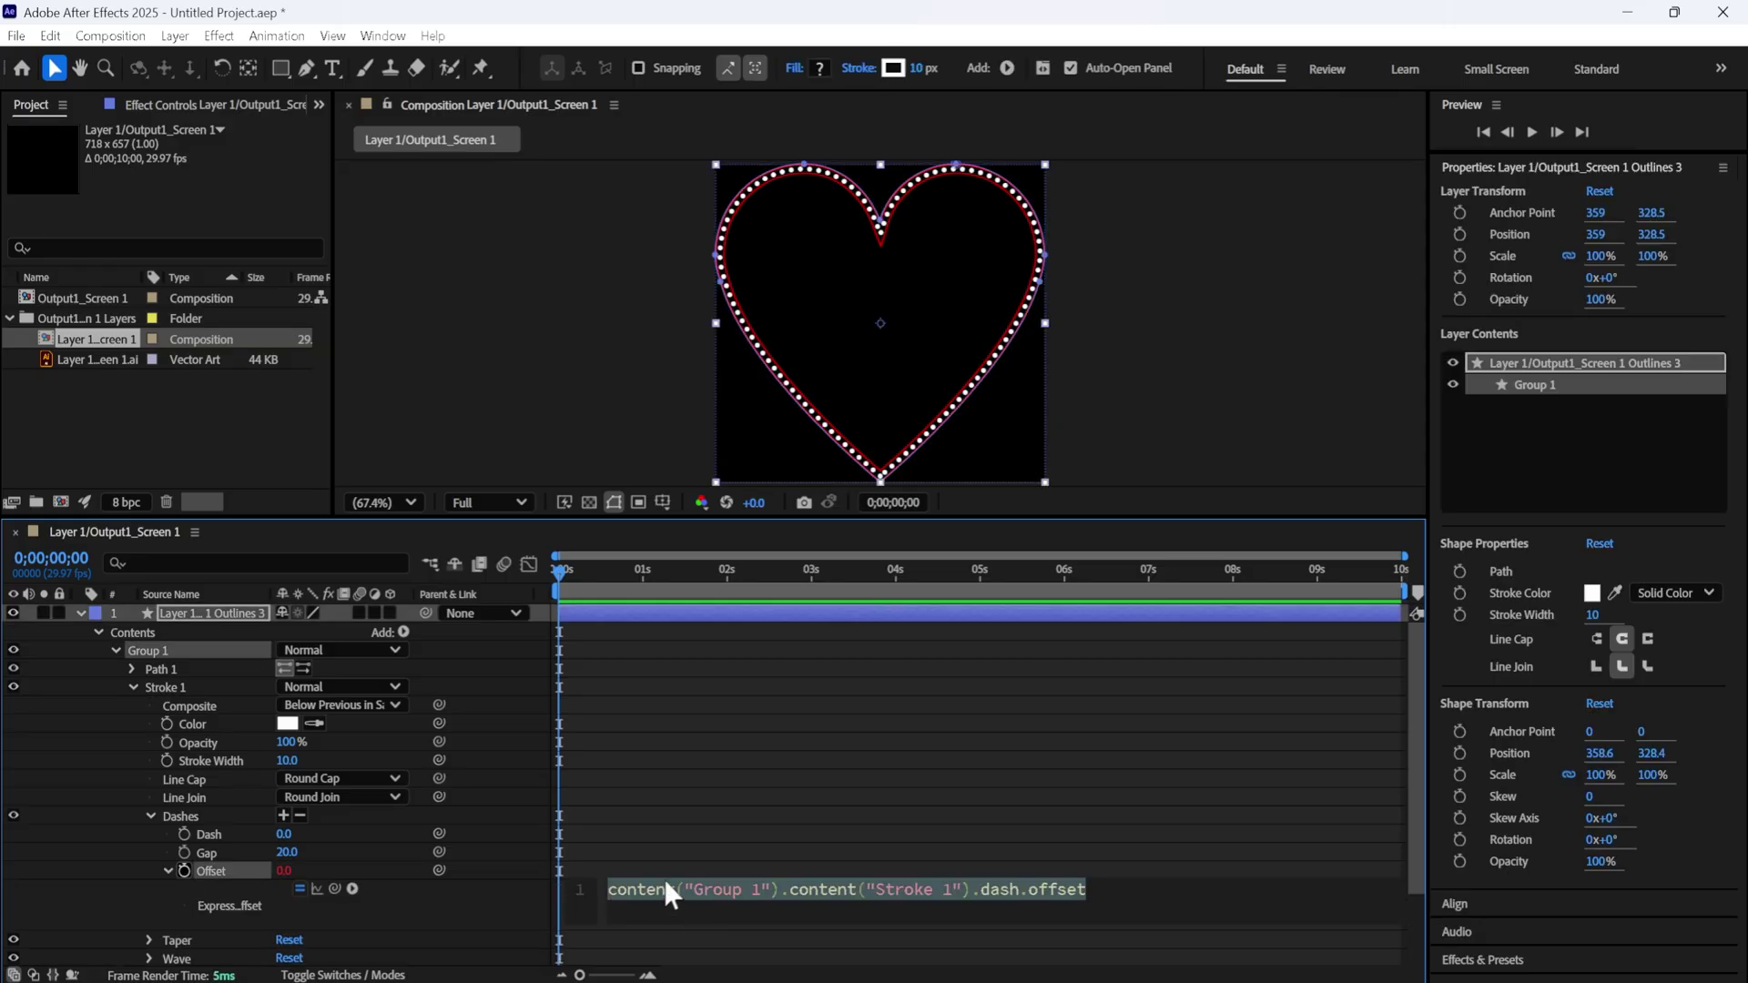
pyautogui.write('time')
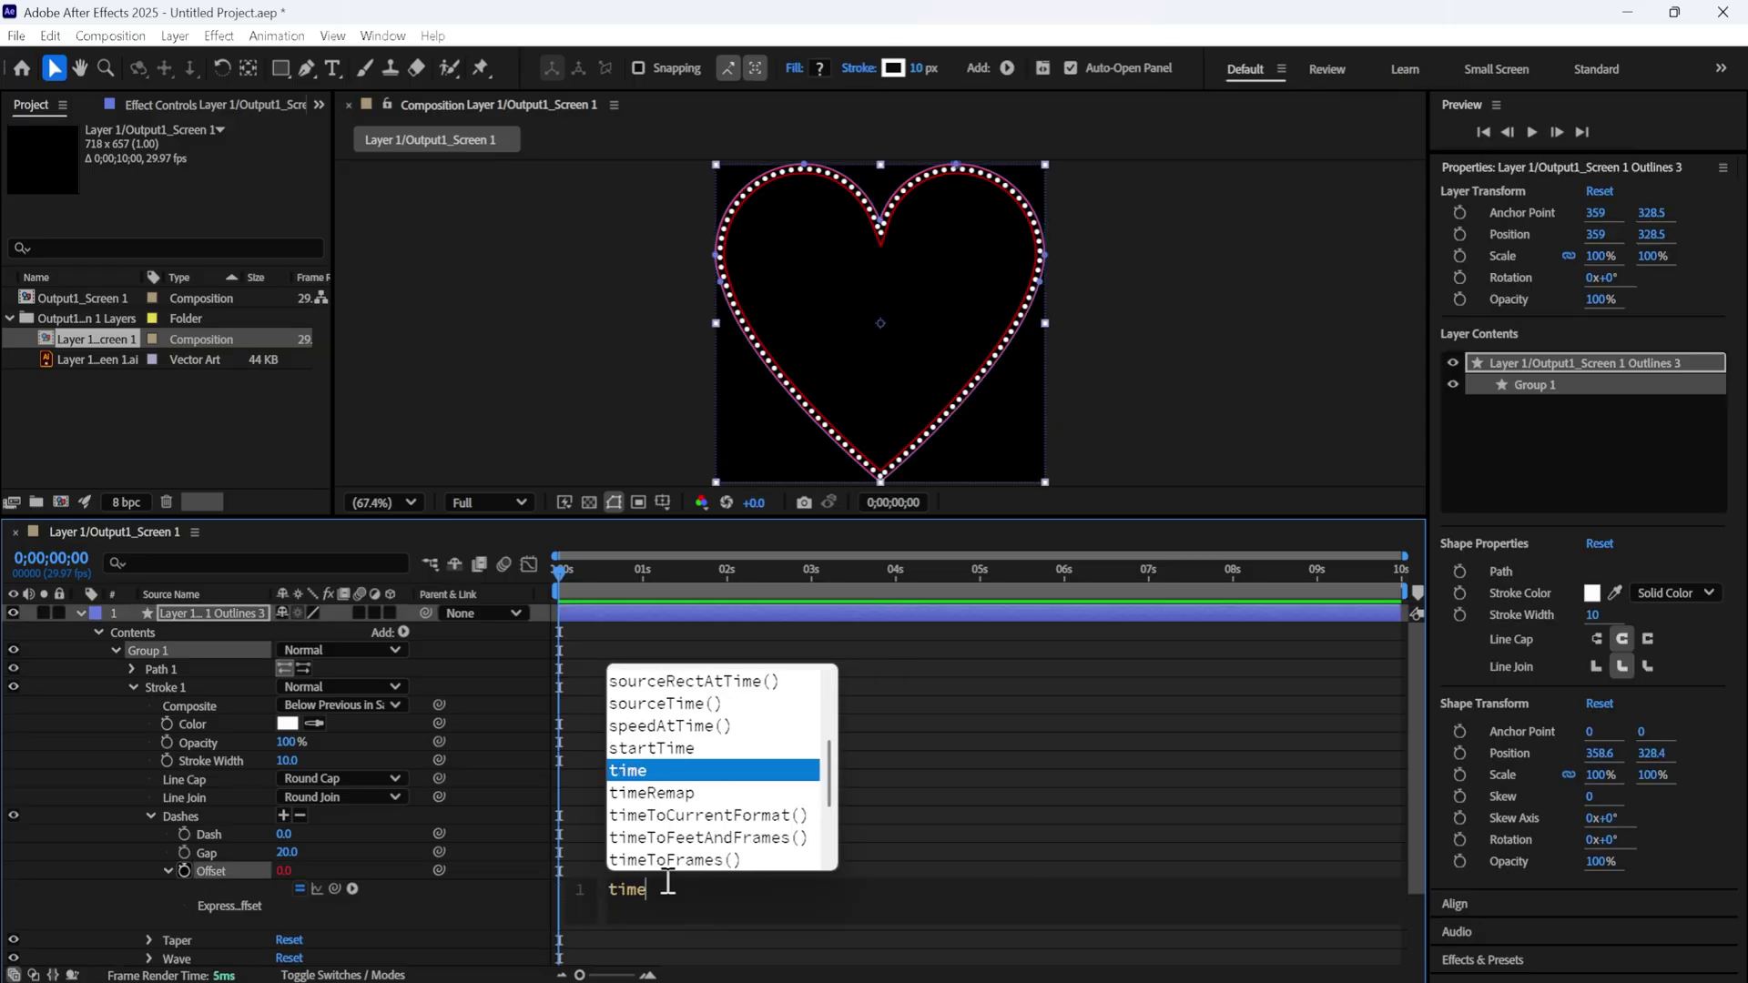
pyautogui.write('*')
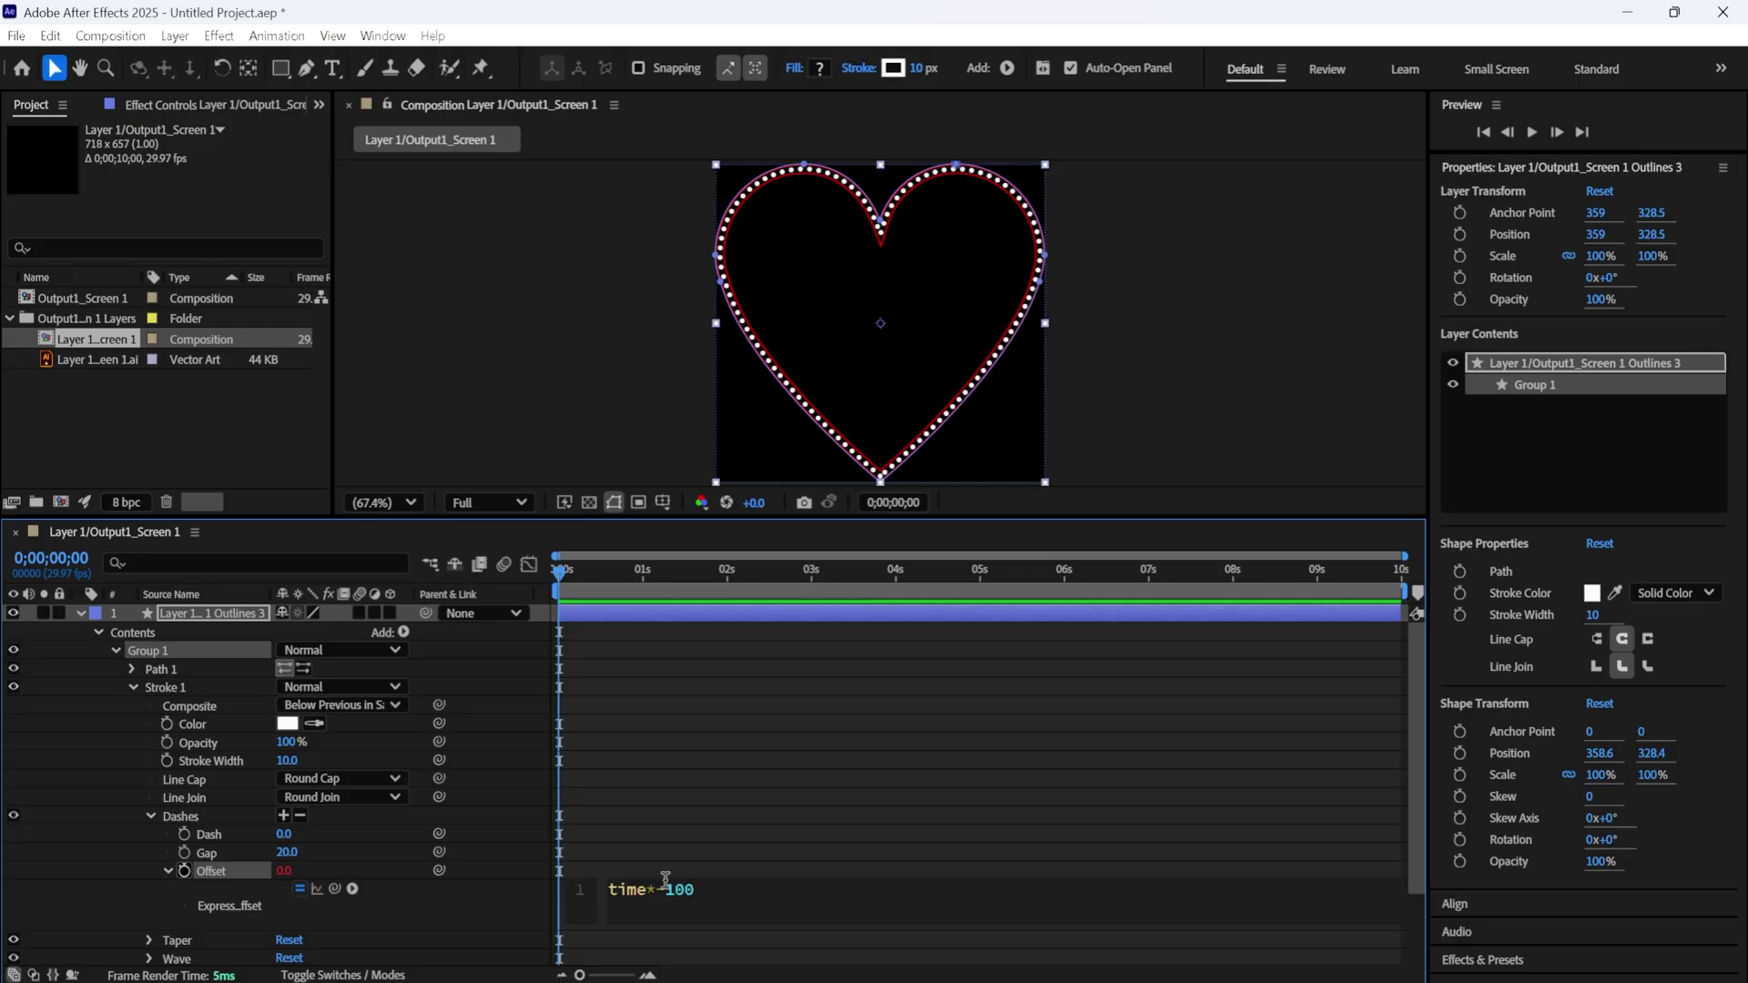
pyautogui.write('-100')
pyautogui.click(473, 900)
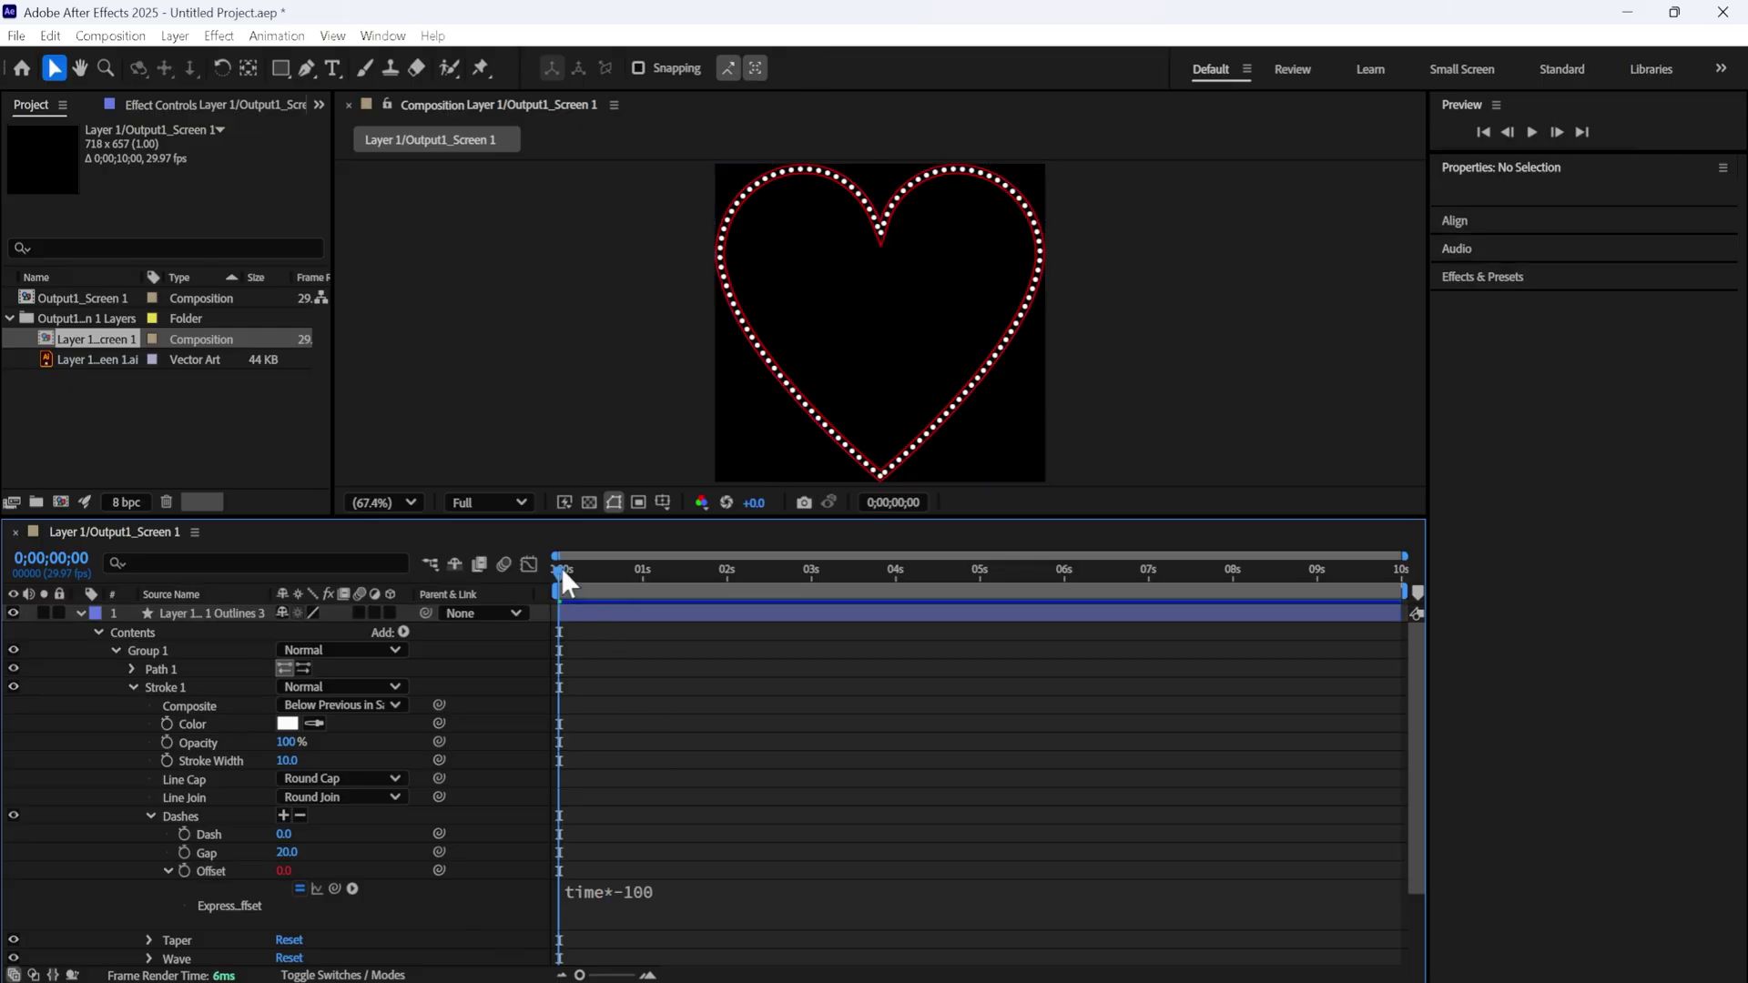
# Preview the animated dotted outline from the start and collapse the Outlines 3 layer's properties.
pyautogui.moveTo(561, 567); pyautogui.dragTo(424, 678)
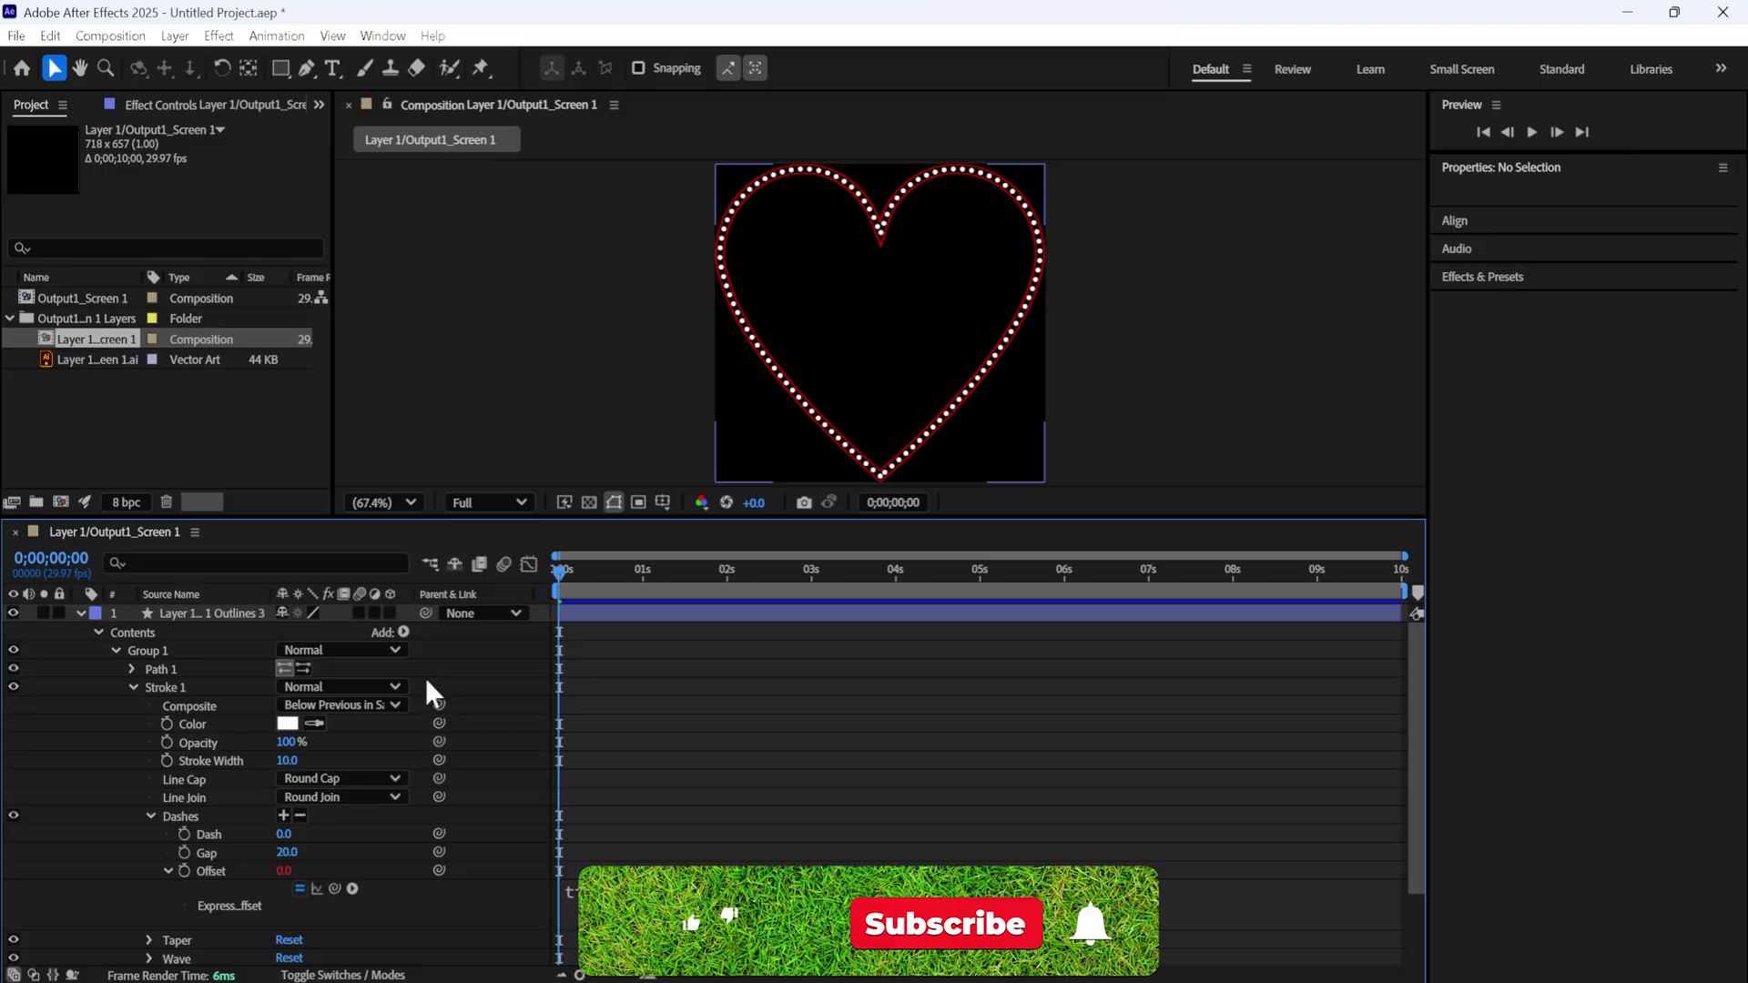
pyautogui.press('space')
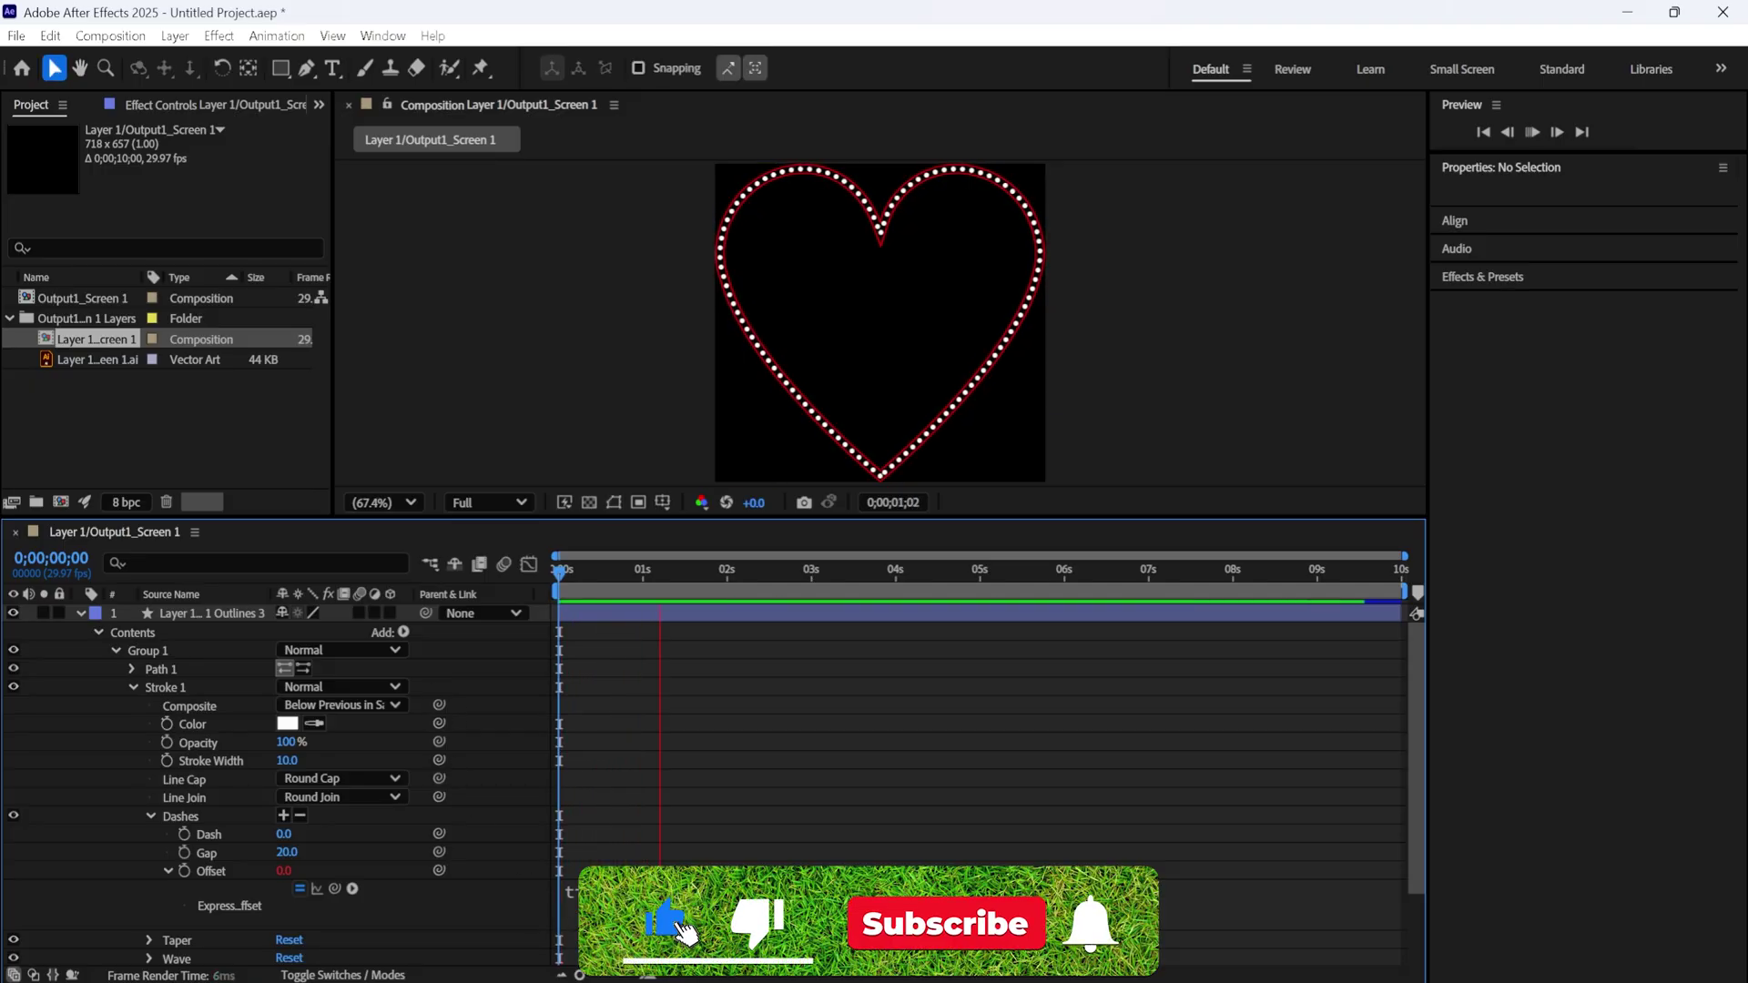
pyautogui.press('space')
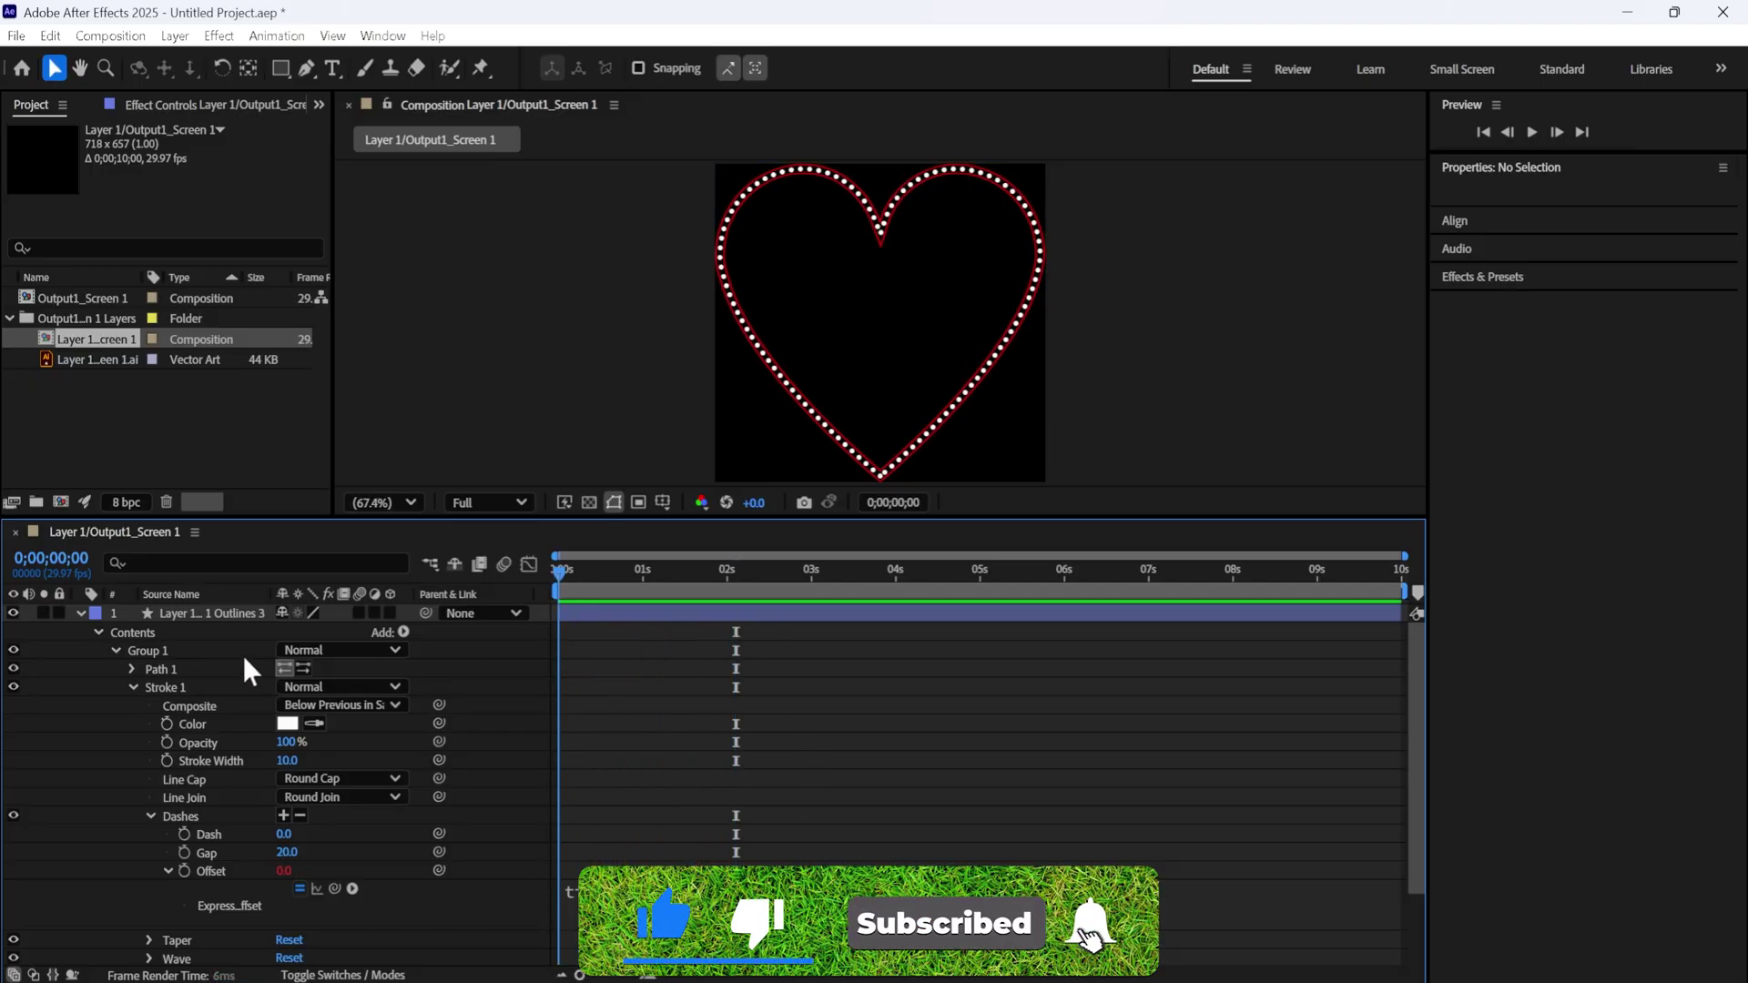
pyautogui.click(80, 612)
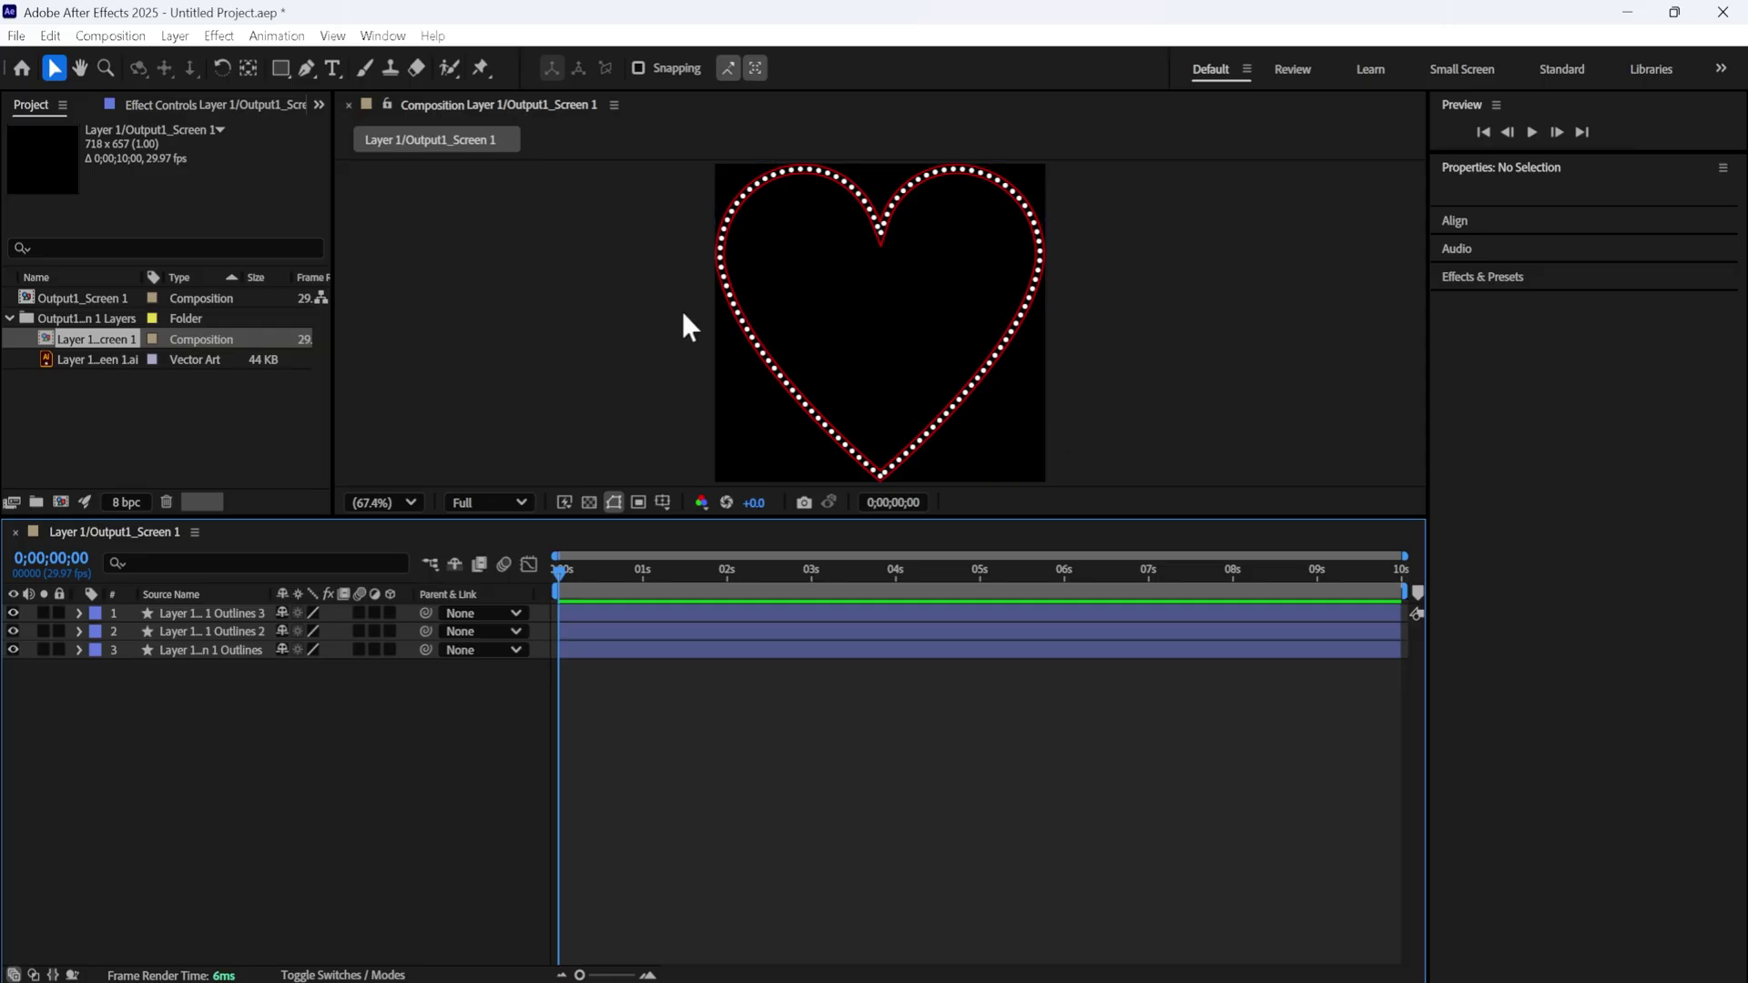
# Add the heart composition to the Render Queue and set its output module to QuickTime with RGB + Alpha channels.
pyautogui.click(110, 35)
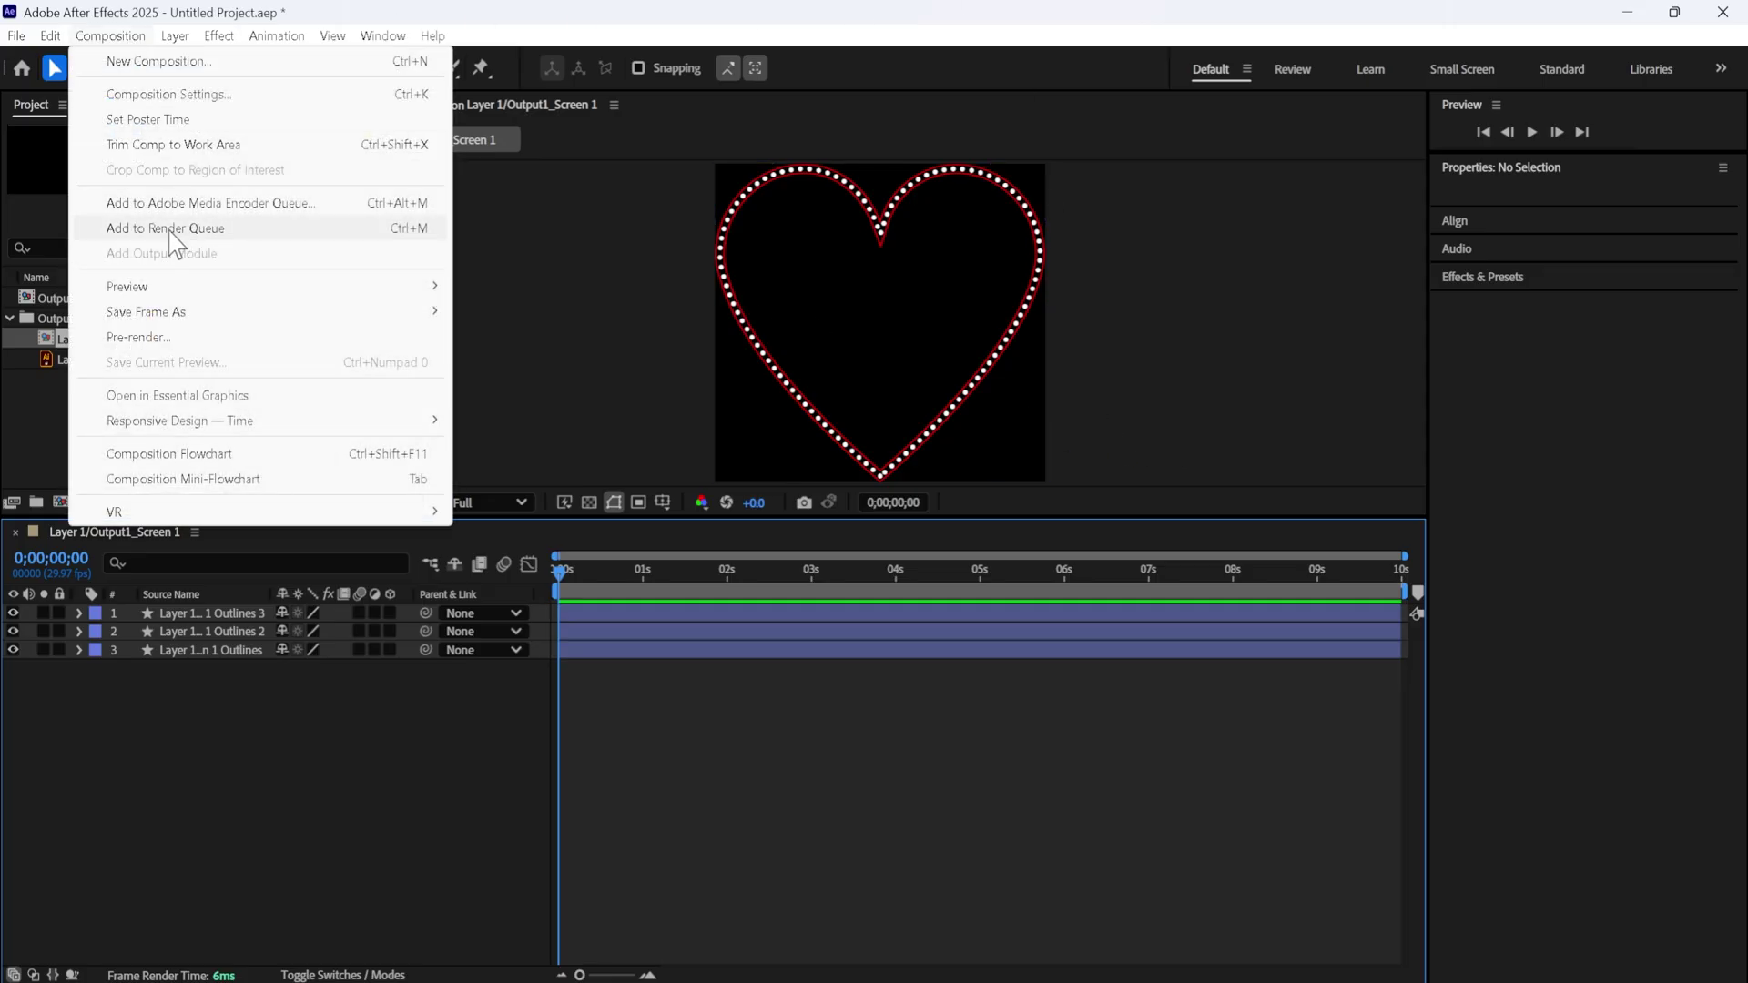
pyautogui.click(169, 230)
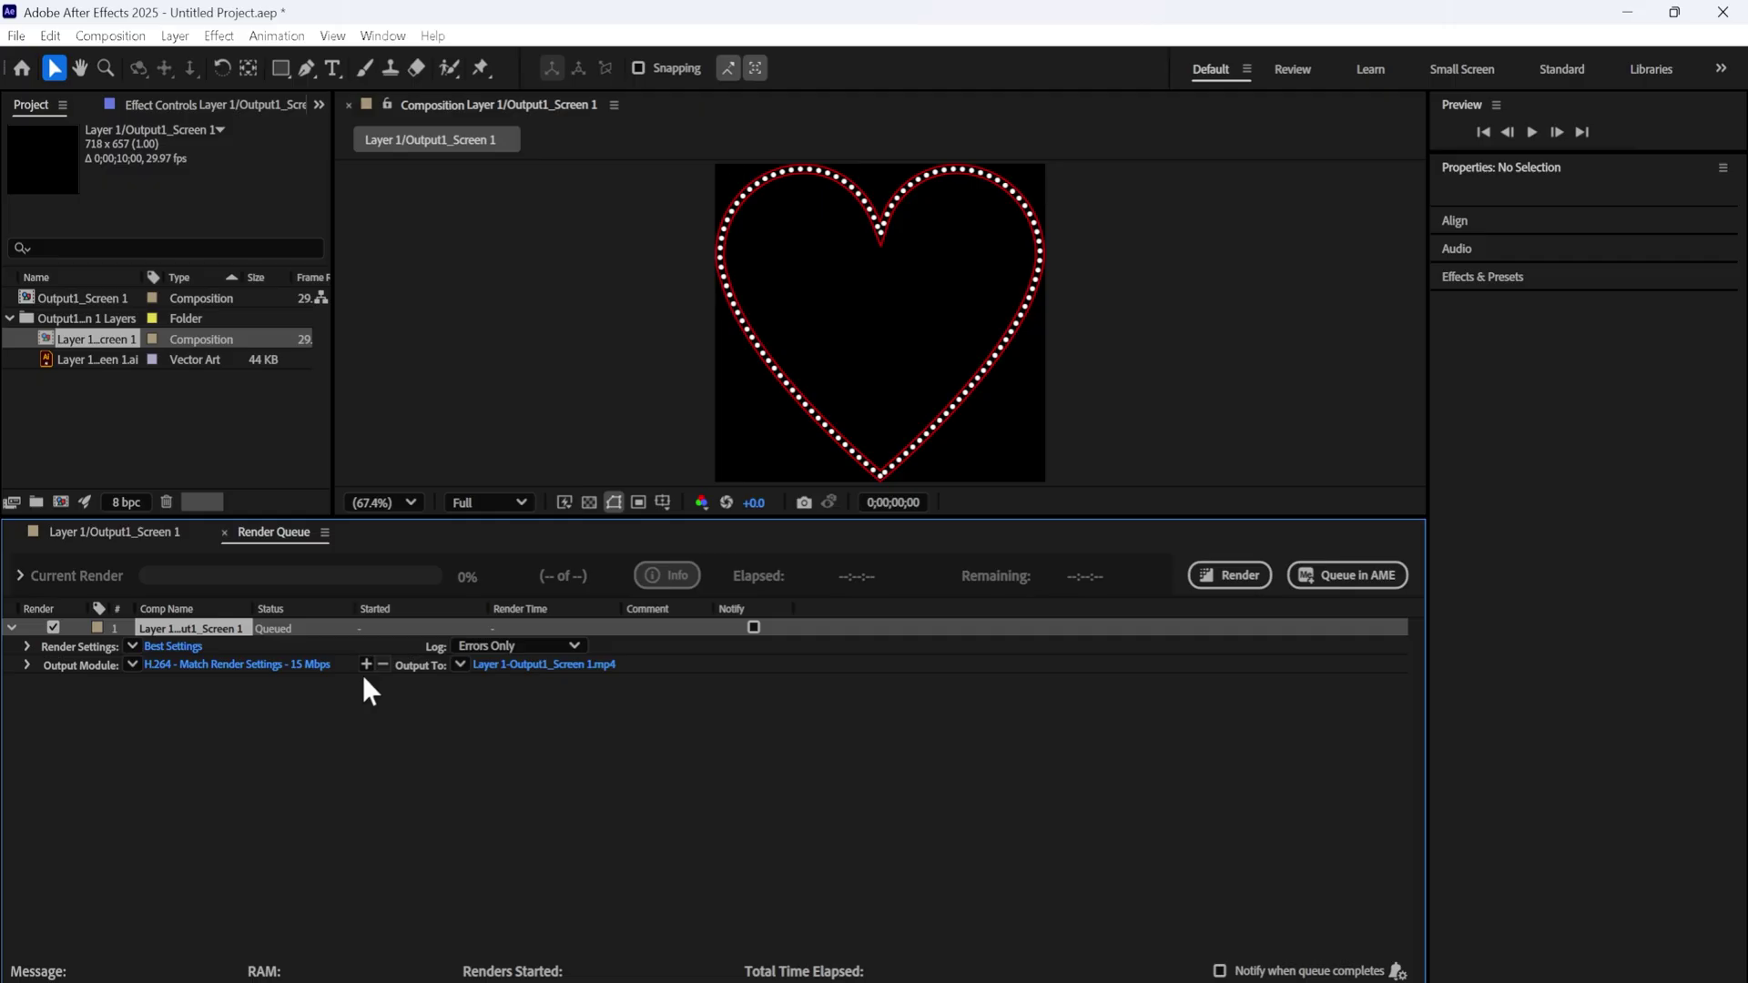
pyautogui.click(288, 663)
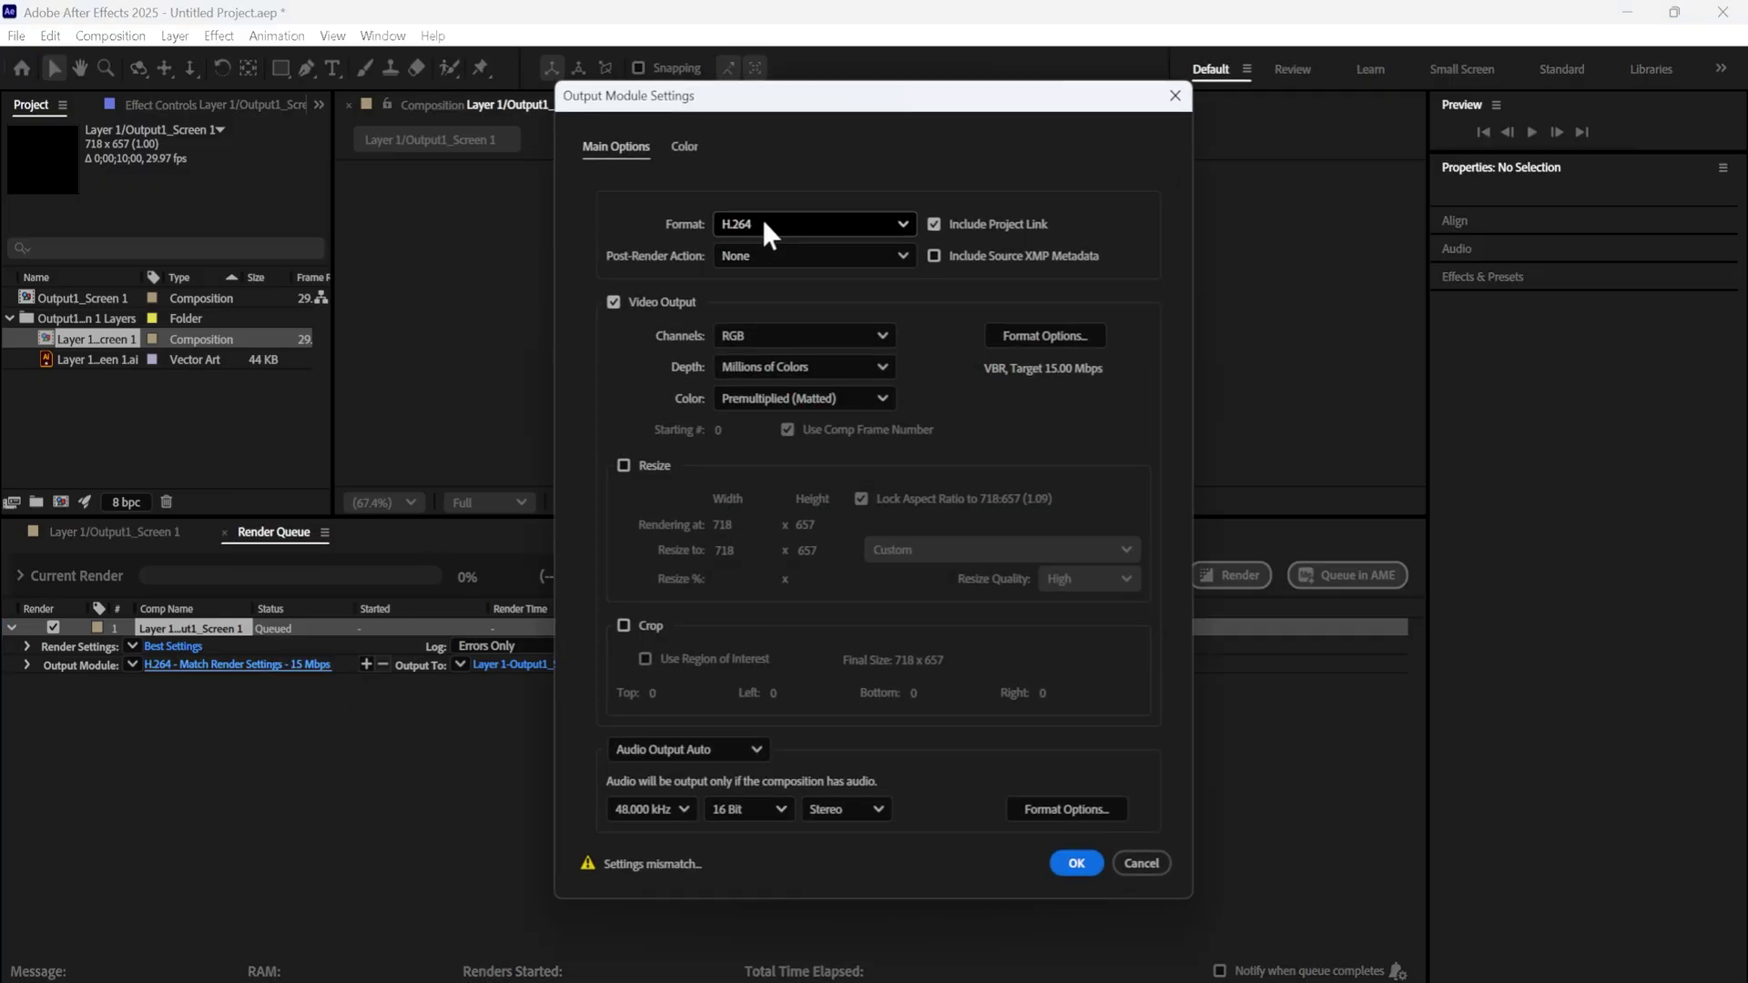
pyautogui.click(763, 223)
pyautogui.click(773, 544)
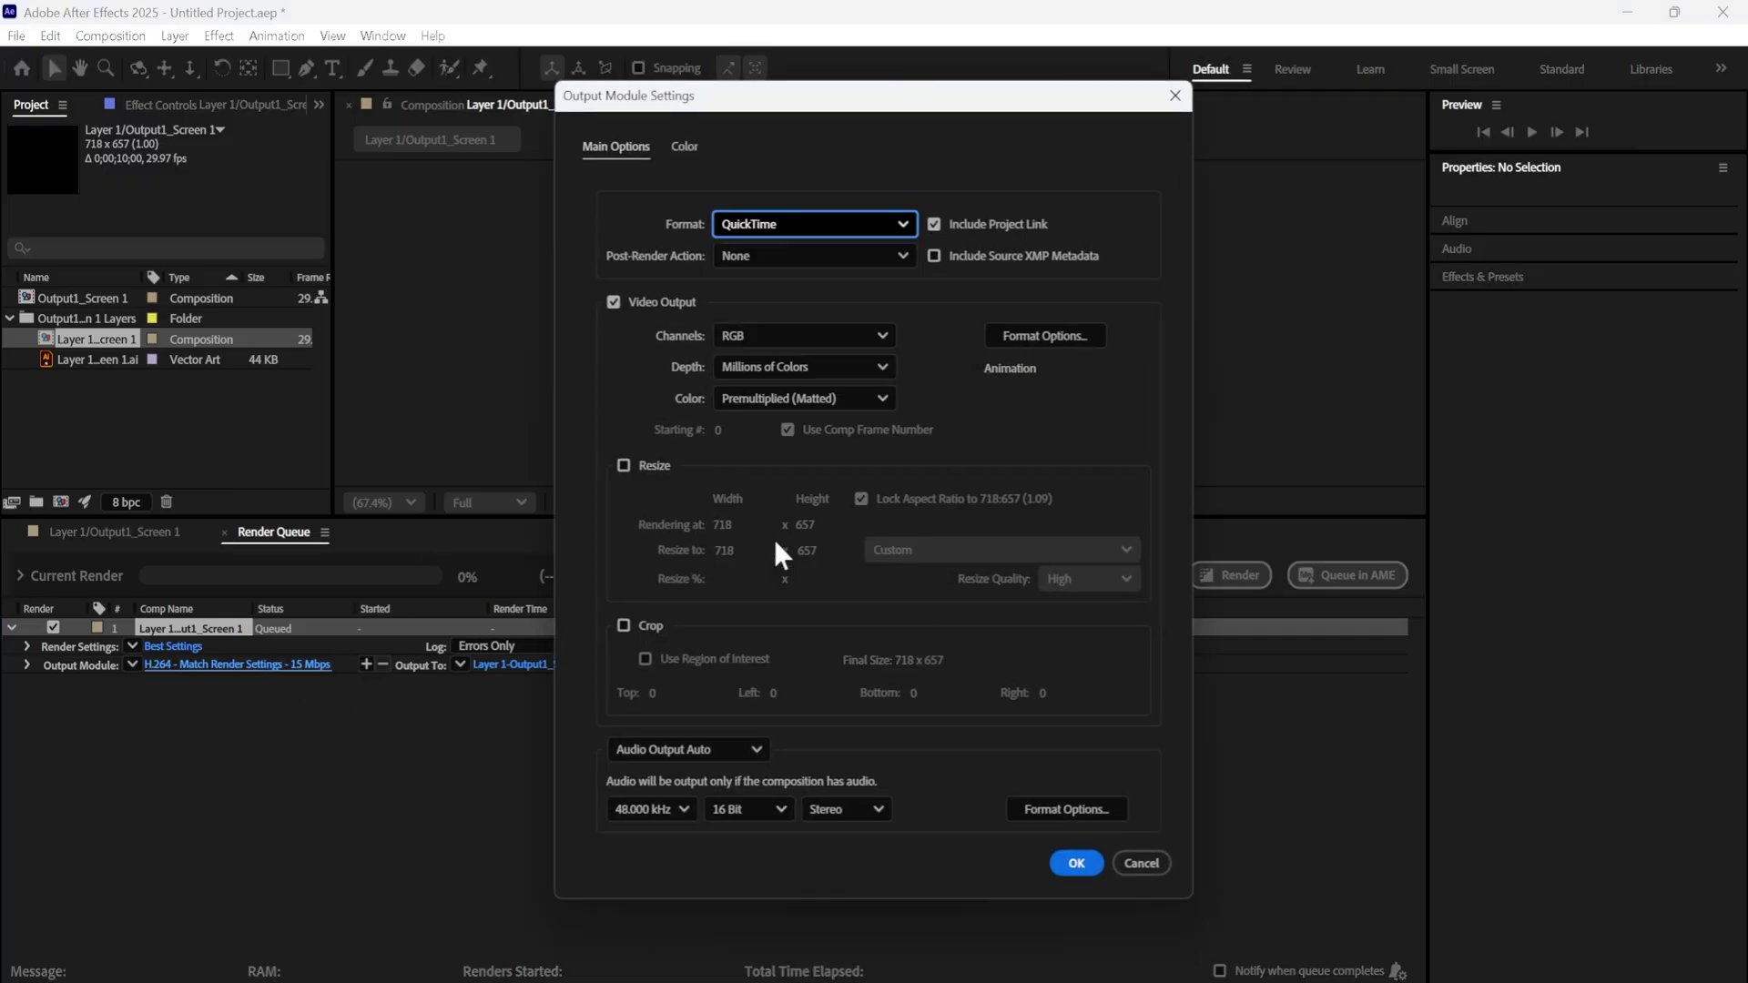
pyautogui.click(811, 332)
pyautogui.click(784, 421)
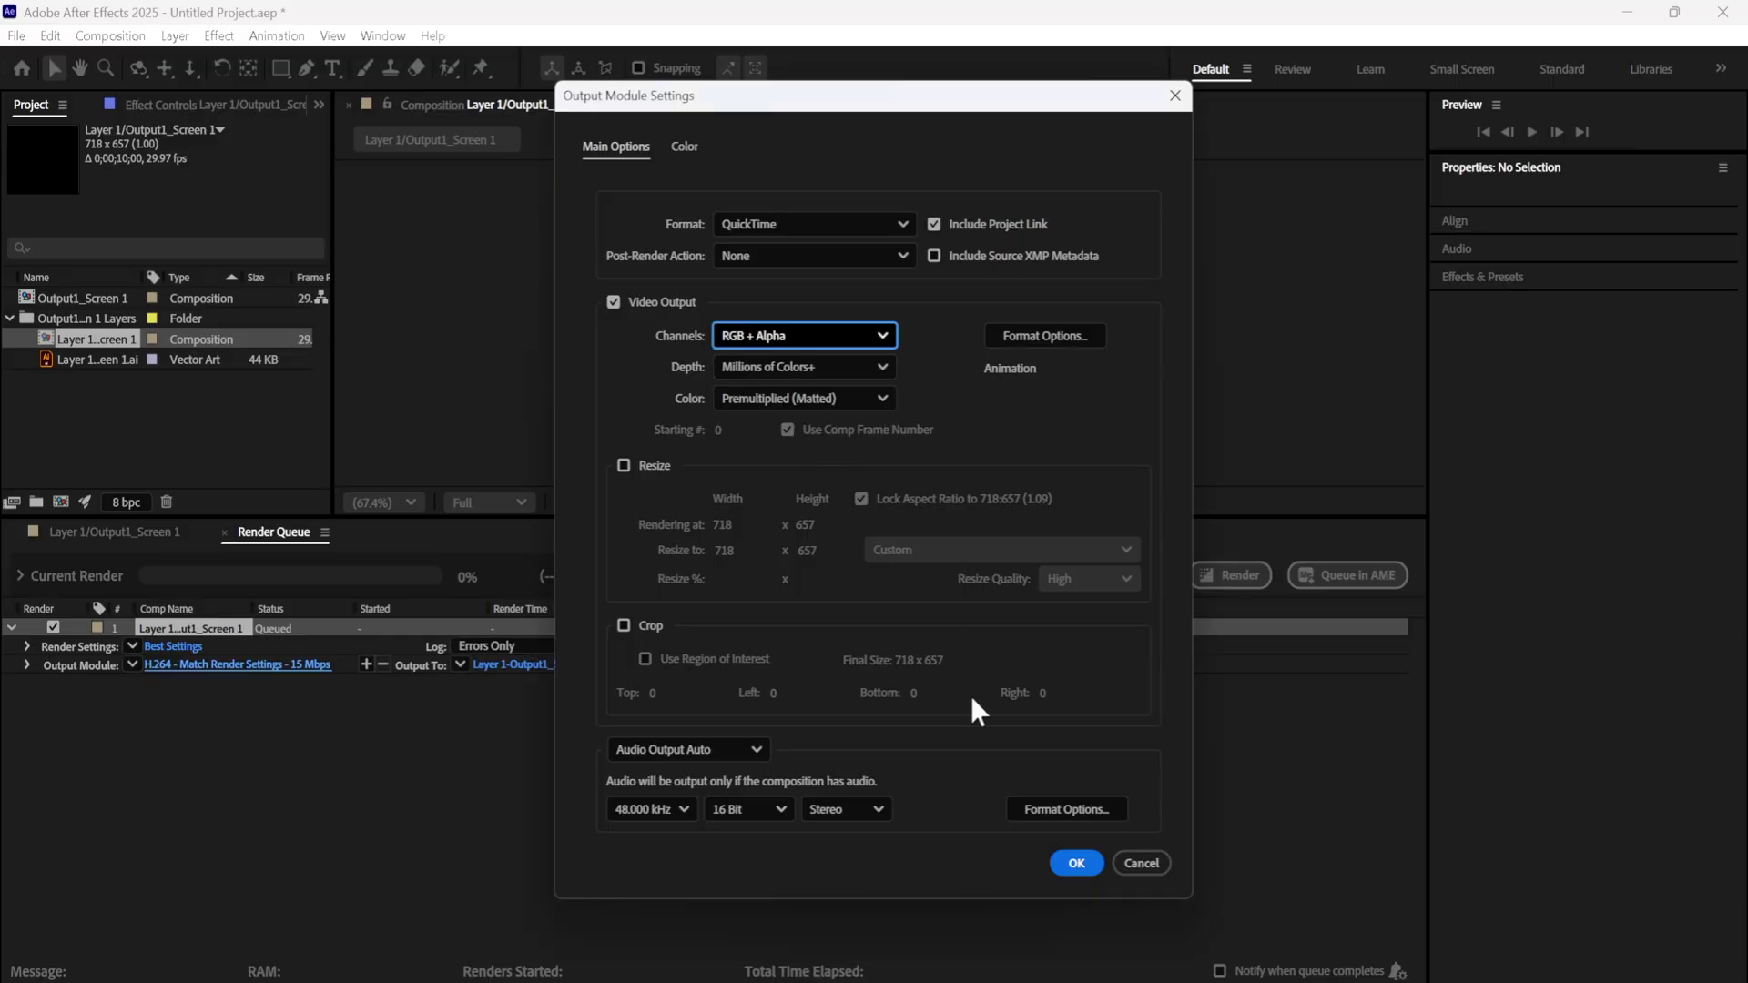
pyautogui.click(1074, 862)
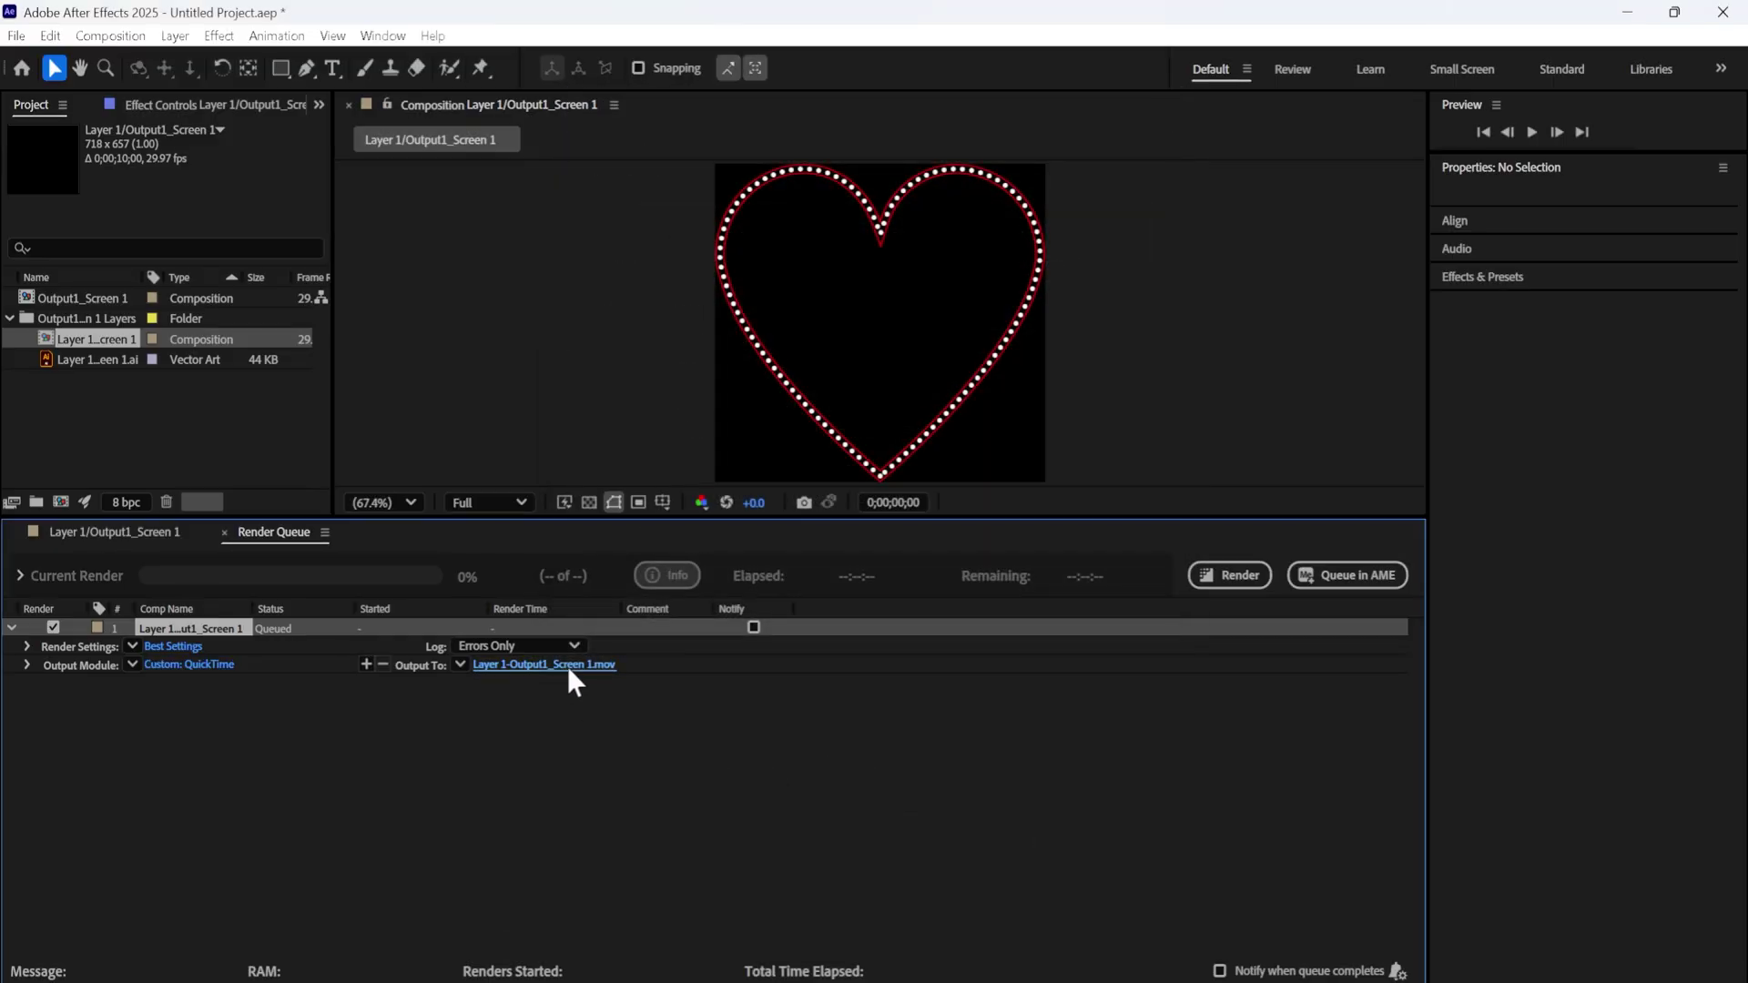
# Set the output movie's destination to New folder (2) on the Desktop and render the composition.
pyautogui.click(568, 666)
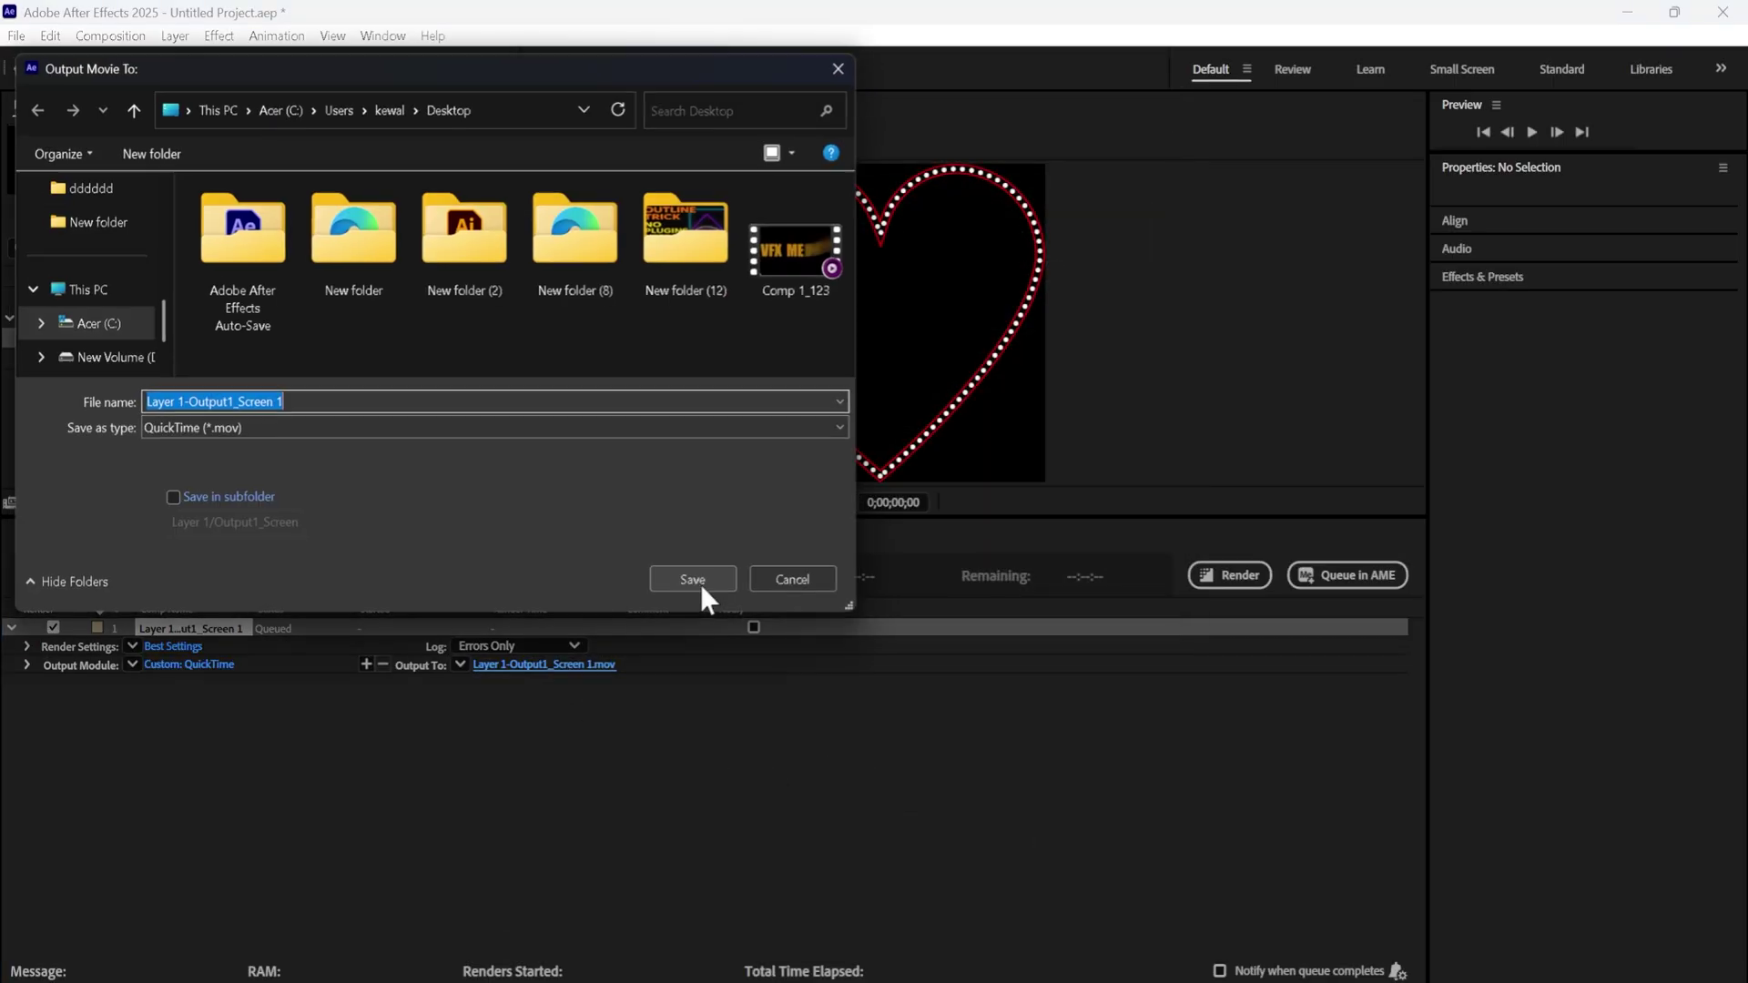
pyautogui.doubleClick(489, 244)
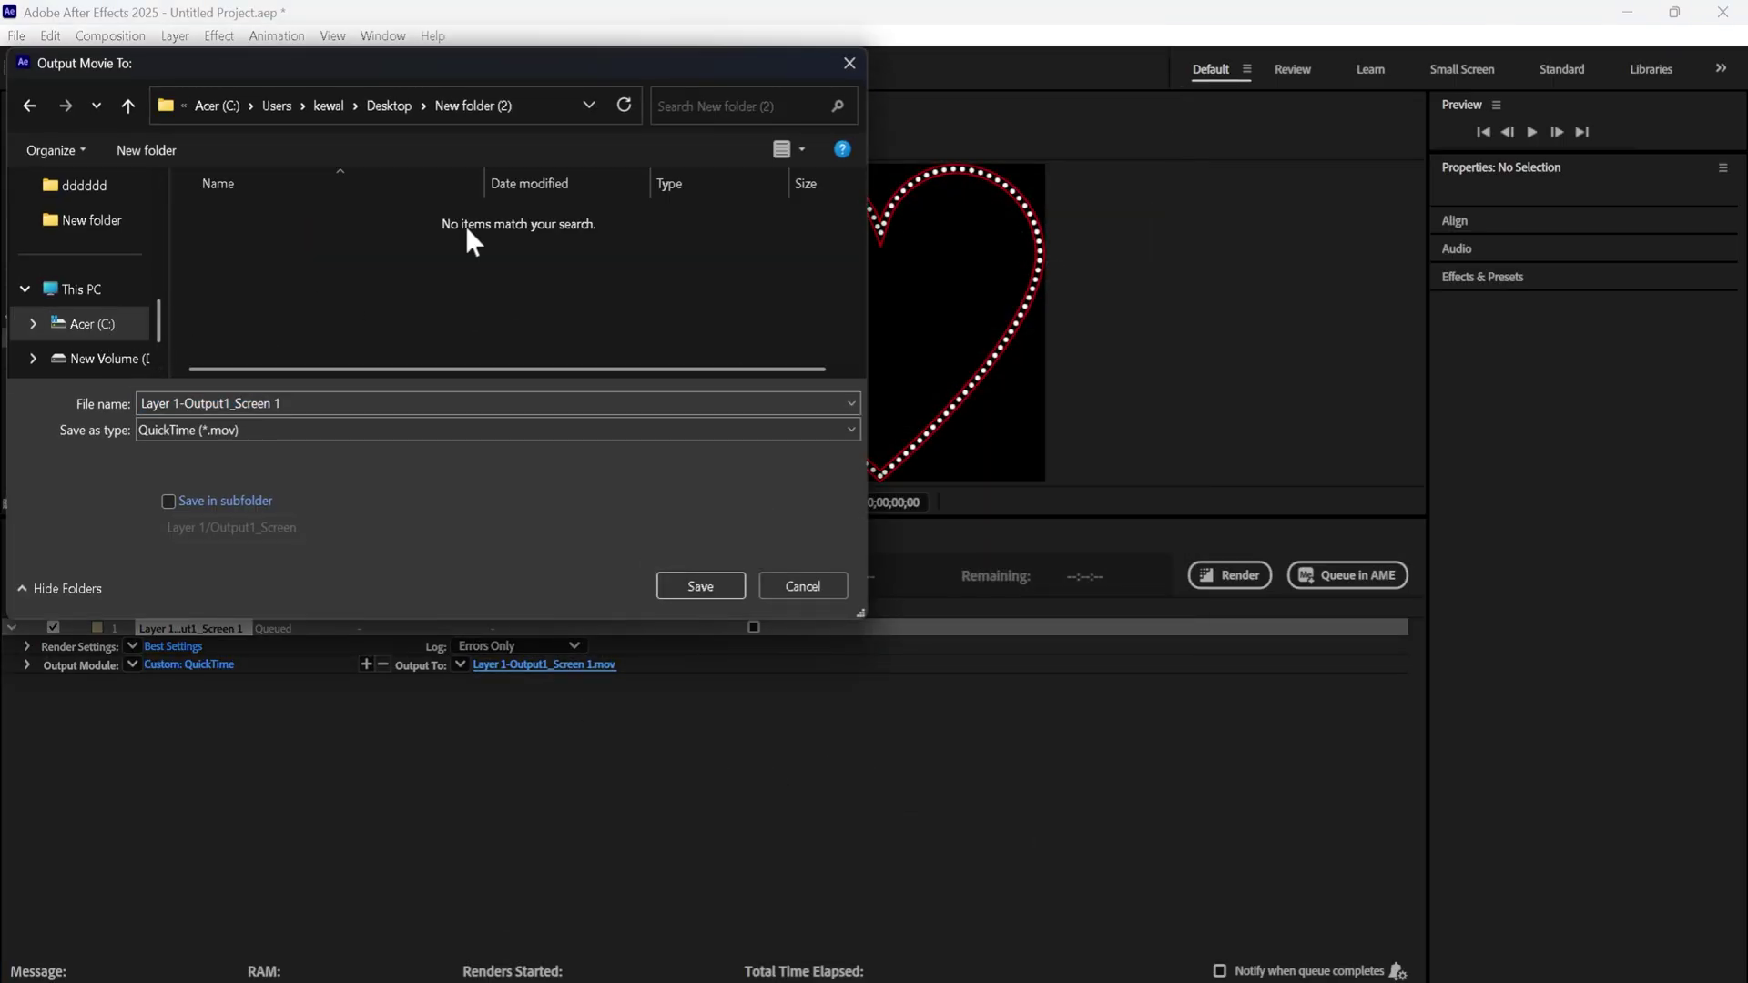
pyautogui.click(699, 586)
pyautogui.click(1252, 575)
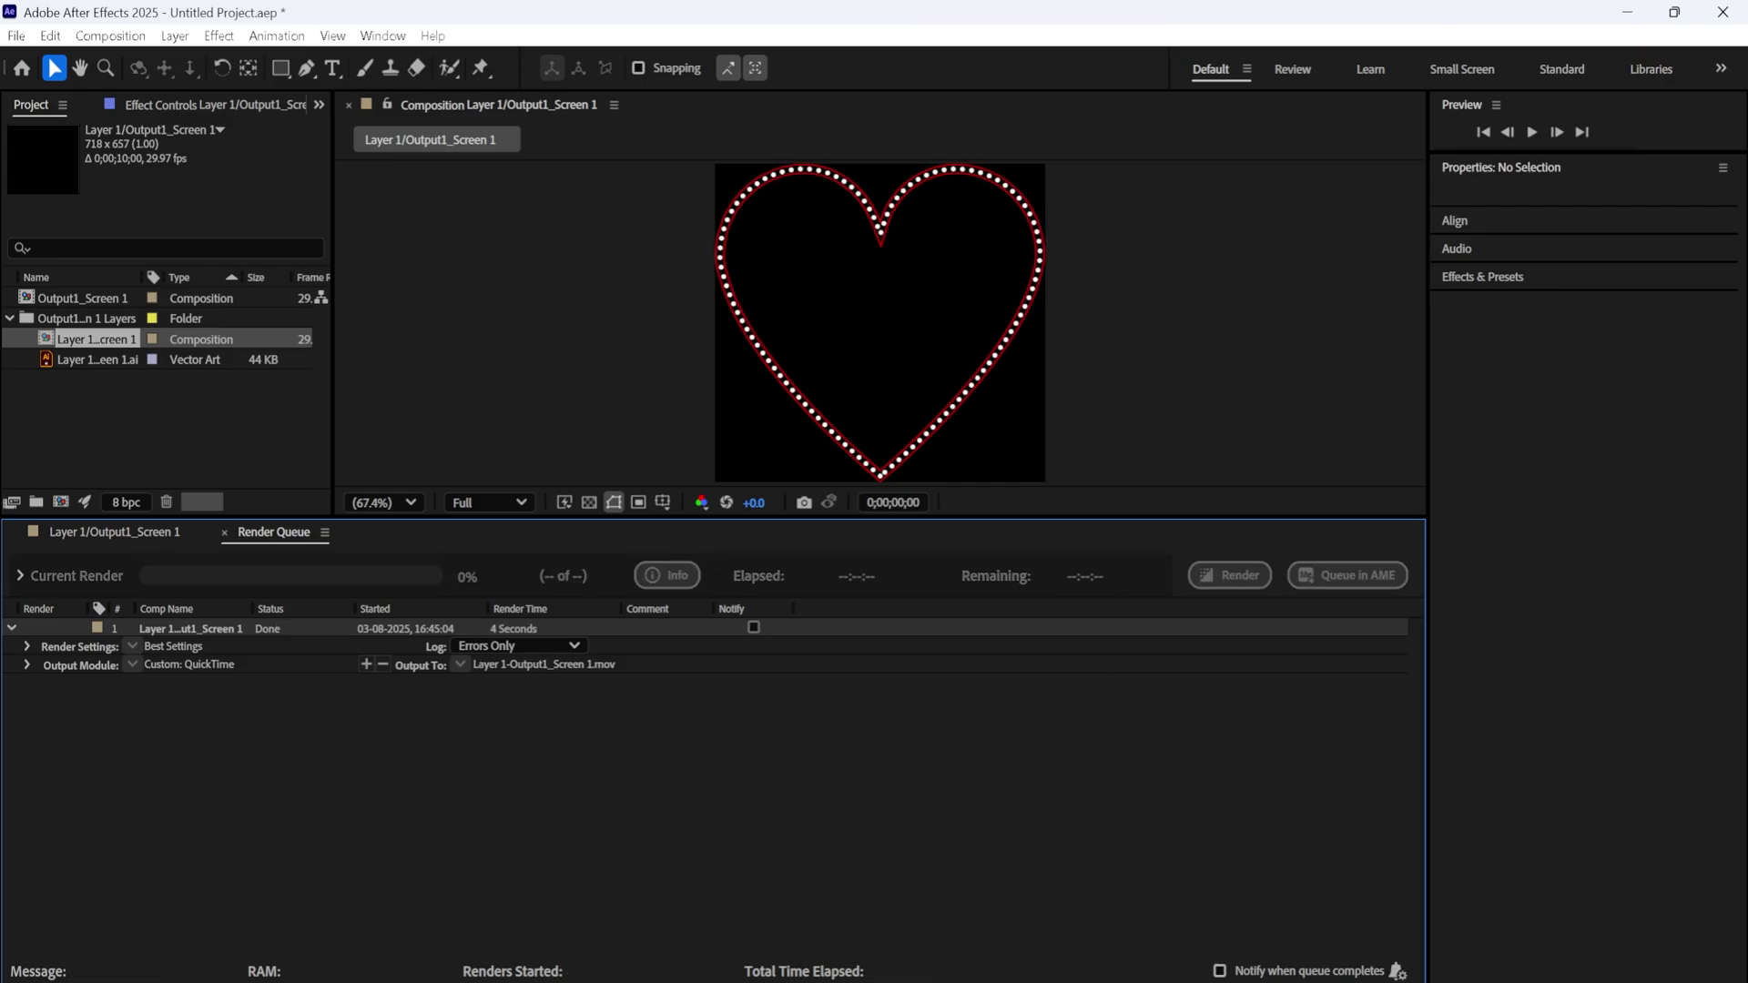
# Switch to Resolume Arena and play the rendered heart clip on Layer 3 above Abstract Cyan Neon Lights 1 on Layer 2, both in Column 5.
pyautogui.hotkey('alt', 'Tab')
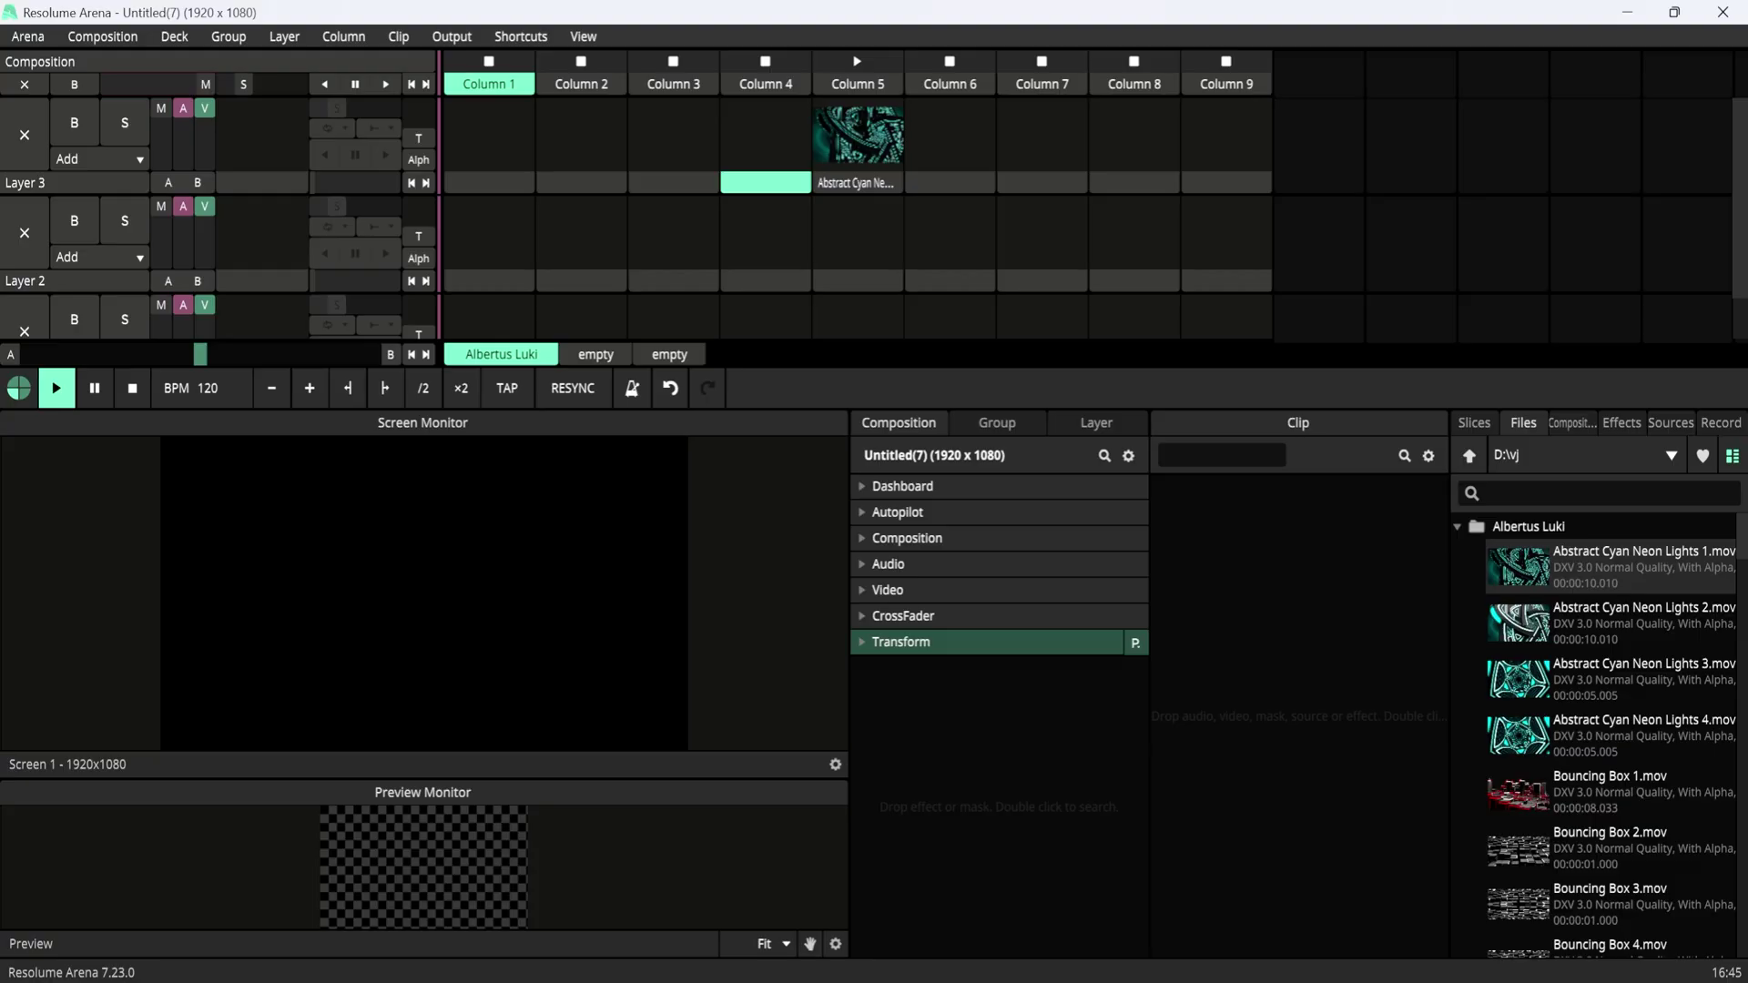
pyautogui.moveTo(1518, 623)
pyautogui.mouseDown()
pyautogui.moveTo(1539, 547)
pyautogui.moveTo(1625, 423)
pyautogui.moveTo(902, 261)
pyautogui.moveTo(863, 210)
pyautogui.moveTo(849, 73)
pyautogui.moveTo(867, 68)
pyautogui.moveTo(1035, 249)
pyautogui.moveTo(956, 238)
pyautogui.mouseUp()
pyautogui.moveTo(866, 185); pyautogui.dragTo(858, 137)
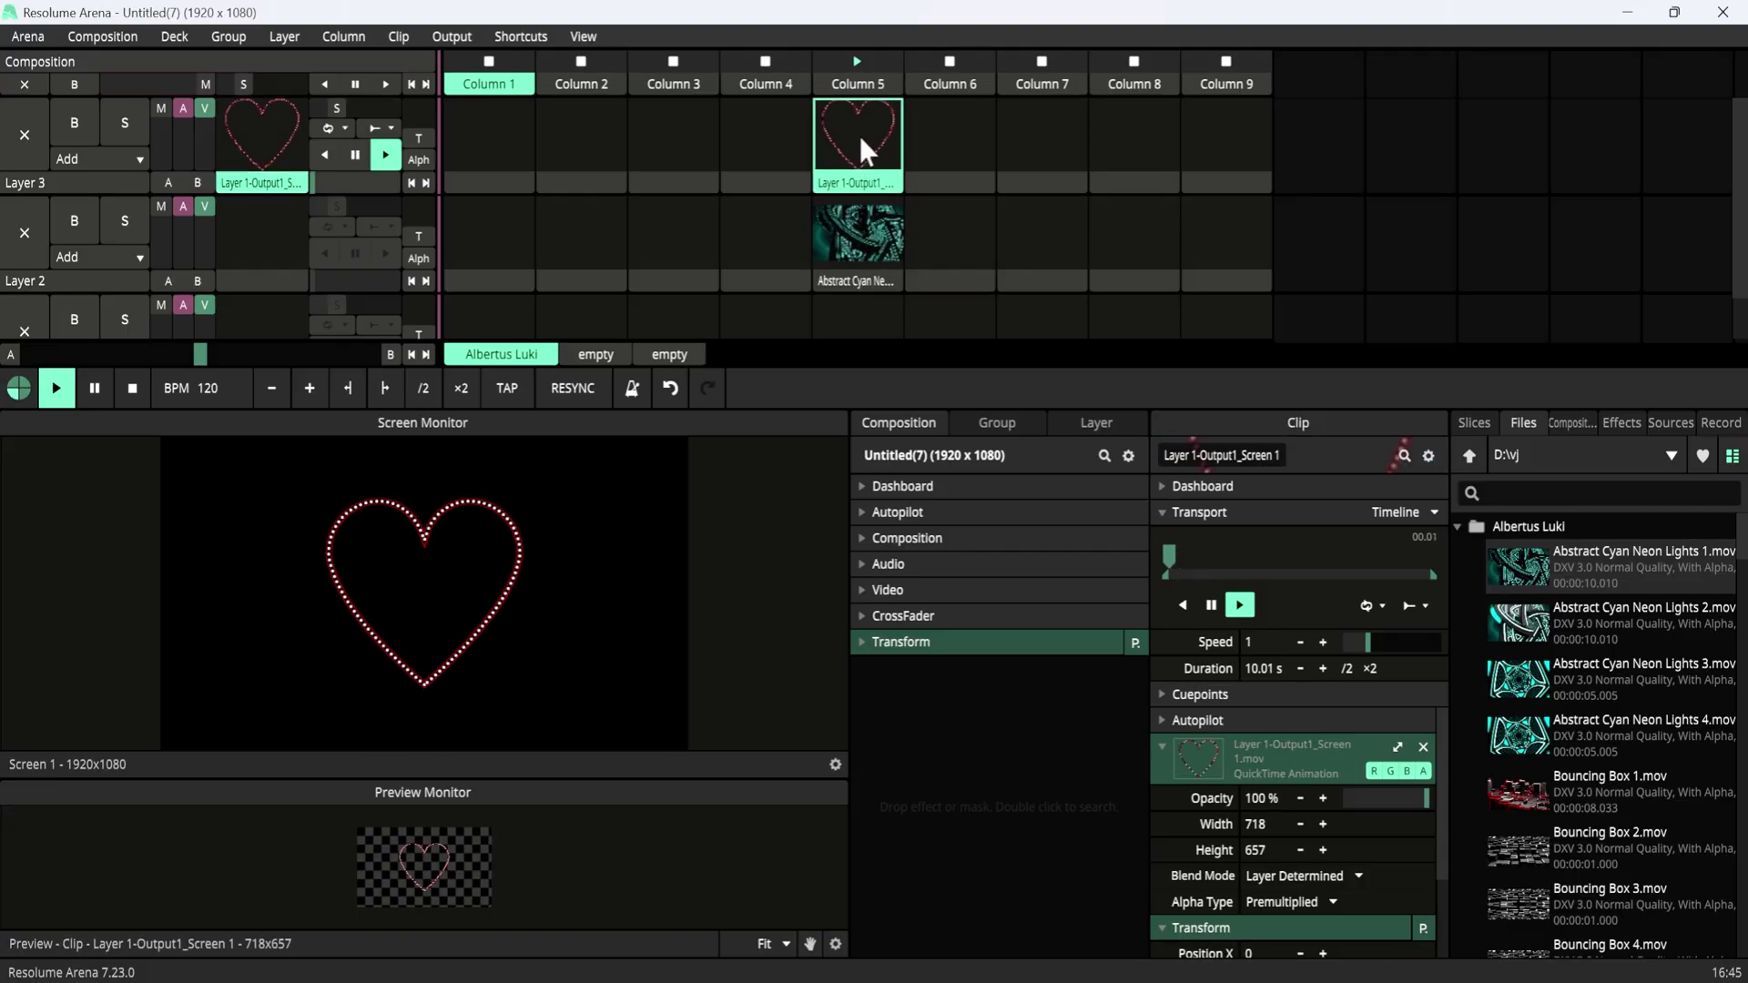
pyautogui.click(858, 235)
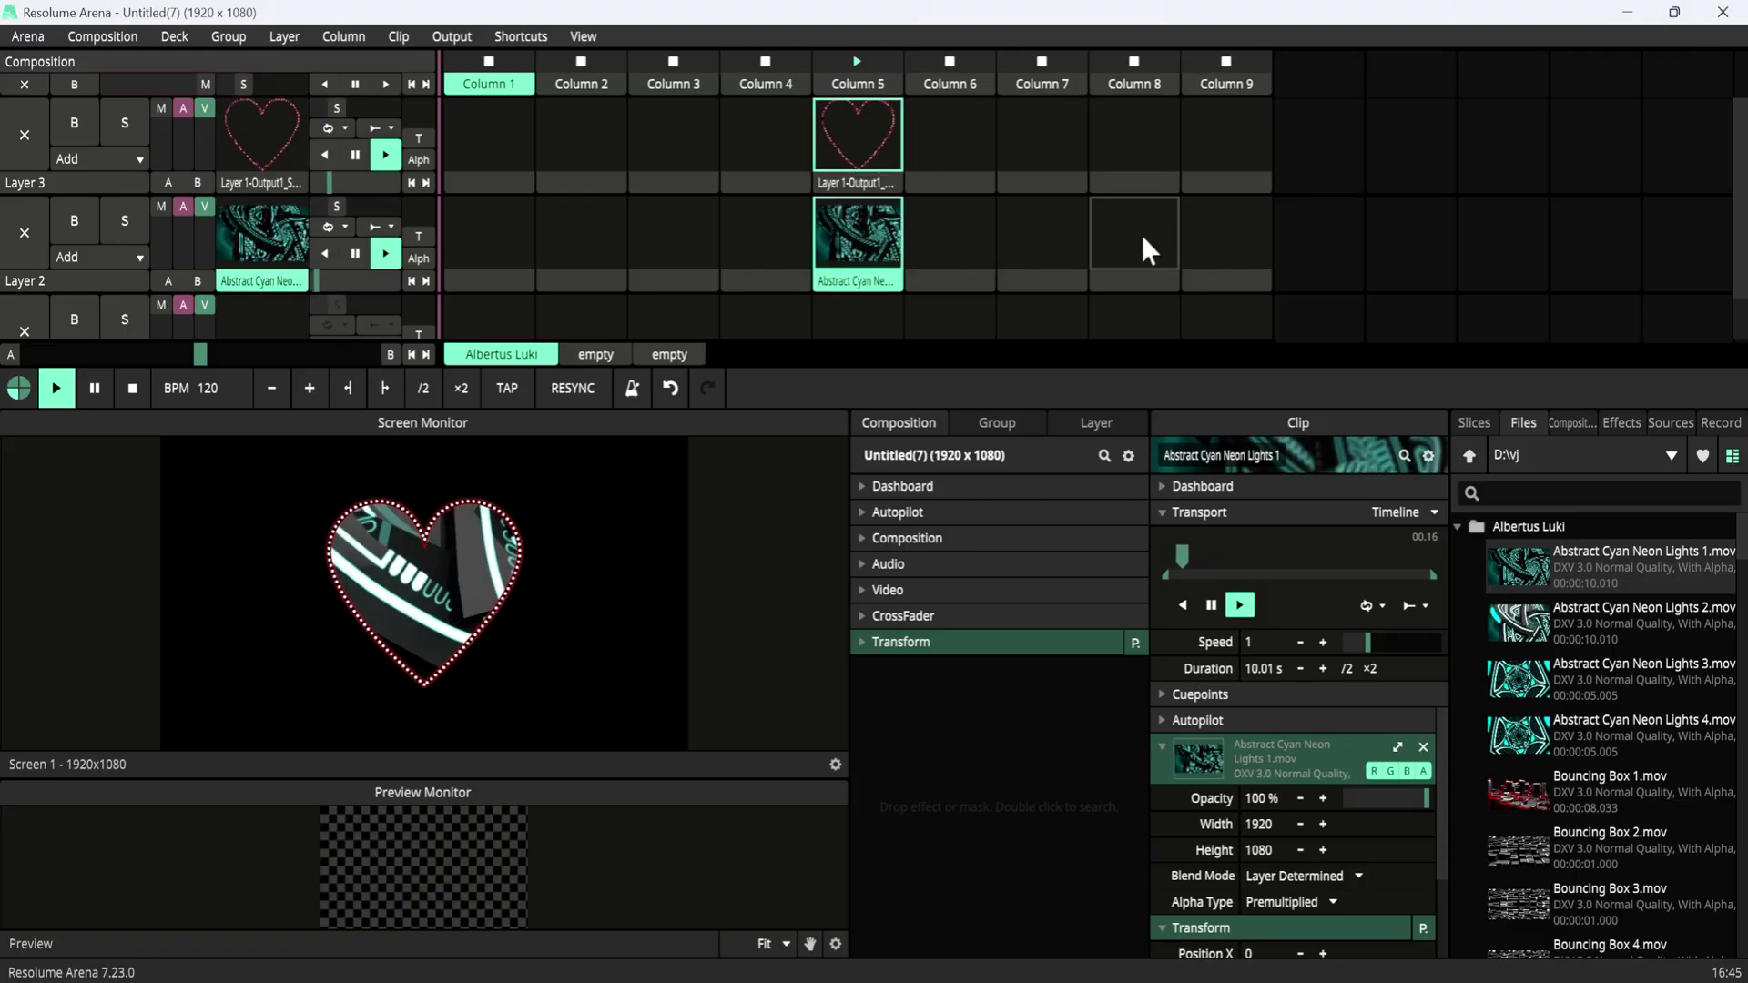